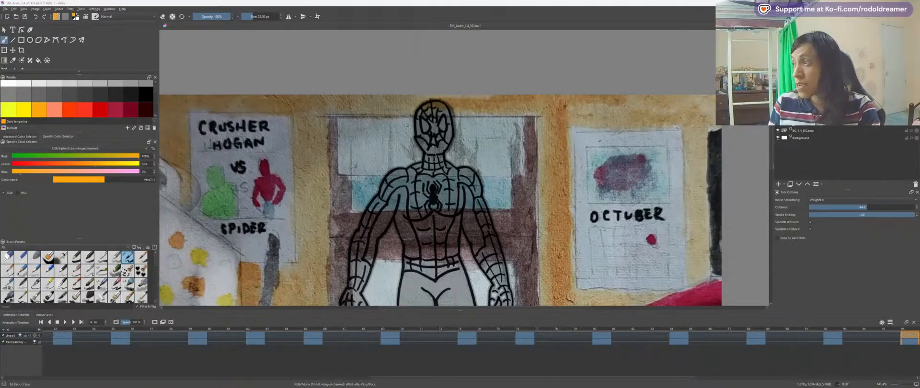
# Step: Examine the standing Spider-Man line art against the painted background at frame 96, both close up and as a whole
pyautogui.moveTo(457, 133)
pyautogui.mouseDown()
pyautogui.moveTo(424, 135)
pyautogui.moveTo(516, 126)
pyautogui.moveTo(465, 150)
pyautogui.moveTo(482, 143)
pyautogui.moveTo(450, 143)
pyautogui.mouseUp()
pyautogui.moveTo(372, 178); pyautogui.dragTo(732, 106)
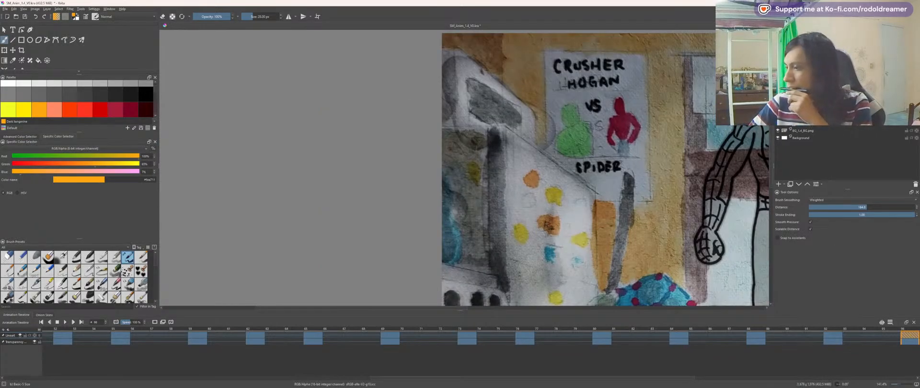
pyautogui.scroll(2, 651, 171)
pyautogui.scroll(-4, 651, 172)
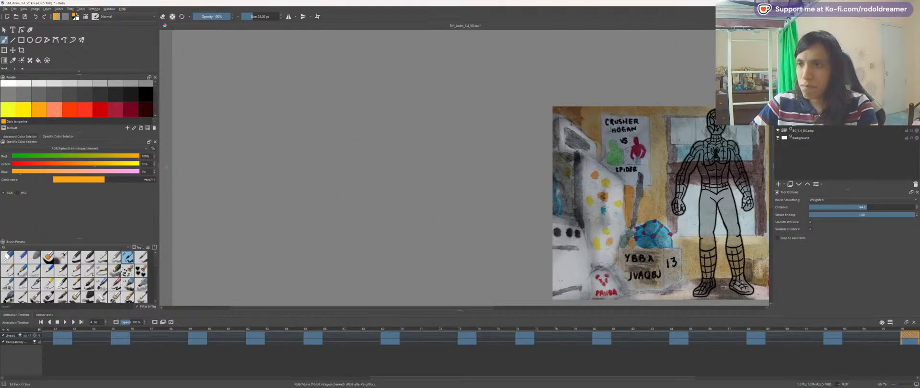
pyautogui.moveTo(386, 158); pyautogui.dragTo(219, 133)
pyautogui.moveTo(439, 176); pyautogui.dragTo(360, 194)
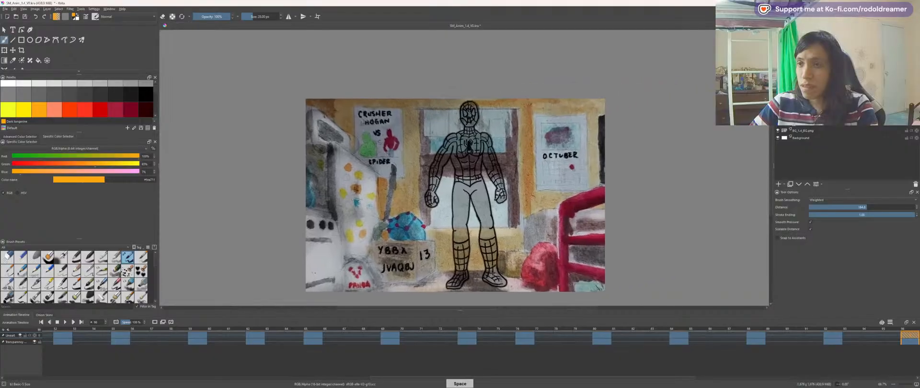
pyautogui.scroll(1, 392, 154)
pyautogui.moveTo(392, 154); pyautogui.dragTo(315, 216)
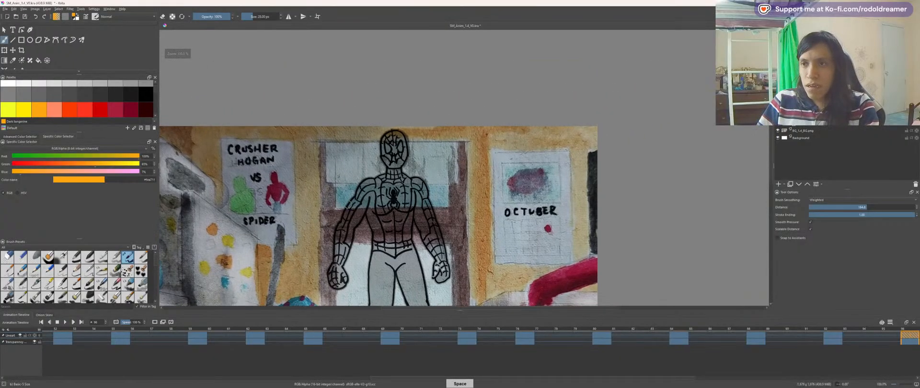
pyautogui.scroll(1, 300, 168)
pyautogui.moveTo(300, 169); pyautogui.dragTo(369, 201)
pyautogui.moveTo(271, 215); pyautogui.dragTo(304, 187)
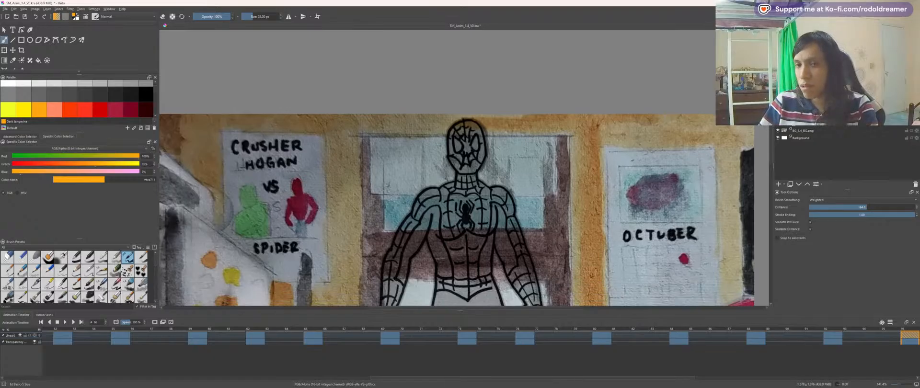
# Step: Play the animation with the whole canvas in view to review the figure's motion, and stop playback
pyautogui.click(66, 322)
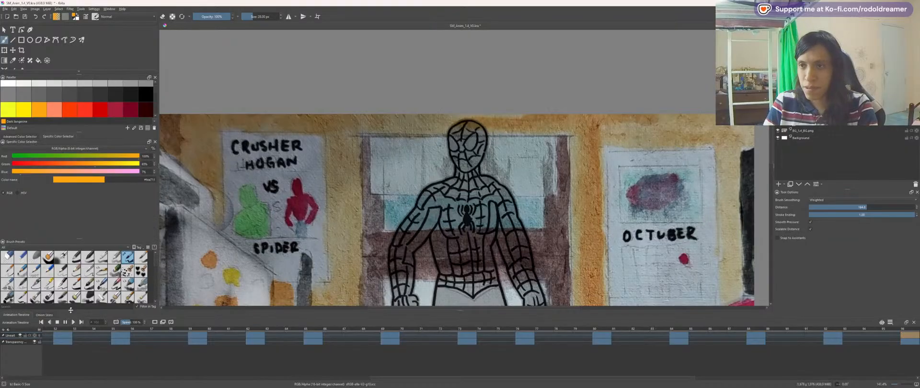
pyautogui.press('-')
pyautogui.press('-')
pyautogui.press('-')
pyautogui.press('-')
pyautogui.press('-')
pyautogui.press('-')
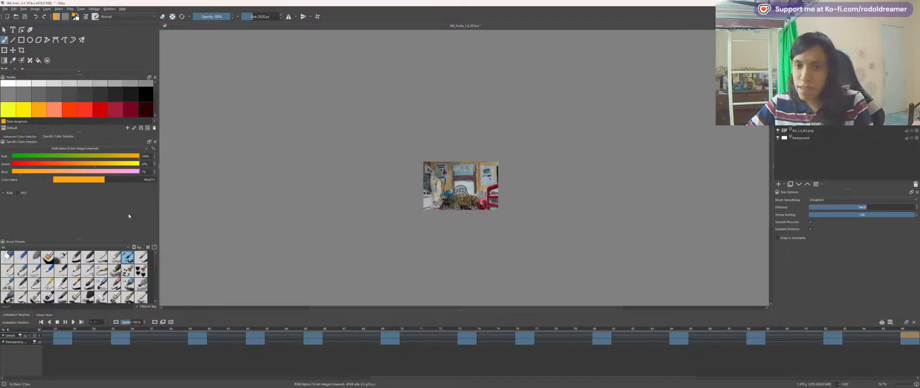
pyautogui.click(57, 322)
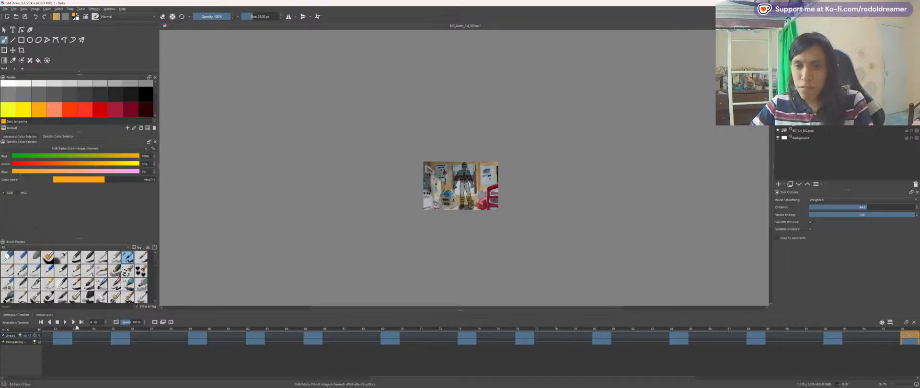
pyautogui.moveTo(78, 329); pyautogui.dragTo(461, 329)
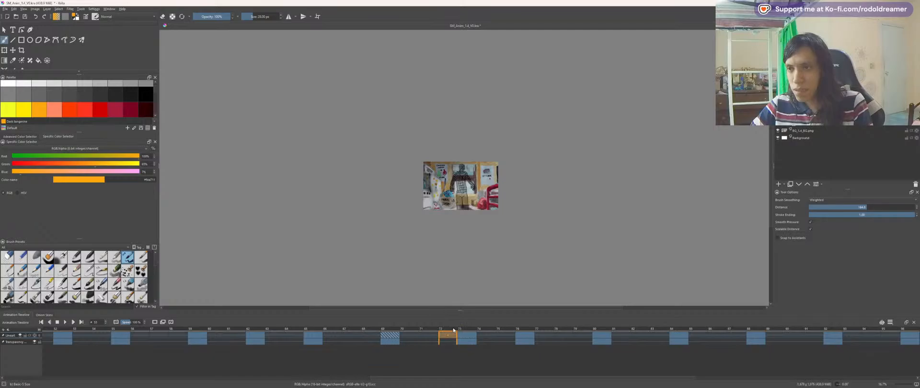
pyautogui.click(460, 329)
pyautogui.moveTo(454, 329)
pyautogui.mouseDown()
pyautogui.moveTo(370, 331)
pyautogui.moveTo(389, 330)
pyautogui.mouseUp()
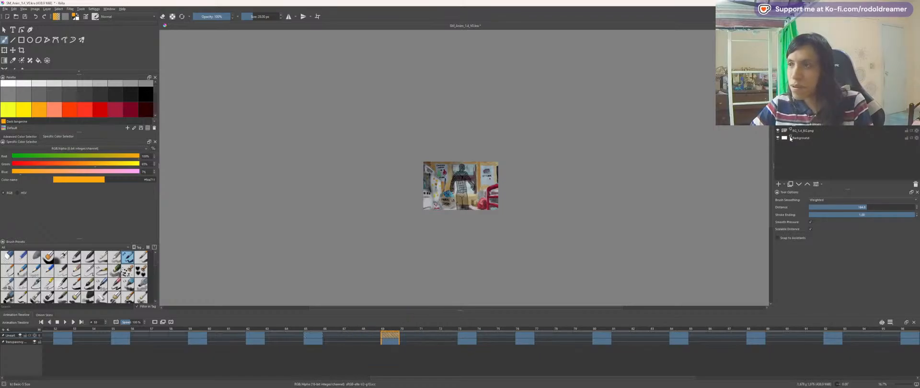
pyautogui.click(812, 125)
pyautogui.hotkey('ctrl', 't')
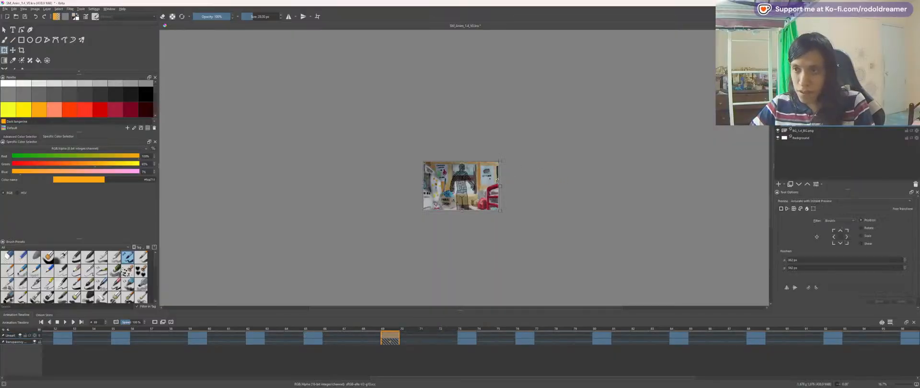
pyautogui.scroll(2, 497, 180)
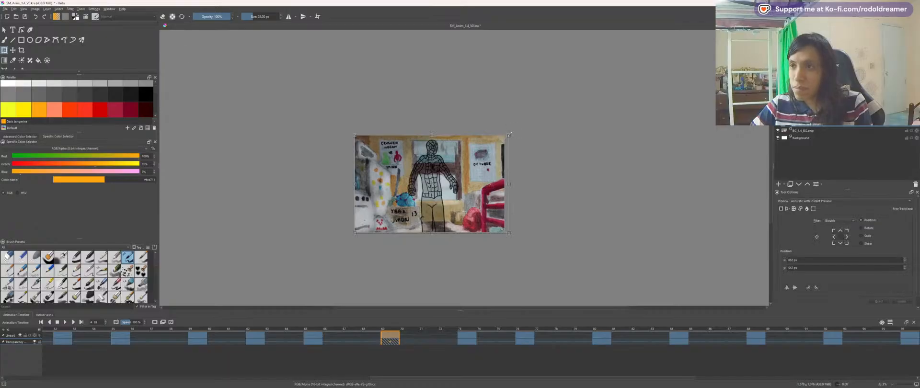
pyautogui.moveTo(509, 135); pyautogui.dragTo(523, 129)
pyautogui.press('Escape')
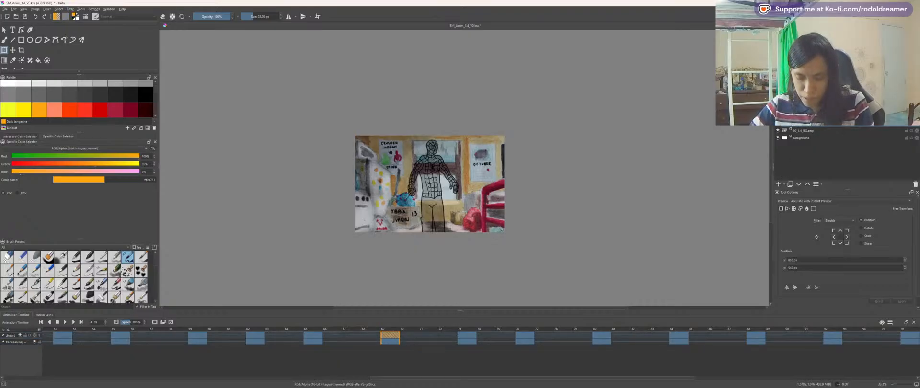
pyautogui.hotkey('ctrl', 'z')
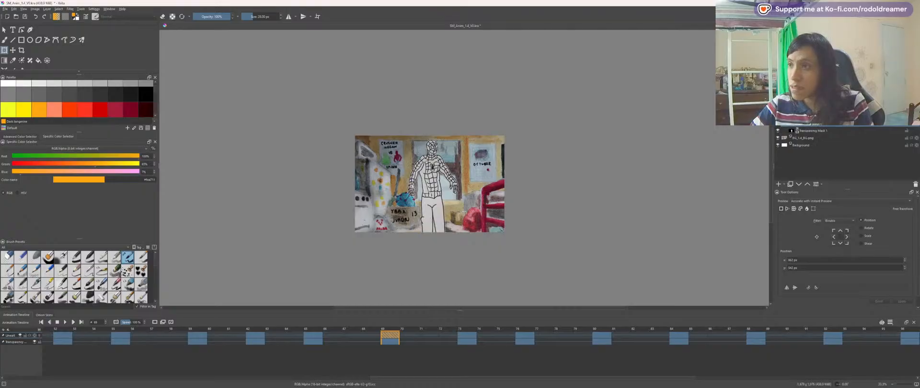
# Step: Try to put the line art and transparency layers together in one layer group
pyautogui.click(801, 116)
pyautogui.click(791, 116)
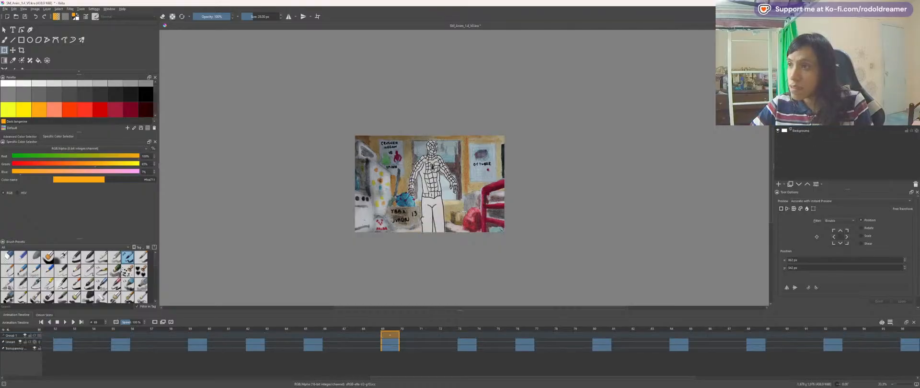
pyautogui.click(798, 125)
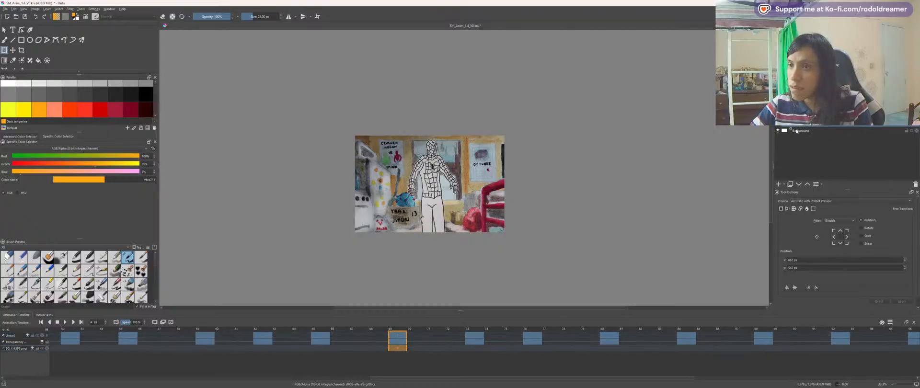
# Step: Try to enlarge the grouped Spider-Man figure slightly and nudge its position at frame 69
pyautogui.press('+')
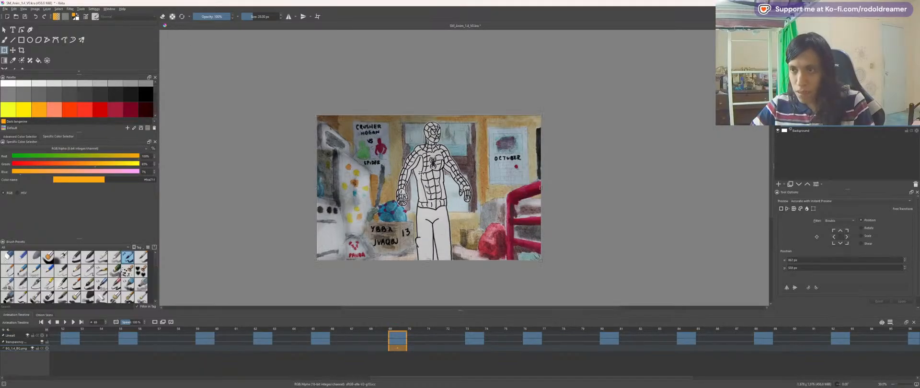
pyautogui.moveTo(545, 111); pyautogui.dragTo(548, 112)
pyautogui.press('Return')
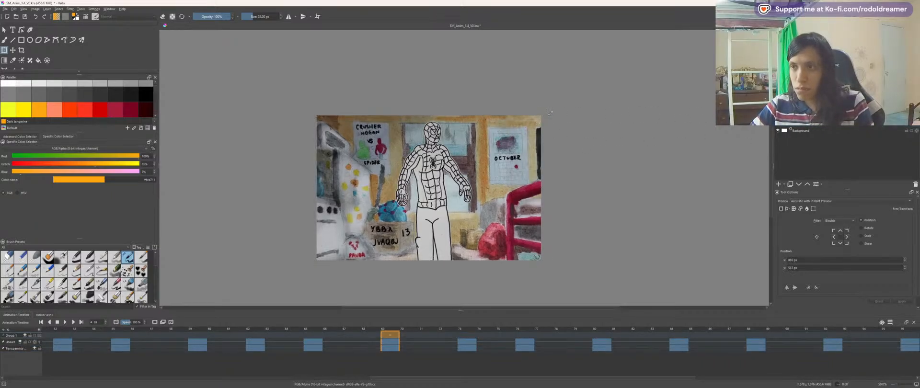
pyautogui.moveTo(551, 113); pyautogui.dragTo(550, 114)
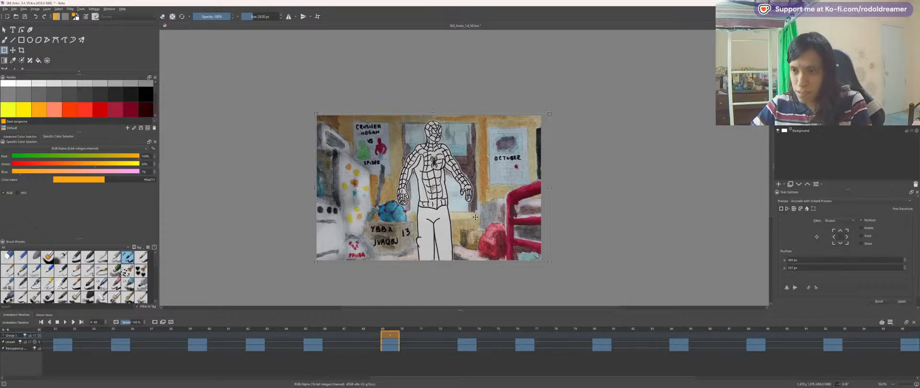
pyautogui.moveTo(475, 218); pyautogui.dragTo(476, 217)
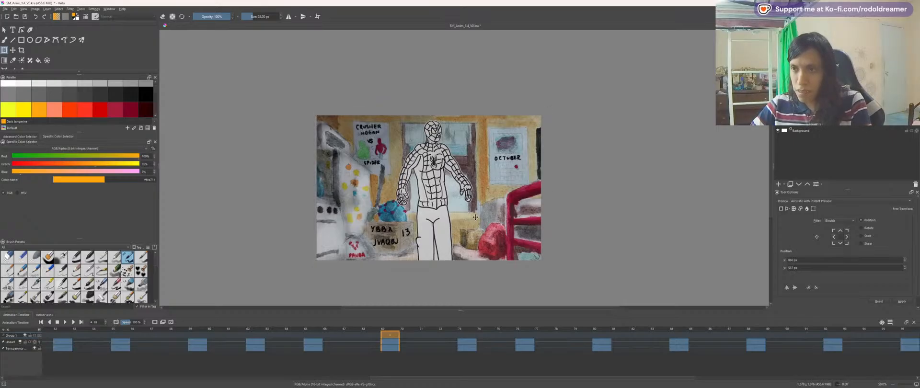
# Step: Compare the neighbouring poses and try to shift the grouped figure slightly right at frame 73
pyautogui.click(316, 329)
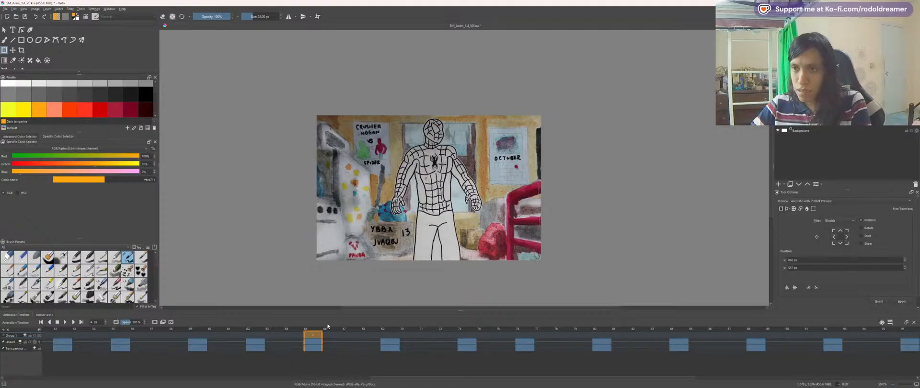
pyautogui.moveTo(326, 326); pyautogui.dragTo(468, 337)
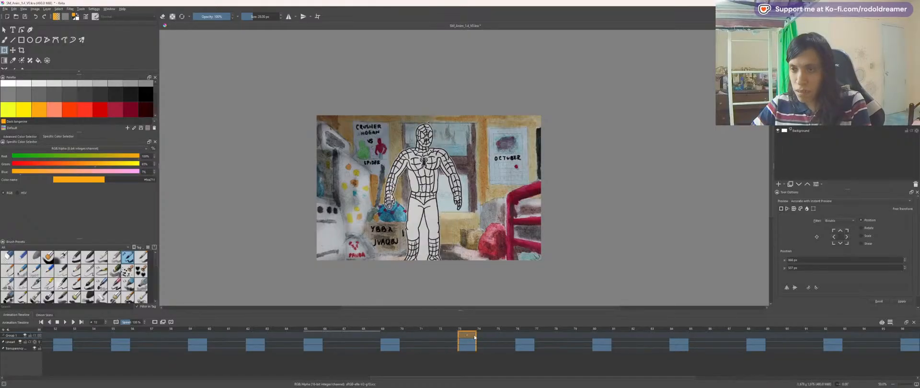
pyautogui.moveTo(420, 221); pyautogui.dragTo(426, 223)
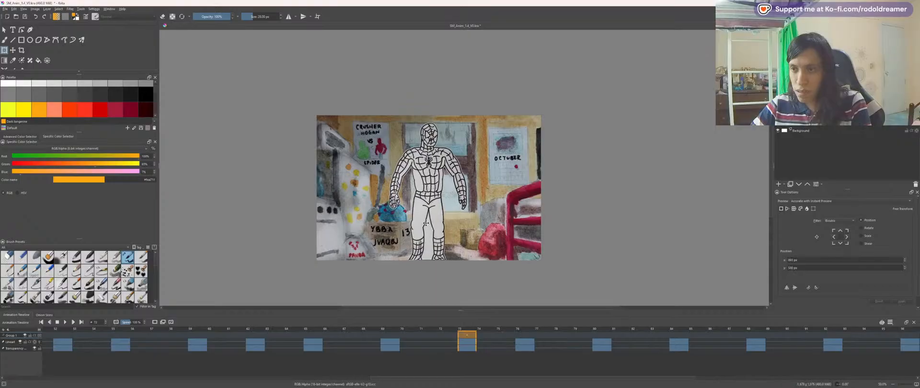
pyautogui.click(453, 330)
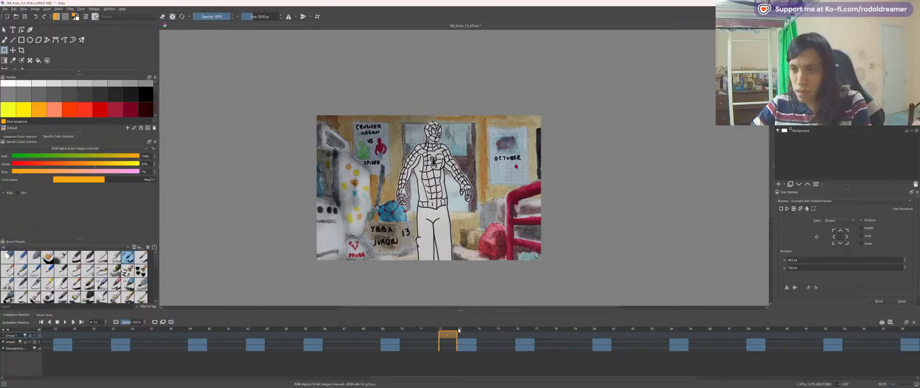
pyautogui.click(468, 330)
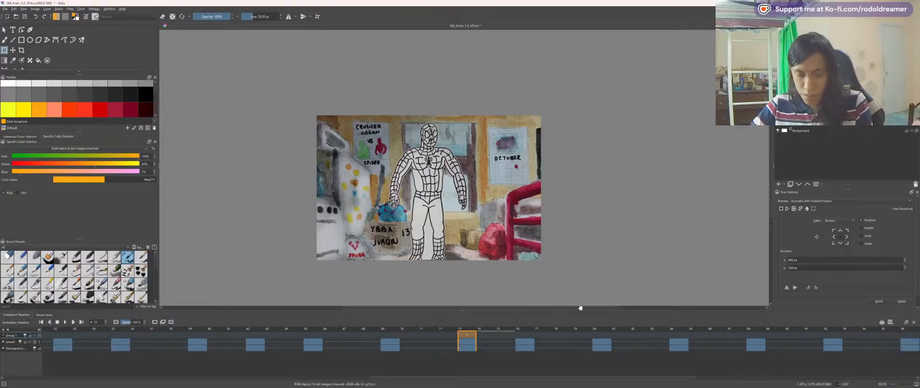
# Step: Undo the figure adjustments at frames 69 and 73 together with the layer grouping
pyautogui.scroll(-2, 507, 236)
pyautogui.hotkey('ctrl', 'z')
pyautogui.hotkey('ctrl', 'z')
pyautogui.hotkey('ctrl', 'z')
pyautogui.hotkey('ctrl', 'z')
pyautogui.hotkey('ctrl', 'z')
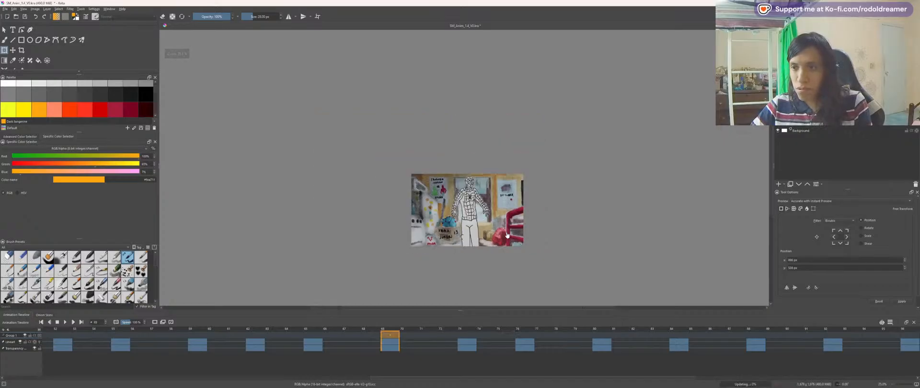
pyautogui.hotkey('ctrl', 'z')
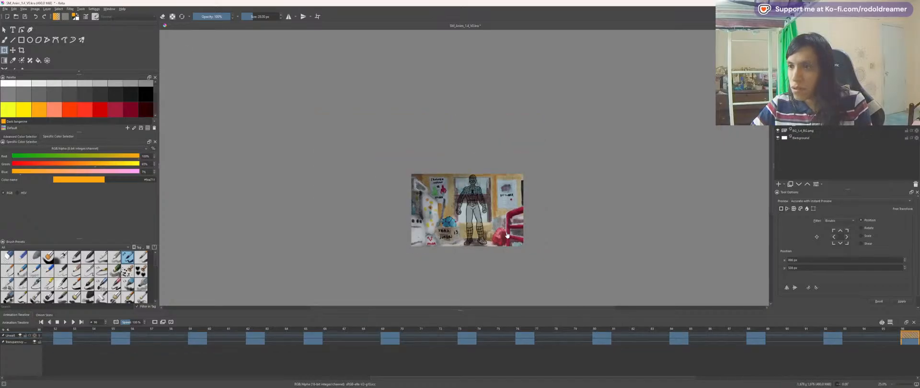
# Step: Go to frame 0 and add a new paint layer directly above the painted background image layer
pyautogui.hscroll(-10, 342, 364)
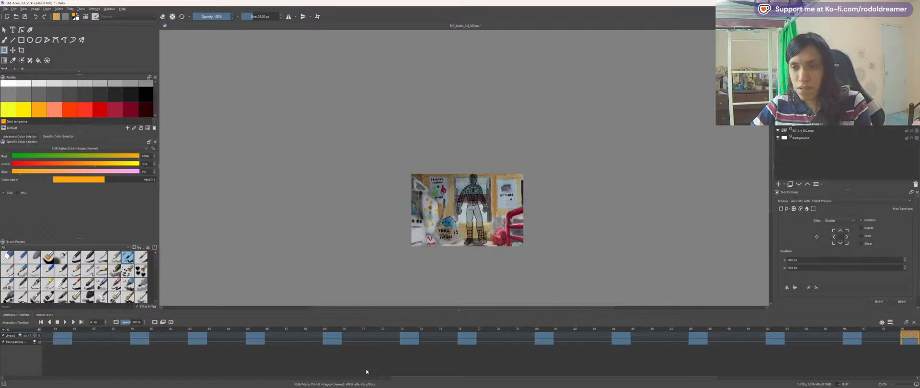
pyautogui.click(51, 338)
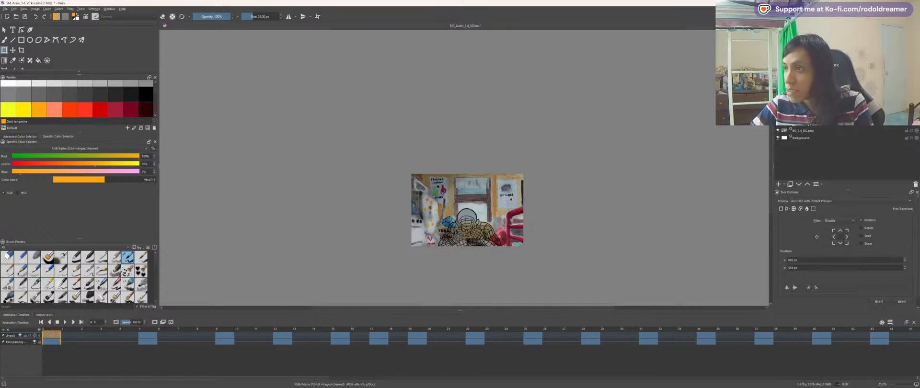
pyautogui.click(807, 131)
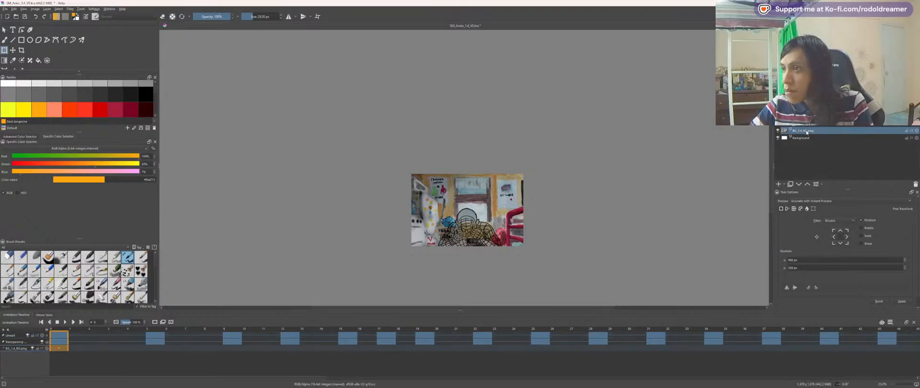
pyautogui.click(778, 184)
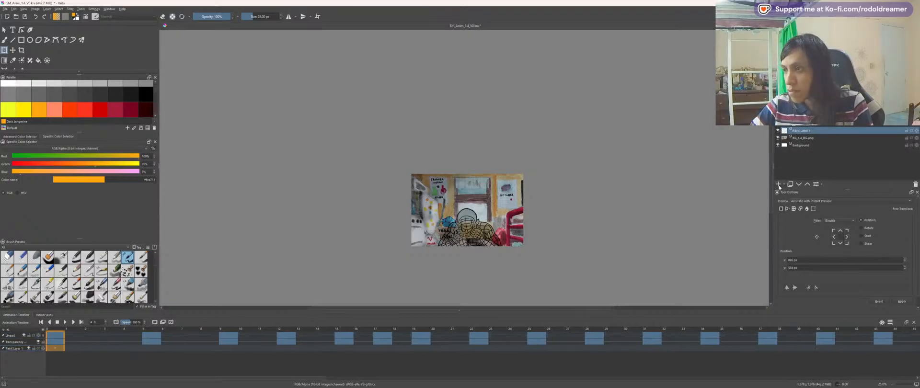
# Step: Rename the new paint layer SM_1.4_Color
pyautogui.doubleClick(805, 131)
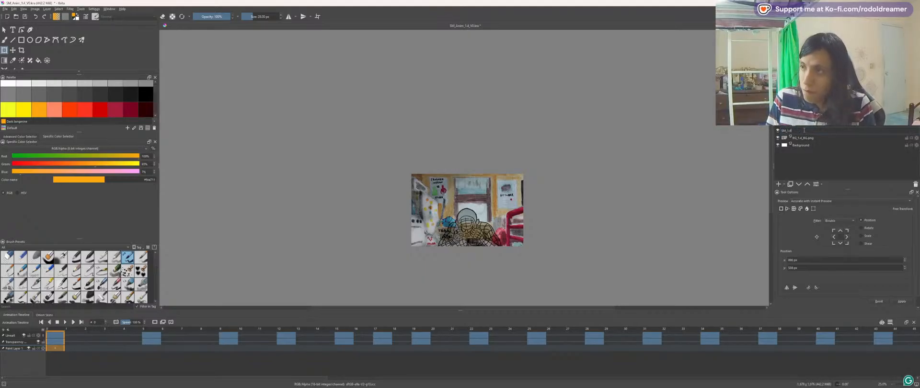
pyautogui.write('SM_1.4_Col')
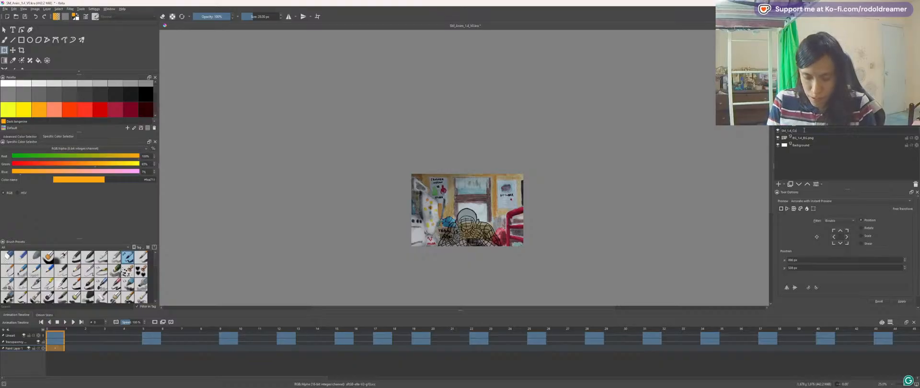
pyautogui.write('or')
pyautogui.press('Return')
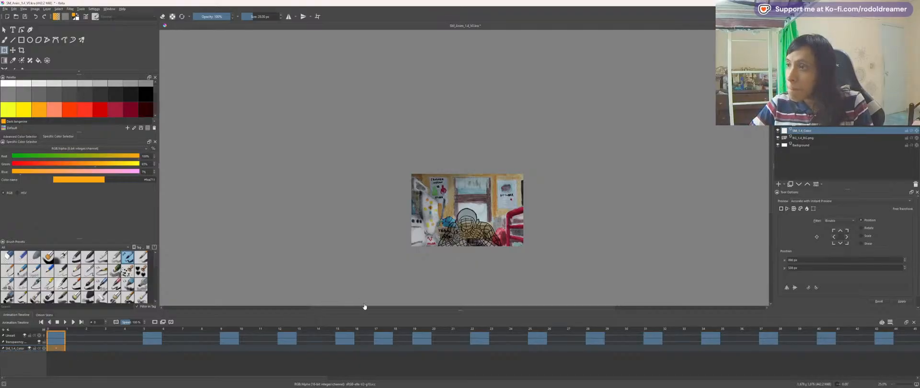
pyautogui.press('space')
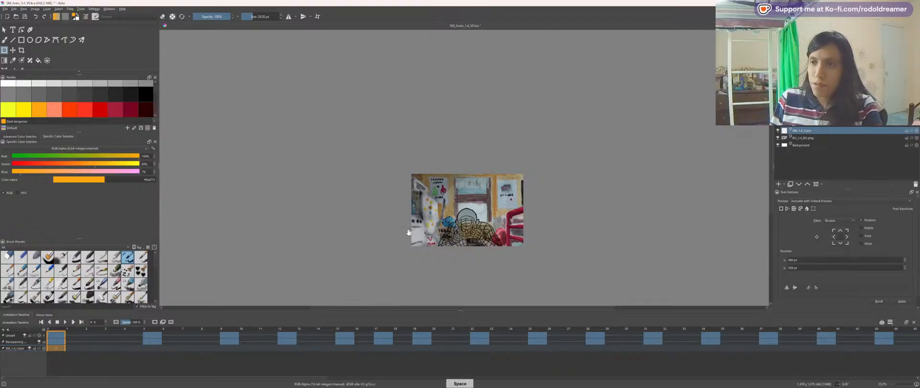
# Step: Choose the English red palette colour and tone it down to a softer, darker red as the foreground colour
pyautogui.moveTo(365, 226); pyautogui.dragTo(382, 196)
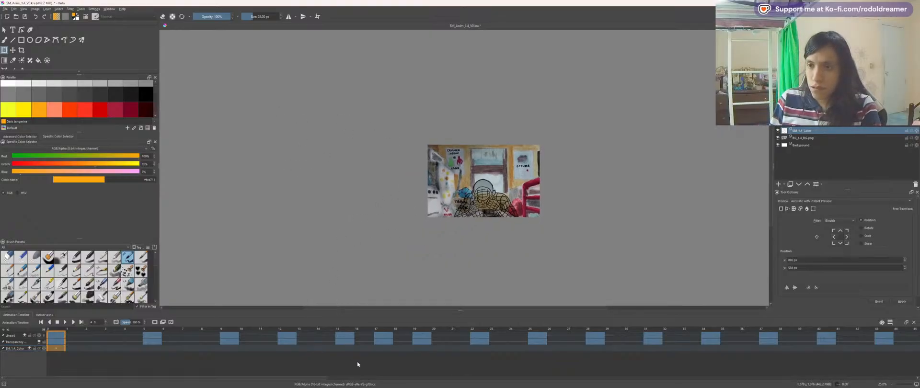
pyautogui.click(333, 371)
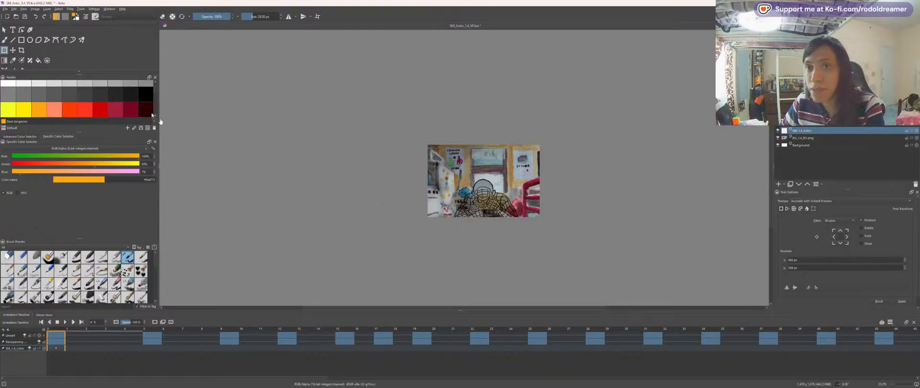
pyautogui.click(100, 108)
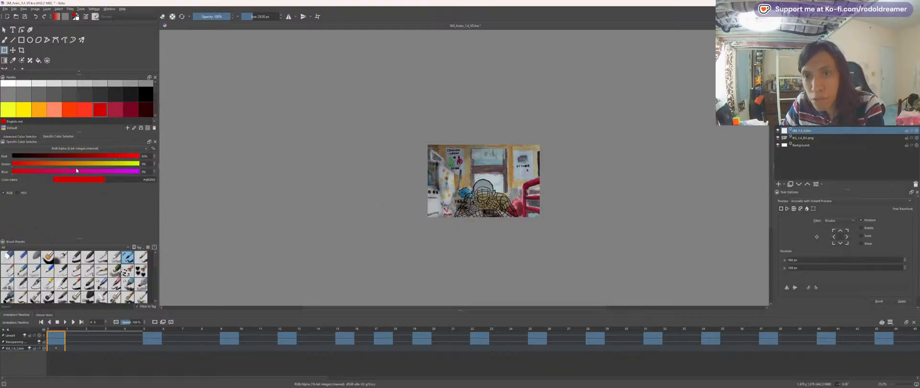
pyautogui.click(20, 137)
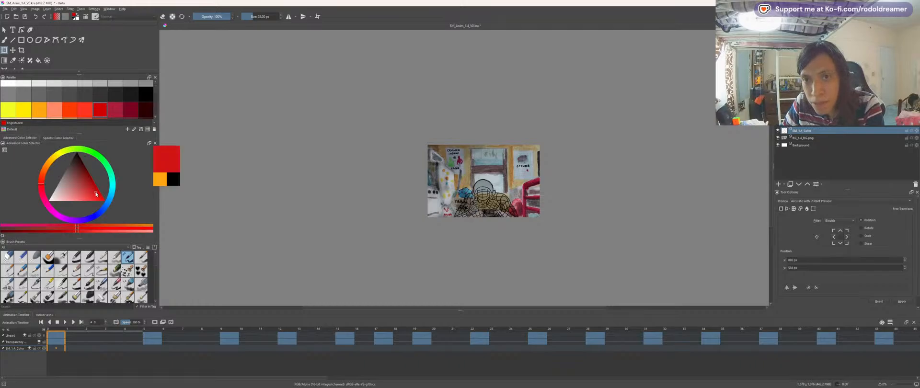
pyautogui.moveTo(94, 196); pyautogui.dragTo(88, 187)
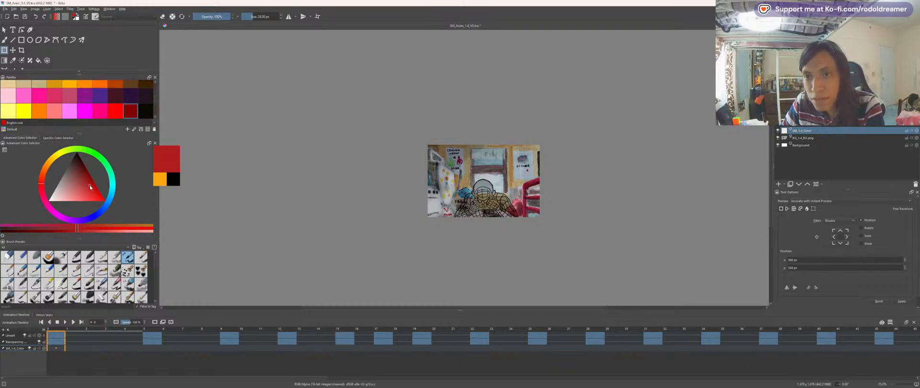
pyautogui.moveTo(90, 187); pyautogui.dragTo(89, 189)
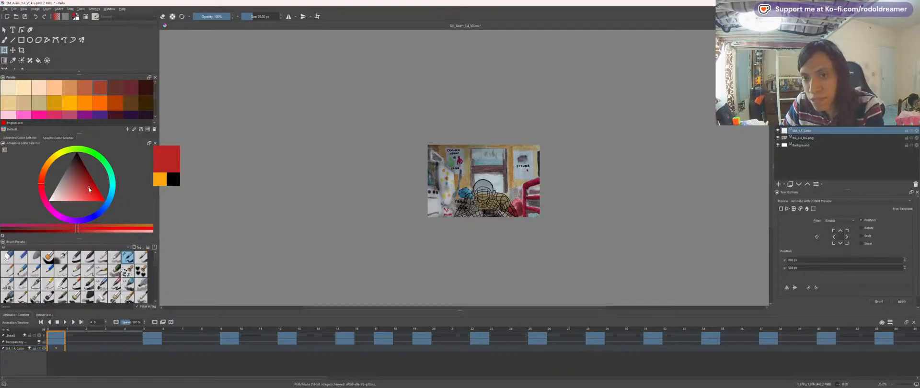
pyautogui.click(58, 137)
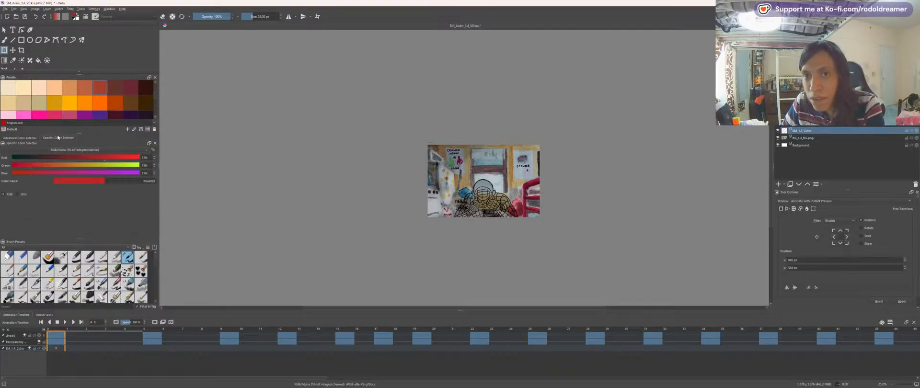
pyautogui.click(135, 182)
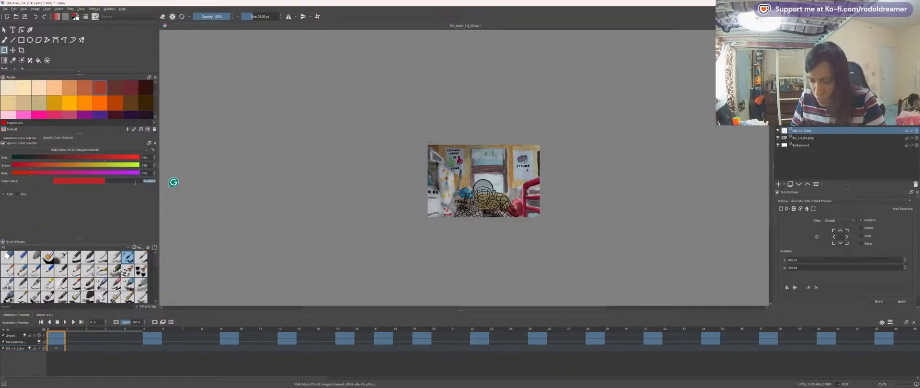
pyautogui.click(455, 252)
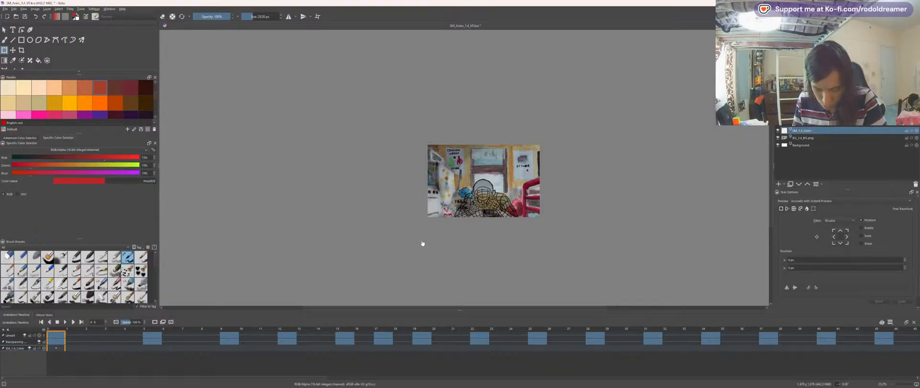
# Step: Activate the brush with a basic preset at 40 px for colouring the Spider-Man figure
pyautogui.press('b')
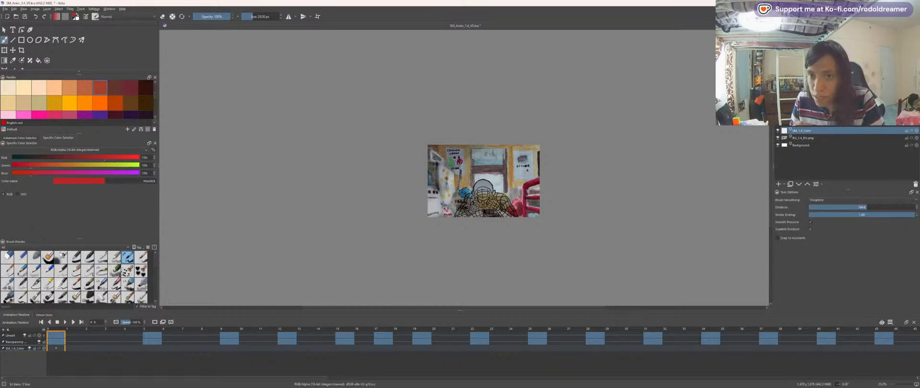
pyautogui.click(74, 261)
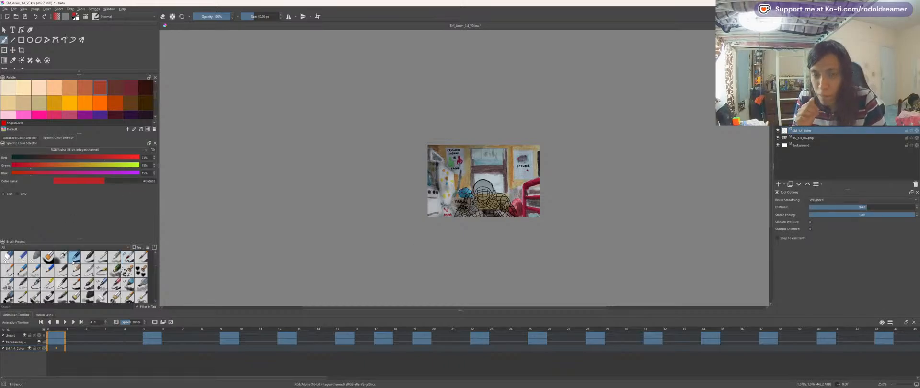
pyautogui.hotkey('ctrl', '+')
pyautogui.hotkey('ctrl', '+')
pyautogui.moveTo(465, 232); pyautogui.dragTo(368, 211)
pyautogui.hotkey('ctrl', '+')
pyautogui.hotkey('ctrl', '+')
pyautogui.moveTo(334, 236); pyautogui.dragTo(384, 190)
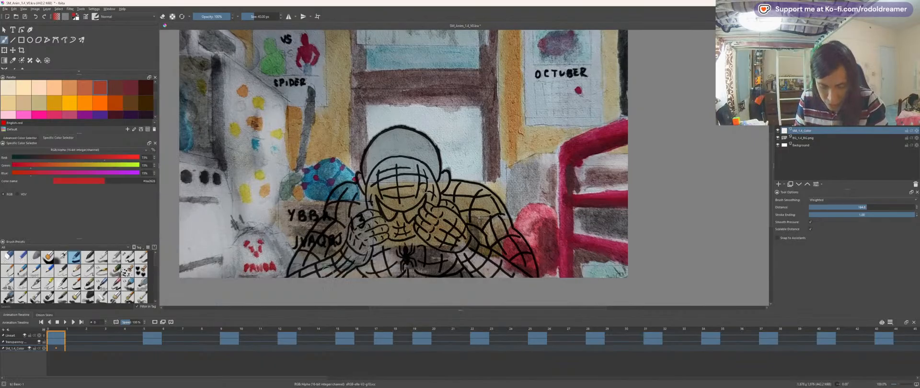
# Step: Try to select the area around the figure with the contiguous selection tool, using all layers as reference
pyautogui.press('w')
pyautogui.click(365, 270)
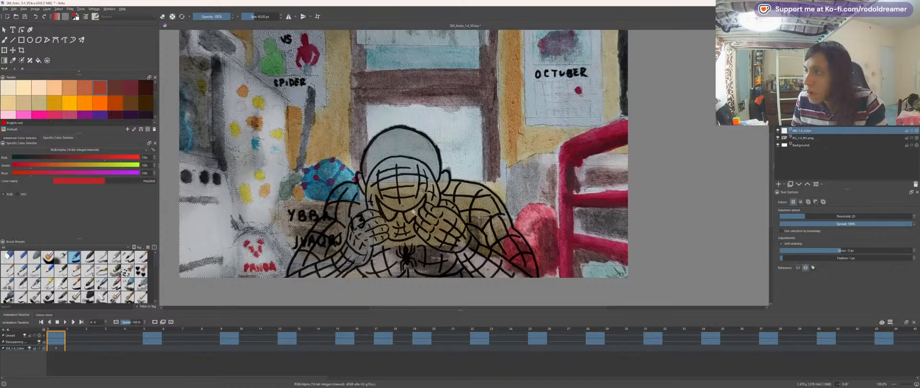
pyautogui.press('pageup')
pyautogui.click(290, 223)
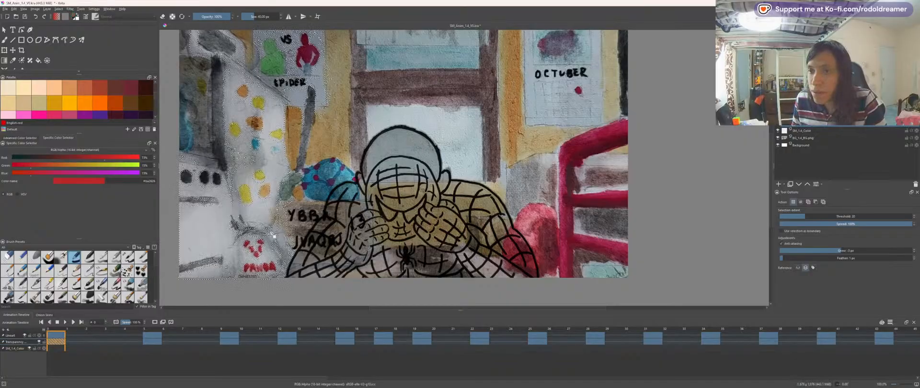
pyautogui.click(269, 234)
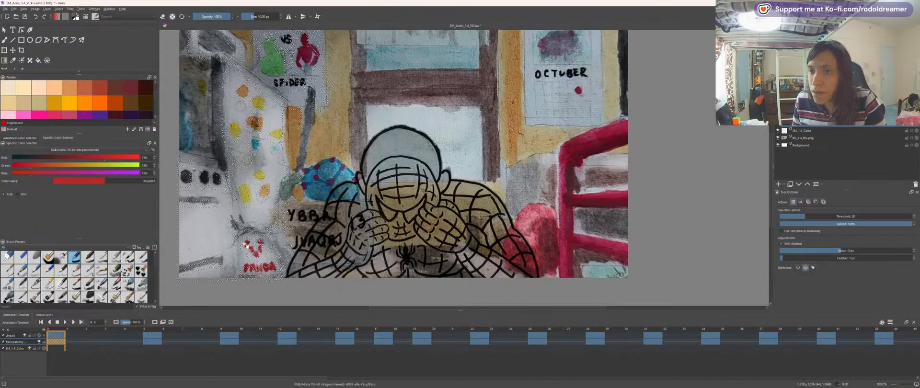
pyautogui.click(546, 214)
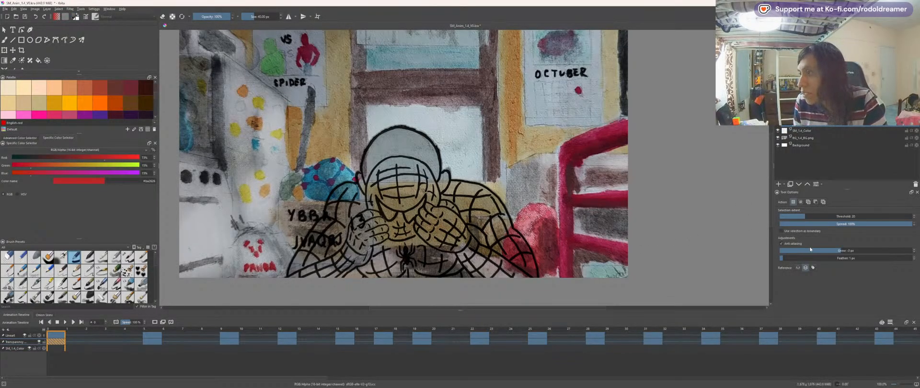
# Step: Select the area outside the figure using only the transparency layer as reference, increase the selection's grow value and invert it
pyautogui.click(798, 269)
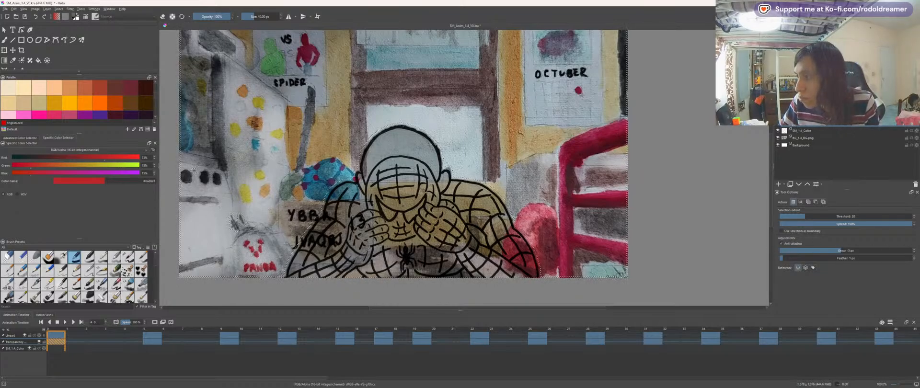
pyautogui.click(914, 249)
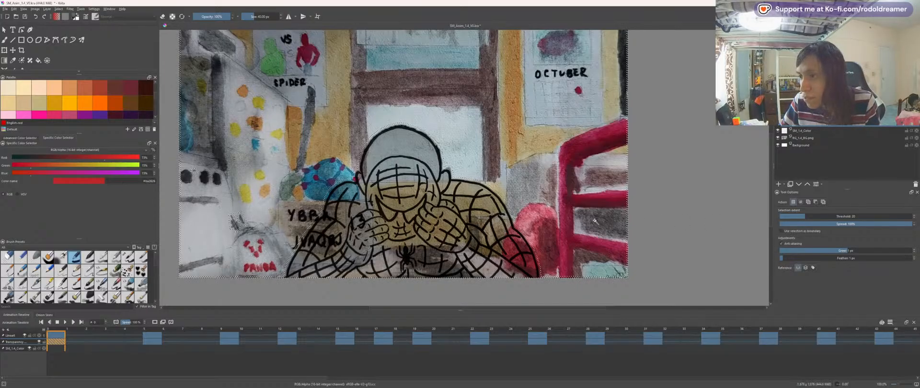
pyautogui.scroll(5, 417, 157)
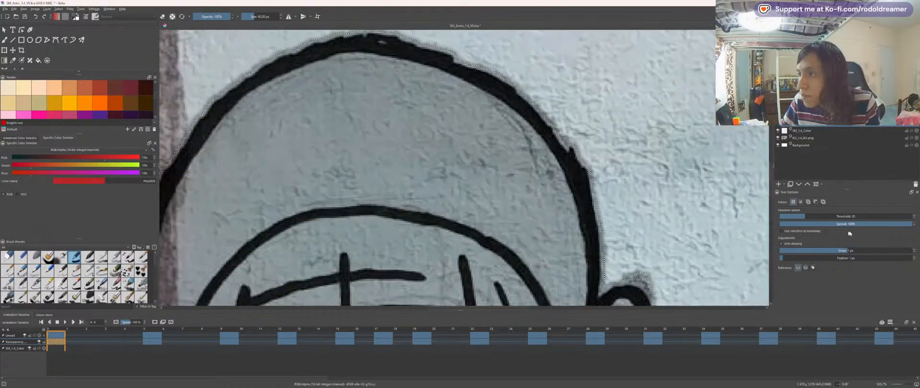
pyautogui.click(914, 250)
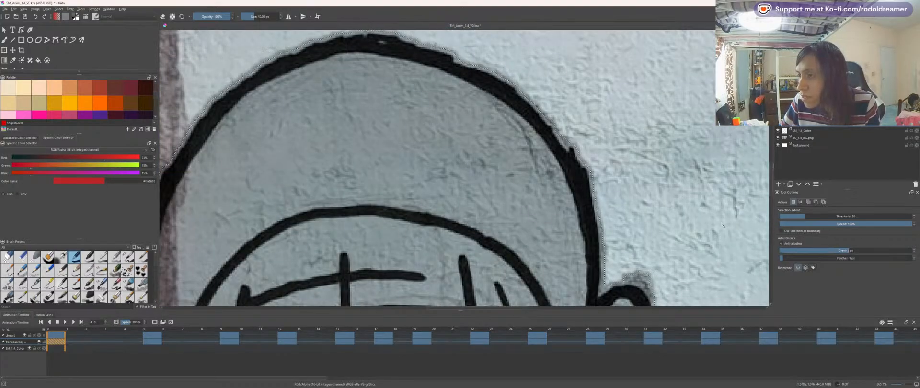
pyautogui.scroll(-3, 702, 220)
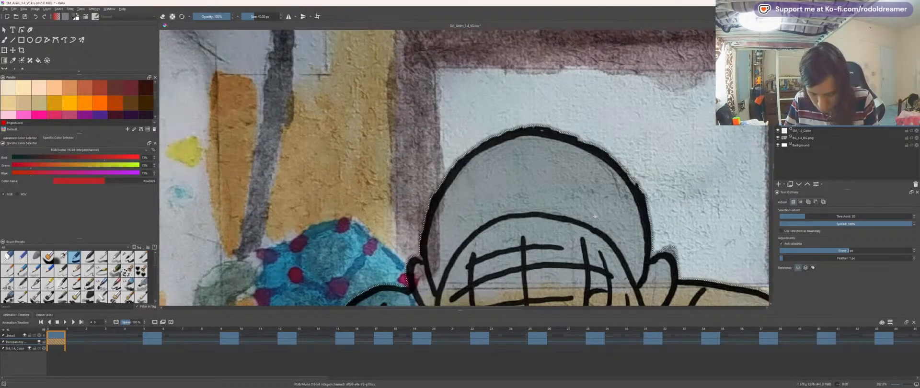
# Step: Test brush strokes on the figure's head on the transparency layer and on SM_1.4_Color, undoing each one
pyautogui.press('b')
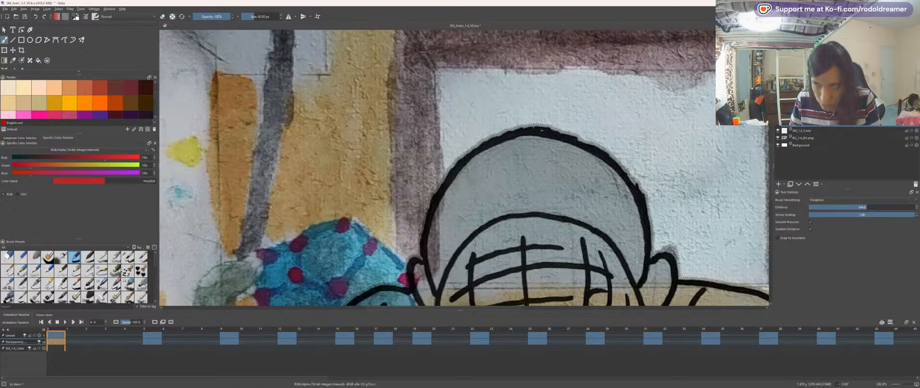
pyautogui.moveTo(423, 222); pyautogui.dragTo(475, 248)
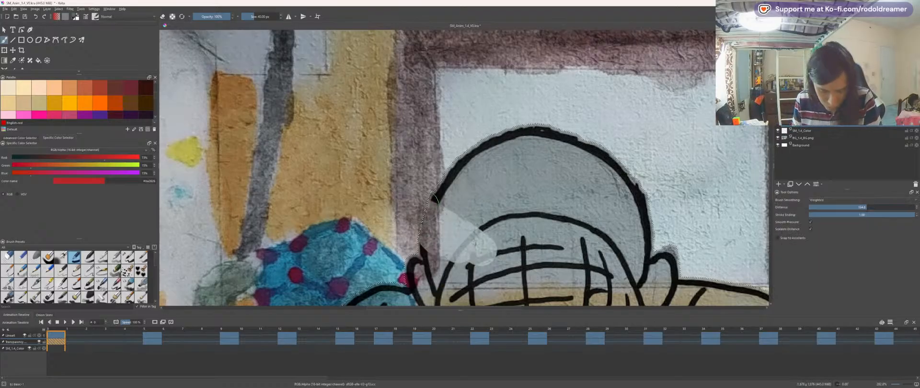
pyautogui.hotkey('ctrl', 'z')
pyautogui.click(802, 131)
pyautogui.moveTo(440, 229)
pyautogui.mouseDown()
pyautogui.moveTo(476, 222)
pyautogui.moveTo(475, 201)
pyautogui.mouseUp()
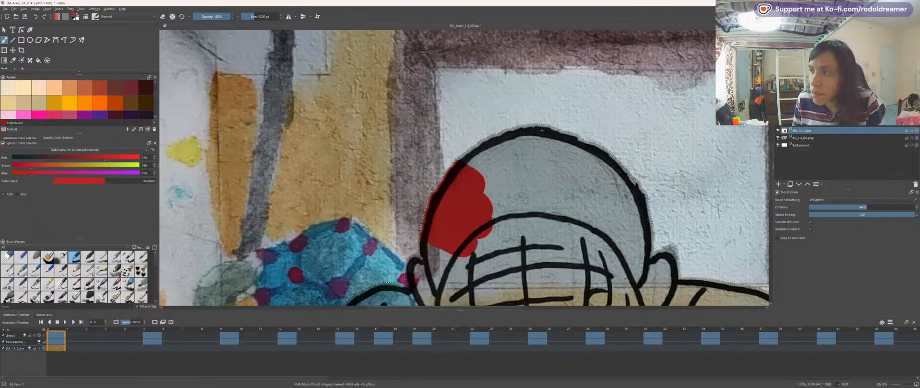
pyautogui.hotkey('ctrl', 'z')
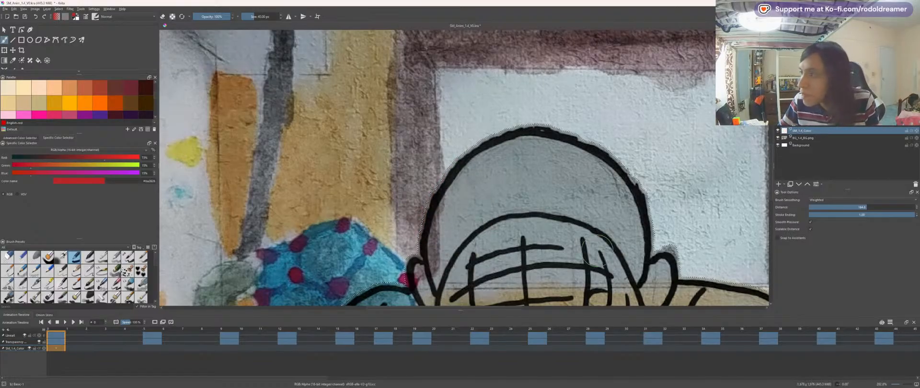
# Step: Reselect the area outside the figure from the transparency layer with a larger grow value, and invert the selection
pyautogui.click(814, 124)
pyautogui.click(813, 133)
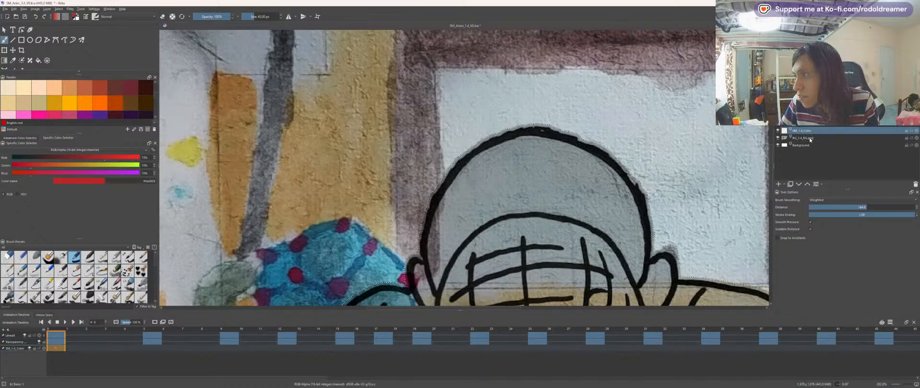
pyautogui.click(812, 125)
pyautogui.press('w')
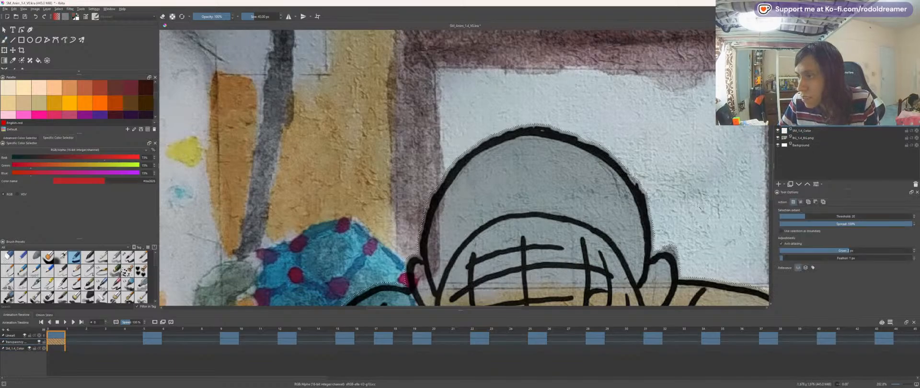
pyautogui.click(690, 216)
pyautogui.click(913, 249)
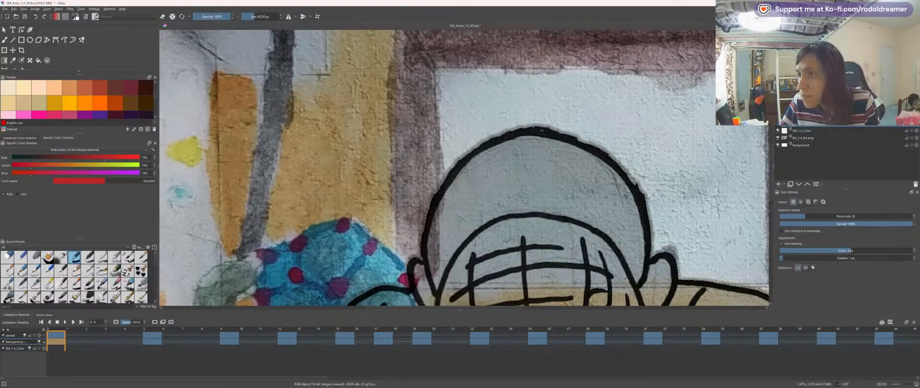
pyautogui.scroll(3, 713, 195)
pyautogui.scroll(-5, 713, 195)
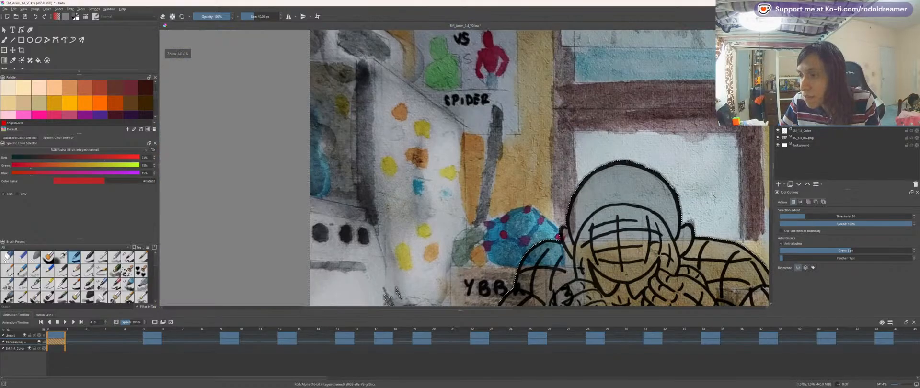
# Step: Try painting the figure's left arm and shoulder red on the SM_1.4_Color layer, then clear the red paint
pyautogui.press('space')
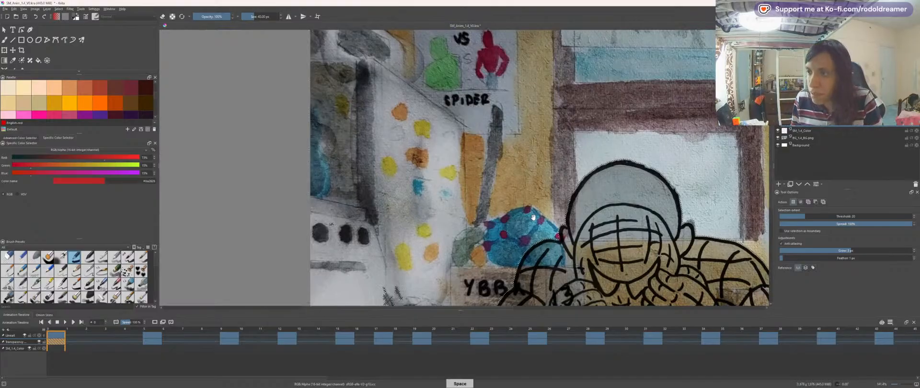
pyautogui.moveTo(533, 218); pyautogui.dragTo(501, 110)
pyautogui.moveTo(528, 238); pyautogui.dragTo(477, 210)
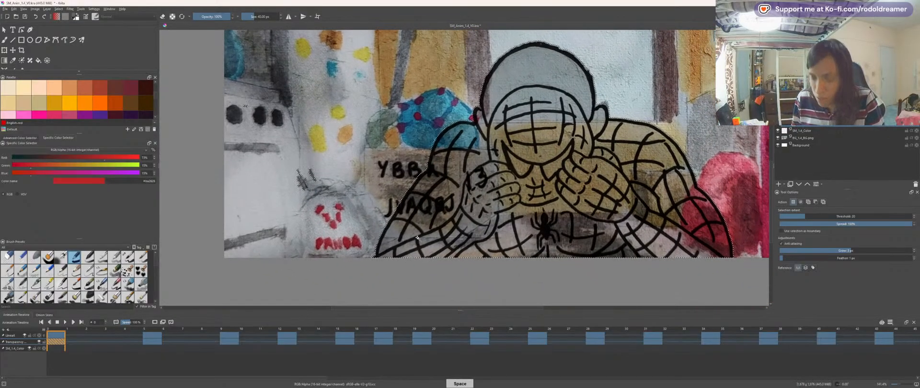
pyautogui.press('b')
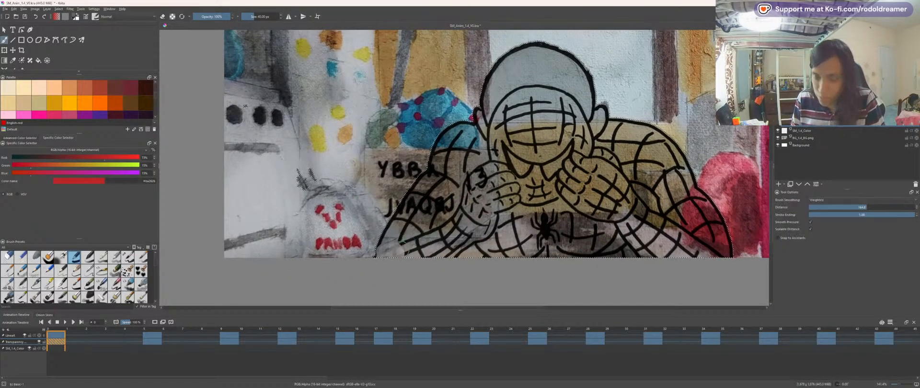
pyautogui.press('ctrl')
pyautogui.press('pagedown')
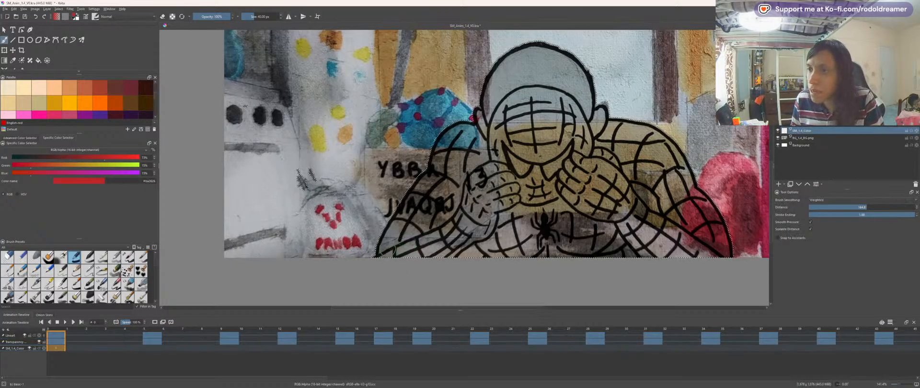
pyautogui.moveTo(388, 250); pyautogui.dragTo(389, 251)
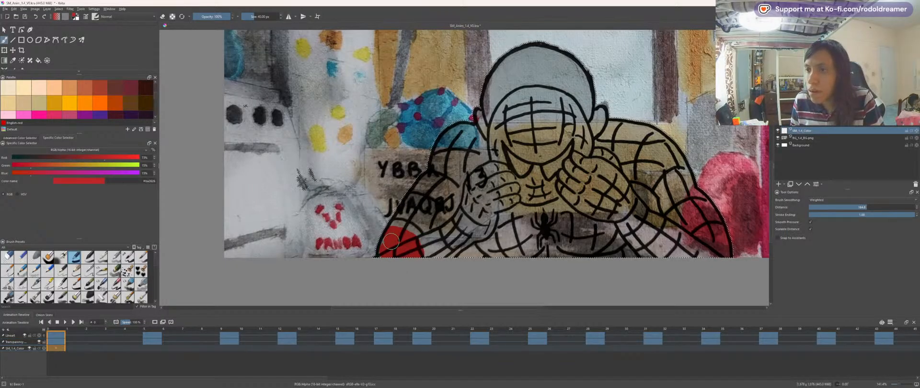
pyautogui.moveTo(413, 204)
pyautogui.mouseDown()
pyautogui.moveTo(438, 187)
pyautogui.moveTo(434, 169)
pyautogui.moveTo(441, 176)
pyautogui.moveTo(429, 178)
pyautogui.moveTo(438, 182)
pyautogui.moveTo(481, 174)
pyautogui.moveTo(465, 127)
pyautogui.moveTo(496, 175)
pyautogui.mouseUp()
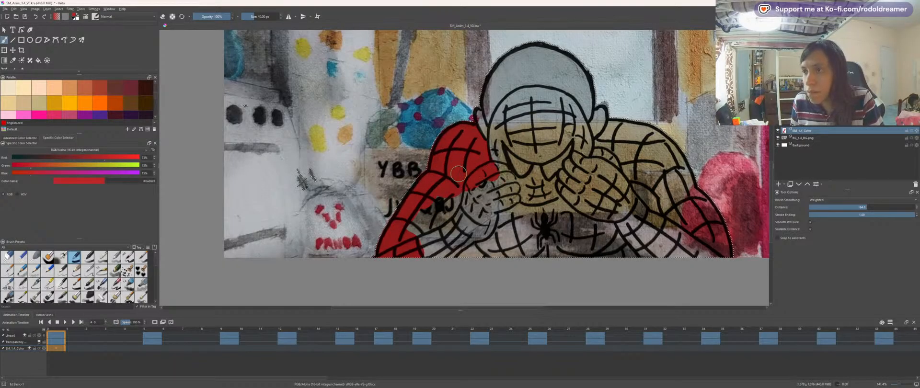
pyautogui.press('Delete')
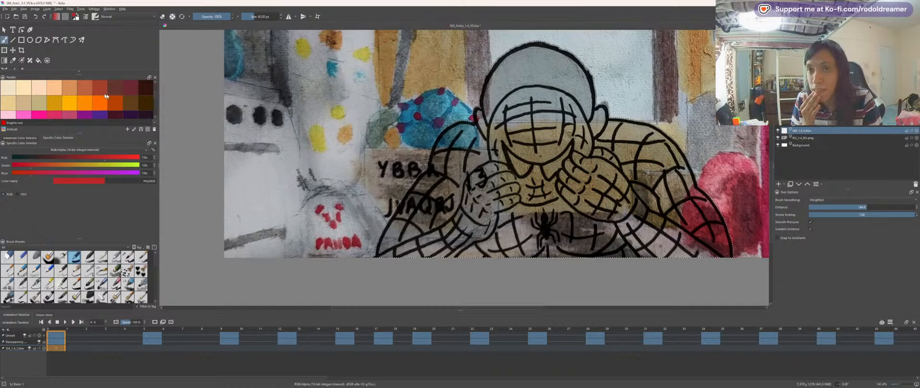
# Step: Mix a dark brown, testing and undoing strokes on the head, and paint the figure's hair with it on SM_1.4_Color
pyautogui.click(146, 87)
pyautogui.moveTo(498, 87)
pyautogui.mouseDown()
pyautogui.moveTo(489, 101)
pyautogui.moveTo(497, 118)
pyautogui.mouseUp()
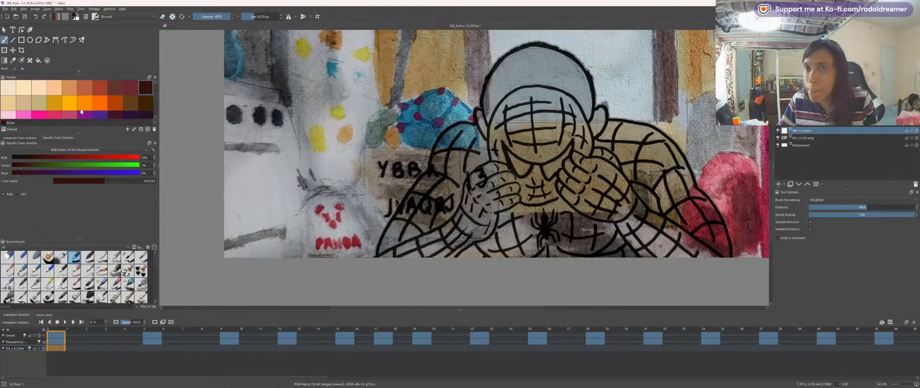
pyautogui.click(20, 138)
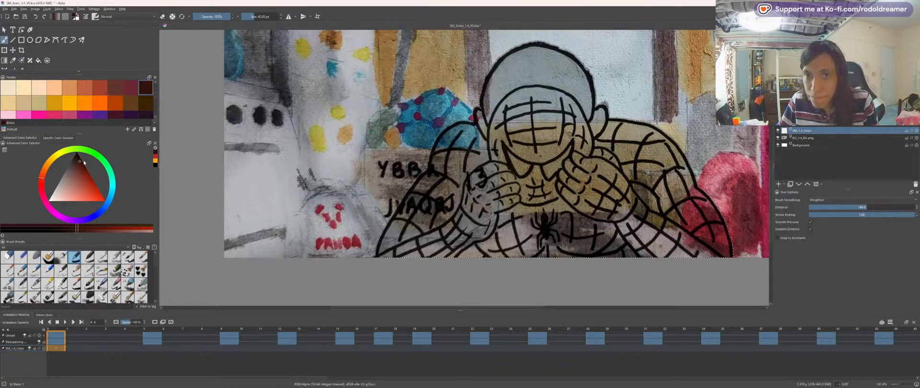
pyautogui.click(74, 166)
pyautogui.click(74, 163)
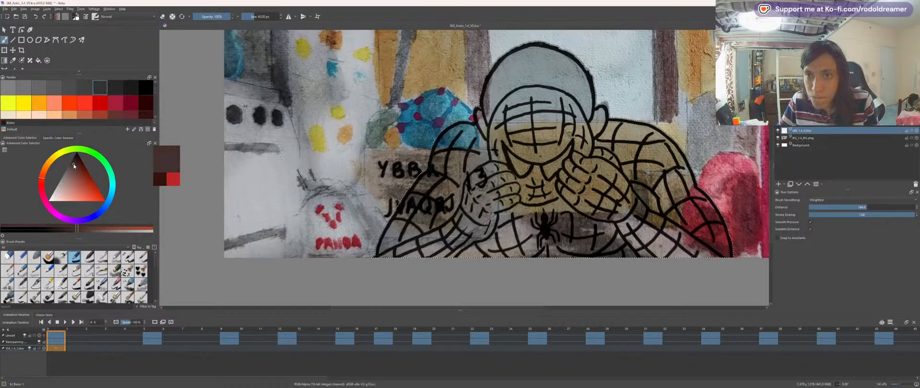
pyautogui.click(79, 165)
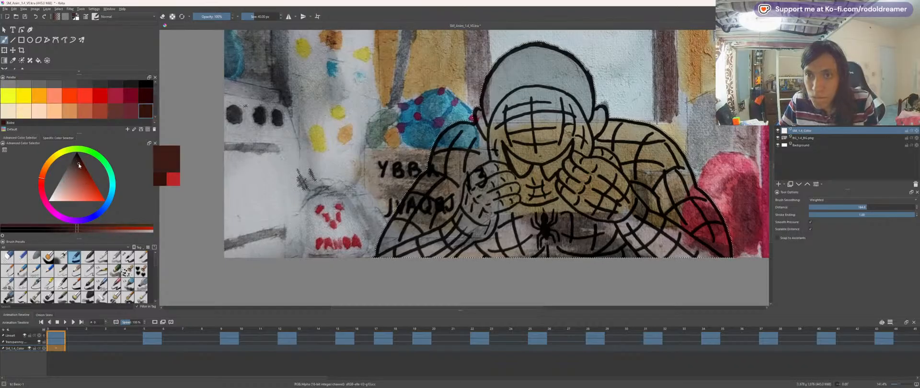
pyautogui.moveTo(517, 100)
pyautogui.mouseDown()
pyautogui.moveTo(495, 94)
pyautogui.moveTo(505, 115)
pyautogui.moveTo(483, 98)
pyautogui.mouseUp()
pyautogui.hotkey('ctrl', 'z')
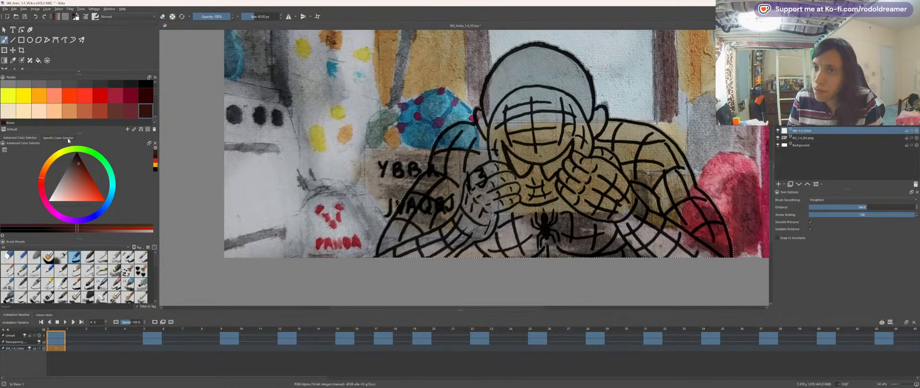
pyautogui.moveTo(78, 165); pyautogui.dragTo(81, 166)
pyautogui.moveTo(496, 114)
pyautogui.mouseDown()
pyautogui.moveTo(553, 122)
pyautogui.moveTo(542, 67)
pyautogui.moveTo(598, 102)
pyautogui.moveTo(539, 55)
pyautogui.mouseUp()
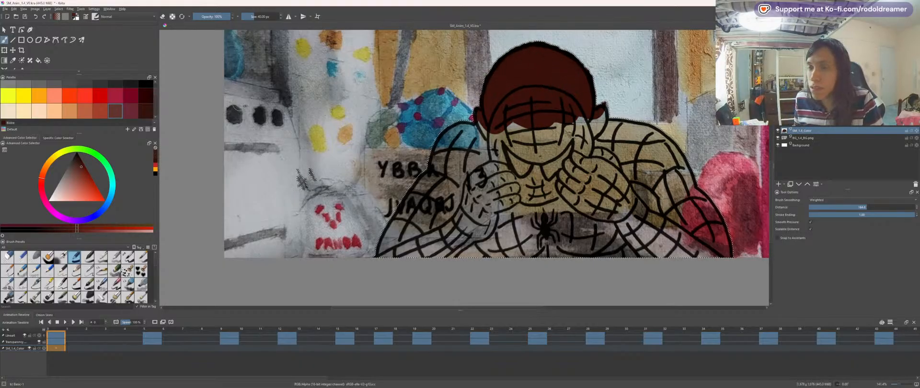
# Step: Pick the apricot palette colour for the skin and try a stroke with it near the figure's left ear
pyautogui.click(68, 138)
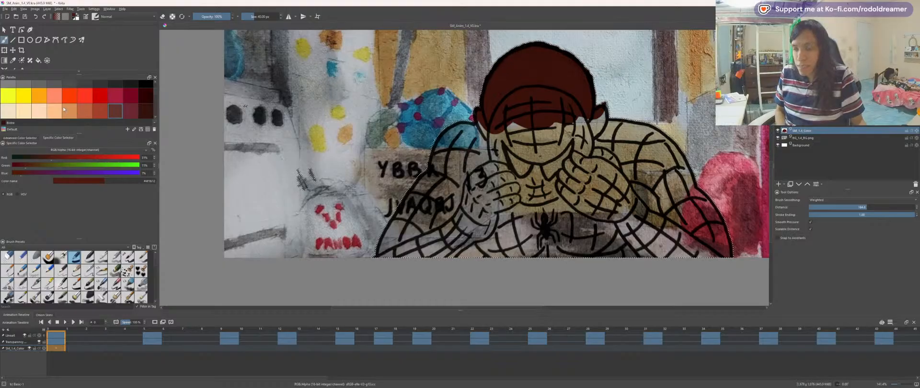
pyautogui.press('x')
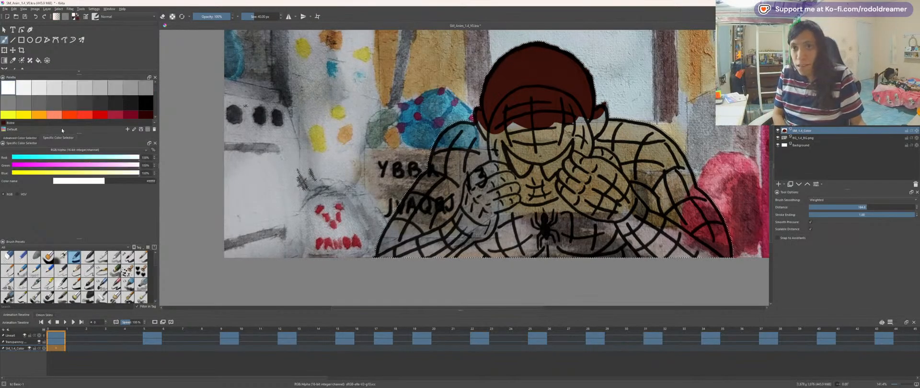
pyautogui.click(52, 115)
pyautogui.scroll(-3, 53, 114)
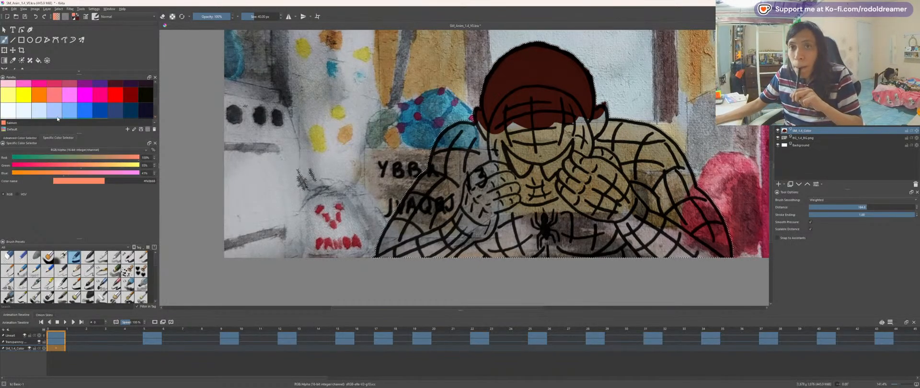
pyautogui.scroll(2, 50, 108)
pyautogui.scroll(-2, 48, 105)
pyautogui.click(54, 91)
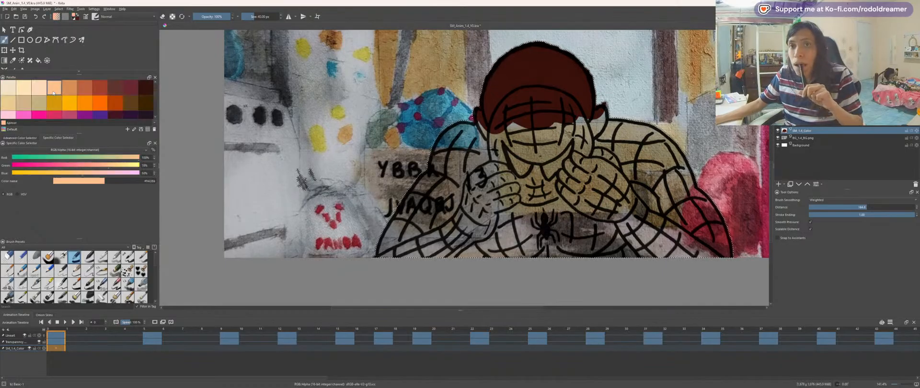
pyautogui.moveTo(475, 140)
pyautogui.mouseDown()
pyautogui.moveTo(492, 126)
pyautogui.moveTo(479, 126)
pyautogui.moveTo(496, 152)
pyautogui.mouseUp()
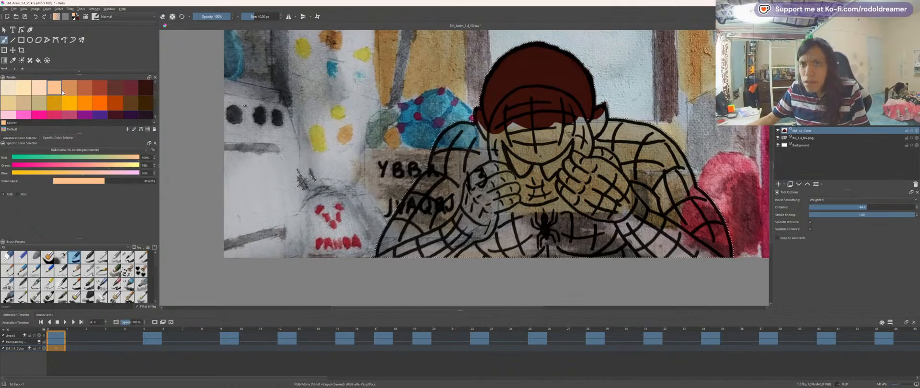
# Step: Soften the apricot to a paler skin tone and paint the figure's left ear with it
pyautogui.click(31, 137)
pyautogui.moveTo(73, 201); pyautogui.dragTo(66, 202)
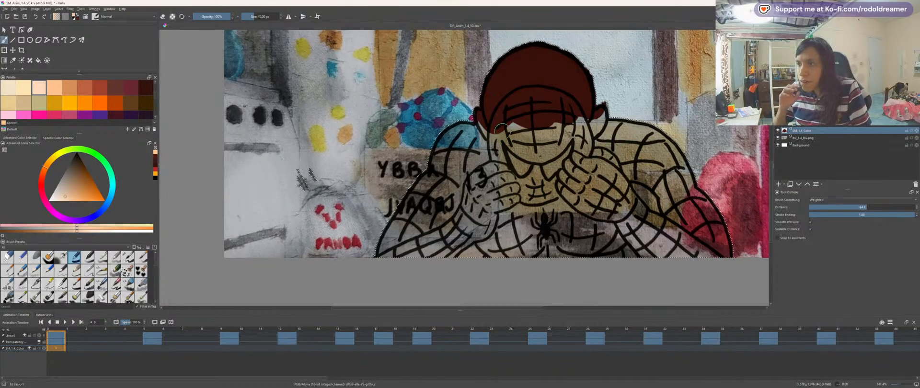
pyautogui.moveTo(471, 129); pyautogui.dragTo(467, 120)
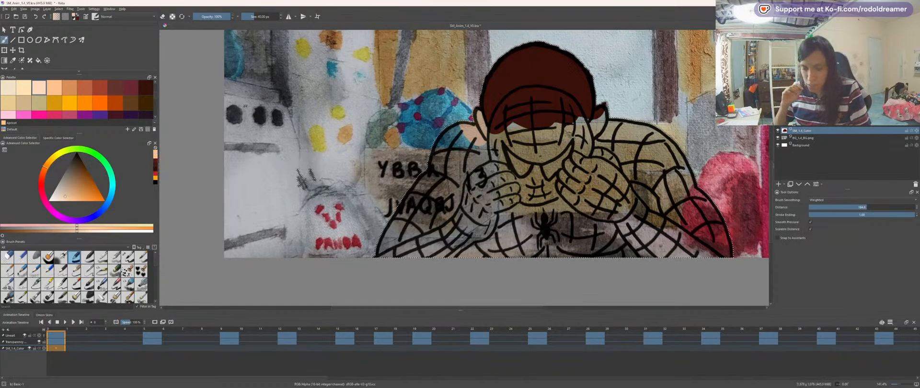
pyautogui.click(55, 138)
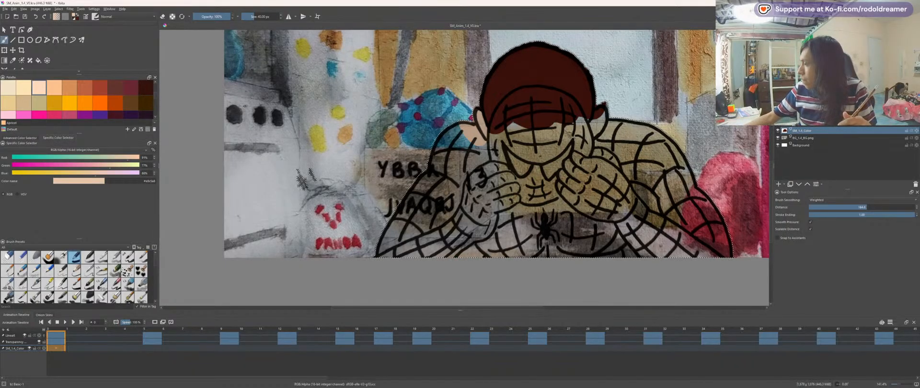
# Step: Paint the right ear and the skin beside the face in the skin tone, touching up the hairline with the sampled dark brown
pyautogui.moveTo(820, 375)
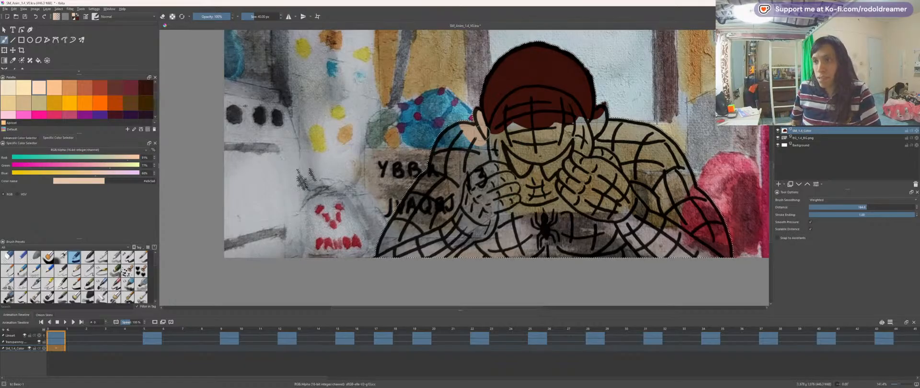
pyautogui.scroll(2, 579, 142)
pyautogui.moveTo(520, 171); pyautogui.dragTo(361, 224)
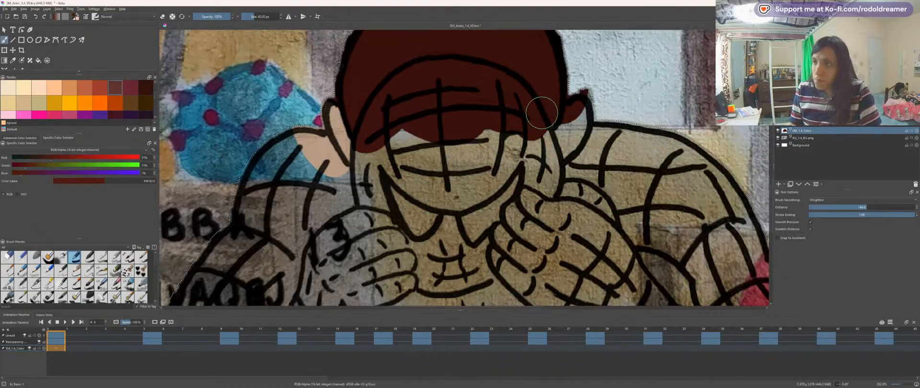
pyautogui.moveTo(572, 115)
pyautogui.mouseDown()
pyautogui.moveTo(544, 153)
pyautogui.moveTo(558, 166)
pyautogui.mouseUp()
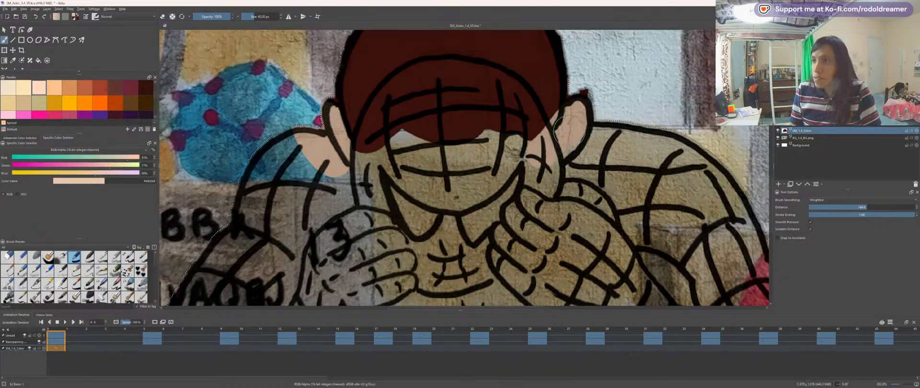
pyautogui.keyDown('ctrl'); pyautogui.click(556, 126); pyautogui.keyUp('ctrl')
pyautogui.moveTo(551, 130)
pyautogui.mouseDown()
pyautogui.moveTo(545, 94)
pyautogui.moveTo(557, 157)
pyautogui.moveTo(585, 100)
pyautogui.moveTo(579, 137)
pyautogui.moveTo(549, 179)
pyautogui.moveTo(573, 128)
pyautogui.mouseUp()
pyautogui.keyDown('ctrl'); pyautogui.click(546, 164); pyautogui.keyUp('ctrl')
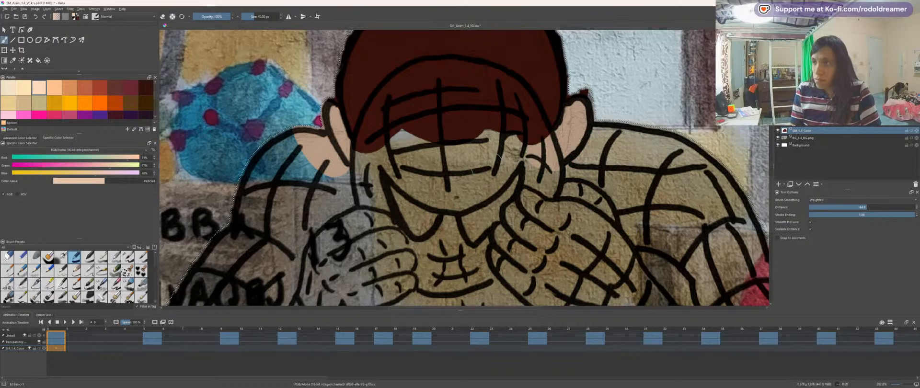
pyautogui.scroll(-2, 451, 157)
pyautogui.scroll(-1, 452, 157)
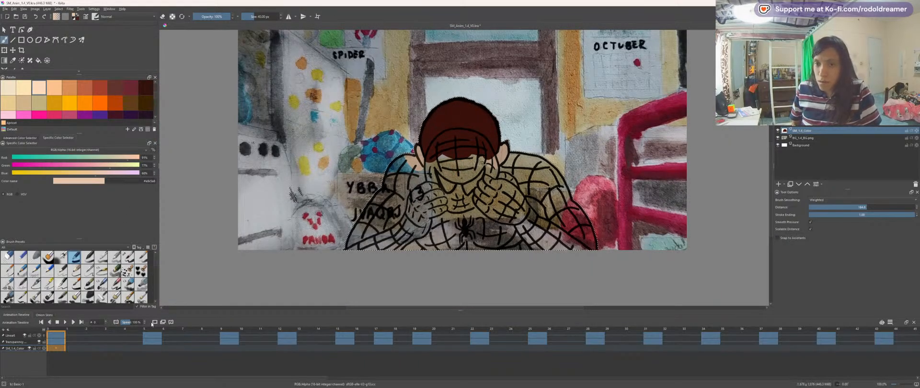
# Step: Create a keyframe on the SM_1.4_Color layer at frame 0 and move to frame 5
pyautogui.click(153, 323)
pyautogui.click(133, 351)
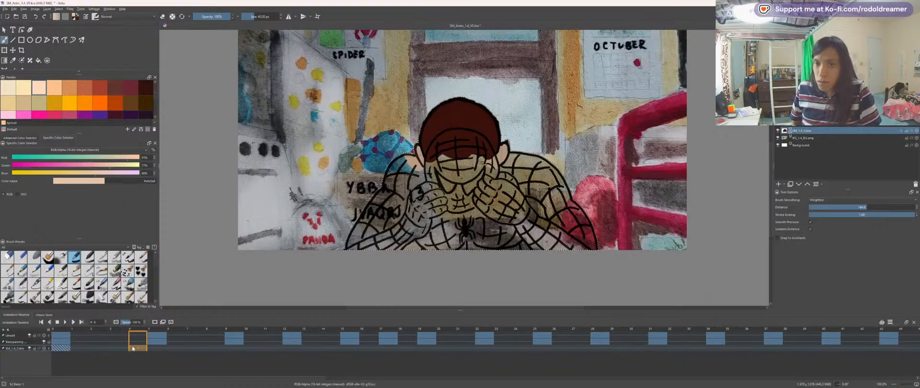
pyautogui.click(149, 349)
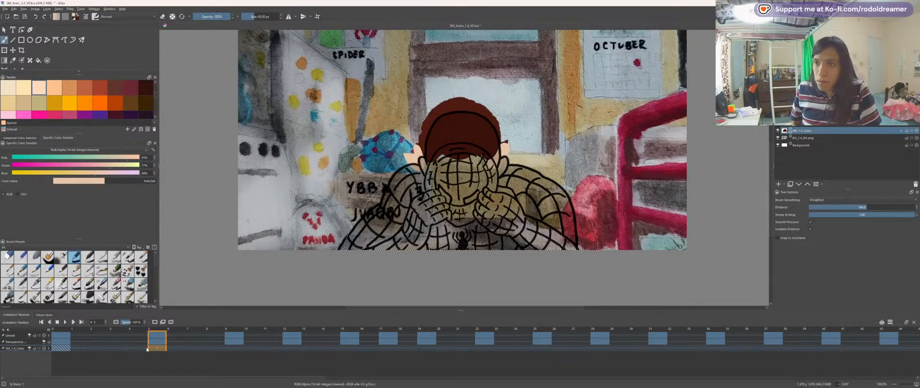
# Step: At frame 5, select the area outside the figure on the transparency layer and invert the selection
pyautogui.click(157, 342)
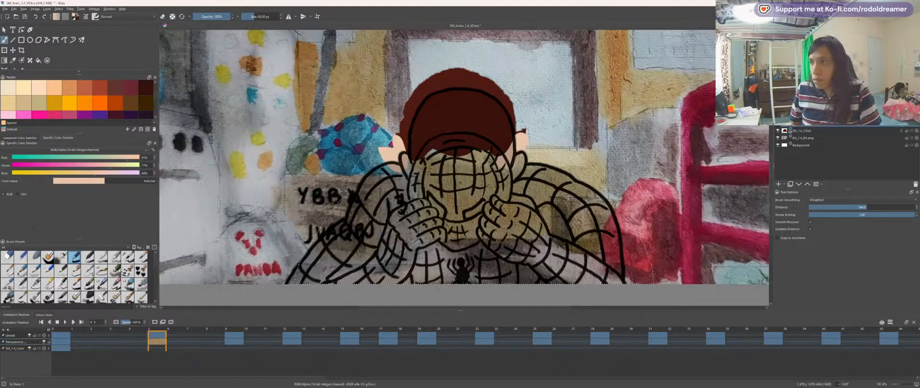
pyautogui.press('w')
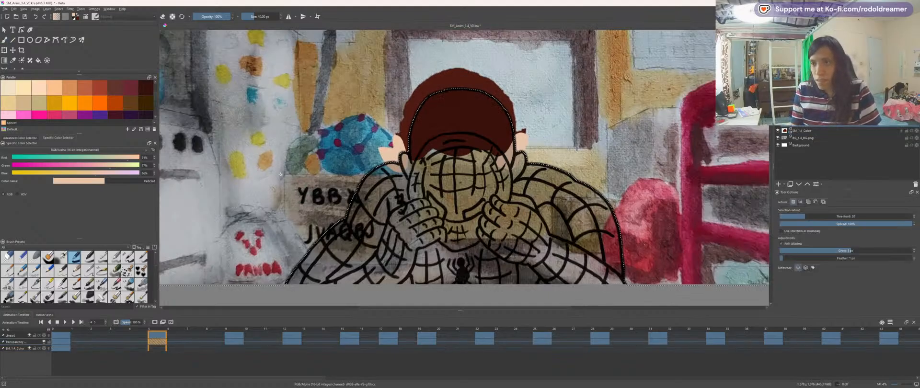
pyautogui.hotkey('ctrl', 'shift', 'i')
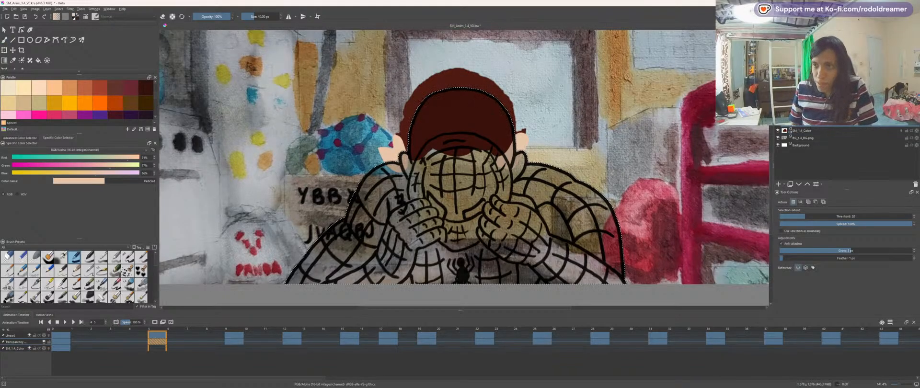
# Step: At frame 5, paint both of the figure's ears in the skin tone on the SM_1.4_Color layer
pyautogui.press('pagedown')
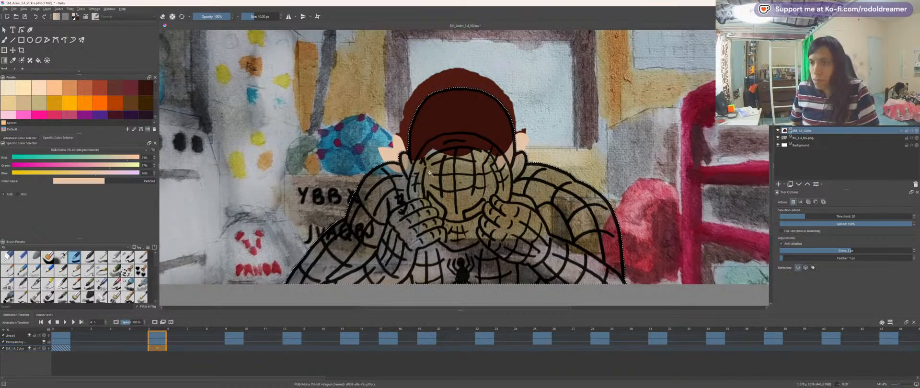
pyautogui.press('b')
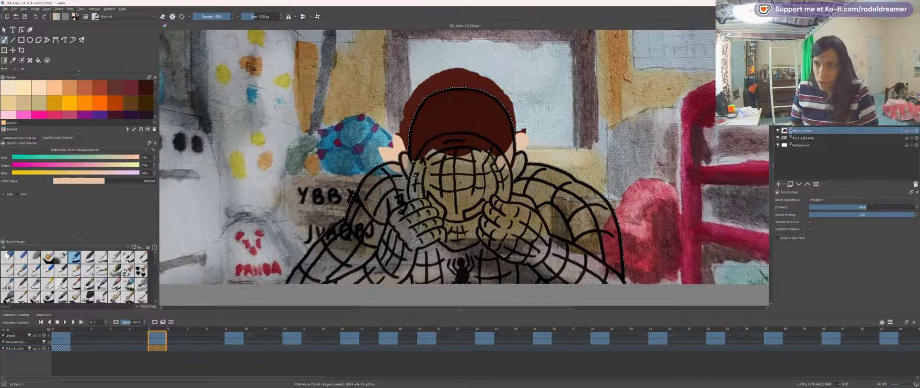
pyautogui.moveTo(405, 167); pyautogui.dragTo(404, 172)
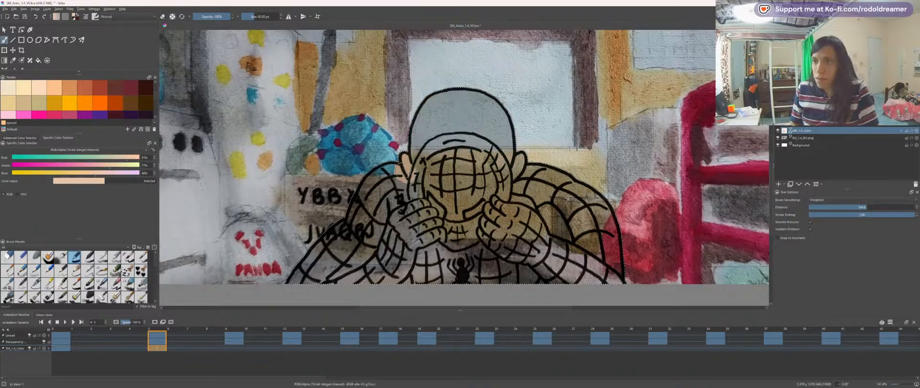
pyautogui.press('Left')
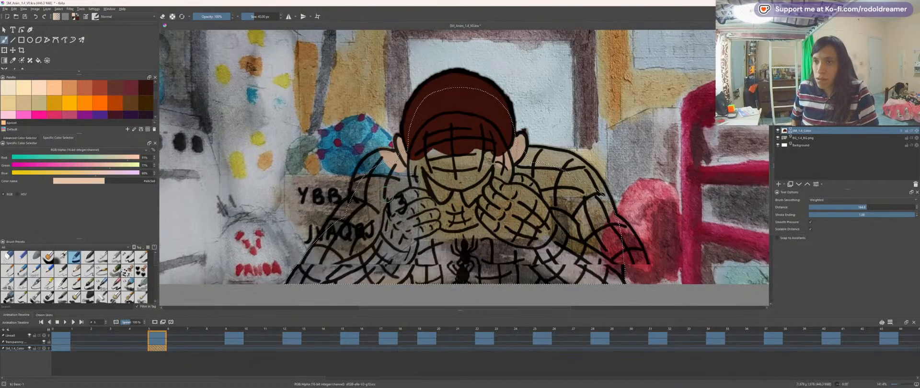
pyautogui.press('Right')
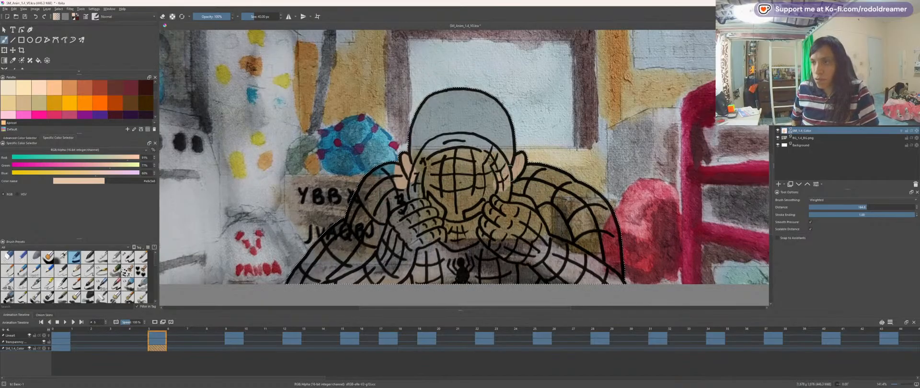
# Step: Fill the figure's hair at frame 5 with the dark brown, from the hairline up to the head outline
pyautogui.press('+')
pyautogui.press('+')
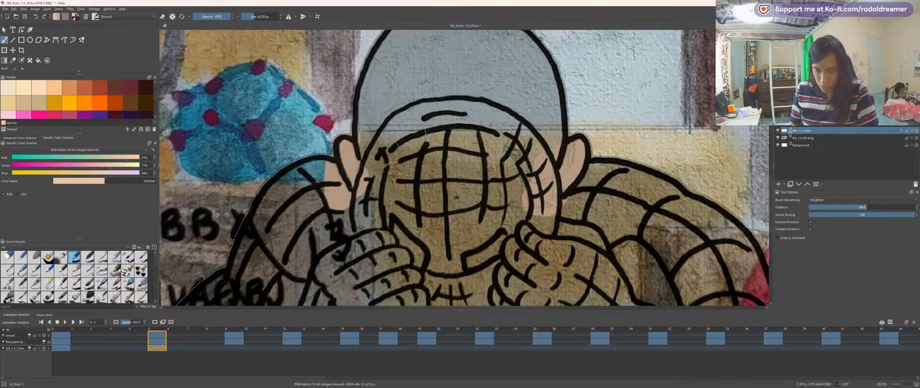
pyautogui.press('x')
pyautogui.moveTo(376, 103)
pyautogui.mouseDown()
pyautogui.moveTo(363, 128)
pyautogui.moveTo(361, 84)
pyautogui.moveTo(416, 125)
pyautogui.moveTo(433, 115)
pyautogui.moveTo(418, 75)
pyautogui.mouseUp()
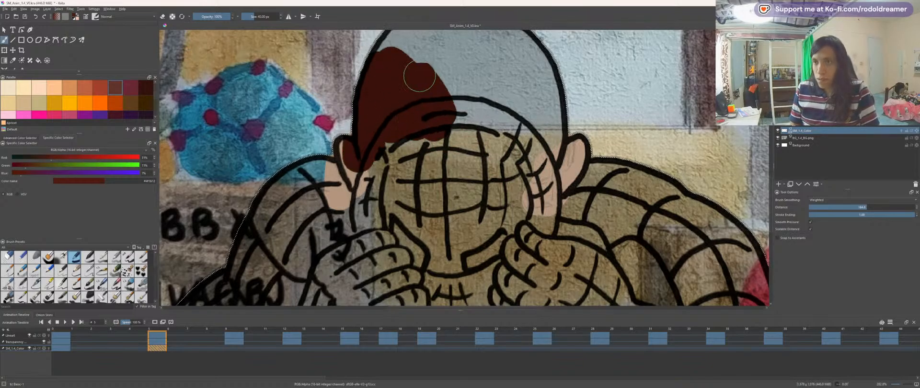
pyautogui.press('space')
pyautogui.moveTo(362, 74); pyautogui.dragTo(346, 155)
pyautogui.moveTo(378, 121)
pyautogui.mouseDown()
pyautogui.moveTo(416, 110)
pyautogui.moveTo(405, 135)
pyautogui.moveTo(496, 201)
pyautogui.mouseUp()
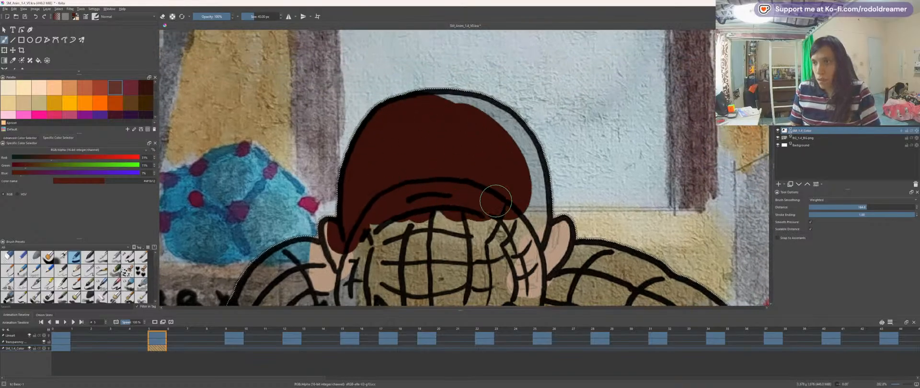
pyautogui.click(127, 257)
pyautogui.moveTo(517, 160)
pyautogui.mouseDown()
pyautogui.moveTo(526, 197)
pyautogui.moveTo(511, 163)
pyautogui.moveTo(524, 229)
pyautogui.moveTo(520, 151)
pyautogui.moveTo(524, 246)
pyautogui.moveTo(544, 228)
pyautogui.moveTo(542, 185)
pyautogui.moveTo(479, 86)
pyautogui.moveTo(529, 169)
pyautogui.moveTo(520, 132)
pyautogui.mouseUp()
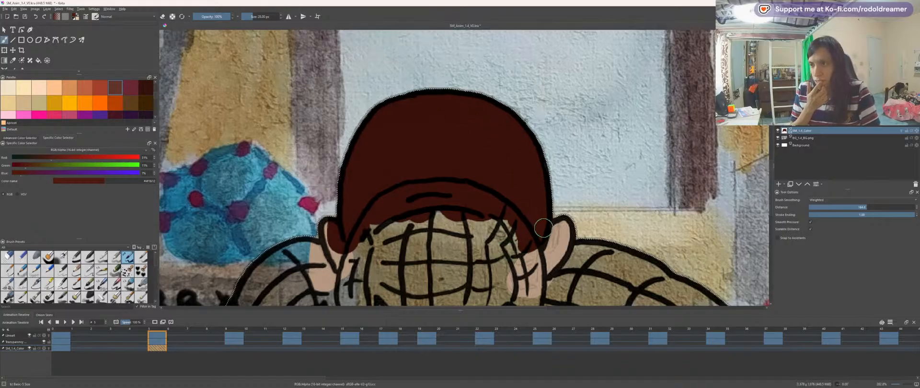
# Step: Sample the skin tone and touch up the left ear and the adjoining skin at frame 5
pyautogui.press('space')
pyautogui.moveTo(450, 196); pyautogui.dragTo(512, 122)
pyautogui.scroll(1, 512, 123)
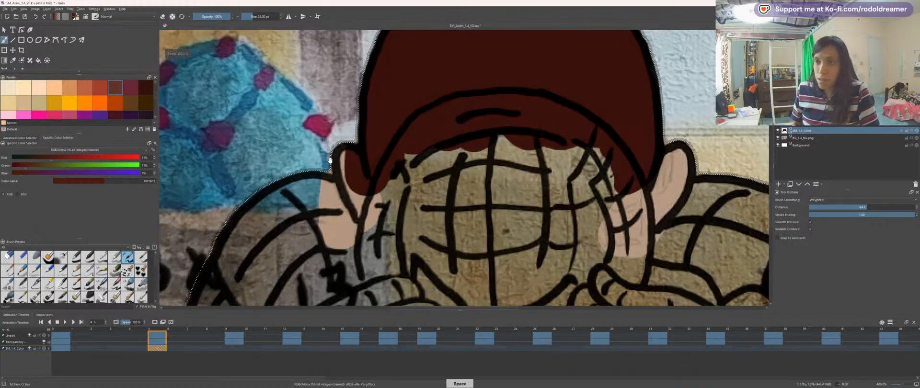
pyautogui.scroll(2, 399, 205)
pyautogui.moveTo(331, 160)
pyautogui.mouseDown()
pyautogui.moveTo(443, 183)
pyautogui.moveTo(403, 206)
pyautogui.moveTo(379, 246)
pyautogui.moveTo(373, 212)
pyautogui.moveTo(428, 222)
pyautogui.moveTo(398, 141)
pyautogui.moveTo(469, 197)
pyautogui.moveTo(402, 137)
pyautogui.moveTo(389, 143)
pyautogui.moveTo(419, 138)
pyautogui.moveTo(462, 182)
pyautogui.moveTo(357, 239)
pyautogui.moveTo(498, 141)
pyautogui.moveTo(510, 115)
pyautogui.moveTo(499, 176)
pyautogui.mouseUp()
pyautogui.press('4')
pyautogui.press('4')
pyautogui.press('space')
pyautogui.keyDown('ctrl'); pyautogui.click(445, 204); pyautogui.keyUp('ctrl')
pyautogui.press('space')
pyautogui.scroll(-2, 500, 177)
pyautogui.press('space')
pyautogui.moveTo(544, 108); pyautogui.dragTo(472, 207)
# Step: At frame 9, select the area outside the figure on the transparency layer and invert the selection
pyautogui.scroll(-4, 449, 181)
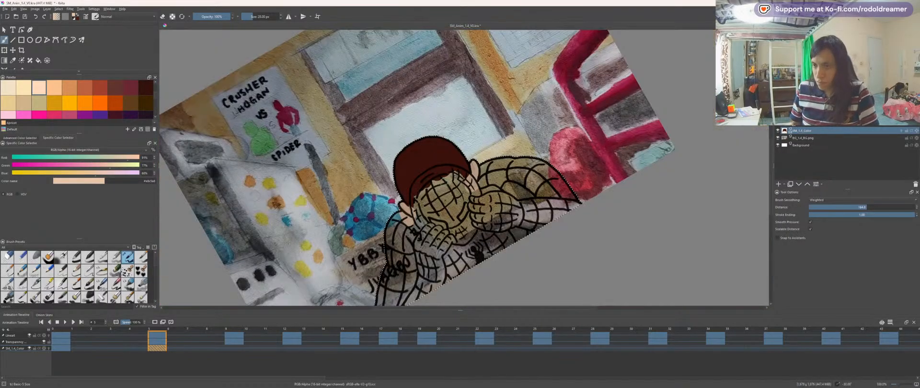
pyautogui.scroll(-2, 452, 166)
pyautogui.press('5')
pyautogui.press('Right')
pyautogui.press('Right')
pyautogui.press('Right')
pyautogui.press('Right')
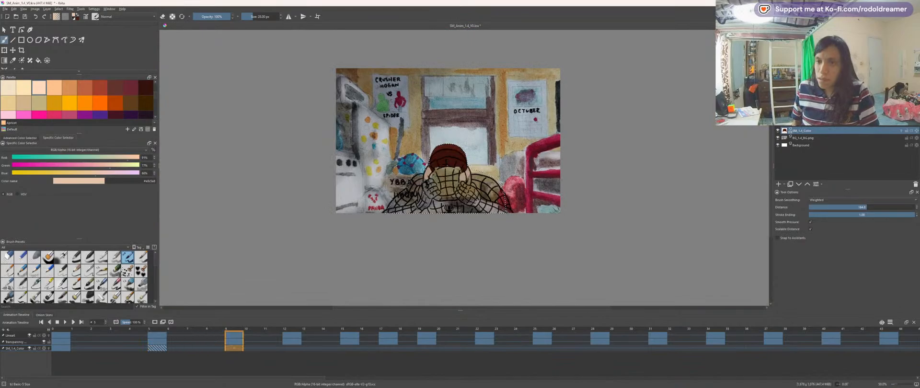
pyautogui.scroll(2, 296, 153)
pyautogui.scroll(1, 297, 152)
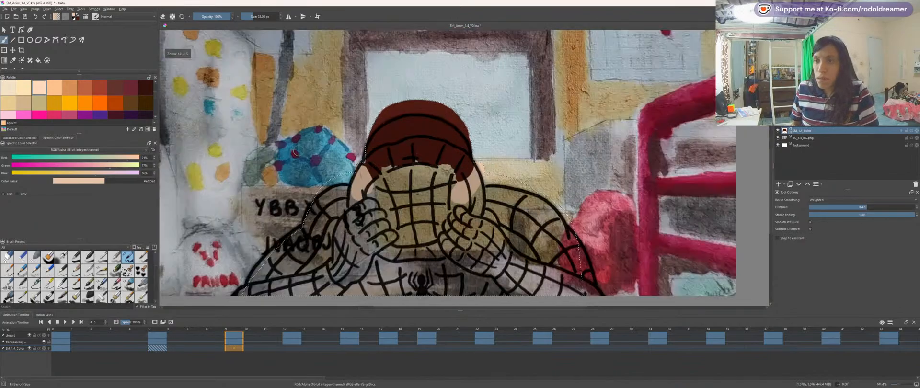
pyautogui.press('pageup')
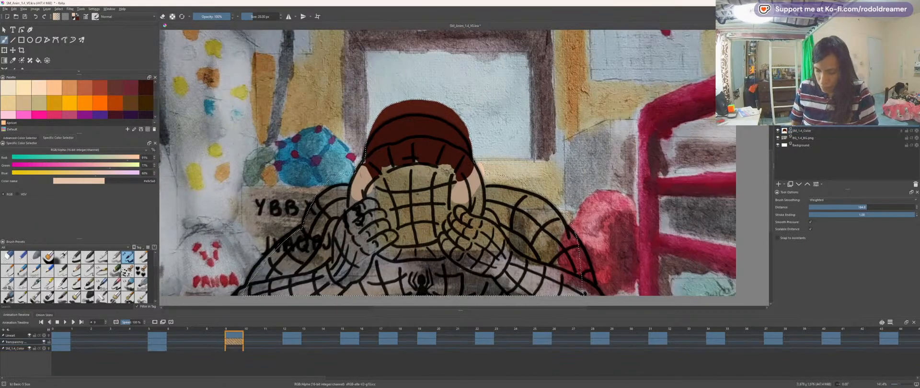
pyautogui.press('w')
pyautogui.click(244, 166)
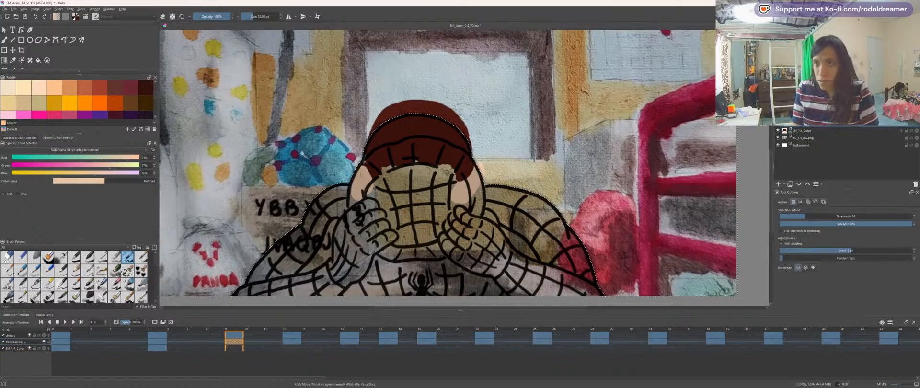
pyautogui.hotkey('ctrl', 'shift', 'i')
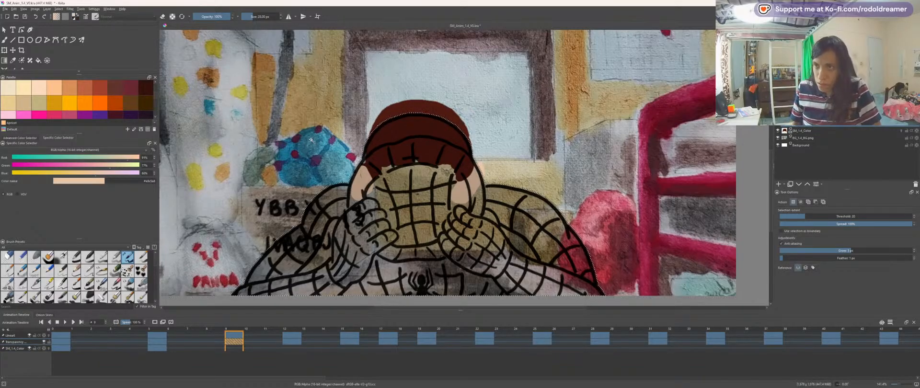
# Step: Paint the hair at frame 9 on the SM_1.4_Color layer with the sampled dark brown and a larger brush
pyautogui.click(815, 131)
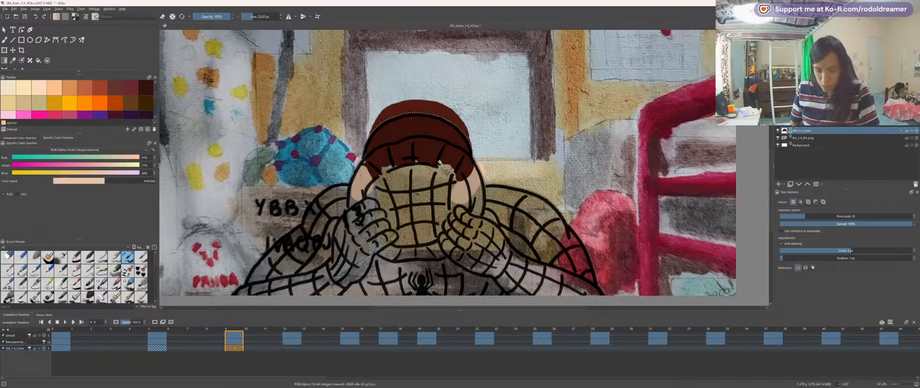
pyautogui.keyDown('ctrl'); pyautogui.click(368, 164); pyautogui.keyUp('ctrl')
pyautogui.press('b')
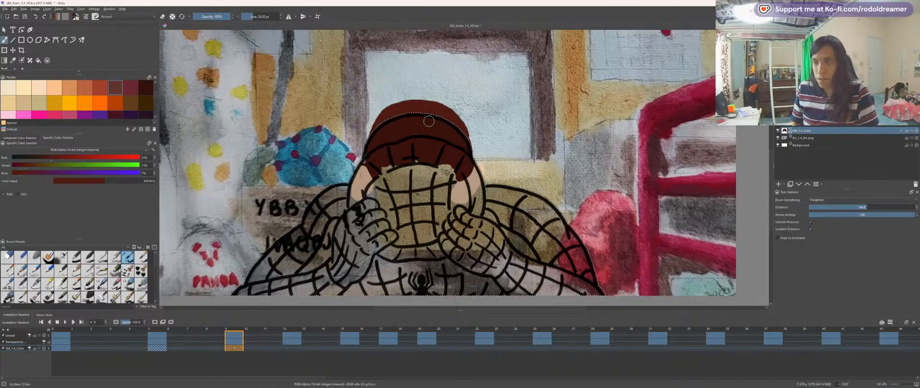
pyautogui.press(']')
pyautogui.moveTo(368, 156)
pyautogui.mouseDown()
pyautogui.moveTo(370, 137)
pyautogui.moveTo(415, 153)
pyautogui.moveTo(391, 121)
pyautogui.moveTo(411, 119)
pyautogui.mouseUp()
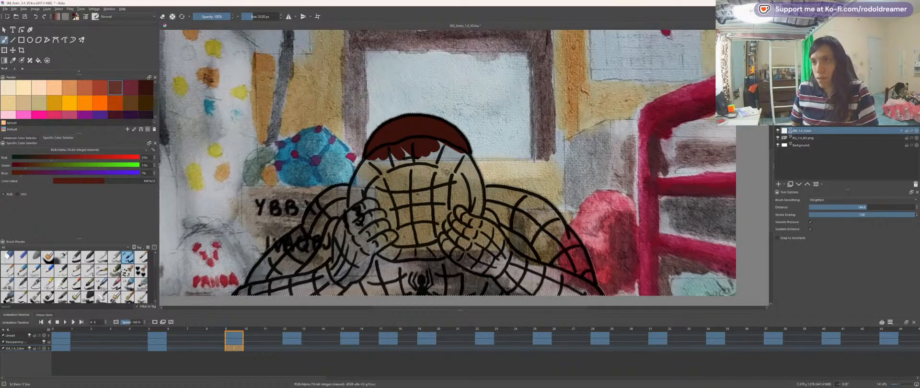
pyautogui.press('.')
pyautogui.press('.')
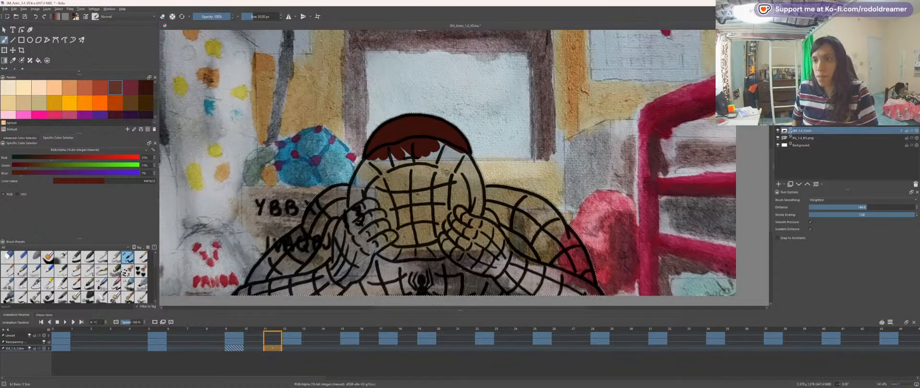
pyautogui.press(',')
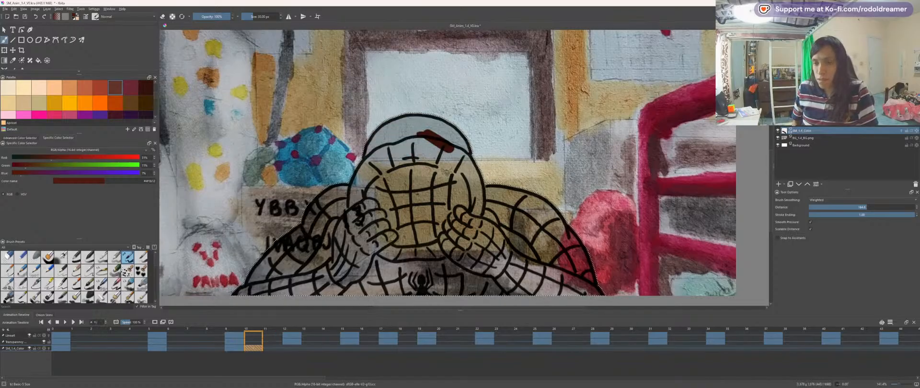
pyautogui.press(',')
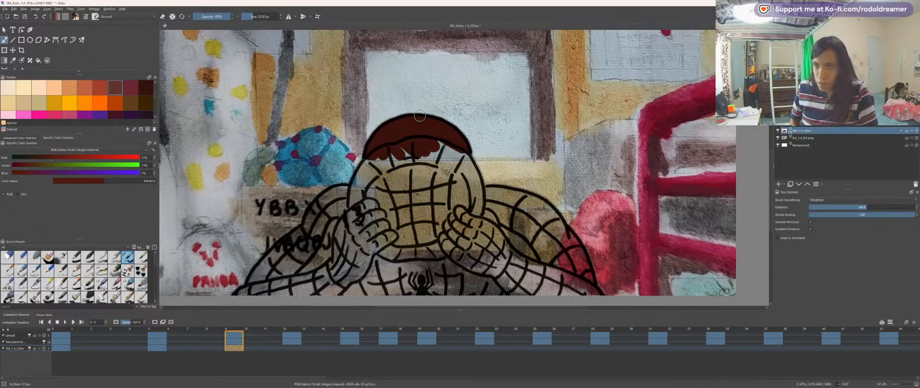
# Step: At frame 12, select the area outside the figure on the transparency layer and invert the selection
pyautogui.press('.')
pyautogui.press('.')
pyautogui.press('.')
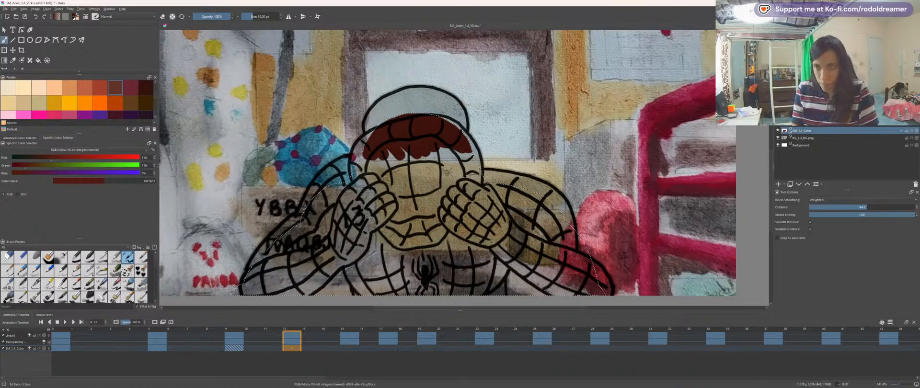
pyautogui.press('w')
pyautogui.press('pageup')
pyautogui.press('pageup')
pyautogui.click(279, 167)
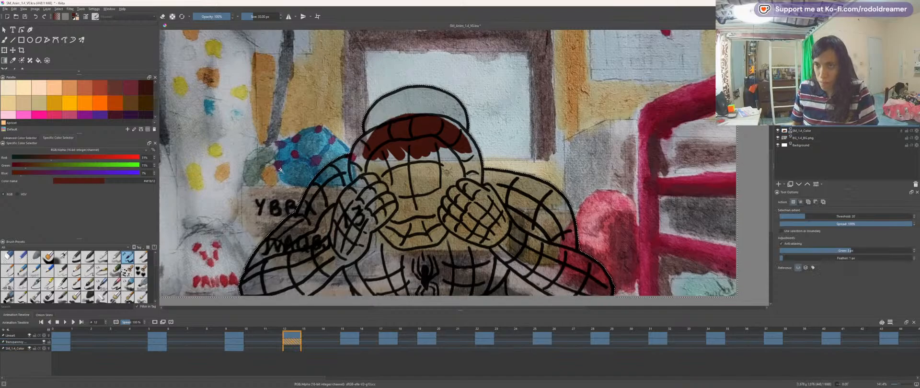
# Step: Paint the figure's hair dark brown at frame 12 on the SM_1.4_Color layer
pyautogui.press('pagedown')
pyautogui.press('pagedown')
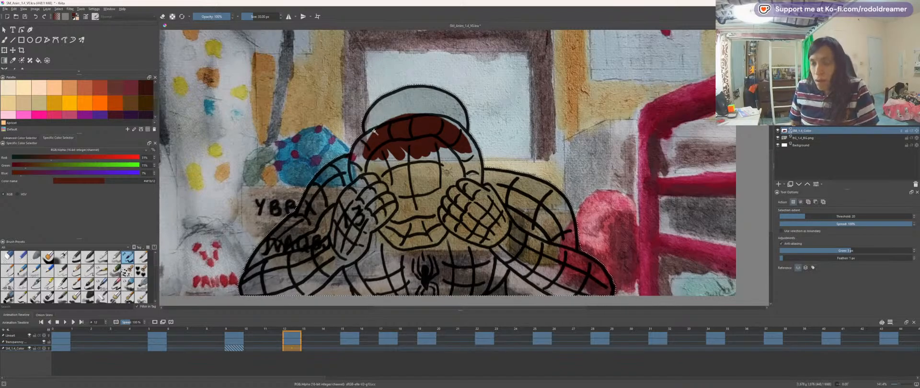
pyautogui.press('b')
pyautogui.moveTo(369, 119)
pyautogui.mouseDown()
pyautogui.moveTo(374, 138)
pyautogui.moveTo(369, 109)
pyautogui.moveTo(391, 129)
pyautogui.moveTo(412, 111)
pyautogui.moveTo(451, 123)
pyautogui.moveTo(402, 91)
pyautogui.moveTo(394, 114)
pyautogui.moveTo(438, 131)
pyautogui.moveTo(425, 84)
pyautogui.moveTo(418, 101)
pyautogui.moveTo(457, 135)
pyautogui.moveTo(443, 97)
pyautogui.mouseUp()
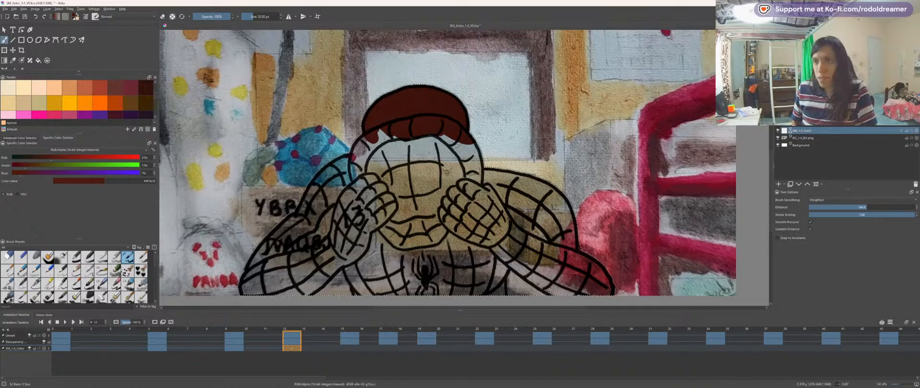
# Step: At frame 15, select the area outside the figure on the transparency layer and invert the selection
pyautogui.press('Right')
pyautogui.press('Right')
pyautogui.press('Right')
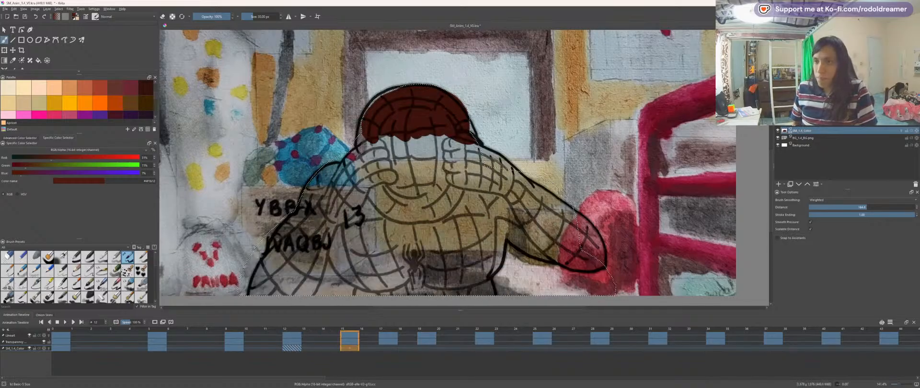
pyautogui.press('w')
pyautogui.click(284, 128)
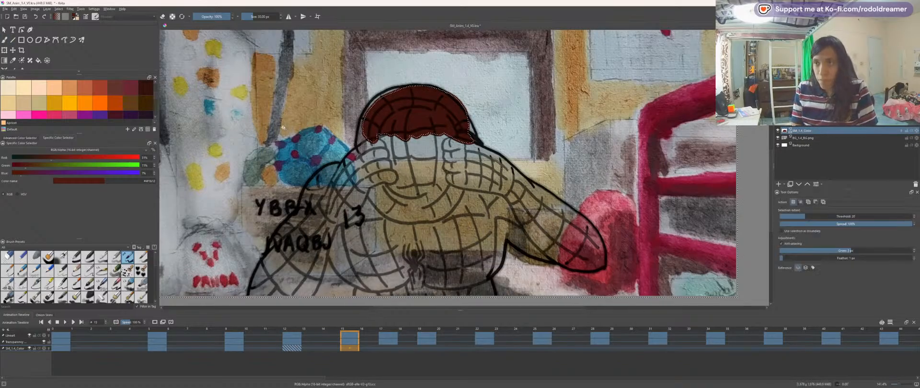
pyautogui.press('pageup')
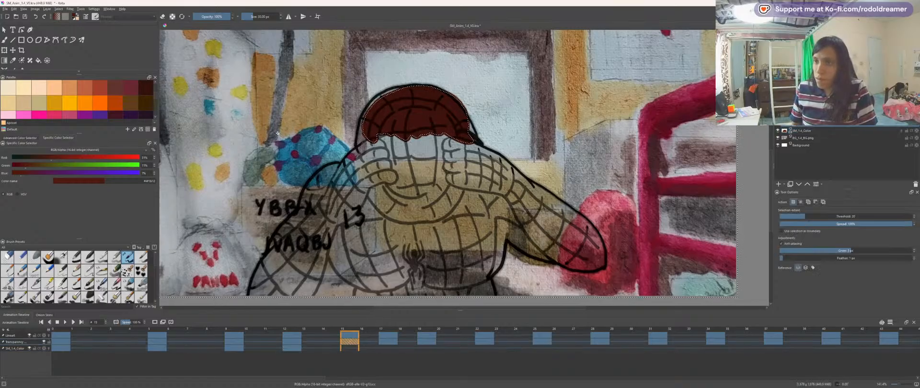
pyautogui.click(288, 138)
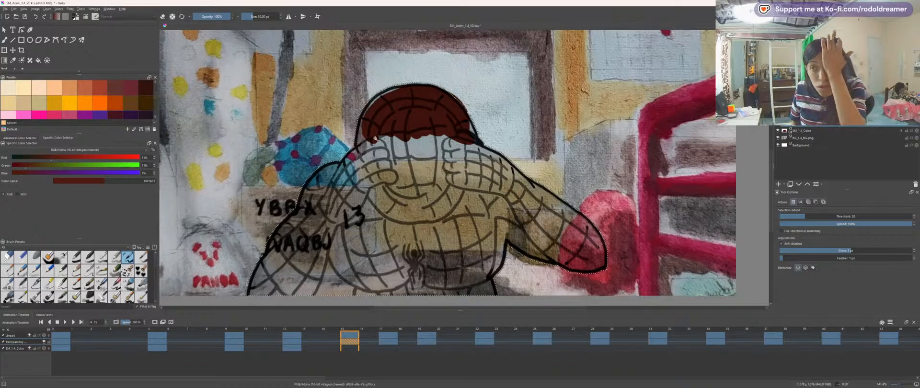
# Step: Step back and forth through the animation's frames to examine the figure's poses and the keyframes of each layer
pyautogui.press('Right')
pyautogui.press('Right')
pyautogui.press('Right')
pyautogui.press('Right')
pyautogui.press('Left')
pyautogui.press('Left')
pyautogui.press('Left')
pyautogui.press('Left')
pyautogui.press('Left')
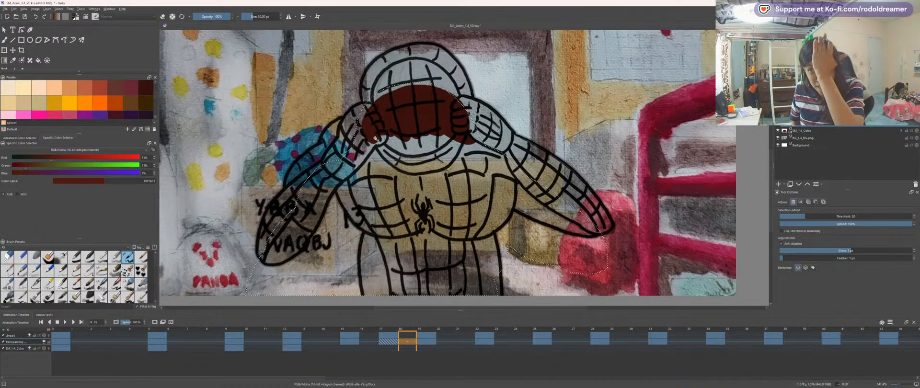
pyautogui.press('Left')
pyautogui.press('Left')
pyautogui.press('Left')
pyautogui.press('Left')
pyautogui.press('Left')
pyautogui.press('Left')
pyautogui.press('Left')
pyautogui.press('Left')
pyautogui.press('Left')
pyautogui.press('Left')
pyautogui.press('Left')
pyautogui.press('Left')
pyautogui.press('Left')
pyautogui.press('Left')
pyautogui.press('Left')
pyautogui.press('Left')
pyautogui.press('Left')
pyautogui.press('Left')
pyautogui.press('Left')
pyautogui.press('Left')
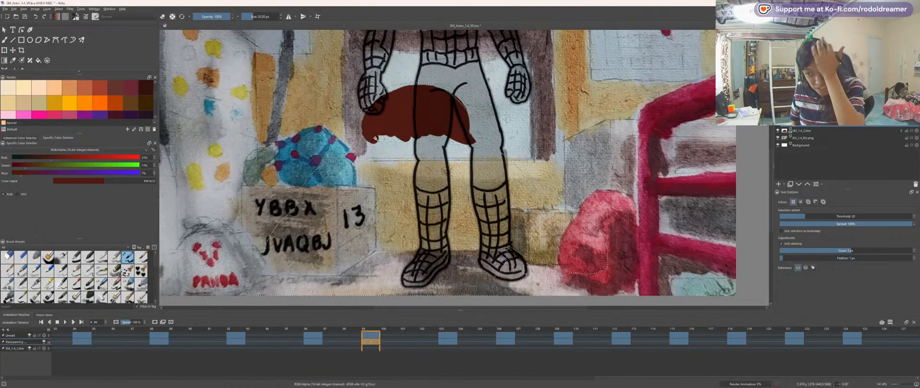
pyautogui.press('Right')
pyautogui.press('Right')
pyautogui.press('Right')
pyautogui.press('Right')
pyautogui.press('Right')
pyautogui.press('Right')
pyautogui.press('Right')
pyautogui.press('Right')
pyautogui.press('Right')
pyautogui.press('Right')
pyautogui.press('Right')
pyautogui.press('Right')
pyautogui.press('Right')
pyautogui.press('Right')
pyautogui.press('Right')
pyautogui.press('Right')
pyautogui.press('Right')
pyautogui.press('Right')
pyautogui.press('Right')
pyautogui.press('Right')
pyautogui.press('Right')
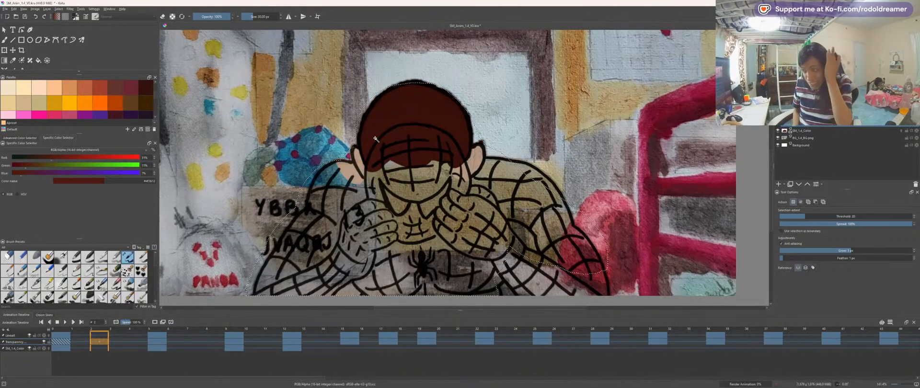
pyautogui.press('Left')
pyautogui.press('Left')
pyautogui.press('Left')
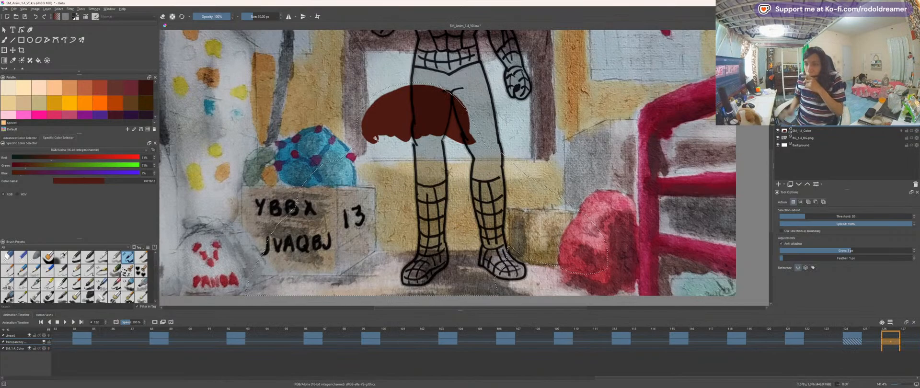
pyautogui.press('Left')
pyautogui.press('Left')
pyautogui.press('Left')
pyautogui.press('Left')
pyautogui.press('Left')
pyautogui.press('Left')
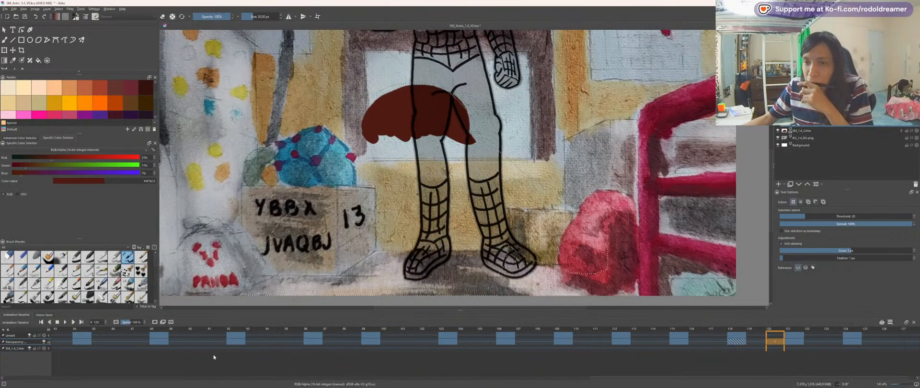
pyautogui.press('Right')
pyautogui.press('Right')
pyautogui.press('Right')
pyautogui.press('Right')
pyautogui.press('Right')
pyautogui.press('Right')
pyautogui.press('Right')
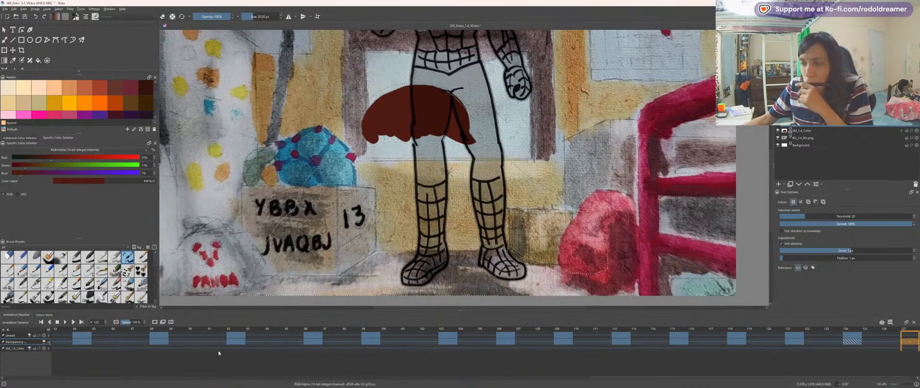
pyautogui.press('Right')
pyautogui.press('Right')
pyautogui.press('Right')
pyautogui.press('Right')
pyautogui.press('Right')
pyautogui.press('Right')
pyautogui.press('Right')
pyautogui.press('Right')
pyautogui.press('Right')
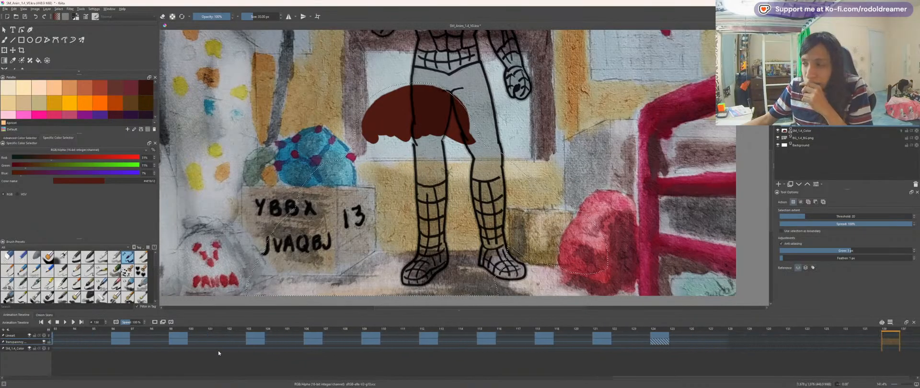
pyautogui.press('Right')
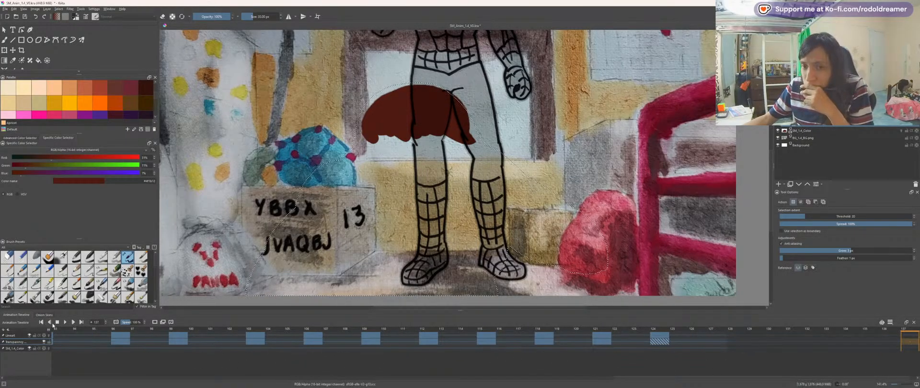
# Step: Return the timeline to frame 0 and select the area outside the figure
pyautogui.click(41, 322)
pyautogui.click(41, 322)
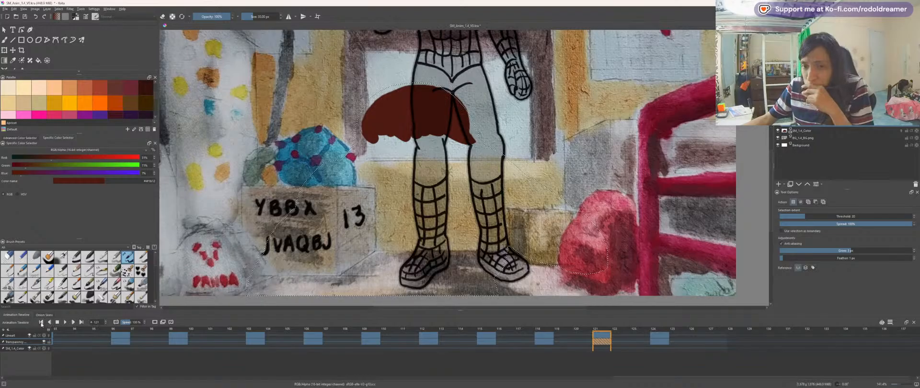
pyautogui.click(41, 322)
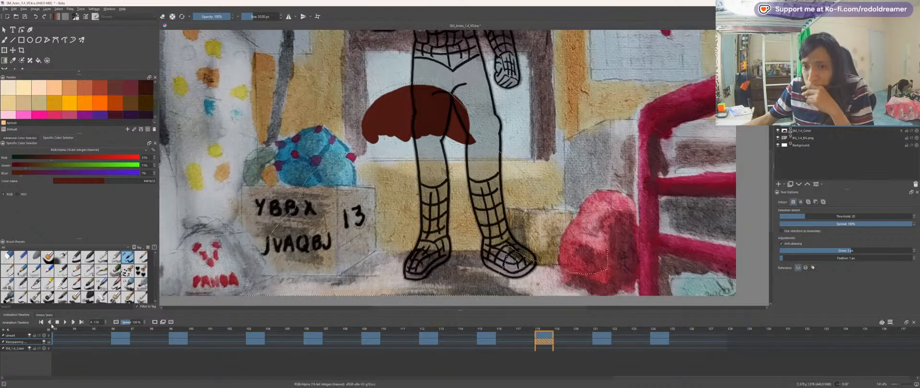
pyautogui.click(51, 325)
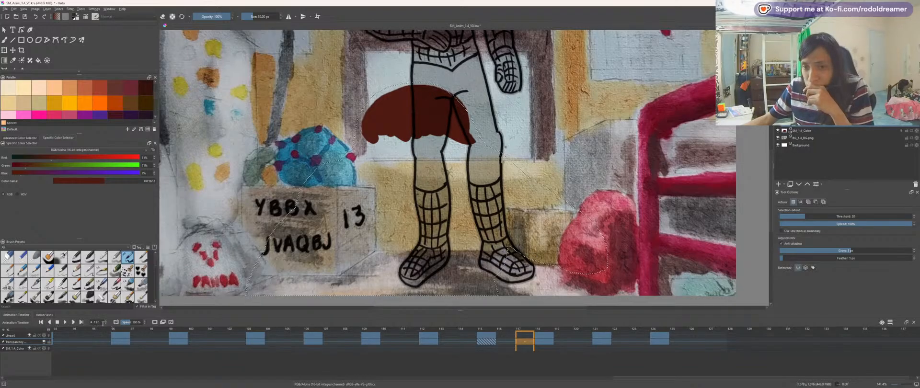
pyautogui.write('1')
pyautogui.press('Return')
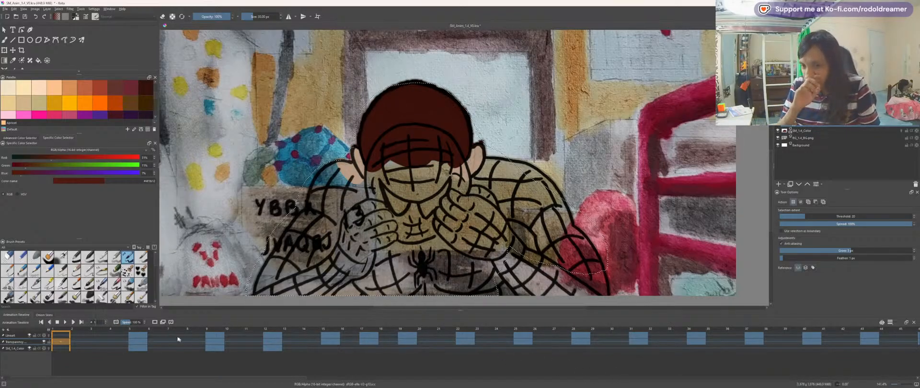
pyautogui.click(97, 360)
pyautogui.press('Left')
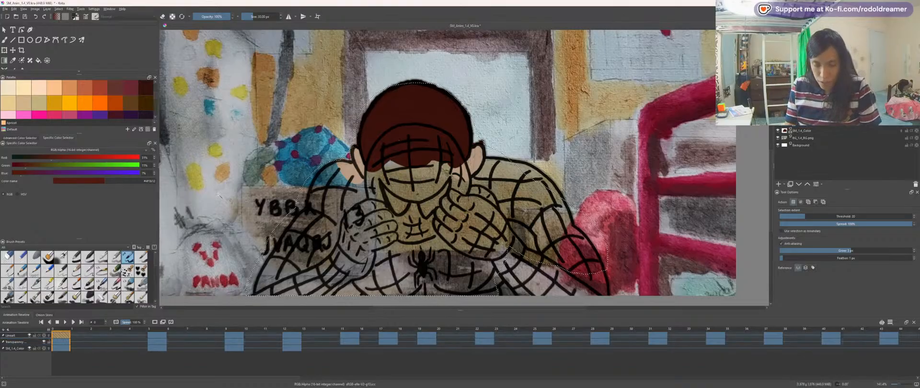
pyautogui.click(239, 207)
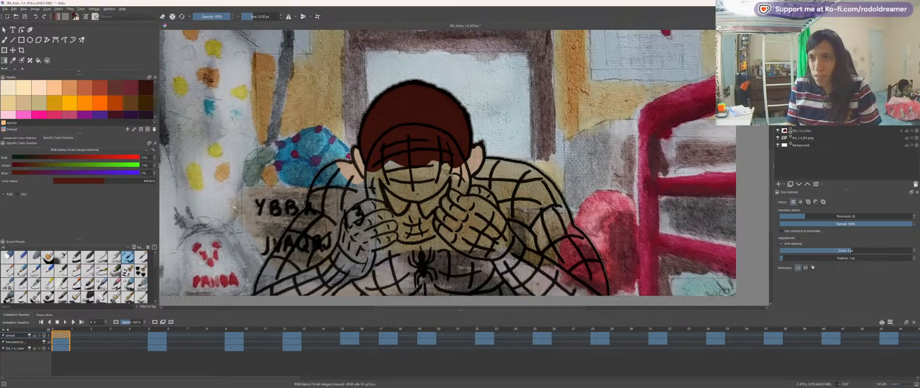
pyautogui.press('pagedown')
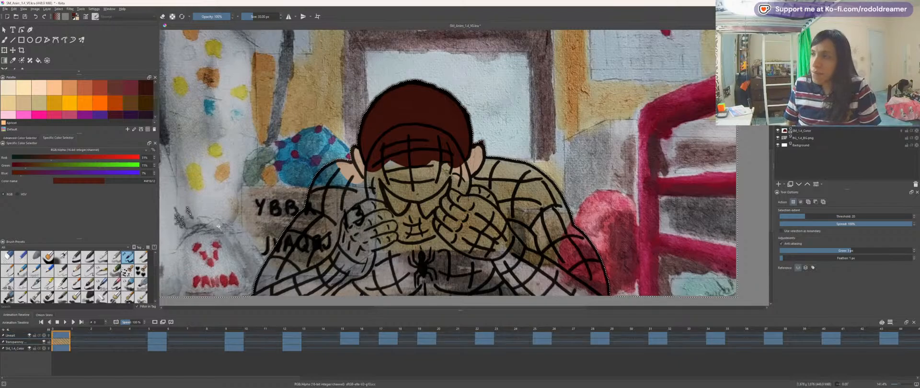
# Step: Set the paint colour to hex ba2626
pyautogui.click(150, 182)
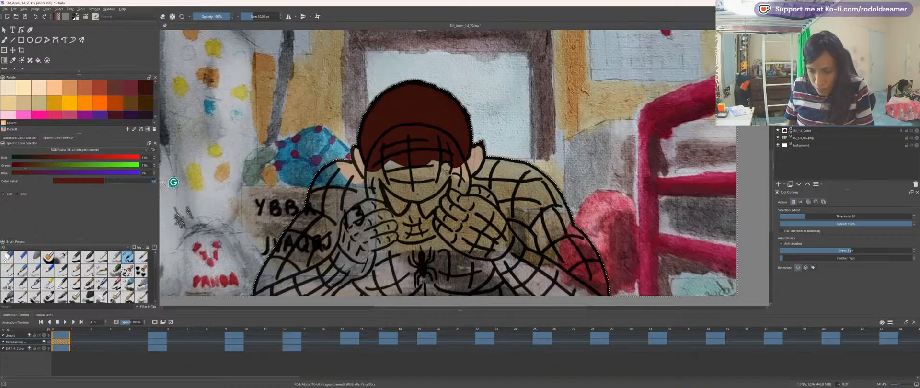
pyautogui.write('ba2626')
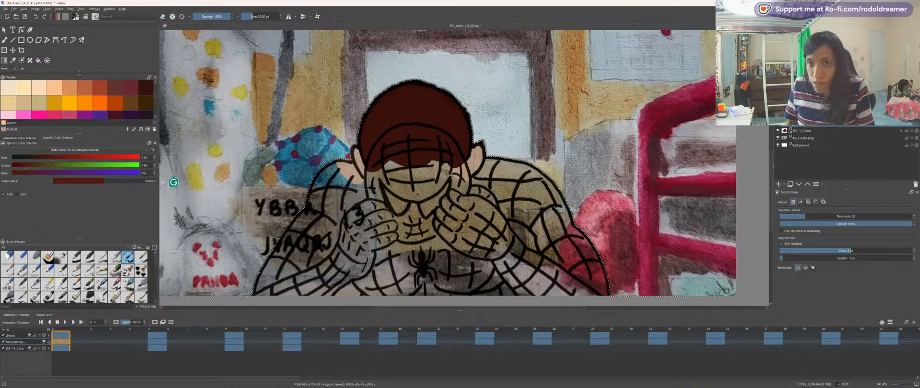
pyautogui.press('Return')
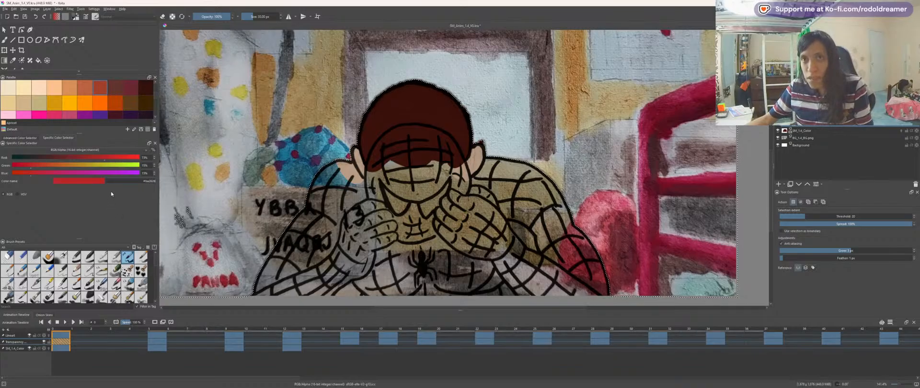
# Step: Make SM_1.4_Color the active layer and replace the skin tone with a medium blue as the second paint colour
pyautogui.click(15, 348)
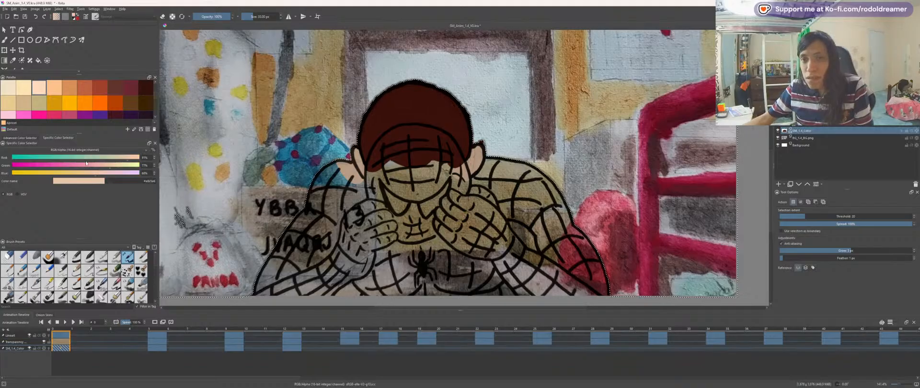
pyautogui.click(30, 139)
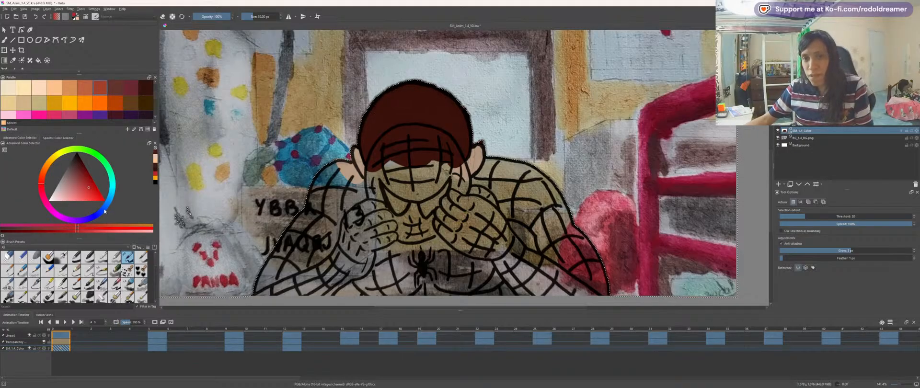
pyautogui.press('x')
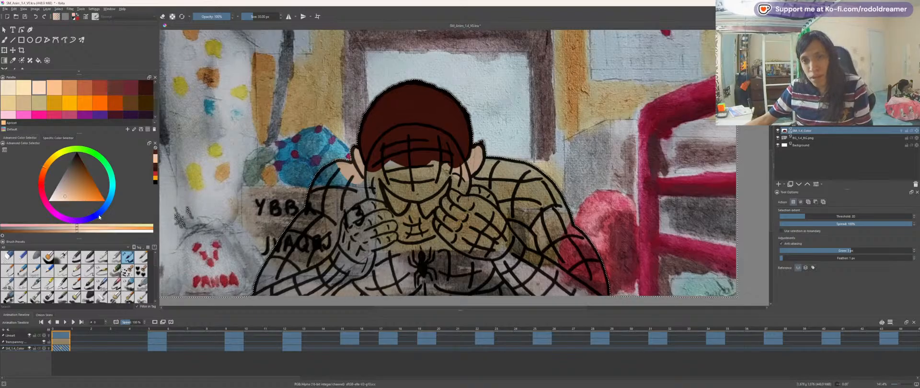
pyautogui.click(102, 215)
pyautogui.moveTo(71, 193); pyautogui.dragTo(86, 182)
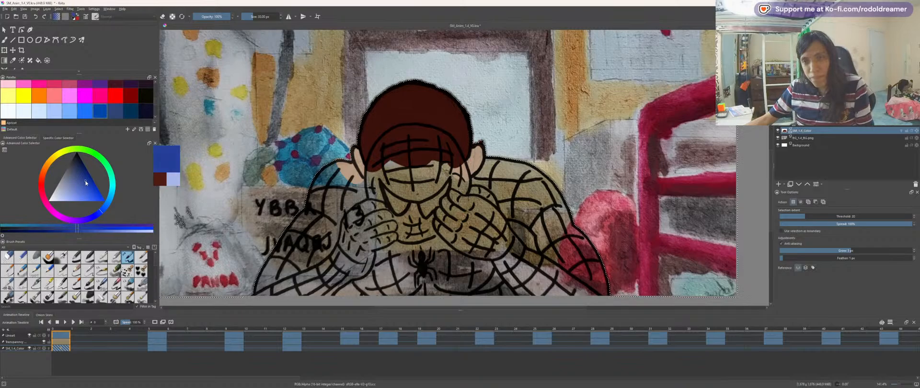
# Step: Clear the selection and try a short blue brush stroke on the figure
pyautogui.press('b')
pyautogui.scroll(-2, 473, 268)
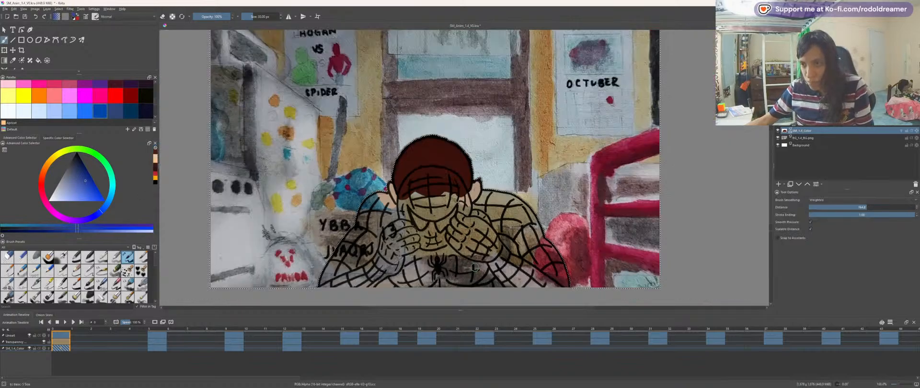
pyautogui.scroll(1, 481, 258)
pyautogui.scroll(2, 482, 257)
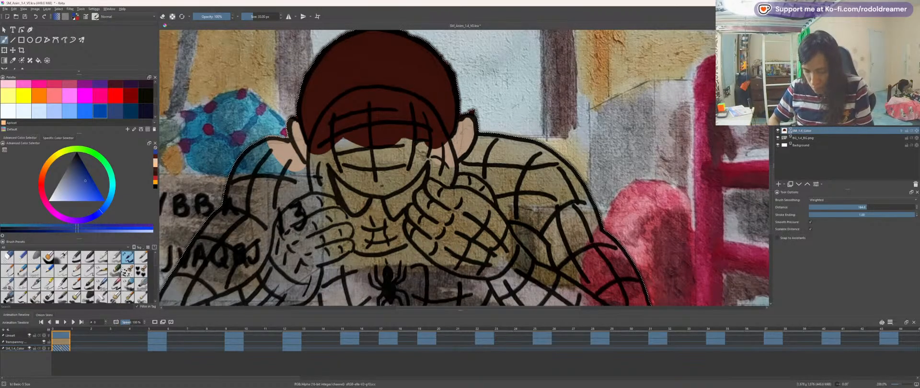
pyautogui.hotkey('ctrl', 'shift', 'a')
pyautogui.moveTo(544, 220)
pyautogui.mouseDown()
pyautogui.moveTo(508, 225)
pyautogui.moveTo(589, 206)
pyautogui.moveTo(541, 229)
pyautogui.mouseUp()
pyautogui.scroll(2, 541, 228)
pyautogui.hotkey('ctrl', 'z')
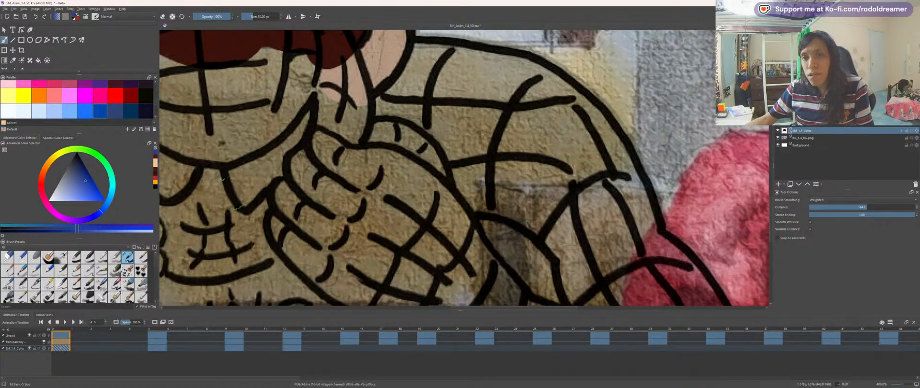
# Step: Show the blue's RGB values and examine the line art of the figure's arms and hands at frame 0
pyautogui.click(66, 139)
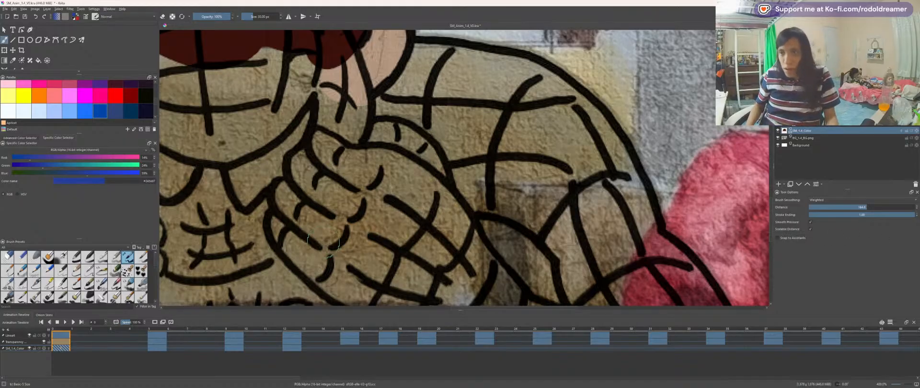
pyautogui.moveTo(273, 251); pyautogui.dragTo(417, 152)
pyautogui.press('5')
pyautogui.press('1')
pyautogui.press('-')
pyautogui.press('+')
pyautogui.press('+')
pyautogui.press('+')
pyautogui.press('+')
pyautogui.moveTo(370, 186); pyautogui.dragTo(479, 122)
pyautogui.press('-')
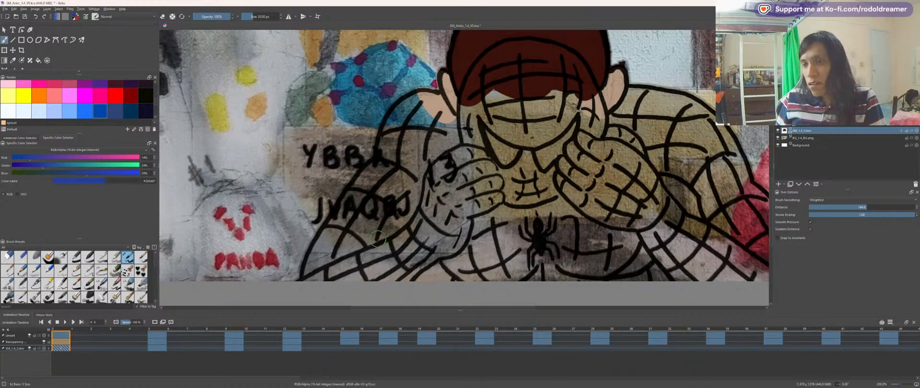
pyautogui.press('+')
pyautogui.press('-')
pyautogui.press('-')
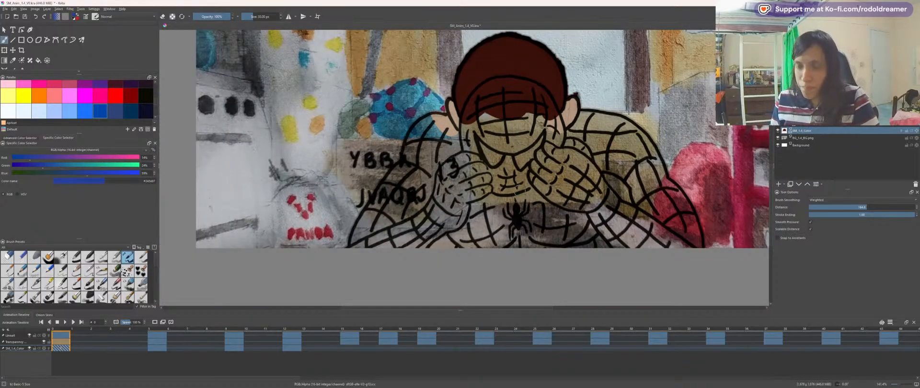
# Step: Switch to the red colour, and at frame 0 select the area outside the figure on the transparency layer and invert the selection
pyautogui.press('x')
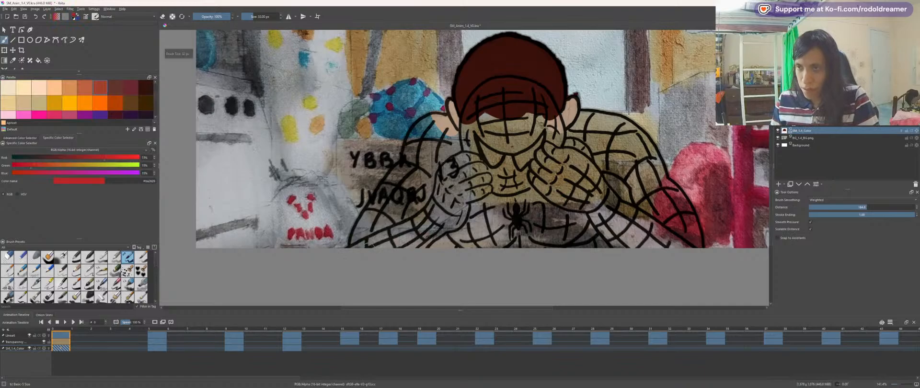
pyautogui.press('pageup')
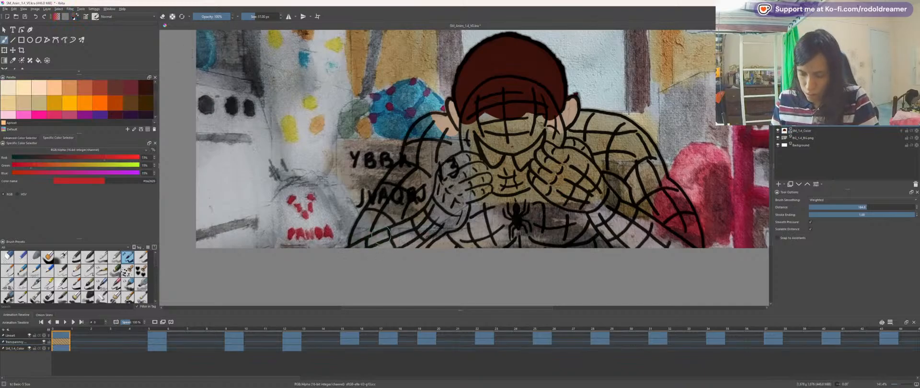
pyautogui.press('w')
pyautogui.click(289, 216)
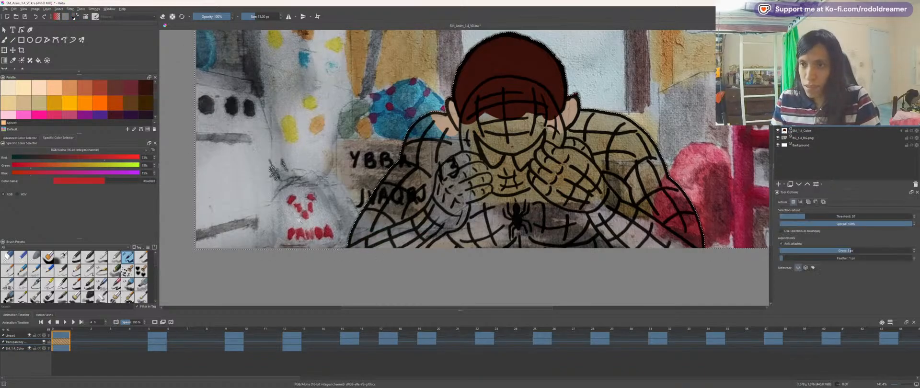
pyautogui.press('pagedown')
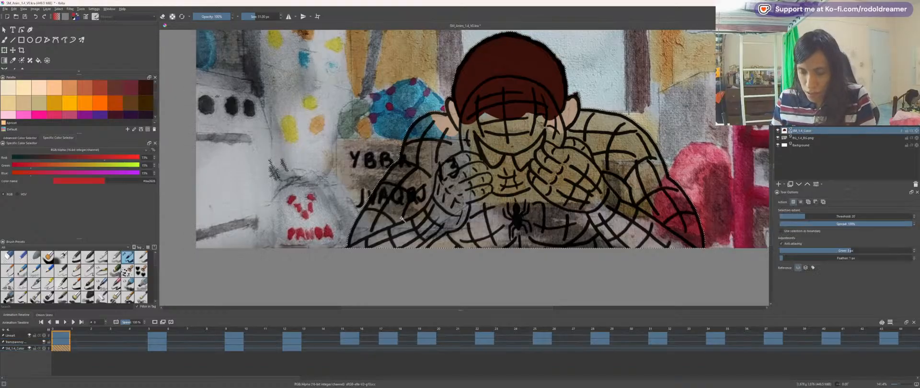
# Step: Paint the suit's arm, shoulder and hand beside the YBBA lettering red with the brush, continuing onto the adjoining edge of the torso
pyautogui.press('b')
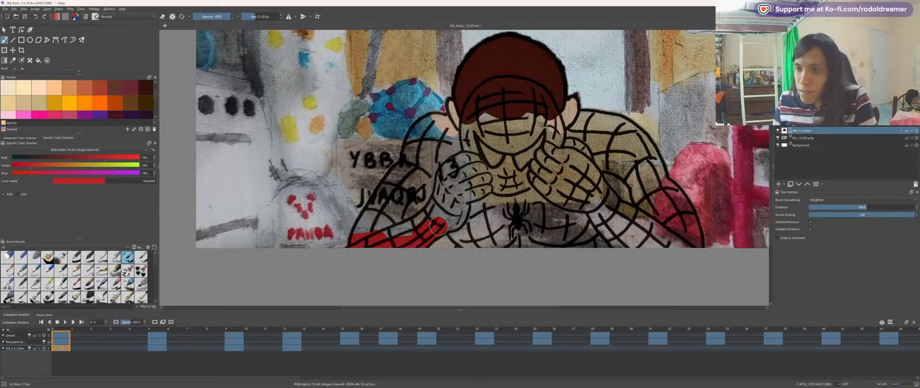
pyautogui.moveTo(449, 222)
pyautogui.mouseDown()
pyautogui.moveTo(462, 194)
pyautogui.moveTo(459, 164)
pyautogui.mouseUp()
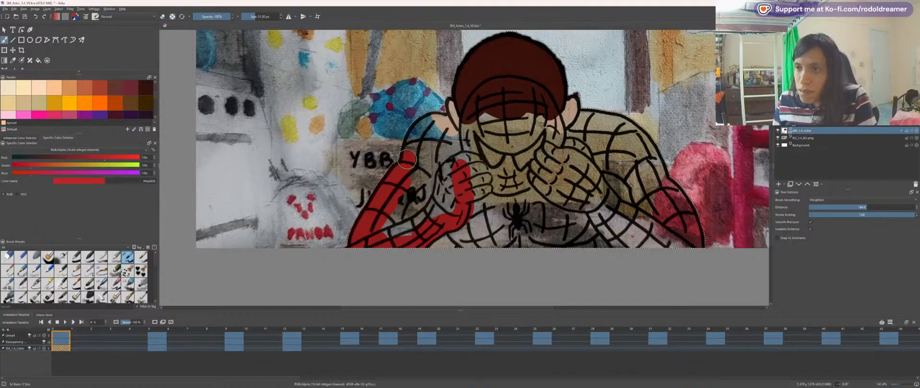
pyautogui.moveTo(439, 123)
pyautogui.mouseDown()
pyautogui.moveTo(424, 183)
pyautogui.moveTo(401, 184)
pyautogui.moveTo(385, 227)
pyautogui.moveTo(427, 187)
pyautogui.mouseUp()
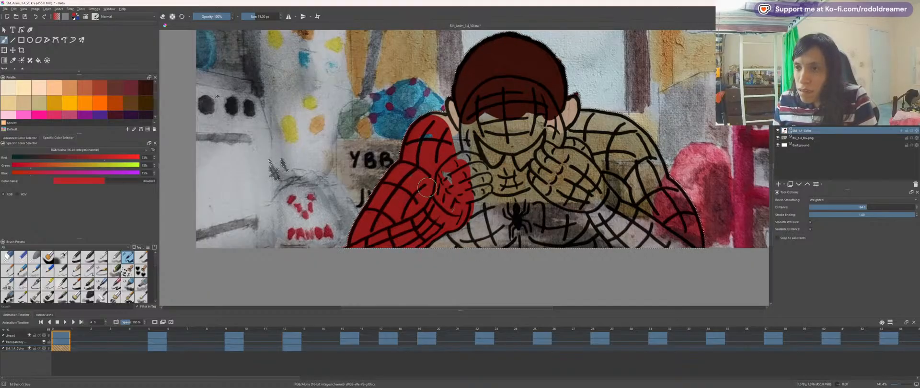
pyautogui.moveTo(423, 151); pyautogui.dragTo(426, 139)
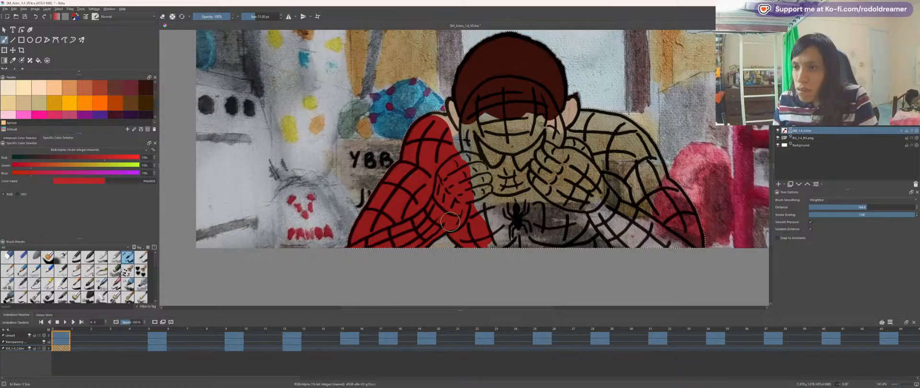
# Step: Paint the inner-arm panel between the upper arm and forearm beside the YBBA lettering blue
pyautogui.scroll(3, 459, 193)
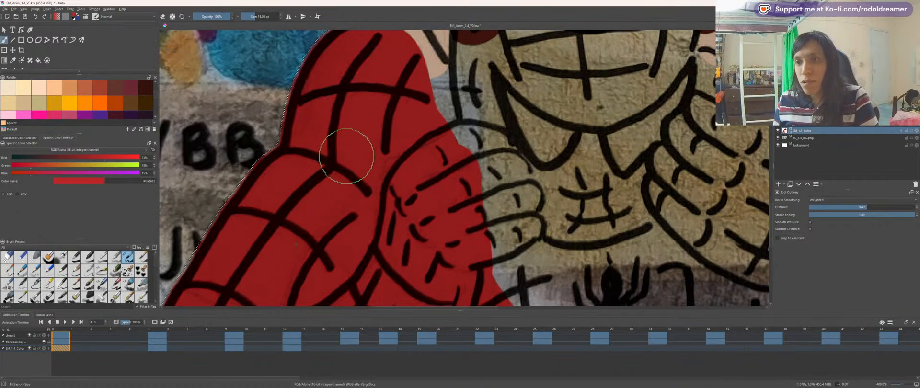
pyautogui.moveTo(339, 245); pyautogui.dragTo(440, 164)
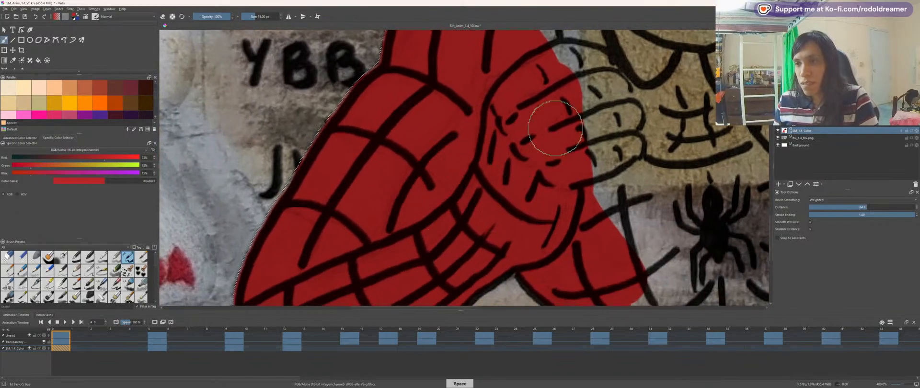
pyautogui.press('x')
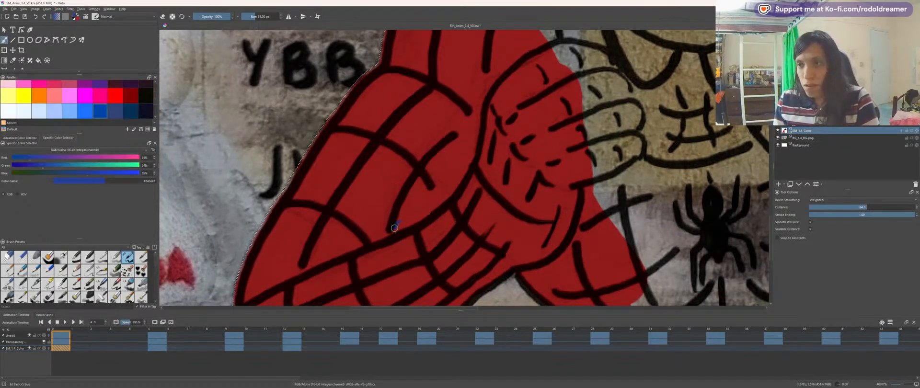
pyautogui.moveTo(430, 210)
pyautogui.mouseDown()
pyautogui.moveTo(472, 137)
pyautogui.moveTo(405, 200)
pyautogui.moveTo(436, 177)
pyautogui.moveTo(393, 224)
pyautogui.mouseUp()
pyautogui.press('x')
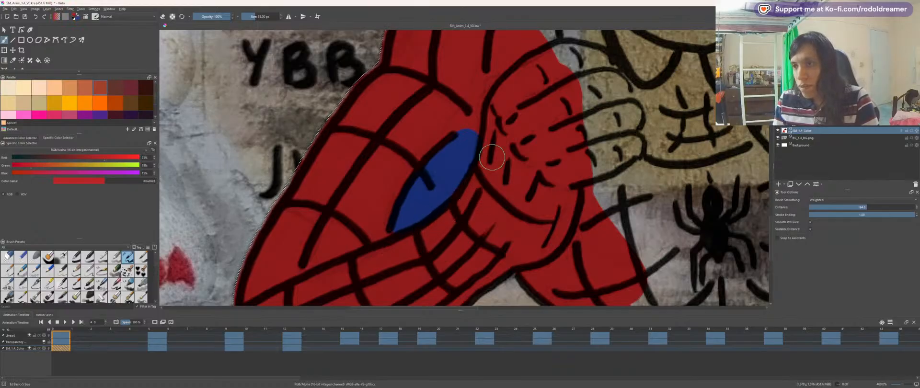
# Step: Paint the side panel of the torso beneath the same arm's wrist blue
pyautogui.moveTo(492, 156); pyautogui.dragTo(425, 88)
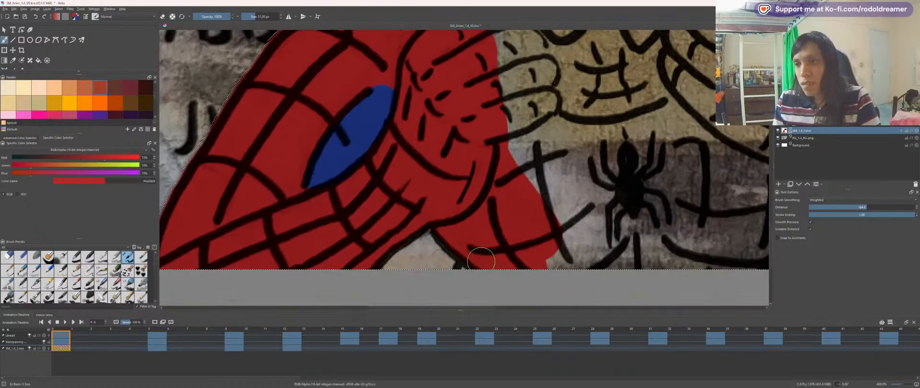
pyautogui.press('x')
pyautogui.moveTo(478, 255)
pyautogui.mouseDown()
pyautogui.moveTo(503, 269)
pyautogui.moveTo(478, 243)
pyautogui.moveTo(483, 250)
pyautogui.moveTo(484, 204)
pyautogui.moveTo(460, 229)
pyautogui.mouseUp()
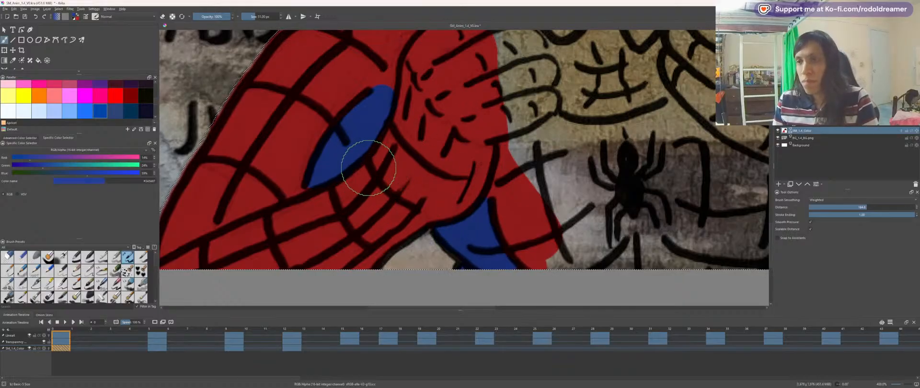
# Step: Pick the suit's red and paint the chest, the opposite arm and shoulder, both hands and the lower mask with it
pyautogui.scroll(-3, 468, 150)
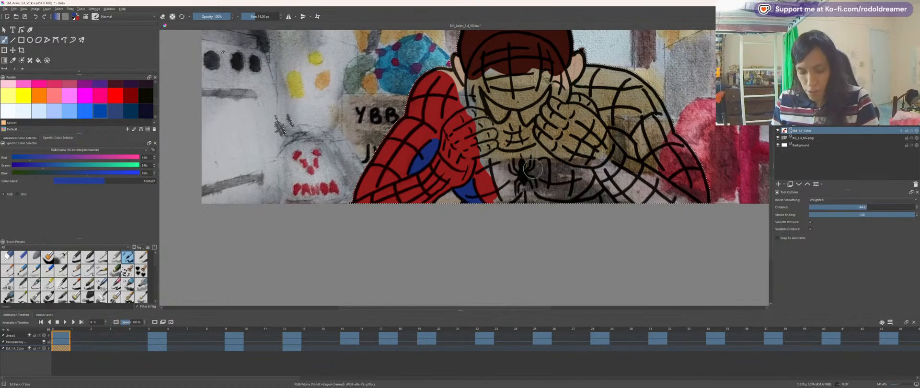
pyautogui.keyDown('ctrl'); pyautogui.click(483, 168); pyautogui.keyUp('ctrl')
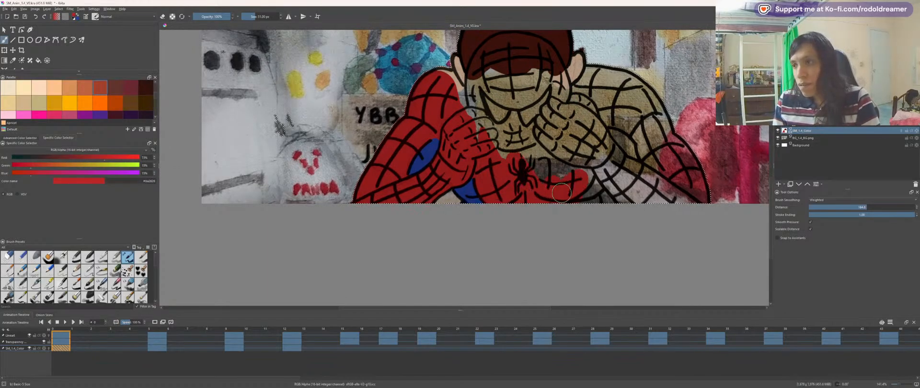
pyautogui.moveTo(592, 167)
pyautogui.mouseDown()
pyautogui.moveTo(597, 126)
pyautogui.moveTo(620, 123)
pyautogui.moveTo(636, 144)
pyautogui.mouseUp()
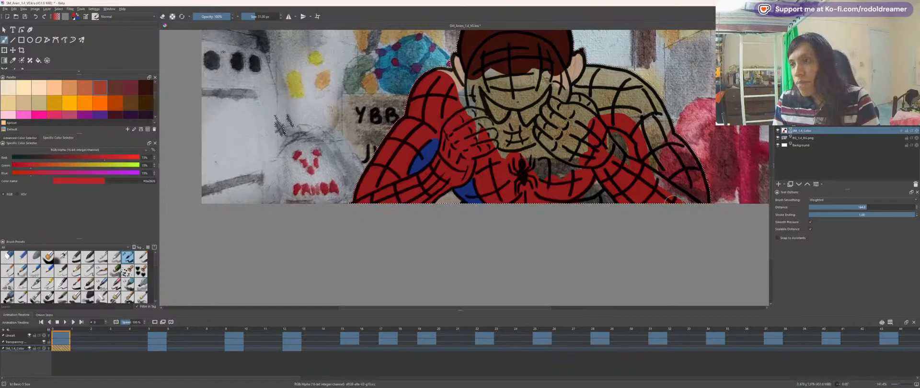
pyautogui.moveTo(631, 167); pyautogui.dragTo(607, 154)
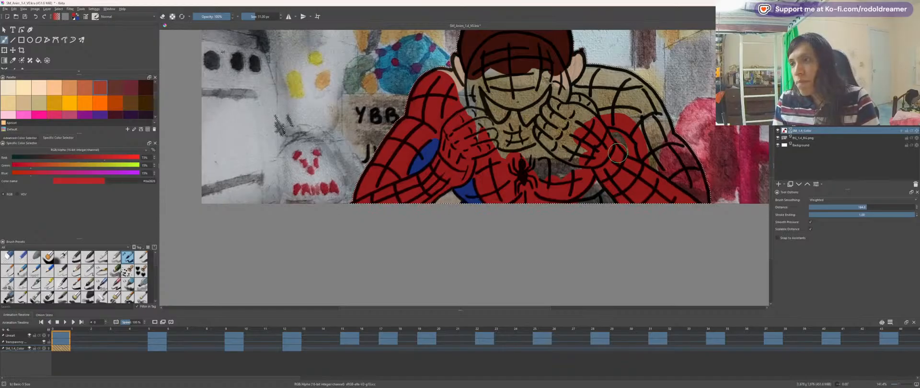
pyautogui.moveTo(592, 119)
pyautogui.mouseDown()
pyautogui.moveTo(634, 130)
pyautogui.moveTo(666, 194)
pyautogui.moveTo(646, 148)
pyautogui.moveTo(666, 138)
pyautogui.moveTo(649, 105)
pyautogui.moveTo(655, 94)
pyautogui.moveTo(616, 72)
pyautogui.moveTo(605, 89)
pyautogui.moveTo(610, 111)
pyautogui.moveTo(627, 114)
pyautogui.moveTo(606, 153)
pyautogui.moveTo(531, 140)
pyautogui.moveTo(487, 115)
pyautogui.moveTo(523, 113)
pyautogui.moveTo(515, 118)
pyautogui.moveTo(549, 149)
pyautogui.mouseUp()
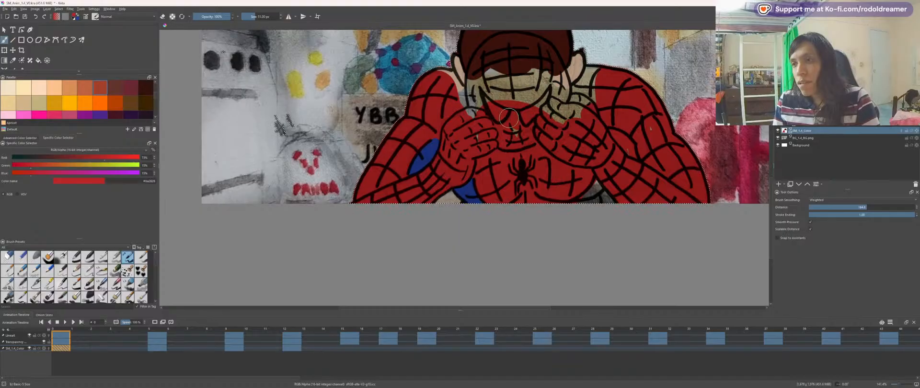
pyautogui.moveTo(485, 148)
pyautogui.mouseDown()
pyautogui.moveTo(471, 106)
pyautogui.moveTo(490, 97)
pyautogui.moveTo(515, 120)
pyautogui.moveTo(533, 117)
pyautogui.moveTo(523, 149)
pyautogui.moveTo(572, 126)
pyautogui.moveTo(576, 110)
pyautogui.moveTo(554, 117)
pyautogui.mouseUp()
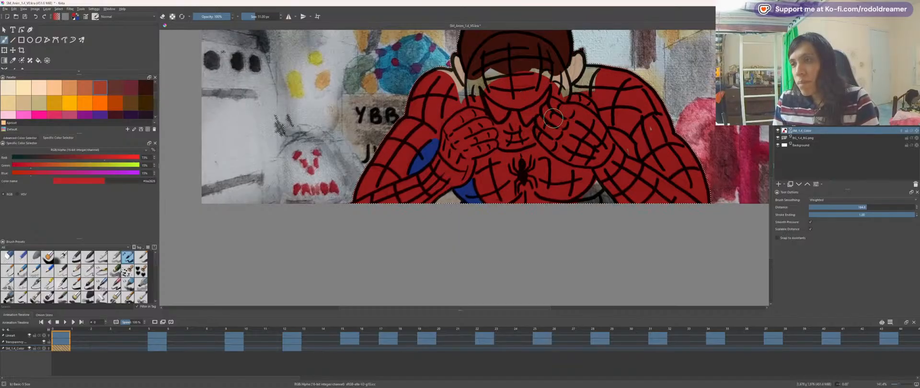
# Step: Paint the opposite side panel of the torso blue, between the chest's edge and the forearm
pyautogui.press('x')
pyautogui.hotkey('ctrl', '+')
pyautogui.hotkey('ctrl', '+')
pyautogui.hotkey('ctrl', '+')
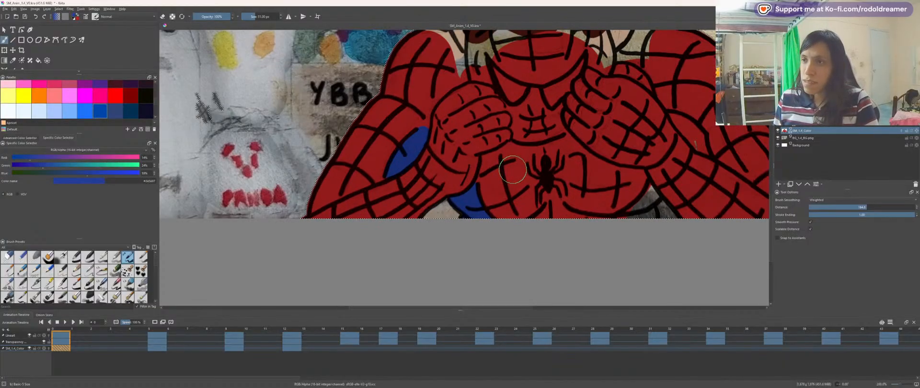
pyautogui.moveTo(572, 177)
pyautogui.mouseDown()
pyautogui.moveTo(366, 152)
pyautogui.moveTo(291, 158)
pyautogui.mouseUp()
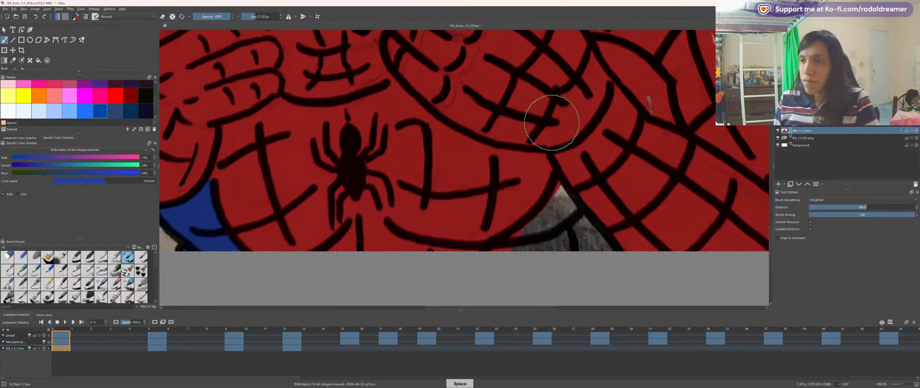
pyautogui.press('x')
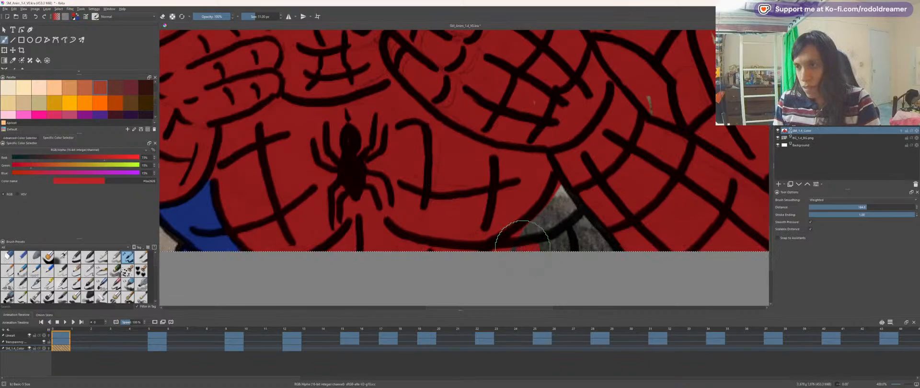
pyautogui.press('x')
pyautogui.moveTo(527, 231)
pyautogui.mouseDown()
pyautogui.moveTo(508, 251)
pyautogui.moveTo(555, 237)
pyautogui.moveTo(556, 247)
pyautogui.moveTo(547, 236)
pyautogui.moveTo(529, 241)
pyautogui.moveTo(545, 226)
pyautogui.moveTo(524, 238)
pyautogui.moveTo(553, 218)
pyautogui.moveTo(558, 193)
pyautogui.moveTo(564, 210)
pyautogui.mouseUp()
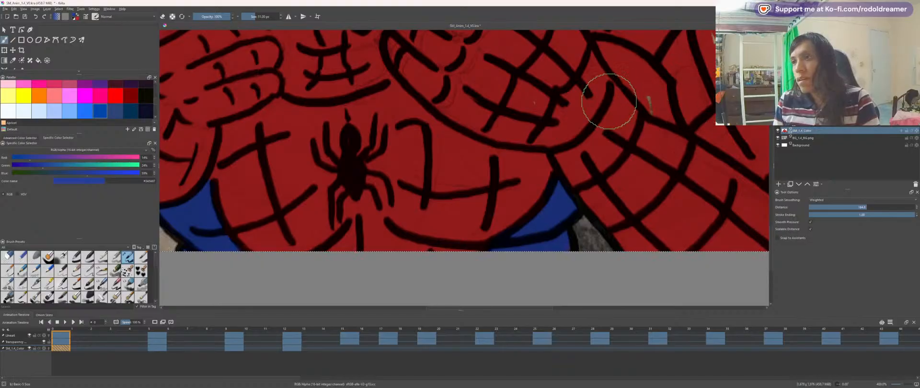
# Step: Fill the narrow inner-arm panel of the opposite arm with blue up to its outlines
pyautogui.moveTo(609, 102); pyautogui.dragTo(512, 164)
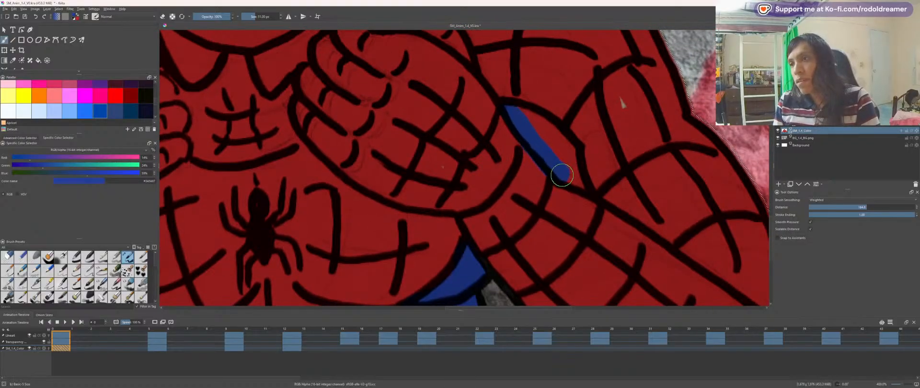
pyautogui.moveTo(580, 184); pyautogui.dragTo(576, 161)
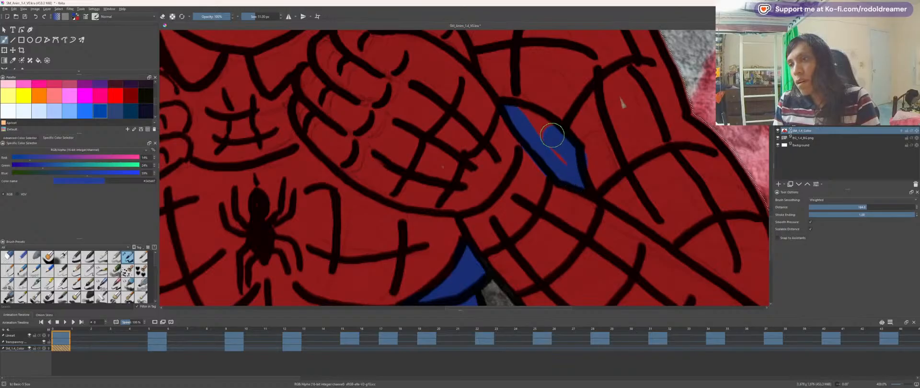
pyautogui.moveTo(521, 115); pyautogui.dragTo(557, 158)
# Step: Pick the suit's red and fill the unpainted shoulder below the ear and the adjoining side of the mask
pyautogui.keyDown('ctrl'); pyautogui.click(593, 156); pyautogui.keyUp('ctrl')
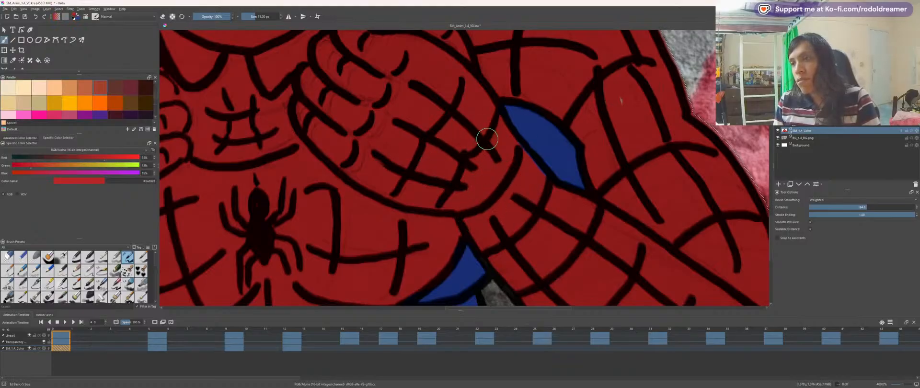
pyautogui.scroll(-2, 460, 100)
pyautogui.moveTo(369, 98); pyautogui.dragTo(407, 218)
pyautogui.scroll(1, 422, 177)
pyautogui.scroll(1, 422, 176)
pyautogui.scroll(1, 616, 164)
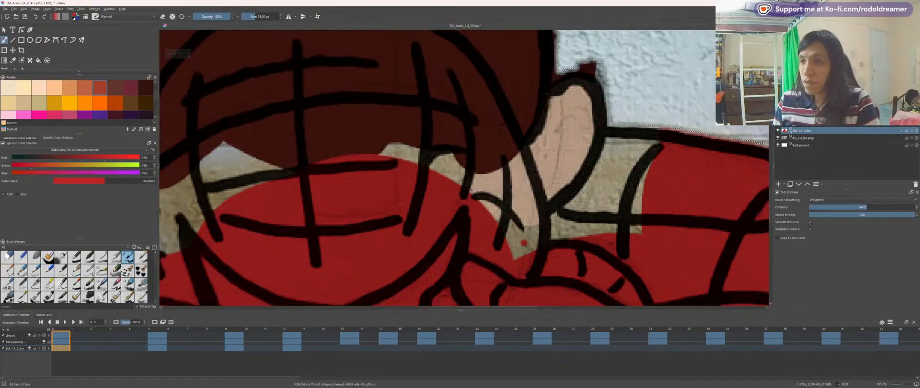
pyautogui.moveTo(578, 232)
pyautogui.mouseDown()
pyautogui.moveTo(609, 206)
pyautogui.moveTo(572, 226)
pyautogui.moveTo(592, 202)
pyautogui.moveTo(564, 219)
pyautogui.moveTo(604, 188)
pyautogui.moveTo(621, 150)
pyautogui.moveTo(647, 153)
pyautogui.moveTo(603, 250)
pyautogui.mouseUp()
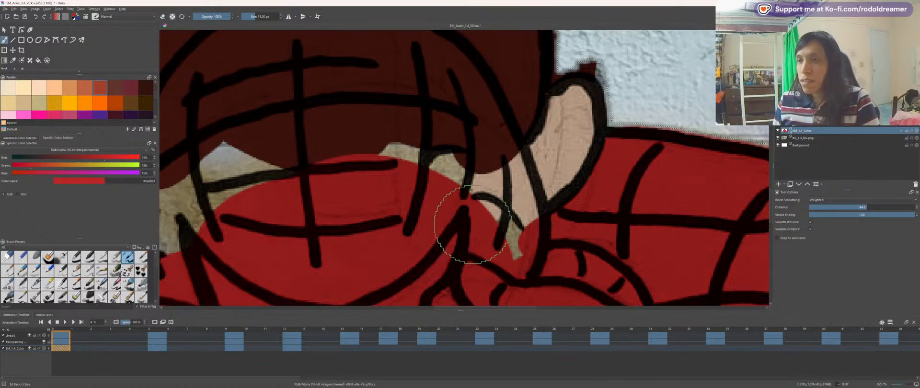
pyautogui.moveTo(486, 238)
pyautogui.mouseDown()
pyautogui.moveTo(506, 255)
pyautogui.moveTo(510, 239)
pyautogui.moveTo(496, 208)
pyautogui.moveTo(515, 247)
pyautogui.moveTo(502, 192)
pyautogui.moveTo(519, 228)
pyautogui.moveTo(509, 181)
pyautogui.moveTo(458, 124)
pyautogui.mouseUp()
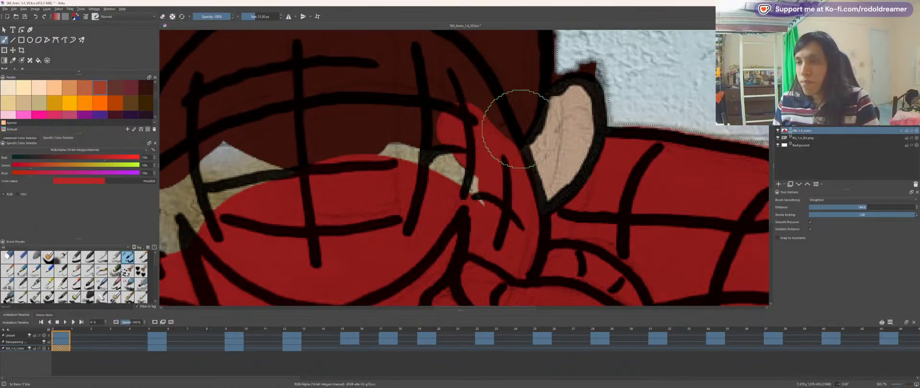
# Step: Rotate the canvas and paint the remaining gaps on the mask's other side, beside the raised hand, red
pyautogui.press('space')
pyautogui.moveTo(363, 144); pyautogui.dragTo(477, 214)
pyautogui.moveTo(417, 128)
pyautogui.mouseDown()
pyautogui.moveTo(448, 109)
pyautogui.moveTo(553, 144)
pyautogui.moveTo(559, 180)
pyautogui.moveTo(605, 238)
pyautogui.moveTo(581, 174)
pyautogui.moveTo(511, 181)
pyautogui.moveTo(438, 144)
pyautogui.moveTo(439, 170)
pyautogui.moveTo(557, 217)
pyautogui.mouseUp()
pyautogui.press('6')
pyautogui.press('6')
pyautogui.press('6')
pyautogui.press('6')
pyautogui.press('6')
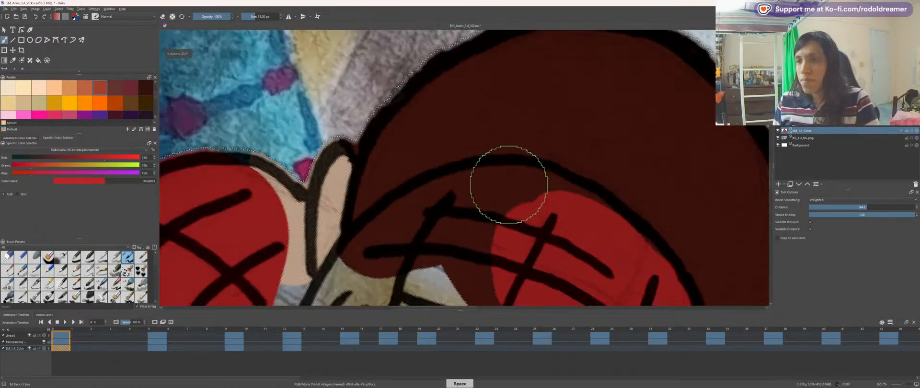
pyautogui.press('6')
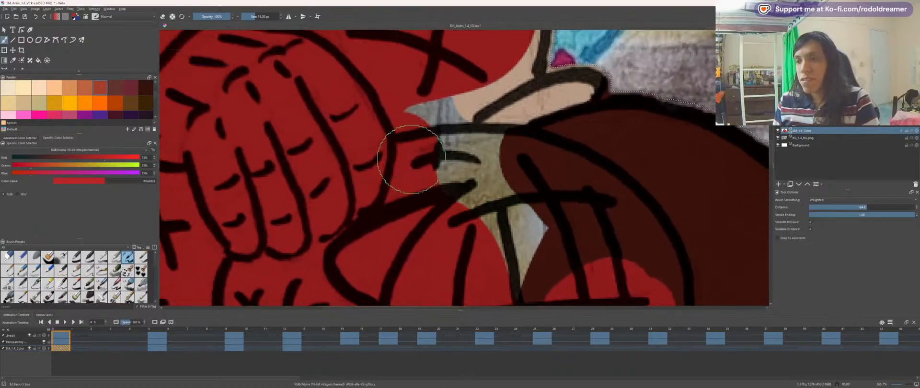
pyautogui.moveTo(468, 161)
pyautogui.mouseDown()
pyautogui.moveTo(545, 174)
pyautogui.moveTo(524, 259)
pyautogui.moveTo(500, 223)
pyautogui.mouseUp()
pyautogui.moveTo(449, 203); pyautogui.dragTo(436, 116)
pyautogui.moveTo(525, 231); pyautogui.dragTo(476, 205)
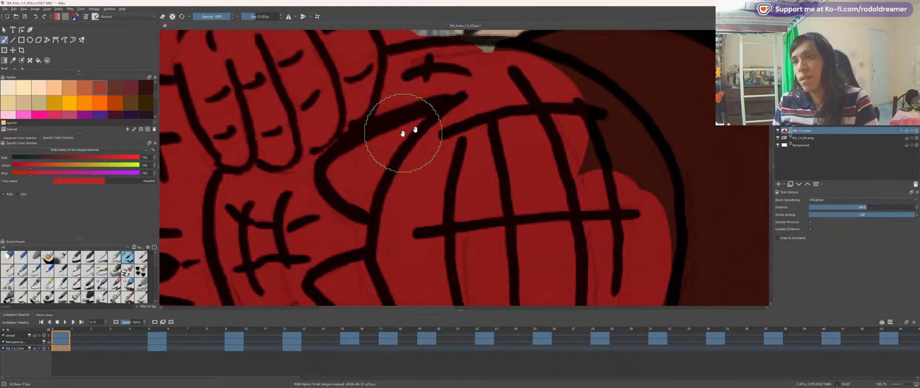
# Step: Paint the upper mask red up to its curved outline over the hair colour, and fill the shoulder gap below the ear
pyautogui.moveTo(334, 169); pyautogui.dragTo(316, 200)
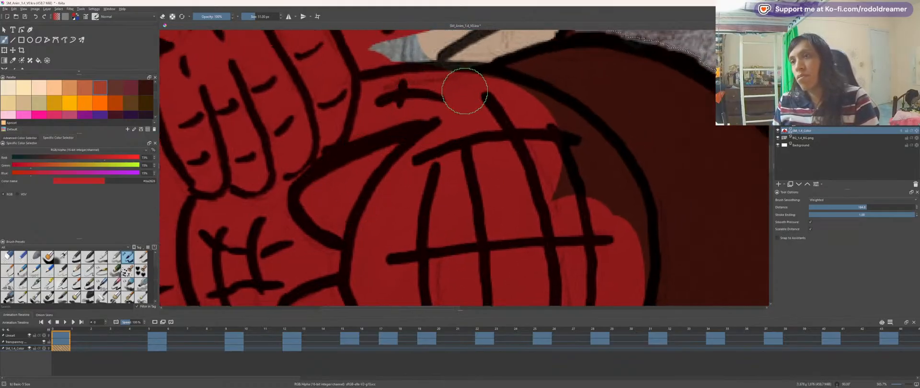
pyautogui.moveTo(513, 100)
pyautogui.mouseDown()
pyautogui.moveTo(549, 115)
pyautogui.moveTo(592, 156)
pyautogui.moveTo(612, 207)
pyautogui.moveTo(608, 241)
pyautogui.moveTo(611, 226)
pyautogui.moveTo(548, 193)
pyautogui.mouseUp()
pyautogui.press('4')
pyautogui.press('4')
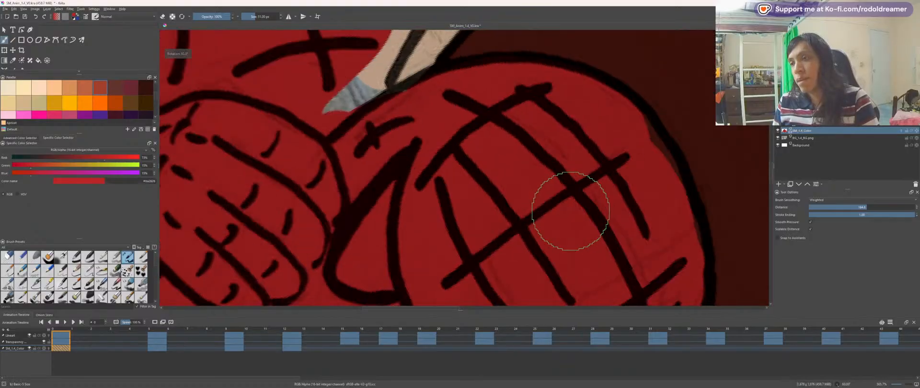
pyautogui.moveTo(665, 275)
pyautogui.mouseDown()
pyautogui.moveTo(685, 263)
pyautogui.moveTo(688, 245)
pyautogui.moveTo(680, 199)
pyautogui.moveTo(662, 174)
pyautogui.mouseUp()
pyautogui.press('space')
pyautogui.moveTo(366, 138)
pyautogui.mouseDown()
pyautogui.moveTo(433, 267)
pyautogui.moveTo(450, 208)
pyautogui.moveTo(451, 223)
pyautogui.moveTo(400, 249)
pyautogui.moveTo(452, 214)
pyautogui.moveTo(480, 133)
pyautogui.mouseUp()
pyautogui.scroll(-5, 480, 133)
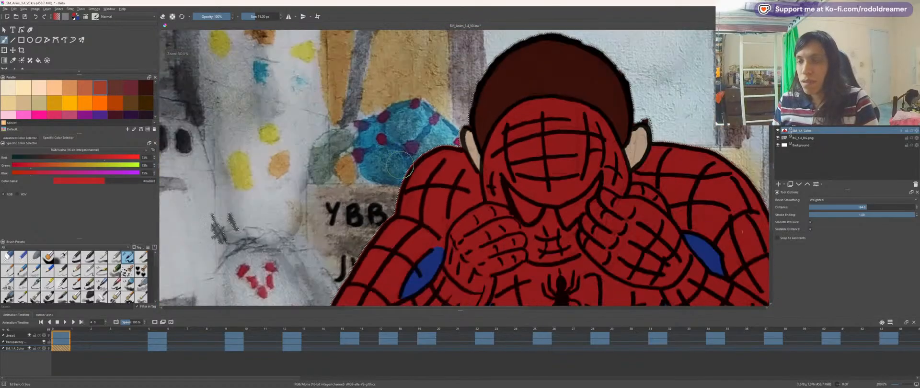
pyautogui.scroll(2, 415, 188)
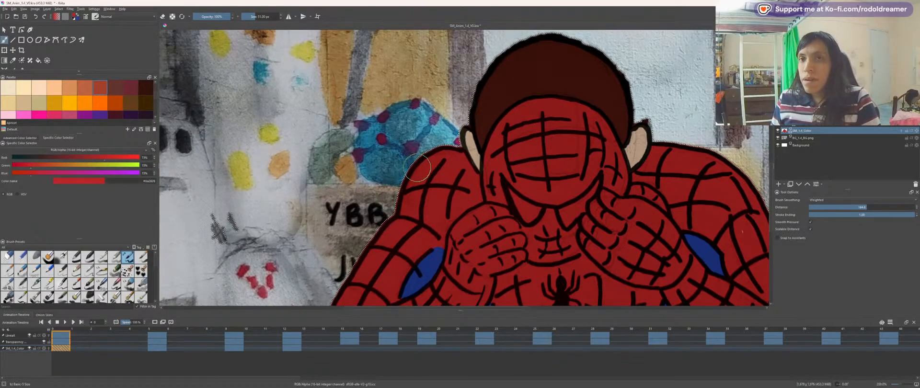
pyautogui.scroll(1, 482, 201)
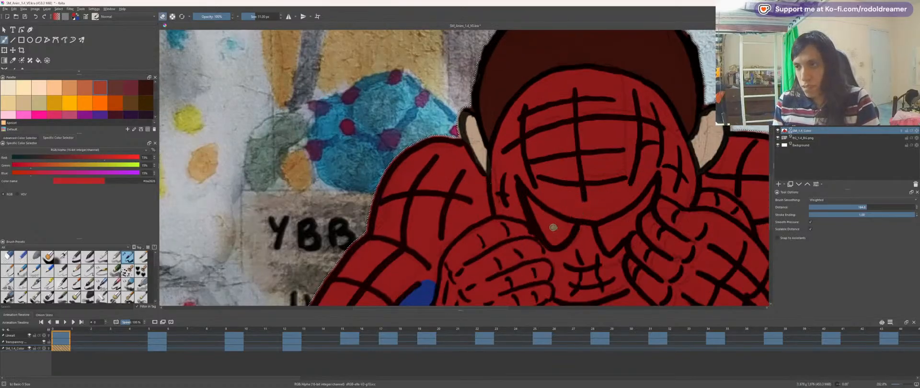
pyautogui.click(613, 227)
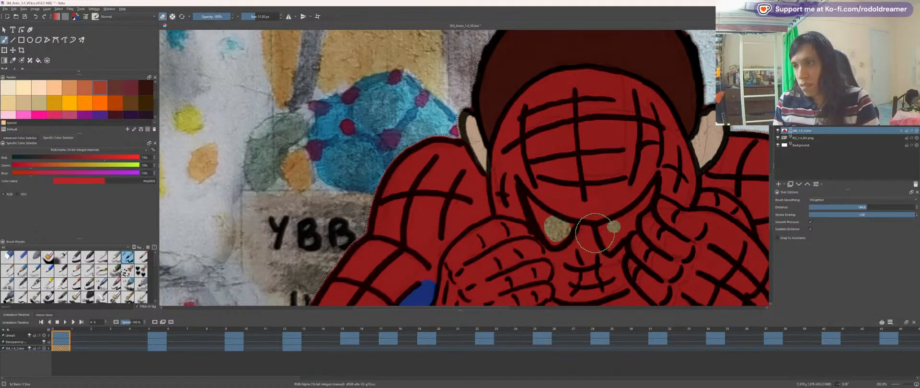
pyautogui.hotkey('ctrl', 'z')
pyautogui.hotkey('ctrl', 'z')
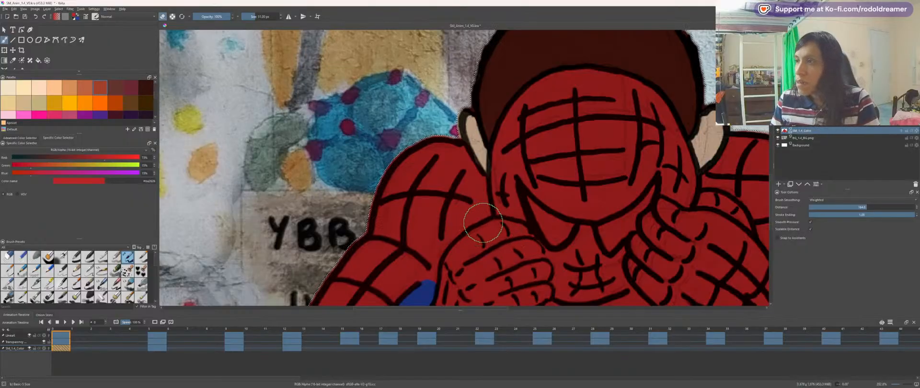
# Step: Go to the SM_1.4_Color layer's keyframe at frame 5
pyautogui.press('pageup')
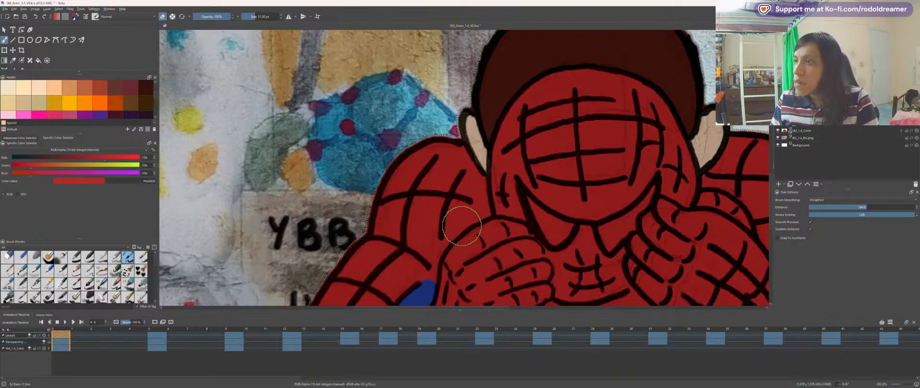
pyautogui.press('pagedown')
pyautogui.press('Right')
pyautogui.press('Right')
pyautogui.press('Right')
pyautogui.press('Right')
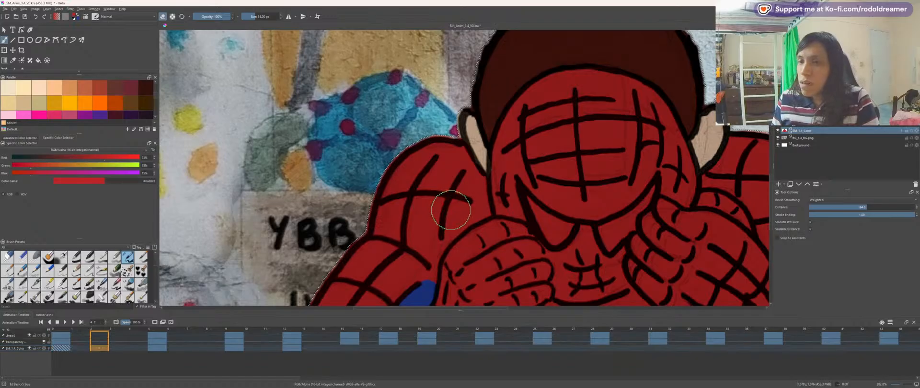
pyautogui.hotkey('ctrl', '-')
pyautogui.hotkey('ctrl', '-')
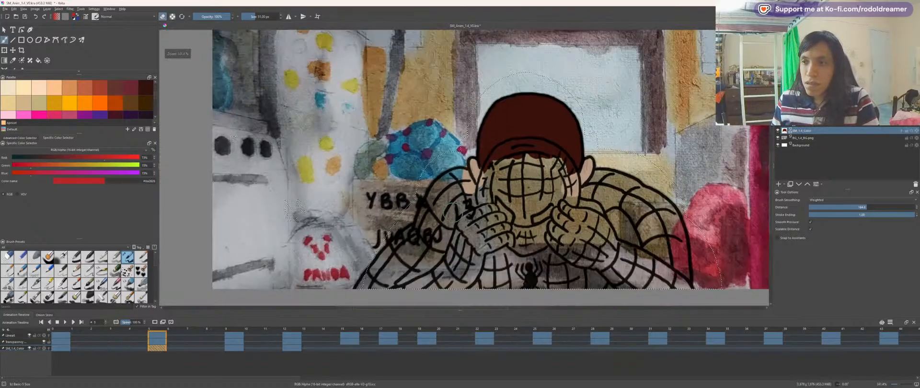
# Step: Select the figure's silhouette on frame 5 from the area outside its outlines on the Transparency layer, and return to SM_1.4_Color
pyautogui.press('w')
pyautogui.press('pageup')
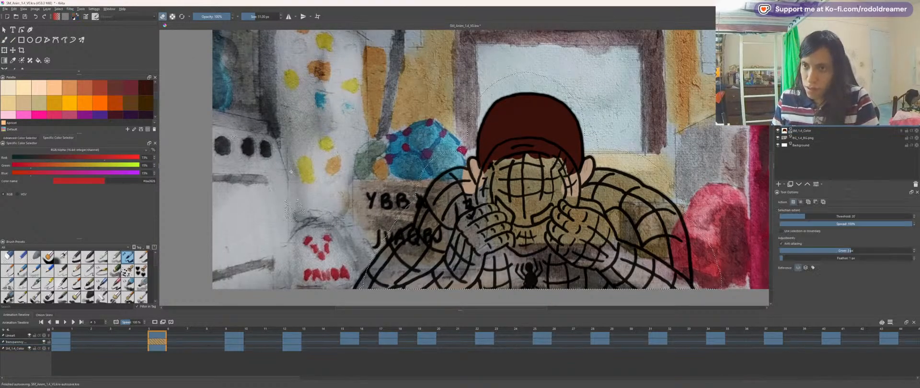
pyautogui.click(291, 171)
pyautogui.press('pagedown')
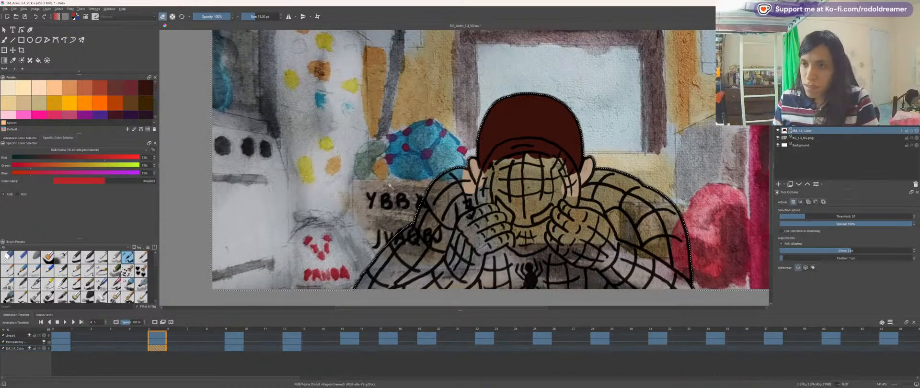
pyautogui.press('pagedown')
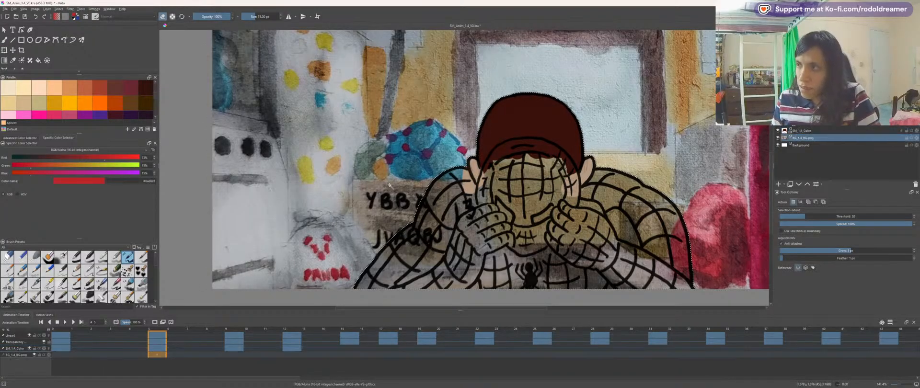
pyautogui.press('pageup')
# Step: Paint the arm and shoulder beside the Panda drawing red inside the silhouette selection
pyautogui.hotkey('ctrl', '+')
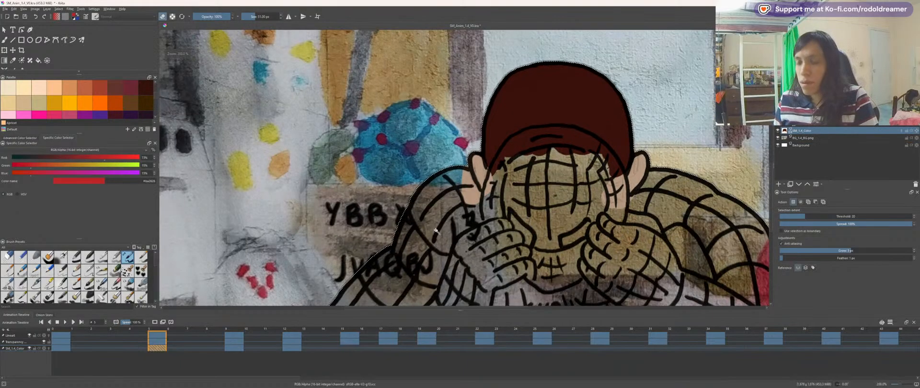
pyautogui.press('b')
pyautogui.press('space')
pyautogui.moveTo(476, 247); pyautogui.dragTo(514, 127)
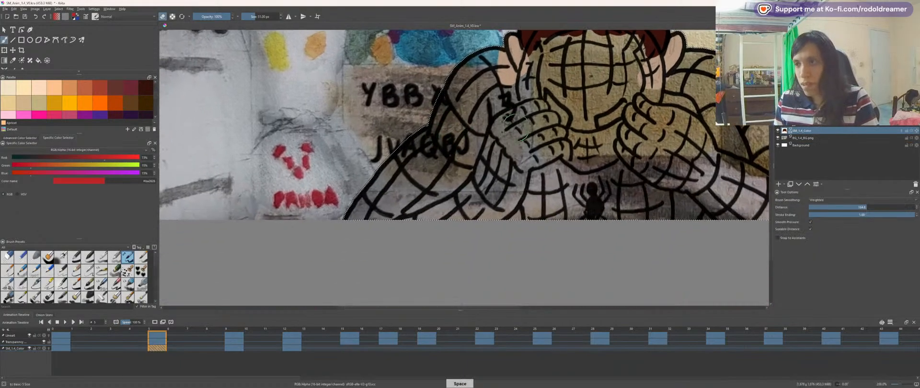
pyautogui.hotkey('ctrl', '-')
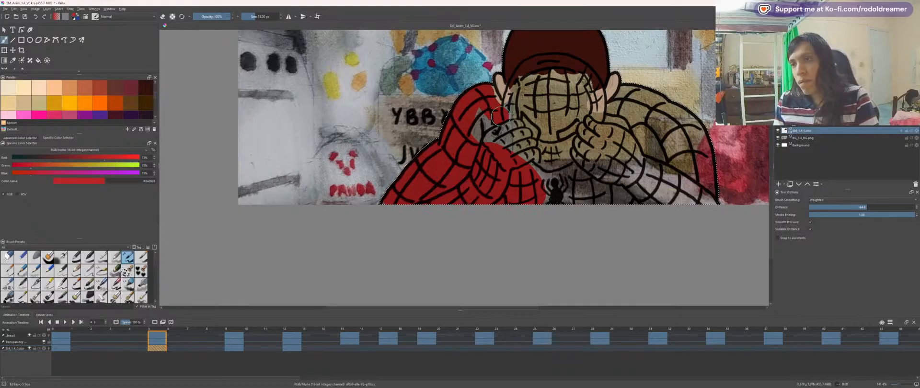
# Step: Paint the mask, both hands, the chest and the opposite arm and shoulder red
pyautogui.moveTo(530, 95)
pyautogui.mouseDown()
pyautogui.moveTo(556, 83)
pyautogui.moveTo(573, 88)
pyautogui.mouseUp()
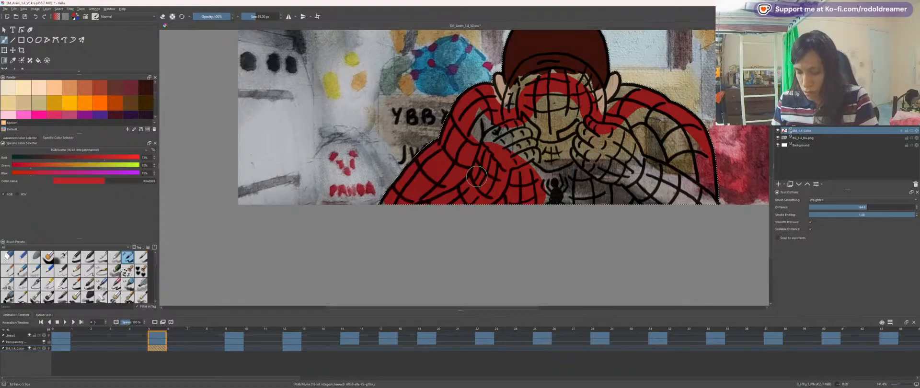
pyautogui.moveTo(477, 115)
pyautogui.mouseDown()
pyautogui.moveTo(478, 139)
pyautogui.moveTo(542, 126)
pyautogui.moveTo(556, 102)
pyautogui.moveTo(573, 119)
pyautogui.moveTo(519, 152)
pyautogui.mouseUp()
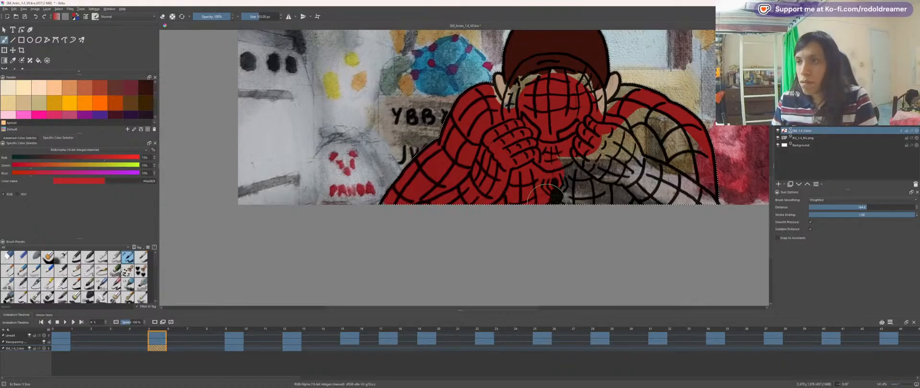
pyautogui.moveTo(644, 196)
pyautogui.mouseDown()
pyautogui.moveTo(623, 136)
pyautogui.moveTo(676, 144)
pyautogui.moveTo(666, 129)
pyautogui.mouseUp()
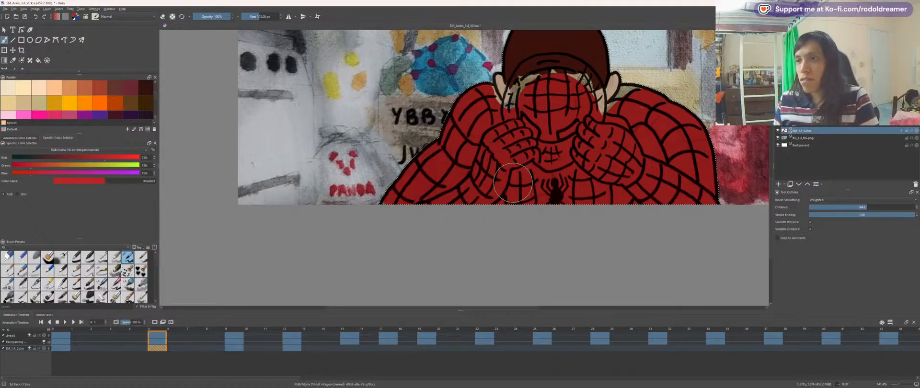
# Step: Erase the red from the small triangular gap under the arm at the canvas's lower edge, using a smaller brush
pyautogui.hotkey('ctrl', '+')
pyautogui.hotkey('ctrl', '+')
pyautogui.moveTo(608, 195); pyautogui.dragTo(417, 152)
pyautogui.moveTo(501, 149); pyautogui.dragTo(451, 158)
pyautogui.hotkey('ctrl', '+')
pyautogui.hotkey('ctrl', '+')
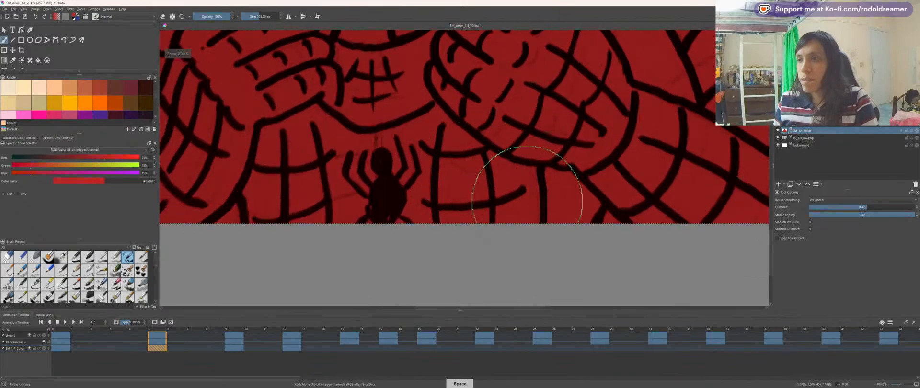
pyautogui.moveTo(540, 254); pyautogui.dragTo(449, 196)
pyautogui.press('e')
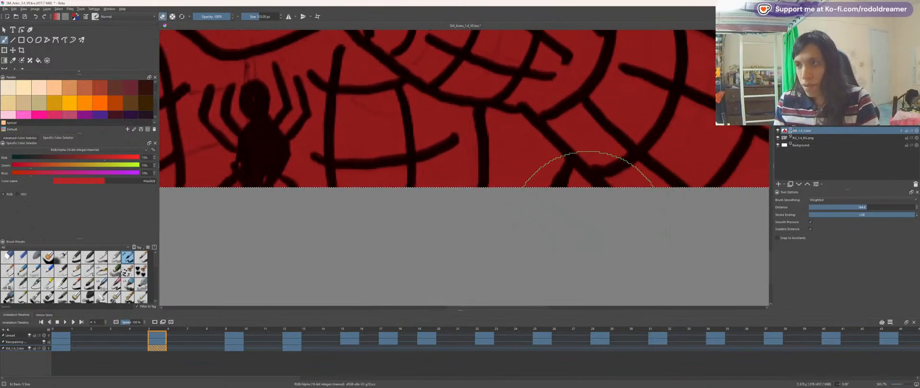
pyautogui.press('[')
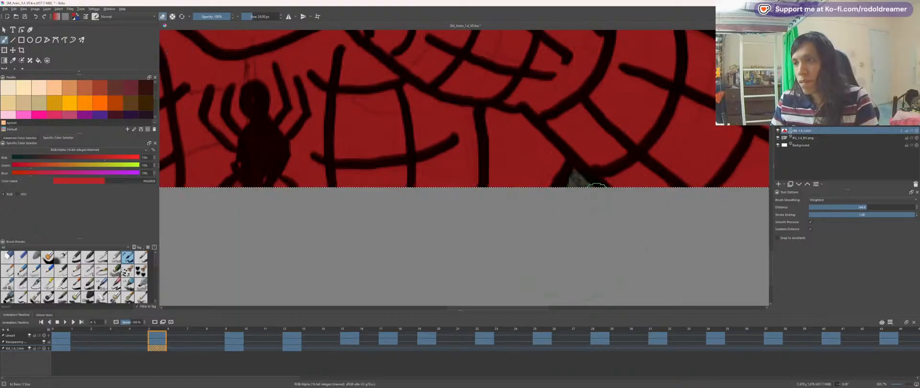
# Step: Switch to the suit's blue and fill the side torso panel next to the erased gap
pyautogui.press('x')
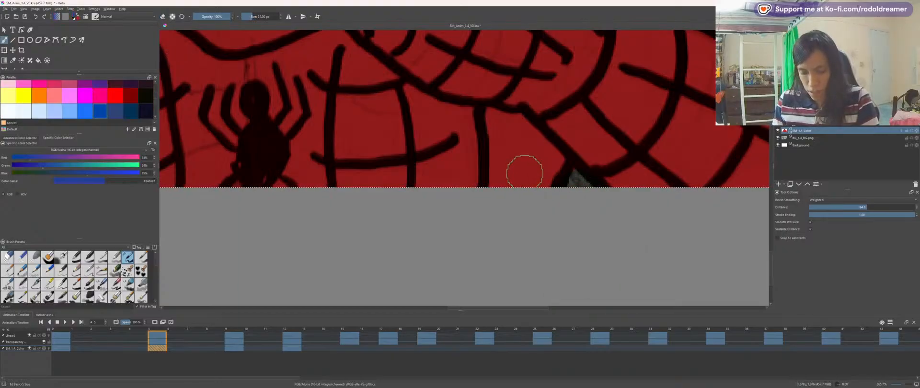
pyautogui.press('e')
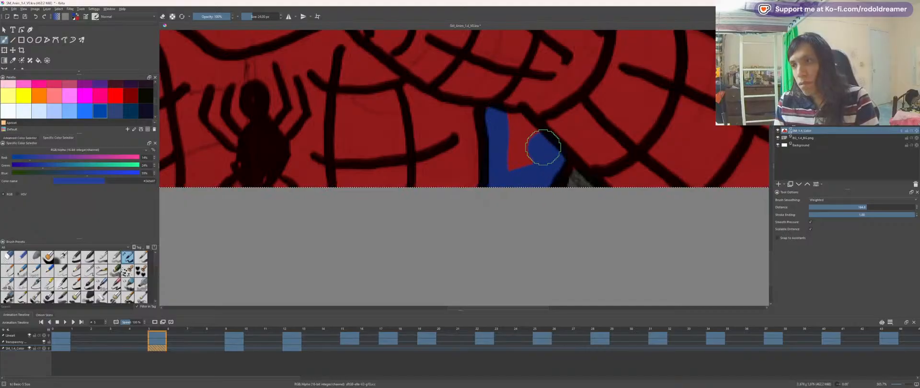
pyautogui.moveTo(543, 147); pyautogui.dragTo(514, 125)
pyautogui.scroll(-3, 509, 152)
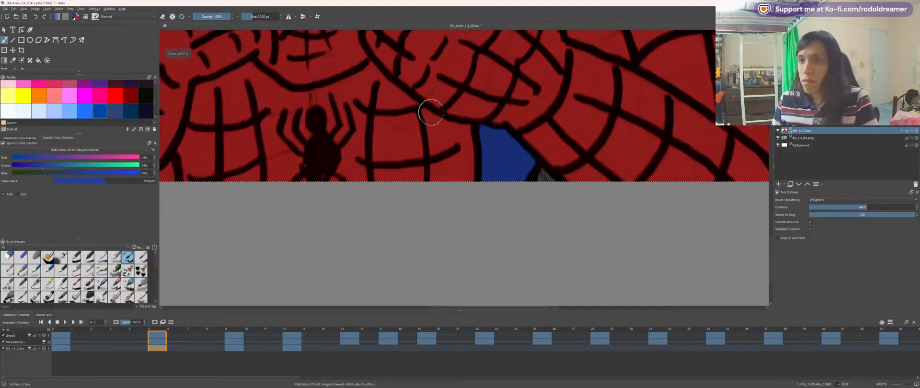
# Step: Fill the inner-arm panel behind the raised hand with blue up to its outlines
pyautogui.scroll(4, 451, 91)
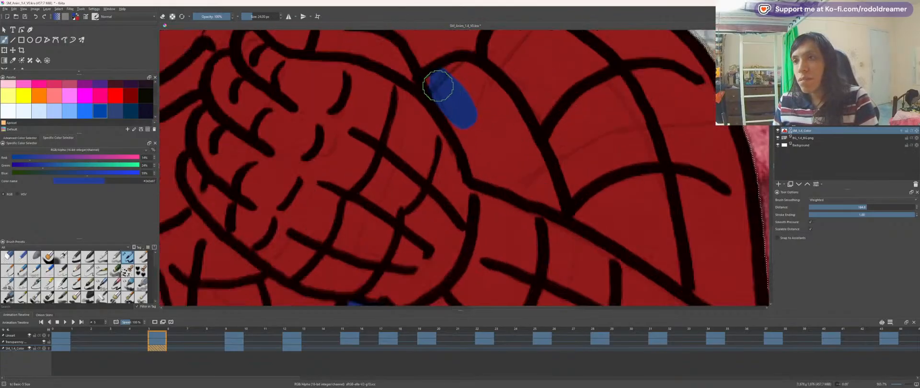
pyautogui.moveTo(438, 85)
pyautogui.mouseDown()
pyautogui.moveTo(448, 72)
pyautogui.moveTo(486, 91)
pyautogui.mouseUp()
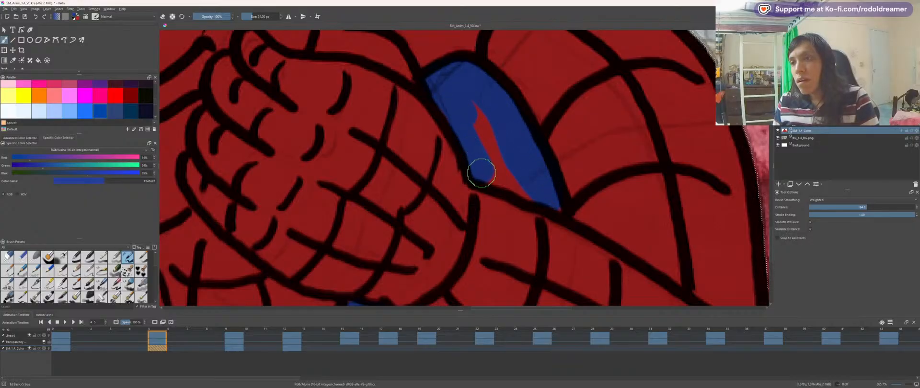
pyautogui.scroll(-2, 509, 153)
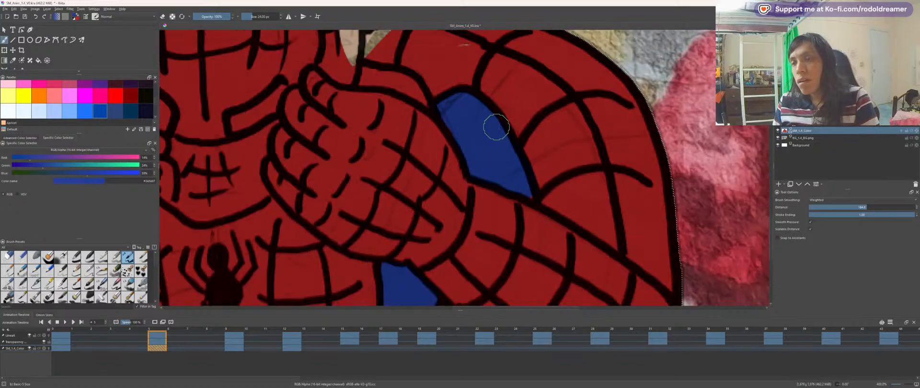
# Step: Paint the small side panel on the other side of the spider emblem blue at the canvas's lower edge
pyautogui.moveTo(178, 192); pyautogui.dragTo(533, 167)
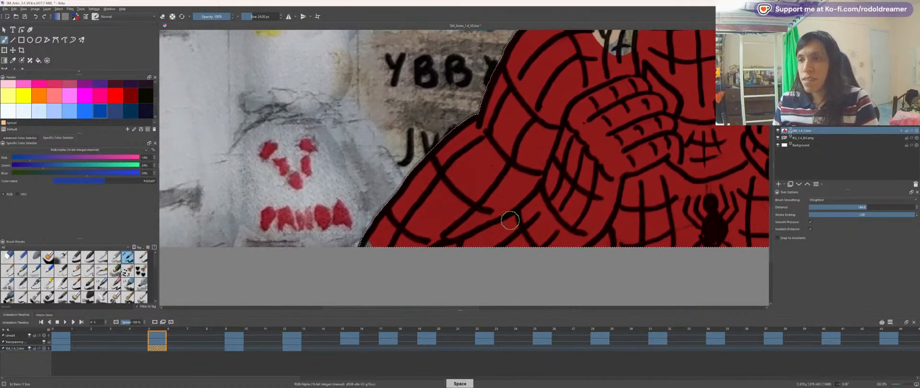
pyautogui.moveTo(472, 186); pyautogui.dragTo(411, 111)
pyautogui.scroll(1, 456, 135)
pyautogui.scroll(1, 458, 127)
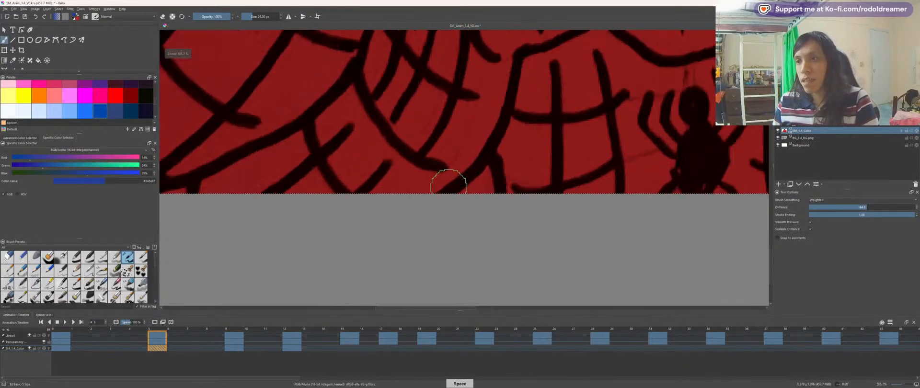
pyautogui.click(484, 187)
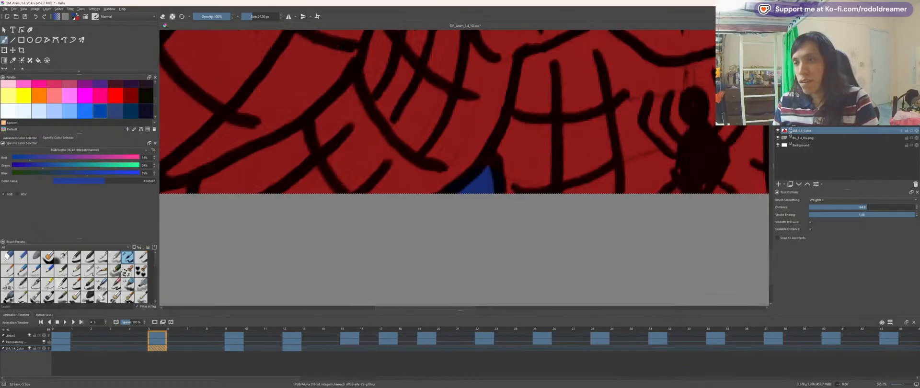
# Step: Fill the long narrow strip along the lower inner arm with blue up to the first crossing web line
pyautogui.moveTo(393, 130); pyautogui.dragTo(484, 216)
pyautogui.moveTo(255, 260); pyautogui.dragTo(269, 259)
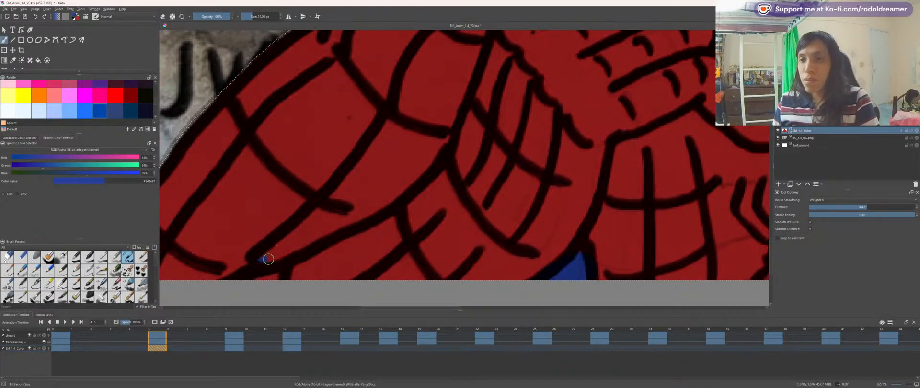
pyautogui.moveTo(320, 236)
pyautogui.mouseDown()
pyautogui.moveTo(403, 186)
pyautogui.moveTo(447, 126)
pyautogui.mouseUp()
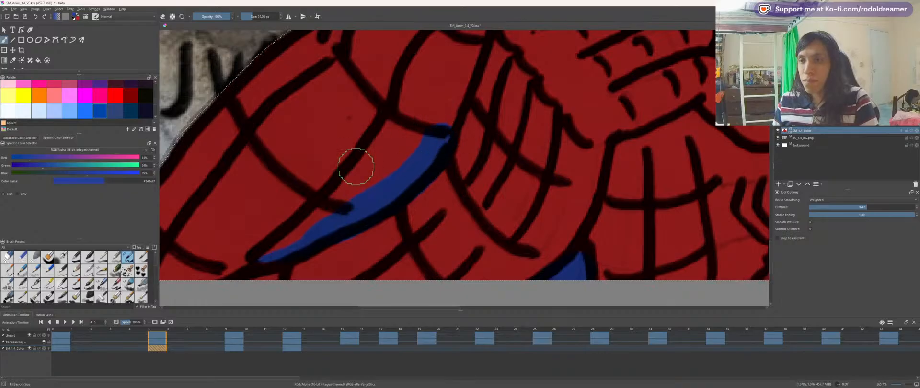
pyautogui.moveTo(303, 226)
pyautogui.mouseDown()
pyautogui.moveTo(409, 138)
pyautogui.moveTo(369, 158)
pyautogui.moveTo(384, 143)
pyautogui.moveTo(380, 197)
pyautogui.mouseUp()
pyautogui.press('space')
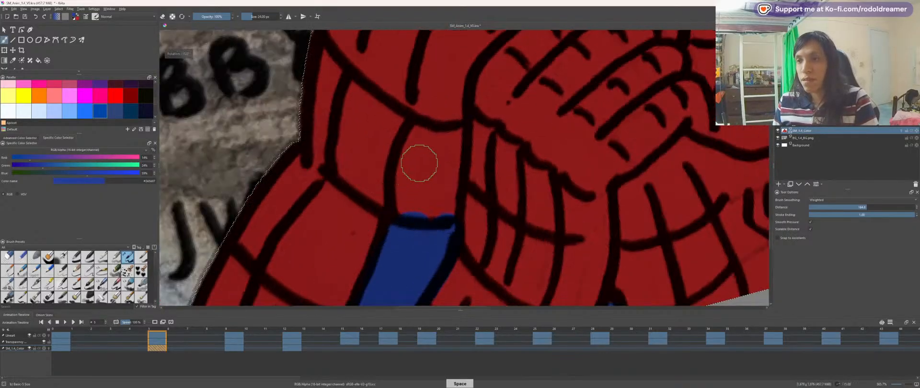
# Step: Rotate the canvas and continue the blue inner-arm panel past the web lines up to the shoulder beside the raised hand
pyautogui.moveTo(421, 162)
pyautogui.mouseDown()
pyautogui.moveTo(417, 144)
pyautogui.moveTo(412, 212)
pyautogui.moveTo(405, 173)
pyautogui.moveTo(425, 136)
pyautogui.moveTo(440, 131)
pyautogui.moveTo(435, 218)
pyautogui.moveTo(427, 162)
pyautogui.moveTo(485, 171)
pyautogui.moveTo(387, 150)
pyautogui.mouseUp()
pyautogui.press('6')
pyautogui.press('6')
pyautogui.press('6')
pyautogui.press('6')
pyautogui.press('6')
pyautogui.press('6')
pyautogui.press('space')
pyautogui.scroll(1, 460, 153)
pyautogui.moveTo(460, 153); pyautogui.dragTo(314, 81)
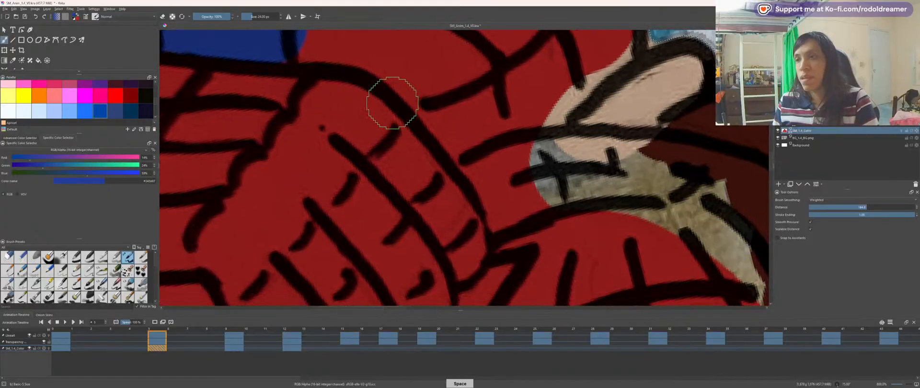
pyautogui.moveTo(393, 103); pyautogui.dragTo(499, 188)
pyautogui.moveTo(562, 220)
pyautogui.mouseDown()
pyautogui.moveTo(538, 185)
pyautogui.moveTo(468, 148)
pyautogui.moveTo(392, 134)
pyautogui.mouseUp()
pyautogui.moveTo(414, 103)
pyautogui.mouseDown()
pyautogui.moveTo(423, 88)
pyautogui.moveTo(484, 93)
pyautogui.moveTo(562, 128)
pyautogui.moveTo(585, 180)
pyautogui.moveTo(577, 203)
pyautogui.moveTo(604, 201)
pyautogui.mouseUp()
pyautogui.scroll(-5, 395, 113)
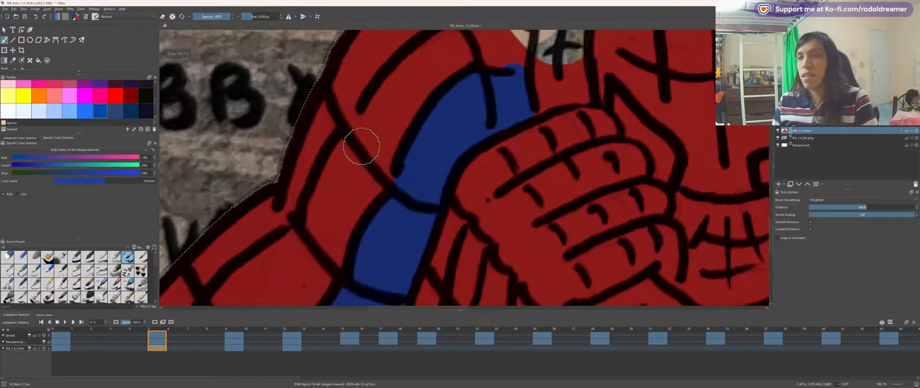
# Step: Sample the suit's red and paint over the skin tone spilling past the ear onto the shoulder and mask edge
pyautogui.scroll(1, 401, 169)
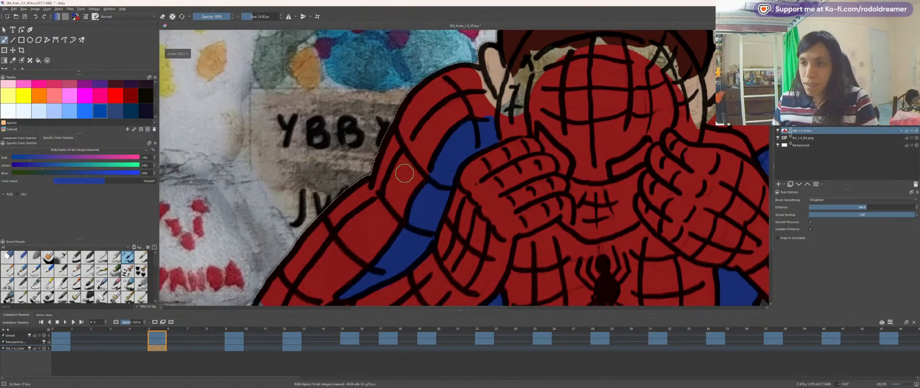
pyautogui.keyDown('ctrl'); pyautogui.click(570, 136); pyautogui.keyUp('ctrl')
pyautogui.scroll(1, 466, 136)
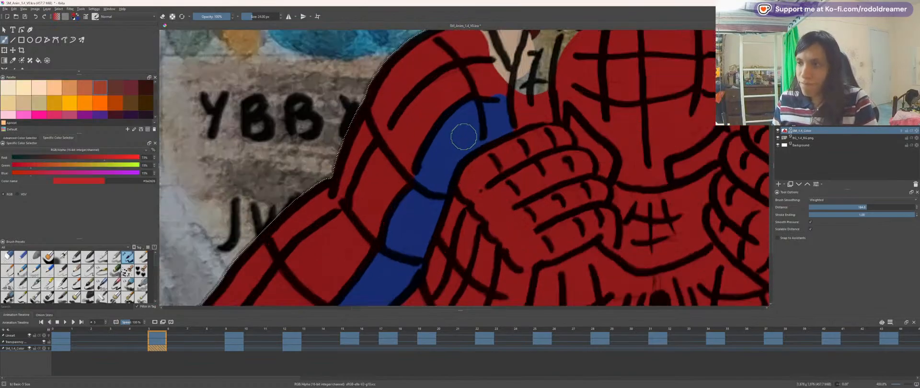
pyautogui.moveTo(456, 128); pyautogui.dragTo(376, 172)
pyautogui.scroll(1, 383, 150)
pyautogui.scroll(1, 387, 137)
pyautogui.moveTo(390, 117); pyautogui.dragTo(428, 172)
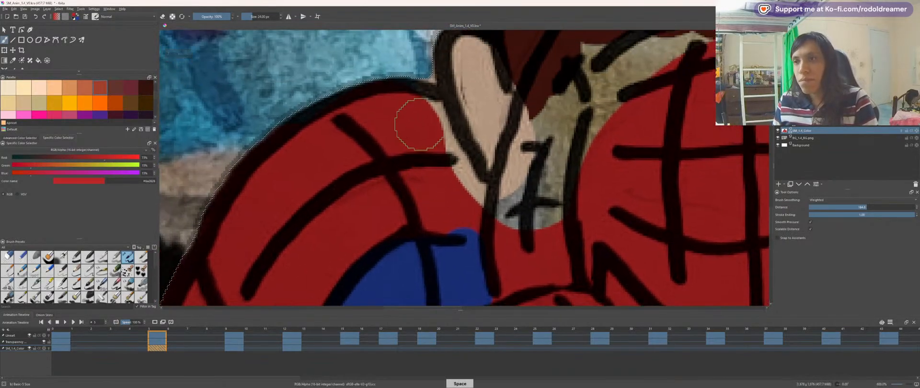
pyautogui.moveTo(432, 123)
pyautogui.mouseDown()
pyautogui.moveTo(442, 123)
pyautogui.moveTo(431, 113)
pyautogui.moveTo(455, 191)
pyautogui.moveTo(499, 205)
pyautogui.moveTo(508, 220)
pyautogui.mouseUp()
pyautogui.moveTo(526, 141); pyautogui.dragTo(511, 226)
# Step: Rotate the canvas and fill the mask's side band below the ear with red, up to the ear outline
pyautogui.press('6')
pyautogui.press('6')
pyautogui.press('6')
pyautogui.press('6')
pyautogui.press('6')
pyautogui.press('6')
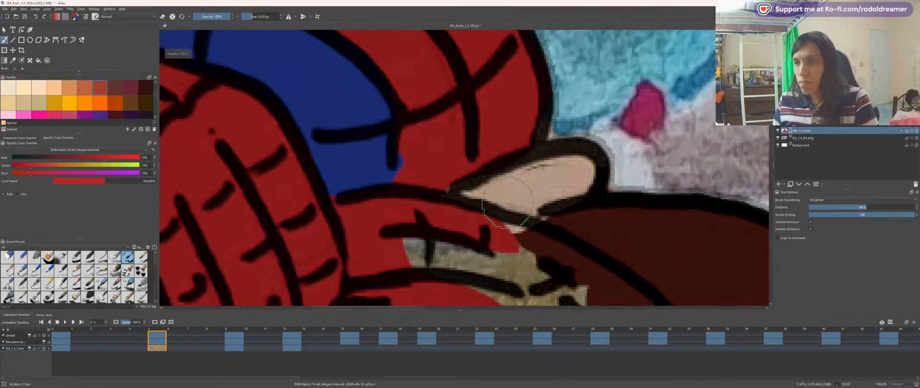
pyautogui.moveTo(459, 273); pyautogui.dragTo(432, 154)
pyautogui.scroll(-1, 434, 163)
pyautogui.moveTo(395, 136)
pyautogui.mouseDown()
pyautogui.moveTo(440, 174)
pyautogui.moveTo(385, 128)
pyautogui.moveTo(509, 222)
pyautogui.moveTo(524, 262)
pyautogui.mouseUp()
pyautogui.moveTo(481, 186)
pyautogui.mouseDown()
pyautogui.moveTo(577, 275)
pyautogui.moveTo(586, 239)
pyautogui.moveTo(553, 185)
pyautogui.moveTo(438, 129)
pyautogui.mouseUp()
# Step: Extend the red along the mask's outer band beneath the hairline, across the forehead to the opposite side
pyautogui.press('4')
pyautogui.press('4')
pyautogui.press('4')
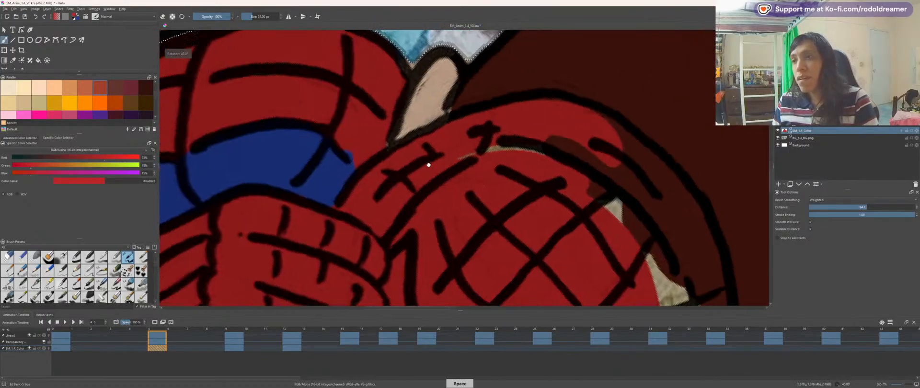
pyautogui.moveTo(421, 154)
pyautogui.mouseDown()
pyautogui.moveTo(407, 186)
pyautogui.moveTo(452, 167)
pyautogui.moveTo(530, 220)
pyautogui.moveTo(559, 260)
pyautogui.moveTo(476, 214)
pyautogui.moveTo(375, 208)
pyautogui.moveTo(378, 113)
pyautogui.moveTo(510, 170)
pyautogui.mouseUp()
pyautogui.press('4')
pyautogui.press('4')
pyautogui.press('4')
pyautogui.press('4')
pyautogui.moveTo(479, 132)
pyautogui.mouseDown()
pyautogui.moveTo(596, 163)
pyautogui.moveTo(627, 203)
pyautogui.moveTo(654, 303)
pyautogui.moveTo(669, 260)
pyautogui.moveTo(643, 210)
pyautogui.mouseUp()
pyautogui.moveTo(569, 219); pyautogui.dragTo(505, 164)
# Step: Paint the bare shoulder beside the other ear red and cover the leftover bare and brown patches in the mask's upper band
pyautogui.press('6')
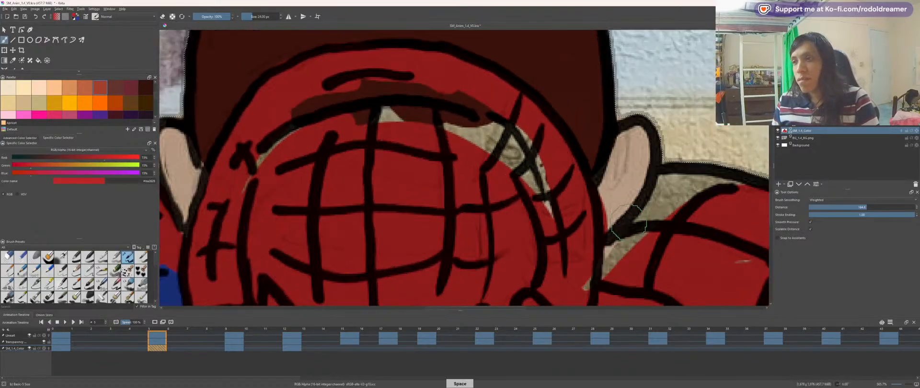
pyautogui.moveTo(574, 281)
pyautogui.mouseDown()
pyautogui.moveTo(668, 240)
pyautogui.moveTo(664, 222)
pyautogui.moveTo(655, 223)
pyautogui.moveTo(671, 191)
pyautogui.moveTo(654, 211)
pyautogui.moveTo(671, 185)
pyautogui.moveTo(735, 199)
pyautogui.moveTo(750, 192)
pyautogui.mouseUp()
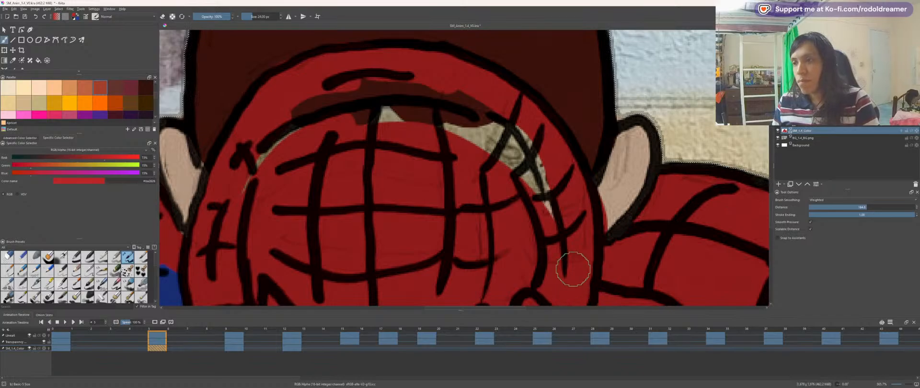
pyautogui.moveTo(573, 269)
pyautogui.mouseDown()
pyautogui.moveTo(529, 160)
pyautogui.moveTo(469, 115)
pyautogui.moveTo(404, 102)
pyautogui.moveTo(349, 114)
pyautogui.moveTo(304, 139)
pyautogui.mouseUp()
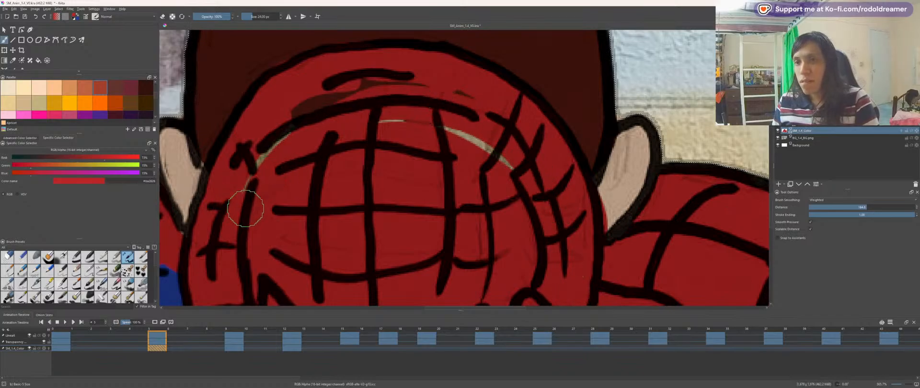
pyautogui.moveTo(245, 209)
pyautogui.mouseDown()
pyautogui.moveTo(264, 171)
pyautogui.moveTo(313, 124)
pyautogui.moveTo(358, 90)
pyautogui.moveTo(413, 81)
pyautogui.moveTo(292, 110)
pyautogui.moveTo(281, 133)
pyautogui.moveTo(450, 128)
pyautogui.moveTo(522, 191)
pyautogui.mouseUp()
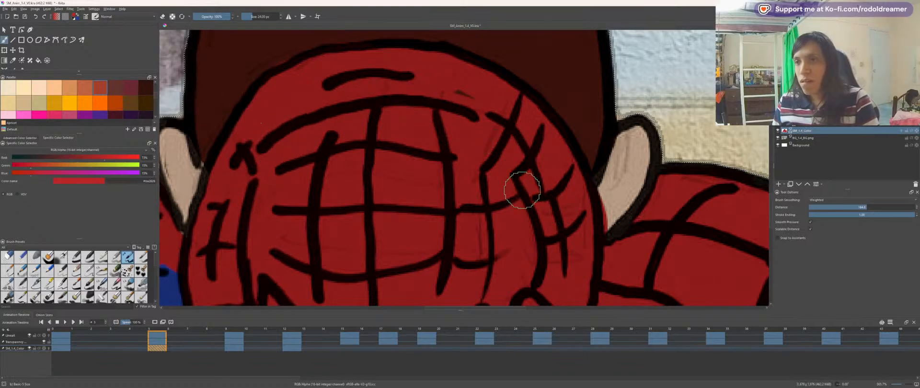
# Step: Step through the animation's drawings to the keyframe at frame 9
pyautogui.scroll(-5, 349, 199)
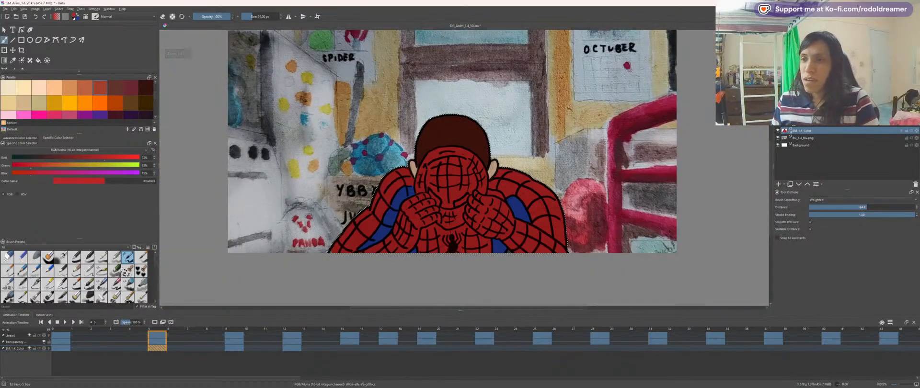
pyautogui.press('.')
pyautogui.press('.')
pyautogui.press('.')
pyautogui.press('.')
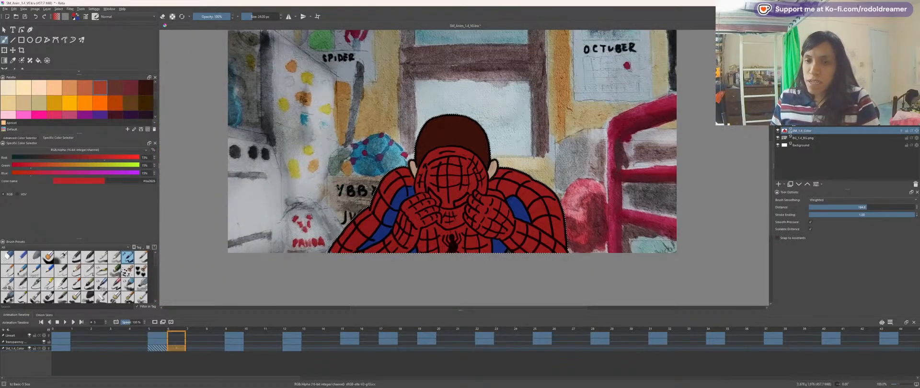
pyautogui.press(',')
pyautogui.press(',')
pyautogui.press(',')
pyautogui.press(',')
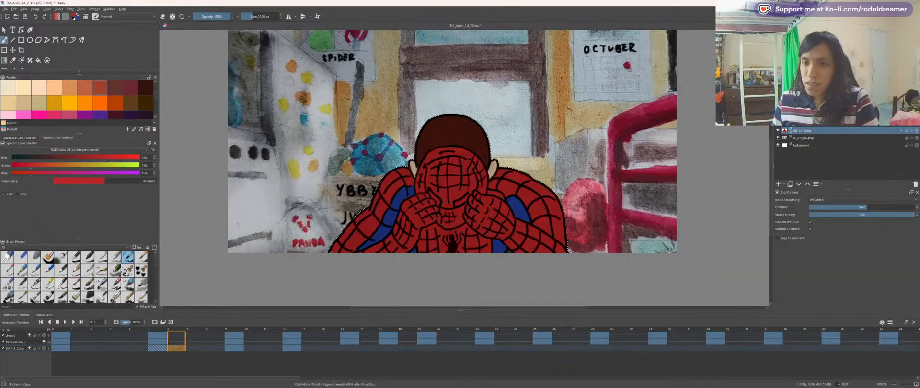
pyautogui.press('.')
pyautogui.press('.')
pyautogui.press('.')
pyautogui.press('.')
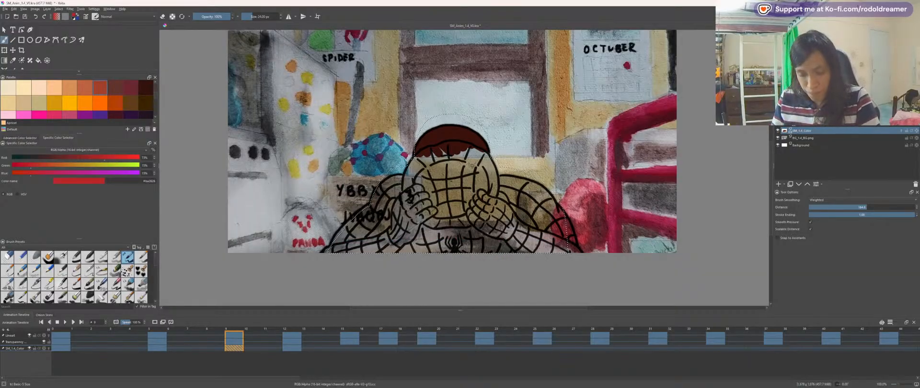
# Step: Select the figure's silhouette with the contiguous selection tool on the Transparency layer, and return to the SM_1.4_Color layer
pyautogui.press('w')
pyautogui.press('pageup')
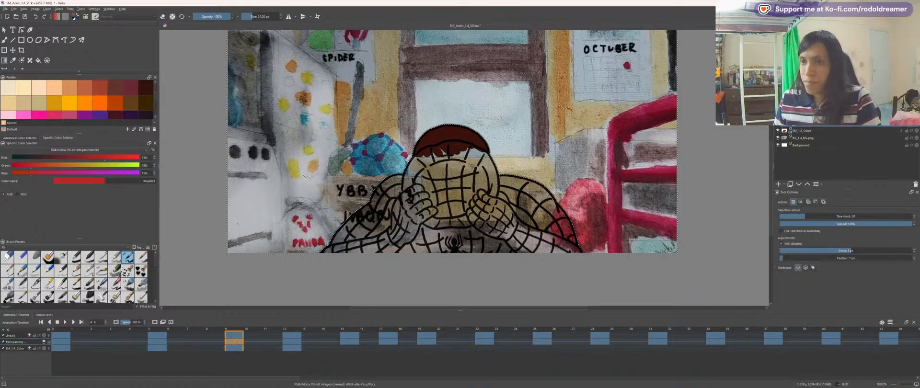
pyautogui.press('pagedown')
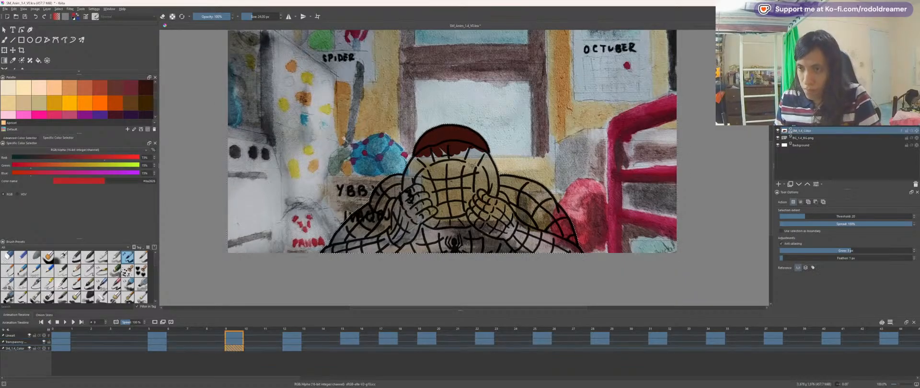
# Step: Paint the arms, hands, chest, shoulders and lower mask red with a large brush inside the selection
pyautogui.scroll(3, 432, 163)
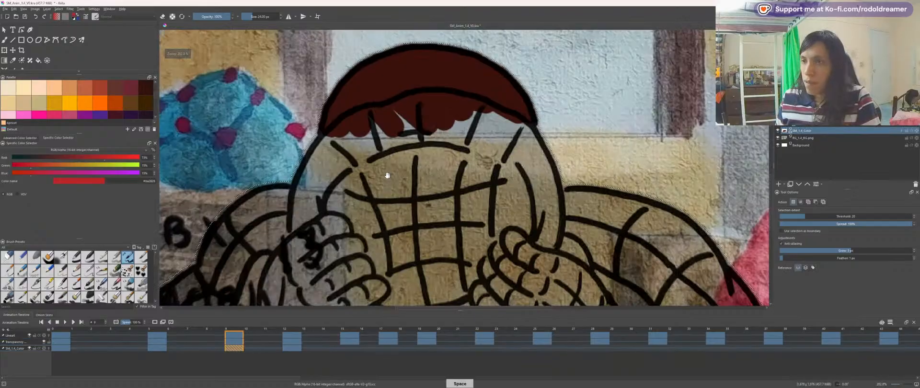
pyautogui.scroll(-2, 424, 150)
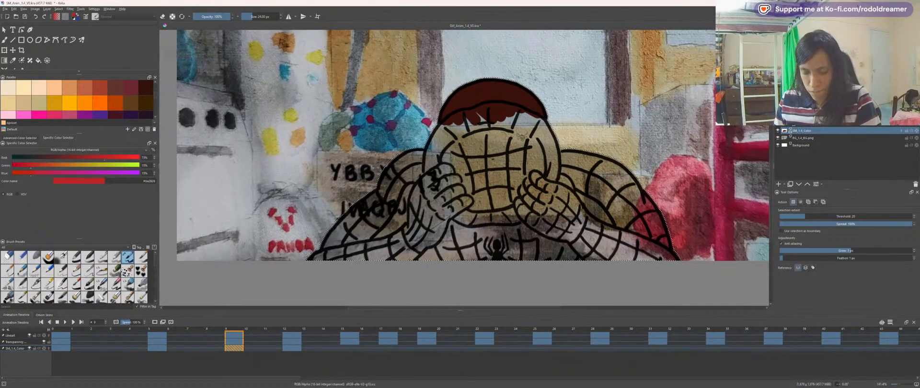
pyautogui.press('b')
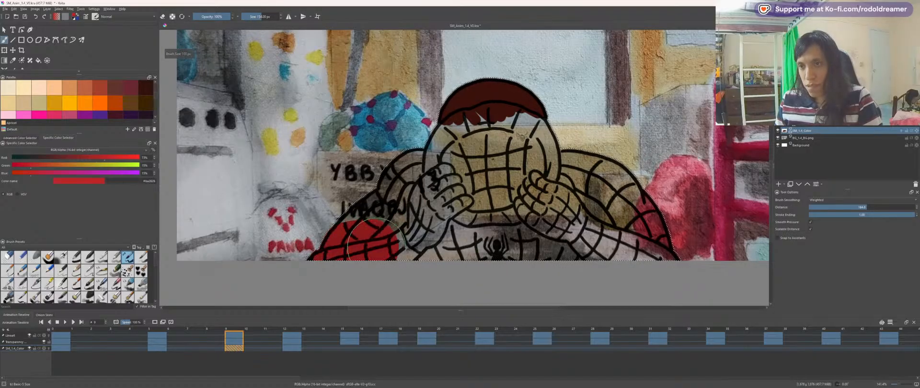
pyautogui.moveTo(376, 245)
pyautogui.mouseDown()
pyautogui.moveTo(652, 250)
pyautogui.moveTo(633, 215)
pyautogui.moveTo(568, 186)
pyautogui.moveTo(617, 194)
pyautogui.moveTo(514, 160)
pyautogui.moveTo(391, 180)
pyautogui.moveTo(348, 212)
pyautogui.moveTo(610, 206)
pyautogui.moveTo(592, 181)
pyautogui.mouseUp()
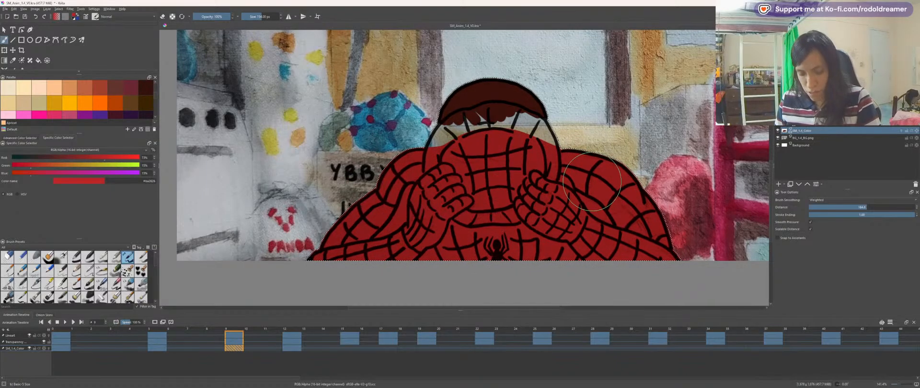
# Step: Switch to blue, shrink the brush and fill the inner-arm panel behind the raised hand up to its outlines
pyautogui.press('x')
pyautogui.hotkey('ctrl', '+')
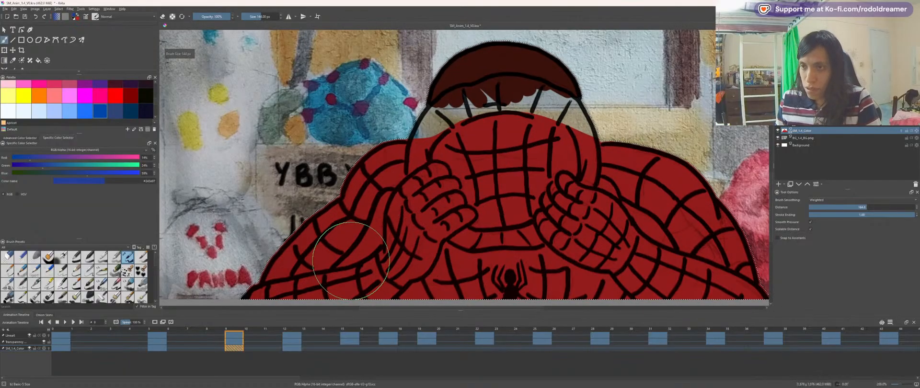
pyautogui.hotkey('ctrl', '+')
pyautogui.moveTo(359, 230); pyautogui.dragTo(382, 197)
pyautogui.hotkey('ctrl', '+')
pyautogui.press('4')
pyautogui.press('4')
pyautogui.press('4')
pyautogui.press('4')
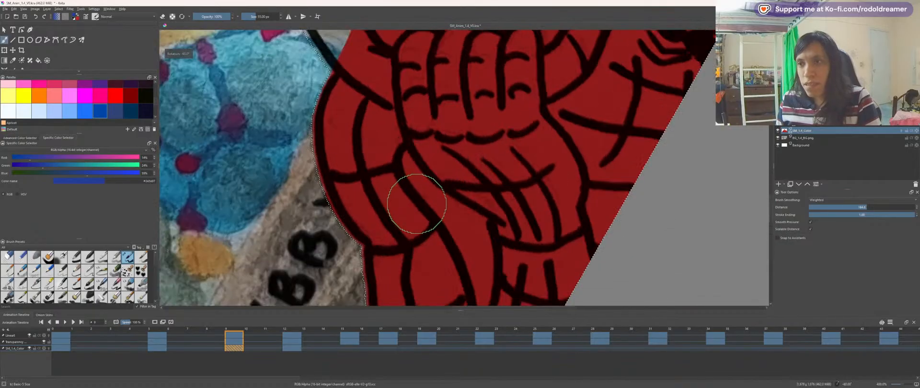
pyautogui.press('[')
pyautogui.press('[')
pyautogui.press('[')
pyautogui.press('[')
pyautogui.press('[')
pyautogui.press('[')
pyautogui.press('[')
pyautogui.press('[')
pyautogui.press('[')
pyautogui.press('[')
pyautogui.press('[')
pyautogui.moveTo(381, 179); pyautogui.dragTo(386, 135)
pyautogui.press('4')
pyautogui.press('4')
pyautogui.press('4')
pyautogui.scroll(2, 385, 136)
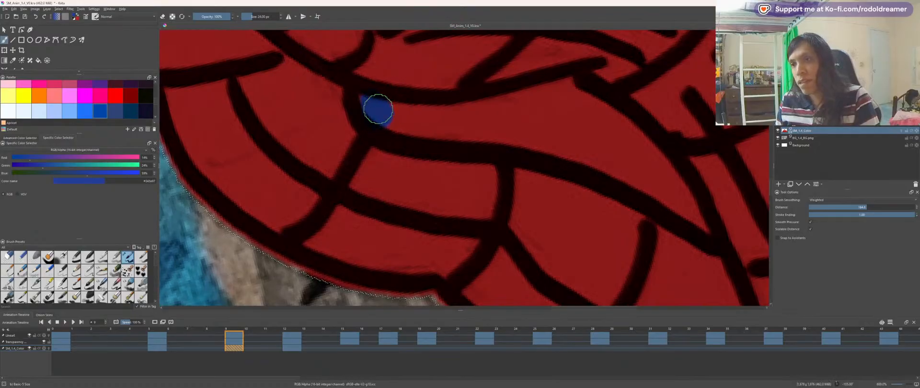
pyautogui.moveTo(370, 102)
pyautogui.mouseDown()
pyautogui.moveTo(415, 122)
pyautogui.moveTo(534, 128)
pyautogui.moveTo(603, 152)
pyautogui.moveTo(695, 216)
pyautogui.mouseUp()
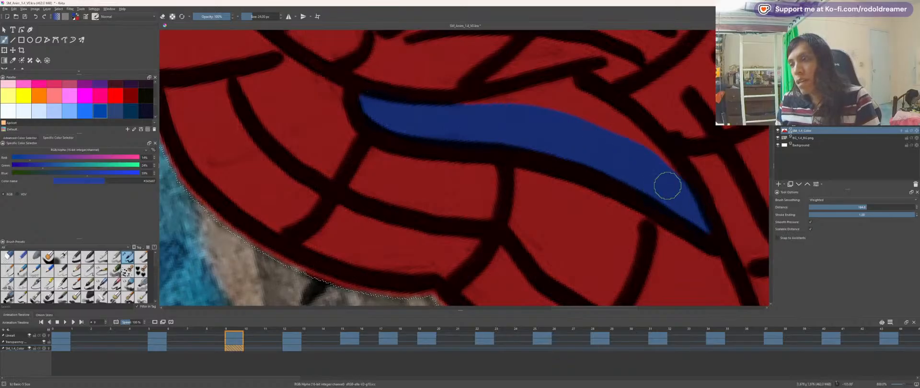
pyautogui.moveTo(667, 185)
pyautogui.mouseDown()
pyautogui.moveTo(634, 139)
pyautogui.moveTo(563, 91)
pyautogui.mouseUp()
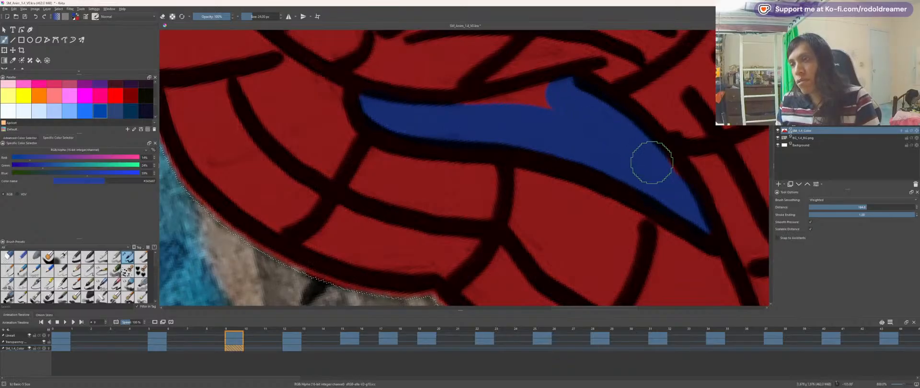
# Step: Reset the canvas rotation and paint the small side panel below that arm blue at the canvas's lower edge
pyautogui.press('5')
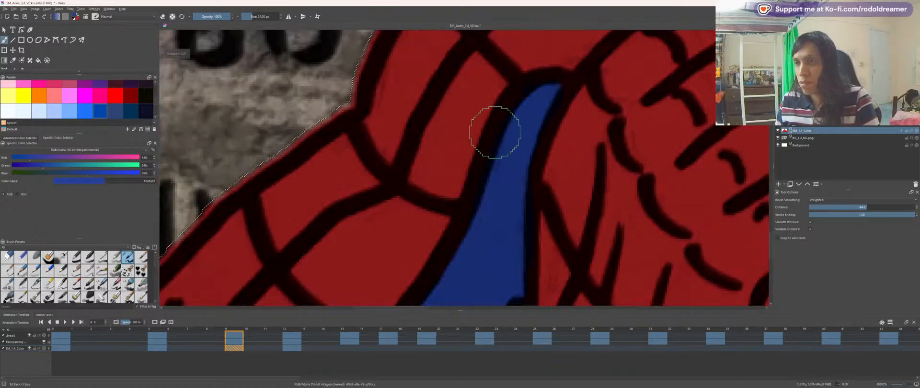
pyautogui.moveTo(505, 162); pyautogui.dragTo(412, 96)
pyautogui.scroll(-2, 448, 150)
pyautogui.scroll(-1, 448, 150)
pyautogui.moveTo(437, 230)
pyautogui.mouseDown()
pyautogui.moveTo(425, 208)
pyautogui.moveTo(433, 109)
pyautogui.moveTo(422, 113)
pyautogui.moveTo(456, 99)
pyautogui.moveTo(477, 117)
pyautogui.mouseUp()
pyautogui.scroll(1, 571, 118)
pyautogui.scroll(1, 571, 118)
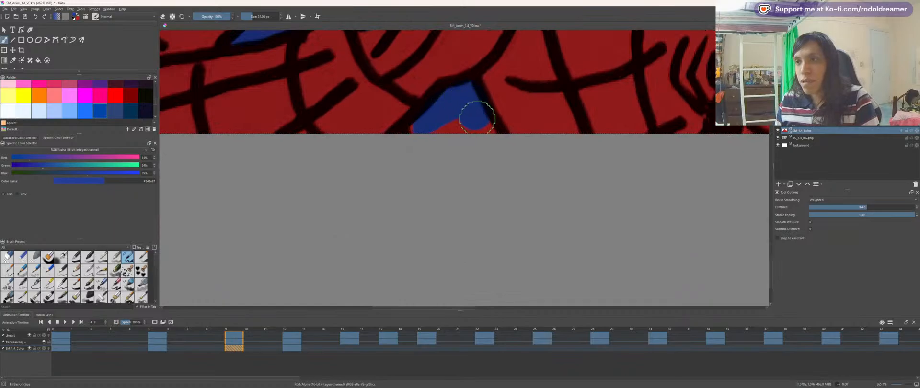
pyautogui.scroll(-3, 494, 123)
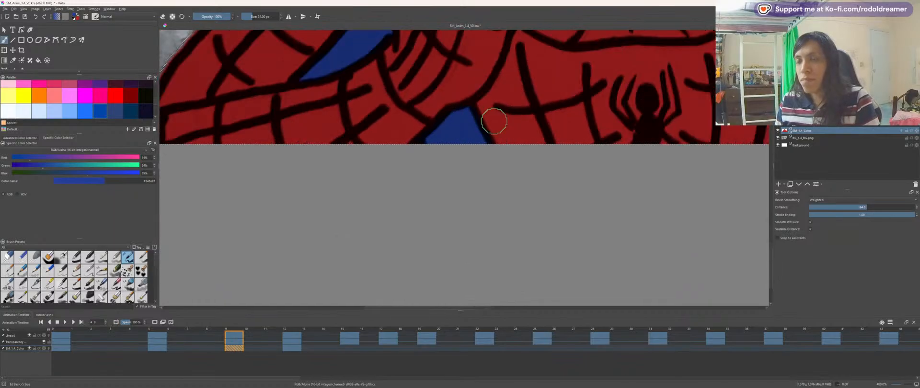
# Step: Paint the side panel on the other side of the spider emblem and the pointed inner-arm panel above it blue
pyautogui.moveTo(587, 109); pyautogui.dragTo(389, 141)
pyautogui.scroll(1, 430, 186)
pyautogui.scroll(2, 430, 186)
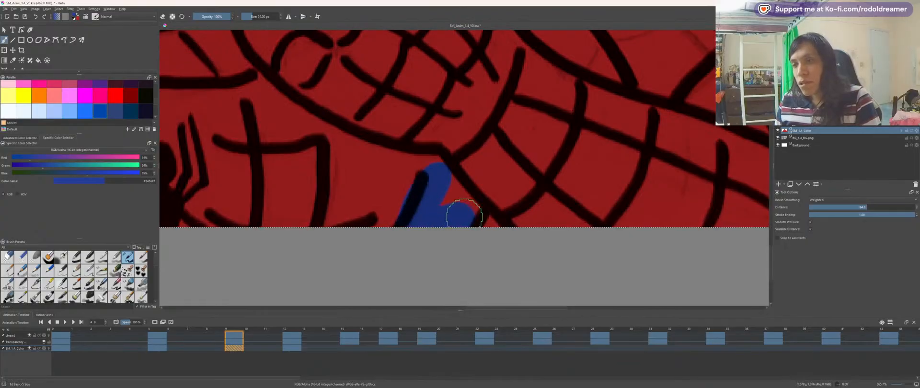
pyautogui.moveTo(464, 213)
pyautogui.mouseDown()
pyautogui.moveTo(445, 181)
pyautogui.moveTo(429, 211)
pyautogui.mouseUp()
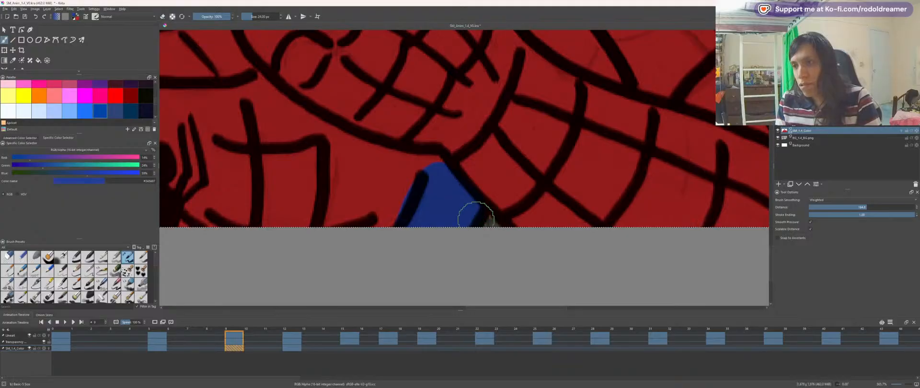
pyautogui.moveTo(519, 99); pyautogui.dragTo(390, 212)
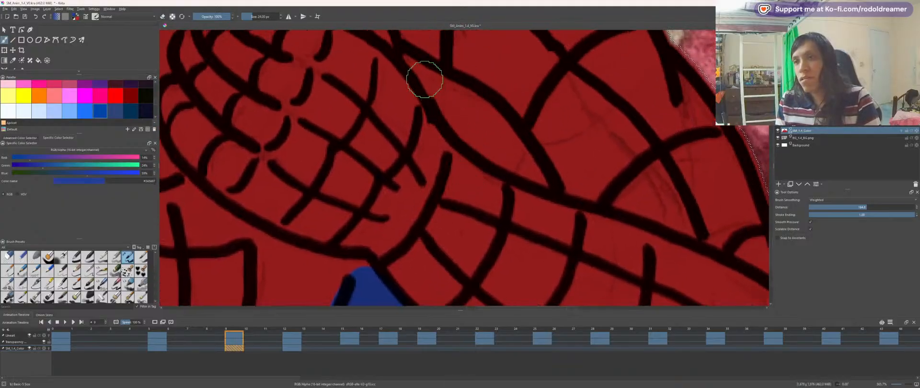
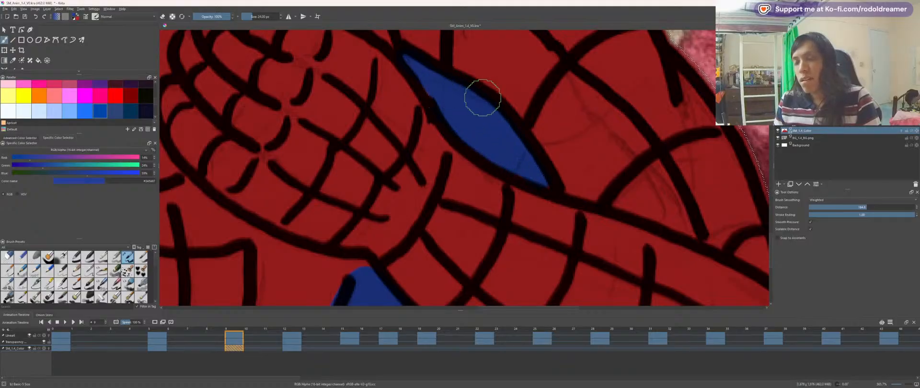
pyautogui.scroll(-8, 483, 97)
# Step: Sample the suit's red, rotate the canvas, enlarge the brush and paint the mask's upper band and the area over the hair fringe red
pyautogui.scroll(5, 422, 157)
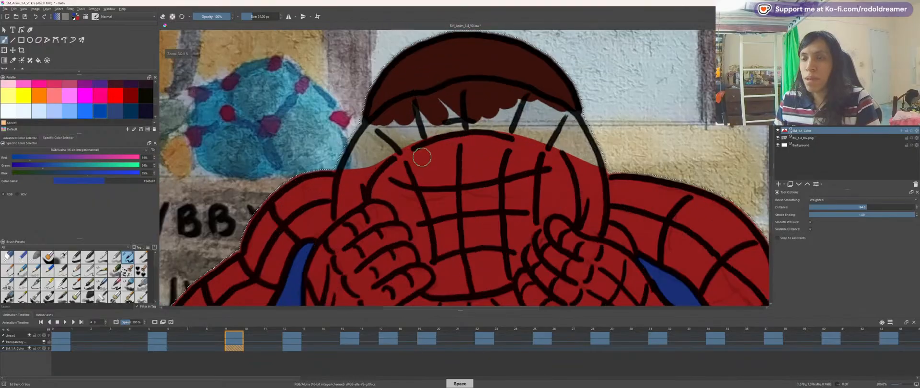
pyautogui.keyDown('ctrl'); pyautogui.click(535, 137); pyautogui.keyUp('ctrl')
pyautogui.press('6')
pyautogui.press('6')
pyautogui.press('6')
pyautogui.press('6')
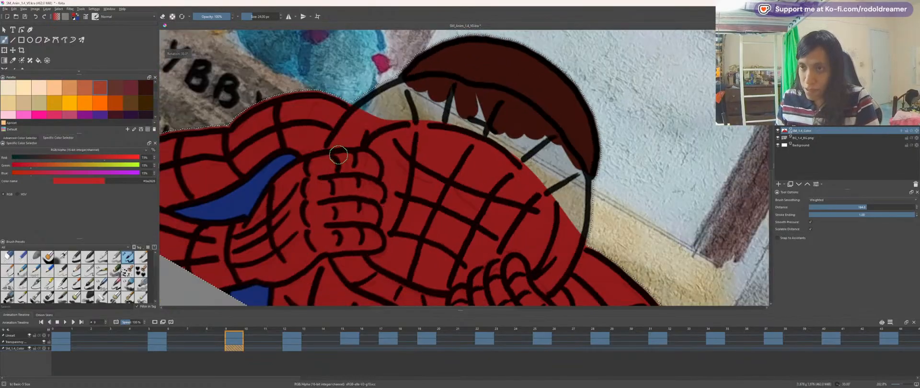
pyautogui.scroll(1, 472, 161)
pyautogui.moveTo(468, 93); pyautogui.dragTo(501, 174)
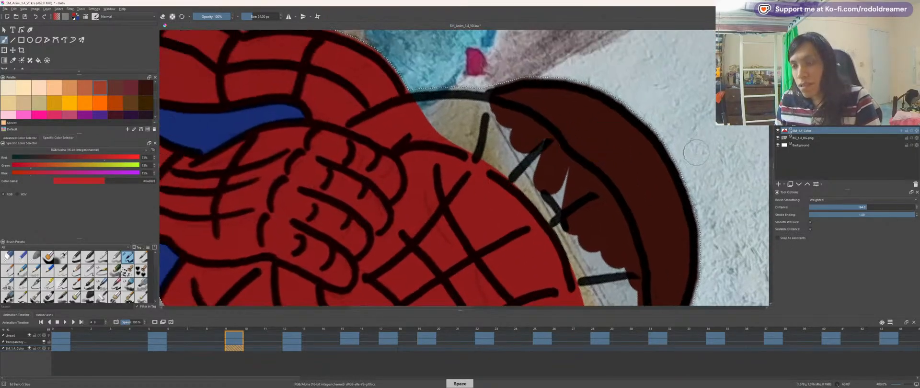
pyautogui.press(']')
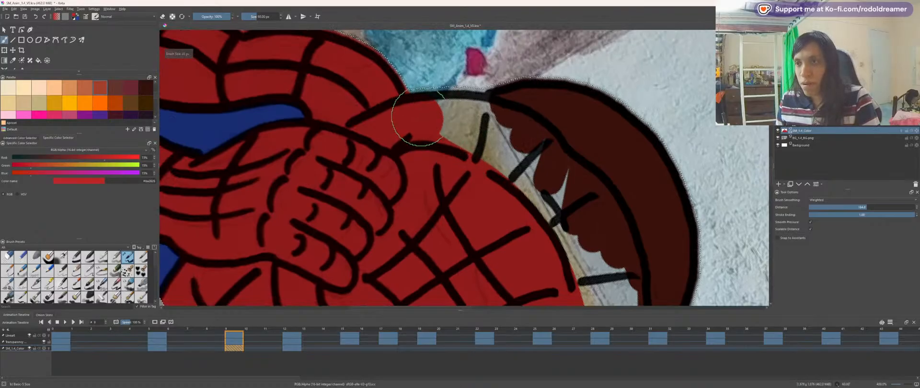
pyautogui.moveTo(417, 118); pyautogui.dragTo(526, 143)
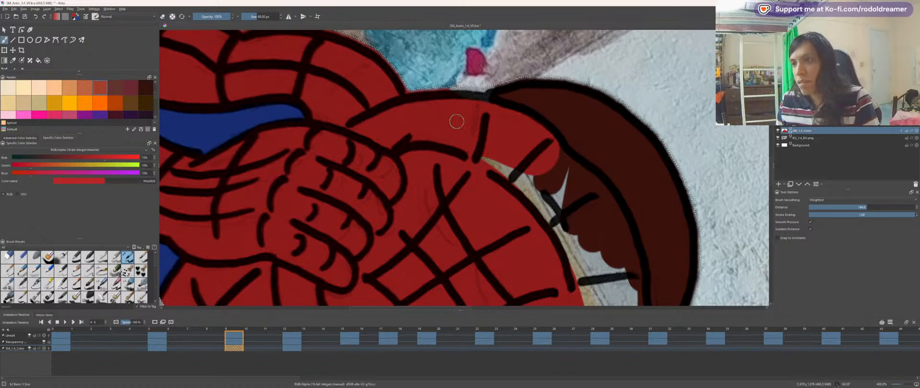
pyautogui.moveTo(460, 152)
pyautogui.mouseDown()
pyautogui.moveTo(548, 243)
pyautogui.moveTo(534, 174)
pyautogui.moveTo(512, 153)
pyautogui.moveTo(551, 173)
pyautogui.mouseUp()
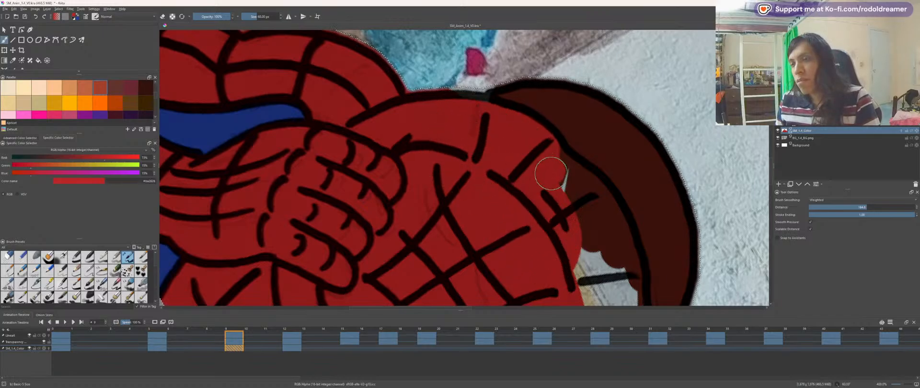
pyautogui.moveTo(533, 141)
pyautogui.mouseDown()
pyautogui.moveTo(596, 224)
pyautogui.moveTo(577, 219)
pyautogui.mouseUp()
# Step: Paint the rest of the mask's side red, from below the hair down to the raised hand
pyautogui.moveTo(465, 185)
pyautogui.mouseDown()
pyautogui.moveTo(421, 137)
pyautogui.moveTo(411, 86)
pyautogui.mouseUp()
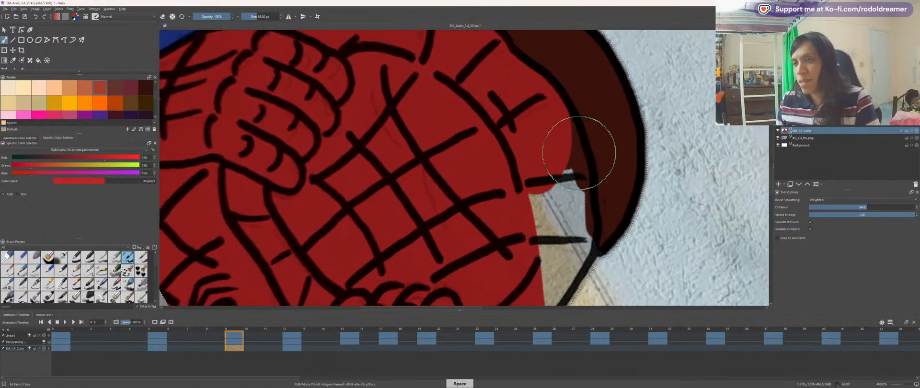
pyautogui.moveTo(512, 236)
pyautogui.mouseDown()
pyautogui.moveTo(548, 253)
pyautogui.moveTo(559, 218)
pyautogui.moveTo(555, 228)
pyautogui.moveTo(562, 225)
pyautogui.moveTo(559, 192)
pyautogui.mouseUp()
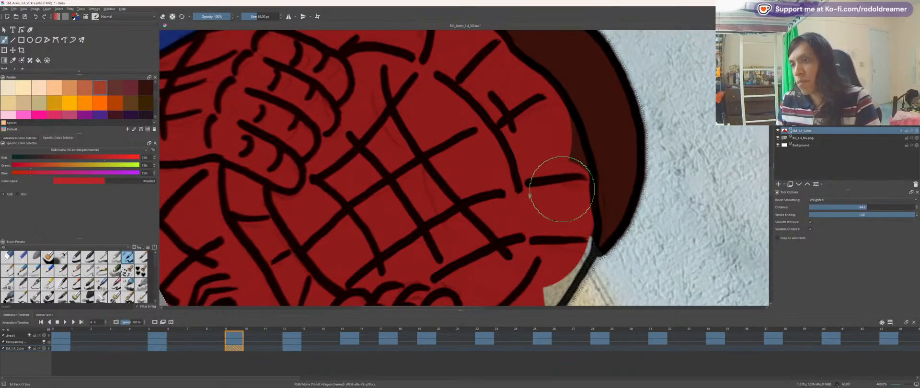
pyautogui.moveTo(554, 149)
pyautogui.mouseDown()
pyautogui.moveTo(489, 71)
pyautogui.moveTo(549, 245)
pyautogui.mouseUp()
pyautogui.moveTo(503, 222); pyautogui.dragTo(529, 144)
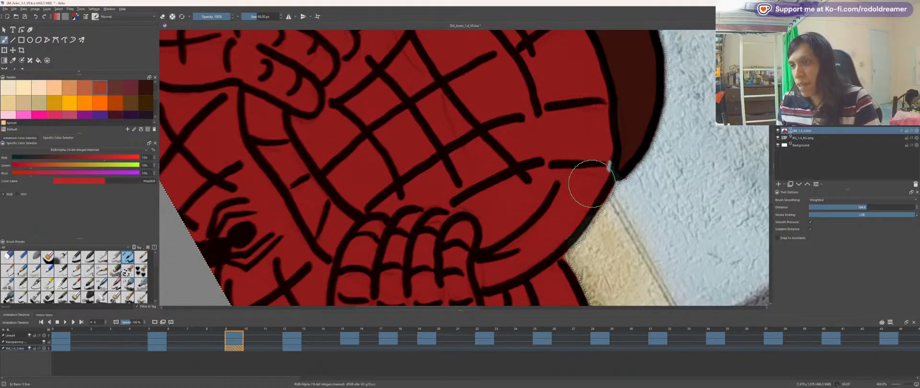
# Step: Reset the canvas rotation and advance the timeline to the next drawing at frame 12
pyautogui.press('5')
pyautogui.hotkey('ctrl', '-')
pyautogui.hotkey('ctrl', '-')
pyautogui.hotkey('ctrl', '-')
pyautogui.hotkey('ctrl', '-')
pyautogui.hotkey('ctrl', '-')
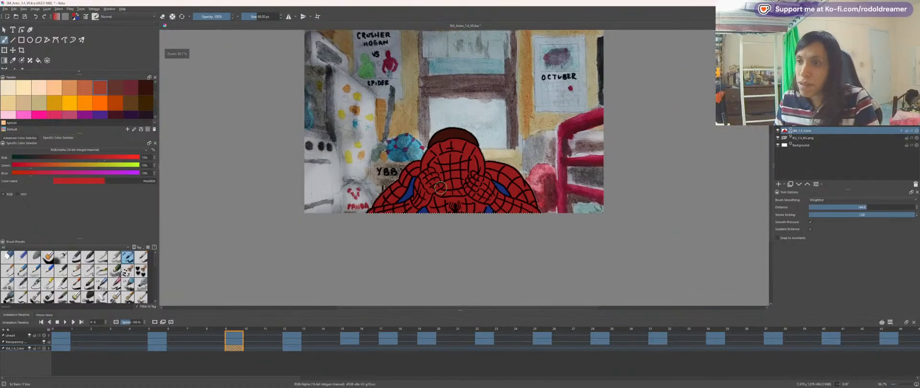
pyautogui.hotkey('ctrl', '+')
pyautogui.hotkey('ctrl', '+')
pyautogui.press('Right')
pyautogui.press('Right')
pyautogui.press('Right')
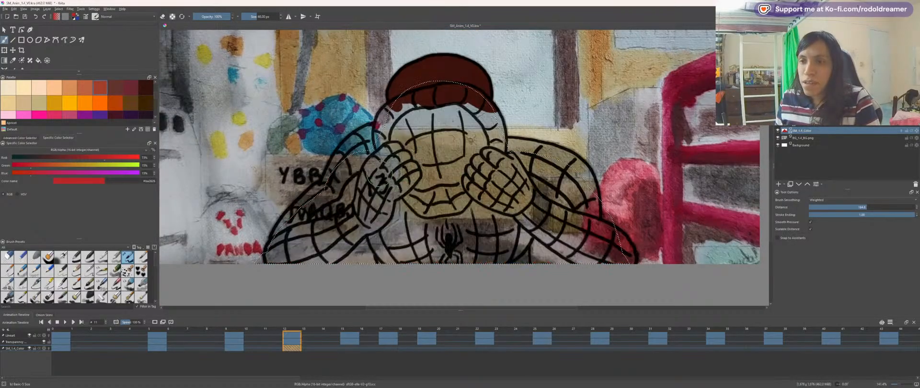
# Step: Select the empty area around the figure on the layer above, invert the selection and return to the SM_1.4_Color layer
pyautogui.press('w')
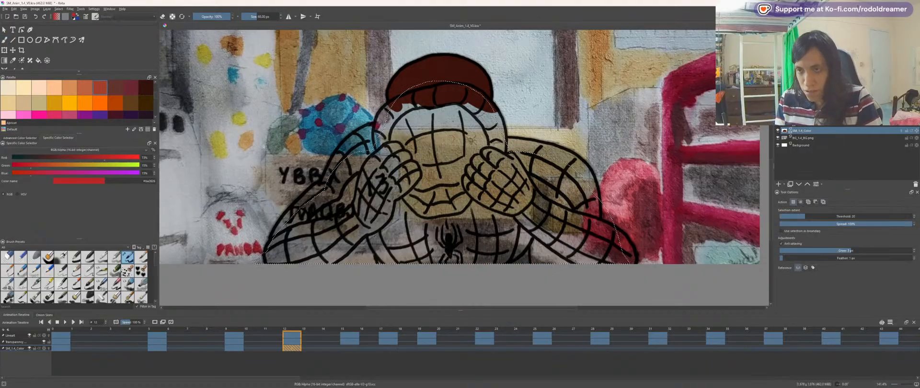
pyautogui.press('pageup')
pyautogui.click(284, 157)
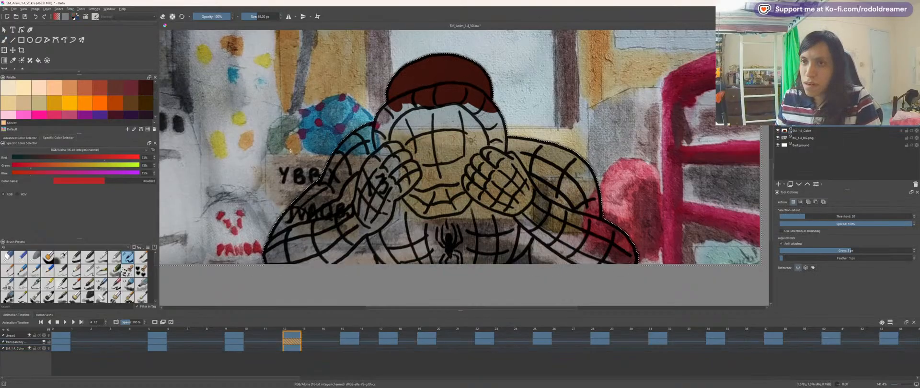
pyautogui.hotkey('ctrl', 'shift', 'i')
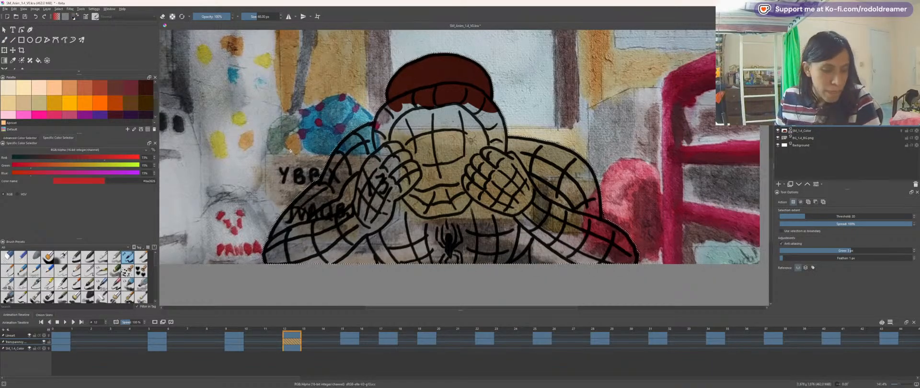
pyautogui.press('pagedown')
pyautogui.press('pagedown')
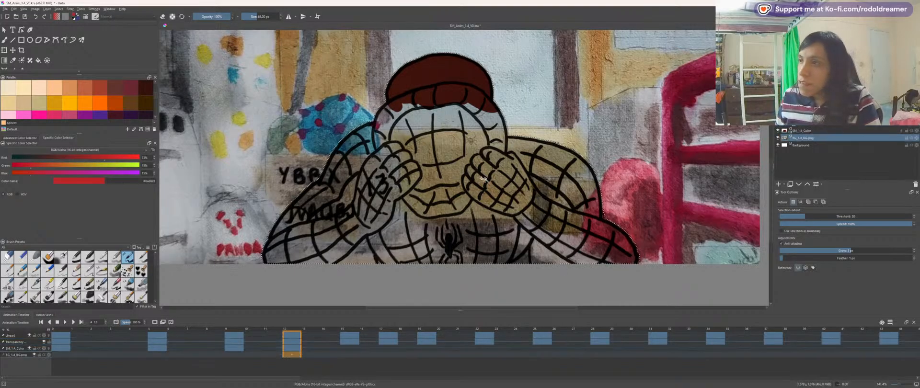
pyautogui.press('pageup')
# Step: Paint the bent arm beside the YBB lettering red with the brush inside the selection, redoing the first stroke
pyautogui.press('+')
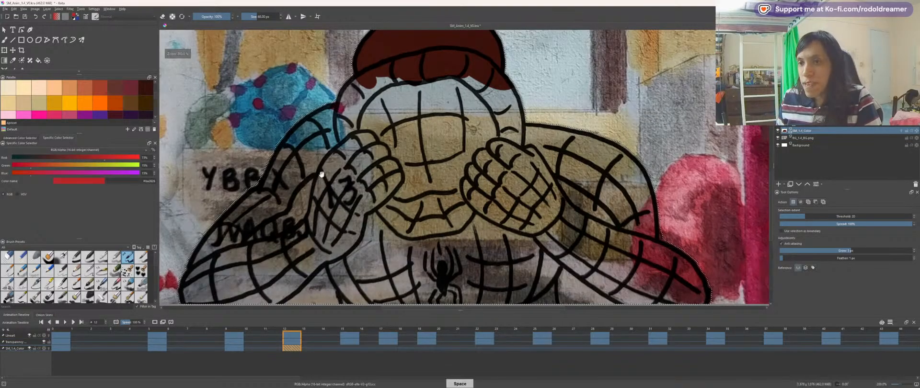
pyautogui.moveTo(322, 174); pyautogui.dragTo(431, 178)
pyautogui.press('b')
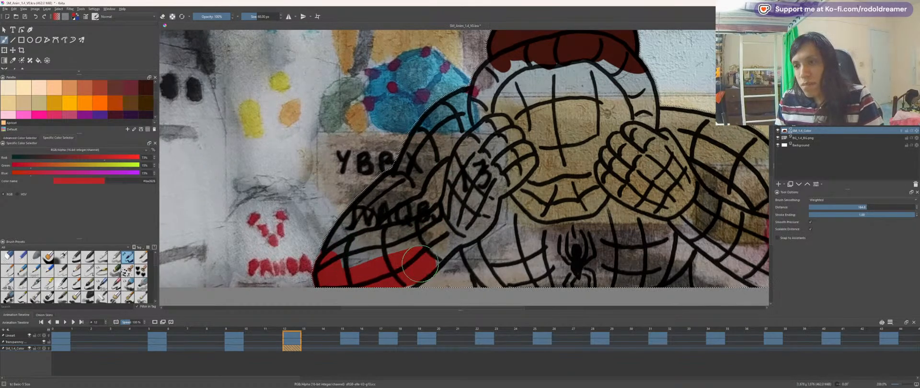
pyautogui.moveTo(420, 264)
pyautogui.mouseDown()
pyautogui.moveTo(470, 218)
pyautogui.moveTo(488, 259)
pyautogui.mouseUp()
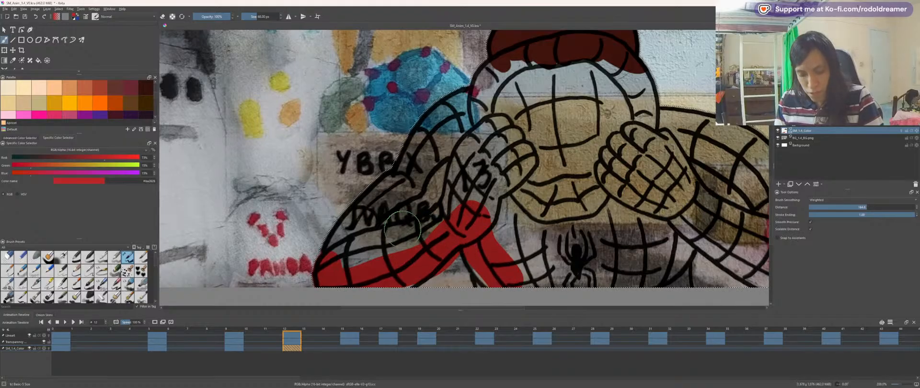
pyautogui.hotkey('ctrl', 'z')
pyautogui.moveTo(391, 264)
pyautogui.mouseDown()
pyautogui.moveTo(435, 234)
pyautogui.moveTo(460, 197)
pyautogui.mouseUp()
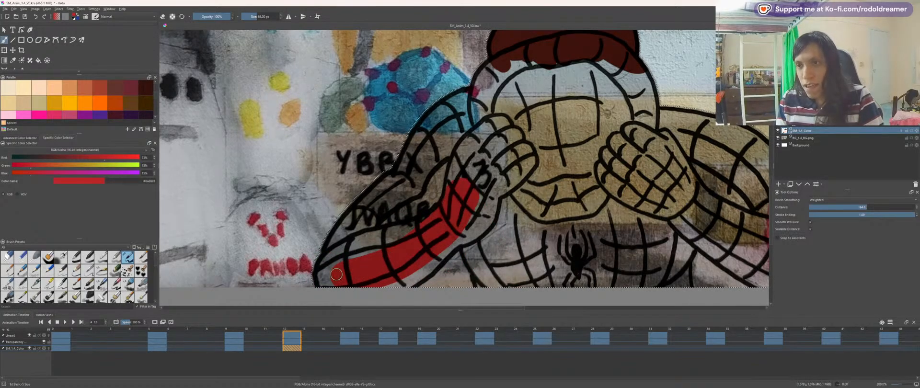
pyautogui.moveTo(337, 274)
pyautogui.mouseDown()
pyautogui.moveTo(368, 230)
pyautogui.moveTo(409, 201)
pyautogui.mouseUp()
# Step: Paint the raised hands, mask, chest, shoulders and the remaining arm red up to the side panels
pyautogui.moveTo(344, 255)
pyautogui.mouseDown()
pyautogui.moveTo(405, 196)
pyautogui.moveTo(411, 233)
pyautogui.moveTo(443, 147)
pyautogui.moveTo(461, 128)
pyautogui.moveTo(497, 104)
pyautogui.moveTo(581, 80)
pyautogui.moveTo(632, 113)
pyautogui.moveTo(618, 155)
pyautogui.moveTo(519, 192)
pyautogui.moveTo(556, 116)
pyautogui.moveTo(599, 183)
pyautogui.moveTo(481, 167)
pyautogui.moveTo(470, 193)
pyautogui.moveTo(451, 147)
pyautogui.moveTo(494, 209)
pyautogui.moveTo(492, 229)
pyautogui.moveTo(515, 273)
pyautogui.mouseUp()
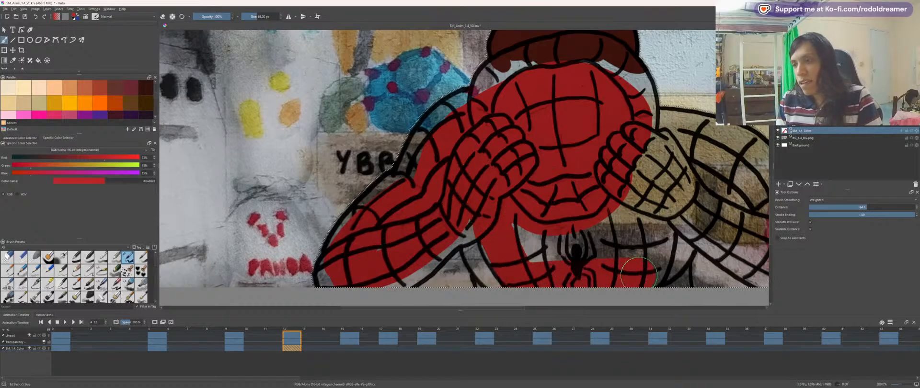
pyautogui.moveTo(646, 272)
pyautogui.mouseDown()
pyautogui.moveTo(653, 220)
pyautogui.moveTo(633, 188)
pyautogui.moveTo(530, 215)
pyautogui.mouseUp()
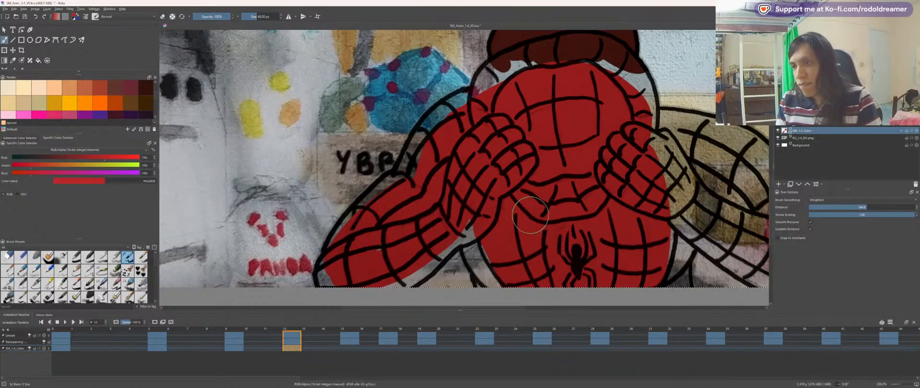
pyautogui.moveTo(629, 191)
pyautogui.mouseDown()
pyautogui.moveTo(497, 158)
pyautogui.moveTo(536, 196)
pyautogui.moveTo(605, 234)
pyautogui.moveTo(627, 220)
pyautogui.moveTo(483, 135)
pyautogui.moveTo(455, 104)
pyautogui.moveTo(499, 102)
pyautogui.moveTo(599, 156)
pyautogui.moveTo(579, 120)
pyautogui.moveTo(505, 96)
pyautogui.moveTo(582, 131)
pyautogui.moveTo(501, 107)
pyautogui.mouseUp()
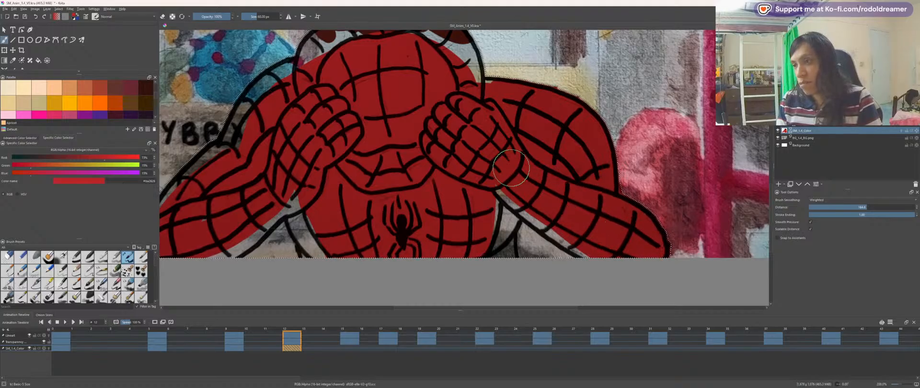
pyautogui.moveTo(502, 171); pyautogui.dragTo(434, 135)
# Step: Fill the unpainted strip along the forearm's lower outline beside the chest with red
pyautogui.scroll(3, 434, 144)
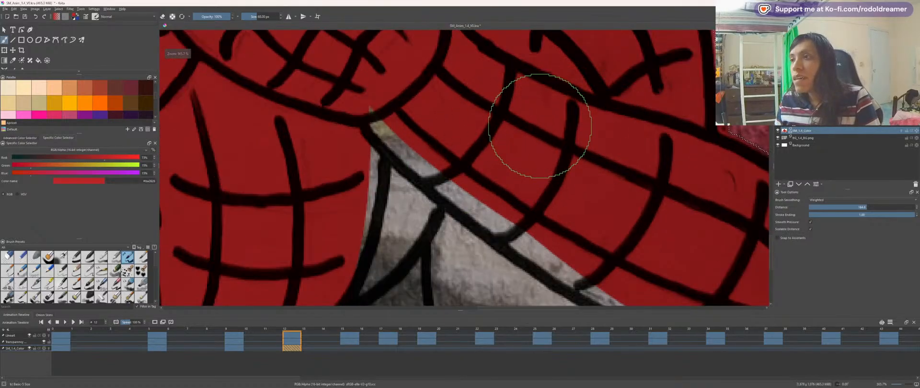
pyautogui.scroll(-1, 424, 139)
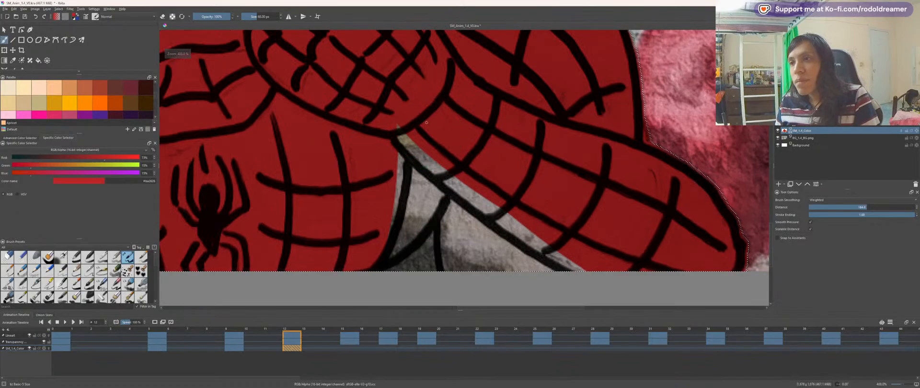
pyautogui.moveTo(401, 115); pyautogui.dragTo(522, 214)
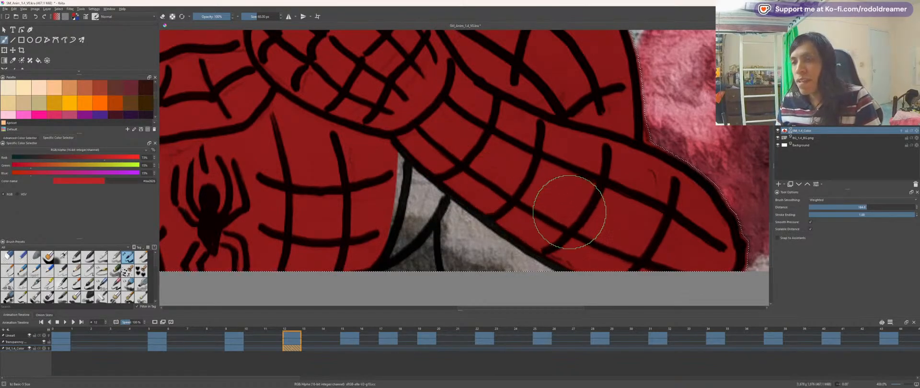
# Step: Rotate the canvas and extend the red to the chest's side outline near the forearm
pyautogui.press('space')
pyautogui.moveTo(349, 144); pyautogui.dragTo(526, 145)
pyautogui.press('4')
pyautogui.press('4')
pyautogui.press('4')
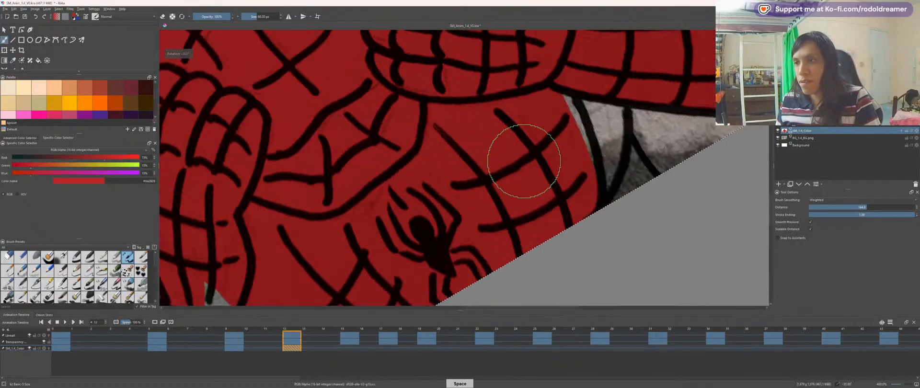
pyautogui.press('space')
pyautogui.moveTo(433, 149); pyautogui.dragTo(356, 239)
pyautogui.press('4')
pyautogui.press('4')
pyautogui.press('+')
pyautogui.press('+')
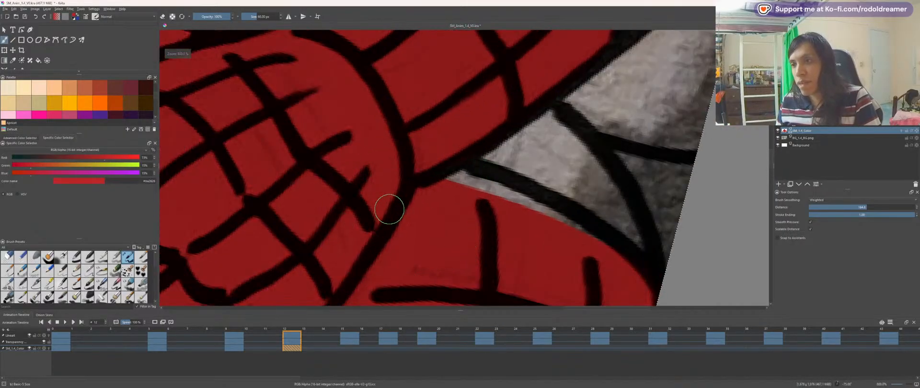
pyautogui.moveTo(476, 224)
pyautogui.mouseDown()
pyautogui.moveTo(460, 203)
pyautogui.moveTo(548, 242)
pyautogui.moveTo(572, 268)
pyautogui.mouseUp()
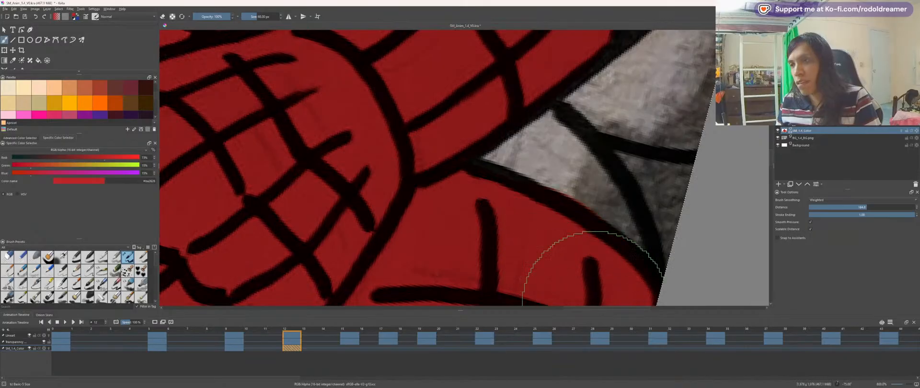
# Step: Switch to blue, shrink the brush and fill the triangular side panel between the chest and forearm
pyautogui.press('x')
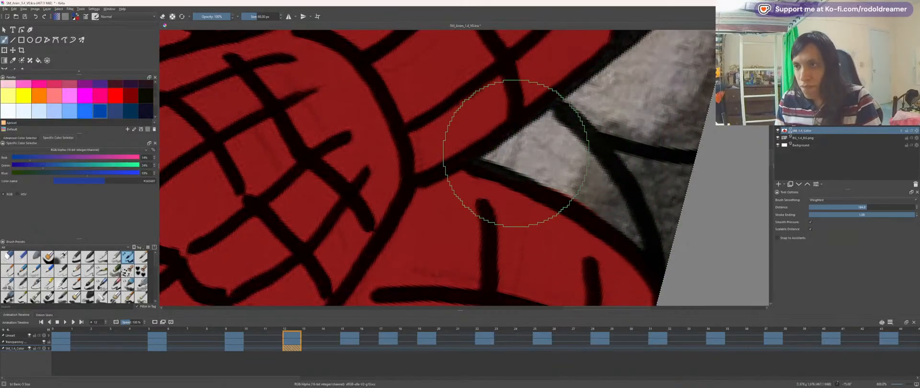
pyautogui.press('[')
pyautogui.press('[')
pyautogui.press('[')
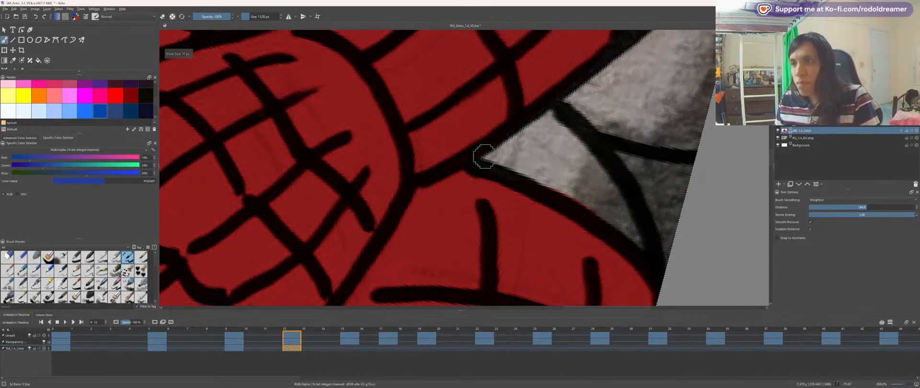
pyautogui.moveTo(484, 156)
pyautogui.mouseDown()
pyautogui.moveTo(545, 117)
pyautogui.moveTo(617, 208)
pyautogui.mouseUp()
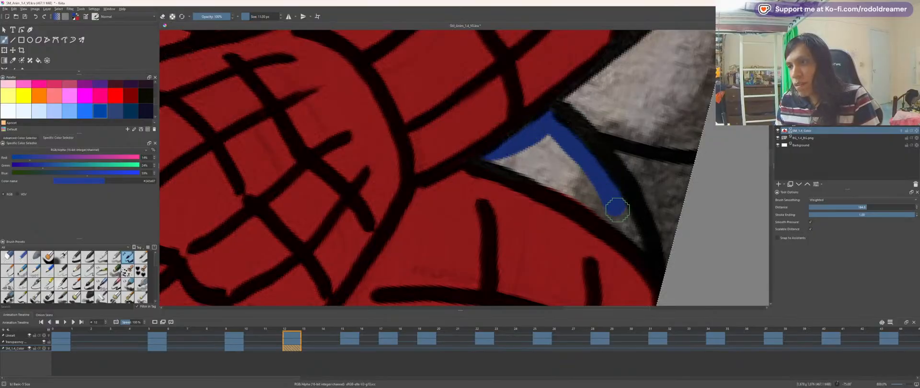
pyautogui.moveTo(635, 244)
pyautogui.mouseDown()
pyautogui.moveTo(486, 164)
pyautogui.moveTo(557, 136)
pyautogui.moveTo(598, 203)
pyautogui.moveTo(526, 170)
pyautogui.moveTo(572, 184)
pyautogui.mouseUp()
pyautogui.scroll(-4, 536, 179)
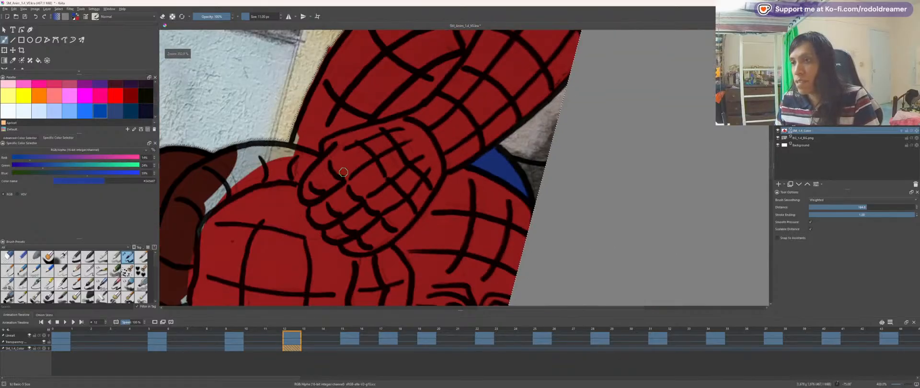
# Step: Paint the small neighbouring panel at the canvas edge blue and reset the canvas rotation
pyautogui.scroll(4, 586, 165)
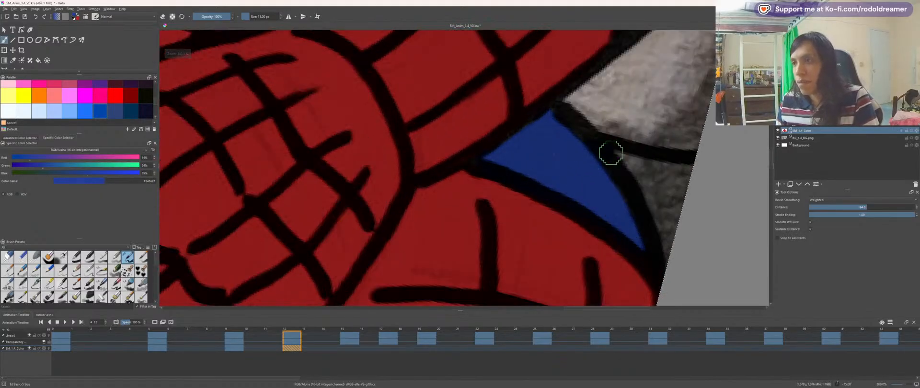
pyautogui.moveTo(610, 151); pyautogui.dragTo(689, 163)
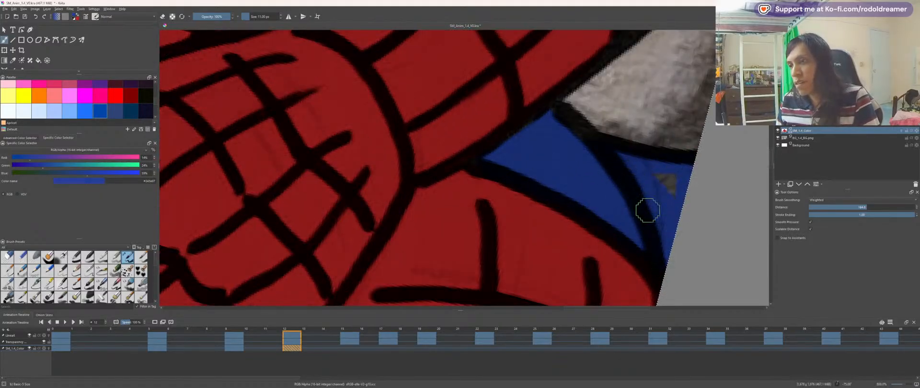
pyautogui.press('5')
pyautogui.scroll(-3, 602, 193)
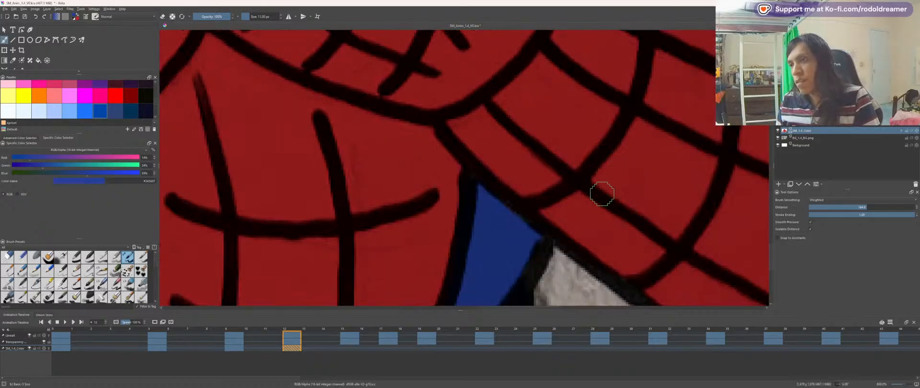
# Step: Paint the side panel between the chest and the opposite forearm blue, down to the canvas edge
pyautogui.press('space')
pyautogui.moveTo(399, 205); pyautogui.dragTo(580, 183)
pyautogui.press('4')
pyautogui.press('4')
pyautogui.press('+')
pyautogui.press('+')
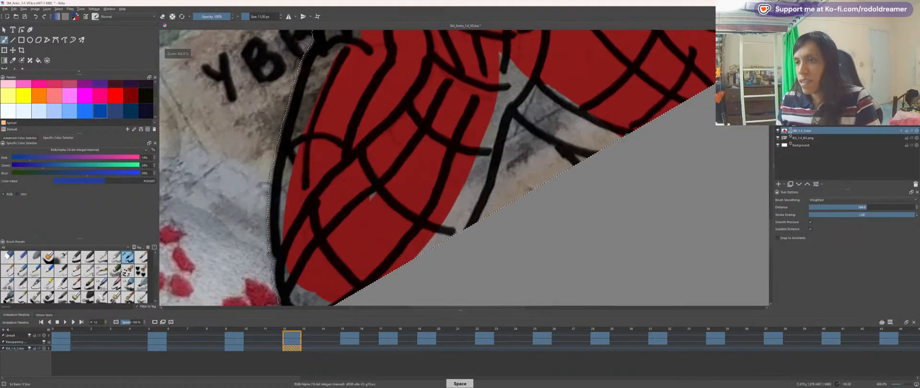
pyautogui.press('space')
pyautogui.moveTo(573, 123); pyautogui.dragTo(503, 165)
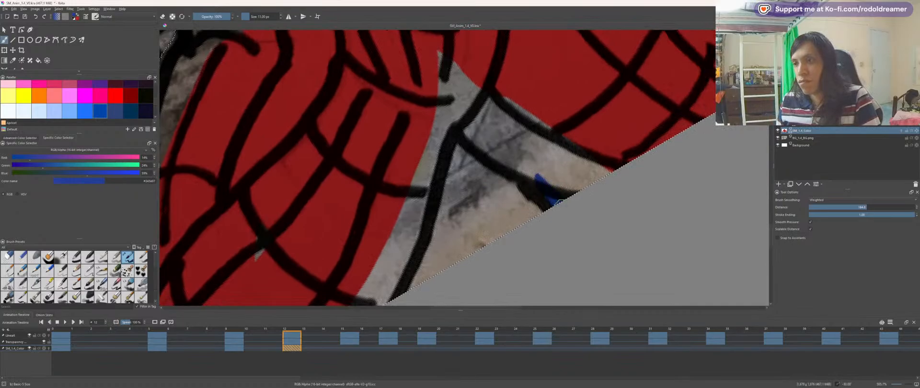
pyautogui.moveTo(559, 202); pyautogui.dragTo(490, 139)
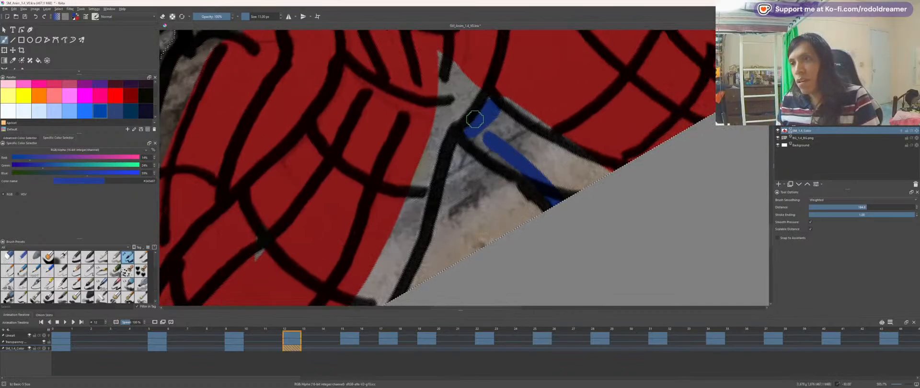
pyautogui.moveTo(573, 160); pyautogui.dragTo(516, 123)
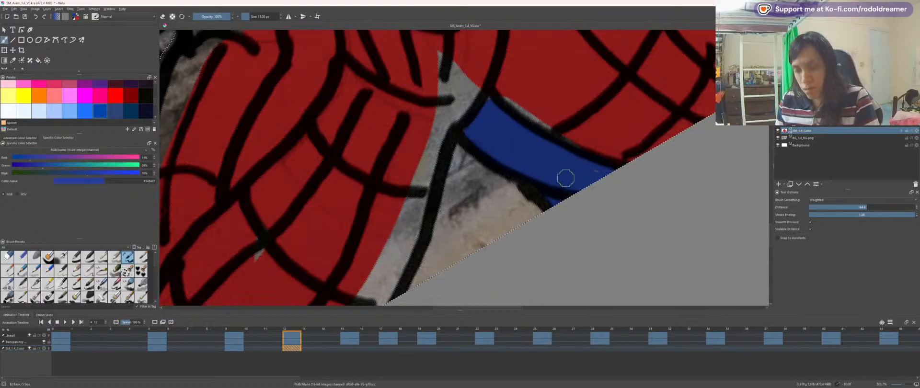
# Step: Sample the suit red, enlarge the brush and fill the gap beside the wrist and along the forearm's lower outline
pyautogui.keyDown('ctrl'); pyautogui.click(493, 91); pyautogui.keyUp('ctrl')
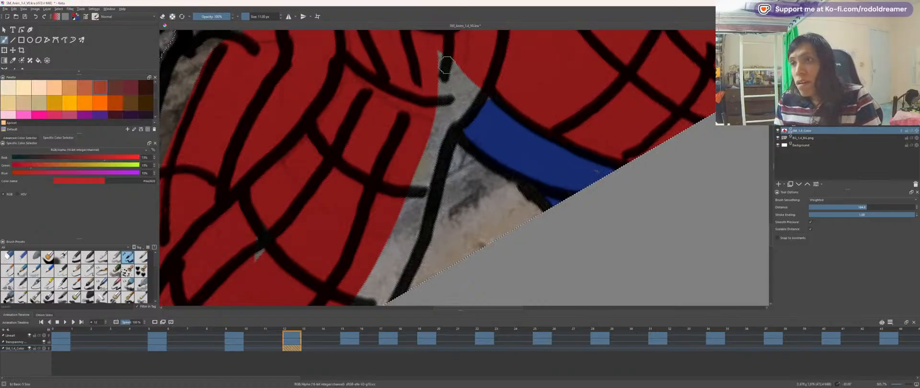
pyautogui.moveTo(371, 86); pyautogui.dragTo(421, 151)
pyautogui.press(']')
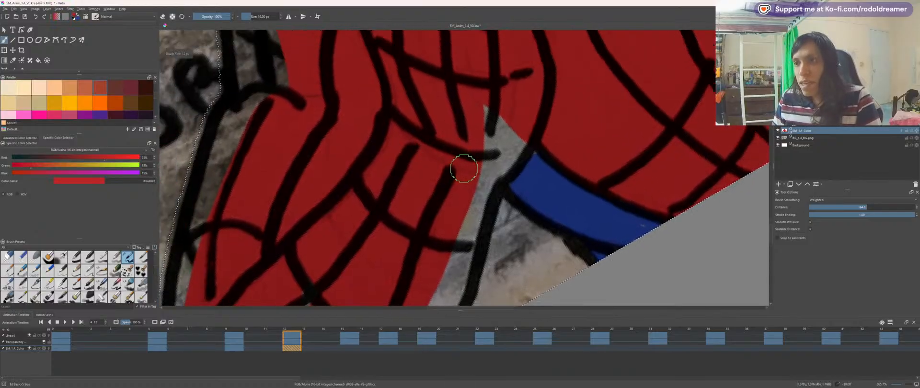
pyautogui.moveTo(464, 183)
pyautogui.mouseDown()
pyautogui.moveTo(509, 145)
pyautogui.moveTo(511, 95)
pyautogui.moveTo(482, 167)
pyautogui.moveTo(507, 142)
pyautogui.mouseUp()
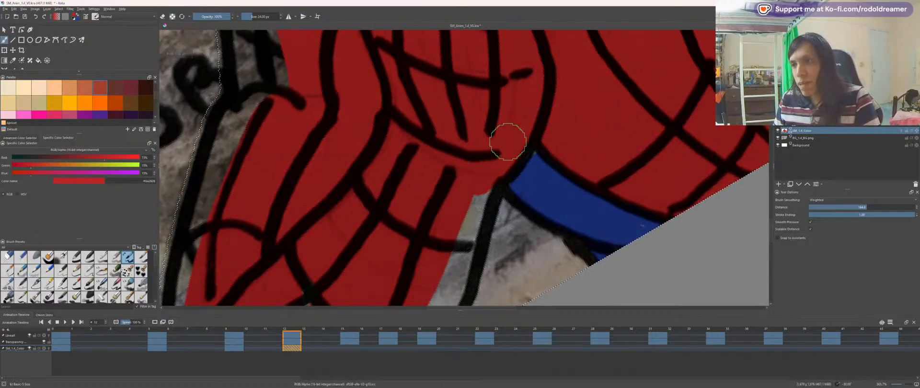
pyautogui.moveTo(401, 189)
pyautogui.mouseDown()
pyautogui.moveTo(447, 107)
pyautogui.moveTo(454, 143)
pyautogui.moveTo(441, 153)
pyautogui.moveTo(465, 196)
pyautogui.mouseUp()
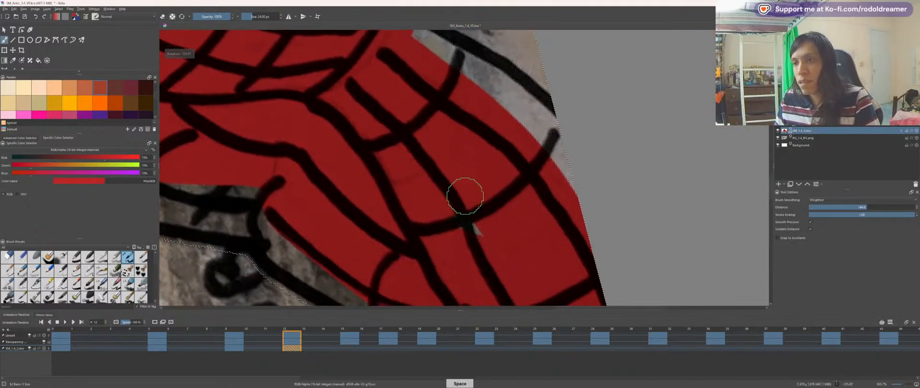
pyautogui.moveTo(409, 159)
pyautogui.mouseDown()
pyautogui.moveTo(407, 181)
pyautogui.moveTo(365, 245)
pyautogui.mouseUp()
pyautogui.moveTo(361, 108)
pyautogui.mouseDown()
pyautogui.moveTo(438, 163)
pyautogui.moveTo(502, 228)
pyautogui.moveTo(523, 270)
pyautogui.mouseUp()
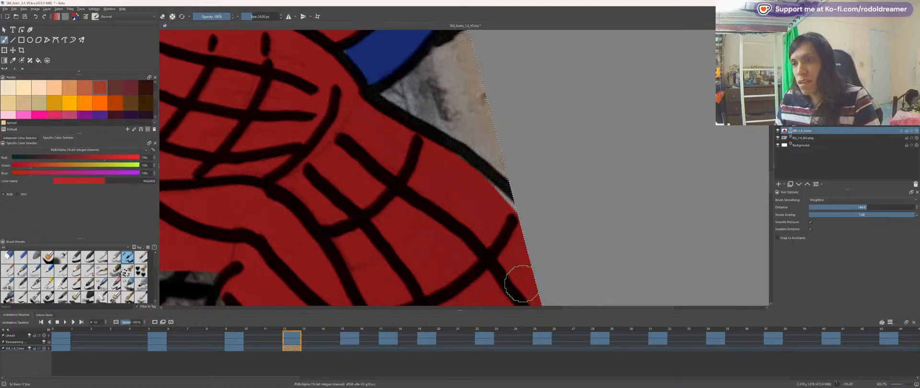
pyautogui.moveTo(510, 204); pyautogui.dragTo(455, 175)
pyautogui.press('5')
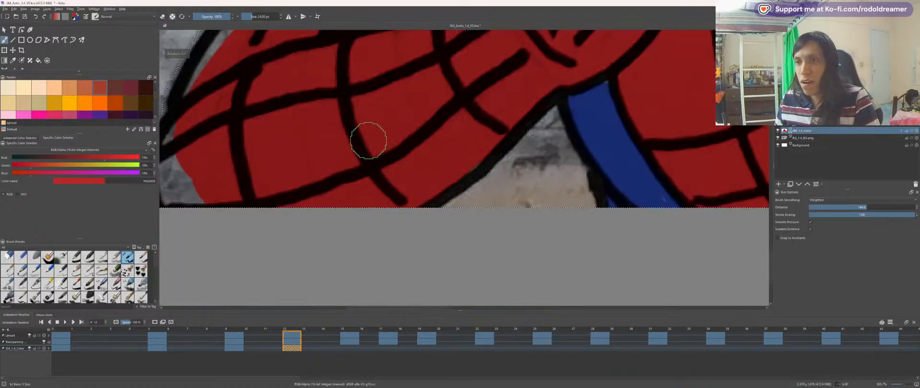
# Step: Rotate the canvas and fill the unpainted tip of the elbow at the canvas edge with red
pyautogui.press('-')
pyautogui.press('-')
pyautogui.press('-')
pyautogui.moveTo(389, 173); pyautogui.dragTo(467, 237)
pyautogui.press('6')
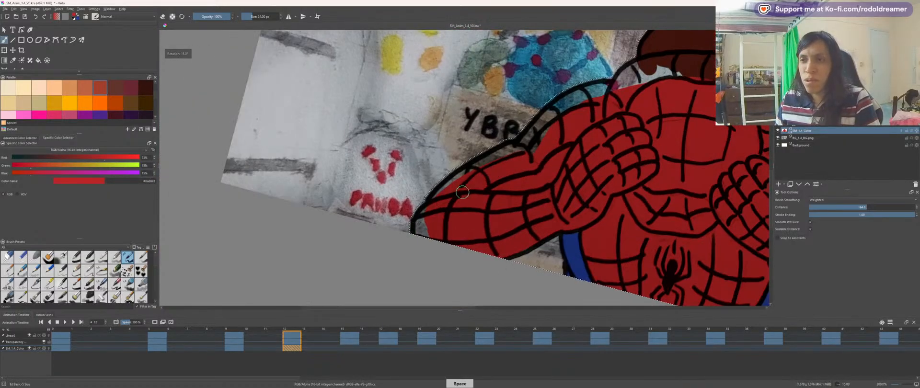
pyautogui.press('6')
pyautogui.press('6')
pyautogui.press('6')
pyautogui.press('6')
pyautogui.press('6')
pyautogui.press('6')
pyautogui.moveTo(436, 150); pyautogui.dragTo(457, 235)
pyautogui.press('+')
pyautogui.press('+')
pyautogui.press('+')
pyautogui.moveTo(374, 246); pyautogui.dragTo(462, 125)
pyautogui.press('+')
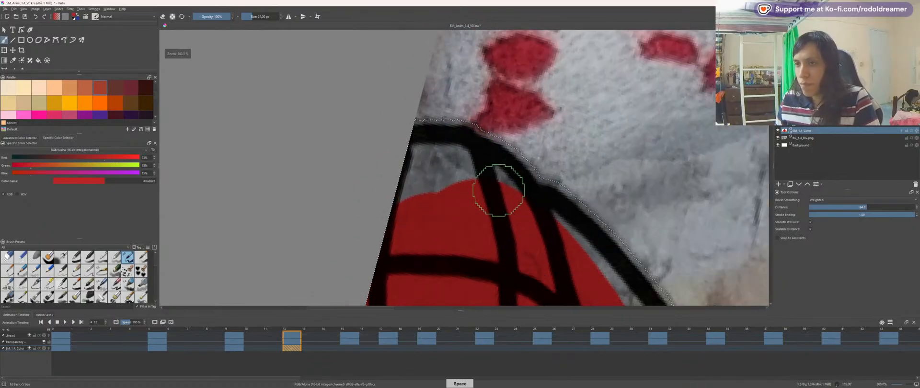
pyautogui.moveTo(408, 197); pyautogui.dragTo(427, 149)
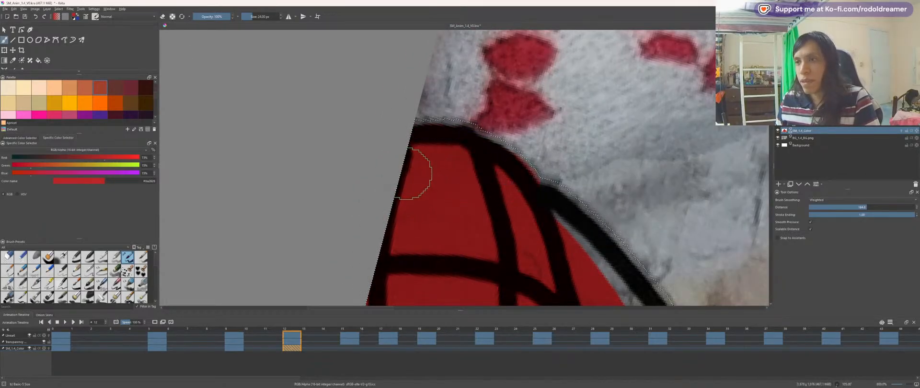
# Step: Extend the red along the forearm's outer outline and up the upper arm to the shoulder
pyautogui.moveTo(525, 227); pyautogui.dragTo(438, 139)
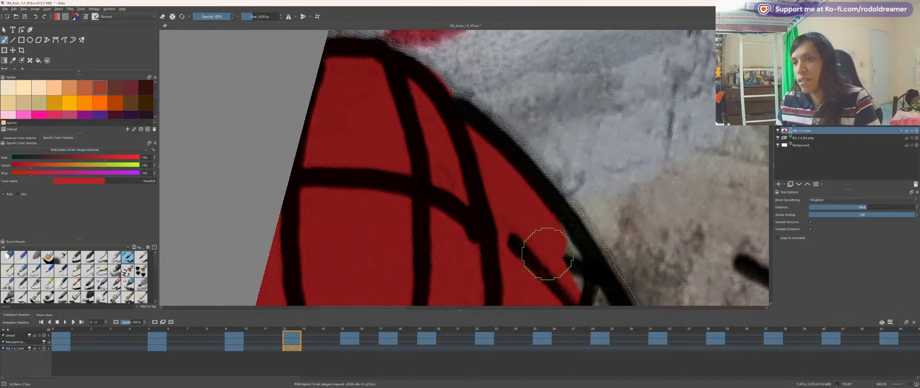
pyautogui.press('4')
pyautogui.press('4')
pyautogui.moveTo(518, 220); pyautogui.dragTo(382, 167)
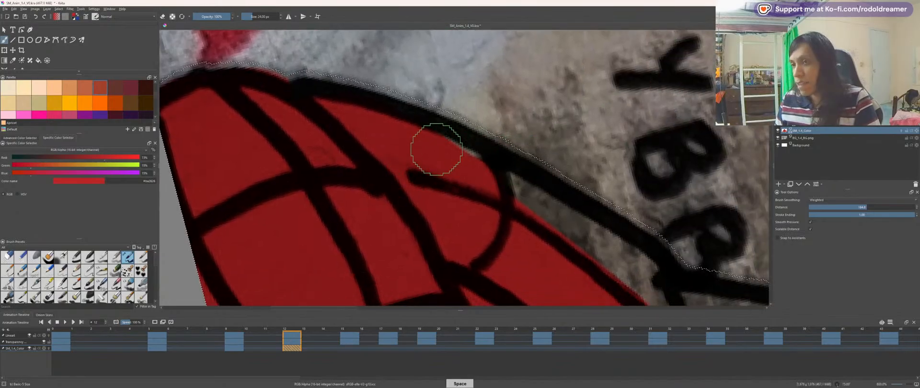
pyautogui.press('-')
pyautogui.moveTo(650, 281)
pyautogui.mouseDown()
pyautogui.moveTo(466, 161)
pyautogui.moveTo(478, 181)
pyautogui.moveTo(657, 205)
pyautogui.moveTo(729, 266)
pyautogui.moveTo(724, 237)
pyautogui.moveTo(623, 169)
pyautogui.moveTo(454, 132)
pyautogui.mouseUp()
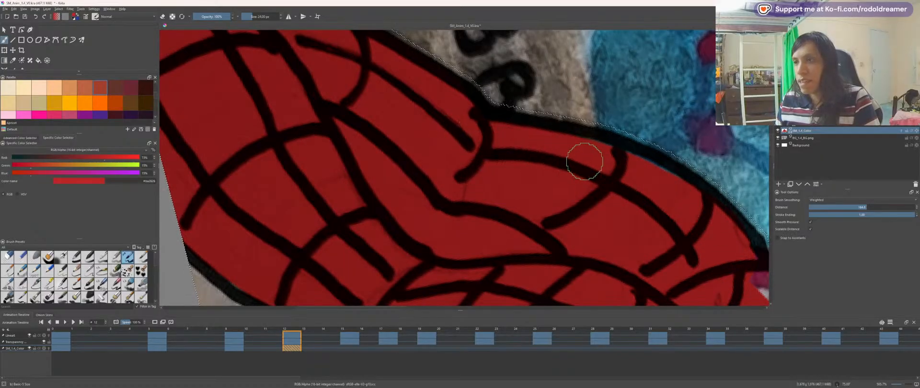
pyautogui.moveTo(604, 225); pyautogui.dragTo(427, 123)
pyautogui.moveTo(341, 149); pyautogui.dragTo(546, 208)
pyautogui.scroll(-1, 489, 196)
pyautogui.scroll(1, 501, 148)
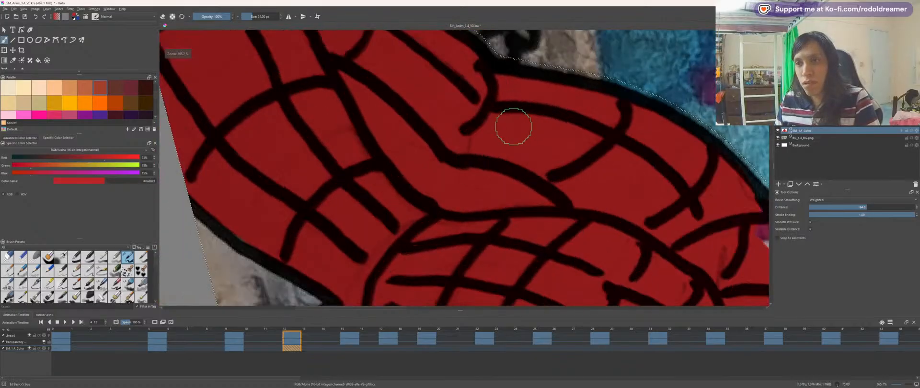
# Step: Swap to blue and fill the wedge-shaped panel between the forearm and the upper arm
pyautogui.scroll(1, 508, 134)
pyautogui.press('x')
pyautogui.moveTo(363, 166); pyautogui.dragTo(471, 223)
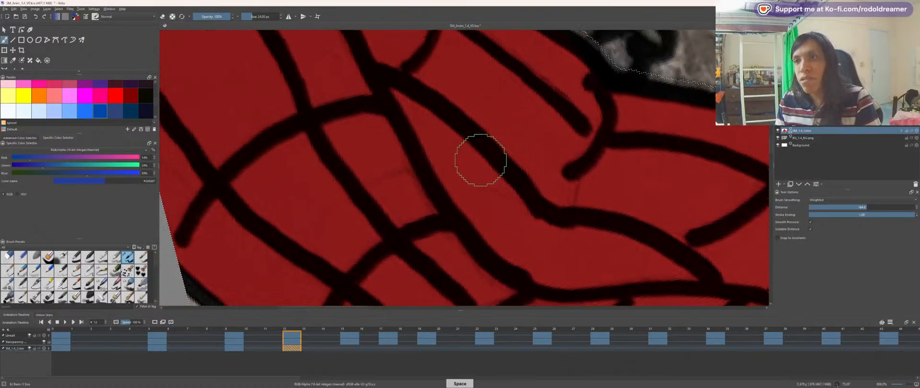
pyautogui.moveTo(409, 100); pyautogui.dragTo(417, 109)
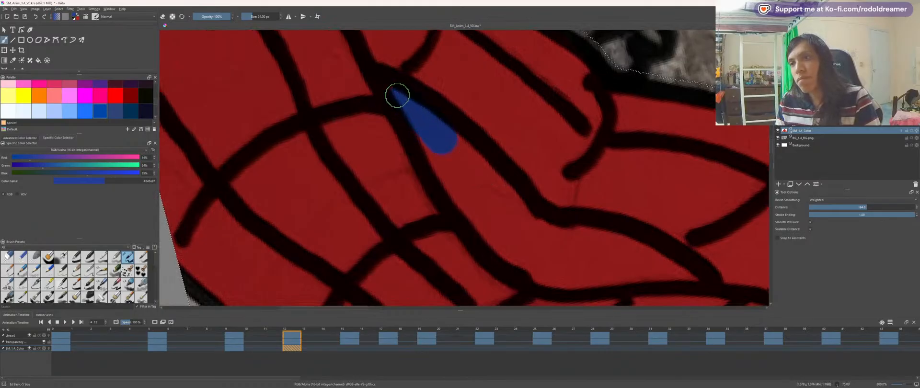
pyautogui.moveTo(463, 203)
pyautogui.mouseDown()
pyautogui.moveTo(511, 247)
pyautogui.moveTo(567, 263)
pyautogui.moveTo(554, 265)
pyautogui.moveTo(526, 207)
pyautogui.moveTo(468, 158)
pyautogui.moveTo(512, 161)
pyautogui.moveTo(559, 191)
pyautogui.moveTo(501, 212)
pyautogui.mouseUp()
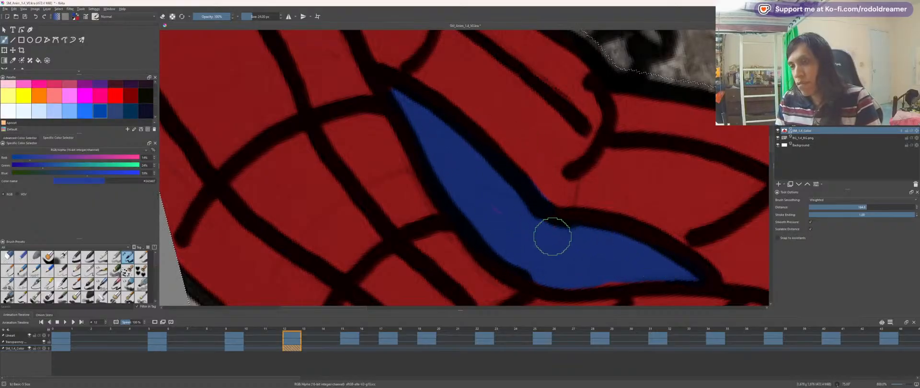
pyautogui.scroll(-3, 518, 209)
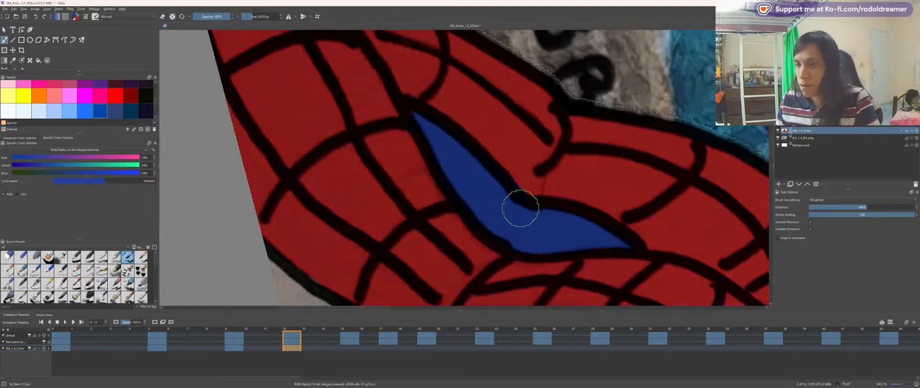
# Step: Reset the canvas rotation and paint the narrow panel between the other forearm and upper arm blue
pyautogui.press('space')
pyautogui.moveTo(479, 211); pyautogui.dragTo(407, 82)
pyautogui.scroll(-2, 427, 163)
pyautogui.moveTo(445, 245); pyautogui.dragTo(446, 141)
pyautogui.press('4')
pyautogui.press('4')
pyautogui.press('4')
pyautogui.press('space')
pyautogui.press('5')
pyautogui.scroll(4, 470, 150)
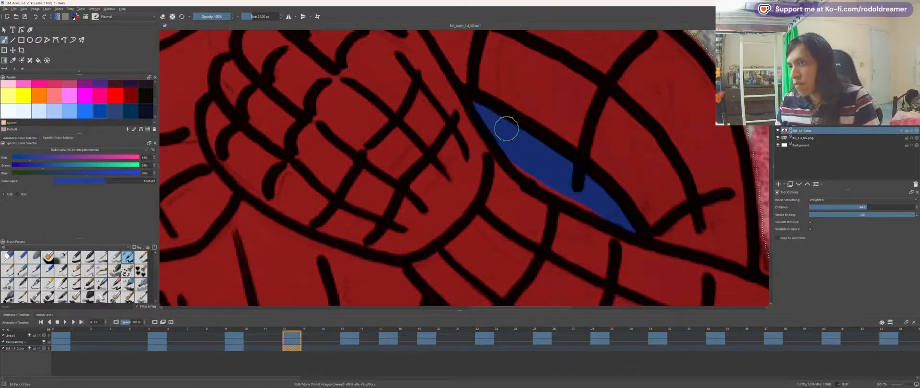
pyautogui.scroll(-3, 598, 202)
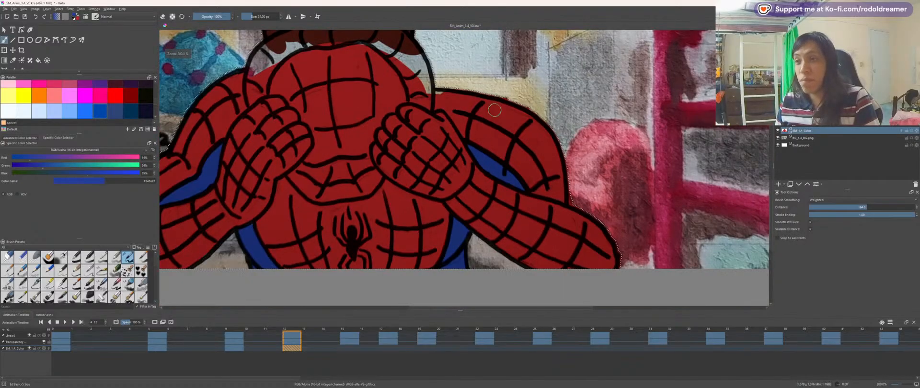
# Step: Sample the suit red, enlarge the brush and paint the band along the mask's top edge, covering the brown spill
pyautogui.moveTo(325, 118); pyautogui.dragTo(525, 213)
pyautogui.scroll(2, 508, 149)
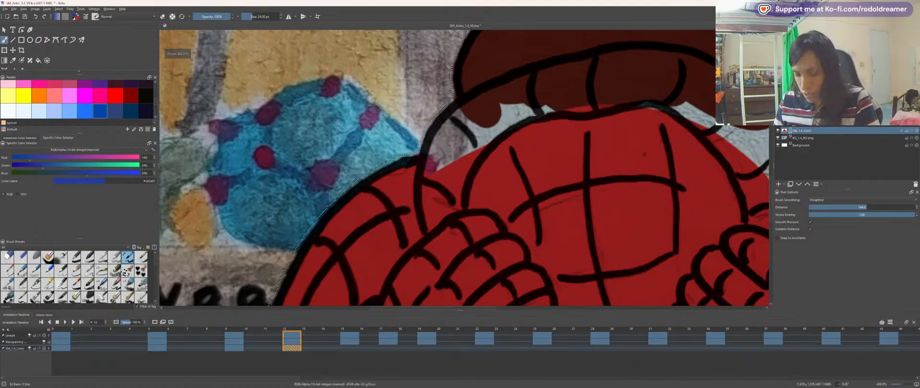
pyautogui.keyDown('ctrl'); pyautogui.click(621, 124); pyautogui.keyUp('ctrl')
pyautogui.moveTo(621, 124); pyautogui.dragTo(435, 148)
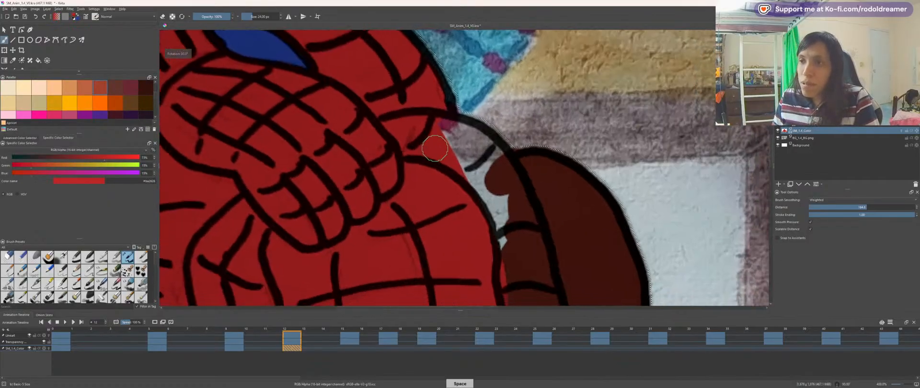
pyautogui.scroll(1, 435, 148)
pyautogui.press(']')
pyautogui.moveTo(465, 201)
pyautogui.mouseDown()
pyautogui.moveTo(494, 267)
pyautogui.moveTo(411, 123)
pyautogui.moveTo(476, 195)
pyautogui.moveTo(475, 166)
pyautogui.moveTo(493, 175)
pyautogui.moveTo(519, 287)
pyautogui.moveTo(426, 159)
pyautogui.moveTo(497, 185)
pyautogui.mouseUp()
pyautogui.press(']')
pyautogui.press(']')
pyautogui.press(']')
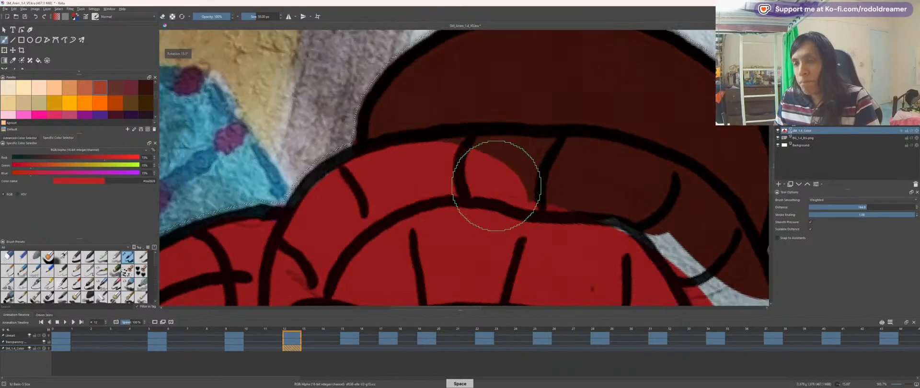
pyautogui.moveTo(461, 161)
pyautogui.mouseDown()
pyautogui.moveTo(616, 175)
pyautogui.moveTo(666, 230)
pyautogui.mouseUp()
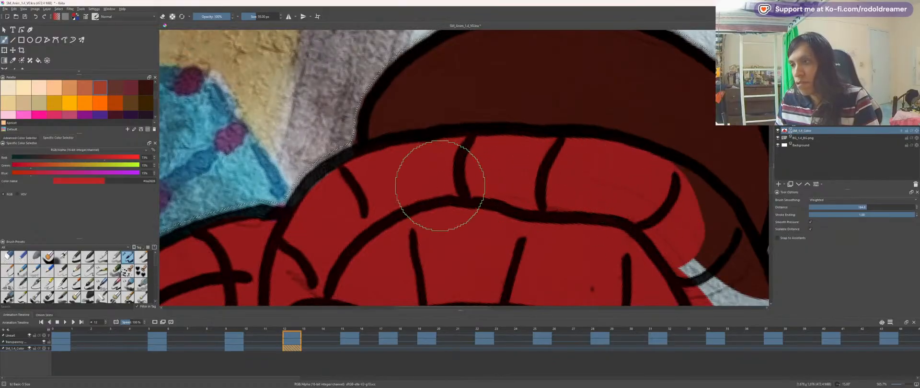
# Step: Continue the red band around the other side of the head down to the shoulder
pyautogui.moveTo(525, 211); pyautogui.dragTo(393, 177)
pyautogui.press('4')
pyautogui.press('4')
pyautogui.moveTo(603, 200); pyautogui.dragTo(474, 193)
pyautogui.moveTo(436, 176)
pyautogui.mouseDown()
pyautogui.moveTo(555, 287)
pyautogui.moveTo(618, 269)
pyautogui.mouseUp()
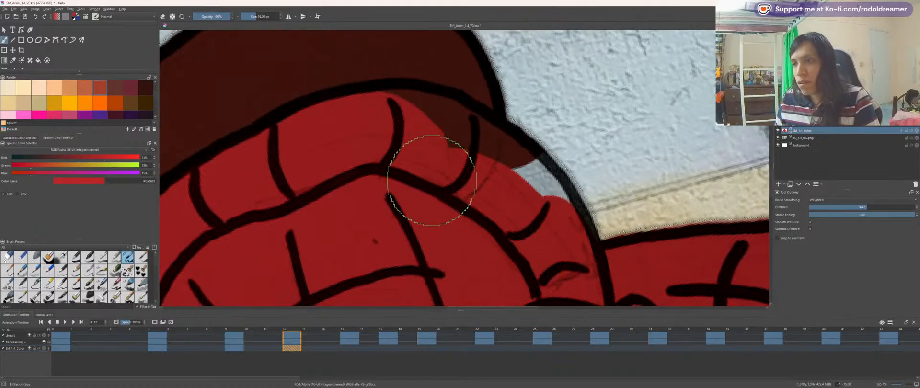
pyautogui.moveTo(347, 137)
pyautogui.mouseDown()
pyautogui.moveTo(419, 127)
pyautogui.moveTo(389, 113)
pyautogui.moveTo(468, 143)
pyautogui.moveTo(530, 200)
pyautogui.mouseUp()
# Step: Check the whole coloured figure against the adjacent frame and clear the outline selection
pyautogui.scroll(-5, 358, 220)
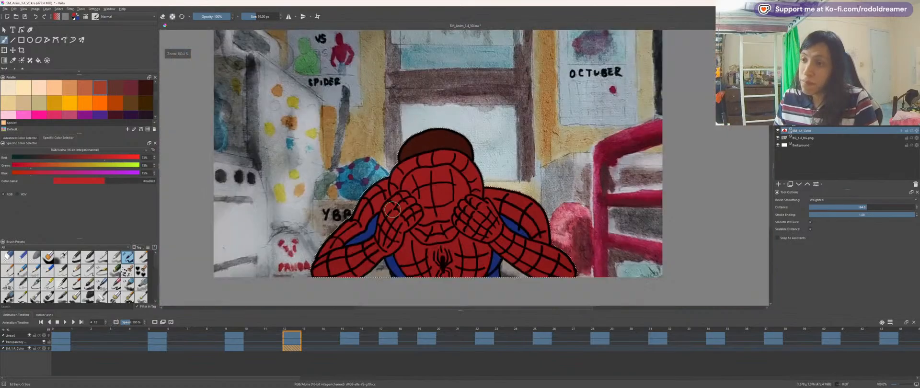
pyautogui.moveTo(430, 214); pyautogui.dragTo(552, 184)
pyautogui.scroll(2, 611, 191)
pyautogui.moveTo(611, 192); pyautogui.dragTo(449, 179)
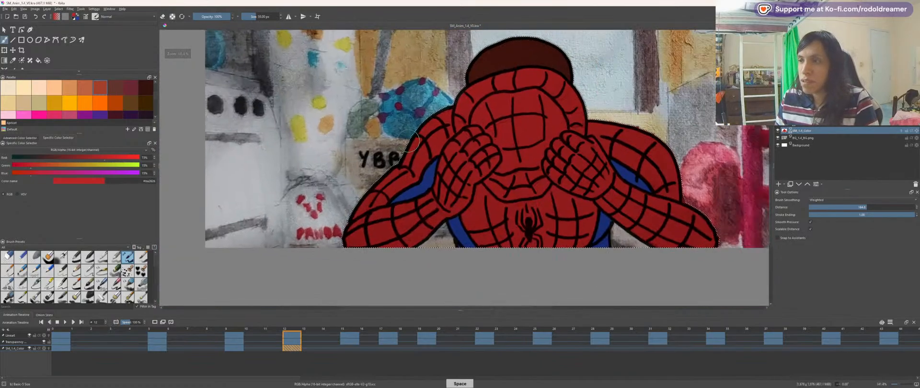
pyautogui.press('Left')
pyautogui.press('Right')
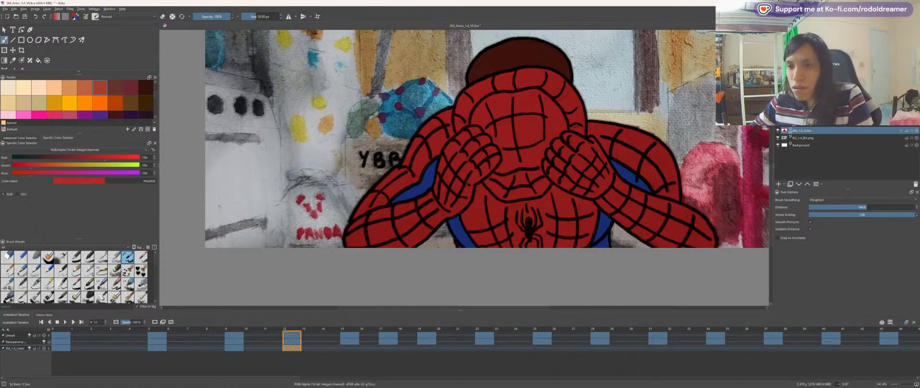
# Step: Label the frame 12 keyframe of the SM_1.4_Color layer green in the timeline
pyautogui.rightClick(297, 350)
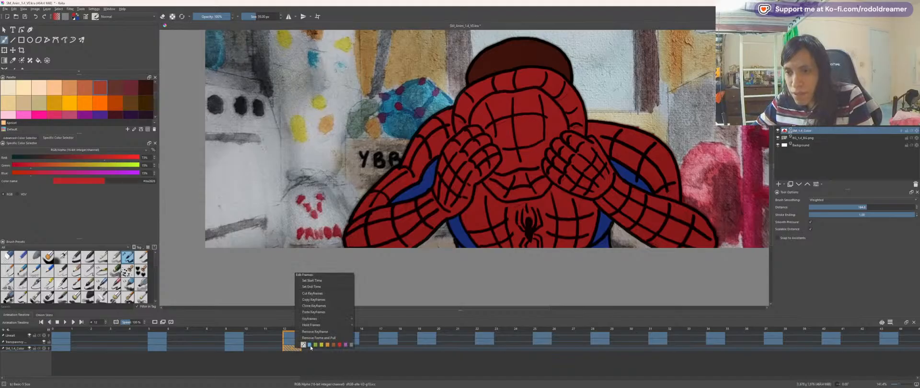
pyautogui.click(310, 345)
pyautogui.rightClick(297, 348)
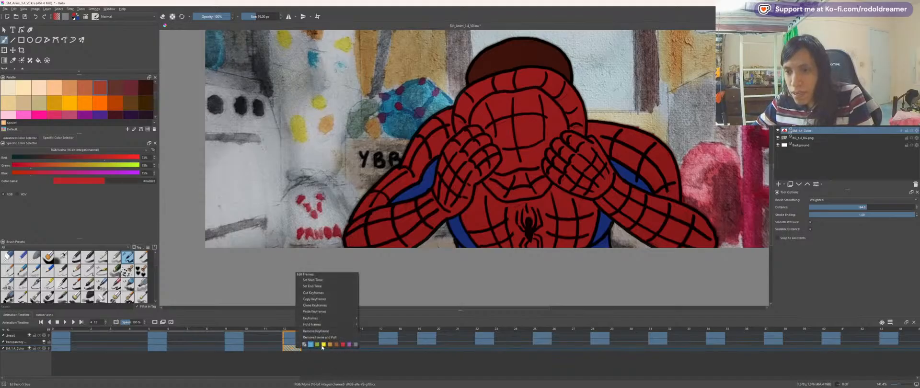
pyautogui.click(316, 346)
# Step: Go to frame 15 and step back through the coloured frames to frame 5 to review the animation
pyautogui.click(349, 348)
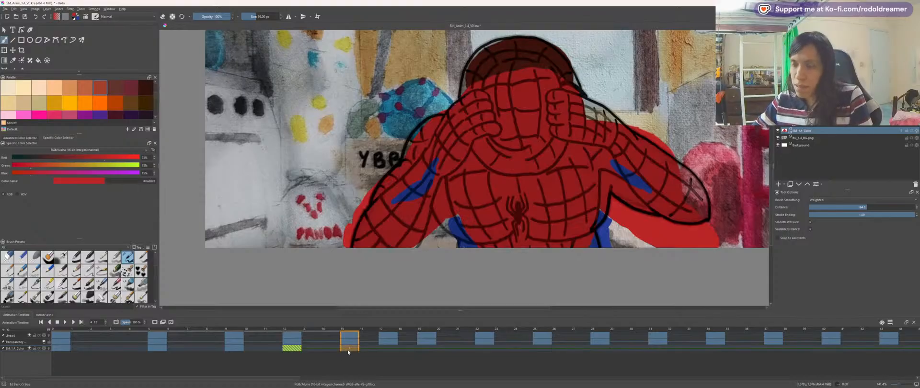
pyautogui.press('Left')
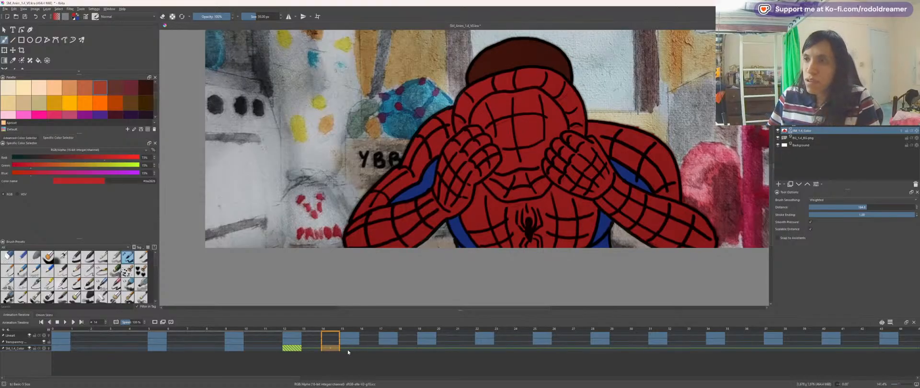
pyautogui.press('Left')
pyautogui.press('Left')
pyautogui.press('Left')
pyautogui.press('Left')
pyautogui.press('Left')
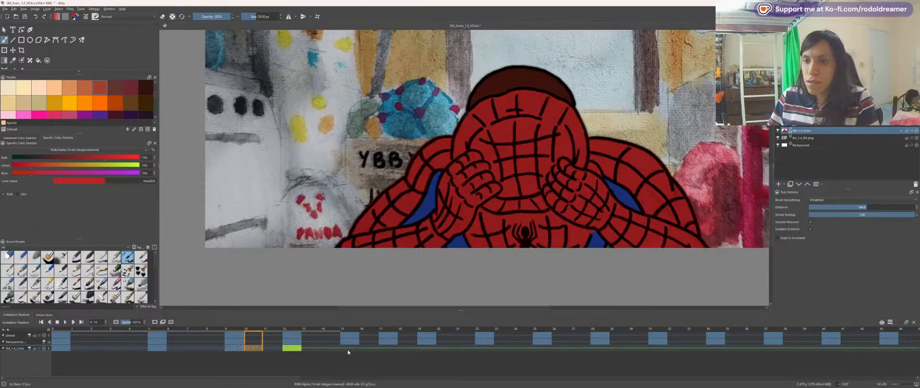
pyautogui.press('Left')
pyautogui.press('Left')
pyautogui.press('Left')
pyautogui.press('Left')
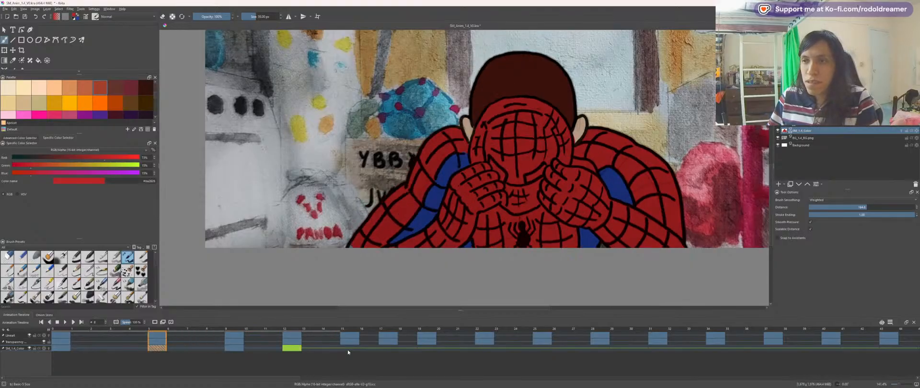
# Step: Mark the color layer's keyframe at frame 9 with the green label
pyautogui.press('Right')
pyautogui.press('Right')
pyautogui.press('Right')
pyautogui.press('Right')
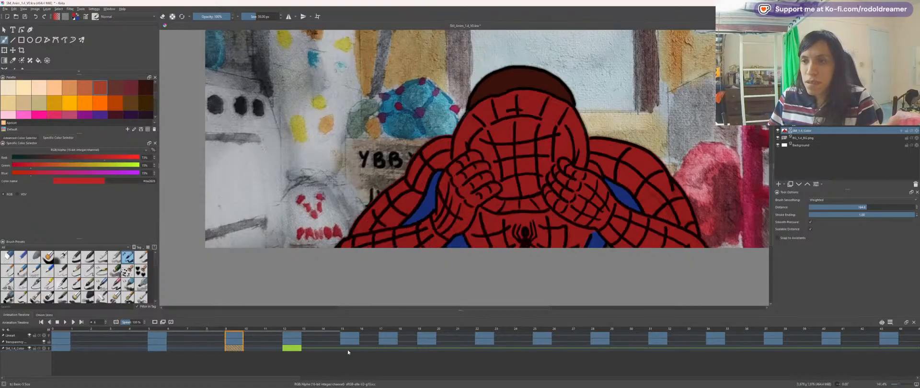
pyautogui.press('Left')
pyautogui.press('Right')
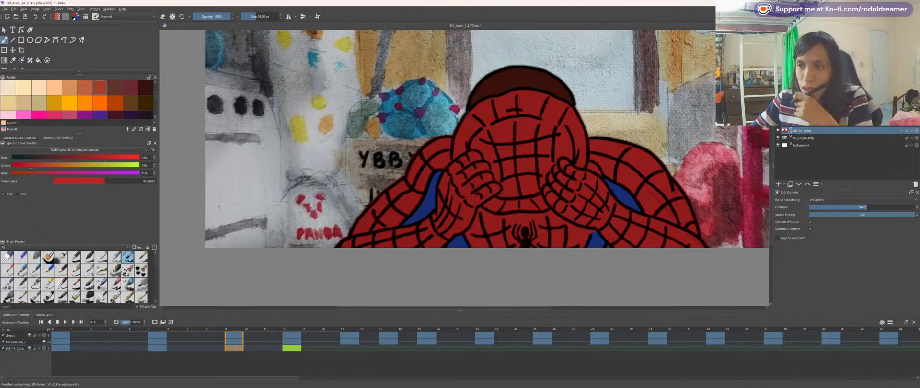
pyautogui.rightClick(237, 349)
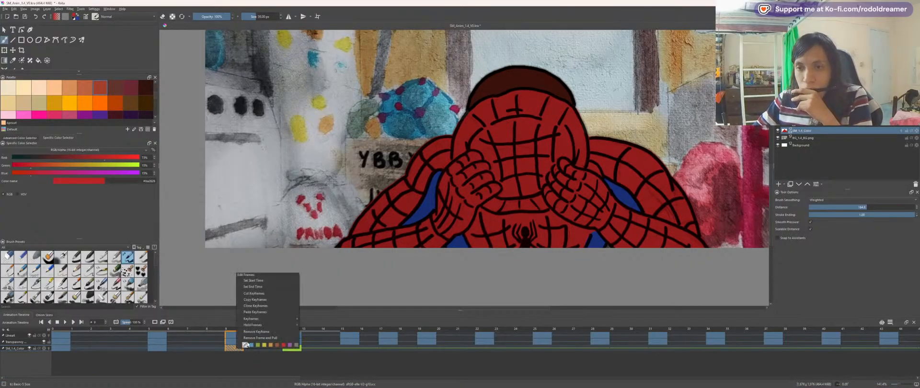
pyautogui.click(248, 357)
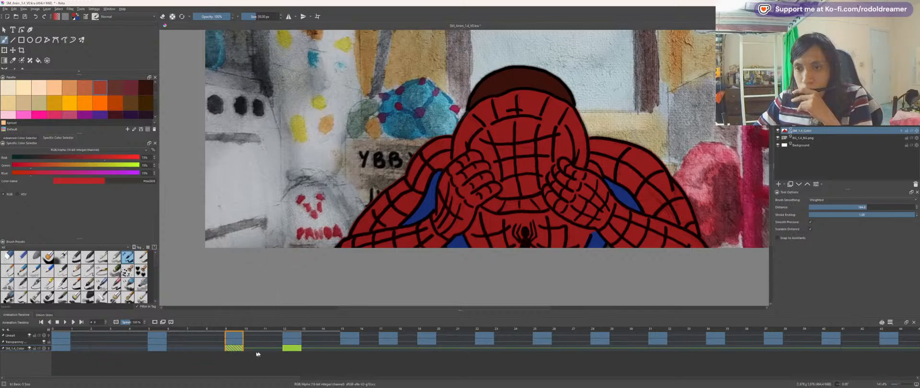
# Step: On the transparency layer's frame 15, select the contiguous area around the character and invert the selection
pyautogui.click(169, 349)
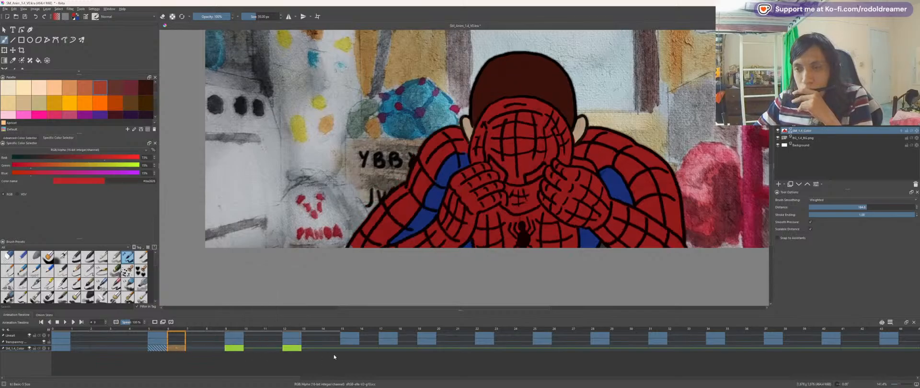
pyautogui.click(351, 349)
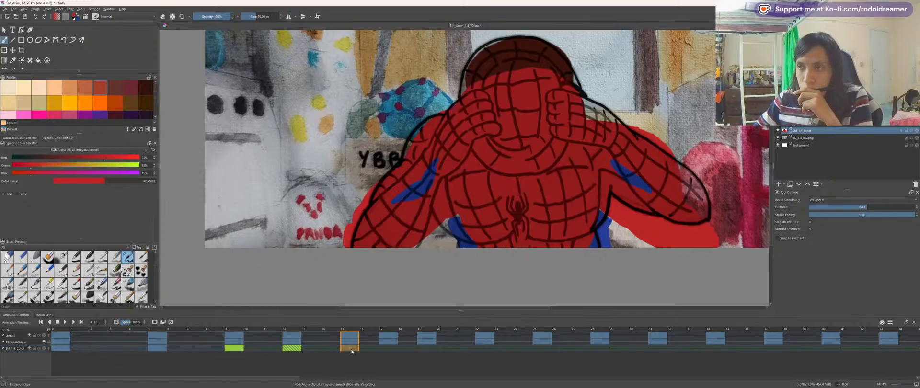
pyautogui.click(351, 342)
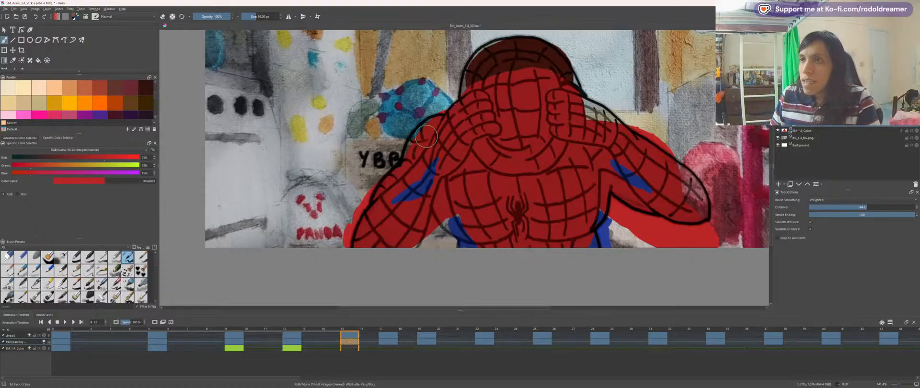
pyautogui.press('w')
pyautogui.click(351, 126)
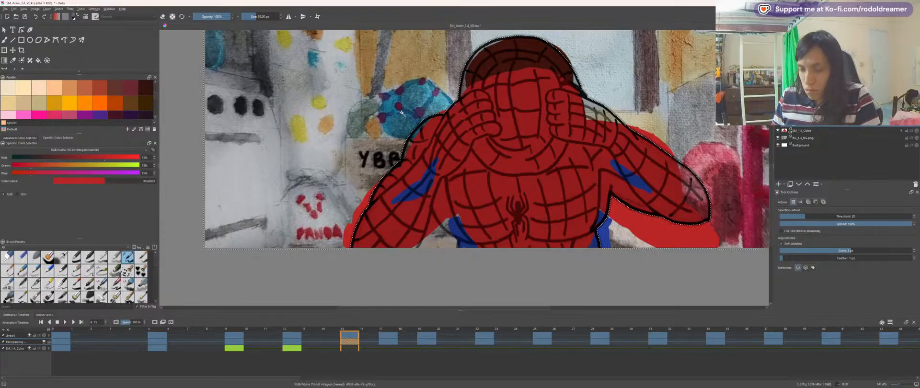
pyautogui.hotkey('ctrl', 'shift', 'i')
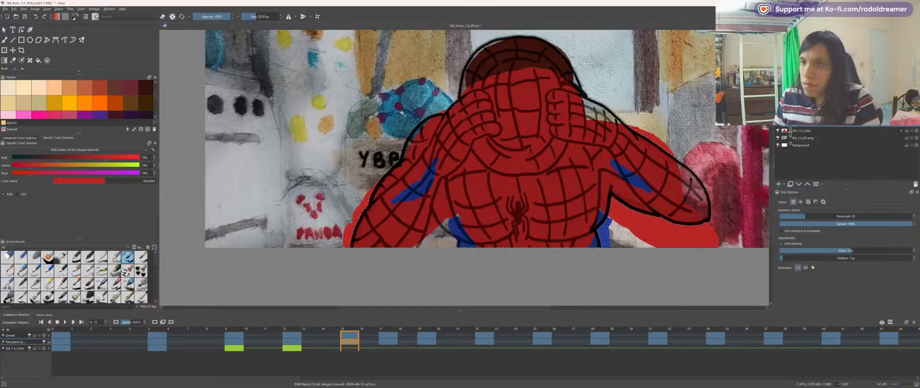
pyautogui.hotkey('ctrl', 'shift', 'i')
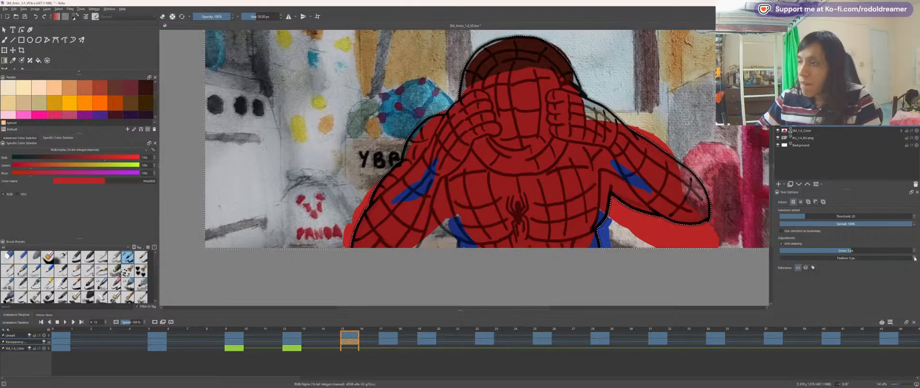
# Step: Clear the existing fill from frame 15 on the SM_1.4_Color layer, ready for painting with the brush
pyautogui.scroll(3, 650, 234)
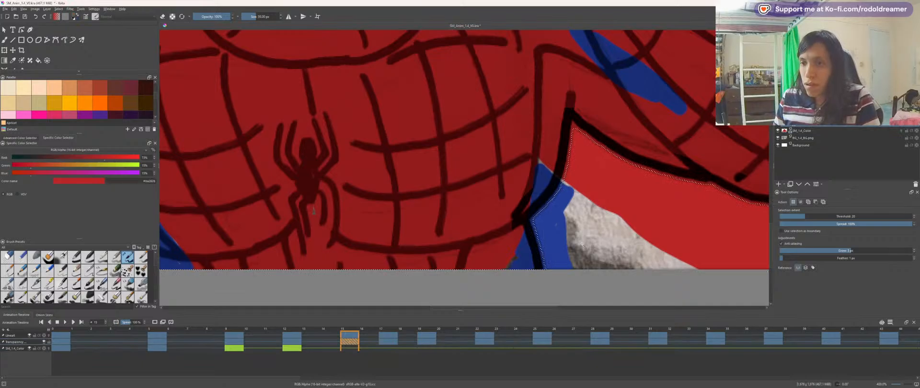
pyautogui.press('pagedown')
pyautogui.press('-')
pyautogui.press('-')
pyautogui.press('-')
pyautogui.moveTo(278, 137); pyautogui.dragTo(342, 193)
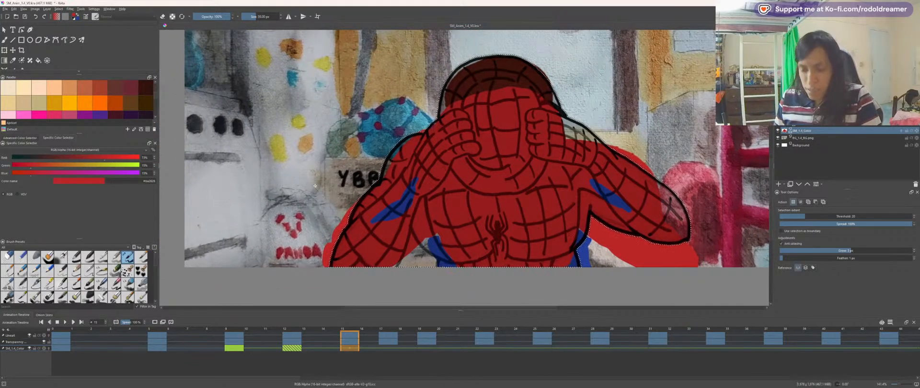
pyautogui.press('b')
pyautogui.press('Delete')
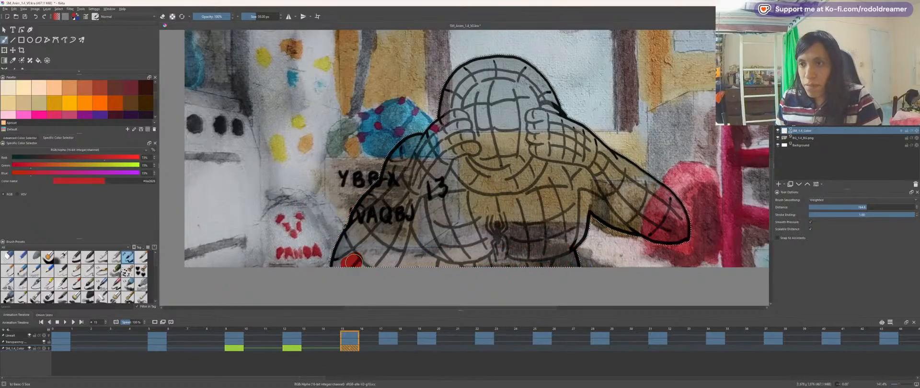
# Step: Paint the character's arms, head and torso solid red within the selection on frame 15
pyautogui.moveTo(379, 258)
pyautogui.mouseDown()
pyautogui.moveTo(406, 192)
pyautogui.moveTo(353, 230)
pyautogui.moveTo(340, 258)
pyautogui.mouseUp()
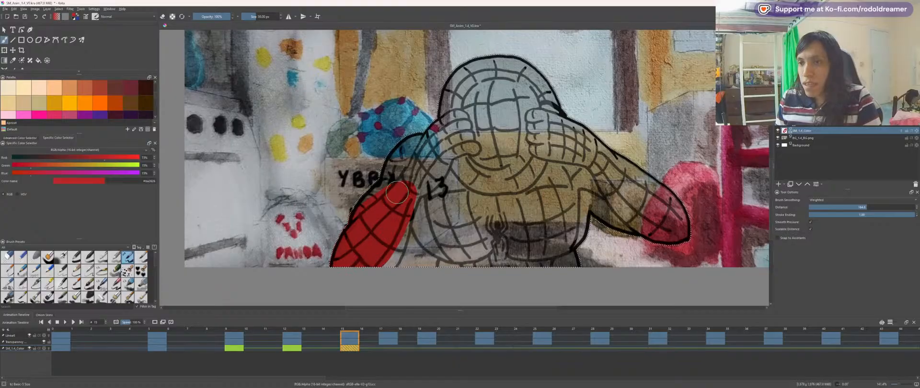
pyautogui.moveTo(441, 168)
pyautogui.mouseDown()
pyautogui.moveTo(506, 143)
pyautogui.moveTo(520, 102)
pyautogui.moveTo(535, 138)
pyautogui.moveTo(496, 171)
pyautogui.mouseUp()
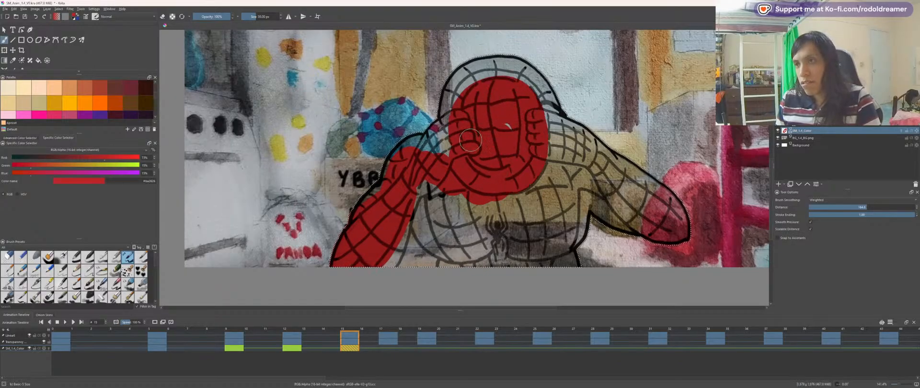
pyautogui.moveTo(527, 144)
pyautogui.mouseDown()
pyautogui.moveTo(554, 137)
pyautogui.moveTo(620, 173)
pyautogui.mouseUp()
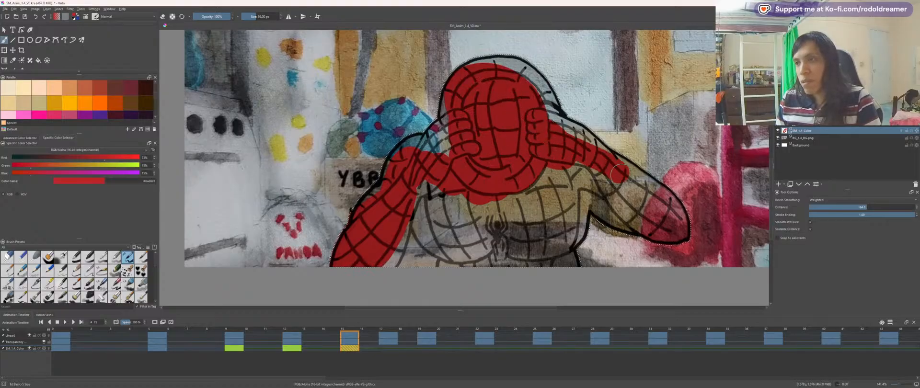
pyautogui.moveTo(637, 208); pyautogui.dragTo(651, 228)
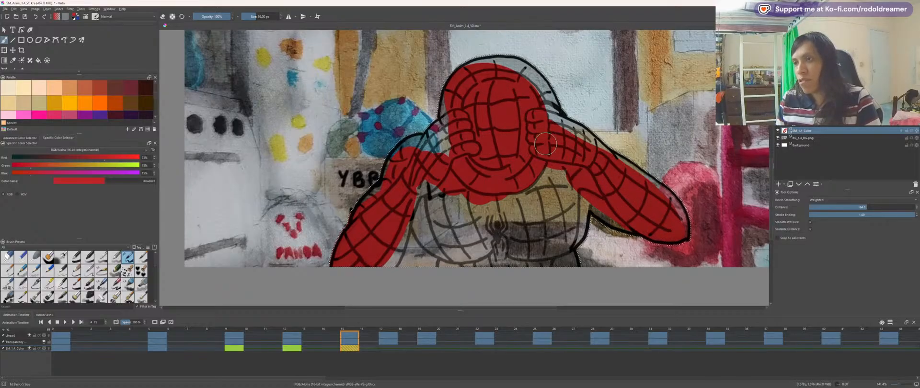
pyautogui.moveTo(486, 191)
pyautogui.mouseDown()
pyautogui.moveTo(441, 205)
pyautogui.moveTo(465, 252)
pyautogui.moveTo(472, 260)
pyautogui.moveTo(501, 240)
pyautogui.moveTo(527, 262)
pyautogui.mouseUp()
pyautogui.moveTo(561, 233)
pyautogui.mouseDown()
pyautogui.moveTo(560, 179)
pyautogui.moveTo(535, 201)
pyautogui.mouseUp()
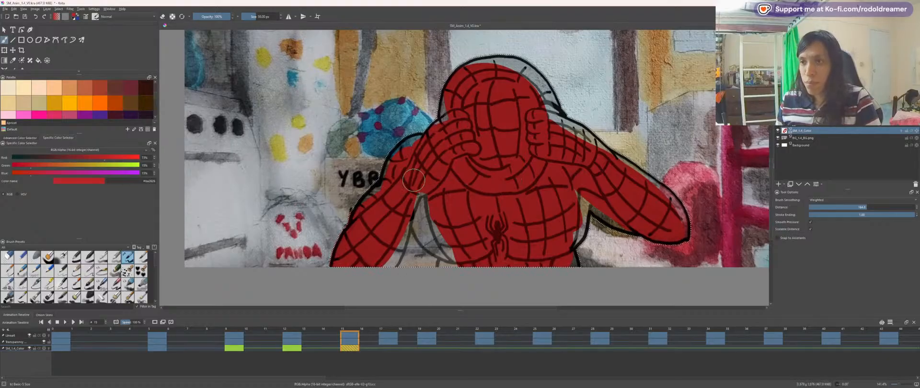
# Step: Try to extend the red fill along the inner edge of the forearm on the picture's left side
pyautogui.press('+')
pyautogui.moveTo(339, 217); pyautogui.dragTo(416, 158)
pyautogui.press('4')
pyautogui.press('4')
pyautogui.press('4')
pyautogui.press('4')
pyautogui.press('4')
pyautogui.press('4')
pyautogui.press('4')
pyautogui.press('+')
pyautogui.press('+')
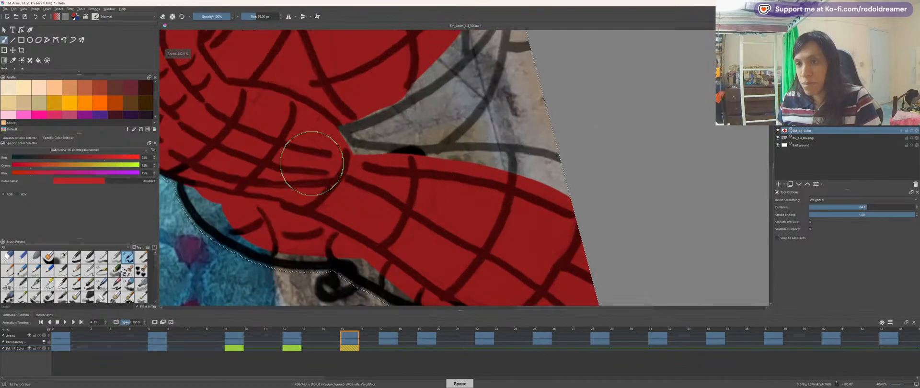
pyautogui.moveTo(556, 211); pyautogui.dragTo(412, 177)
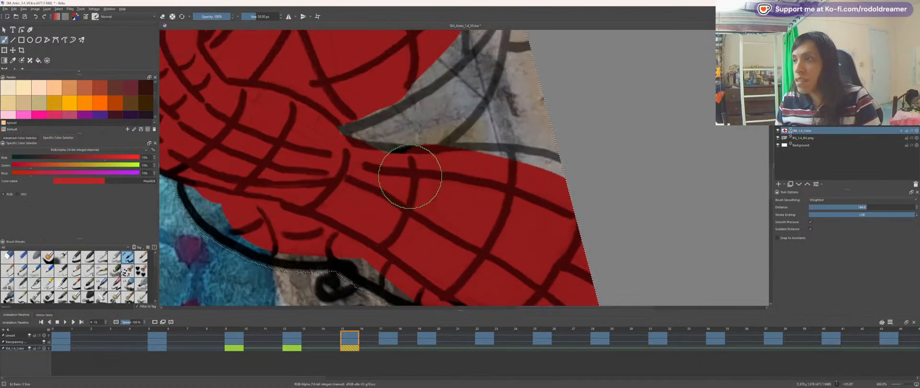
pyautogui.press('pageup')
pyautogui.press('pageup')
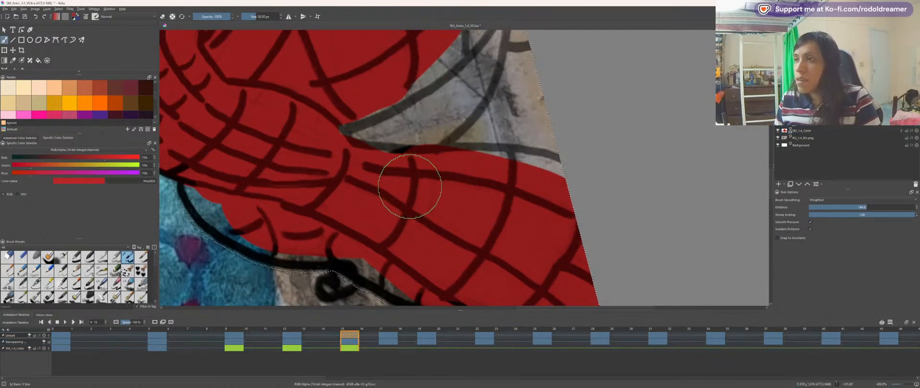
pyautogui.moveTo(409, 189)
pyautogui.mouseDown()
pyautogui.moveTo(298, 135)
pyautogui.moveTo(528, 239)
pyautogui.moveTo(534, 261)
pyautogui.moveTo(496, 240)
pyautogui.mouseUp()
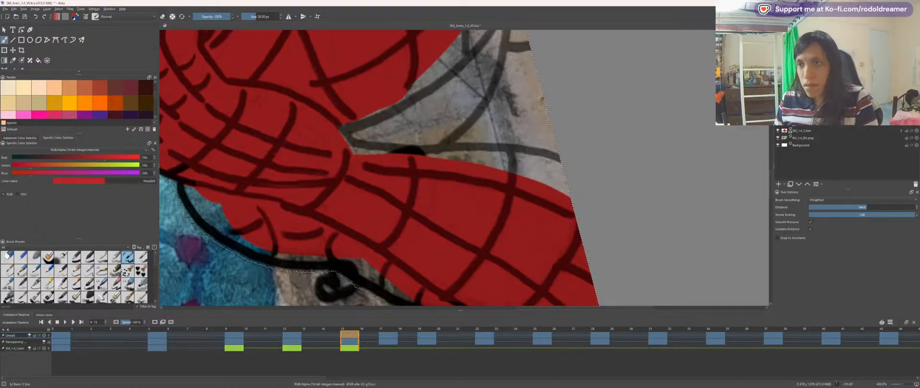
# Step: Clear the red fill from frame 15 on the color layer
pyautogui.press('pagedown')
pyautogui.press('pagedown')
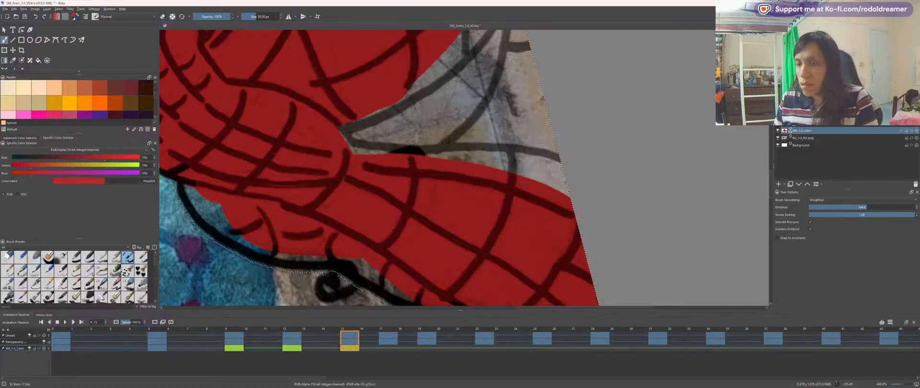
pyautogui.press('Delete')
pyautogui.press('pageup')
pyautogui.press('pageup')
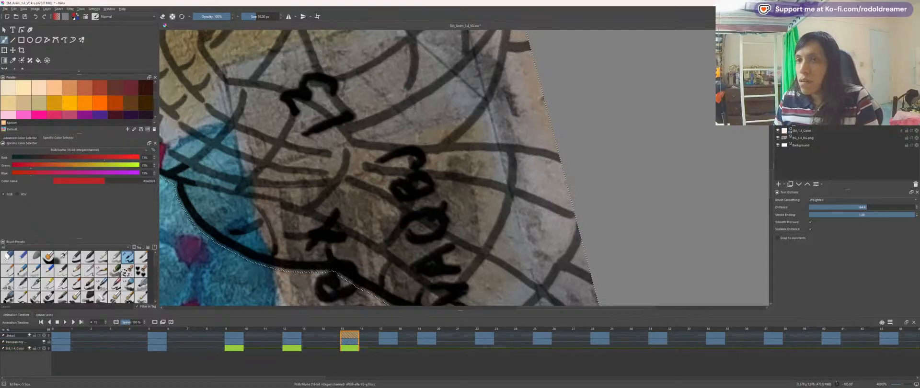
pyautogui.press('pagedown')
pyautogui.press('pagedown')
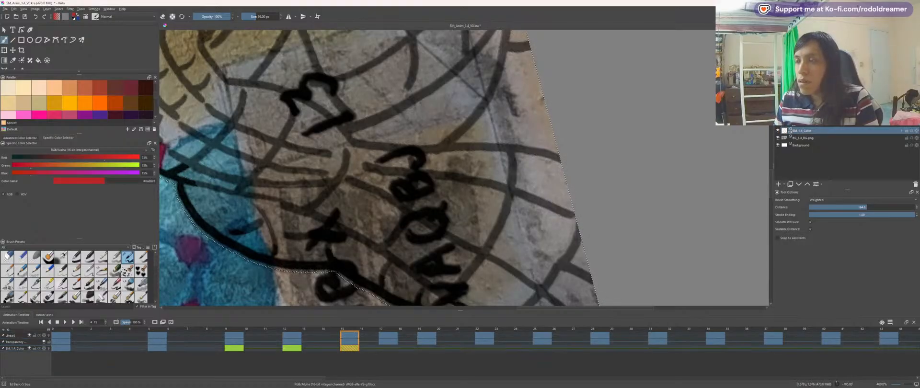
# Step: Paint the forearm and wrist on the picture's left side solid red, up to their outlines
pyautogui.press('-')
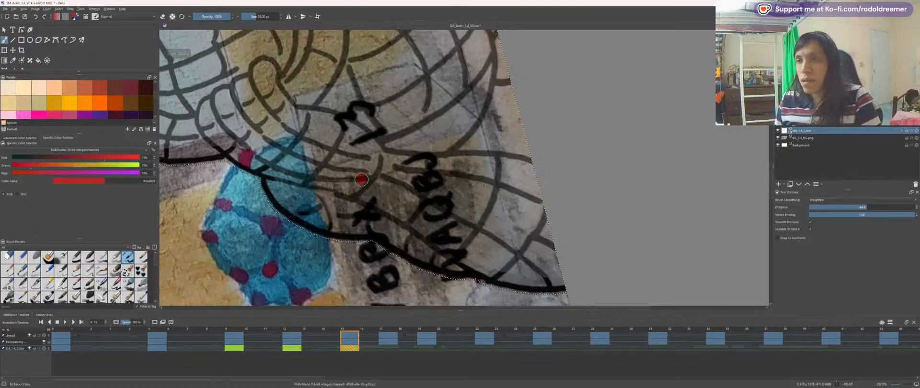
pyautogui.moveTo(361, 180)
pyautogui.mouseDown()
pyautogui.moveTo(536, 266)
pyautogui.moveTo(544, 226)
pyautogui.moveTo(493, 168)
pyautogui.moveTo(335, 144)
pyautogui.moveTo(361, 169)
pyautogui.moveTo(297, 158)
pyautogui.moveTo(525, 261)
pyautogui.mouseUp()
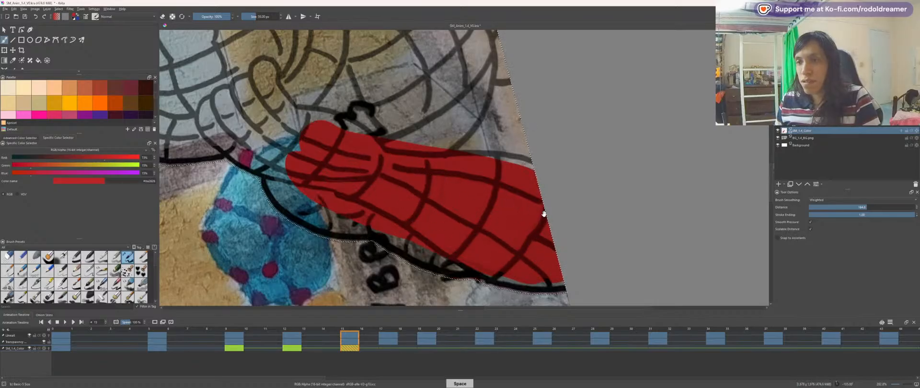
pyautogui.moveTo(544, 214); pyautogui.dragTo(670, 248)
pyautogui.moveTo(461, 219)
pyautogui.mouseDown()
pyautogui.moveTo(542, 261)
pyautogui.moveTo(402, 212)
pyautogui.moveTo(433, 233)
pyautogui.moveTo(610, 268)
pyautogui.mouseUp()
pyautogui.press('-')
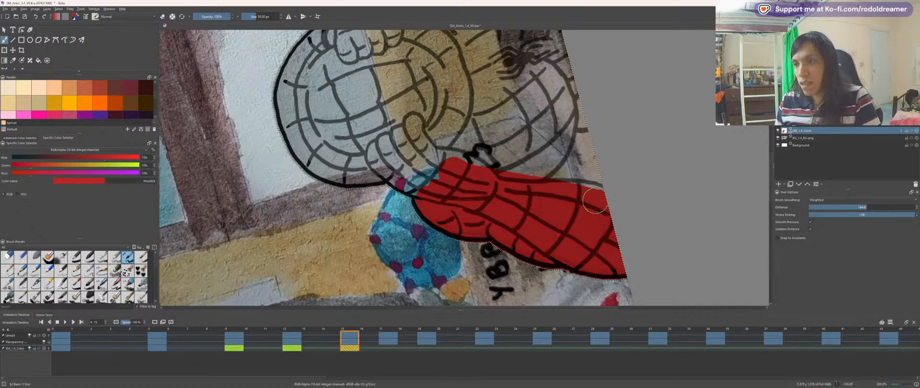
pyautogui.press('+')
pyautogui.press('+')
pyautogui.moveTo(546, 232); pyautogui.dragTo(456, 222)
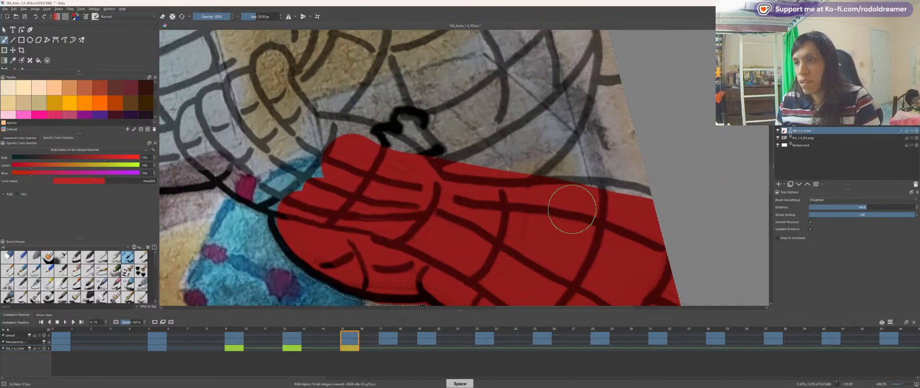
# Step: Fill the character's head, both hands and the adjoining edge of the torso with the same red
pyautogui.press('-')
pyautogui.press('-')
pyautogui.moveTo(307, 113); pyautogui.dragTo(382, 168)
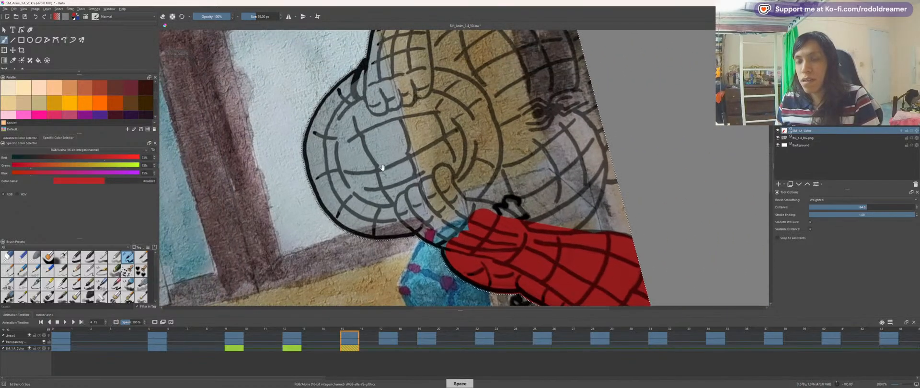
pyautogui.moveTo(337, 140)
pyautogui.mouseDown()
pyautogui.moveTo(365, 128)
pyautogui.moveTo(417, 171)
pyautogui.moveTo(352, 125)
pyautogui.moveTo(392, 124)
pyautogui.moveTo(405, 144)
pyautogui.moveTo(338, 171)
pyautogui.moveTo(376, 218)
pyautogui.moveTo(347, 205)
pyautogui.moveTo(369, 87)
pyautogui.moveTo(337, 206)
pyautogui.moveTo(359, 81)
pyautogui.moveTo(327, 130)
pyautogui.mouseUp()
pyautogui.moveTo(396, 222)
pyautogui.mouseDown()
pyautogui.moveTo(489, 254)
pyautogui.moveTo(491, 203)
pyautogui.moveTo(464, 186)
pyautogui.moveTo(483, 216)
pyautogui.moveTo(549, 199)
pyautogui.moveTo(546, 170)
pyautogui.moveTo(608, 139)
pyautogui.moveTo(571, 75)
pyautogui.moveTo(574, 98)
pyautogui.mouseUp()
pyautogui.moveTo(454, 135); pyautogui.dragTo(483, 169)
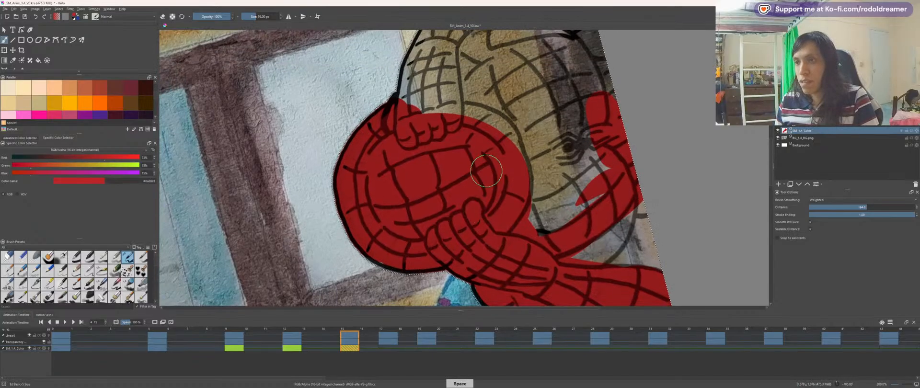
# Step: Fill the rest of the torso and the arm on the picture's right side with red, including the elbow
pyautogui.hotkey('ctrl', '-')
pyautogui.moveTo(425, 136)
pyautogui.mouseDown()
pyautogui.moveTo(438, 119)
pyautogui.moveTo(491, 172)
pyautogui.moveTo(501, 200)
pyautogui.moveTo(535, 155)
pyautogui.moveTo(509, 132)
pyautogui.moveTo(528, 149)
pyautogui.moveTo(559, 140)
pyautogui.moveTo(554, 72)
pyautogui.moveTo(555, 80)
pyautogui.moveTo(522, 73)
pyautogui.moveTo(550, 122)
pyautogui.moveTo(481, 91)
pyautogui.moveTo(422, 133)
pyautogui.mouseUp()
pyautogui.press('6')
pyautogui.press('6')
pyautogui.press('6')
pyautogui.press('6')
pyautogui.press('6')
pyautogui.press('6')
pyautogui.press('6')
pyautogui.press('6')
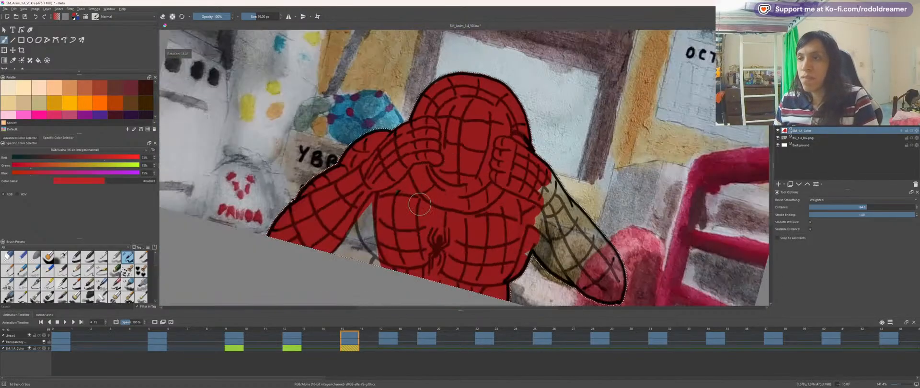
pyautogui.moveTo(531, 222); pyautogui.dragTo(520, 234)
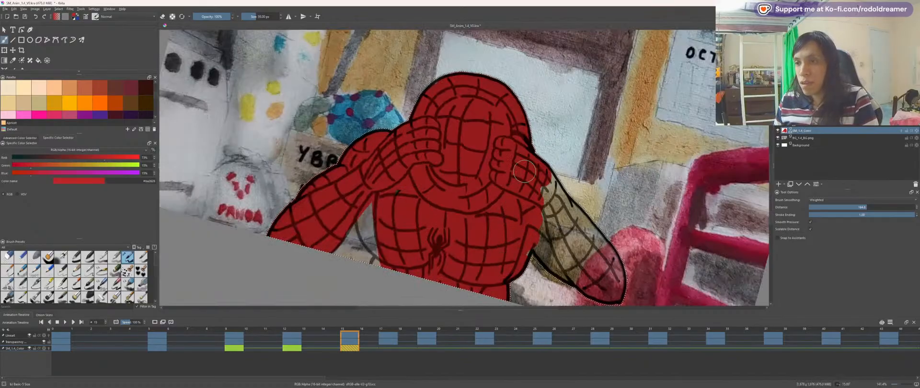
pyautogui.moveTo(517, 179)
pyautogui.mouseDown()
pyautogui.moveTo(589, 256)
pyautogui.moveTo(538, 175)
pyautogui.moveTo(567, 247)
pyautogui.moveTo(612, 296)
pyautogui.mouseUp()
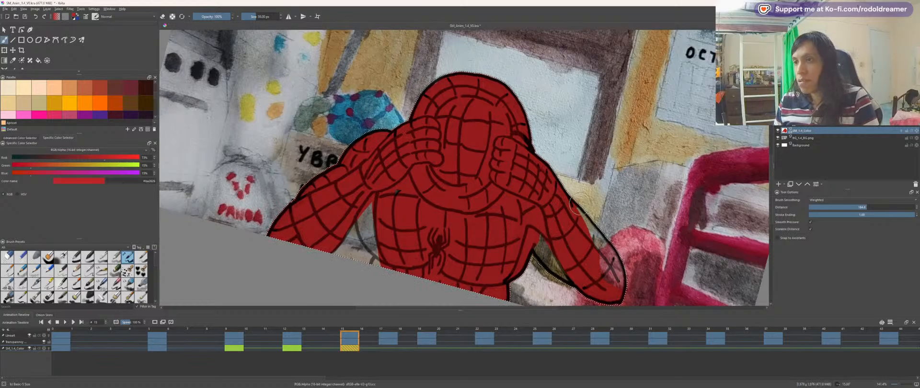
pyautogui.moveTo(578, 204); pyautogui.dragTo(596, 238)
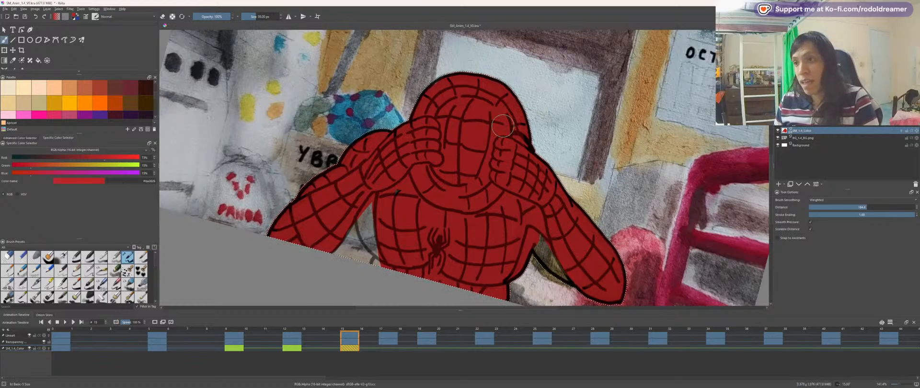
# Step: Switch the painting color to blue and try a stroke in the gap between the torso and the arm on the picture's left side
pyautogui.press('4')
pyautogui.press('4')
pyautogui.moveTo(400, 227); pyautogui.dragTo(519, 131)
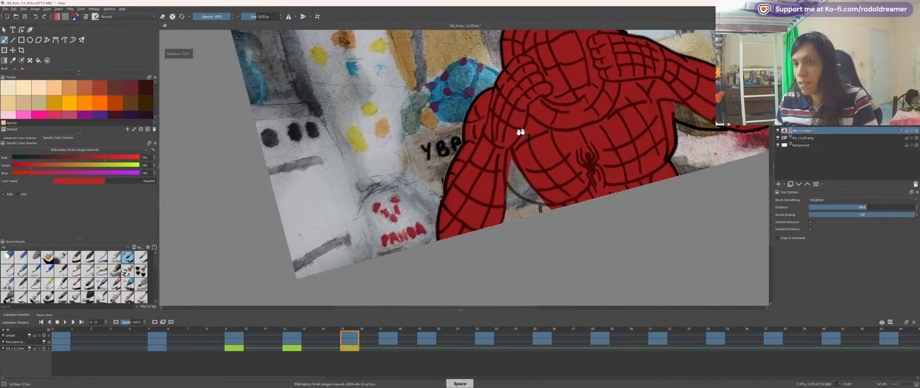
pyautogui.scroll(3, 531, 180)
pyautogui.scroll(-2, 455, 225)
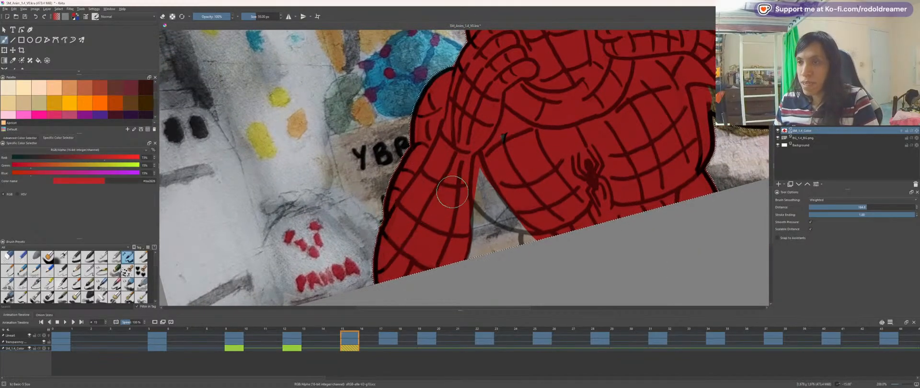
pyautogui.press('-')
pyautogui.press('+')
pyautogui.press('+')
pyautogui.press('+')
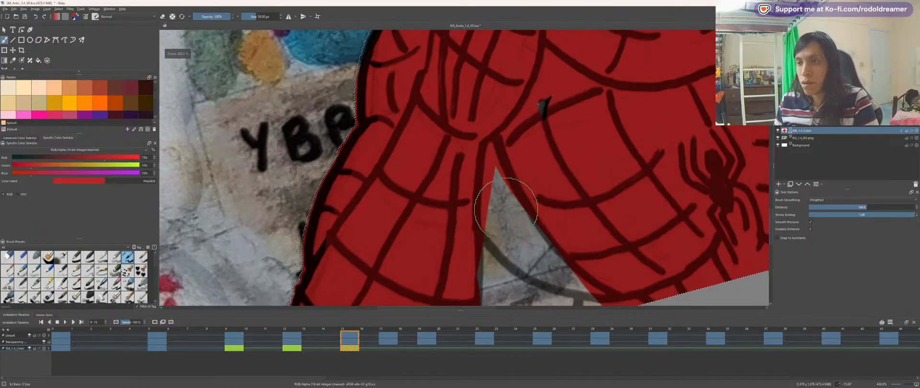
pyautogui.press('x')
pyautogui.moveTo(489, 224); pyautogui.dragTo(495, 209)
pyautogui.hotkey('ctrl', 'z')
# Step: Reduce the brush size and paint the narrow upper end of the gap between the left-side arm and the torso blue
pyautogui.press('4')
pyautogui.press('4')
pyautogui.press('4')
pyautogui.press('4')
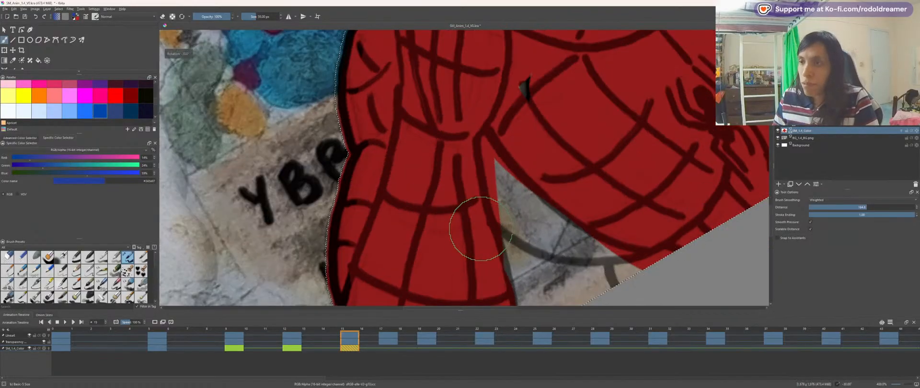
pyautogui.press('+')
pyautogui.press('+')
pyautogui.press('space')
pyautogui.moveTo(591, 165); pyautogui.dragTo(481, 173)
pyautogui.press('[')
pyautogui.press('[')
pyautogui.press('[')
pyautogui.press('[')
pyautogui.press('[')
pyautogui.press('[')
pyautogui.press('[')
pyautogui.press('[')
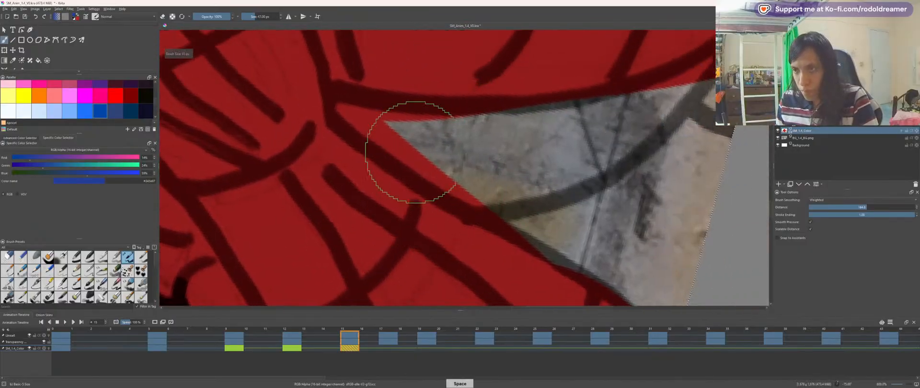
pyautogui.moveTo(366, 117); pyautogui.dragTo(343, 106)
pyautogui.moveTo(374, 132); pyautogui.dragTo(489, 191)
pyautogui.moveTo(377, 125)
pyautogui.mouseDown()
pyautogui.moveTo(507, 131)
pyautogui.moveTo(475, 156)
pyautogui.moveTo(541, 162)
pyautogui.moveTo(575, 144)
pyautogui.moveTo(492, 160)
pyautogui.mouseUp()
# Step: Fill the rest of that gap with blue along the torso outline, down to its lower pointed end
pyautogui.press('4')
pyautogui.press('4')
pyautogui.press('4')
pyautogui.press('4')
pyautogui.press('4')
pyautogui.press('4')
pyautogui.press('4')
pyautogui.press('4')
pyautogui.press('4')
pyautogui.press('4')
pyautogui.press('4')
pyautogui.press('4')
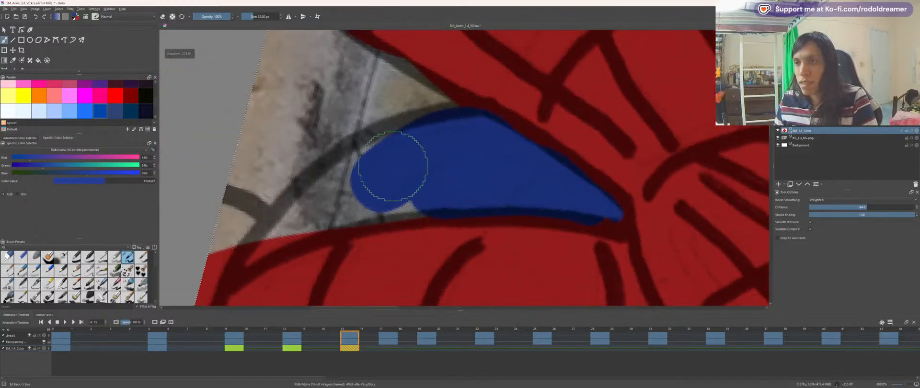
pyautogui.moveTo(393, 166); pyautogui.dragTo(509, 143)
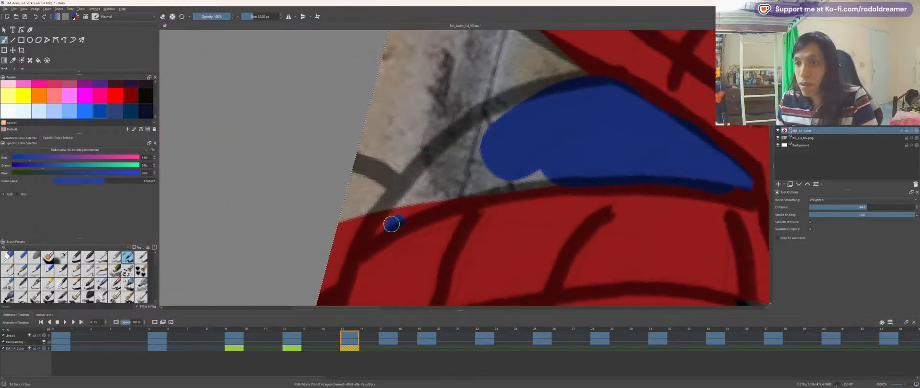
pyautogui.moveTo(400, 222)
pyautogui.mouseDown()
pyautogui.moveTo(472, 189)
pyautogui.moveTo(570, 176)
pyautogui.moveTo(416, 199)
pyautogui.moveTo(384, 223)
pyautogui.moveTo(469, 159)
pyautogui.moveTo(547, 120)
pyautogui.moveTo(477, 149)
pyautogui.moveTo(414, 198)
pyautogui.moveTo(495, 139)
pyautogui.moveTo(537, 125)
pyautogui.moveTo(579, 139)
pyautogui.mouseUp()
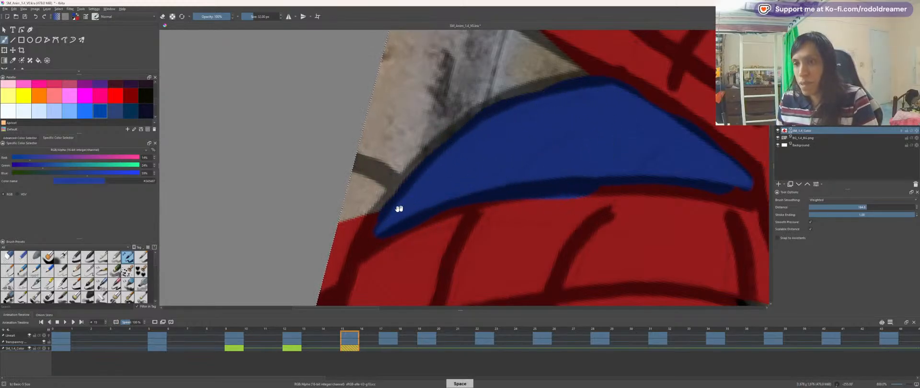
# Step: Paint the small area just below that gap, at the canvas's bottom edge, blue
pyautogui.moveTo(398, 207); pyautogui.dragTo(436, 158)
pyautogui.scroll(-10, 392, 170)
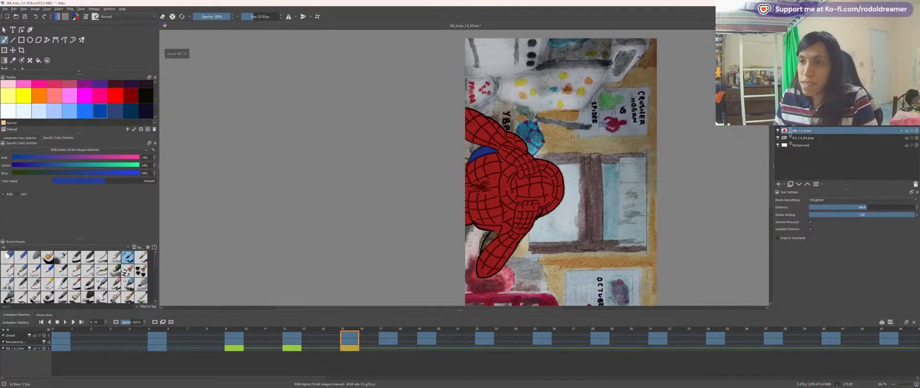
pyautogui.scroll(8, 438, 140)
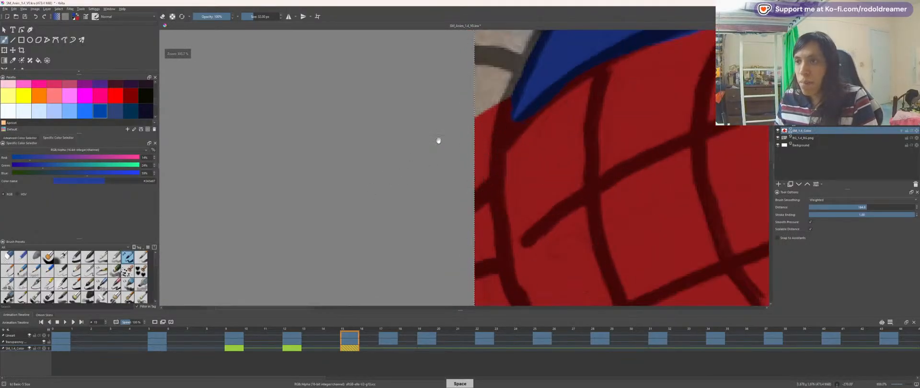
pyautogui.scroll(-1, 500, 169)
pyautogui.scroll(2, 460, 201)
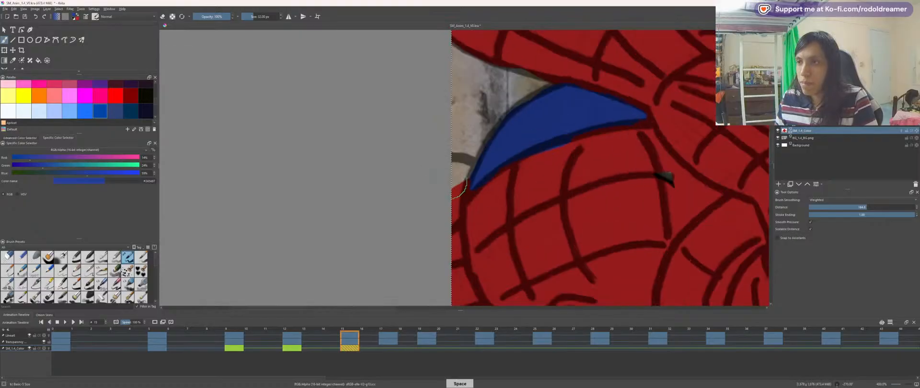
pyautogui.scroll(2, 466, 217)
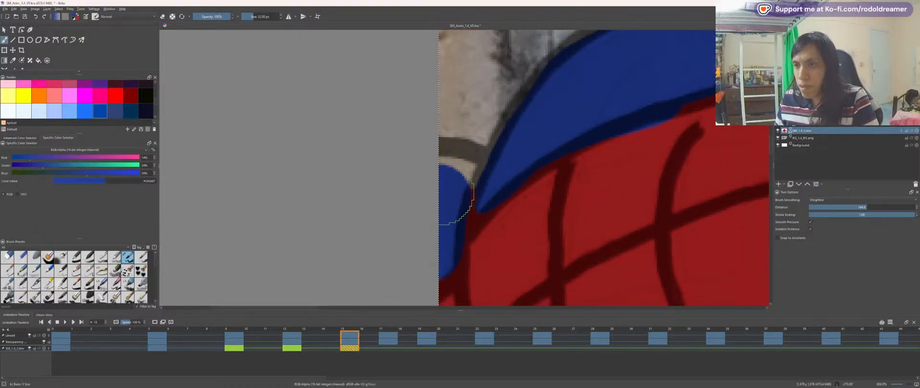
pyautogui.scroll(-5, 461, 171)
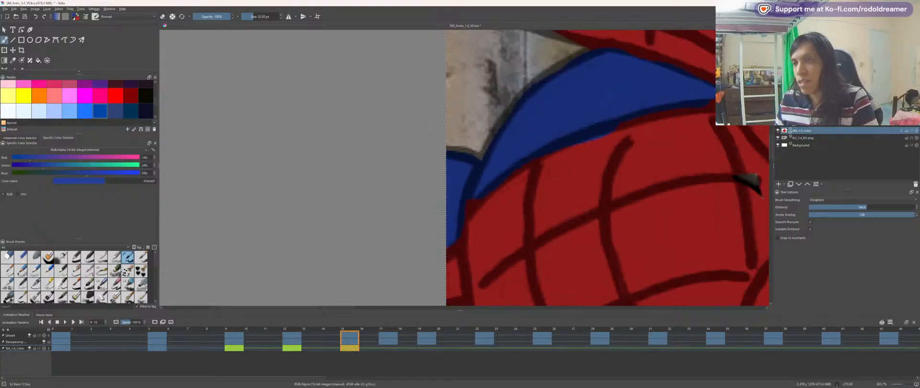
# Step: Paint the side of the torso below the armpit on the picture's right side blue, between the web line and the outer outline
pyautogui.press('5')
pyautogui.moveTo(380, 201); pyautogui.dragTo(367, 259)
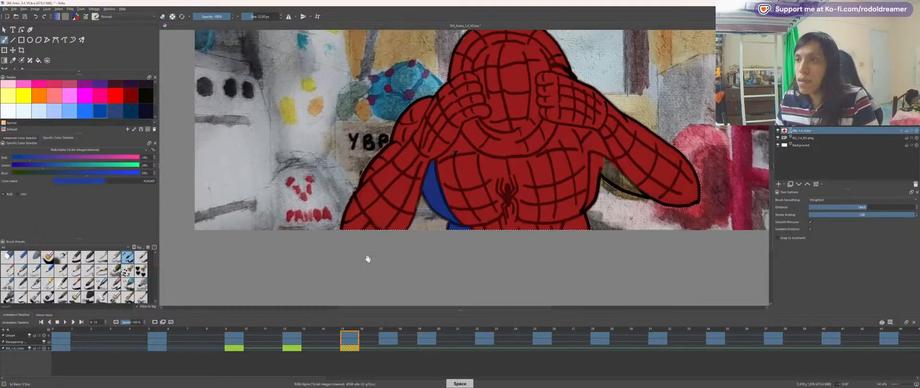
pyautogui.press('+')
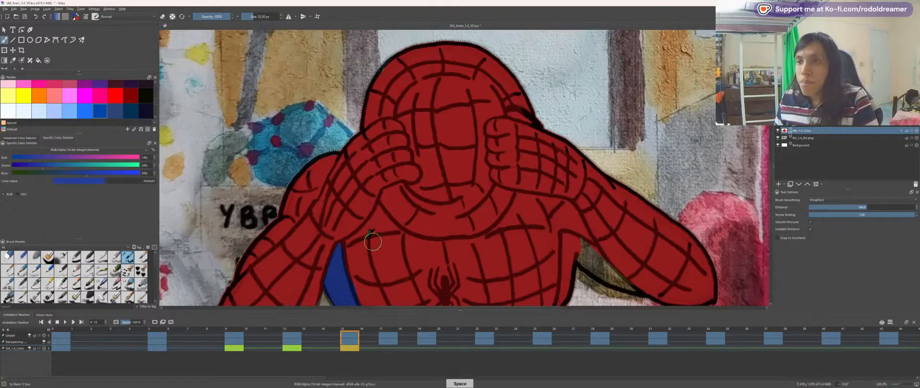
pyautogui.moveTo(425, 249); pyautogui.dragTo(348, 171)
pyautogui.press('+')
pyautogui.press('+')
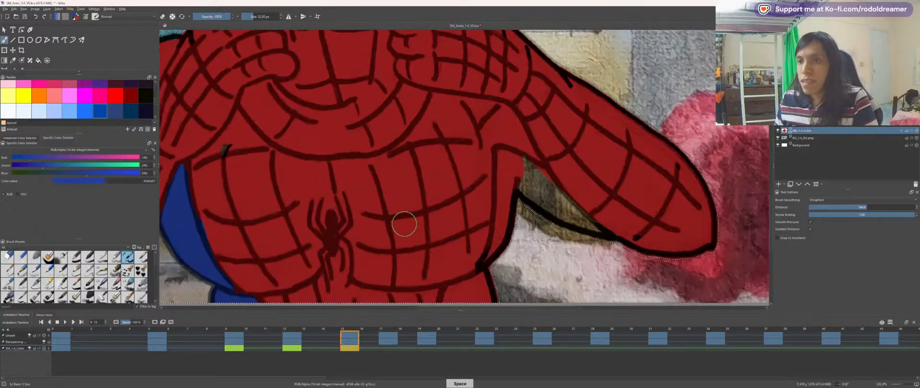
pyautogui.press('4')
pyautogui.press('4')
pyautogui.press('4')
pyautogui.press('4')
pyautogui.press('4')
pyautogui.press('4')
pyautogui.press('4')
pyautogui.moveTo(400, 187); pyautogui.dragTo(301, 265)
pyautogui.press('6')
pyautogui.press('6')
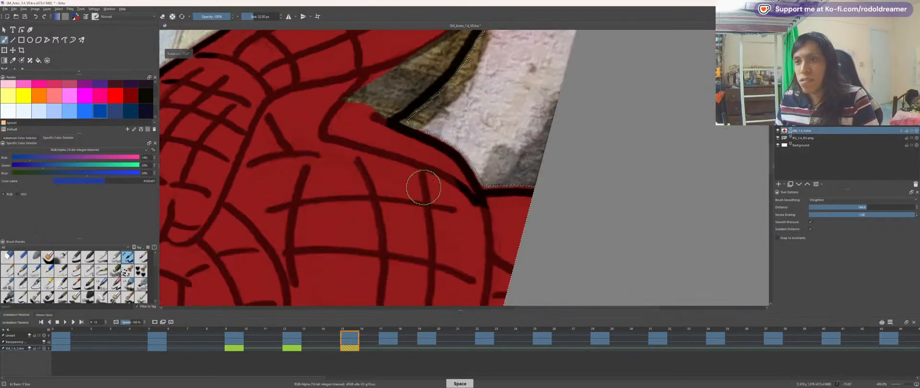
pyautogui.press('+')
pyautogui.moveTo(315, 116); pyautogui.dragTo(320, 110)
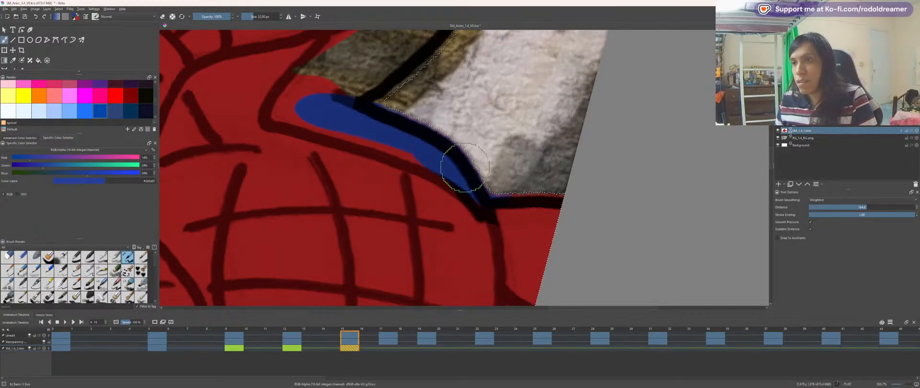
# Step: Fill the armpit and the underside of the upper arm on the picture's right side with blue, up to the outlines
pyautogui.moveTo(410, 147)
pyautogui.mouseDown()
pyautogui.moveTo(288, 114)
pyautogui.moveTo(302, 92)
pyautogui.moveTo(380, 119)
pyautogui.moveTo(359, 201)
pyautogui.mouseUp()
pyautogui.press('6')
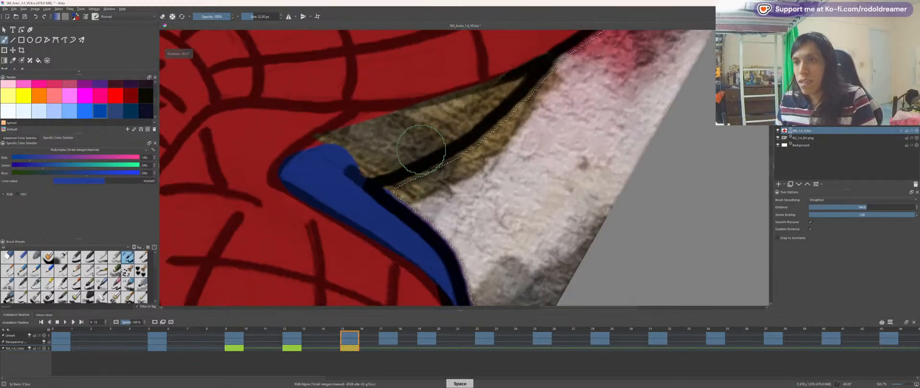
pyautogui.press('6')
pyautogui.press('6')
pyautogui.press('6')
pyautogui.press('6')
pyautogui.press('6')
pyautogui.moveTo(380, 123); pyautogui.dragTo(378, 192)
pyautogui.moveTo(428, 130)
pyautogui.mouseDown()
pyautogui.moveTo(544, 269)
pyautogui.moveTo(421, 94)
pyautogui.moveTo(447, 119)
pyautogui.mouseUp()
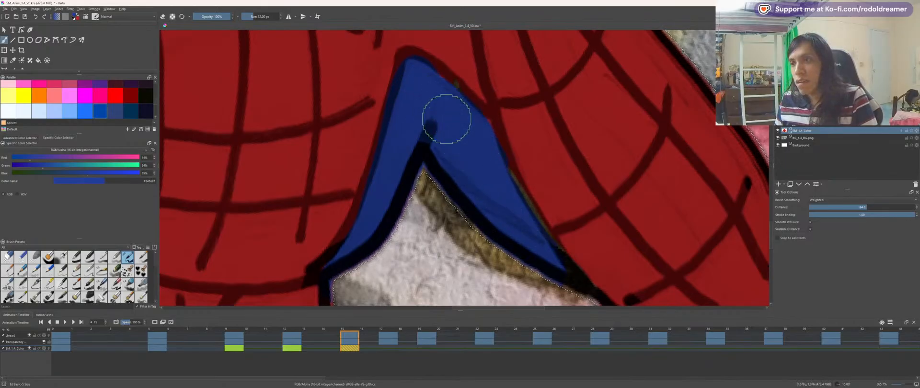
pyautogui.moveTo(437, 96)
pyautogui.mouseDown()
pyautogui.moveTo(476, 140)
pyautogui.moveTo(413, 84)
pyautogui.mouseUp()
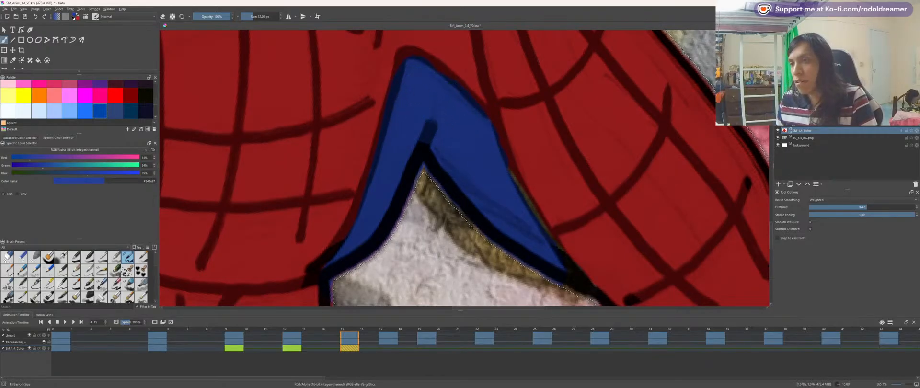
# Step: Try several blending modes on the line art layer and settle on one that shows dark lines over the red and blue
pyautogui.scroll(-8, 463, 125)
pyautogui.scroll(3, 493, 230)
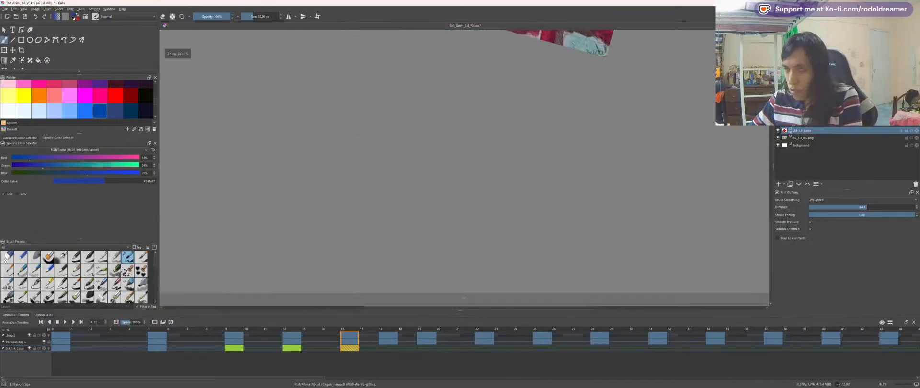
pyautogui.press('5')
pyautogui.scroll(3, 462, 165)
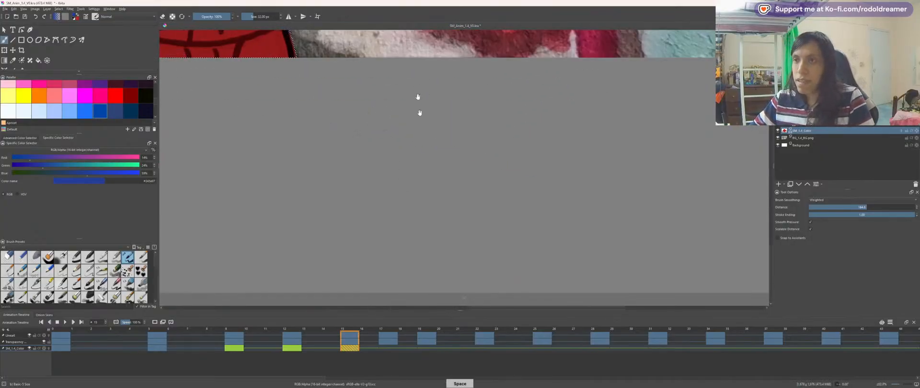
pyautogui.moveTo(405, 169); pyautogui.dragTo(409, 235)
pyautogui.scroll(-3, 410, 234)
pyautogui.scroll(1, 403, 182)
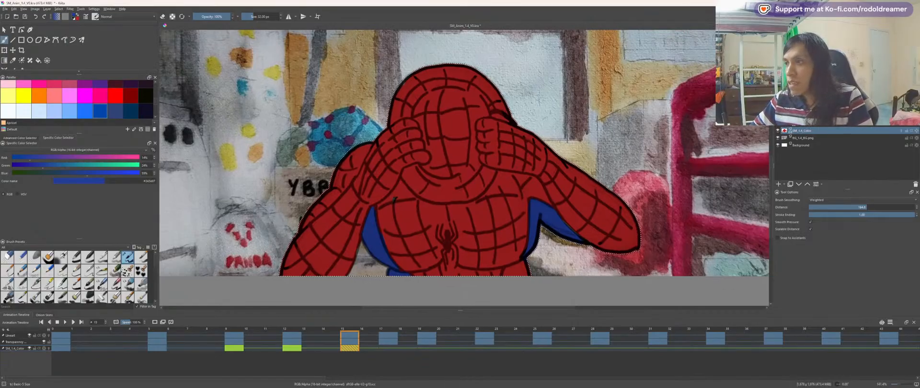
pyautogui.click(807, 115)
pyautogui.click(841, 101)
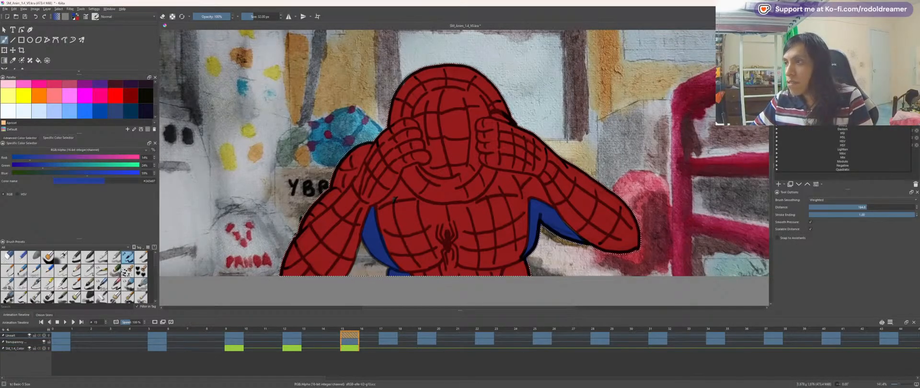
pyautogui.click(841, 101)
pyautogui.click(841, 102)
pyautogui.click(810, 130)
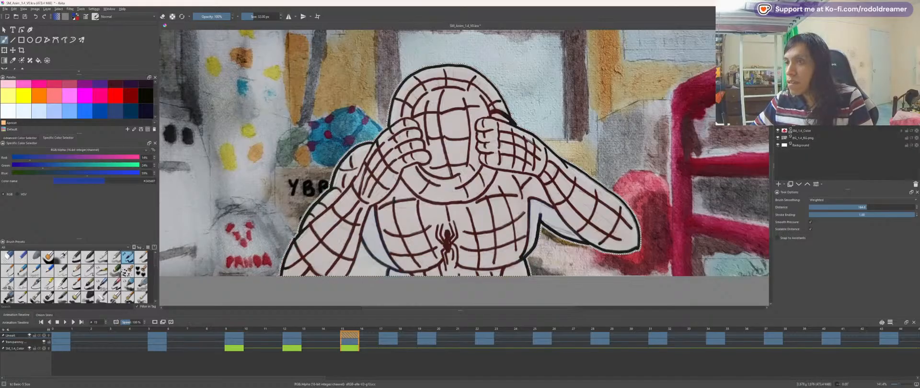
pyautogui.scroll(2, 605, 210)
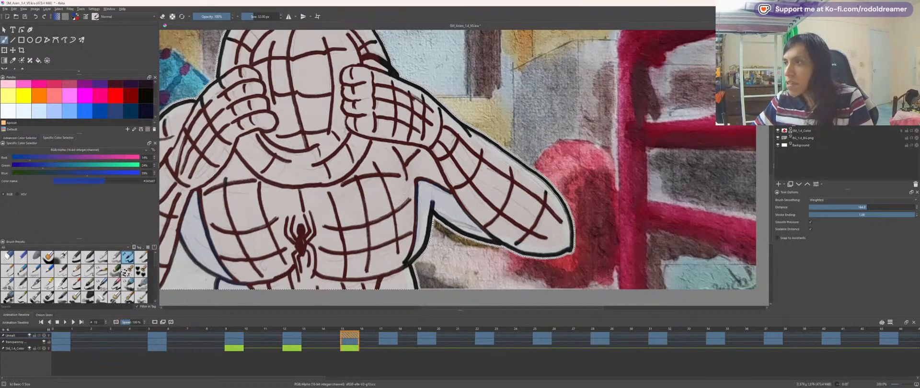
pyautogui.click(841, 102)
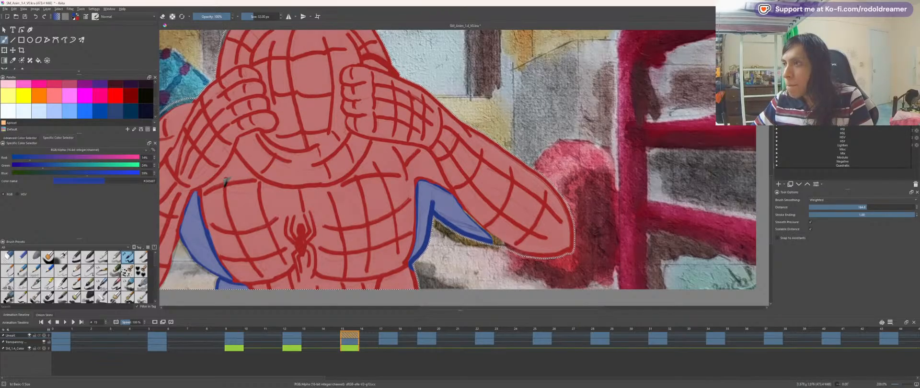
pyautogui.click(841, 113)
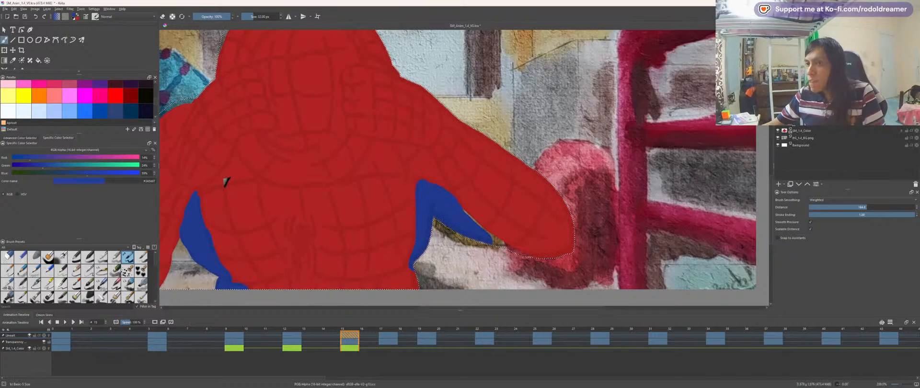
pyautogui.scroll(-1, 841, 102)
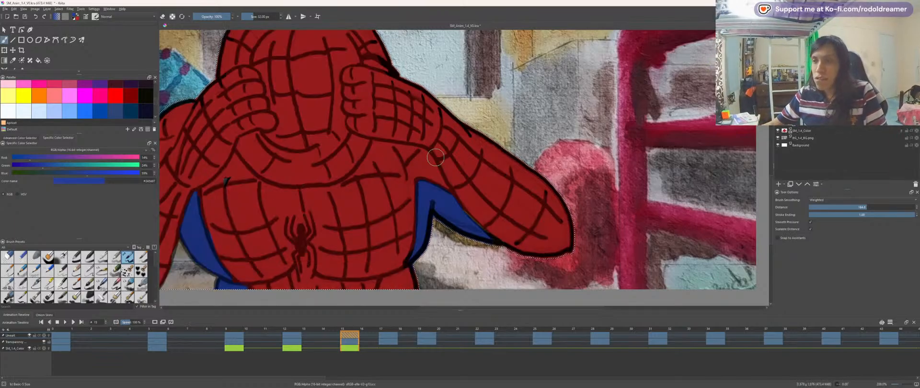
# Step: Mark frame 15's keyframe on the color layer with the green label
pyautogui.scroll(-1, 258, 239)
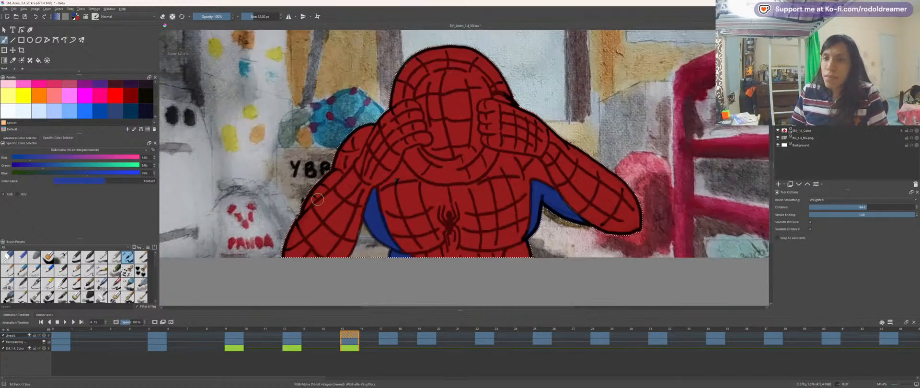
pyautogui.press('.')
pyautogui.press('.')
pyautogui.press(',')
pyautogui.press(',')
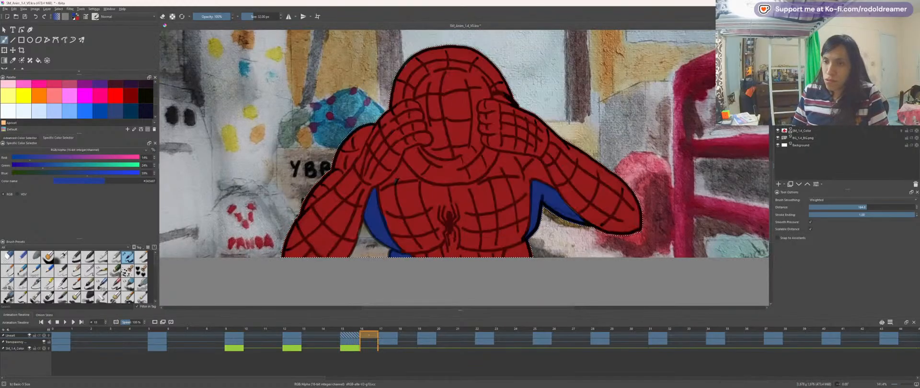
pyautogui.rightClick(347, 354)
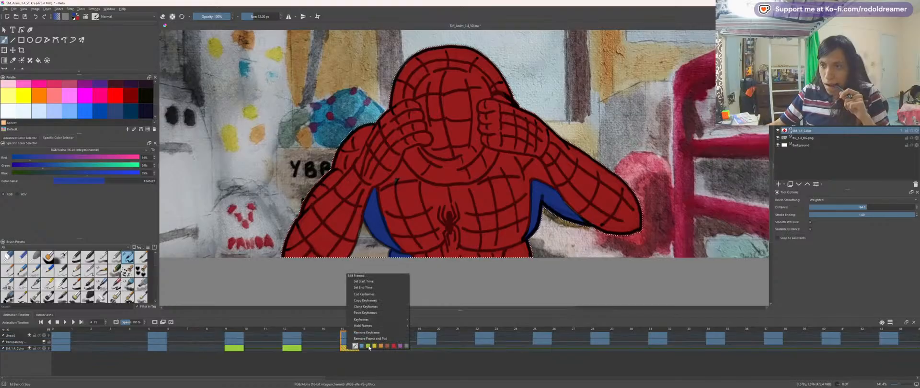
pyautogui.click(369, 346)
# Step: Select the figure's silhouette in frame 17 by selecting the area outside its line art and inverting the selection
pyautogui.click(393, 347)
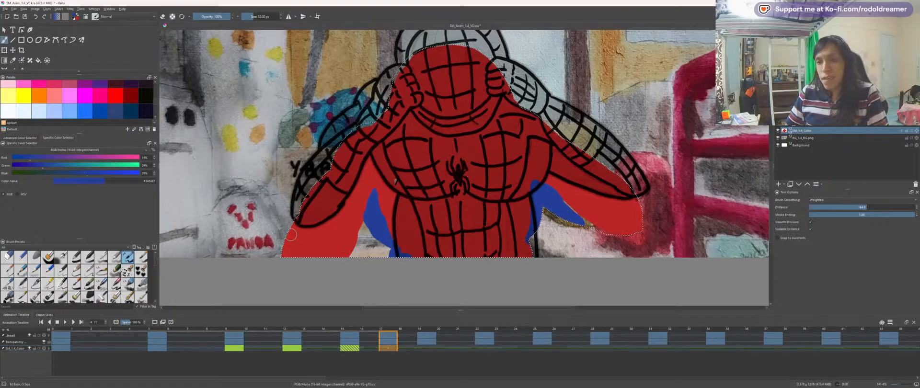
pyautogui.press('w')
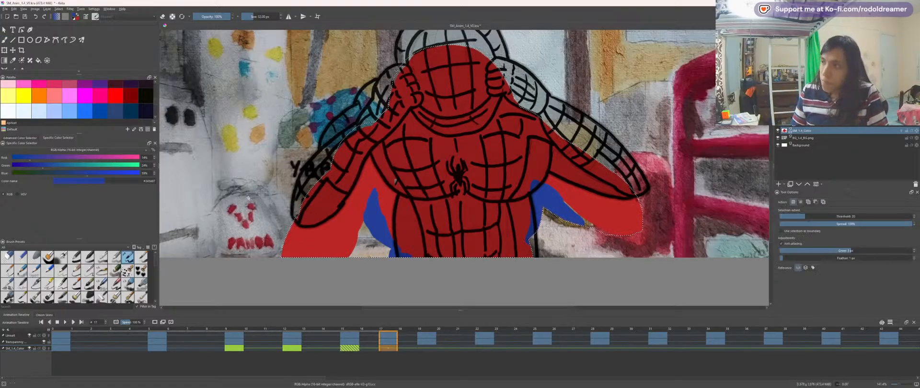
pyautogui.click(237, 206)
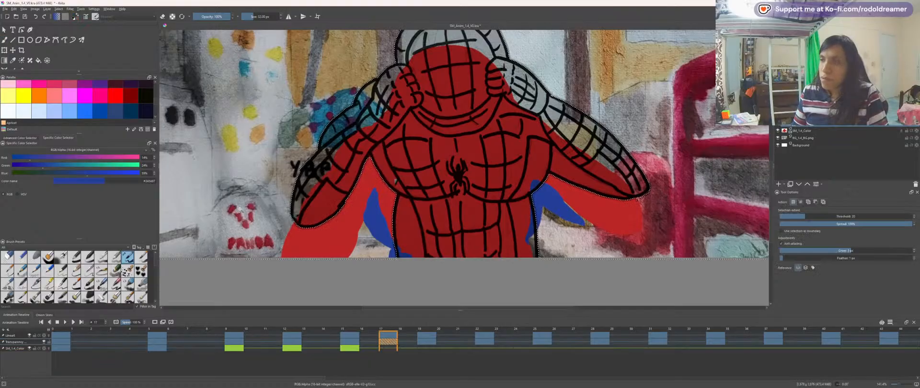
pyautogui.hotkey('ctrl', 'shift', 'i')
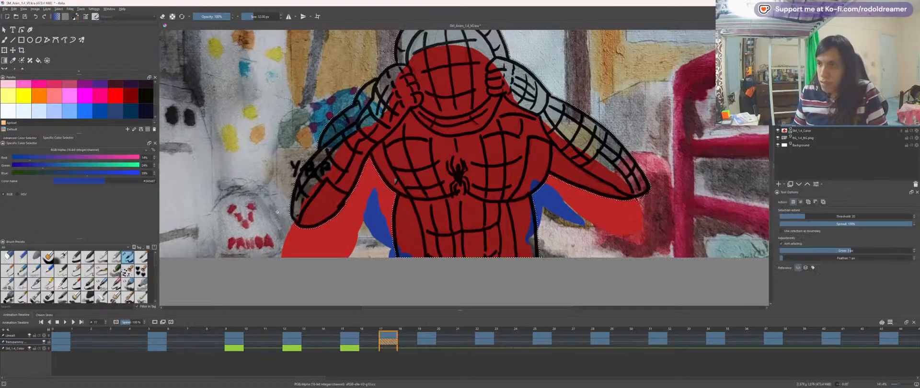
# Step: Create a blank color keyframe at frame 17 and paint the arm undersides, armpits and torso sides blue
pyautogui.press('b')
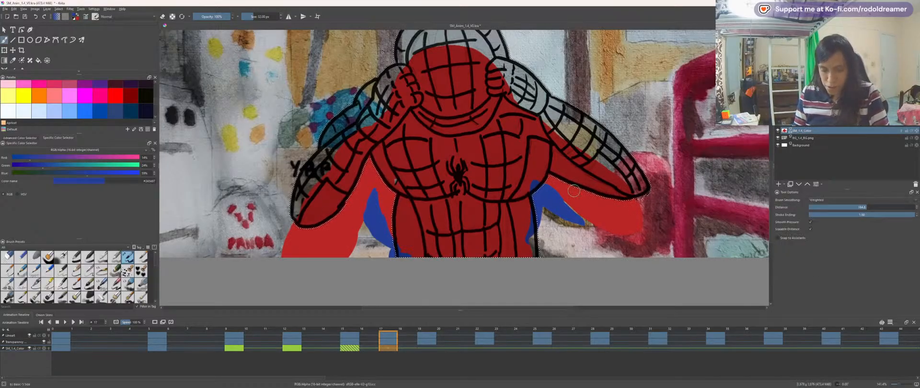
pyautogui.moveTo(294, 203); pyautogui.dragTo(302, 221)
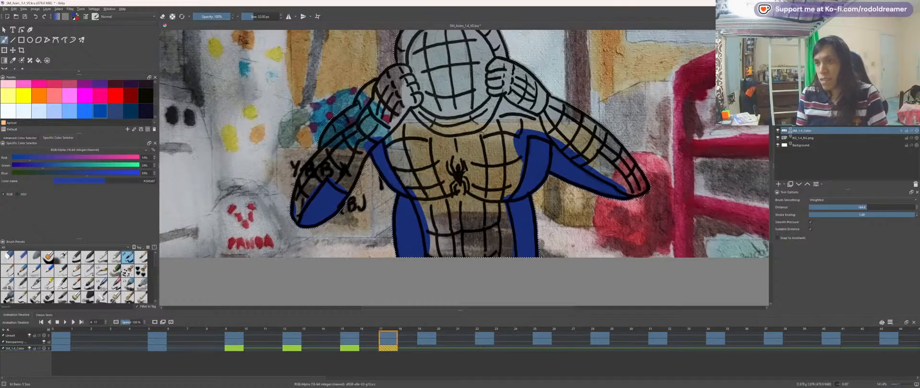
# Step: Paint frame 17's head, hands, chest, abdomen and outer arms red with a large brush
pyautogui.press('space')
pyautogui.press('x')
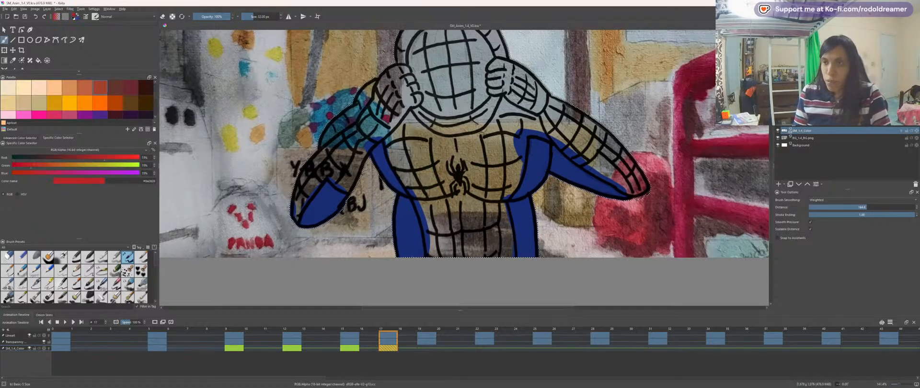
pyautogui.moveTo(439, 211)
pyautogui.mouseDown()
pyautogui.moveTo(453, 206)
pyautogui.moveTo(482, 240)
pyautogui.moveTo(477, 127)
pyautogui.moveTo(420, 127)
pyautogui.moveTo(446, 176)
pyautogui.moveTo(415, 96)
pyautogui.moveTo(431, 103)
pyautogui.moveTo(447, 189)
pyautogui.moveTo(484, 125)
pyautogui.moveTo(460, 106)
pyautogui.moveTo(522, 178)
pyautogui.moveTo(619, 230)
pyautogui.moveTo(685, 283)
pyautogui.mouseUp()
pyautogui.press('space')
pyautogui.press('space')
pyautogui.moveTo(323, 267)
pyautogui.mouseDown()
pyautogui.moveTo(409, 205)
pyautogui.moveTo(417, 175)
pyautogui.moveTo(506, 113)
pyautogui.moveTo(529, 182)
pyautogui.moveTo(493, 138)
pyautogui.mouseUp()
pyautogui.moveTo(610, 146); pyautogui.dragTo(625, 134)
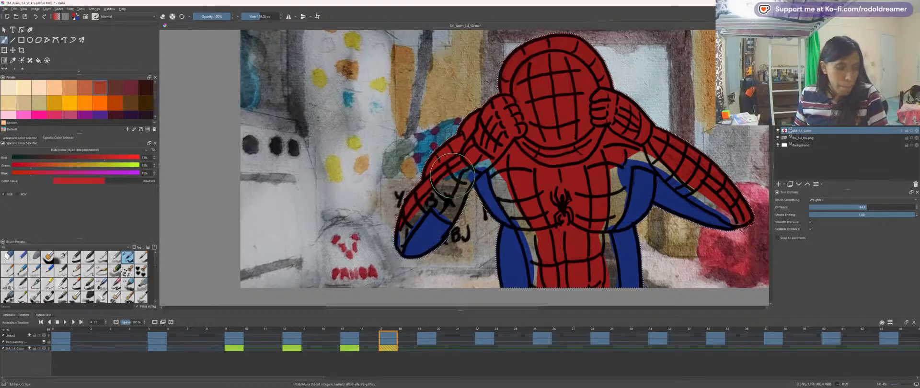
# Step: Fill the outer forearm up to the elbow tip on the picture's left side with red, using a smaller brush
pyautogui.scroll(3, 453, 175)
pyautogui.press('space')
pyautogui.moveTo(382, 187); pyautogui.dragTo(453, 127)
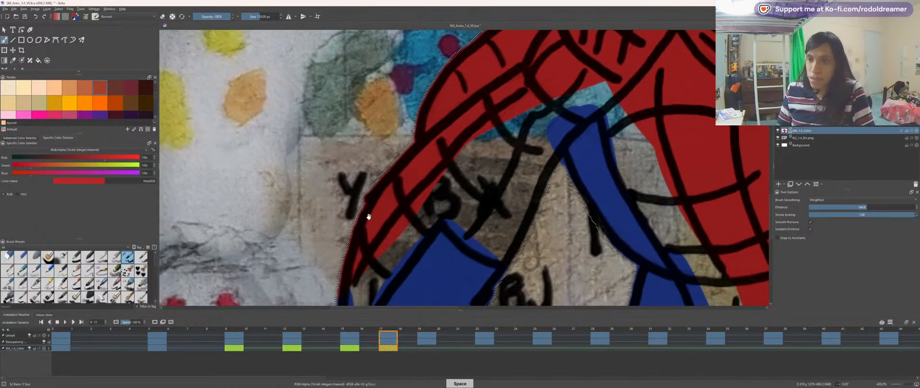
pyautogui.moveTo(369, 217); pyautogui.dragTo(386, 150)
pyautogui.press('6')
pyautogui.press('6')
pyautogui.press('6')
pyautogui.press('6')
pyautogui.press('6')
pyautogui.press('6')
pyautogui.press('space')
pyautogui.moveTo(425, 130); pyautogui.dragTo(528, 231)
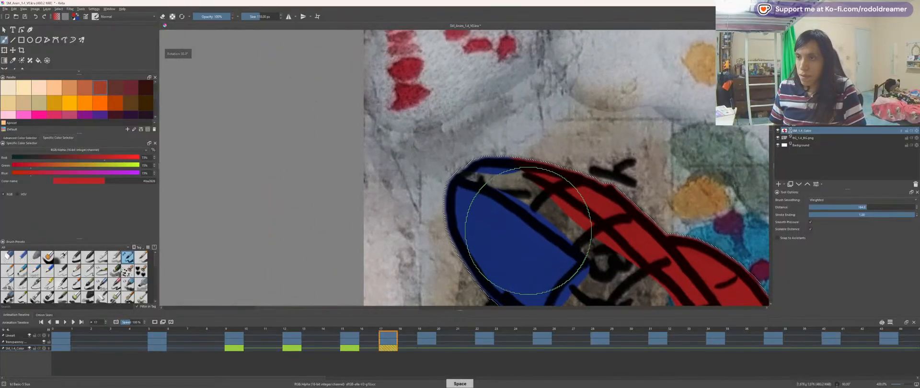
pyautogui.press('6')
pyautogui.press('[')
pyautogui.press('[')
pyautogui.press('[')
pyautogui.press('[')
pyautogui.press('[')
pyautogui.press('[')
pyautogui.press('[')
pyautogui.press('[')
pyautogui.press('[')
pyautogui.press('[')
pyautogui.press('[')
pyautogui.press('[')
pyautogui.press('[')
pyautogui.press('[')
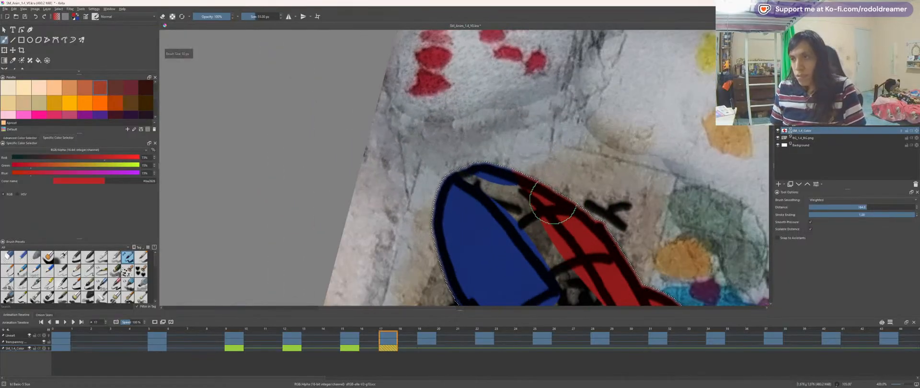
pyautogui.press('space')
pyautogui.moveTo(553, 200)
pyautogui.mouseDown()
pyautogui.moveTo(513, 213)
pyautogui.moveTo(511, 136)
pyautogui.mouseUp()
pyautogui.moveTo(541, 219)
pyautogui.mouseDown()
pyautogui.moveTo(450, 109)
pyautogui.moveTo(511, 162)
pyautogui.moveTo(430, 122)
pyautogui.mouseUp()
# Step: Touch up the blue elbow patch on the picture's left side with the sampled blue, up to the web line
pyautogui.keyDown('ctrl'); pyautogui.click(411, 155); pyautogui.keyUp('ctrl')
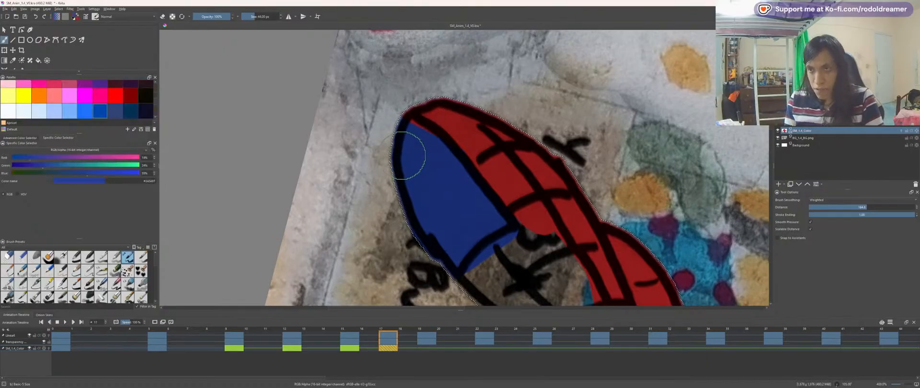
pyautogui.press('x')
pyautogui.press('x')
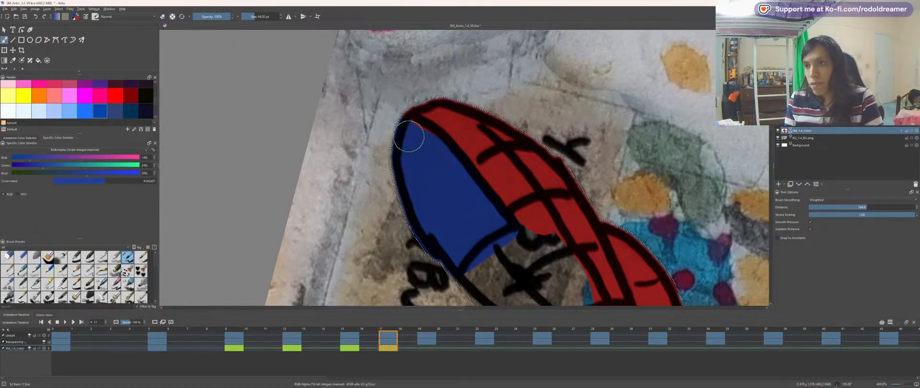
pyautogui.press('x')
pyautogui.press('space')
pyautogui.moveTo(474, 201); pyautogui.dragTo(438, 134)
pyautogui.press('x')
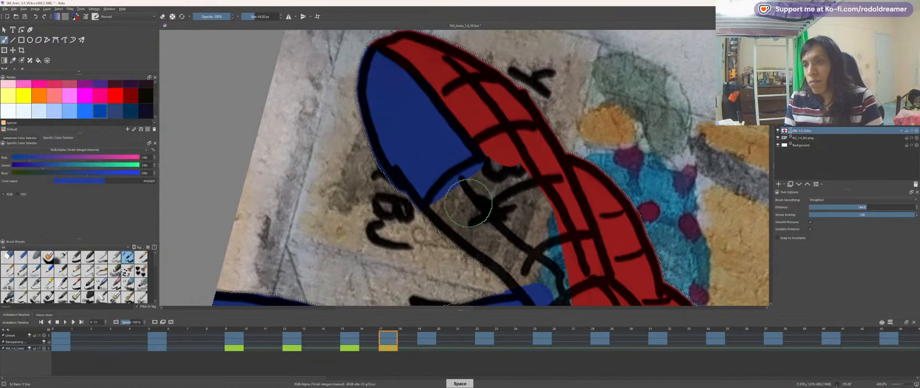
# Step: Fill the bare inner part of the arm on the picture's left side with red, between the elbow patch and the hand
pyautogui.press('x')
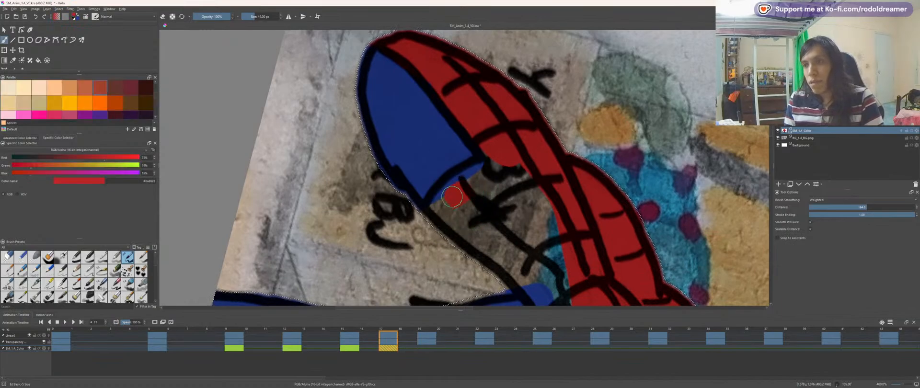
pyautogui.moveTo(470, 177)
pyautogui.mouseDown()
pyautogui.moveTo(515, 166)
pyautogui.moveTo(539, 184)
pyautogui.moveTo(566, 247)
pyautogui.moveTo(488, 191)
pyautogui.moveTo(510, 187)
pyautogui.moveTo(495, 198)
pyautogui.moveTo(441, 205)
pyautogui.moveTo(557, 284)
pyautogui.moveTo(471, 209)
pyautogui.moveTo(557, 275)
pyautogui.moveTo(558, 259)
pyautogui.moveTo(544, 252)
pyautogui.moveTo(485, 248)
pyautogui.moveTo(466, 171)
pyautogui.moveTo(490, 203)
pyautogui.mouseUp()
pyautogui.press('space')
pyautogui.press('4')
pyautogui.press('4')
pyautogui.press('4')
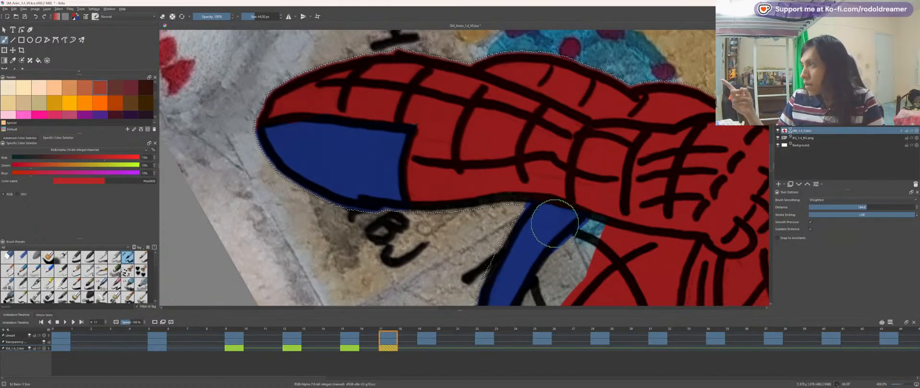
# Step: Fill the uncolored gap along the chest and abdomen on the picture's left side with red, down to the blue side strip
pyautogui.press('space')
pyautogui.moveTo(603, 189); pyautogui.dragTo(506, 243)
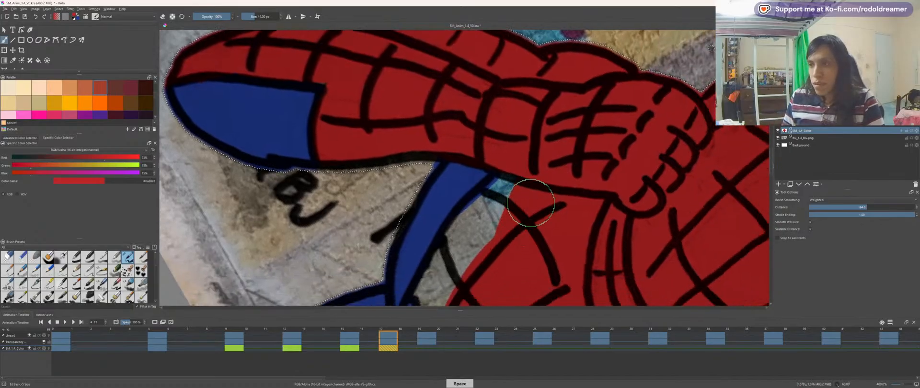
pyautogui.press('4')
pyautogui.press('4')
pyautogui.press('4')
pyautogui.press('4')
pyautogui.press('4')
pyautogui.press('4')
pyautogui.press('4')
pyautogui.press('4')
pyautogui.press('space')
pyautogui.moveTo(534, 179); pyautogui.dragTo(413, 208)
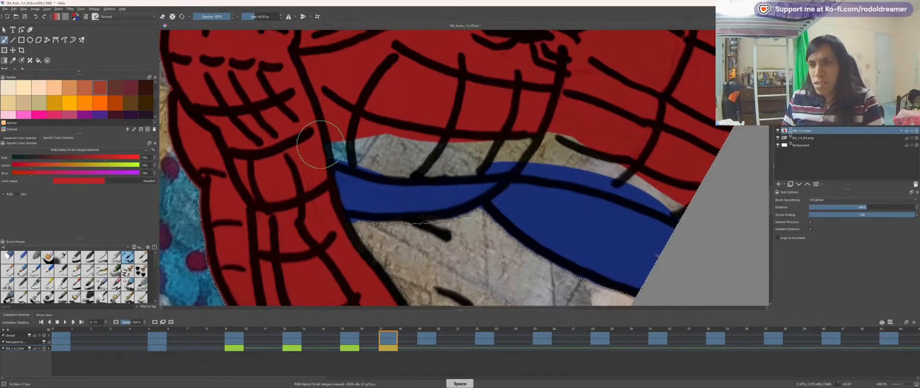
pyautogui.moveTo(319, 144)
pyautogui.mouseDown()
pyautogui.moveTo(416, 160)
pyautogui.moveTo(564, 158)
pyautogui.moveTo(677, 193)
pyautogui.moveTo(506, 129)
pyautogui.moveTo(645, 166)
pyautogui.moveTo(373, 115)
pyautogui.moveTo(409, 130)
pyautogui.moveTo(319, 114)
pyautogui.moveTo(429, 146)
pyautogui.moveTo(372, 124)
pyautogui.moveTo(371, 148)
pyautogui.mouseUp()
# Step: Fill the bare lower chest area on the picture's right side with red, up to the outline of the blue side
pyautogui.press('space')
pyautogui.moveTo(402, 85); pyautogui.dragTo(378, 187)
pyautogui.scroll(-1, 377, 177)
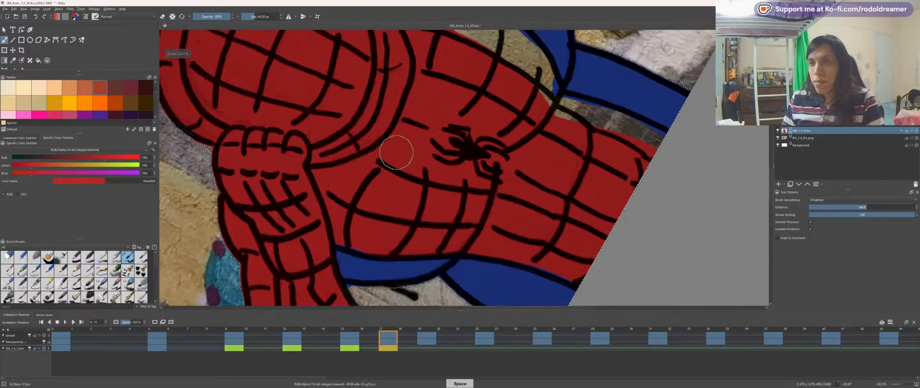
pyautogui.press('space')
pyautogui.moveTo(352, 99); pyautogui.dragTo(351, 168)
pyautogui.press('space')
pyautogui.moveTo(454, 116); pyautogui.dragTo(427, 194)
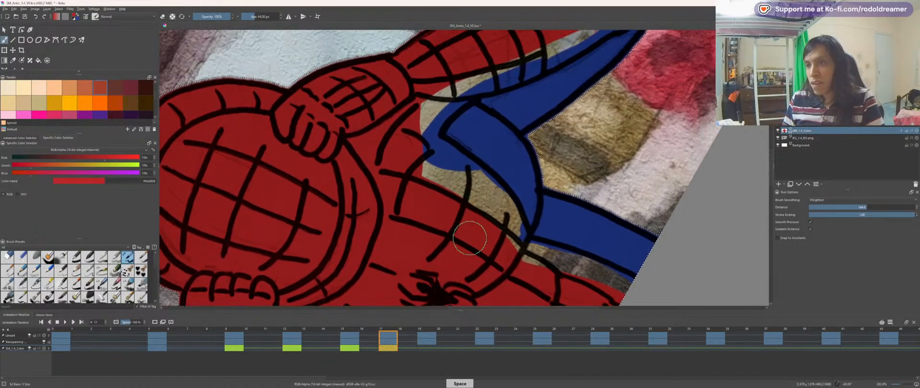
pyautogui.press('space')
pyautogui.moveTo(503, 251); pyautogui.dragTo(421, 193)
pyautogui.scroll(2, 422, 193)
pyautogui.press('space')
pyautogui.moveTo(433, 244)
pyautogui.mouseDown()
pyautogui.moveTo(380, 175)
pyautogui.moveTo(451, 164)
pyautogui.moveTo(575, 211)
pyautogui.moveTo(369, 154)
pyautogui.moveTo(456, 160)
pyautogui.moveTo(559, 206)
pyautogui.moveTo(372, 135)
pyautogui.moveTo(323, 135)
pyautogui.moveTo(468, 236)
pyautogui.mouseUp()
pyautogui.press('space')
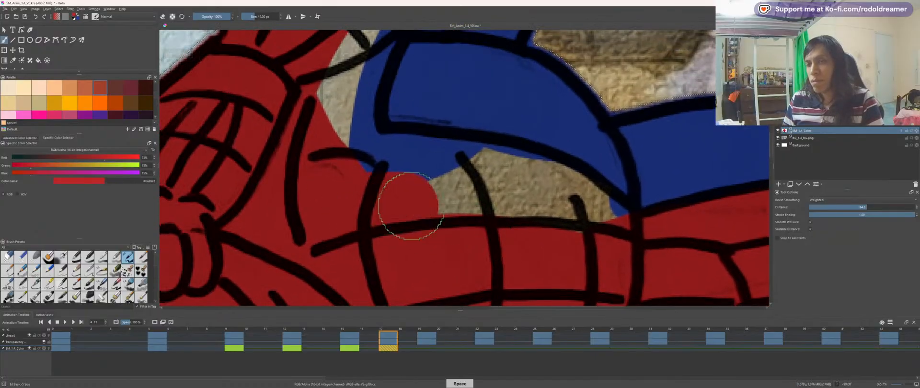
pyautogui.moveTo(409, 206)
pyautogui.mouseDown()
pyautogui.moveTo(612, 238)
pyautogui.moveTo(523, 200)
pyautogui.moveTo(361, 165)
pyautogui.moveTo(476, 174)
pyautogui.moveTo(590, 214)
pyautogui.mouseUp()
# Step: Fill the gap between shoulder and chest on the picture's right side with red, covering the excess blue above the armpit outline
pyautogui.press('space')
pyautogui.moveTo(377, 176)
pyautogui.mouseDown()
pyautogui.moveTo(473, 234)
pyautogui.moveTo(497, 280)
pyautogui.mouseUp()
pyautogui.press('6')
pyautogui.press('6')
pyautogui.press('6')
pyautogui.press('6')
pyautogui.press('6')
pyautogui.press('6')
pyautogui.press('6')
pyautogui.press('6')
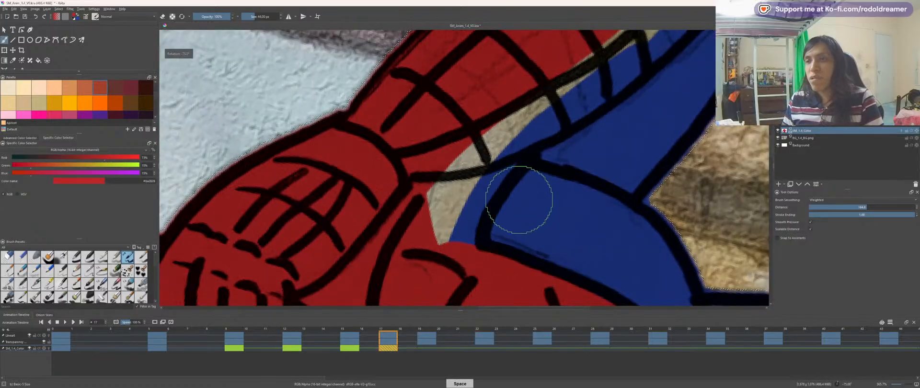
pyautogui.press('4')
pyautogui.press('4')
pyautogui.press('4')
pyautogui.press('4')
pyautogui.press('4')
pyautogui.press('4')
pyautogui.press('4')
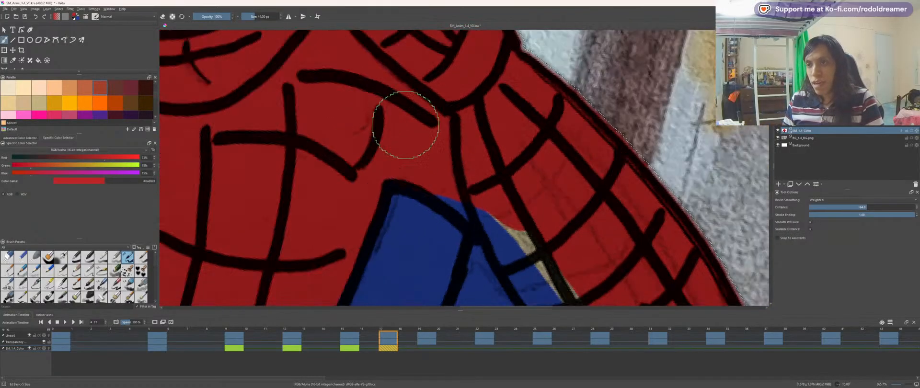
# Step: Paint the rest of the arm on the picture's right side red down to the elbow, up to the blue underside's outline
pyautogui.press('space')
pyautogui.moveTo(412, 222)
pyautogui.mouseDown()
pyautogui.moveTo(484, 143)
pyautogui.moveTo(444, 207)
pyautogui.moveTo(550, 92)
pyautogui.mouseUp()
pyautogui.moveTo(491, 162)
pyautogui.mouseDown()
pyautogui.moveTo(376, 180)
pyautogui.moveTo(342, 198)
pyautogui.mouseUp()
pyautogui.press('4')
pyautogui.press('4')
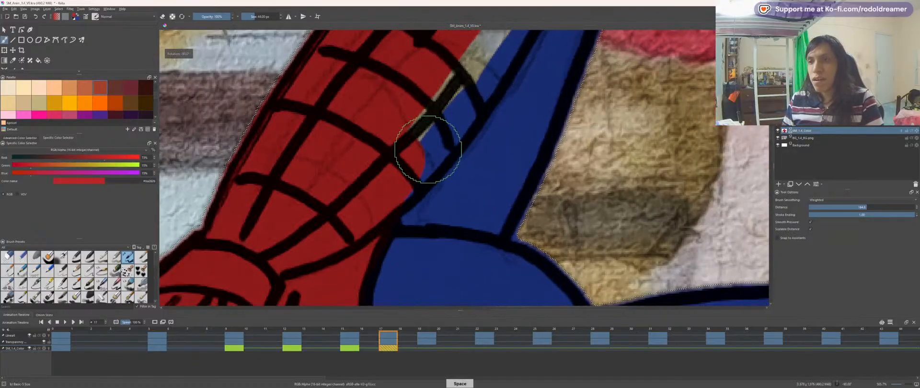
pyautogui.press('4')
pyautogui.press('4')
pyautogui.press('4')
pyautogui.press('4')
pyautogui.press('4')
pyautogui.press('4')
pyautogui.moveTo(355, 163); pyautogui.dragTo(566, 210)
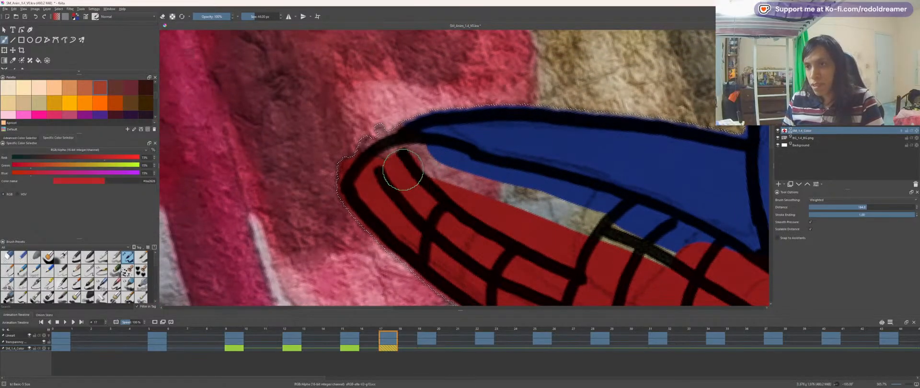
pyautogui.moveTo(463, 177)
pyautogui.mouseDown()
pyautogui.moveTo(661, 264)
pyautogui.moveTo(719, 278)
pyautogui.moveTo(702, 266)
pyautogui.mouseUp()
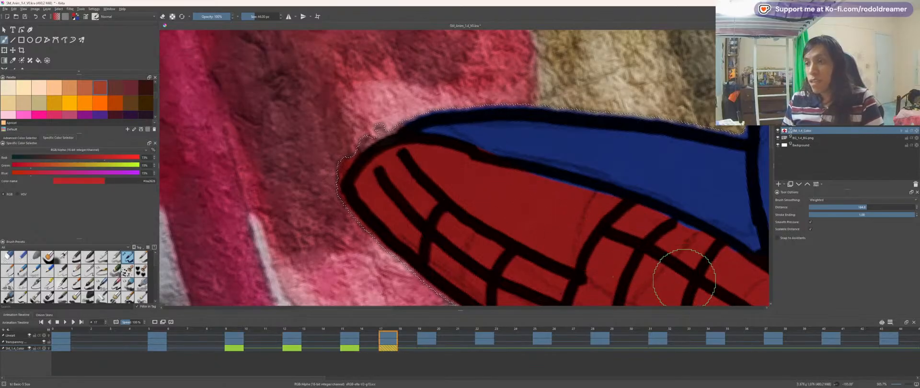
# Step: Examine the whole colored figure in frame 17 against the background
pyautogui.press('5')
pyautogui.press('-')
pyautogui.press('-')
pyautogui.press('-')
pyautogui.press('-')
pyautogui.moveTo(364, 162); pyautogui.dragTo(516, 243)
pyautogui.press('+')
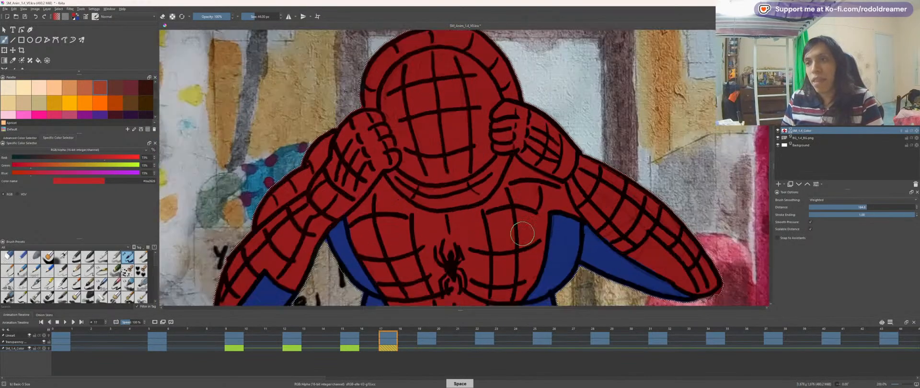
pyautogui.press('-')
pyautogui.press('-')
pyautogui.press('-')
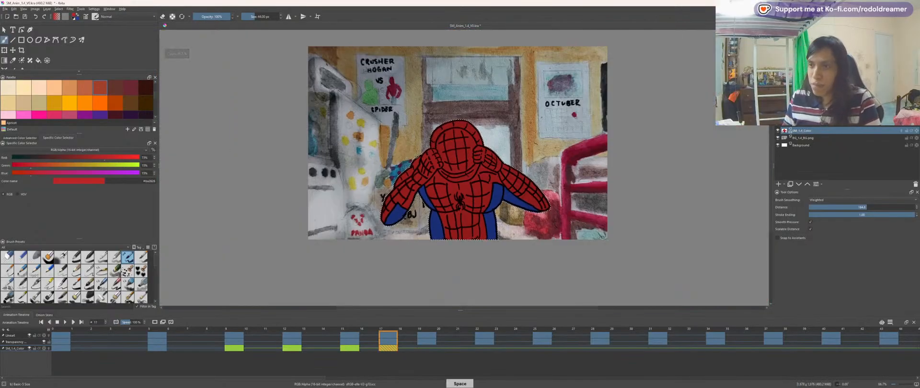
pyautogui.moveTo(424, 143); pyautogui.dragTo(459, 143)
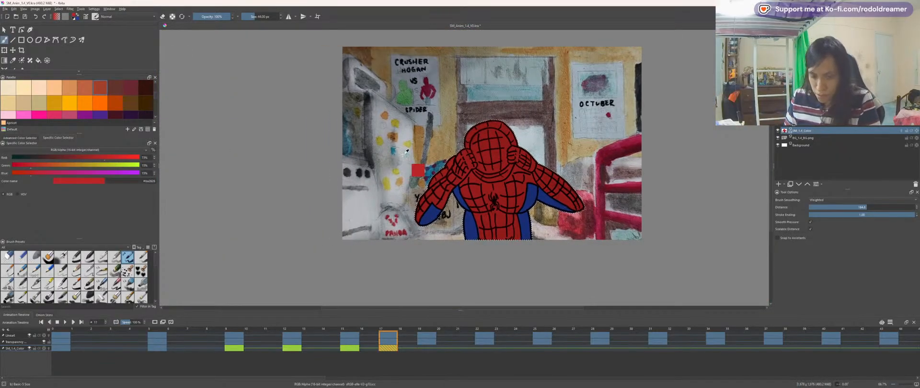
# Step: Mark frame 17's keyframe on the color layer with the green label and go to frame 19
pyautogui.press('Right')
pyautogui.press('Right')
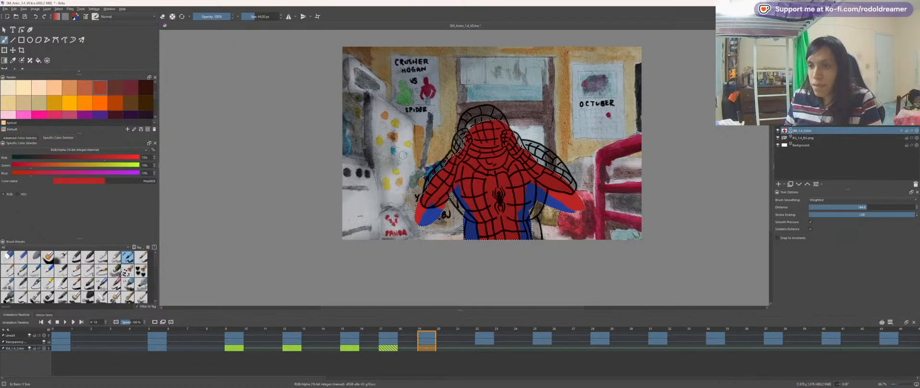
# Step: Select the figure's silhouette in frame 19 from its line art and ready the brush with blue on the color layer
pyautogui.press('pageup')
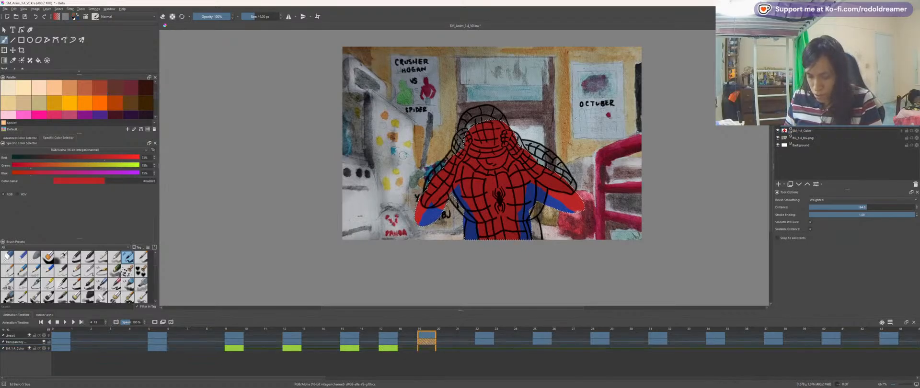
pyautogui.press('w')
pyautogui.click(372, 109)
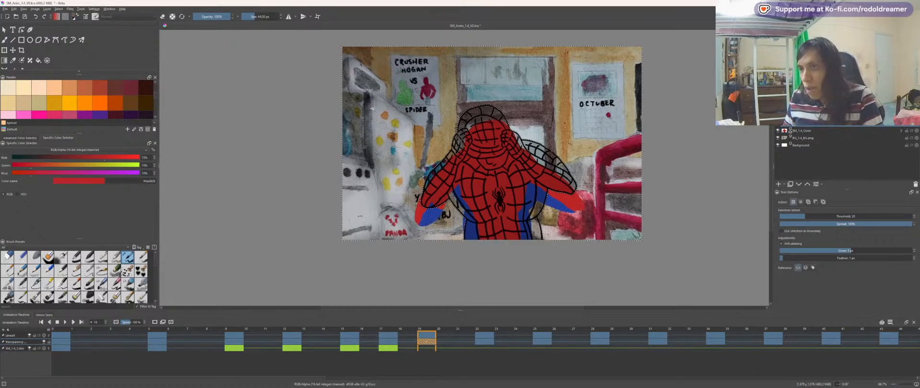
pyautogui.hotkey('ctrl', '+')
pyautogui.hotkey('ctrl', '+')
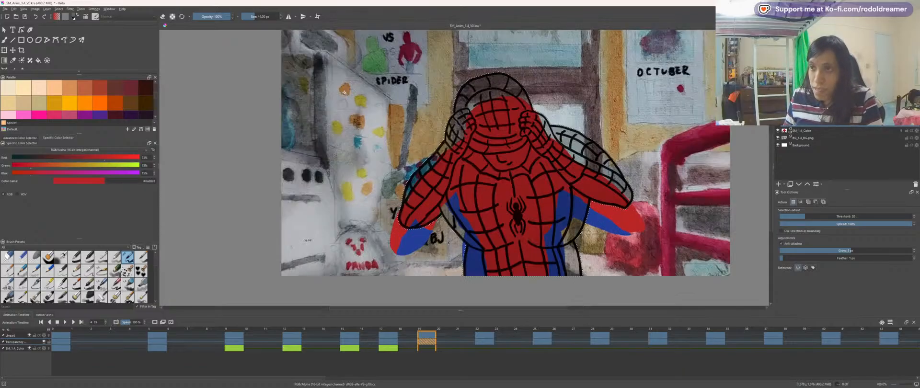
pyautogui.keyDown('ctrl'); pyautogui.click(447, 220); pyautogui.keyUp('ctrl')
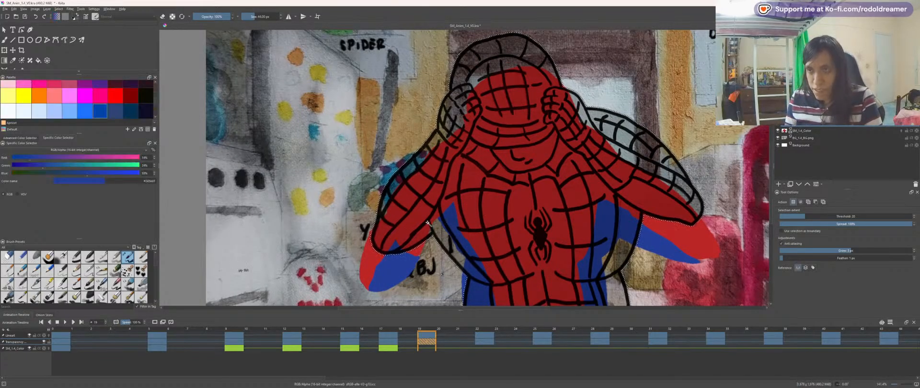
pyautogui.press('b')
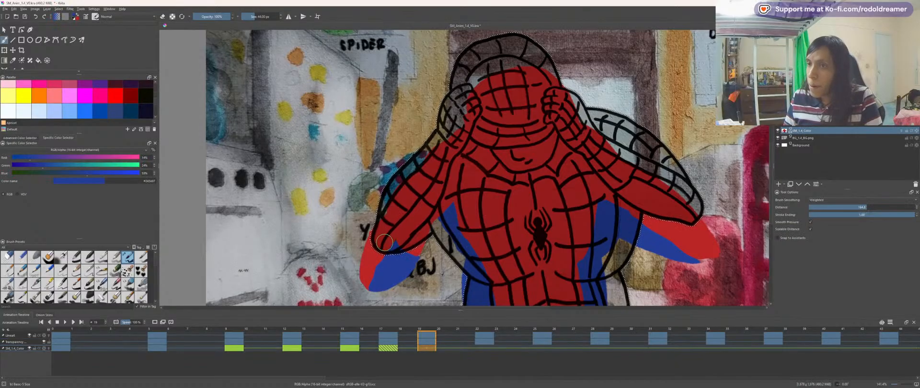
# Step: Paint the arm on the picture's left and the nearby half of the head red in frame 19
pyautogui.moveTo(384, 243)
pyautogui.mouseDown()
pyautogui.moveTo(378, 220)
pyautogui.moveTo(394, 232)
pyautogui.mouseUp()
pyautogui.press('x')
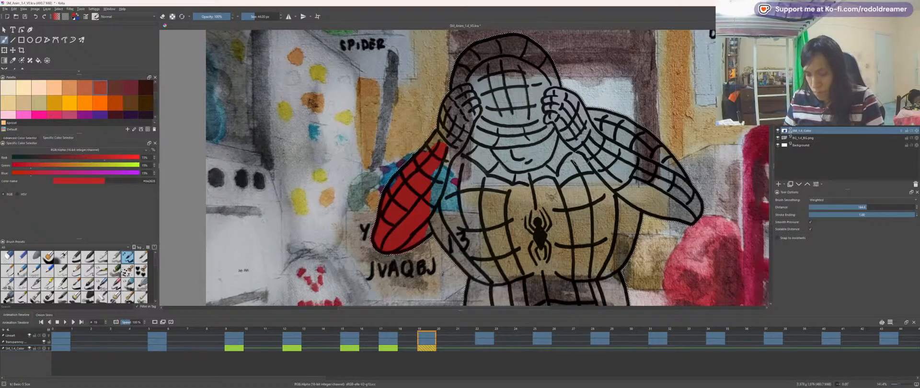
pyautogui.press(']')
pyautogui.moveTo(467, 144)
pyautogui.mouseDown()
pyautogui.moveTo(503, 134)
pyautogui.moveTo(527, 96)
pyautogui.moveTo(459, 94)
pyautogui.mouseUp()
# Step: Compare frame 19 with the colored frame 17 and the upcoming frame 22
pyautogui.press('Left')
pyautogui.press('Left')
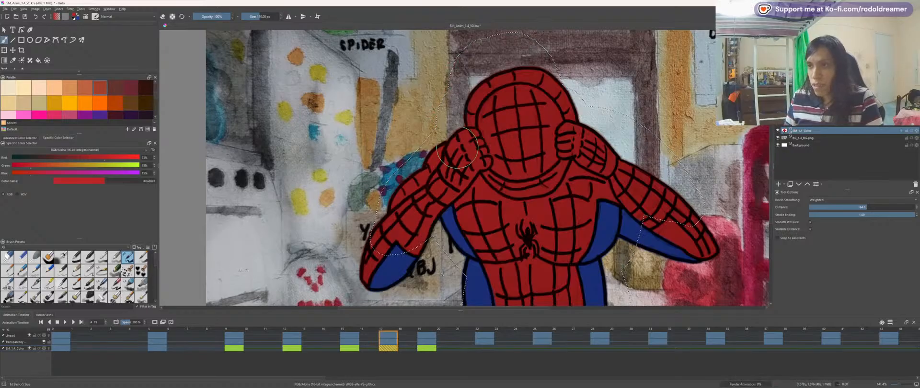
pyautogui.press('Right')
pyautogui.press('Right')
pyautogui.press('Right')
pyautogui.press('Right')
pyautogui.press('Right')
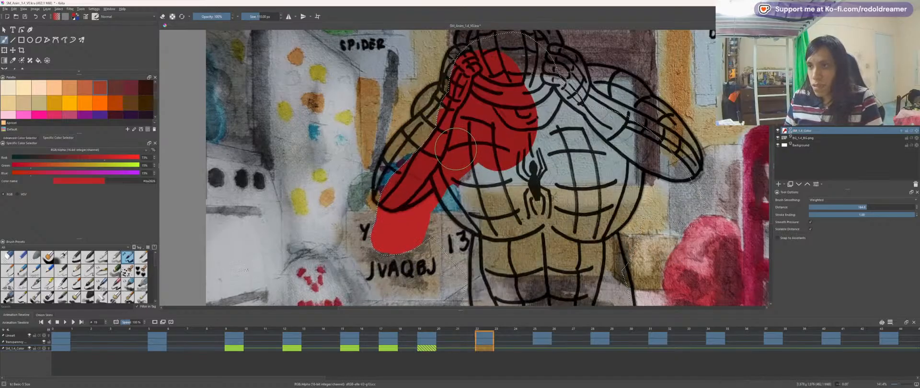
pyautogui.press('Left')
pyautogui.press('Left')
pyautogui.press('Left')
pyautogui.press('Left')
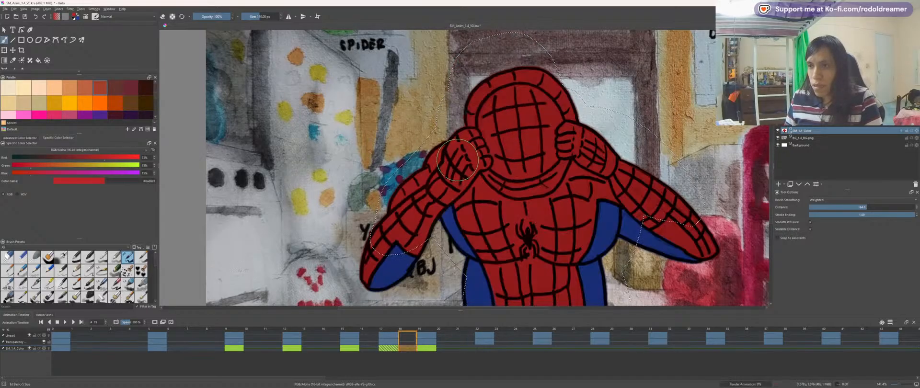
pyautogui.press('Right')
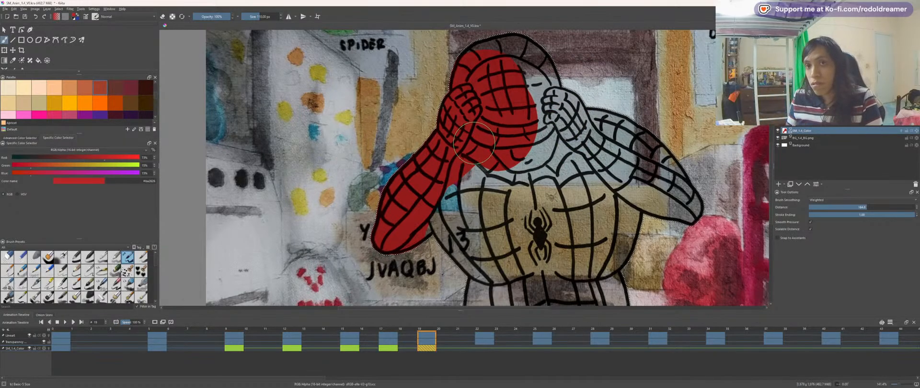
# Step: Paint the rest of the head, the other arm and the torso red in frame 19, and remove its color keyframe's label
pyautogui.moveTo(475, 72)
pyautogui.mouseDown()
pyautogui.moveTo(503, 52)
pyautogui.moveTo(522, 60)
pyautogui.moveTo(530, 68)
pyautogui.moveTo(490, 101)
pyautogui.moveTo(505, 128)
pyautogui.moveTo(509, 103)
pyautogui.moveTo(535, 98)
pyautogui.moveTo(577, 114)
pyautogui.moveTo(616, 139)
pyautogui.moveTo(611, 171)
pyautogui.mouseUp()
pyautogui.press('space')
pyautogui.moveTo(495, 209); pyautogui.dragTo(504, 146)
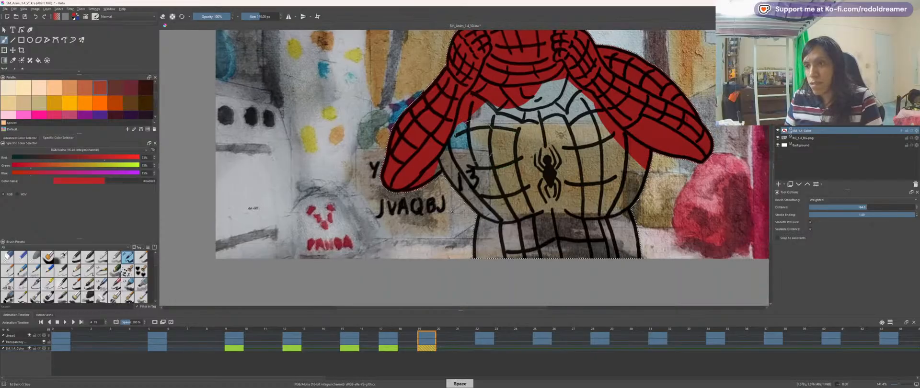
pyautogui.rightClick(431, 353)
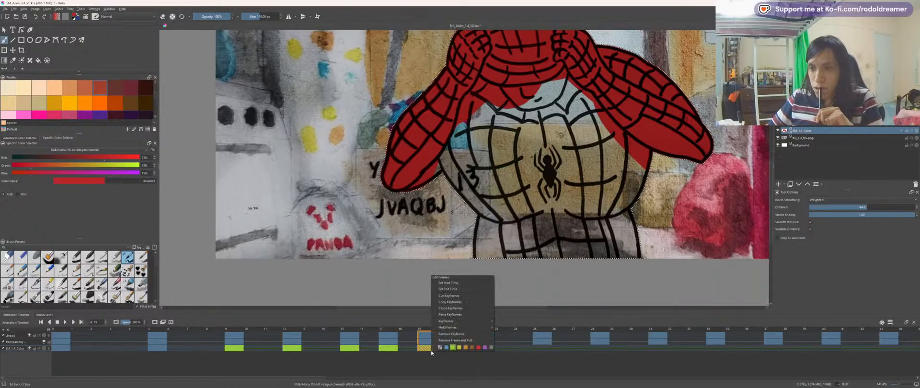
pyautogui.click(440, 347)
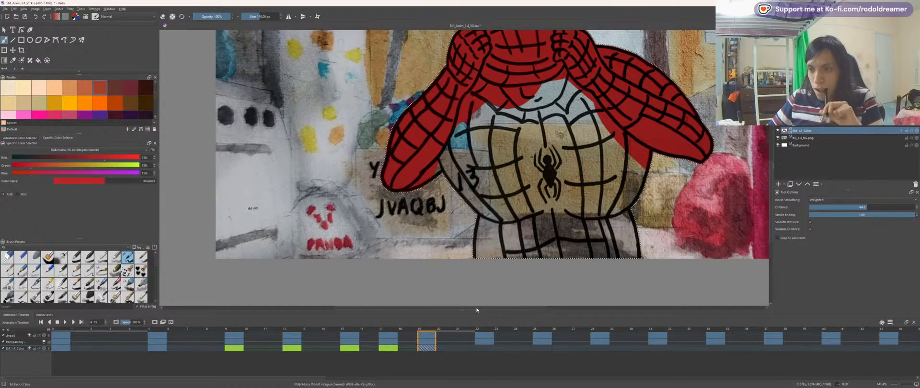
pyautogui.moveTo(503, 139)
pyautogui.mouseDown()
pyautogui.moveTo(462, 116)
pyautogui.moveTo(473, 123)
pyautogui.moveTo(478, 158)
pyautogui.moveTo(524, 231)
pyautogui.moveTo(524, 264)
pyautogui.moveTo(590, 264)
pyautogui.moveTo(608, 235)
pyautogui.moveTo(589, 209)
pyautogui.moveTo(537, 194)
pyautogui.moveTo(508, 122)
pyautogui.moveTo(552, 124)
pyautogui.moveTo(581, 86)
pyautogui.moveTo(601, 162)
pyautogui.moveTo(598, 184)
pyautogui.moveTo(573, 183)
pyautogui.moveTo(588, 194)
pyautogui.moveTo(584, 151)
pyautogui.moveTo(501, 146)
pyautogui.mouseUp()
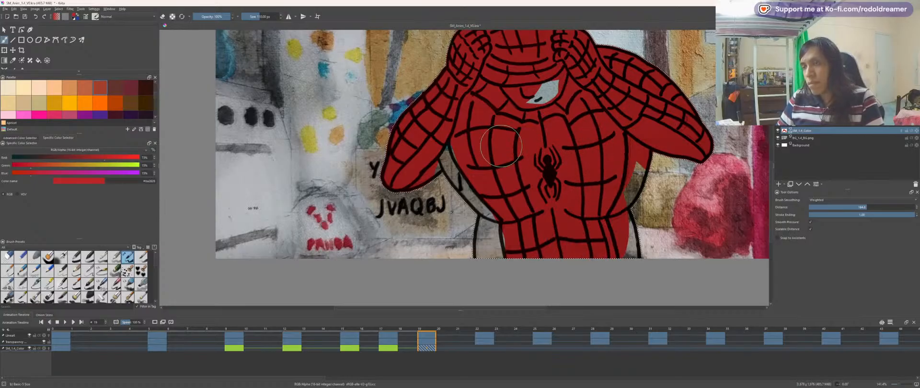
# Step: With a much smaller brush, paint the underside of the forearm on the picture's left blue up to its outlines
pyautogui.press('space')
pyautogui.moveTo(450, 108); pyautogui.dragTo(462, 170)
pyautogui.scroll(1, 464, 169)
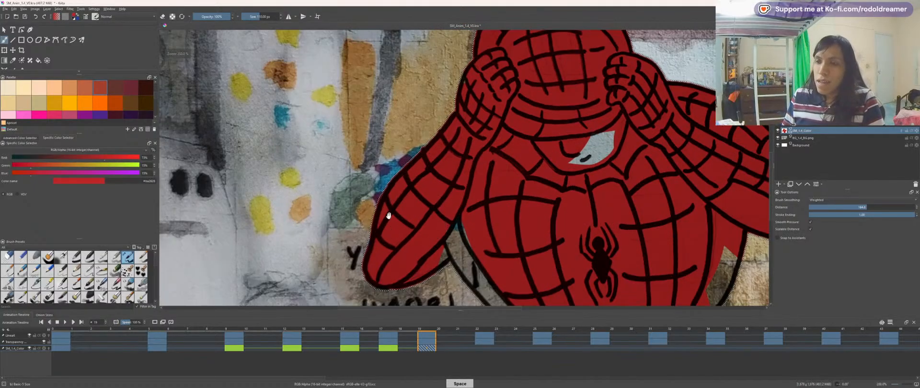
pyautogui.scroll(1, 388, 216)
pyautogui.moveTo(389, 216); pyautogui.dragTo(455, 107)
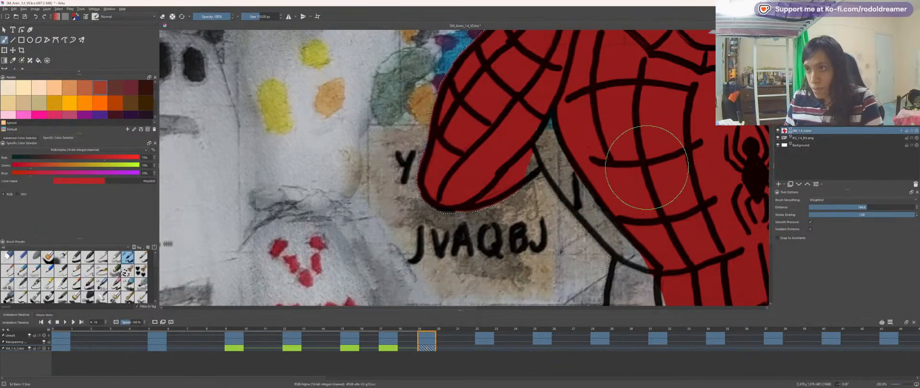
pyautogui.press('[')
pyautogui.press('[')
pyautogui.press('[')
pyautogui.press('[')
pyautogui.press('[')
pyautogui.press('[')
pyautogui.press('[')
pyautogui.press('[')
pyautogui.press('[')
pyautogui.press('[')
pyautogui.press('[')
pyautogui.press('[')
pyautogui.press('[')
pyautogui.press('[')
pyautogui.press('[')
pyautogui.press('[')
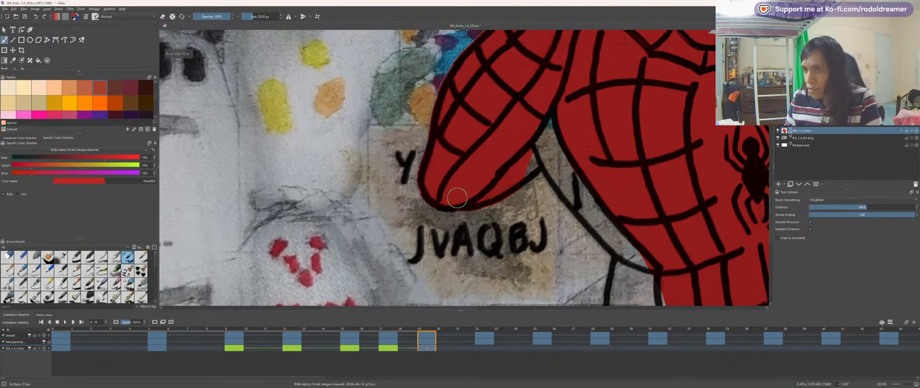
pyautogui.press('x')
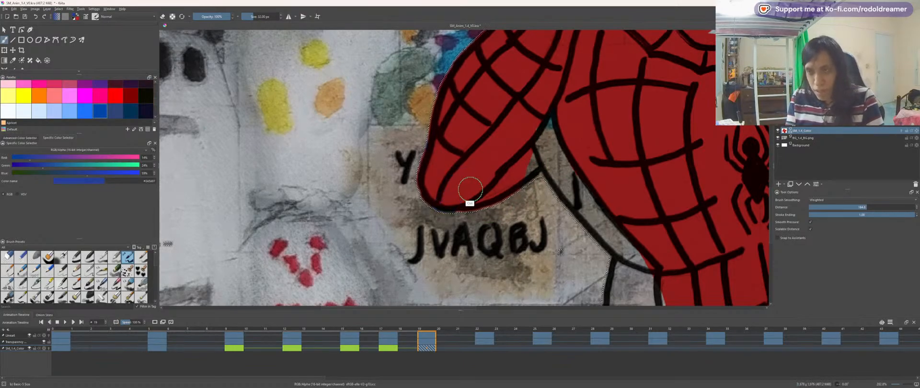
pyautogui.moveTo(499, 171); pyautogui.dragTo(483, 213)
pyautogui.press('6')
pyautogui.press('6')
pyautogui.press('6')
pyautogui.press('6')
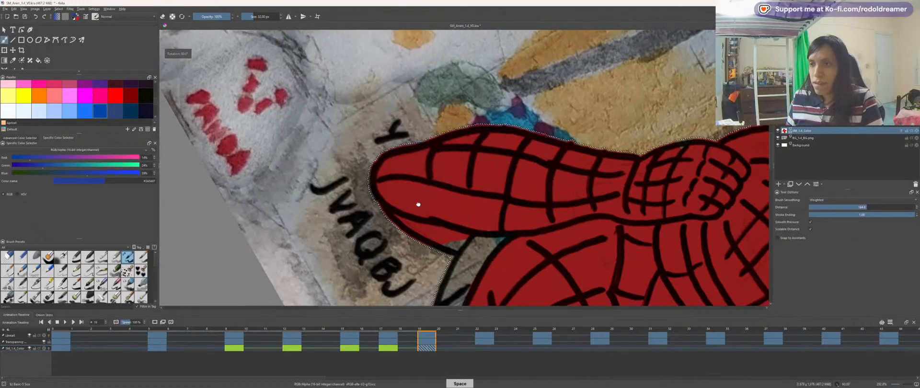
pyautogui.moveTo(418, 202); pyautogui.dragTo(519, 187)
pyautogui.scroll(2, 559, 164)
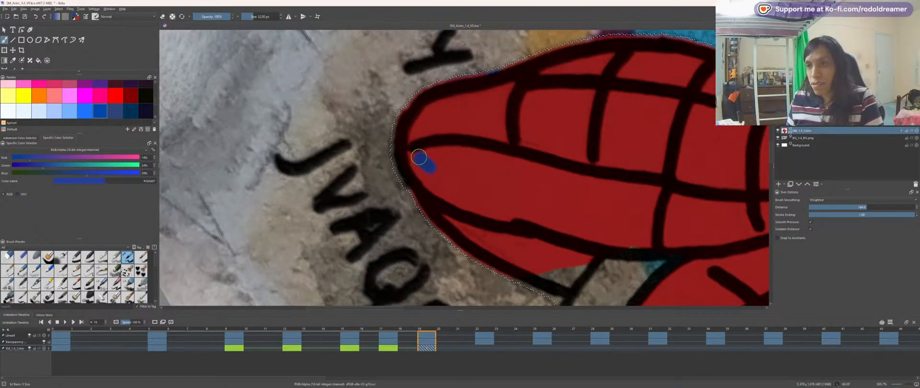
pyautogui.moveTo(462, 215)
pyautogui.mouseDown()
pyautogui.moveTo(520, 247)
pyautogui.moveTo(587, 261)
pyautogui.mouseUp()
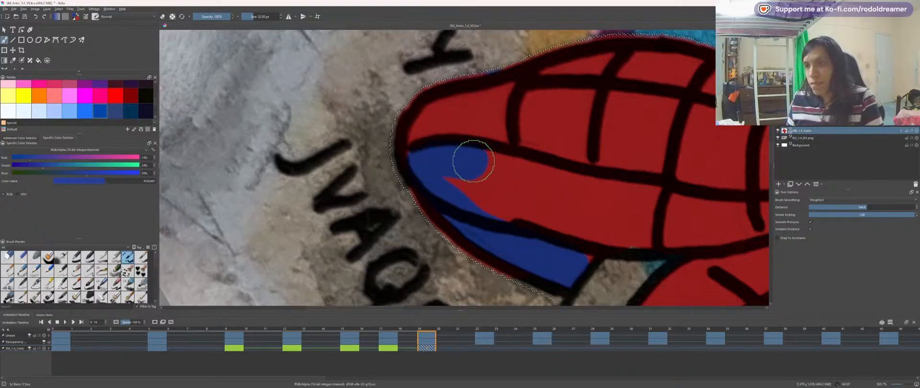
pyautogui.moveTo(473, 162)
pyautogui.mouseDown()
pyautogui.moveTo(640, 198)
pyautogui.moveTo(633, 249)
pyautogui.mouseUp()
# Step: Paint a blue band along the torso's flank on the picture's left, from the armpit toward the waist
pyautogui.press('space')
pyautogui.moveTo(626, 219)
pyautogui.mouseDown()
pyautogui.moveTo(542, 197)
pyautogui.moveTo(462, 151)
pyautogui.mouseUp()
pyautogui.moveTo(526, 184); pyautogui.dragTo(538, 190)
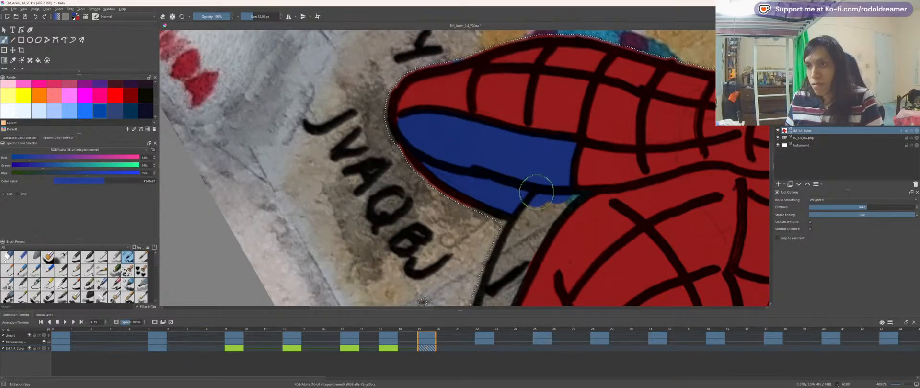
pyautogui.press('4')
pyautogui.press('4')
pyautogui.press('4')
pyautogui.press('4')
pyautogui.press('4')
pyautogui.press('4')
pyautogui.press('4')
pyautogui.press('4')
pyautogui.press('4')
pyautogui.press('space')
pyautogui.moveTo(420, 133); pyautogui.dragTo(419, 248)
pyautogui.press('6')
pyautogui.press('6')
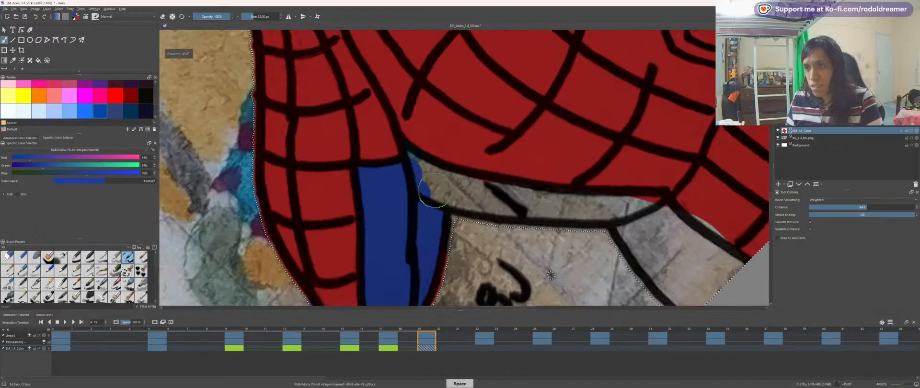
pyautogui.press('4')
pyautogui.press('4')
pyautogui.press('+')
pyautogui.moveTo(414, 211)
pyautogui.mouseDown()
pyautogui.moveTo(393, 194)
pyautogui.moveTo(499, 197)
pyautogui.moveTo(596, 162)
pyautogui.moveTo(683, 112)
pyautogui.mouseUp()
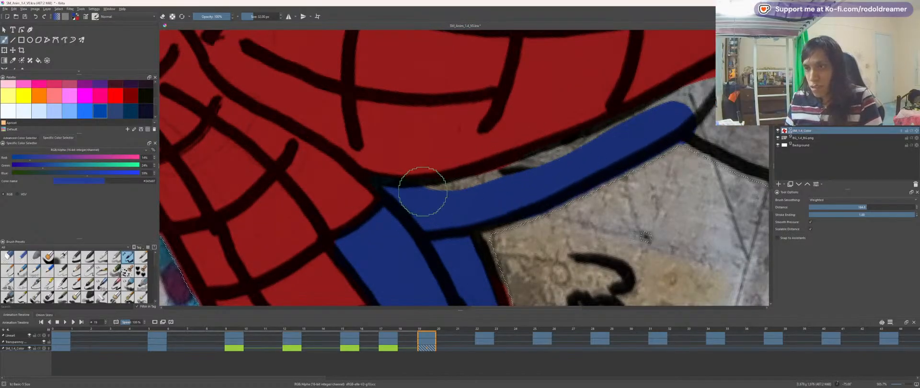
# Step: Fill the rest of that flank and the waist below it blue, and patch the gap in the adjoining red
pyautogui.moveTo(493, 178)
pyautogui.mouseDown()
pyautogui.moveTo(591, 153)
pyautogui.moveTo(714, 80)
pyautogui.mouseUp()
pyautogui.moveTo(716, 157); pyautogui.dragTo(540, 163)
pyautogui.moveTo(600, 174); pyautogui.dragTo(456, 178)
pyautogui.moveTo(400, 121); pyautogui.dragTo(541, 174)
pyautogui.moveTo(398, 128)
pyautogui.mouseDown()
pyautogui.moveTo(433, 98)
pyautogui.moveTo(518, 92)
pyautogui.moveTo(444, 109)
pyautogui.moveTo(542, 128)
pyautogui.mouseUp()
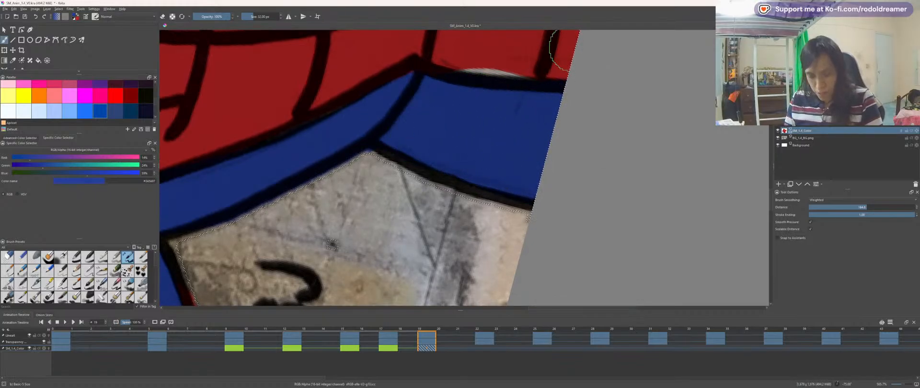
pyautogui.keyDown('ctrl'); pyautogui.click(503, 55); pyautogui.keyUp('ctrl')
pyautogui.scroll(-4, 472, 60)
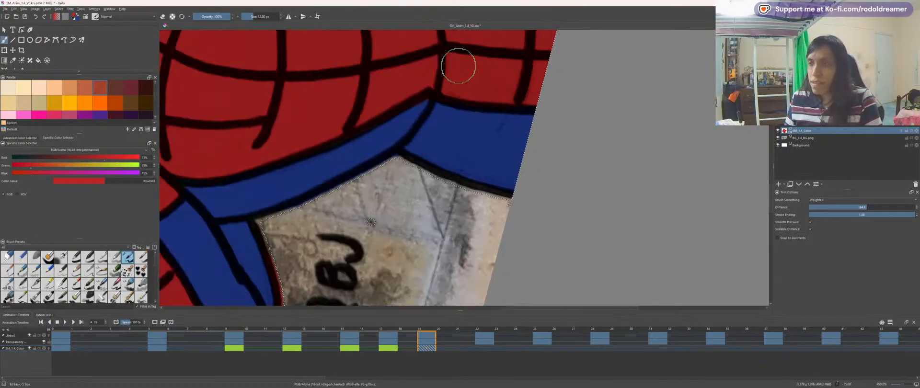
# Step: Paint the torso's flank and waist side on the picture's right blue up to the outlines
pyautogui.press('space')
pyautogui.moveTo(367, 81); pyautogui.dragTo(464, 170)
pyautogui.scroll(1, 465, 169)
pyautogui.press('space')
pyautogui.moveTo(567, 76); pyautogui.dragTo(452, 129)
pyautogui.scroll(1, 470, 143)
pyautogui.press('space')
pyautogui.press('x')
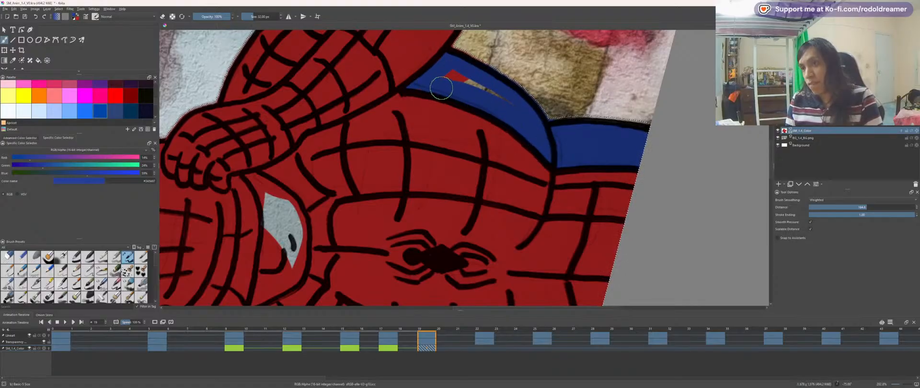
pyautogui.press('5')
pyautogui.press('-')
pyautogui.press('-')
pyautogui.press('-')
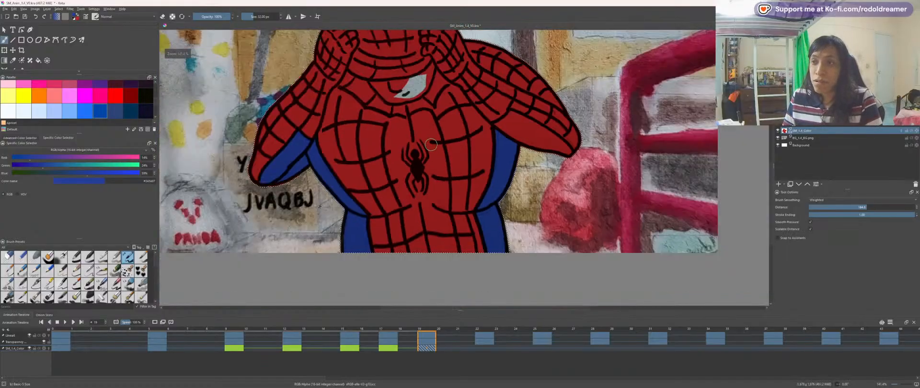
# Step: Paint the underside of the forearm on the picture's right blue, from the inner elbow to the tip
pyautogui.press('space')
pyautogui.moveTo(363, 193); pyautogui.dragTo(315, 234)
pyautogui.press('6')
pyautogui.press('+')
pyautogui.press('+')
pyautogui.press('+')
pyautogui.press('+')
pyautogui.press('+')
pyautogui.press('+')
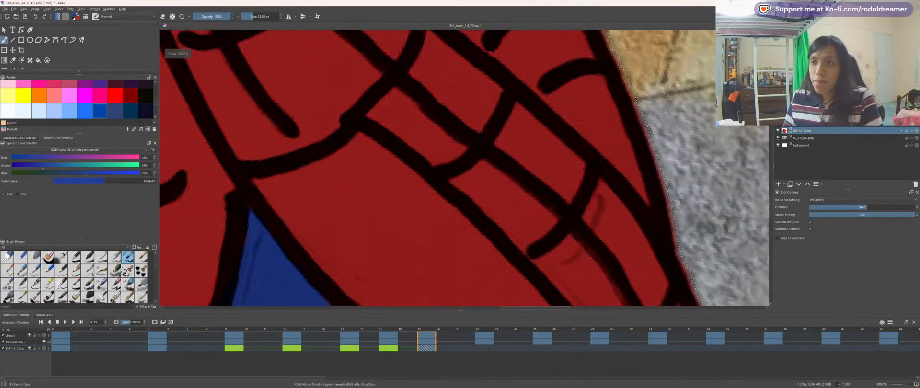
pyautogui.press('space')
pyautogui.moveTo(349, 168); pyautogui.dragTo(476, 129)
pyautogui.moveTo(410, 152)
pyautogui.mouseDown()
pyautogui.moveTo(389, 170)
pyautogui.moveTo(380, 157)
pyautogui.moveTo(409, 156)
pyautogui.moveTo(484, 123)
pyautogui.mouseUp()
pyautogui.press('-')
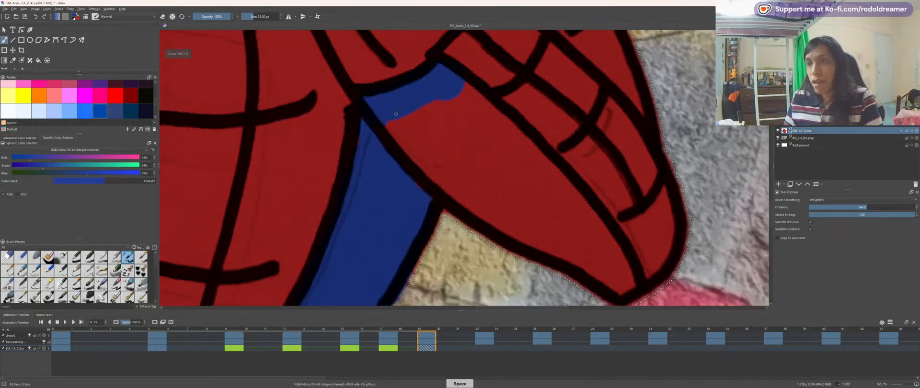
pyautogui.moveTo(403, 137); pyautogui.dragTo(620, 280)
pyautogui.click(527, 174)
pyautogui.moveTo(527, 174)
pyautogui.mouseDown()
pyautogui.moveTo(466, 128)
pyautogui.moveTo(549, 191)
pyautogui.moveTo(446, 99)
pyautogui.moveTo(485, 122)
pyautogui.moveTo(442, 94)
pyautogui.mouseUp()
pyautogui.scroll(-10, 383, 144)
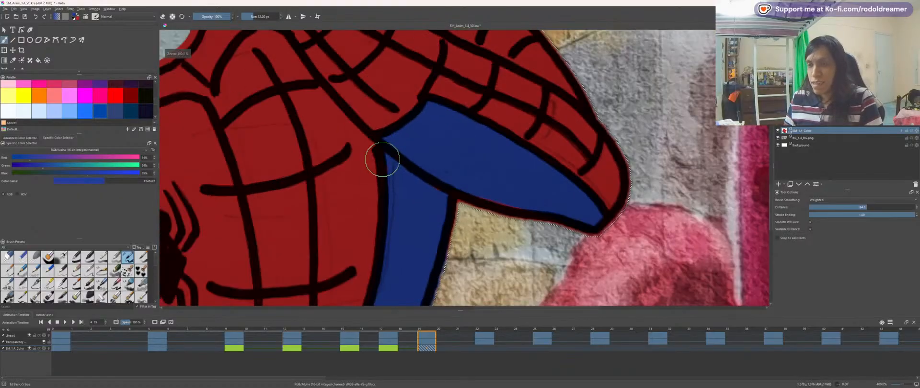
# Step: Go to frame 22 and select the background around the figure from its line art with the contiguous selection tool
pyautogui.press('Right')
pyautogui.press('Right')
pyautogui.press('Right')
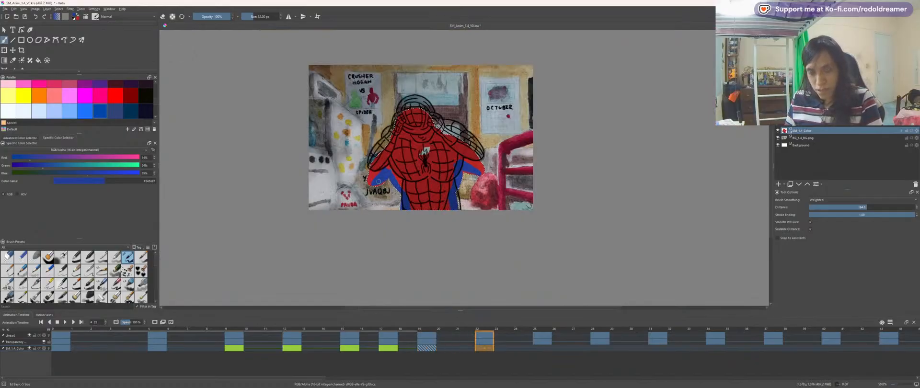
pyautogui.press('q')
pyautogui.press('pageup')
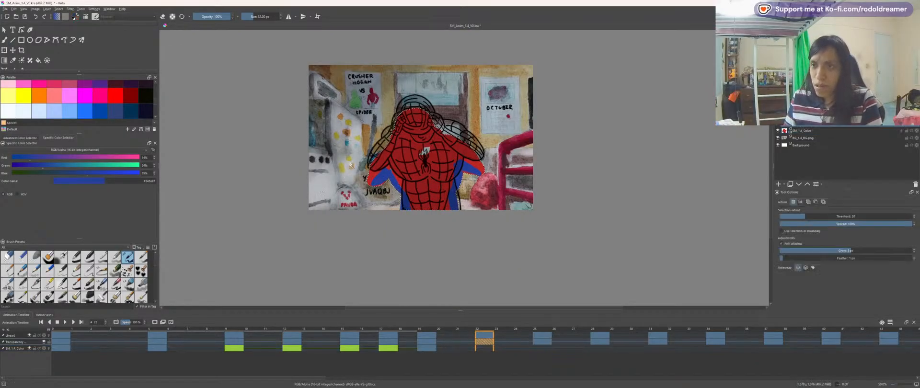
pyautogui.click(339, 167)
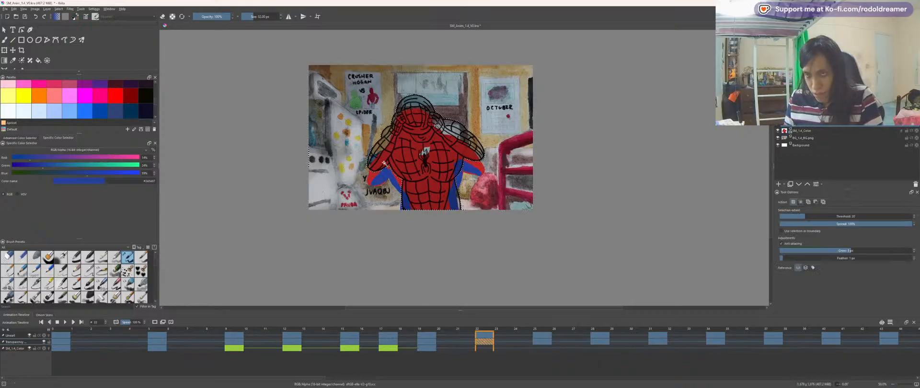
pyautogui.press('pagedown')
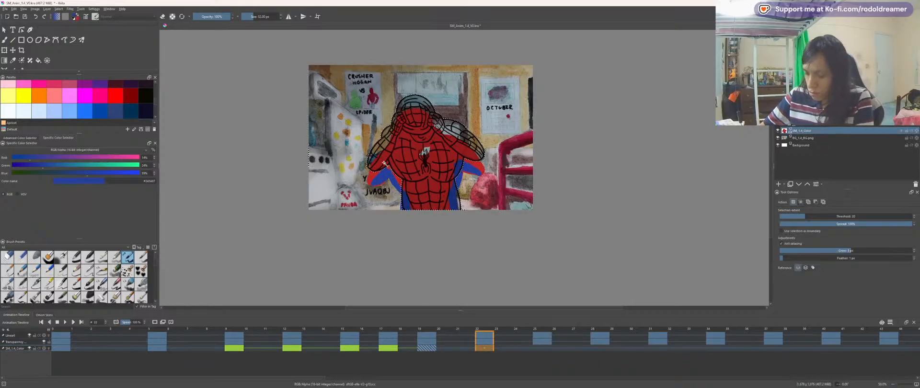
# Step: Set the selection feather to 0 px and reselect the background around frame 22's figure from the line art
pyautogui.press('pageup')
pyautogui.scroll(5, 405, 166)
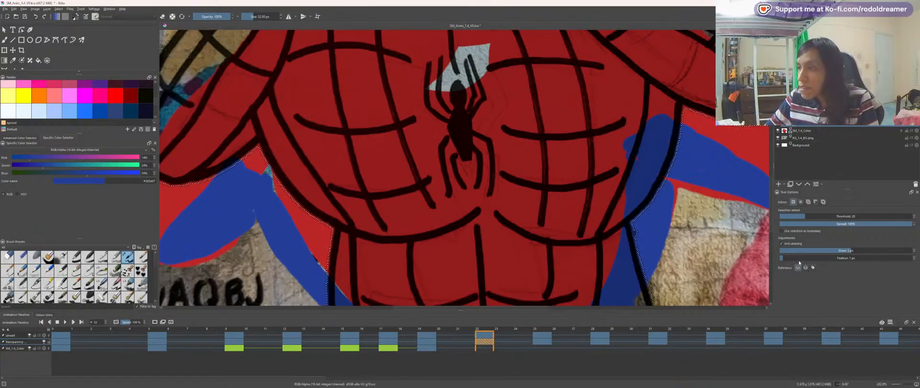
pyautogui.click(682, 248)
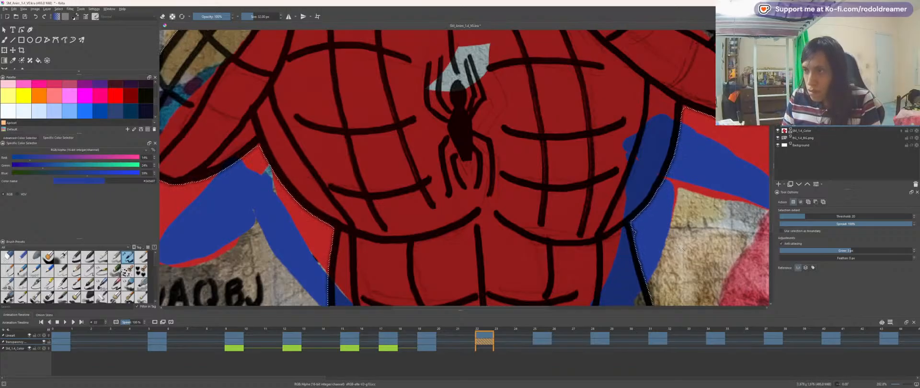
pyautogui.scroll(-5, 606, 191)
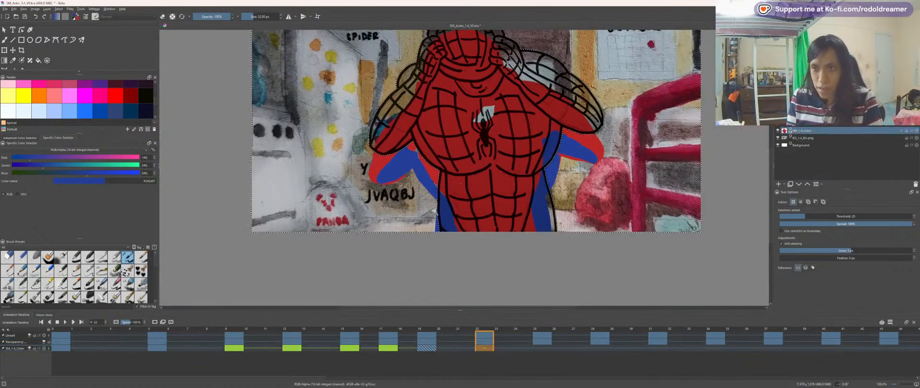
pyautogui.press('b')
pyautogui.moveTo(386, 141); pyautogui.dragTo(387, 138)
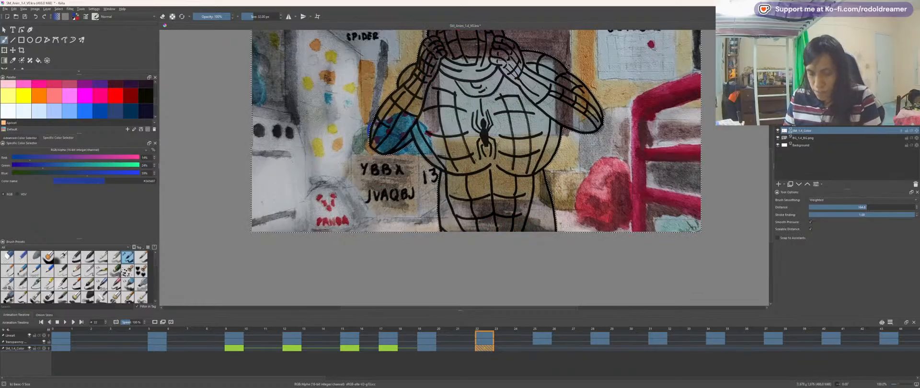
pyautogui.hotkey('ctrl', 'z')
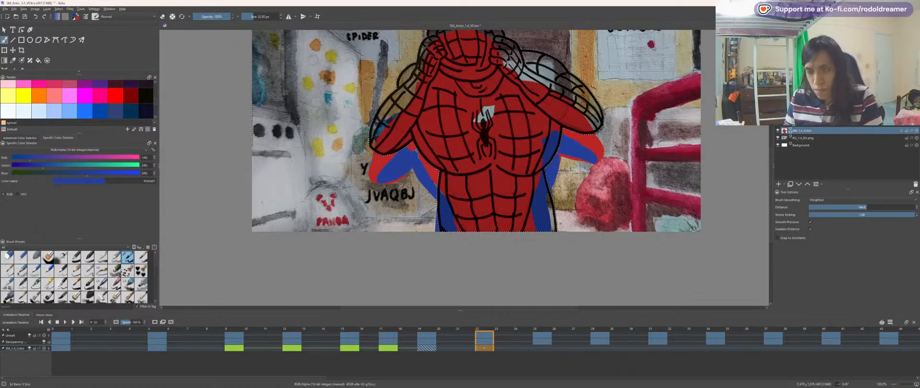
# Step: Enlarge the brush and paint both forearm undersides, the torso's flanks and both waist sides blue on frame 22
pyautogui.moveTo(392, 157)
pyautogui.mouseDown()
pyautogui.moveTo(386, 138)
pyautogui.moveTo(379, 144)
pyautogui.mouseUp()
pyautogui.hotkey('ctrl', 'z')
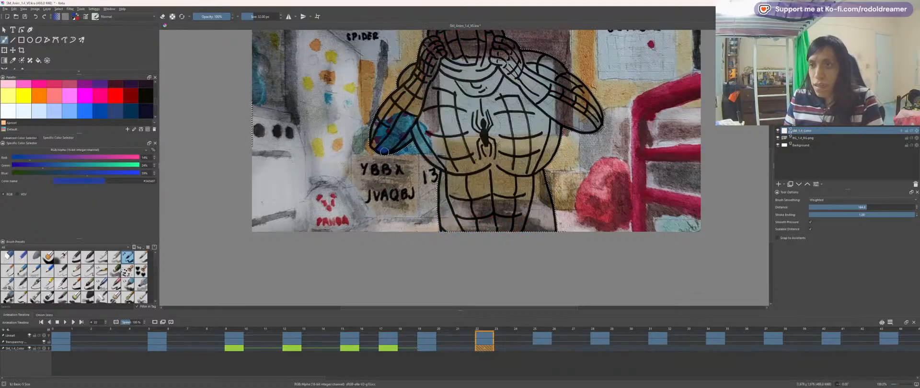
pyautogui.press(']')
pyautogui.press(']')
pyautogui.press(']')
pyautogui.press(']')
pyautogui.press(']')
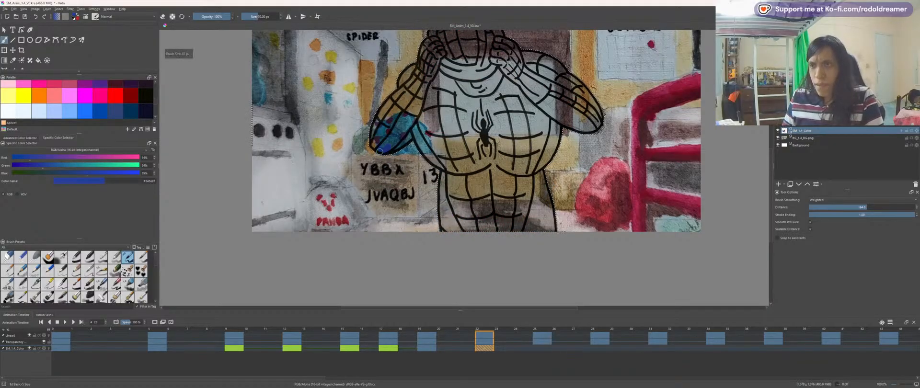
pyautogui.moveTo(416, 119)
pyautogui.mouseDown()
pyautogui.moveTo(397, 130)
pyautogui.moveTo(421, 142)
pyautogui.mouseUp()
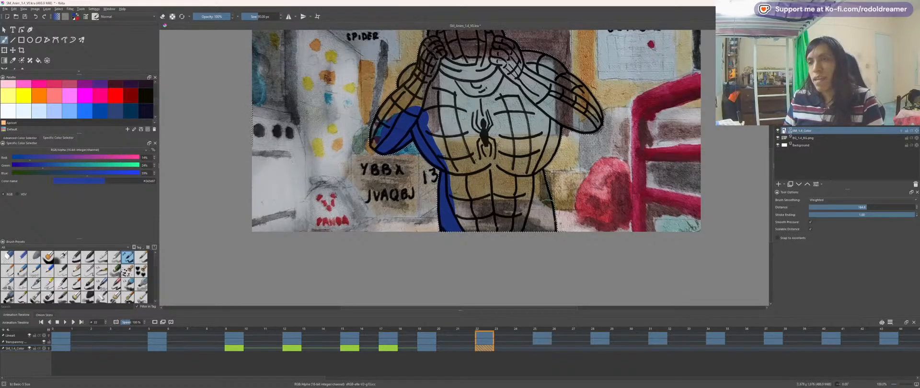
pyautogui.moveTo(543, 219)
pyautogui.mouseDown()
pyautogui.moveTo(533, 162)
pyautogui.moveTo(547, 120)
pyautogui.moveTo(546, 160)
pyautogui.moveTo(557, 128)
pyautogui.moveTo(545, 101)
pyautogui.moveTo(596, 127)
pyautogui.moveTo(552, 109)
pyautogui.mouseUp()
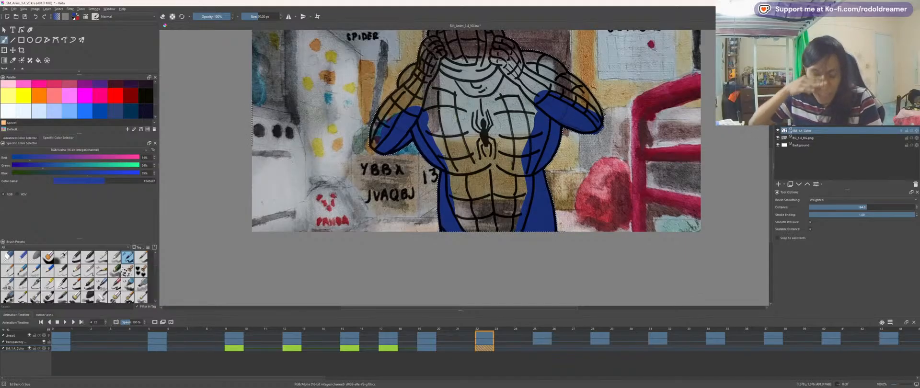
# Step: Switch to red and paint the outer edge of the forearm on the picture's left, starting from the elbow tip
pyautogui.press('4')
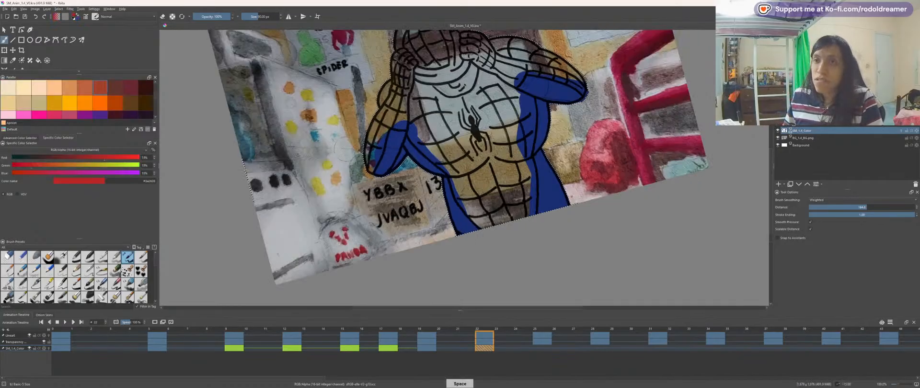
pyautogui.press('4')
pyautogui.press('4')
pyautogui.press('+')
pyautogui.press('space')
pyautogui.press('4')
pyautogui.moveTo(302, 224)
pyautogui.mouseDown()
pyautogui.moveTo(426, 178)
pyautogui.moveTo(503, 211)
pyautogui.moveTo(468, 188)
pyautogui.mouseUp()
pyautogui.press('+')
pyautogui.press('+')
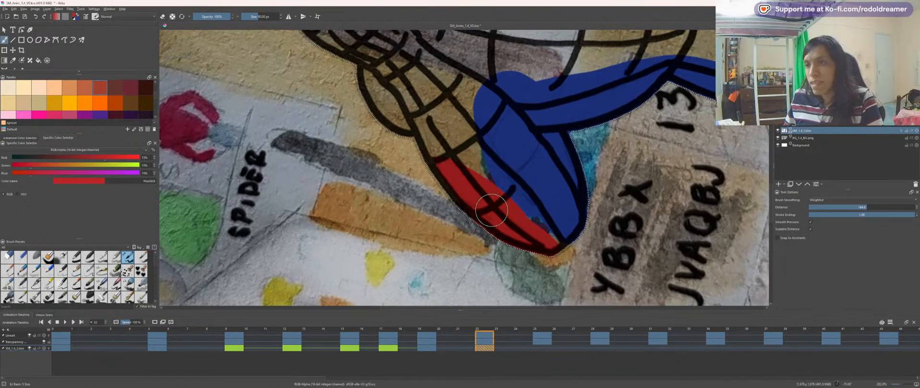
# Step: Fill the rest of the forearm on the picture's left red up to the line bordering its blue underside
pyautogui.press('+')
pyautogui.press('+')
pyautogui.press('space')
pyautogui.moveTo(396, 149); pyautogui.dragTo(440, 176)
pyautogui.press('4')
pyautogui.press('4')
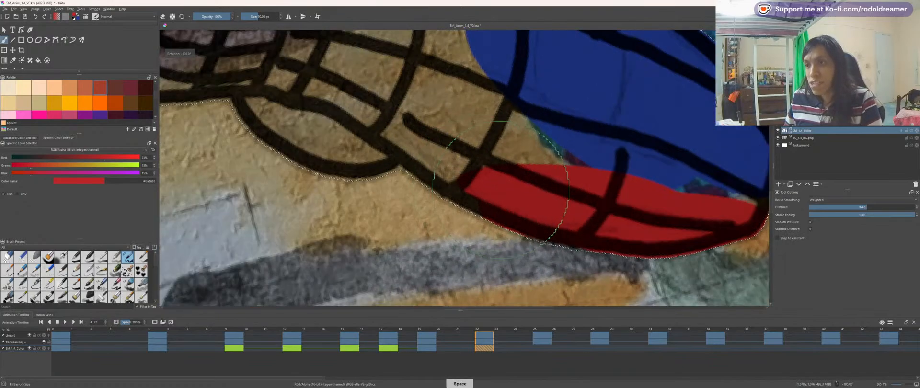
pyautogui.press('space')
pyautogui.moveTo(480, 144); pyautogui.dragTo(366, 196)
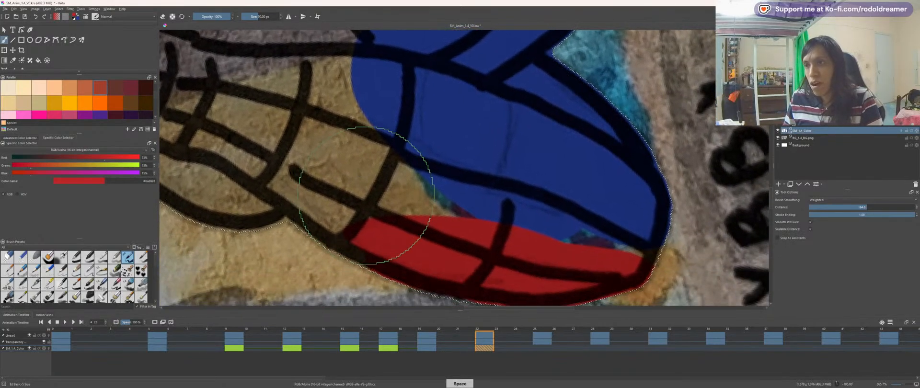
pyautogui.moveTo(299, 171)
pyautogui.mouseDown()
pyautogui.moveTo(397, 243)
pyautogui.moveTo(289, 170)
pyautogui.moveTo(289, 154)
pyautogui.moveTo(308, 144)
pyautogui.moveTo(388, 184)
pyautogui.moveTo(575, 243)
pyautogui.mouseUp()
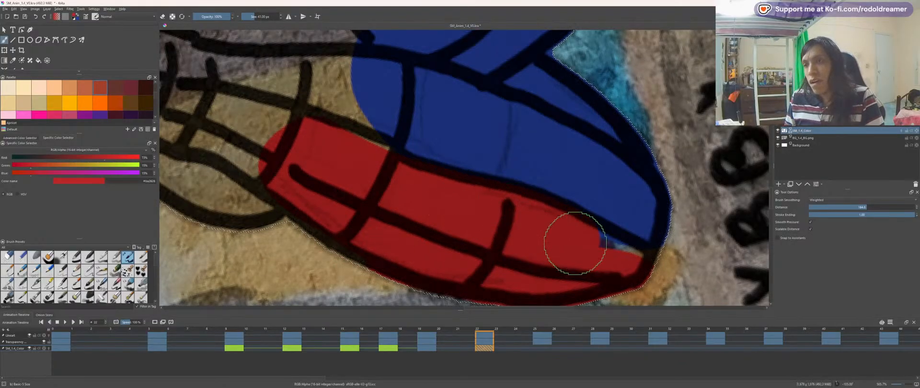
# Step: Paint the wrist and the gripping hand on the picture's left red, up to the knuckles
pyautogui.press('space')
pyautogui.moveTo(267, 148)
pyautogui.mouseDown()
pyautogui.moveTo(458, 182)
pyautogui.moveTo(320, 169)
pyautogui.moveTo(425, 231)
pyautogui.moveTo(356, 193)
pyautogui.moveTo(464, 231)
pyautogui.moveTo(312, 152)
pyautogui.moveTo(427, 202)
pyautogui.moveTo(327, 118)
pyautogui.moveTo(493, 186)
pyautogui.moveTo(410, 131)
pyautogui.moveTo(523, 87)
pyautogui.moveTo(538, 183)
pyautogui.moveTo(565, 98)
pyautogui.moveTo(549, 130)
pyautogui.moveTo(499, 149)
pyautogui.moveTo(370, 82)
pyautogui.mouseUp()
pyautogui.press('space')
pyautogui.moveTo(286, 72); pyautogui.dragTo(487, 139)
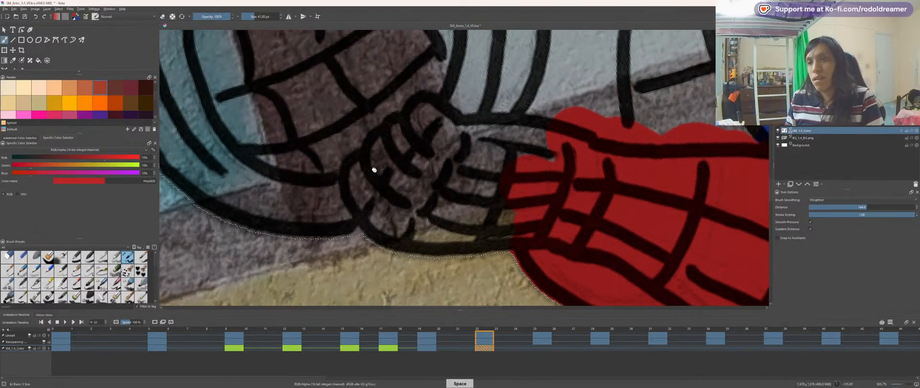
pyautogui.moveTo(374, 170)
pyautogui.mouseDown()
pyautogui.moveTo(366, 157)
pyautogui.moveTo(460, 249)
pyautogui.moveTo(459, 197)
pyautogui.moveTo(380, 153)
pyautogui.moveTo(479, 143)
pyautogui.moveTo(412, 129)
pyautogui.moveTo(460, 144)
pyautogui.mouseUp()
pyautogui.press('-')
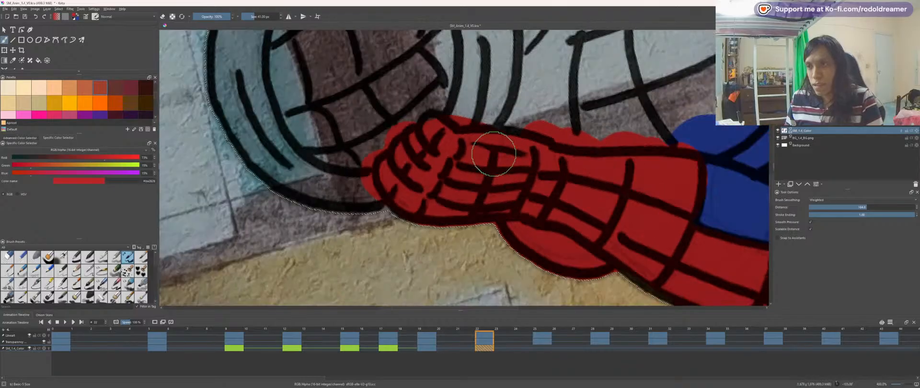
# Step: Paint the head red around its outline and fill its webbed interior with a larger brush
pyautogui.press('-')
pyautogui.press('-')
pyautogui.press('-')
pyautogui.press('-')
pyautogui.press('+')
pyautogui.press('+')
pyautogui.moveTo(477, 69)
pyautogui.mouseDown()
pyautogui.moveTo(431, 118)
pyautogui.moveTo(531, 203)
pyautogui.moveTo(546, 123)
pyautogui.moveTo(451, 98)
pyautogui.moveTo(491, 183)
pyautogui.mouseUp()
pyautogui.press(']')
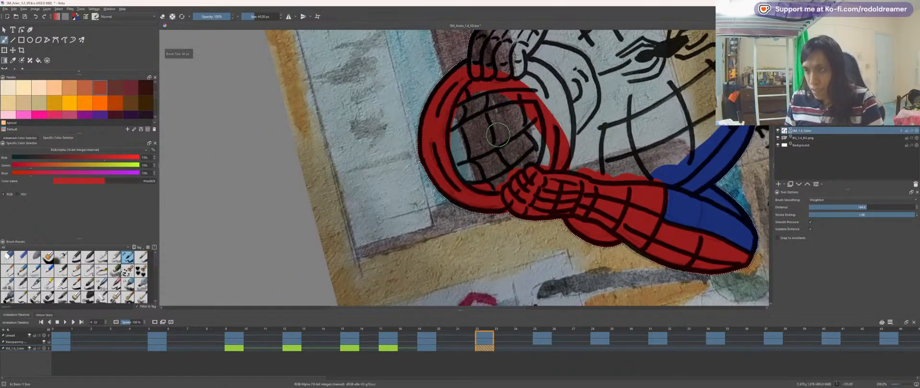
pyautogui.press(']')
pyautogui.moveTo(458, 95)
pyautogui.mouseDown()
pyautogui.moveTo(471, 170)
pyautogui.moveTo(544, 91)
pyautogui.moveTo(474, 108)
pyautogui.moveTo(515, 108)
pyautogui.mouseUp()
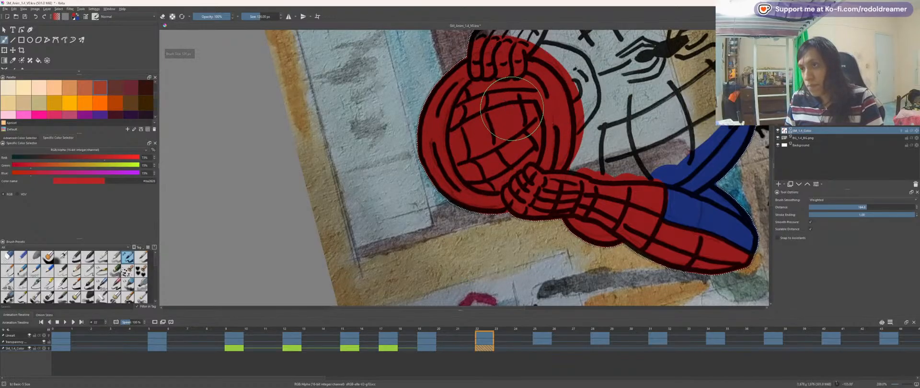
# Step: Paint the hand, wrist and adjoining forearm on the picture's right red
pyautogui.press('space')
pyautogui.moveTo(528, 67); pyautogui.dragTo(487, 216)
pyautogui.moveTo(442, 201); pyautogui.dragTo(452, 133)
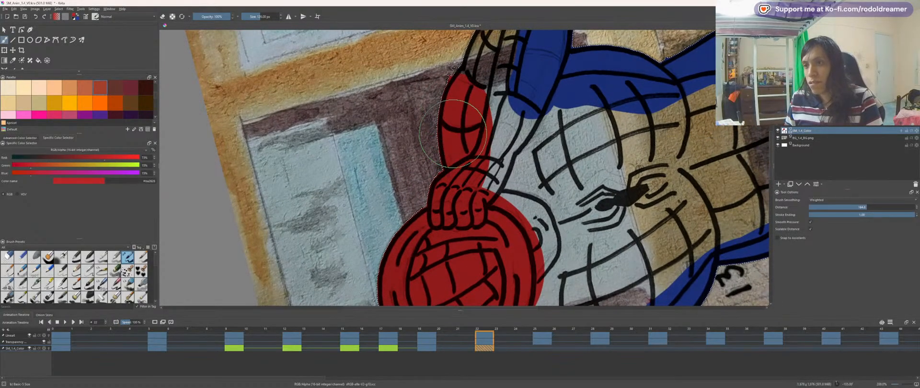
pyautogui.moveTo(468, 182); pyautogui.dragTo(478, 150)
pyautogui.moveTo(489, 150)
pyautogui.mouseDown()
pyautogui.moveTo(518, 137)
pyautogui.moveTo(513, 209)
pyautogui.mouseUp()
# Step: Paint the outer forearm on the picture's right red up to the elbow tip, using a smaller brush to stay inside the outline
pyautogui.press('4')
pyautogui.press('4')
pyautogui.press('4')
pyautogui.press('4')
pyautogui.press('4')
pyautogui.press('+')
pyautogui.moveTo(377, 120); pyautogui.dragTo(424, 202)
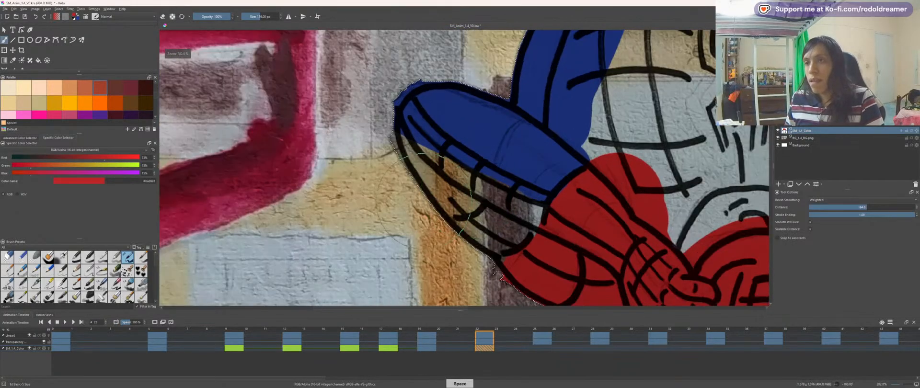
pyautogui.moveTo(390, 173)
pyautogui.mouseDown()
pyautogui.moveTo(486, 250)
pyautogui.moveTo(517, 254)
pyautogui.moveTo(491, 231)
pyautogui.moveTo(541, 244)
pyautogui.moveTo(468, 206)
pyautogui.mouseUp()
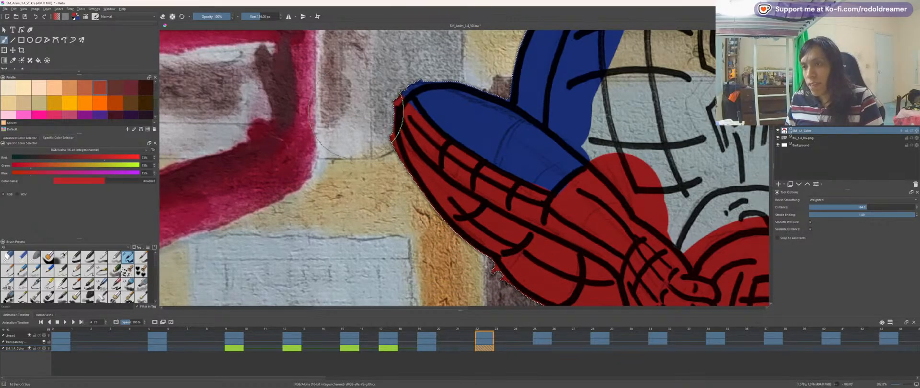
pyautogui.hotkey('ctrl', 'z')
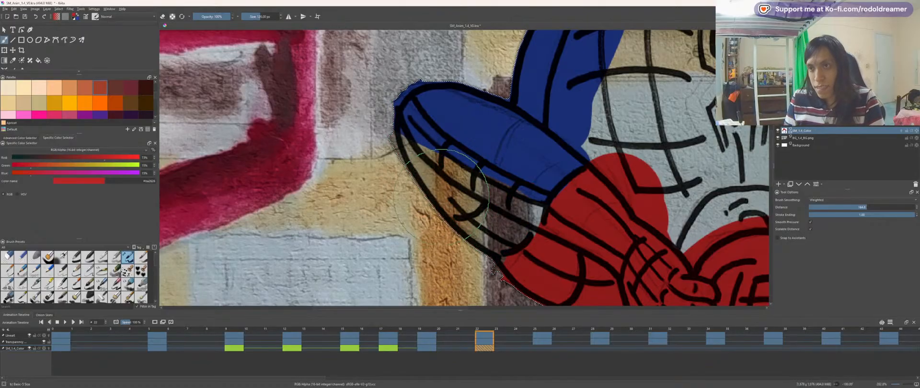
pyautogui.press('[')
pyautogui.press('[')
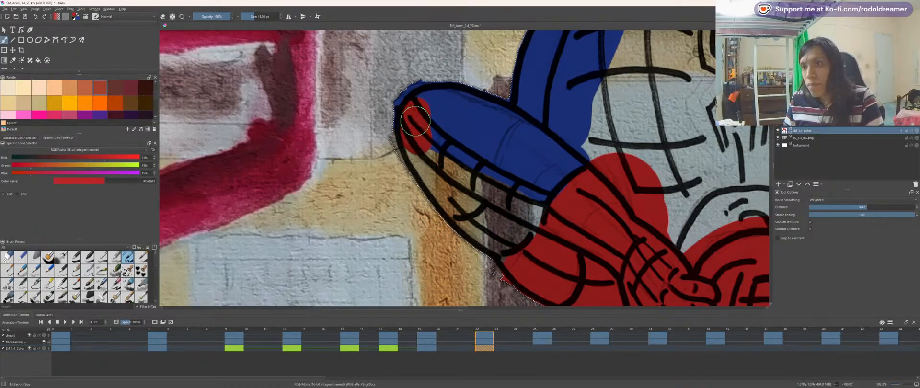
pyautogui.moveTo(505, 248)
pyautogui.mouseDown()
pyautogui.moveTo(534, 215)
pyautogui.moveTo(527, 198)
pyautogui.moveTo(424, 144)
pyautogui.mouseUp()
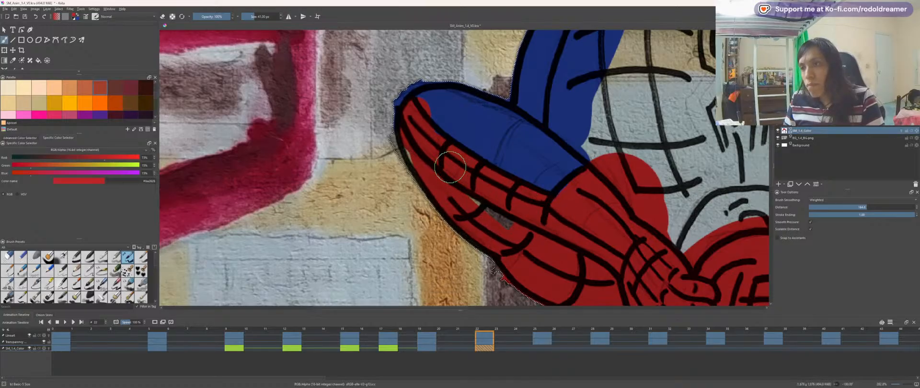
pyautogui.moveTo(426, 139); pyautogui.dragTo(468, 260)
# Step: Erase the blue spill outside that elbow tip's outline and clean up the border between red and blue inside it
pyautogui.press('6')
pyautogui.press('6')
pyautogui.press('6')
pyautogui.press('6')
pyautogui.press('6')
pyautogui.press('6')
pyautogui.hotkey('ctrl', '+')
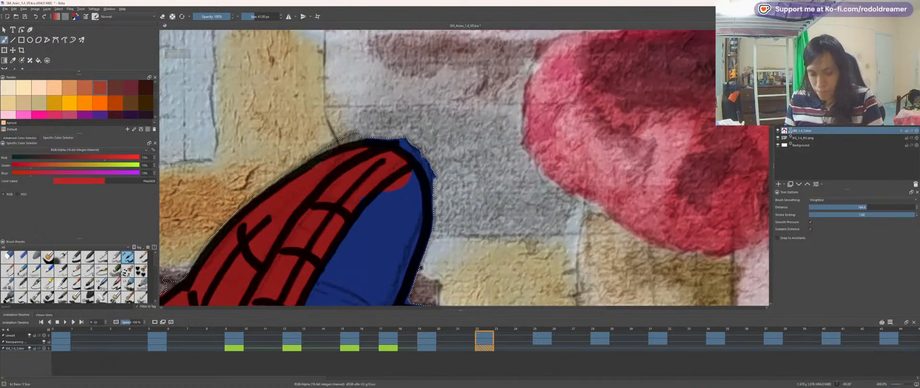
pyautogui.press('e')
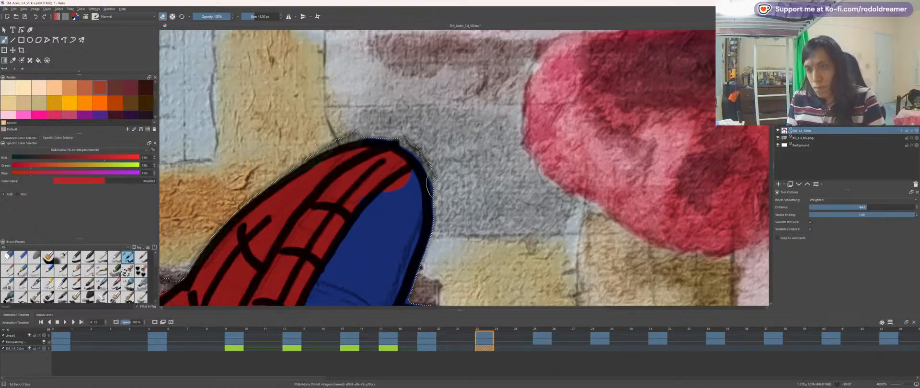
pyautogui.press('e')
pyautogui.moveTo(384, 206); pyautogui.dragTo(404, 190)
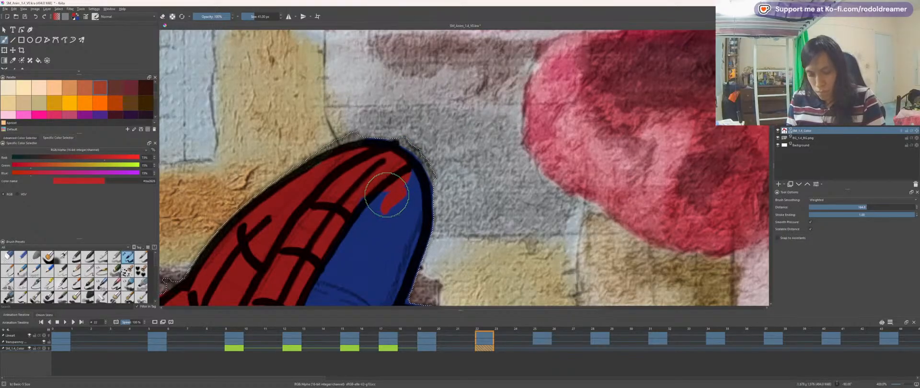
pyautogui.keyDown('ctrl'); pyautogui.click(385, 211); pyautogui.keyUp('ctrl')
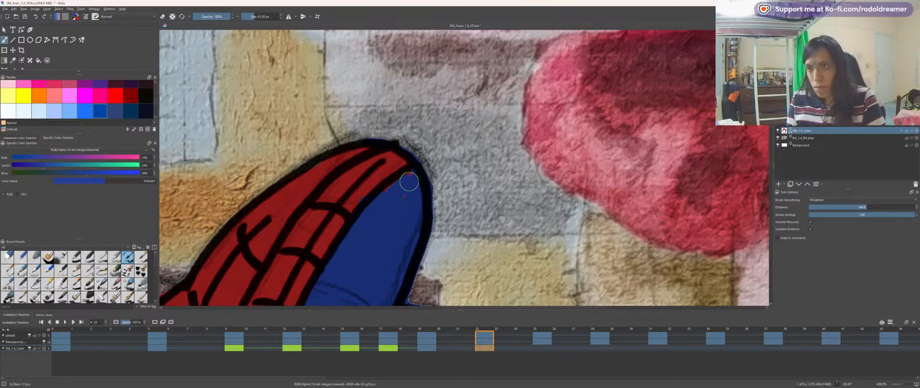
# Step: Paint the upper chest corner beside the shoulder on the picture's right red over the blue edge
pyautogui.scroll(-4, 402, 222)
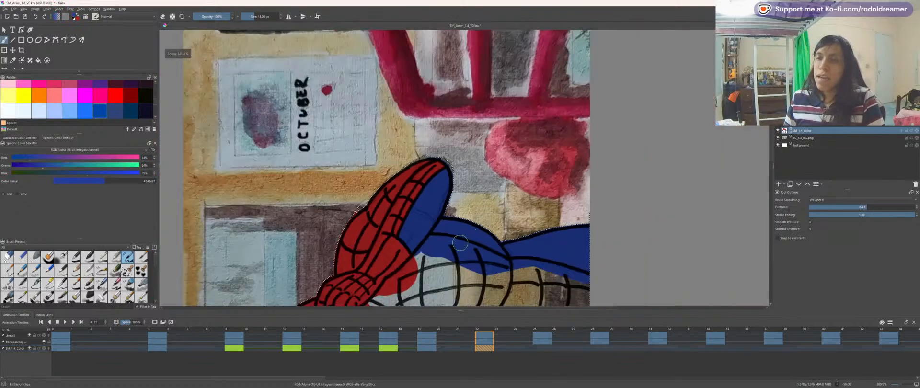
pyautogui.press('space')
pyautogui.moveTo(395, 256); pyautogui.dragTo(411, 154)
pyautogui.scroll(3, 444, 216)
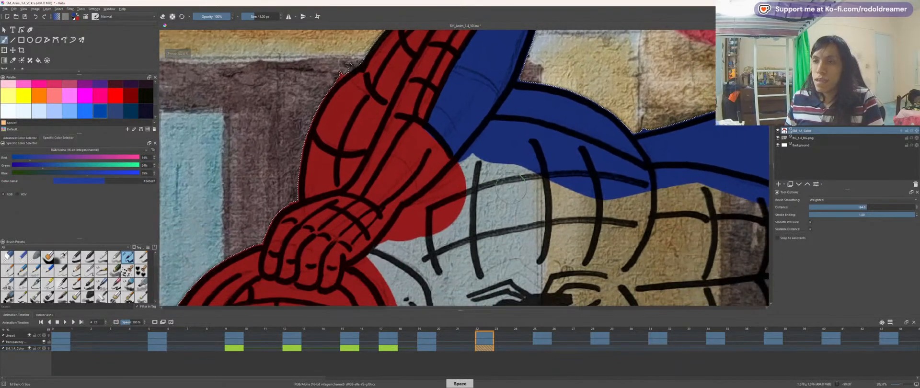
pyautogui.press('5')
pyautogui.press('space')
pyautogui.moveTo(436, 201); pyautogui.dragTo(462, 182)
pyautogui.scroll(1, 513, 205)
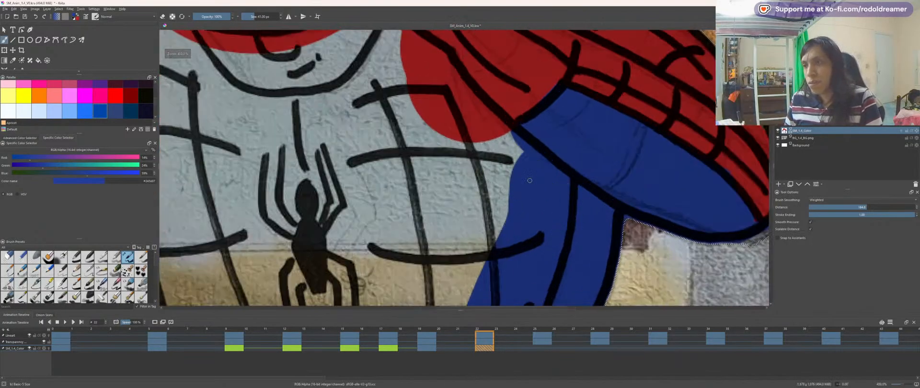
pyautogui.press('x')
pyautogui.moveTo(543, 180)
pyautogui.mouseDown()
pyautogui.moveTo(515, 172)
pyautogui.moveTo(525, 168)
pyautogui.moveTo(494, 134)
pyautogui.moveTo(553, 179)
pyautogui.moveTo(486, 124)
pyautogui.moveTo(534, 197)
pyautogui.moveTo(466, 132)
pyautogui.moveTo(387, 80)
pyautogui.moveTo(422, 143)
pyautogui.mouseUp()
# Step: Paint the strip of upper chest along the chin red, from the wrist on the picture's right toward the spider emblem
pyautogui.scroll(-1, 423, 136)
pyautogui.press('4')
pyautogui.press('4')
pyautogui.press('4')
pyautogui.press('4')
pyautogui.press('4')
pyautogui.press('4')
pyautogui.press('4')
pyautogui.press('space')
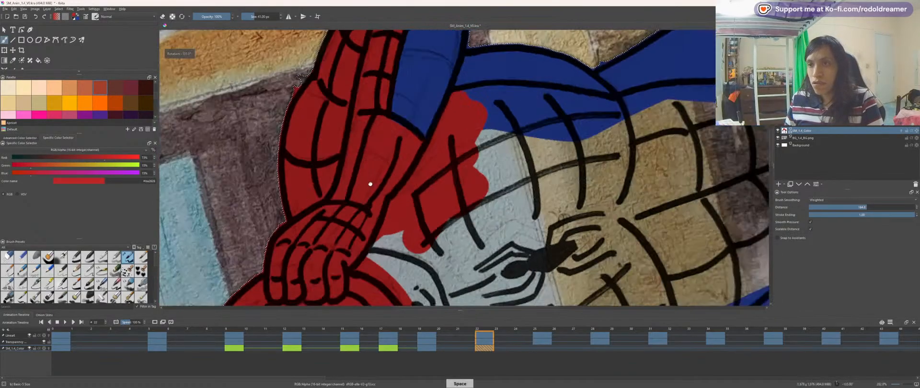
pyautogui.moveTo(372, 186); pyautogui.dragTo(501, 96)
pyautogui.press('6')
pyautogui.press('6')
pyautogui.press('4')
pyautogui.press('4')
pyautogui.press('4')
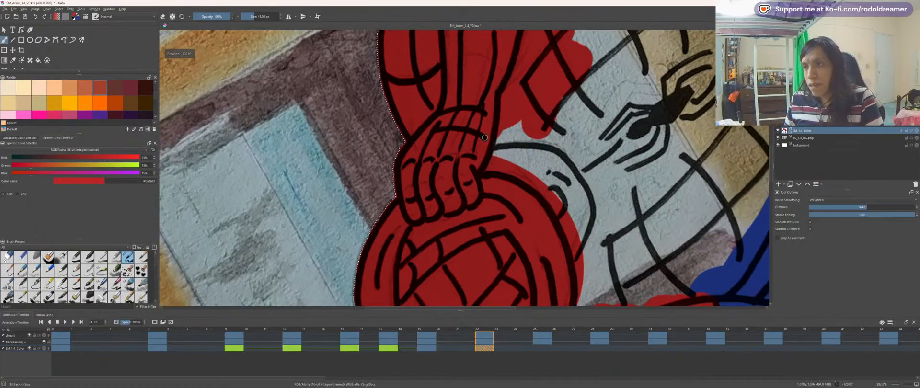
pyautogui.moveTo(485, 137)
pyautogui.mouseDown()
pyautogui.moveTo(556, 132)
pyautogui.moveTo(580, 145)
pyautogui.moveTo(599, 180)
pyautogui.moveTo(565, 139)
pyautogui.mouseUp()
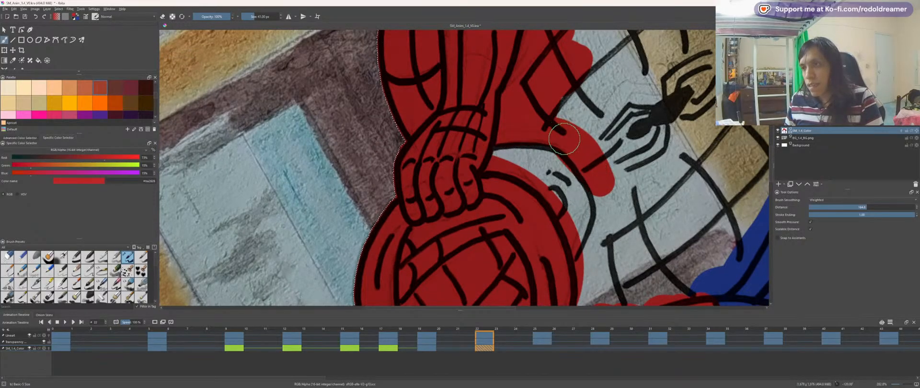
# Step: Extend the red across the collar area to the shoulder on the picture's left
pyautogui.press('4')
pyautogui.press('4')
pyautogui.press('4')
pyautogui.press('4')
pyautogui.press('4')
pyautogui.press('space')
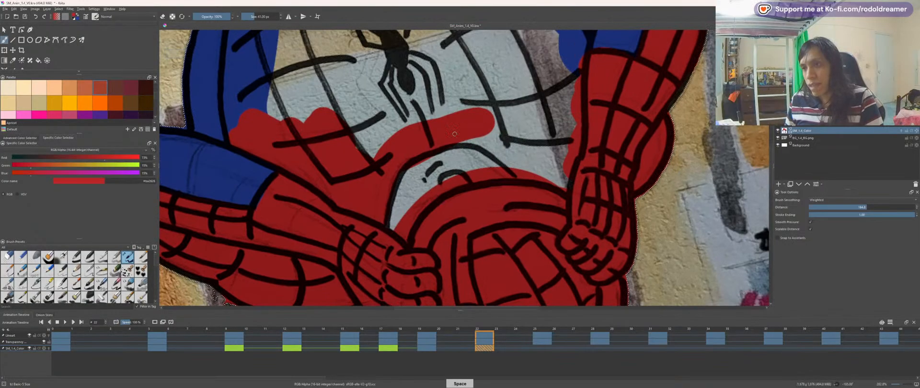
pyautogui.moveTo(455, 133)
pyautogui.mouseDown()
pyautogui.moveTo(509, 153)
pyautogui.moveTo(536, 189)
pyautogui.moveTo(516, 136)
pyautogui.moveTo(551, 149)
pyautogui.moveTo(576, 95)
pyautogui.moveTo(540, 85)
pyautogui.moveTo(570, 205)
pyautogui.mouseUp()
# Step: Enlarge the brush and fill the chest half on the picture's left red, including behind the spider emblem
pyautogui.press('space')
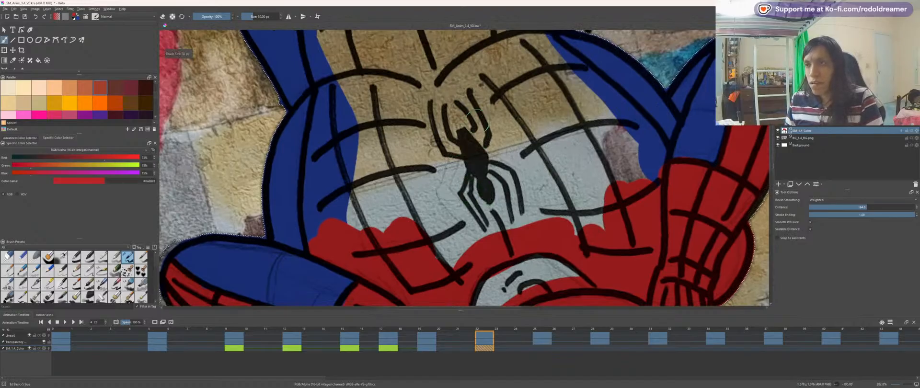
pyautogui.keyDown('shift'); pyautogui.moveTo(477, 121); pyautogui.dragTo(508, 121); pyautogui.keyUp('shift')
pyautogui.moveTo(467, 96)
pyautogui.mouseDown()
pyautogui.moveTo(493, 183)
pyautogui.moveTo(513, 201)
pyautogui.moveTo(484, 107)
pyautogui.moveTo(554, 213)
pyautogui.moveTo(611, 211)
pyautogui.moveTo(627, 164)
pyautogui.moveTo(582, 103)
pyautogui.moveTo(535, 125)
pyautogui.moveTo(533, 200)
pyautogui.mouseUp()
pyautogui.moveTo(608, 199)
pyautogui.mouseDown()
pyautogui.moveTo(578, 173)
pyautogui.moveTo(652, 151)
pyautogui.mouseUp()
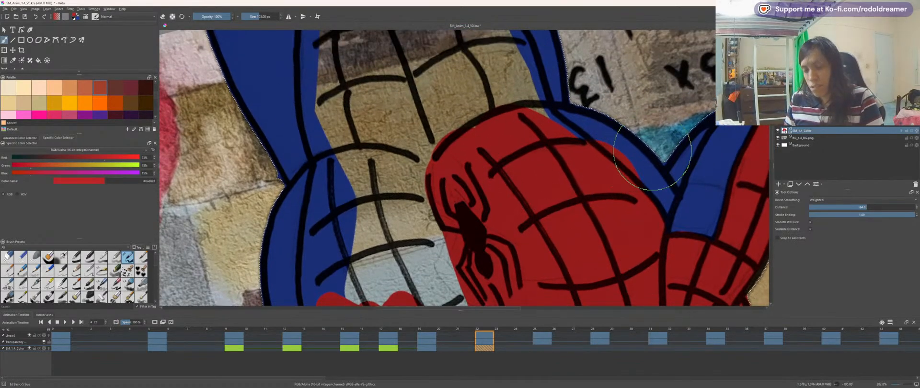
# Step: Reduce the brush size and fill the remaining gap red along the chest's lower edge beside the blue flank
pyautogui.press('[')
pyautogui.press('[')
pyautogui.press('[')
pyautogui.press('[')
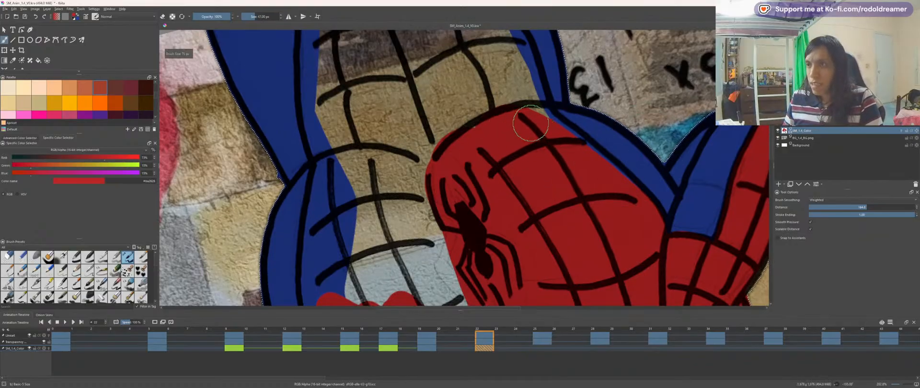
pyautogui.moveTo(535, 118); pyautogui.dragTo(557, 133)
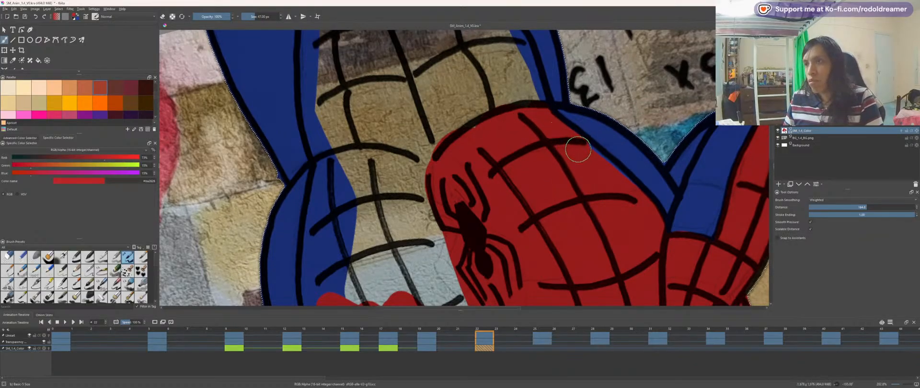
pyautogui.moveTo(629, 206); pyautogui.dragTo(520, 158)
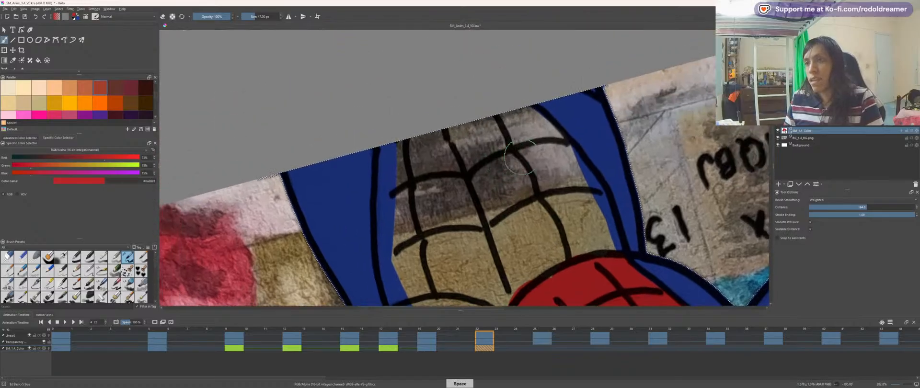
# Step: Paint a red strip down the abdomen's edge on the picture's left, beside the blue flank
pyautogui.press('4')
pyautogui.press('4')
pyautogui.press('4')
pyautogui.moveTo(445, 108)
pyautogui.mouseDown()
pyautogui.moveTo(496, 91)
pyautogui.moveTo(533, 92)
pyautogui.moveTo(600, 115)
pyautogui.mouseUp()
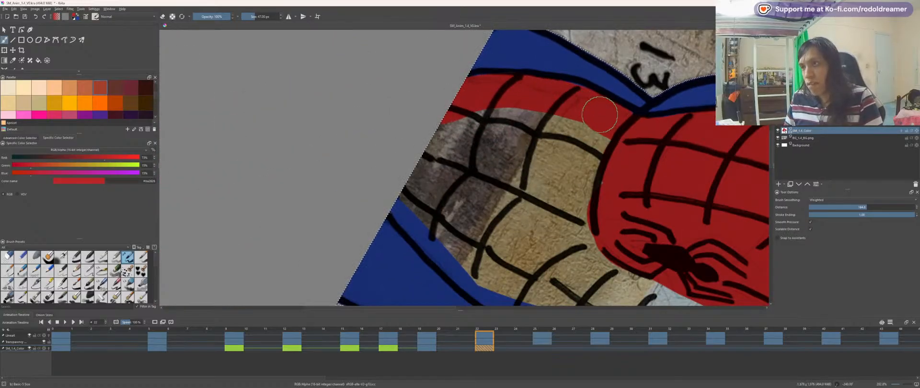
# Step: Paint the abdomen's edge and the lower chest on the picture's right red, covering the blue inside the web lines
pyautogui.press('6')
pyautogui.press('6')
pyautogui.press('6')
pyautogui.press('6')
pyautogui.press('6')
pyautogui.press('6')
pyautogui.press('6')
pyautogui.press('6')
pyautogui.press('6')
pyautogui.moveTo(489, 127); pyautogui.dragTo(625, 158)
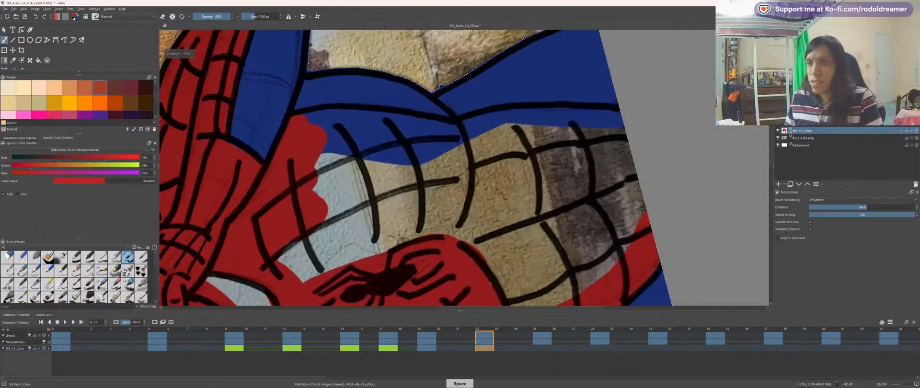
pyautogui.moveTo(458, 139); pyautogui.dragTo(587, 124)
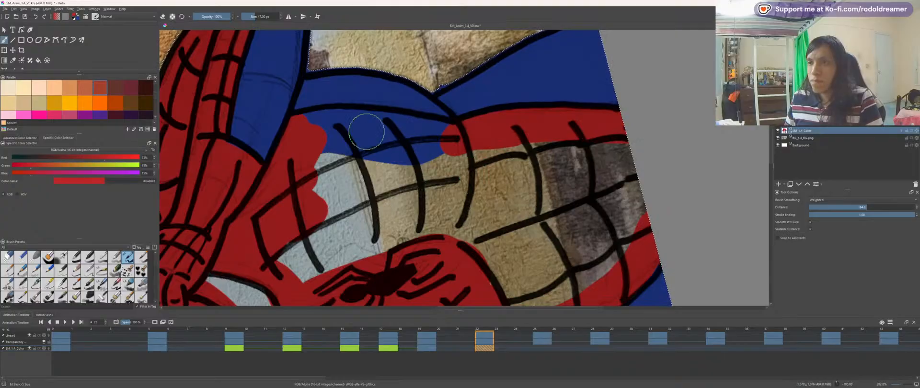
pyautogui.moveTo(312, 126)
pyautogui.mouseDown()
pyautogui.moveTo(305, 129)
pyautogui.moveTo(437, 134)
pyautogui.moveTo(456, 152)
pyautogui.mouseUp()
# Step: Fill the remaining gaps of the lower chest and abdomen red, completing the torso of frame 22
pyautogui.moveTo(273, 246)
pyautogui.mouseDown()
pyautogui.moveTo(362, 182)
pyautogui.moveTo(371, 166)
pyautogui.moveTo(423, 207)
pyautogui.moveTo(385, 221)
pyautogui.moveTo(367, 211)
pyautogui.moveTo(408, 211)
pyautogui.moveTo(402, 221)
pyautogui.moveTo(414, 229)
pyautogui.moveTo(449, 199)
pyautogui.mouseUp()
pyautogui.moveTo(453, 234); pyautogui.dragTo(417, 185)
pyautogui.moveTo(464, 258)
pyautogui.mouseDown()
pyautogui.moveTo(490, 258)
pyautogui.moveTo(579, 212)
pyautogui.mouseUp()
pyautogui.moveTo(445, 245); pyautogui.dragTo(596, 191)
pyautogui.moveTo(479, 225)
pyautogui.mouseDown()
pyautogui.moveTo(524, 198)
pyautogui.moveTo(468, 231)
pyautogui.moveTo(531, 177)
pyautogui.moveTo(436, 220)
pyautogui.moveTo(382, 202)
pyautogui.moveTo(433, 138)
pyautogui.moveTo(460, 147)
pyautogui.moveTo(457, 122)
pyautogui.moveTo(429, 110)
pyautogui.moveTo(511, 104)
pyautogui.moveTo(440, 154)
pyautogui.mouseUp()
pyautogui.press('5')
pyautogui.press('-')
pyautogui.press('-')
pyautogui.press('-')
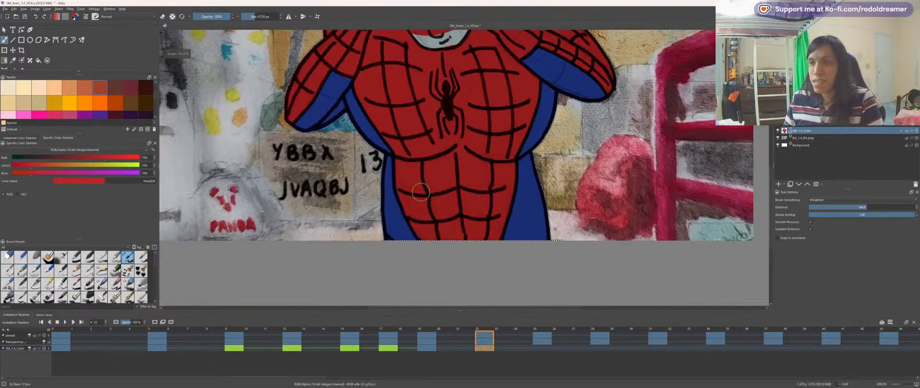
pyautogui.press('space')
pyautogui.moveTo(427, 126); pyautogui.dragTo(441, 225)
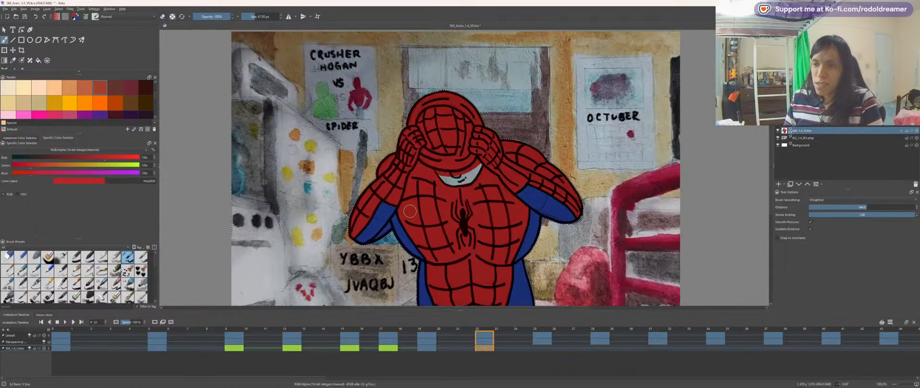
# Step: Go to frame 25, reselect the figure's silhouette from the outline on the layer above, and return to the brush on the color layer
pyautogui.press('Right')
pyautogui.press('Right')
pyautogui.press('Right')
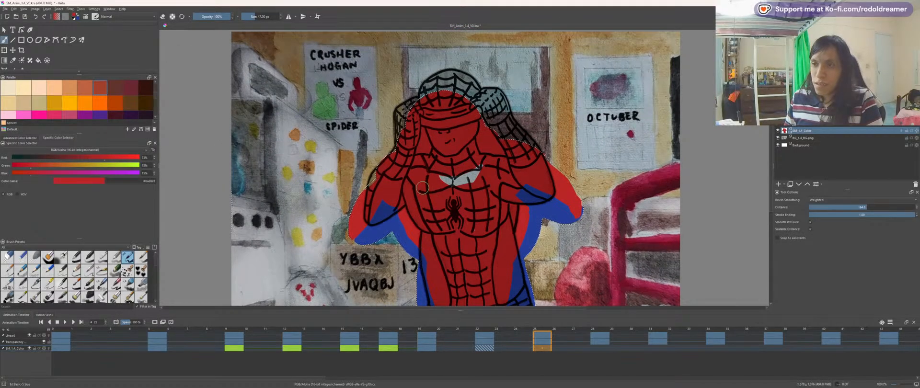
pyautogui.press('pageup')
pyautogui.press('w')
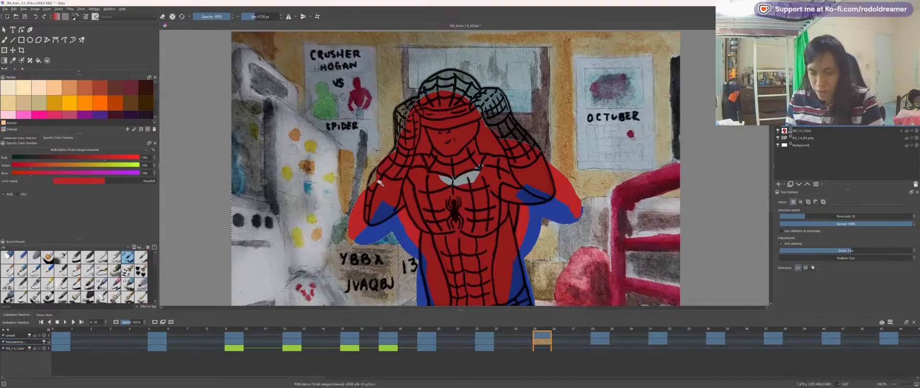
pyautogui.click(334, 174)
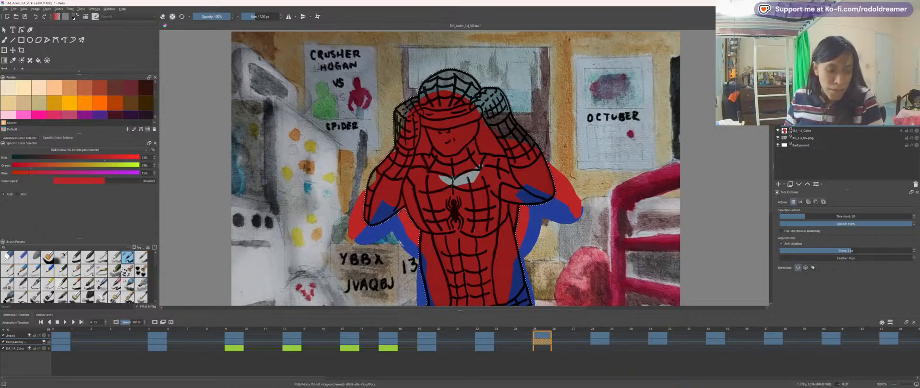
pyautogui.scroll(3, 378, 247)
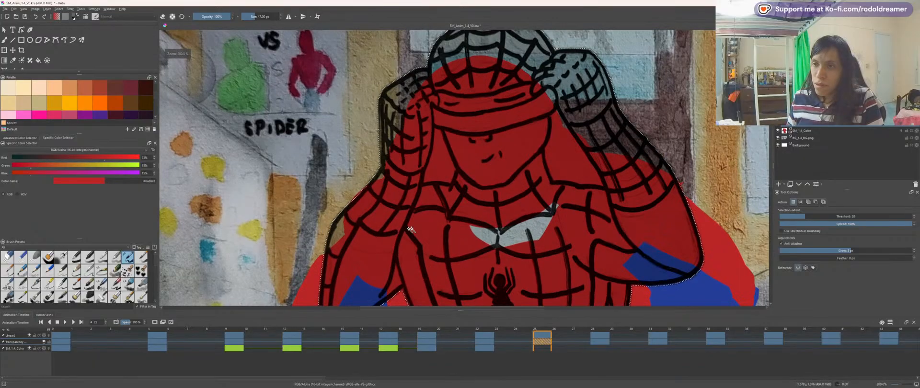
pyautogui.press('-')
pyautogui.press('pagedown')
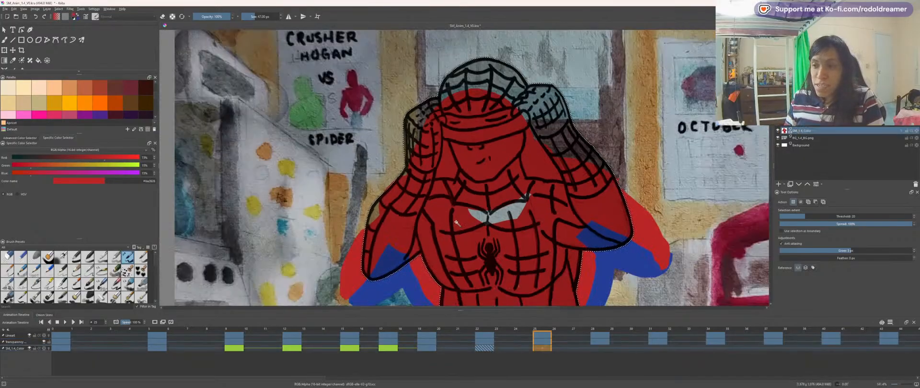
pyautogui.press('b')
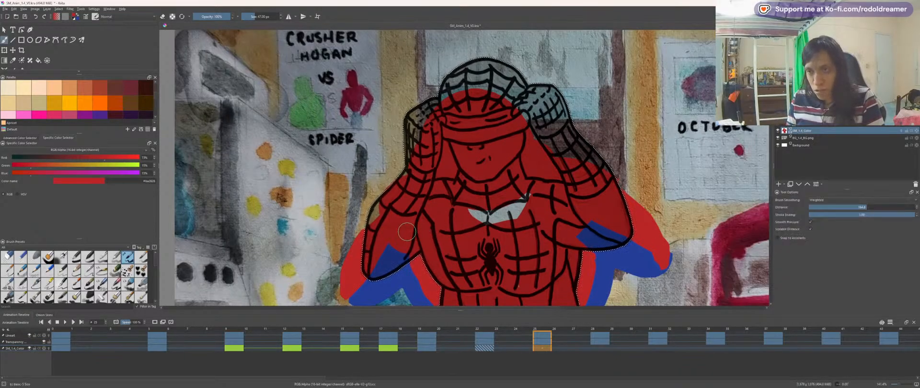
# Step: Undo the first arm strokes and paint the sleeve on the picture's left red again, along with the mask, gloves and other forearm
pyautogui.moveTo(382, 226); pyautogui.dragTo(370, 258)
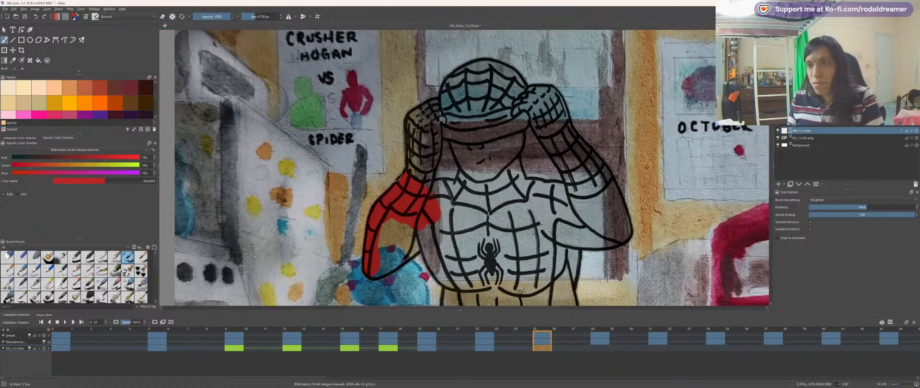
pyautogui.hotkey('ctrl', 'z')
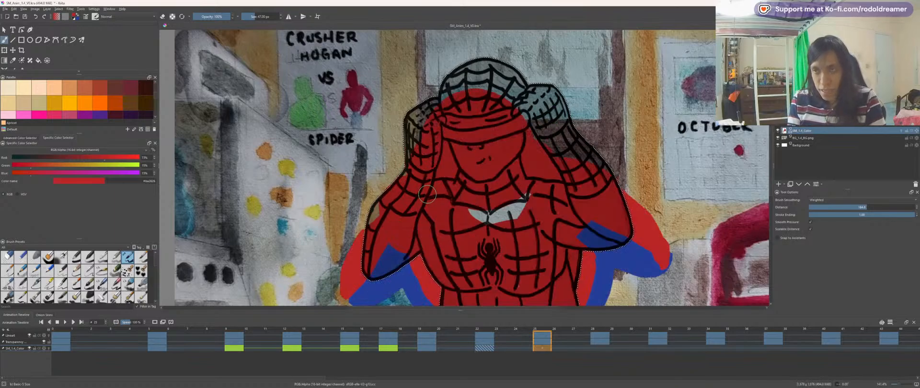
pyautogui.click(369, 229)
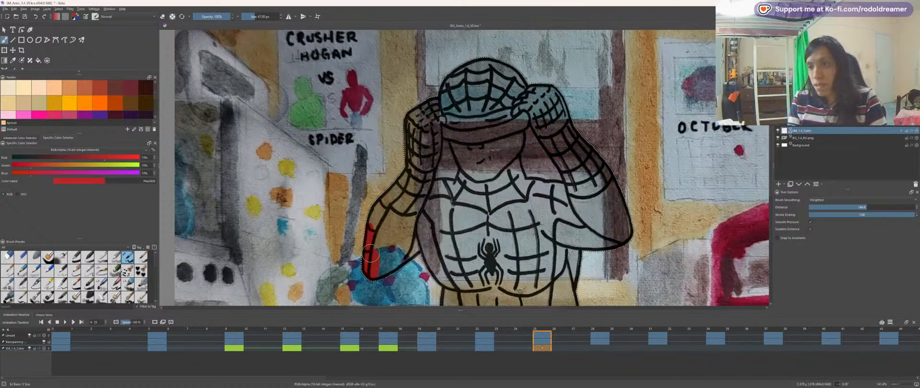
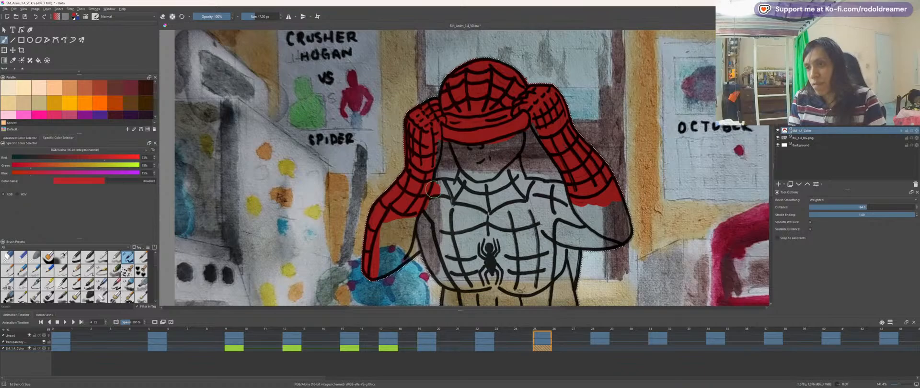
# Step: Fill the chest red, then enlarge the brush and fill the abdomen and belt red
pyautogui.moveTo(471, 182)
pyautogui.mouseDown()
pyautogui.moveTo(518, 178)
pyautogui.moveTo(571, 211)
pyautogui.moveTo(484, 217)
pyautogui.moveTo(507, 174)
pyautogui.moveTo(444, 161)
pyautogui.moveTo(475, 196)
pyautogui.moveTo(489, 314)
pyautogui.moveTo(537, 216)
pyautogui.moveTo(547, 163)
pyautogui.moveTo(480, 165)
pyautogui.moveTo(508, 153)
pyautogui.moveTo(503, 268)
pyautogui.moveTo(492, 245)
pyautogui.moveTo(520, 176)
pyautogui.mouseUp()
pyautogui.press('space')
pyautogui.press(']')
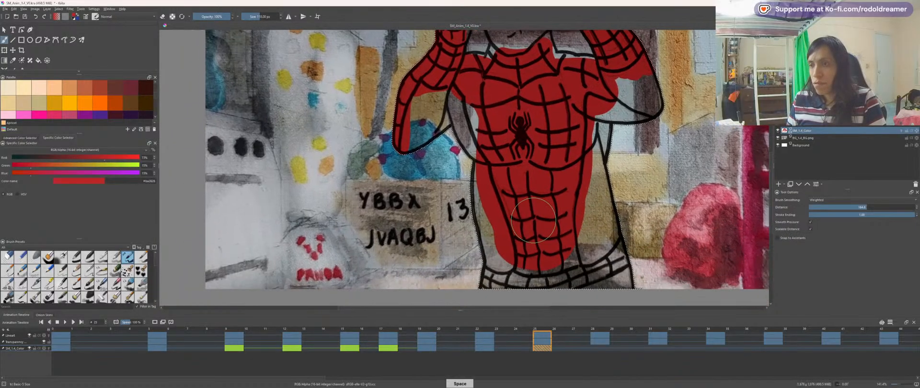
pyautogui.moveTo(482, 280)
pyautogui.mouseDown()
pyautogui.moveTo(618, 268)
pyautogui.moveTo(494, 274)
pyautogui.moveTo(564, 272)
pyautogui.mouseUp()
pyautogui.moveTo(537, 140); pyautogui.dragTo(575, 241)
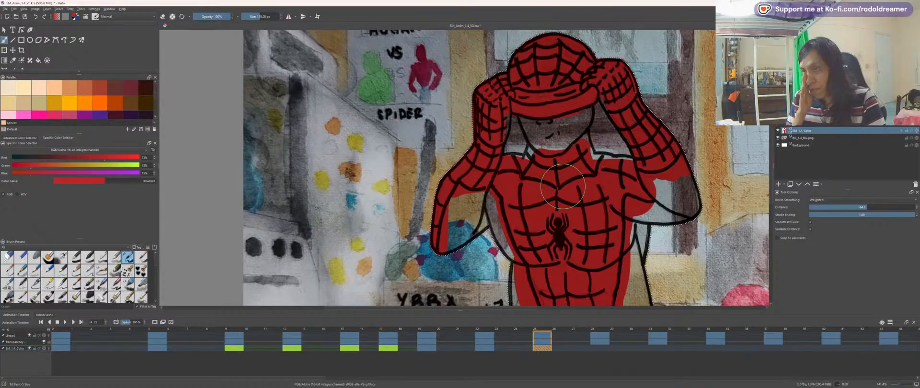
# Step: Reduce the brush size and fill the gap red between the neck and the shoulder on the picture's left
pyautogui.press('+')
pyautogui.press('+')
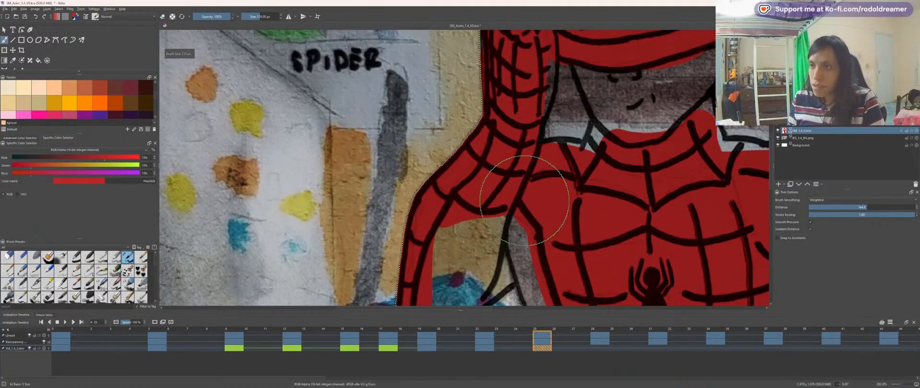
pyautogui.press('[')
pyautogui.press('[')
pyautogui.press('[')
pyautogui.press('[')
pyautogui.press('[')
pyautogui.press('[')
pyautogui.press('[')
pyautogui.press('[')
pyautogui.press('[')
pyautogui.press('[')
pyautogui.press('[')
pyautogui.press('[')
pyautogui.press('[')
pyautogui.press('[')
pyautogui.press('[')
pyautogui.press('[')
pyautogui.moveTo(589, 148); pyautogui.dragTo(503, 199)
pyautogui.press('+')
pyautogui.press('+')
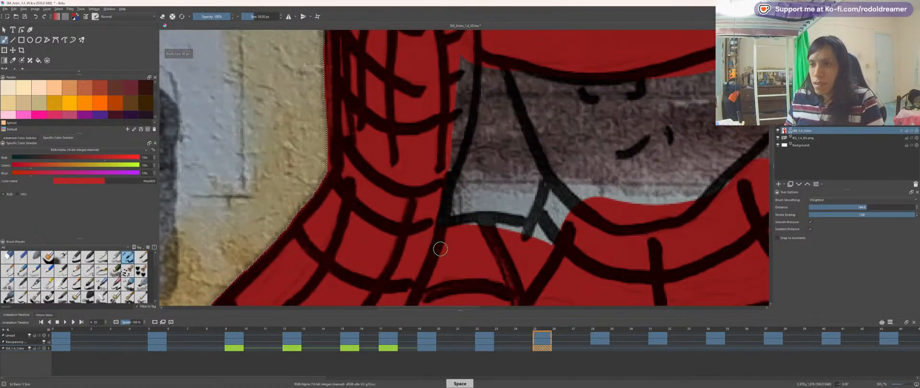
pyautogui.moveTo(499, 241)
pyautogui.mouseDown()
pyautogui.moveTo(539, 261)
pyautogui.moveTo(561, 206)
pyautogui.moveTo(585, 196)
pyautogui.mouseUp()
# Step: Fill the shoulder's top edge and the upper arm on the picture's right red
pyautogui.moveTo(757, 228); pyautogui.dragTo(457, 190)
pyautogui.moveTo(464, 118)
pyautogui.mouseDown()
pyautogui.moveTo(471, 104)
pyautogui.moveTo(438, 140)
pyautogui.moveTo(452, 123)
pyautogui.moveTo(494, 200)
pyautogui.moveTo(612, 215)
pyautogui.moveTo(689, 240)
pyautogui.moveTo(535, 151)
pyautogui.mouseUp()
pyautogui.press('-')
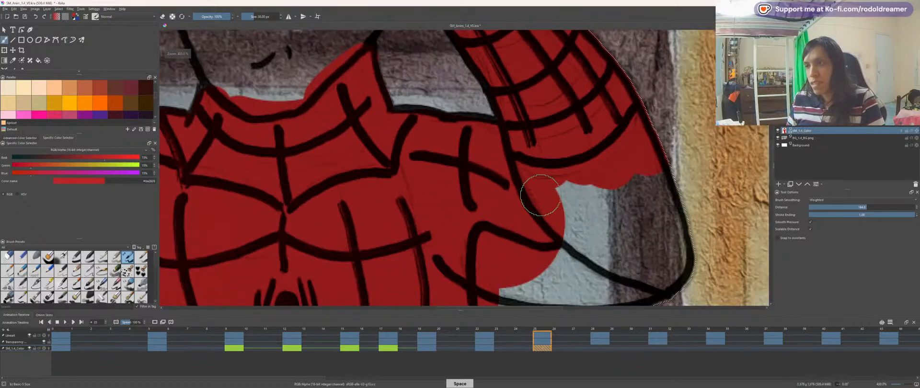
pyautogui.moveTo(538, 200)
pyautogui.mouseDown()
pyautogui.moveTo(558, 217)
pyautogui.moveTo(650, 270)
pyautogui.moveTo(540, 193)
pyautogui.moveTo(644, 172)
pyautogui.moveTo(665, 212)
pyautogui.moveTo(661, 280)
pyautogui.moveTo(648, 204)
pyautogui.moveTo(640, 244)
pyautogui.moveTo(597, 230)
pyautogui.mouseUp()
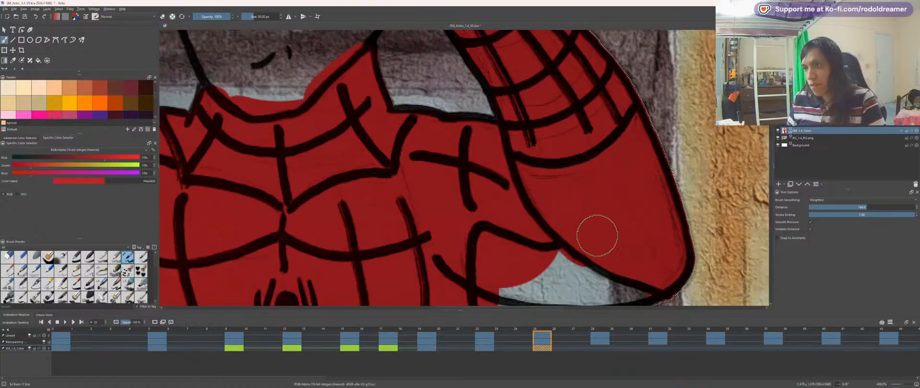
# Step: Examine the red fill around the mask, sleeves, shoulders and chest for unpainted gaps
pyautogui.press('-')
pyautogui.press('-')
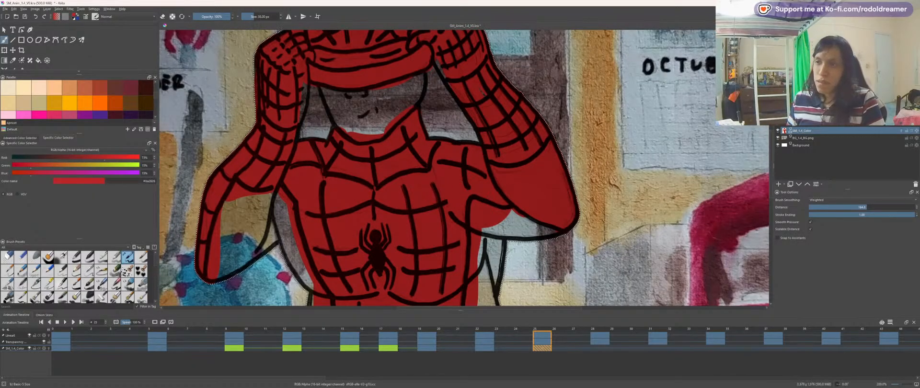
pyautogui.press('space')
pyautogui.moveTo(432, 144); pyautogui.dragTo(537, 264)
pyautogui.moveTo(513, 230); pyautogui.dragTo(447, 175)
pyautogui.press('+')
pyautogui.press('+')
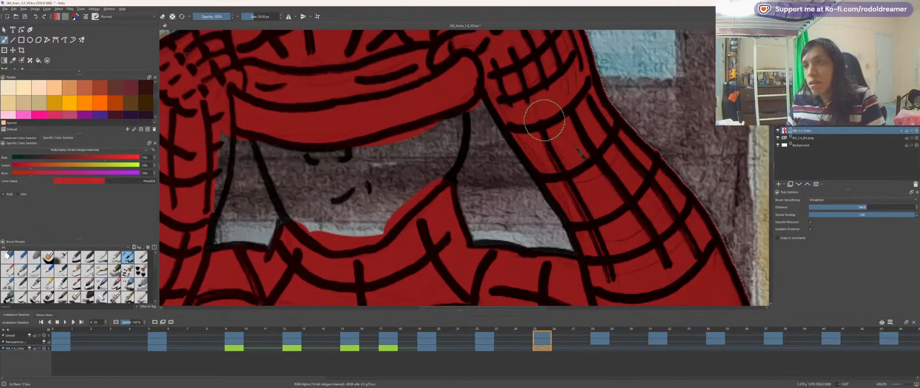
pyautogui.press('-')
pyautogui.press('-')
pyautogui.press('-')
pyautogui.press('space')
pyautogui.moveTo(348, 213); pyautogui.dragTo(447, 248)
pyautogui.press('+')
pyautogui.press('space')
pyautogui.press('+')
pyautogui.press('+')
pyautogui.moveTo(534, 225); pyautogui.dragTo(495, 129)
pyautogui.press('-')
pyautogui.press('-')
pyautogui.press('space')
pyautogui.moveTo(479, 229)
pyautogui.mouseDown()
pyautogui.moveTo(552, 194)
pyautogui.moveTo(510, 125)
pyautogui.mouseUp()
pyautogui.moveTo(564, 120); pyautogui.dragTo(522, 244)
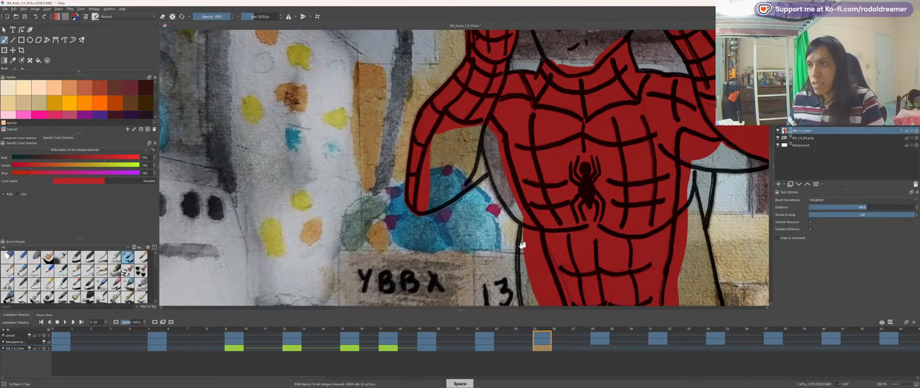
# Step: Switch to dark blue and fill the arm's underside and the flank strip beside the chest on the picture's left
pyautogui.scroll(2, 467, 180)
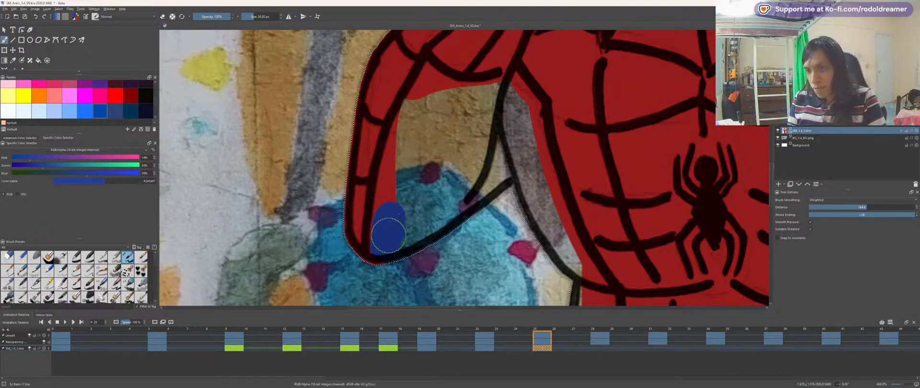
pyautogui.moveTo(387, 226)
pyautogui.mouseDown()
pyautogui.moveTo(394, 173)
pyautogui.moveTo(432, 74)
pyautogui.moveTo(465, 93)
pyautogui.moveTo(494, 90)
pyautogui.moveTo(477, 163)
pyautogui.mouseUp()
pyautogui.moveTo(426, 218)
pyautogui.mouseDown()
pyautogui.moveTo(450, 151)
pyautogui.moveTo(434, 164)
pyautogui.moveTo(430, 138)
pyautogui.moveTo(475, 121)
pyautogui.moveTo(443, 114)
pyautogui.moveTo(515, 115)
pyautogui.moveTo(503, 98)
pyautogui.moveTo(511, 82)
pyautogui.moveTo(531, 110)
pyautogui.moveTo(462, 190)
pyautogui.moveTo(519, 137)
pyautogui.mouseUp()
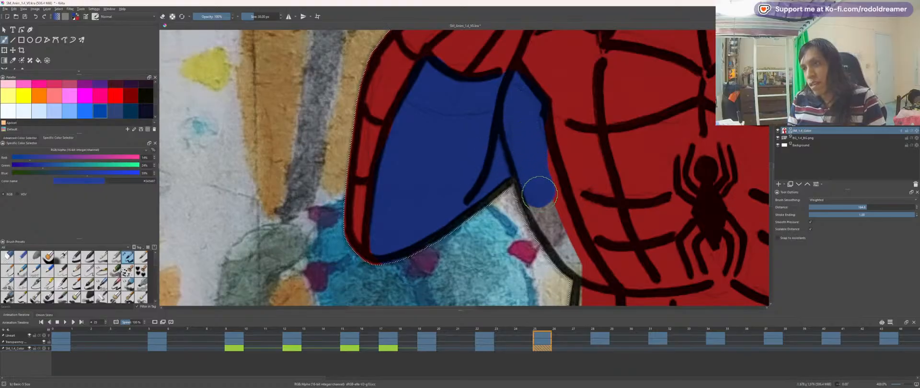
pyautogui.moveTo(584, 267); pyautogui.dragTo(597, 282)
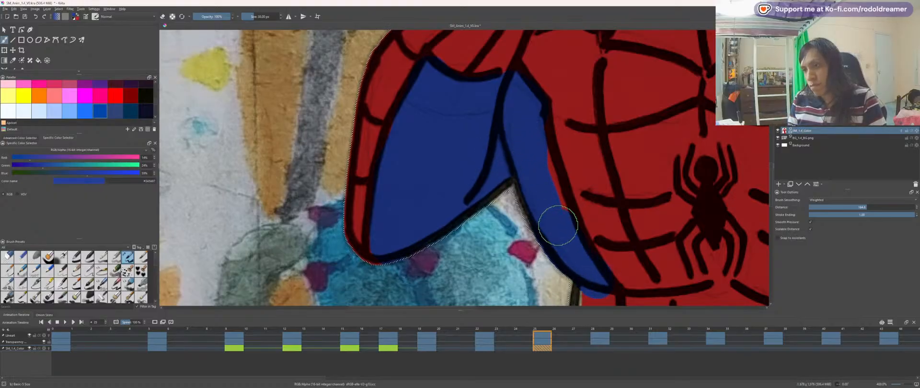
# Step: Paint the side of the waist on the picture's left blue, from below the chest toward the belt
pyautogui.moveTo(570, 173); pyautogui.dragTo(468, 95)
pyautogui.press('4')
pyautogui.press('4')
pyautogui.press('4')
pyautogui.press('4')
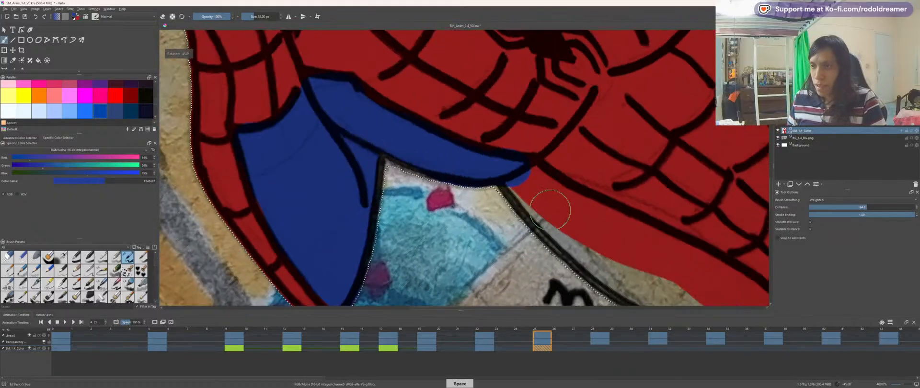
pyautogui.moveTo(551, 198); pyautogui.dragTo(360, 126)
pyautogui.moveTo(333, 103)
pyautogui.mouseDown()
pyautogui.moveTo(472, 171)
pyautogui.moveTo(572, 200)
pyautogui.moveTo(605, 198)
pyautogui.moveTo(621, 174)
pyautogui.moveTo(568, 147)
pyautogui.moveTo(337, 94)
pyautogui.moveTo(593, 184)
pyautogui.moveTo(422, 121)
pyautogui.mouseUp()
# Step: Fill the side of the waist on the picture's right blue, from the belt up to the lower chest
pyautogui.press('space')
pyautogui.moveTo(623, 102); pyautogui.dragTo(400, 249)
pyautogui.moveTo(479, 52)
pyautogui.mouseDown()
pyautogui.moveTo(399, 166)
pyautogui.moveTo(588, 262)
pyautogui.mouseUp()
pyautogui.moveTo(398, 137); pyautogui.dragTo(534, 229)
pyautogui.moveTo(406, 140)
pyautogui.mouseDown()
pyautogui.moveTo(510, 226)
pyautogui.moveTo(611, 275)
pyautogui.moveTo(645, 244)
pyautogui.moveTo(634, 199)
pyautogui.moveTo(555, 164)
pyautogui.moveTo(382, 114)
pyautogui.mouseUp()
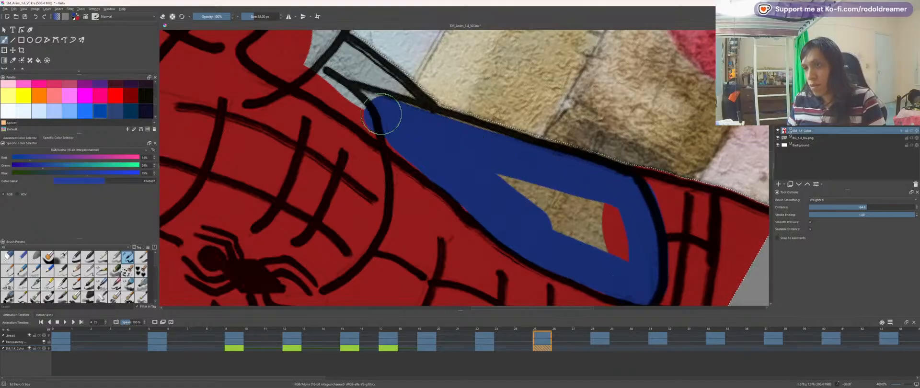
pyautogui.moveTo(513, 183)
pyautogui.mouseDown()
pyautogui.moveTo(582, 246)
pyautogui.moveTo(507, 167)
pyautogui.mouseUp()
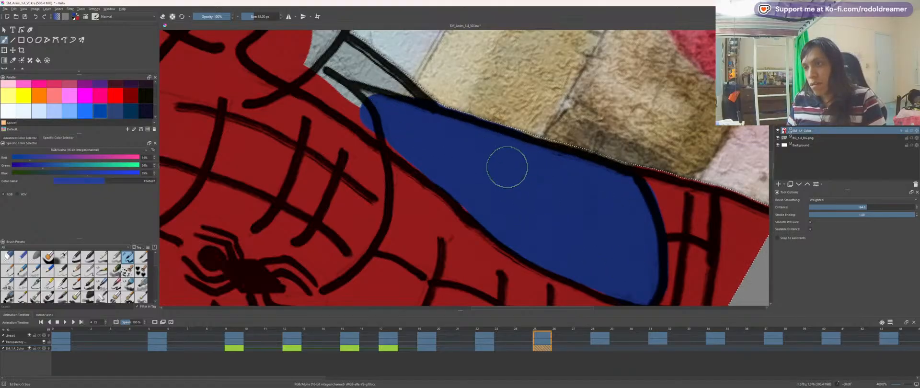
# Step: Cover the blue spill on the chest's edge with sampled red and fill the armpit area on the picture's right blue
pyautogui.moveTo(305, 83); pyautogui.dragTo(545, 213)
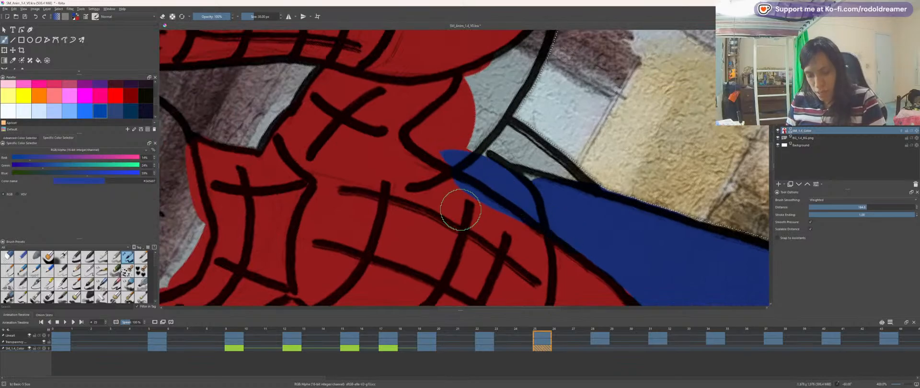
pyautogui.keyDown('ctrl'); pyautogui.click(436, 190); pyautogui.keyUp('ctrl')
pyautogui.keyDown('ctrl'); pyautogui.click(439, 152); pyautogui.keyUp('ctrl')
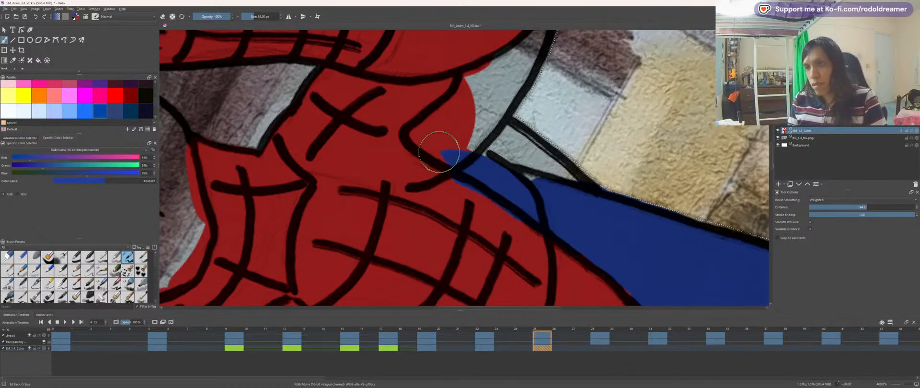
pyautogui.moveTo(465, 150)
pyautogui.mouseDown()
pyautogui.moveTo(520, 176)
pyautogui.moveTo(486, 151)
pyautogui.moveTo(509, 156)
pyautogui.moveTo(590, 202)
pyautogui.moveTo(482, 130)
pyautogui.moveTo(513, 150)
pyautogui.mouseUp()
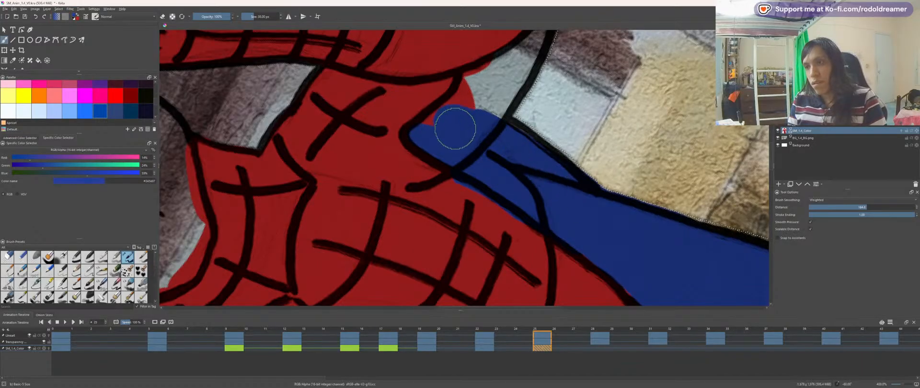
# Step: Fill the wide part of the raised arm's underside on the picture's right with blue
pyautogui.press('1')
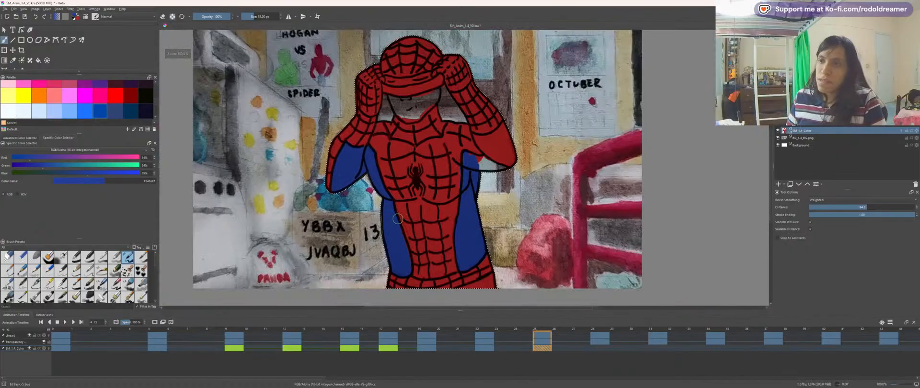
pyautogui.press('6')
pyautogui.scroll(5, 468, 175)
pyautogui.moveTo(507, 143); pyautogui.dragTo(407, 159)
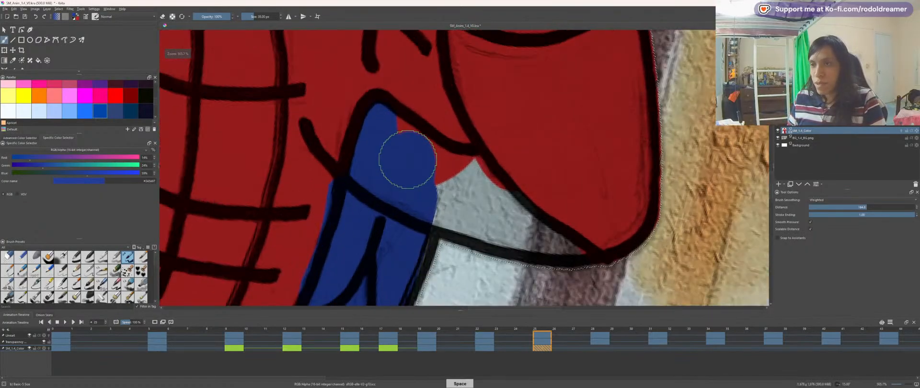
pyautogui.scroll(1, 407, 159)
pyautogui.moveTo(357, 111)
pyautogui.mouseDown()
pyautogui.moveTo(470, 180)
pyautogui.moveTo(493, 240)
pyautogui.mouseUp()
pyautogui.moveTo(394, 224); pyautogui.dragTo(462, 234)
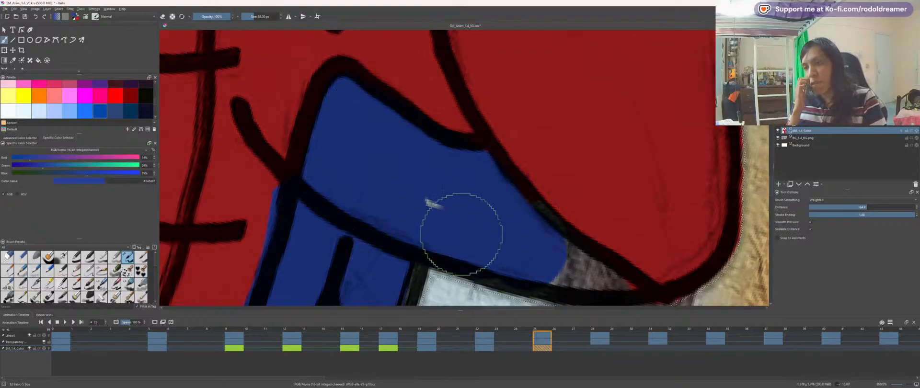
pyautogui.moveTo(498, 256); pyautogui.dragTo(454, 231)
# Step: Shrink the brush and fill the narrow tip of that arm's underside blue, up to the elbow
pyautogui.press('[')
pyautogui.press('[')
pyautogui.press('[')
pyautogui.press('[')
pyautogui.press('[')
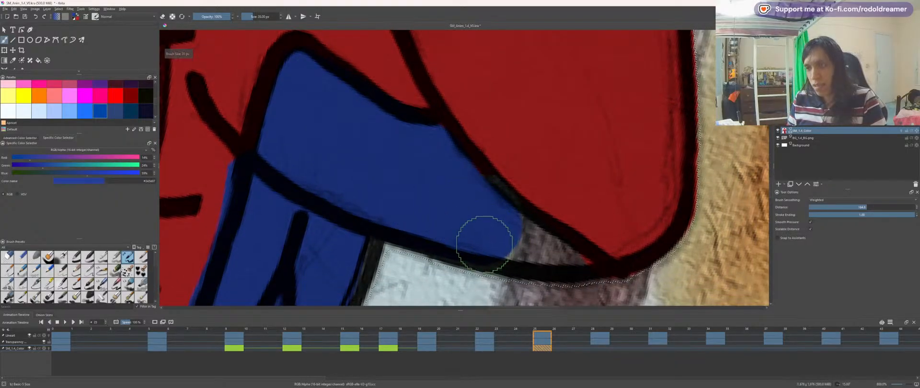
pyautogui.moveTo(496, 249)
pyautogui.mouseDown()
pyautogui.moveTo(563, 260)
pyautogui.moveTo(516, 229)
pyautogui.mouseUp()
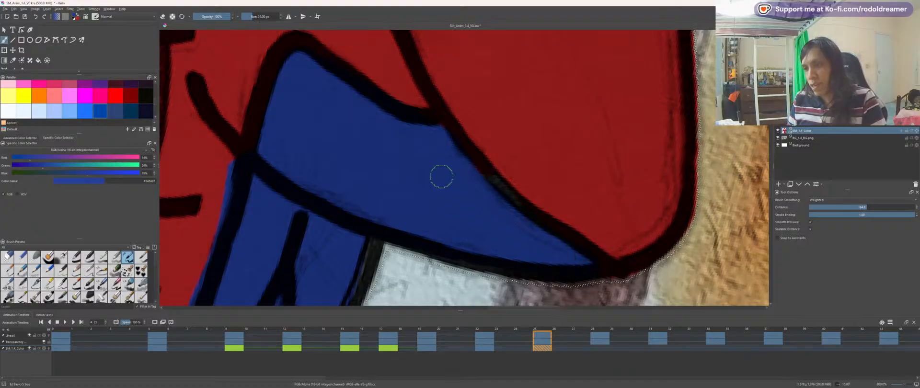
# Step: Paint the thigh area below the belt on the picture's right blue, keeping the belt red
pyautogui.scroll(-8, 441, 176)
pyautogui.press('5')
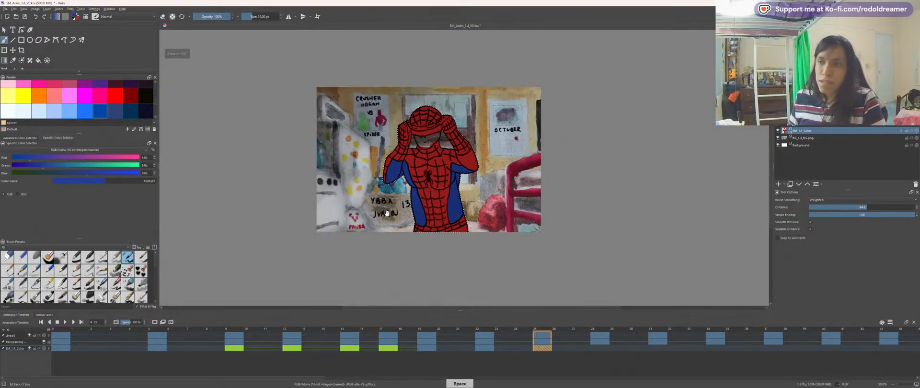
pyautogui.moveTo(387, 213); pyautogui.dragTo(480, 215)
pyautogui.press('Right')
pyautogui.press('Left')
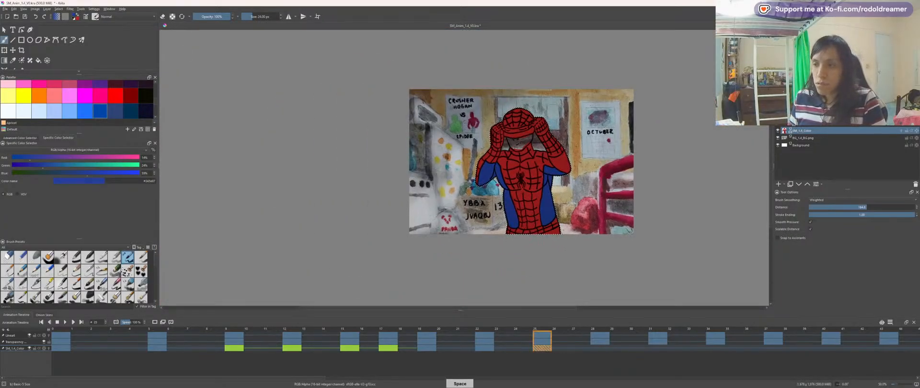
pyautogui.scroll(3, 536, 176)
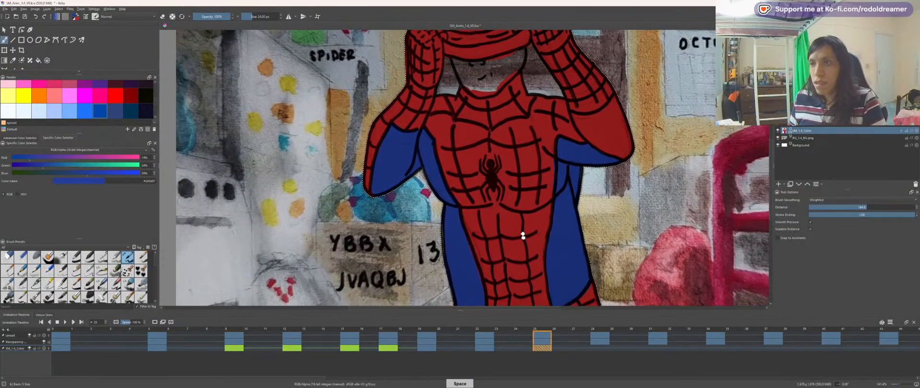
pyautogui.moveTo(523, 236); pyautogui.dragTo(520, 131)
pyautogui.scroll(2, 521, 132)
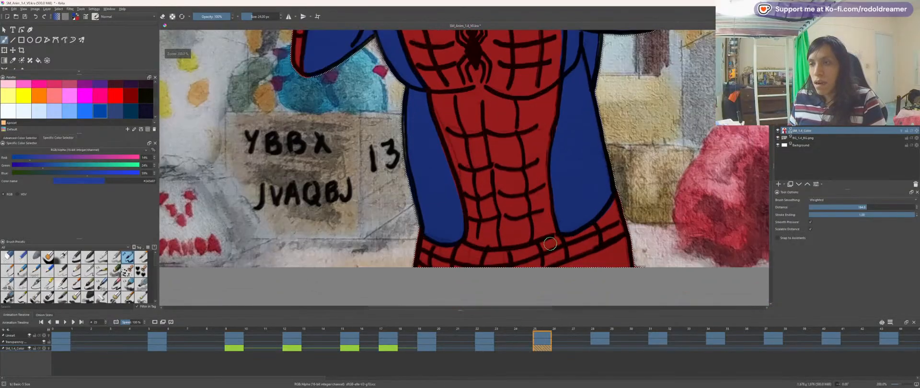
pyautogui.moveTo(517, 262); pyautogui.dragTo(477, 161)
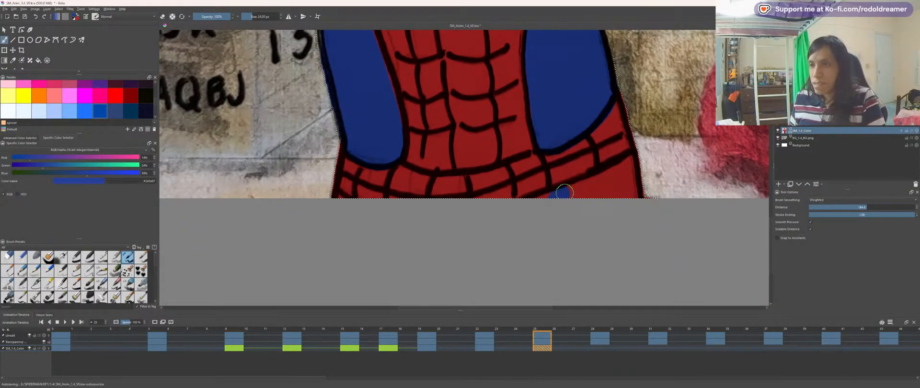
pyautogui.moveTo(564, 191)
pyautogui.mouseDown()
pyautogui.moveTo(542, 196)
pyautogui.moveTo(607, 186)
pyautogui.mouseUp()
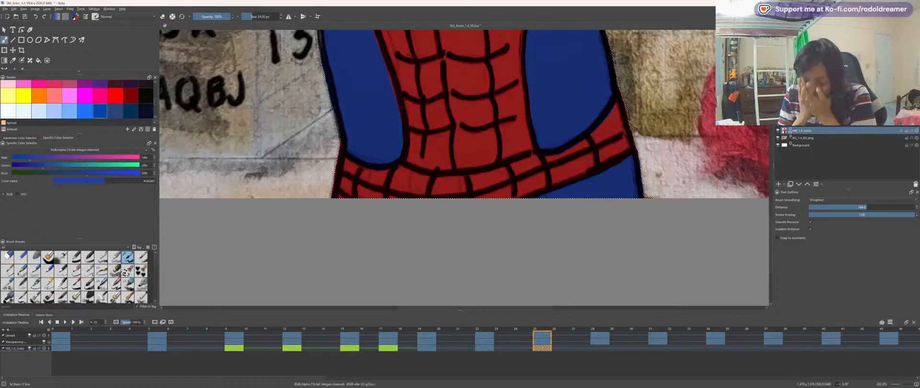
# Step: Go to frame 28 of the animation
pyautogui.press('-')
pyautogui.press('-')
pyautogui.press('-')
pyautogui.press('-')
pyautogui.moveTo(416, 150); pyautogui.dragTo(459, 235)
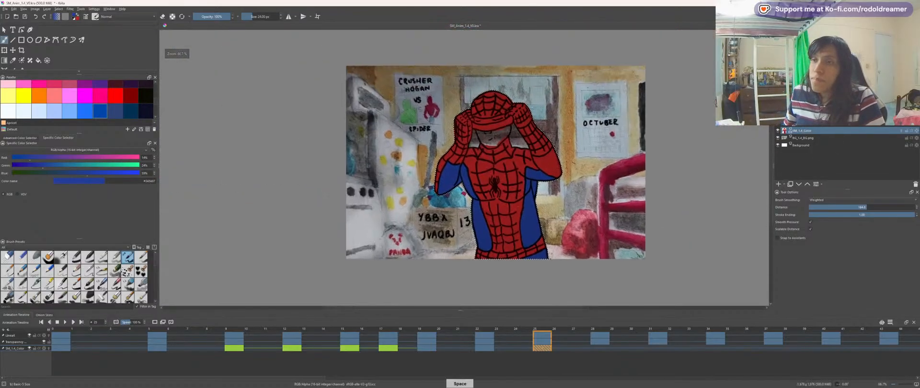
pyautogui.press('Right')
pyautogui.press('Right')
pyautogui.press('Right')
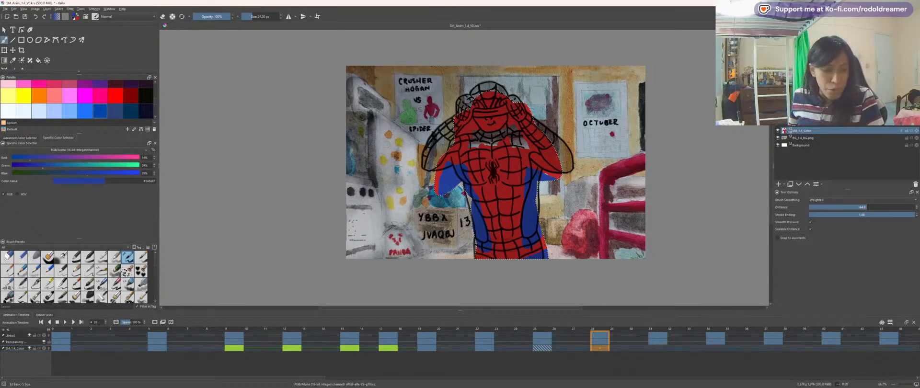
# Step: Reselect the character's silhouette from the line art layer, returning to the color layer with the brush
pyautogui.press('+')
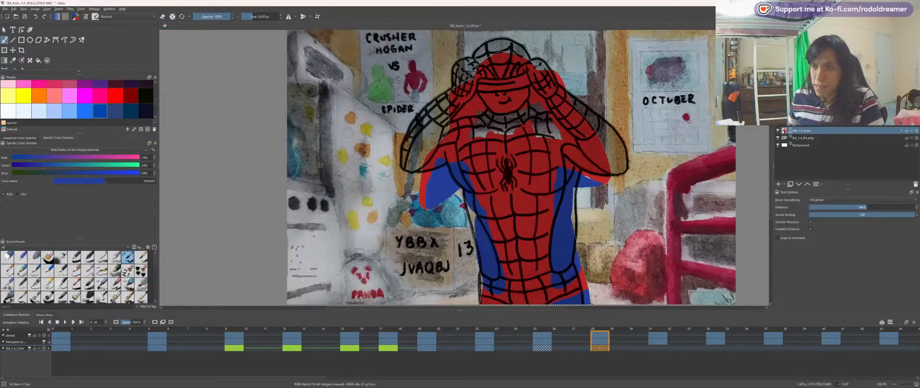
pyautogui.press('w')
pyautogui.press('pageup')
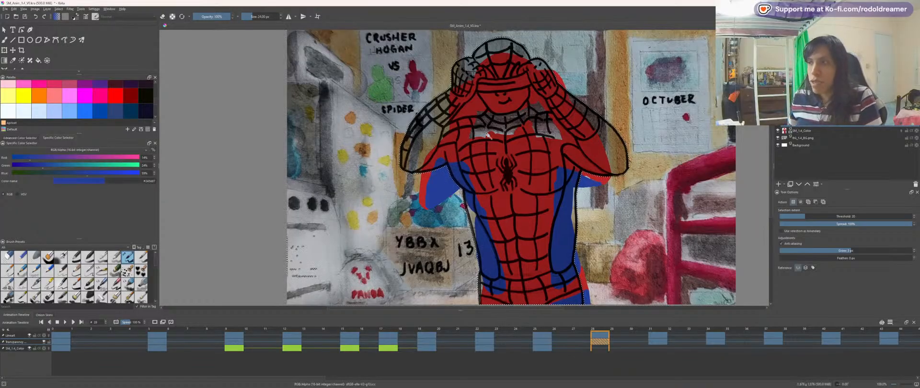
pyautogui.press('pagedown')
pyautogui.press('b')
# Step: Block in the arm undersides, both sides of the torso and the area below the belt in blue on frame 28
pyautogui.moveTo(550, 150); pyautogui.dragTo(522, 141)
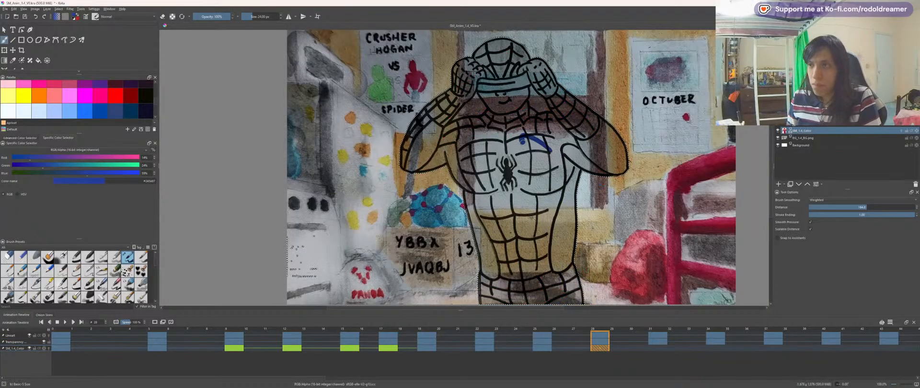
pyautogui.hotkey('ctrl', 'z')
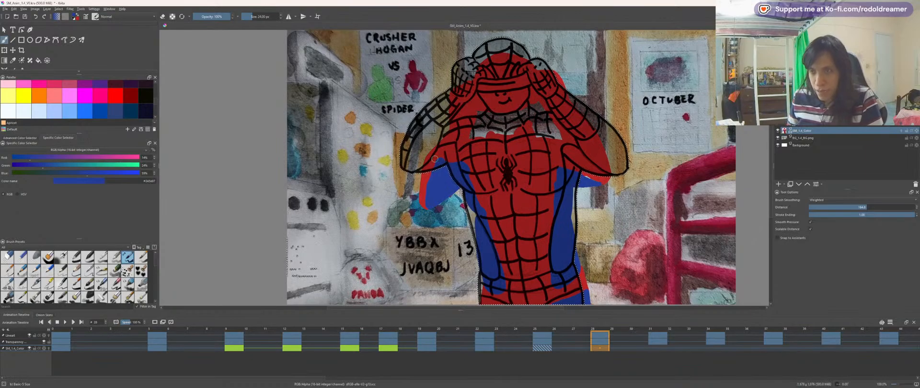
pyautogui.moveTo(536, 255); pyautogui.dragTo(551, 262)
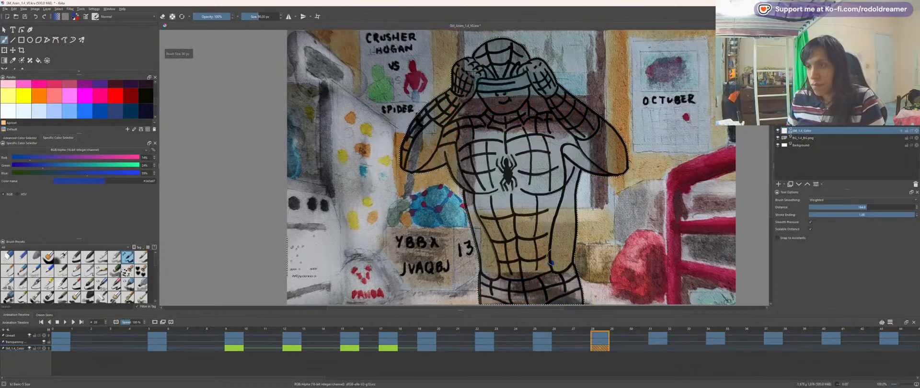
pyautogui.moveTo(565, 200); pyautogui.dragTo(554, 239)
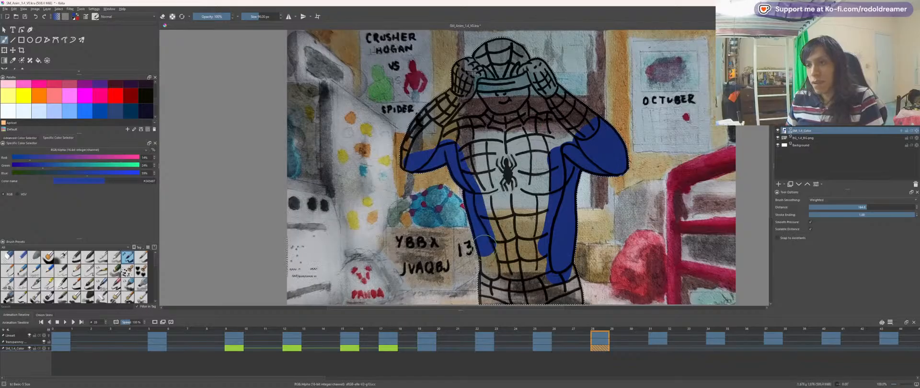
pyautogui.moveTo(462, 182)
pyautogui.mouseDown()
pyautogui.moveTo(443, 154)
pyautogui.moveTo(445, 135)
pyautogui.mouseUp()
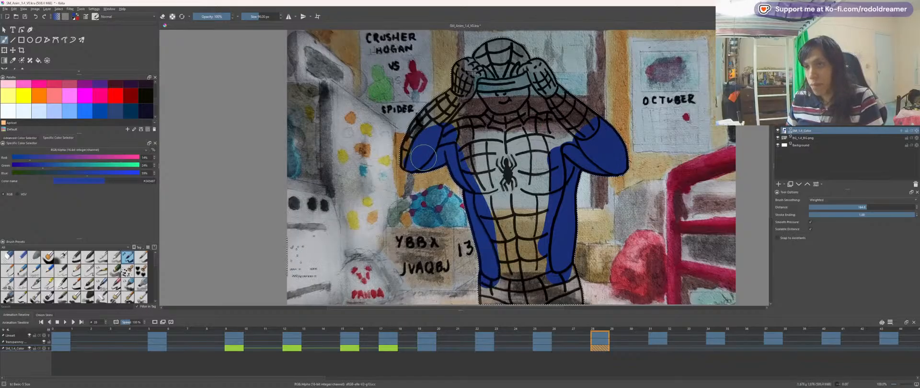
pyautogui.moveTo(469, 210); pyautogui.dragTo(406, 126)
pyautogui.moveTo(416, 211)
pyautogui.mouseDown()
pyautogui.moveTo(511, 212)
pyautogui.moveTo(423, 214)
pyautogui.moveTo(476, 148)
pyautogui.mouseUp()
# Step: Switch to red with a smaller brush and paint the belt's end on the picture's left over the blue spill
pyautogui.hotkey('ctrl', '+')
pyautogui.hotkey('ctrl', '+')
pyautogui.press('[')
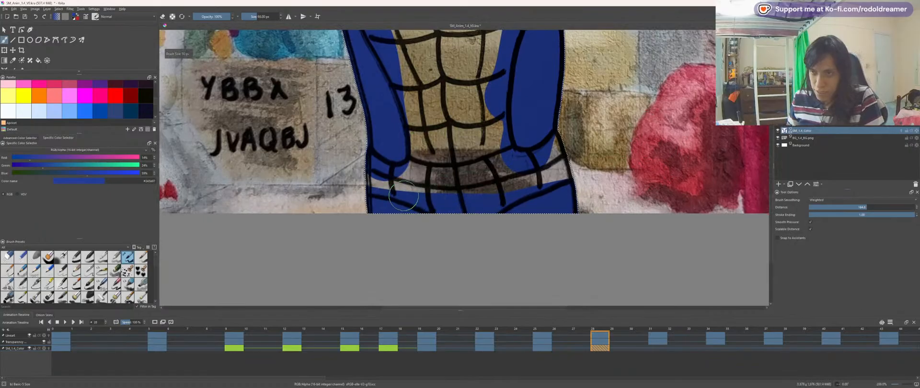
pyautogui.press('x')
pyautogui.hotkey('ctrl', '+')
pyautogui.hotkey('ctrl', '+')
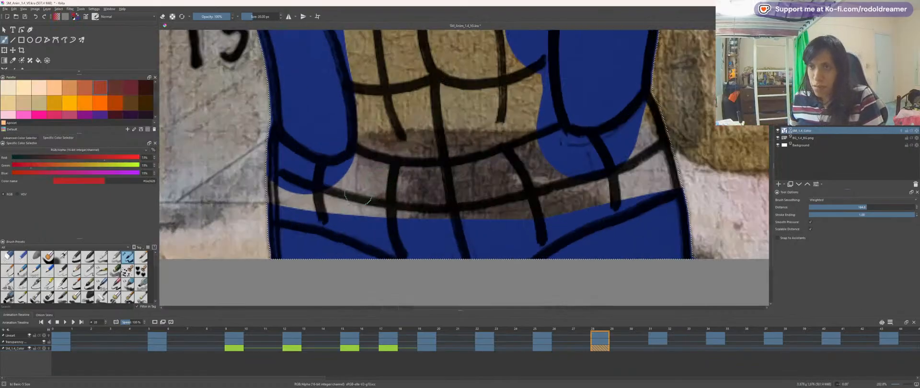
pyautogui.moveTo(397, 192); pyautogui.dragTo(406, 171)
pyautogui.click(289, 181)
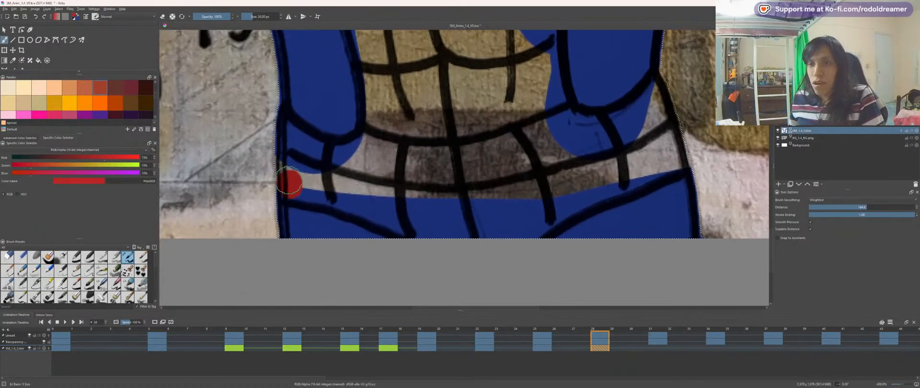
pyautogui.moveTo(318, 149)
pyautogui.mouseDown()
pyautogui.moveTo(364, 142)
pyautogui.moveTo(286, 183)
pyautogui.moveTo(340, 192)
pyautogui.mouseUp()
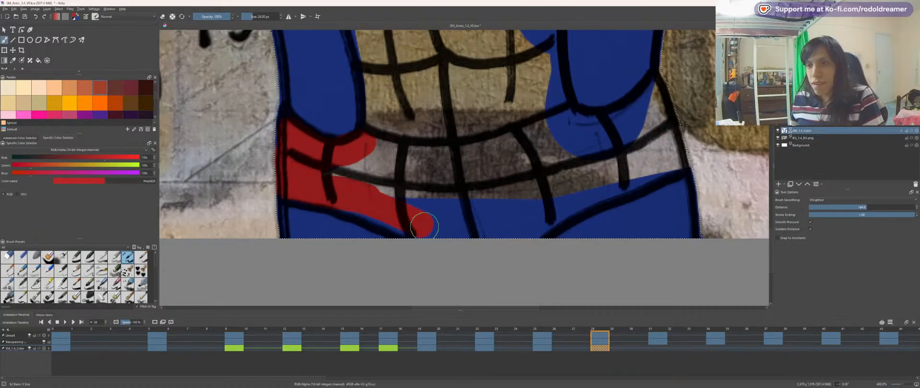
pyautogui.moveTo(286, 166); pyautogui.dragTo(342, 165)
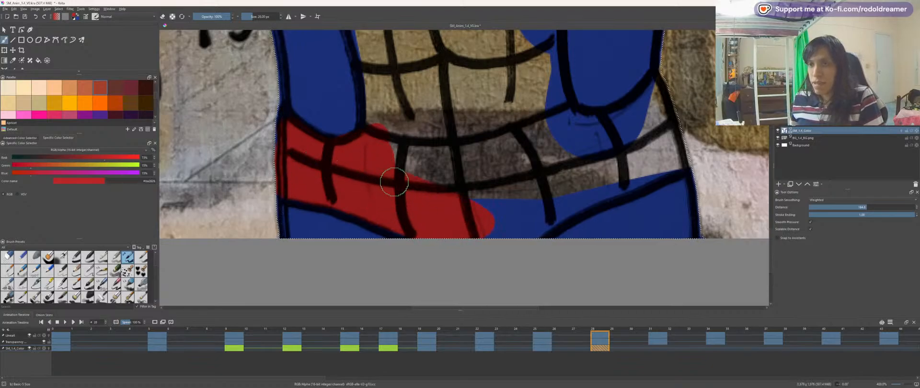
# Step: Extend the red across the middle of the belt, following its lower edge above the blue legs
pyautogui.moveTo(446, 182)
pyautogui.mouseDown()
pyautogui.moveTo(464, 174)
pyautogui.moveTo(474, 152)
pyautogui.mouseUp()
pyautogui.press('4')
pyautogui.press('4')
pyautogui.press('4')
pyautogui.press('4')
pyautogui.press('4')
pyautogui.press('4')
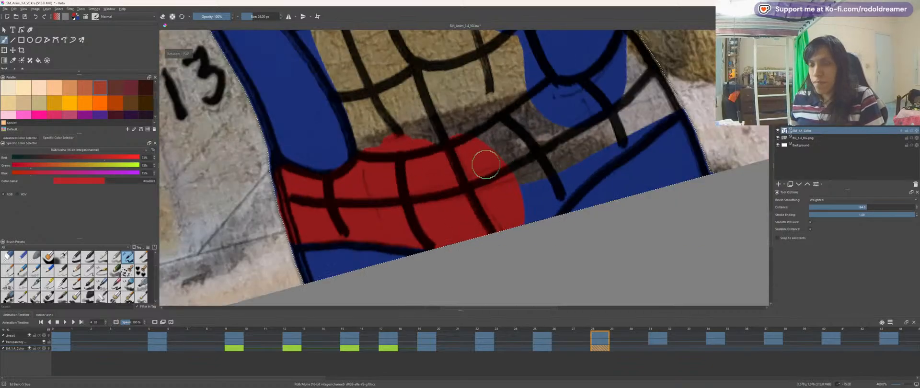
pyautogui.press('4')
pyautogui.press('4')
pyautogui.moveTo(514, 227)
pyautogui.mouseDown()
pyautogui.moveTo(566, 268)
pyautogui.moveTo(455, 146)
pyautogui.moveTo(425, 129)
pyautogui.moveTo(413, 135)
pyautogui.moveTo(458, 104)
pyautogui.moveTo(439, 124)
pyautogui.moveTo(472, 87)
pyautogui.moveTo(611, 178)
pyautogui.moveTo(590, 157)
pyautogui.moveTo(497, 183)
pyautogui.moveTo(451, 133)
pyautogui.moveTo(541, 203)
pyautogui.moveTo(521, 170)
pyautogui.moveTo(593, 227)
pyautogui.moveTo(539, 146)
pyautogui.moveTo(574, 165)
pyautogui.moveTo(491, 118)
pyautogui.moveTo(457, 112)
pyautogui.moveTo(474, 133)
pyautogui.mouseUp()
# Step: Fill the belt's end on the picture's right red, tracing around the lower end of the blue flank
pyautogui.press('6')
pyautogui.press('6')
pyautogui.press('6')
pyautogui.press('6')
pyautogui.press('6')
pyautogui.press('6')
pyautogui.press('6')
pyautogui.press('6')
pyautogui.press('6')
pyautogui.press('6')
pyautogui.press('6')
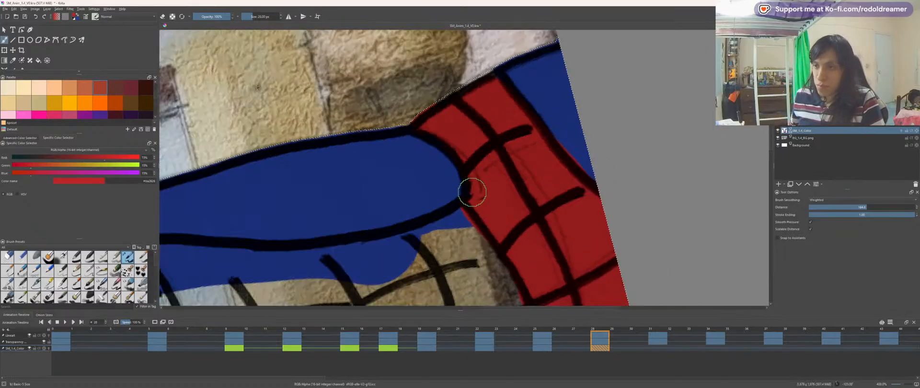
pyautogui.press('6')
pyautogui.press('6')
pyautogui.press('6')
pyautogui.press('6')
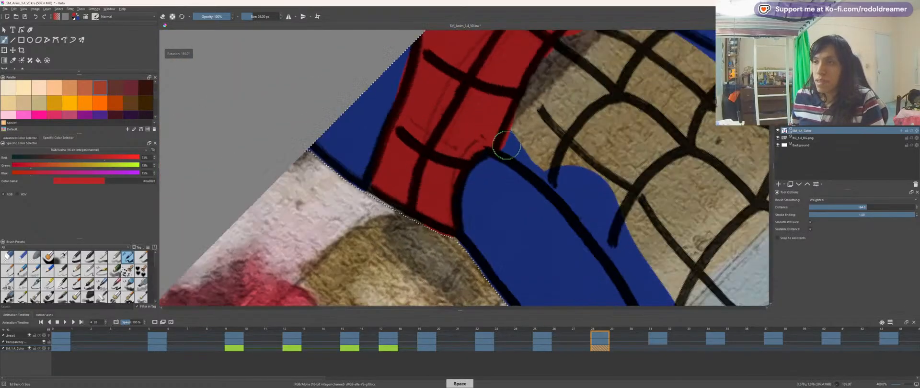
pyautogui.press('space')
pyautogui.moveTo(469, 185); pyautogui.dragTo(358, 172)
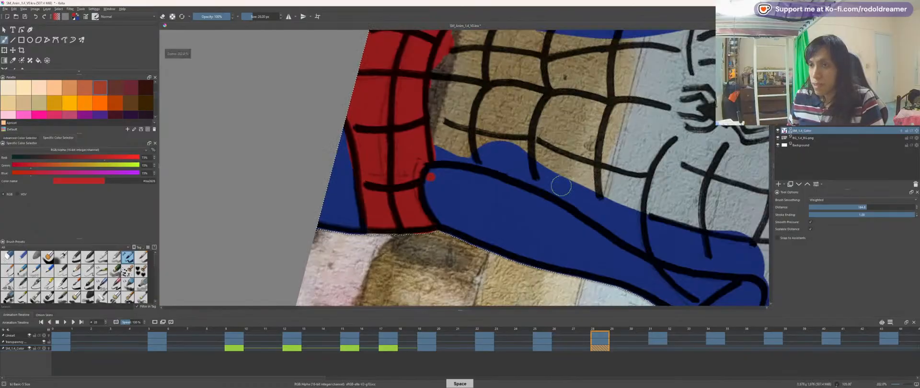
# Step: Enlarge the brush and paint red along the abdomen and chest edge beside the flank on the picture's right
pyautogui.press(']')
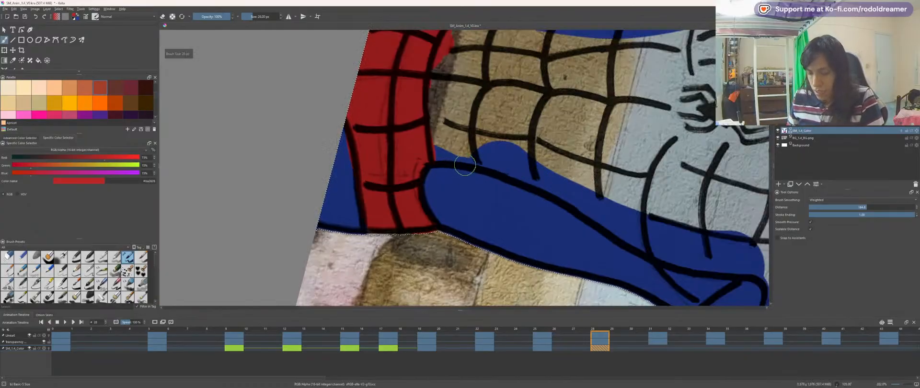
pyautogui.moveTo(418, 143)
pyautogui.mouseDown()
pyautogui.moveTo(460, 136)
pyautogui.moveTo(438, 144)
pyautogui.mouseUp()
pyautogui.press(']')
pyautogui.press(']')
pyautogui.press(']')
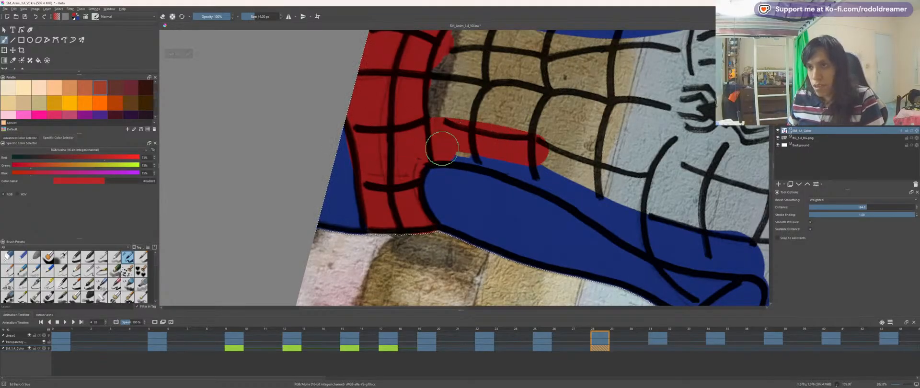
pyautogui.moveTo(497, 156)
pyautogui.mouseDown()
pyautogui.moveTo(643, 237)
pyautogui.moveTo(745, 260)
pyautogui.moveTo(705, 254)
pyautogui.mouseUp()
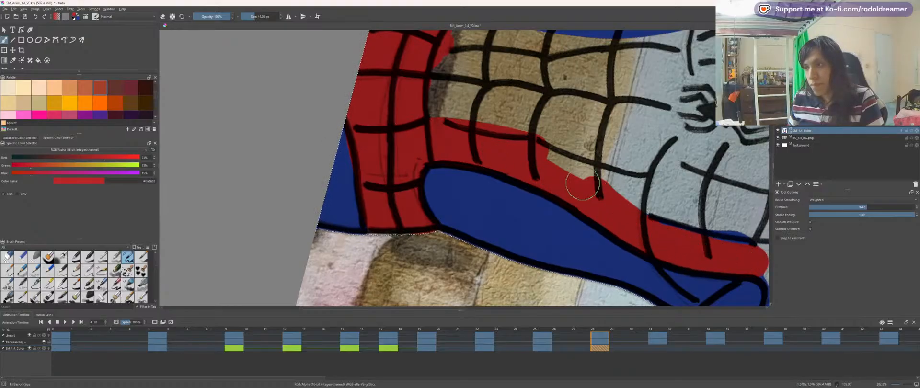
pyautogui.moveTo(462, 110)
pyautogui.mouseDown()
pyautogui.moveTo(390, 142)
pyautogui.moveTo(599, 192)
pyautogui.moveTo(379, 115)
pyautogui.moveTo(523, 103)
pyautogui.moveTo(521, 187)
pyautogui.moveTo(642, 251)
pyautogui.moveTo(672, 255)
pyautogui.mouseUp()
# Step: Fill the rest of the abdomen and the chest around the spider emblem red with a larger brush
pyautogui.press(']')
pyautogui.moveTo(611, 217)
pyautogui.mouseDown()
pyautogui.moveTo(519, 112)
pyautogui.moveTo(515, 254)
pyautogui.mouseUp()
pyautogui.moveTo(336, 124)
pyautogui.mouseDown()
pyautogui.moveTo(489, 128)
pyautogui.moveTo(393, 117)
pyautogui.moveTo(517, 115)
pyautogui.moveTo(603, 146)
pyautogui.moveTo(533, 151)
pyautogui.moveTo(596, 259)
pyautogui.mouseUp()
pyautogui.moveTo(588, 225)
pyautogui.mouseDown()
pyautogui.moveTo(572, 170)
pyautogui.moveTo(613, 206)
pyautogui.moveTo(602, 120)
pyautogui.mouseUp()
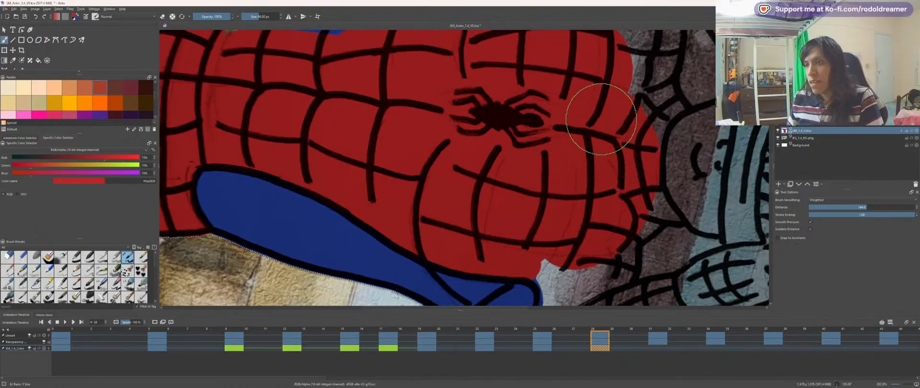
pyautogui.moveTo(579, 170); pyautogui.dragTo(459, 205)
# Step: Reduce the brush size and paint red along the collar and the base of the neck, up to the line art
pyautogui.press('[')
pyautogui.press('[')
pyautogui.press('[')
pyautogui.press('[')
pyautogui.press('[')
pyautogui.press('[')
pyautogui.press('[')
pyautogui.press('[')
pyautogui.press('[')
pyautogui.press('[')
pyautogui.moveTo(519, 196); pyautogui.dragTo(519, 197)
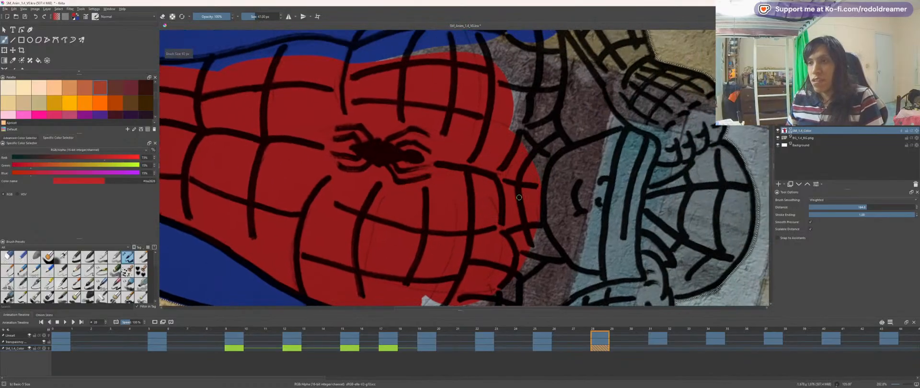
pyautogui.moveTo(548, 151)
pyautogui.mouseDown()
pyautogui.moveTo(502, 113)
pyautogui.moveTo(462, 179)
pyautogui.mouseUp()
pyautogui.scroll(2, 468, 173)
pyautogui.moveTo(480, 153)
pyautogui.mouseDown()
pyautogui.moveTo(484, 206)
pyautogui.moveTo(470, 267)
pyautogui.moveTo(511, 249)
pyautogui.moveTo(538, 263)
pyautogui.moveTo(534, 231)
pyautogui.mouseUp()
# Step: Fill the shoulder on the picture's left red, and cover the red spilled onto the upper arm with its sampled blue
pyautogui.scroll(1, 510, 248)
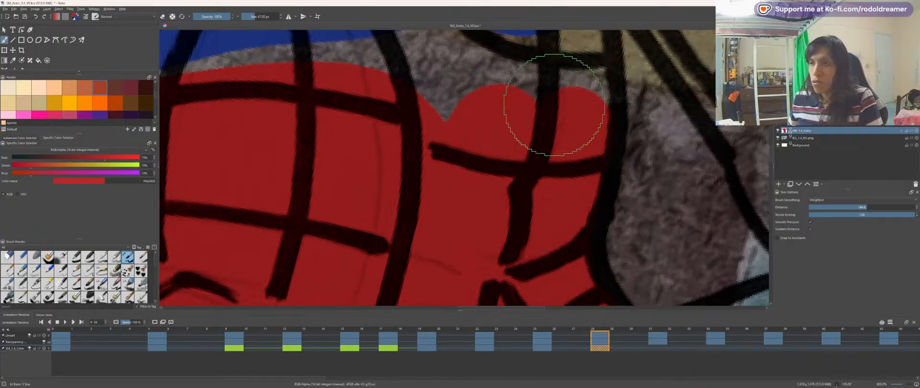
pyautogui.scroll(-1, 565, 123)
pyautogui.moveTo(565, 124); pyautogui.dragTo(555, 216)
pyautogui.moveTo(528, 252)
pyautogui.mouseDown()
pyautogui.moveTo(551, 226)
pyautogui.moveTo(530, 144)
pyautogui.moveTo(531, 99)
pyautogui.moveTo(487, 45)
pyautogui.moveTo(483, 220)
pyautogui.moveTo(456, 200)
pyautogui.moveTo(462, 272)
pyautogui.moveTo(359, 267)
pyautogui.mouseUp()
pyautogui.press('space')
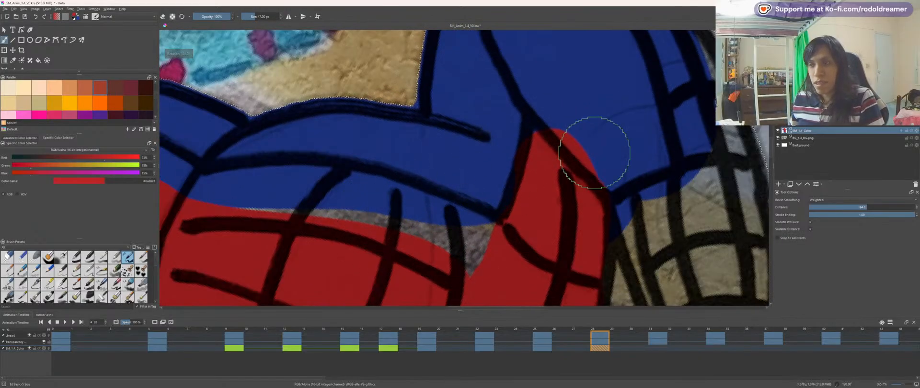
pyautogui.keyDown('ctrl'); pyautogui.click(618, 142); pyautogui.keyUp('ctrl')
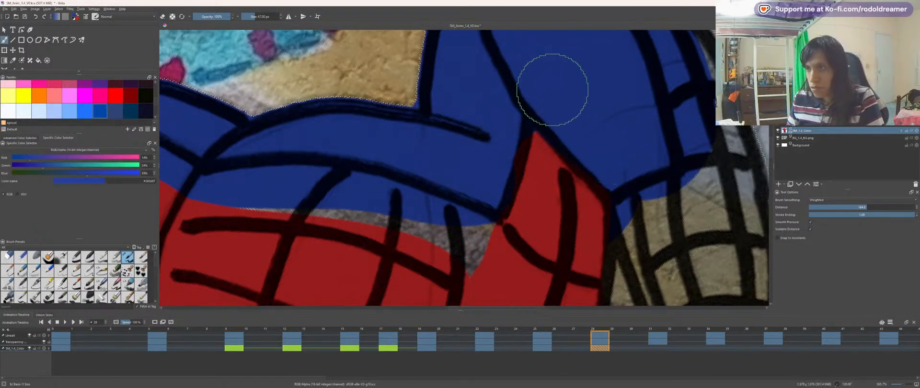
pyautogui.press('space')
# Step: Sample the suit's red and fill the chest's edge up to the line bordering the blue on the picture's left
pyautogui.moveTo(487, 154)
pyautogui.mouseDown()
pyautogui.moveTo(487, 197)
pyautogui.moveTo(577, 204)
pyautogui.mouseUp()
pyautogui.keyDown('ctrl'); pyautogui.click(464, 223); pyautogui.keyUp('ctrl')
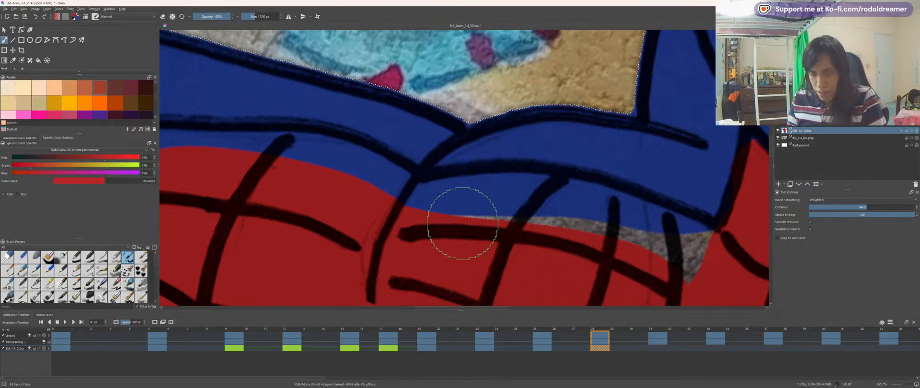
pyautogui.moveTo(388, 217)
pyautogui.mouseDown()
pyautogui.moveTo(502, 212)
pyautogui.moveTo(694, 263)
pyautogui.moveTo(661, 250)
pyautogui.mouseUp()
pyautogui.moveTo(484, 206)
pyautogui.mouseDown()
pyautogui.moveTo(542, 207)
pyautogui.moveTo(569, 221)
pyautogui.mouseUp()
pyautogui.press('space')
pyautogui.moveTo(344, 205); pyautogui.dragTo(661, 238)
pyautogui.moveTo(219, 121); pyautogui.dragTo(274, 140)
pyautogui.moveTo(384, 183)
pyautogui.mouseDown()
pyautogui.moveTo(677, 216)
pyautogui.moveTo(706, 238)
pyautogui.mouseUp()
# Step: Fill the shoulder on the picture's right red between the chest and the blue upper arm, and continue to the collar's tip
pyautogui.scroll(-6, 586, 196)
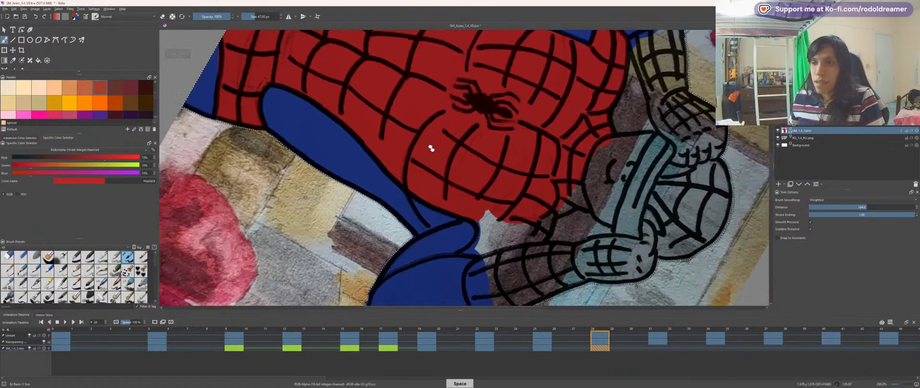
pyautogui.moveTo(431, 148); pyautogui.dragTo(411, 121)
pyautogui.scroll(1, 443, 184)
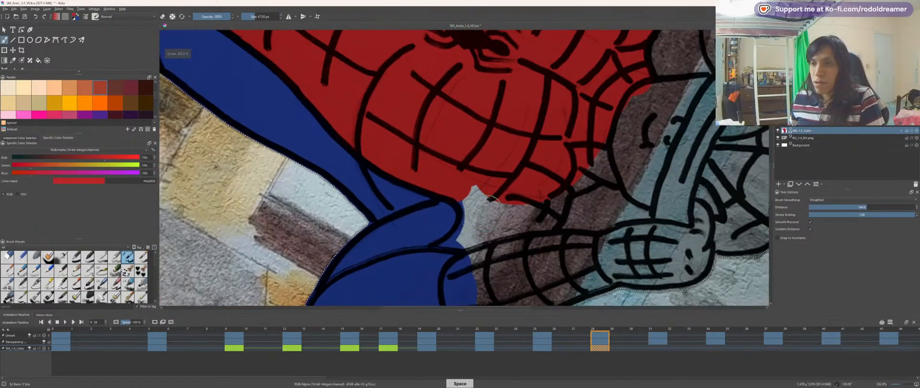
pyautogui.press('4')
pyautogui.press('4')
pyautogui.press('4')
pyautogui.press('4')
pyautogui.press('4')
pyautogui.press('4')
pyautogui.press('4')
pyautogui.press('4')
pyautogui.press('4')
pyautogui.moveTo(463, 139); pyautogui.dragTo(399, 239)
pyautogui.scroll(1, 419, 210)
pyautogui.scroll(1, 407, 205)
pyautogui.moveTo(344, 179); pyautogui.dragTo(504, 156)
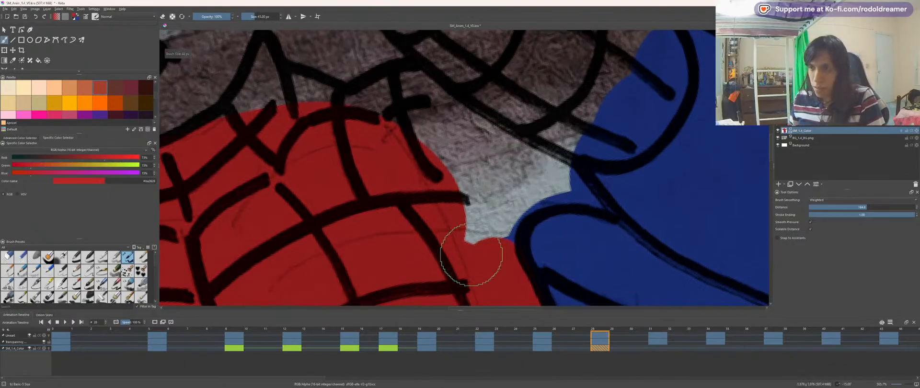
pyautogui.moveTo(461, 242)
pyautogui.mouseDown()
pyautogui.moveTo(468, 194)
pyautogui.moveTo(477, 253)
pyautogui.moveTo(479, 236)
pyautogui.moveTo(498, 232)
pyautogui.moveTo(532, 178)
pyautogui.moveTo(560, 177)
pyautogui.mouseUp()
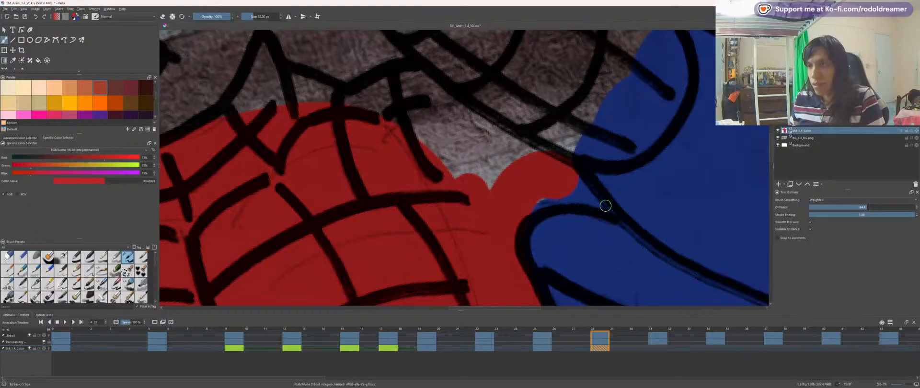
pyautogui.moveTo(535, 201)
pyautogui.mouseDown()
pyautogui.moveTo(542, 154)
pyautogui.moveTo(549, 175)
pyautogui.moveTo(388, 80)
pyautogui.moveTo(504, 179)
pyautogui.moveTo(362, 108)
pyautogui.mouseUp()
# Step: Erase the stray red above the shoulder line between the collar's tip and the raised forearm on the picture's right
pyautogui.scroll(-2, 362, 108)
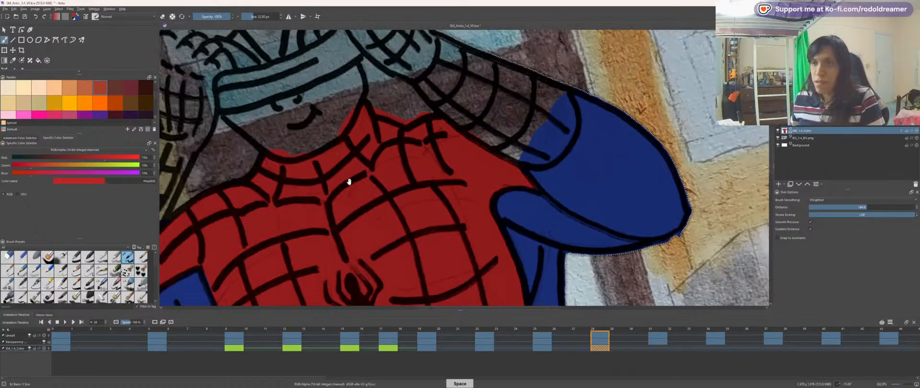
pyautogui.moveTo(349, 181); pyautogui.dragTo(357, 223)
pyautogui.scroll(3, 424, 159)
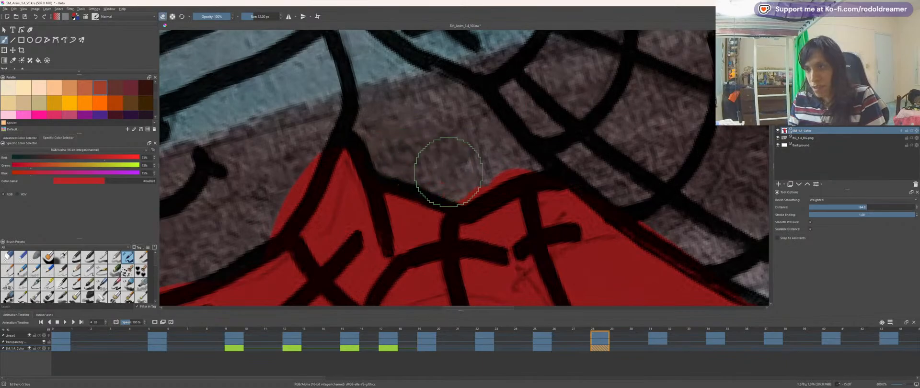
pyautogui.moveTo(454, 175); pyautogui.dragTo(520, 148)
pyautogui.moveTo(645, 196); pyautogui.dragTo(707, 253)
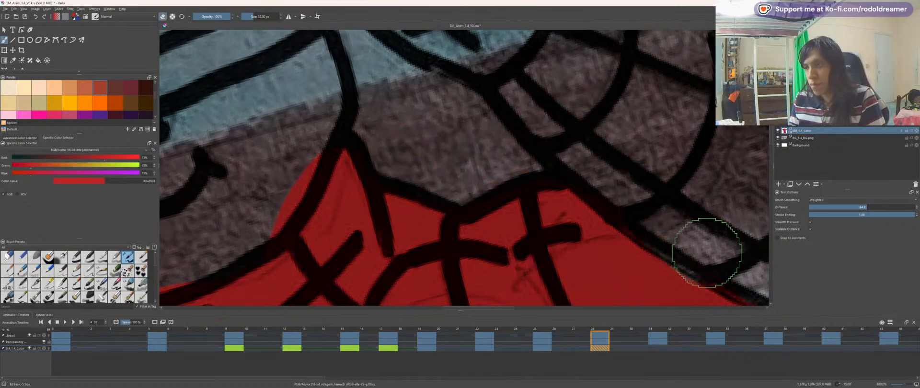
pyautogui.press('e')
# Step: Paint red along the inner edge of the forearm on the picture's right and around its curved end over the blue
pyautogui.moveTo(594, 205)
pyautogui.mouseDown()
pyautogui.moveTo(526, 95)
pyautogui.moveTo(675, 193)
pyautogui.mouseUp()
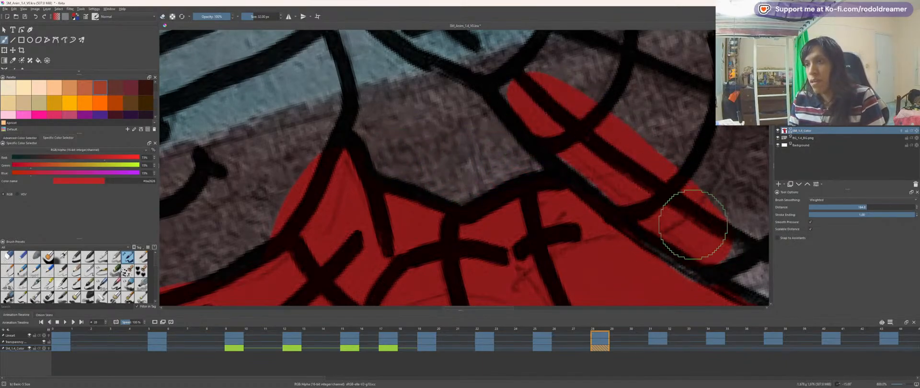
pyautogui.press('-')
pyautogui.moveTo(538, 144); pyautogui.dragTo(506, 173)
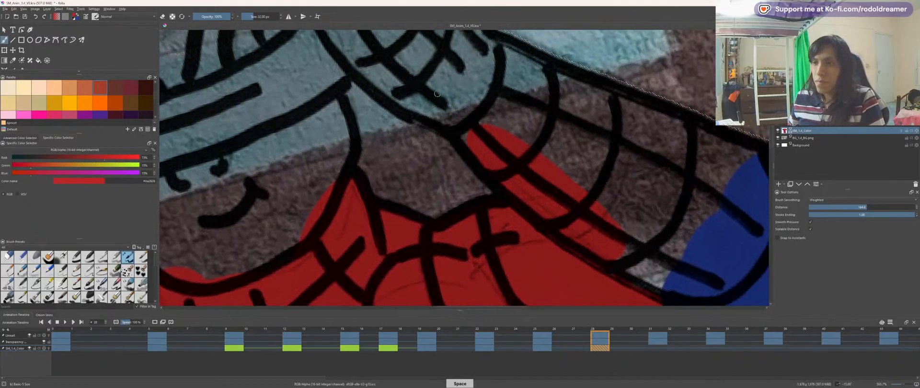
pyautogui.moveTo(437, 94); pyautogui.dragTo(473, 133)
pyautogui.moveTo(647, 239); pyautogui.dragTo(508, 186)
pyautogui.moveTo(451, 175)
pyautogui.mouseDown()
pyautogui.moveTo(500, 214)
pyautogui.moveTo(569, 227)
pyautogui.mouseUp()
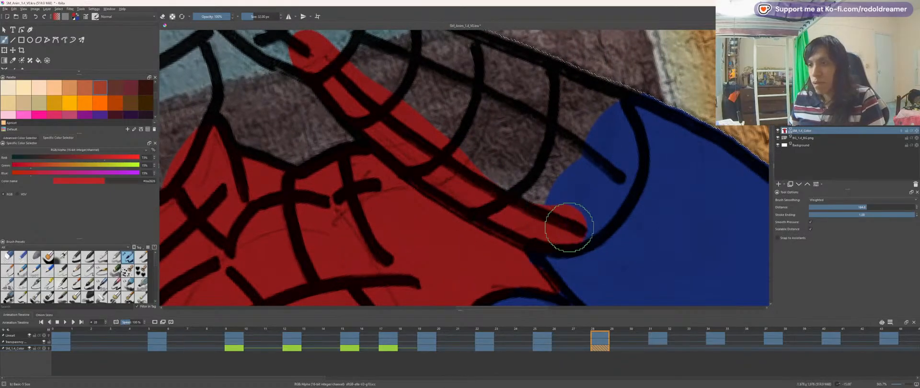
pyautogui.moveTo(619, 181)
pyautogui.mouseDown()
pyautogui.moveTo(627, 152)
pyautogui.moveTo(583, 105)
pyautogui.mouseUp()
# Step: Fill the rest of the forearm on the picture's right red up to the wrist
pyautogui.moveTo(404, 77); pyautogui.dragTo(456, 134)
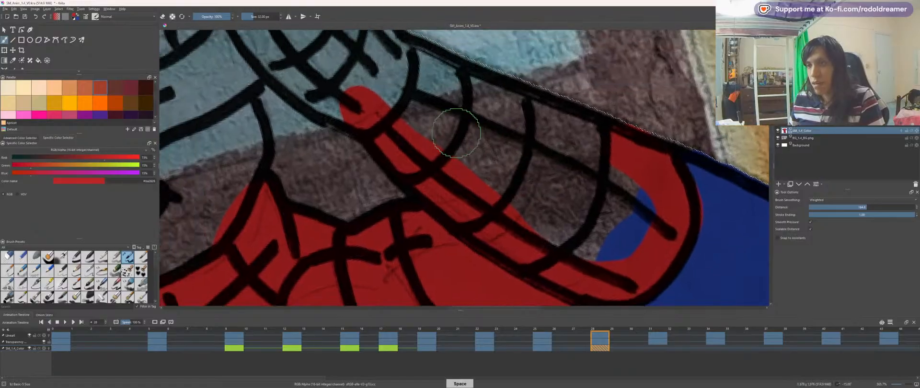
pyautogui.moveTo(386, 95)
pyautogui.mouseDown()
pyautogui.moveTo(501, 188)
pyautogui.moveTo(615, 256)
pyautogui.mouseUp()
pyautogui.moveTo(372, 78)
pyautogui.mouseDown()
pyautogui.moveTo(424, 61)
pyautogui.moveTo(585, 130)
pyautogui.moveTo(628, 157)
pyautogui.moveTo(651, 213)
pyautogui.moveTo(584, 209)
pyautogui.moveTo(384, 83)
pyautogui.moveTo(644, 203)
pyautogui.mouseUp()
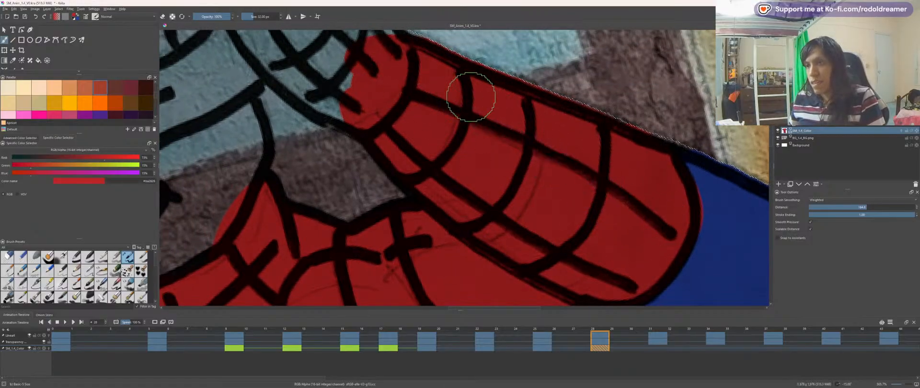
pyautogui.moveTo(418, 111)
pyautogui.mouseDown()
pyautogui.moveTo(539, 179)
pyautogui.moveTo(557, 212)
pyautogui.mouseUp()
# Step: Paint the back of the hand on the picture's right red, following the selection edge from the wrist to the knuckles
pyautogui.press('6')
pyautogui.press('6')
pyautogui.press('6')
pyautogui.press('6')
pyautogui.press('6')
pyautogui.press('6')
pyautogui.press('6')
pyautogui.press('6')
pyautogui.press('6')
pyautogui.press('6')
pyautogui.press('6')
pyautogui.press('6')
pyautogui.press('6')
pyautogui.press('6')
pyautogui.moveTo(512, 155); pyautogui.dragTo(575, 107)
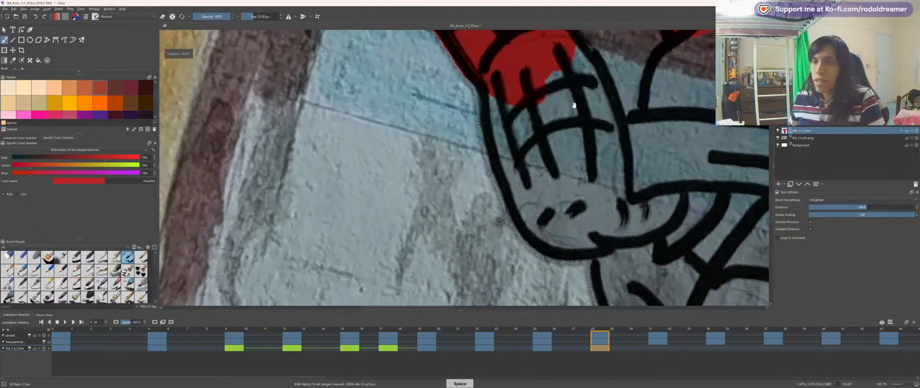
pyautogui.press('4')
pyautogui.press('4')
pyautogui.press('4')
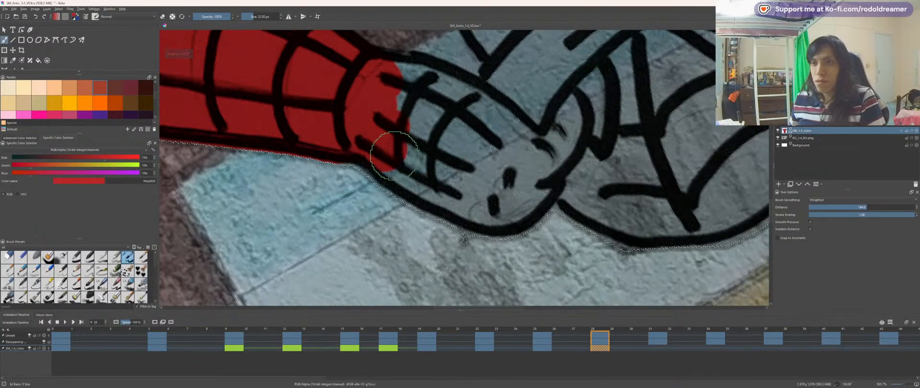
pyautogui.moveTo(408, 153)
pyautogui.mouseDown()
pyautogui.moveTo(534, 200)
pyautogui.moveTo(439, 186)
pyautogui.moveTo(494, 206)
pyautogui.mouseUp()
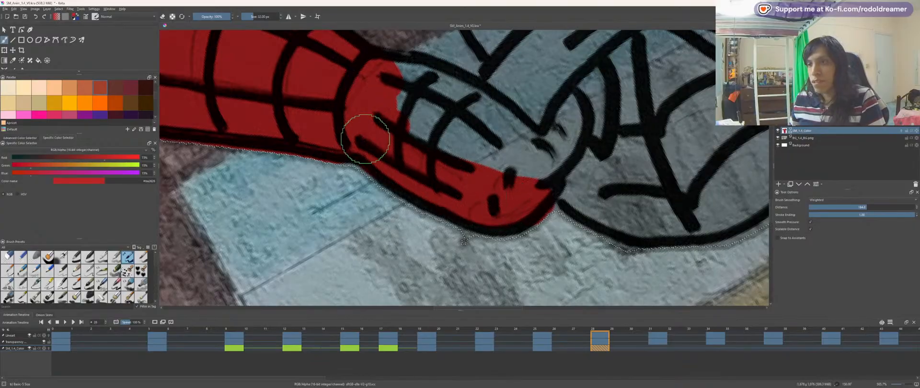
pyautogui.moveTo(382, 86)
pyautogui.mouseDown()
pyautogui.moveTo(504, 149)
pyautogui.moveTo(461, 138)
pyautogui.moveTo(387, 85)
pyautogui.moveTo(462, 109)
pyautogui.moveTo(484, 127)
pyautogui.moveTo(405, 86)
pyautogui.moveTo(524, 160)
pyautogui.moveTo(558, 110)
pyautogui.moveTo(572, 139)
pyautogui.moveTo(581, 106)
pyautogui.moveTo(410, 176)
pyautogui.mouseUp()
# Step: Paint the fingers of the hand on the picture's right red where they grip the mask
pyautogui.press('space')
pyautogui.press('6')
pyautogui.press('6')
pyautogui.press('6')
pyautogui.press('6')
pyautogui.press('6')
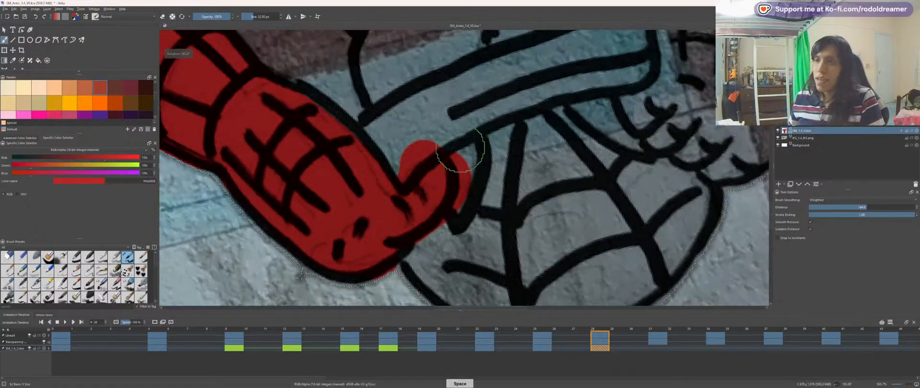
# Step: Fill the mask's rolled-up band and the top of the head red
pyautogui.scroll(-1, 438, 144)
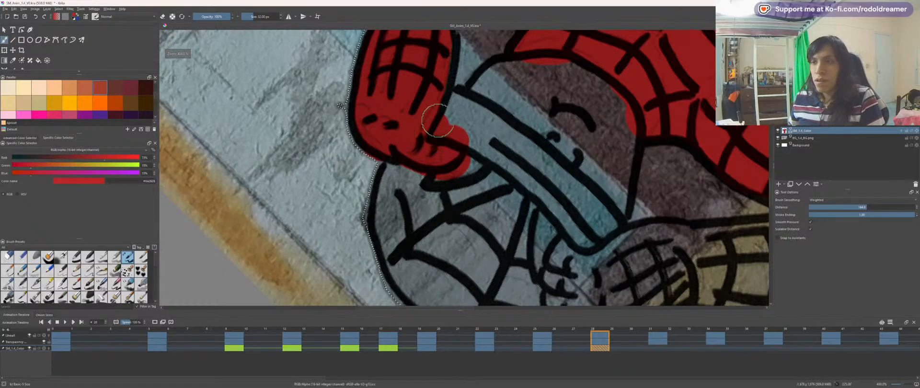
pyautogui.moveTo(448, 103)
pyautogui.mouseDown()
pyautogui.moveTo(613, 228)
pyautogui.moveTo(458, 138)
pyautogui.moveTo(453, 124)
pyautogui.mouseUp()
pyautogui.press('space')
pyautogui.moveTo(430, 185); pyautogui.dragTo(420, 103)
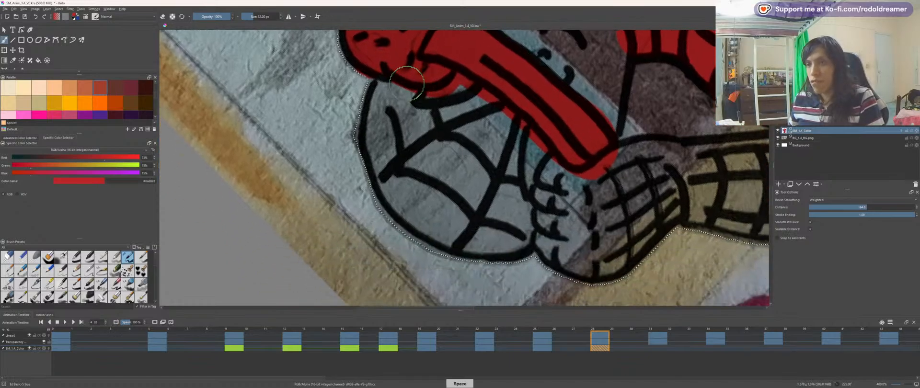
pyautogui.moveTo(405, 80)
pyautogui.mouseDown()
pyautogui.moveTo(375, 102)
pyautogui.moveTo(400, 181)
pyautogui.moveTo(443, 220)
pyautogui.moveTo(529, 232)
pyautogui.moveTo(456, 233)
pyautogui.moveTo(389, 182)
pyautogui.moveTo(382, 157)
pyautogui.moveTo(394, 118)
pyautogui.moveTo(425, 146)
pyautogui.moveTo(466, 134)
pyautogui.moveTo(490, 144)
pyautogui.moveTo(458, 92)
pyautogui.moveTo(478, 96)
pyautogui.moveTo(466, 102)
pyautogui.moveTo(500, 143)
pyautogui.moveTo(435, 135)
pyautogui.mouseUp()
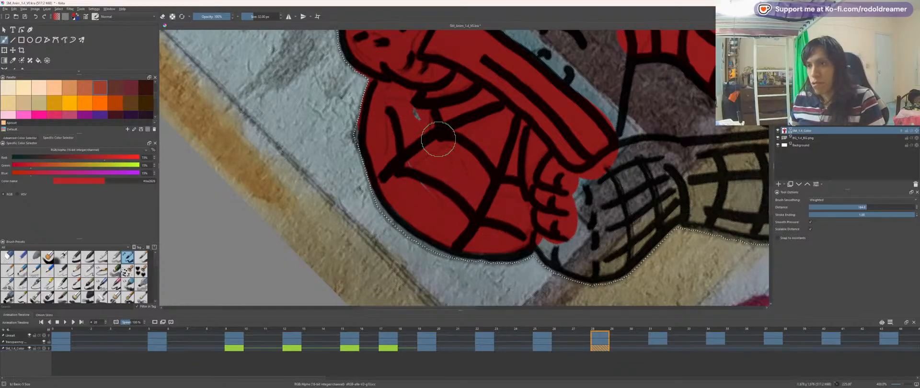
# Step: Paint the fingers, hand and webbed forearm on the picture's left red
pyautogui.press('space')
pyautogui.moveTo(480, 187); pyautogui.dragTo(330, 128)
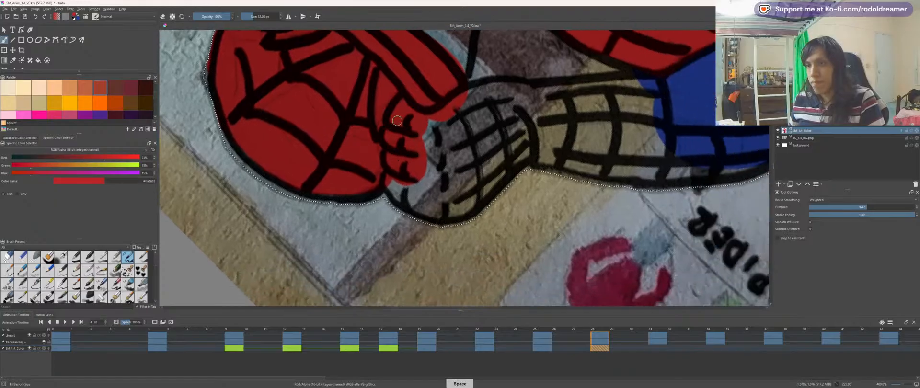
pyautogui.moveTo(394, 186)
pyautogui.mouseDown()
pyautogui.moveTo(442, 208)
pyautogui.moveTo(485, 191)
pyautogui.moveTo(541, 139)
pyautogui.moveTo(415, 187)
pyautogui.moveTo(422, 123)
pyautogui.moveTo(405, 144)
pyautogui.moveTo(451, 137)
pyautogui.moveTo(384, 195)
pyautogui.mouseUp()
pyautogui.press('space')
pyautogui.moveTo(400, 158)
pyautogui.mouseDown()
pyautogui.moveTo(465, 162)
pyautogui.moveTo(580, 149)
pyautogui.moveTo(577, 227)
pyautogui.moveTo(456, 204)
pyautogui.moveTo(410, 218)
pyautogui.moveTo(412, 199)
pyautogui.moveTo(434, 218)
pyautogui.moveTo(450, 201)
pyautogui.moveTo(485, 192)
pyautogui.moveTo(514, 207)
pyautogui.moveTo(535, 203)
pyautogui.moveTo(553, 173)
pyautogui.moveTo(566, 194)
pyautogui.mouseUp()
pyautogui.moveTo(551, 190); pyautogui.dragTo(395, 156)
# Step: Paint the outer webbed strip of the arm on the picture's left red, over the blue down to the elbow
pyautogui.press('6')
pyautogui.press('6')
pyautogui.press('6')
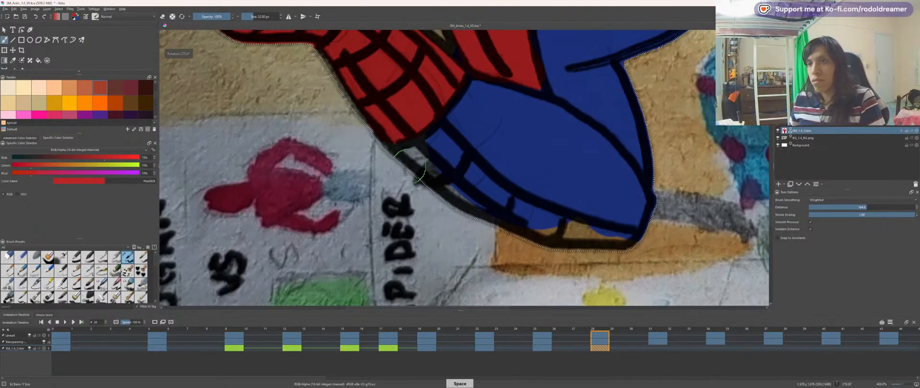
pyautogui.hotkey('ctrl', '+')
pyautogui.moveTo(390, 111); pyautogui.dragTo(410, 150)
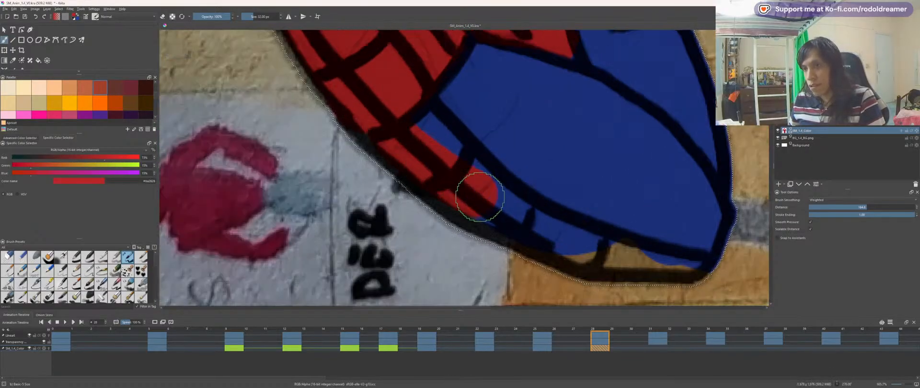
pyautogui.moveTo(562, 243); pyautogui.dragTo(633, 256)
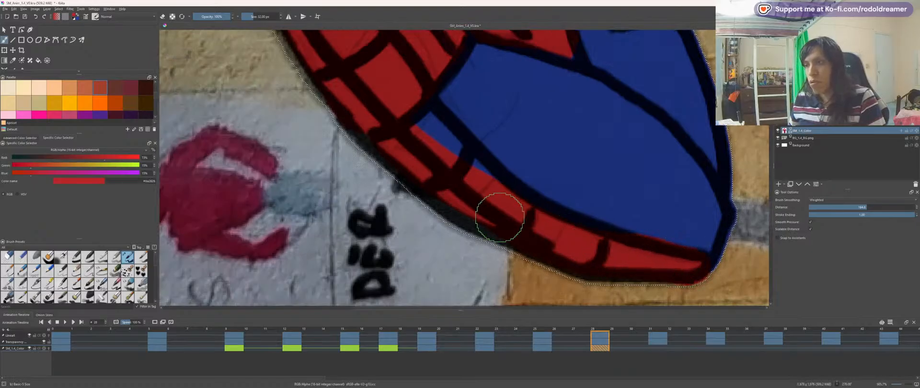
# Step: Move on to the next keyframe of the color layer, frame 31
pyautogui.press('5')
pyautogui.hotkey('ctrl', '-')
pyautogui.hotkey('ctrl', '-')
pyautogui.hotkey('ctrl', '-')
pyautogui.hotkey('ctrl', '-')
pyautogui.hotkey('ctrl', '-')
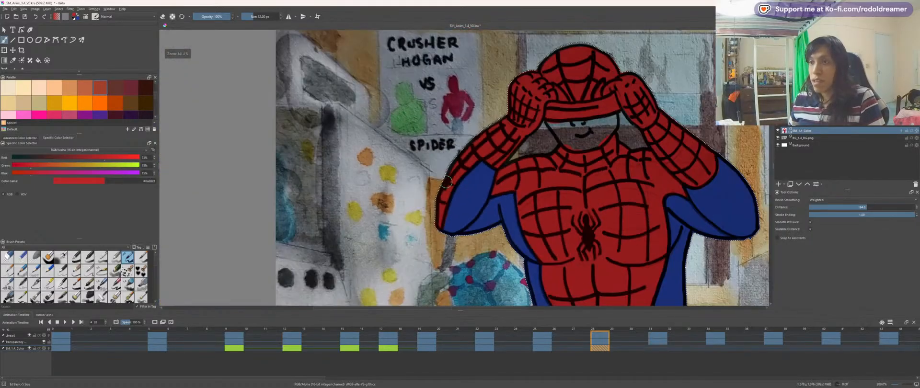
pyautogui.press('space')
pyautogui.moveTo(496, 210); pyautogui.dragTo(422, 125)
pyautogui.hotkey('ctrl', '-')
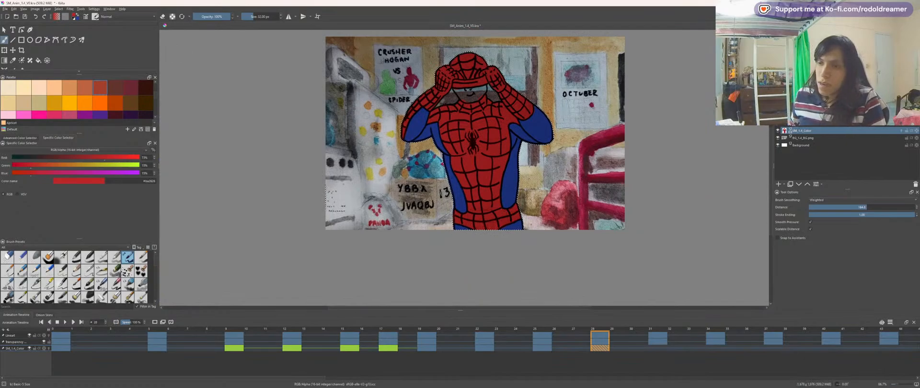
pyautogui.press('Right')
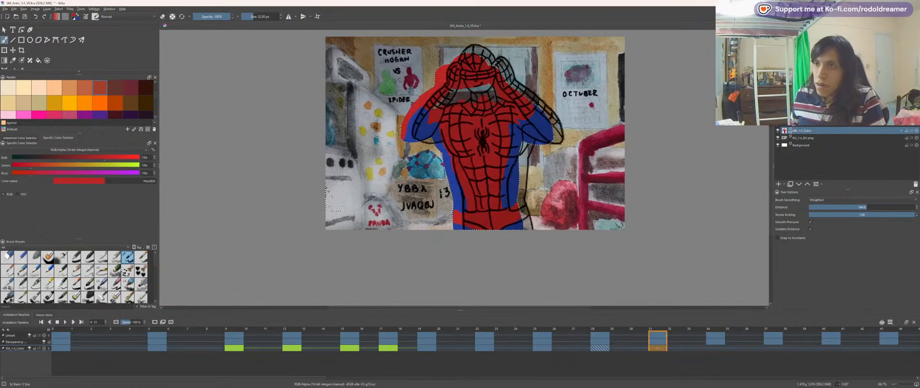
# Step: Select the background outside the figure's line art using the layer above, and return to the color layer
pyautogui.moveTo(432, 172); pyautogui.dragTo(451, 233)
pyautogui.hotkey('ctrl', '+')
pyautogui.hotkey('ctrl', '+')
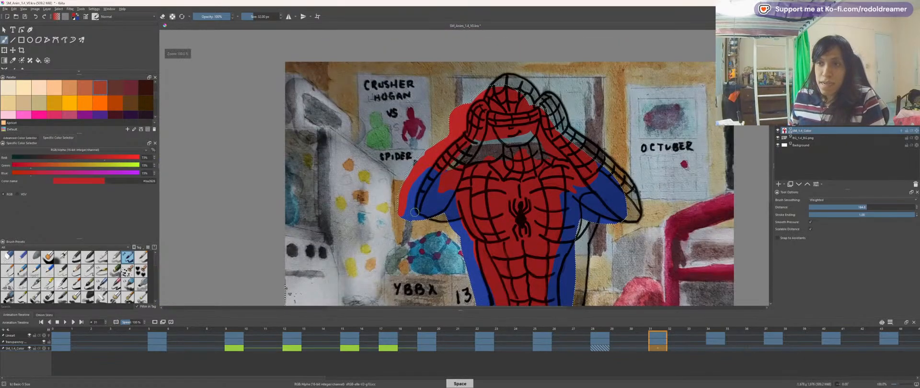
pyautogui.press('w')
pyautogui.click(337, 209)
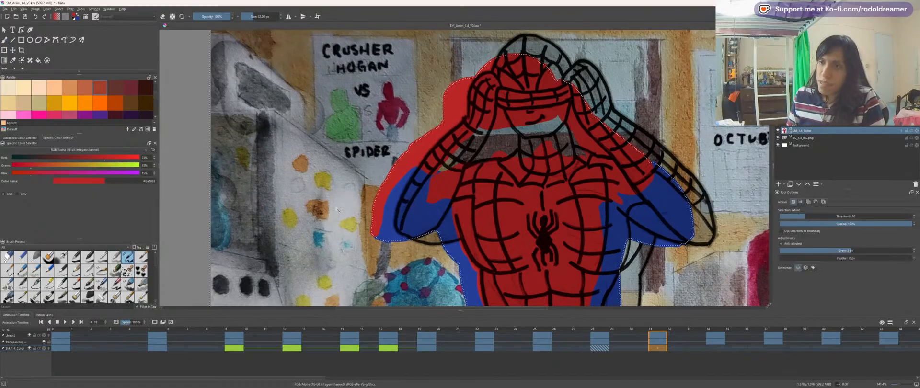
pyautogui.press('pageup')
pyautogui.click(331, 204)
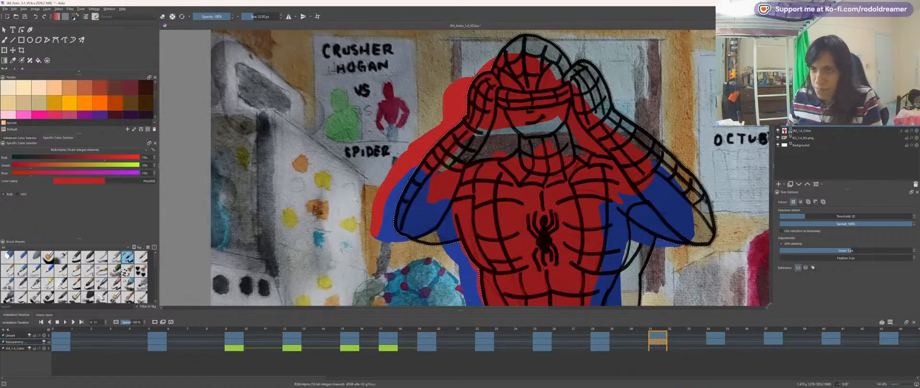
pyautogui.press('pagedown')
pyautogui.press('-')
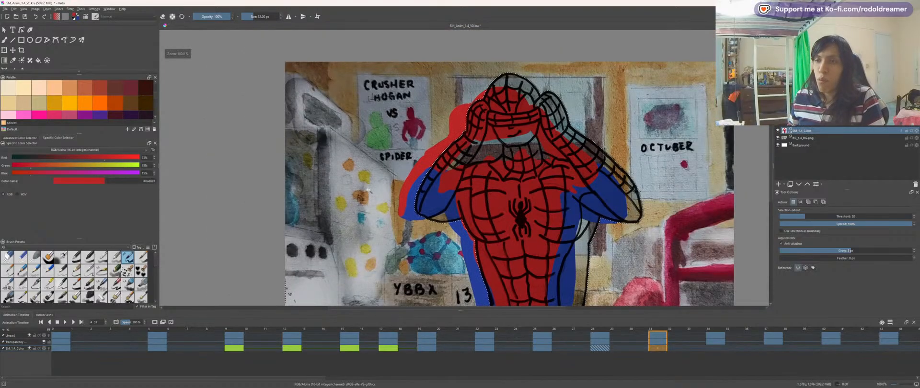
# Step: Paint the outer strip of the forearm on the picture's left red, upward from the elbow
pyautogui.press('4')
pyautogui.press('+')
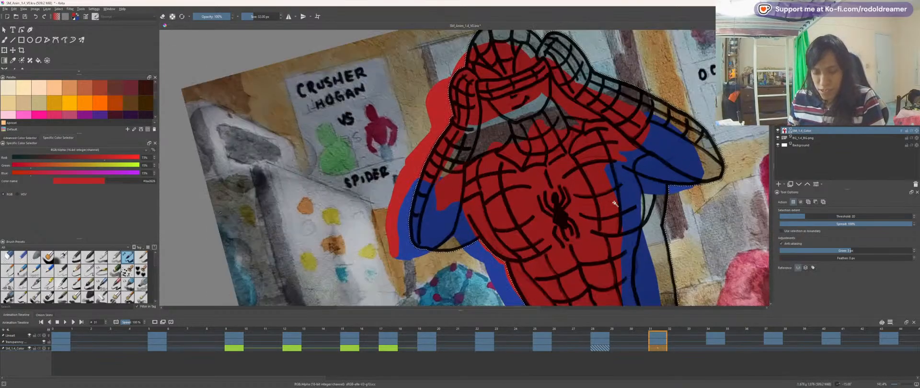
pyautogui.press('b')
pyautogui.moveTo(419, 238); pyautogui.dragTo(421, 233)
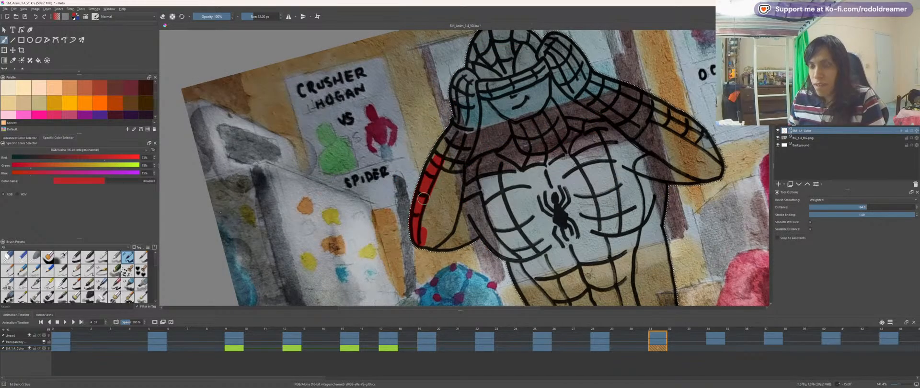
pyautogui.press('Left')
pyautogui.press('Right')
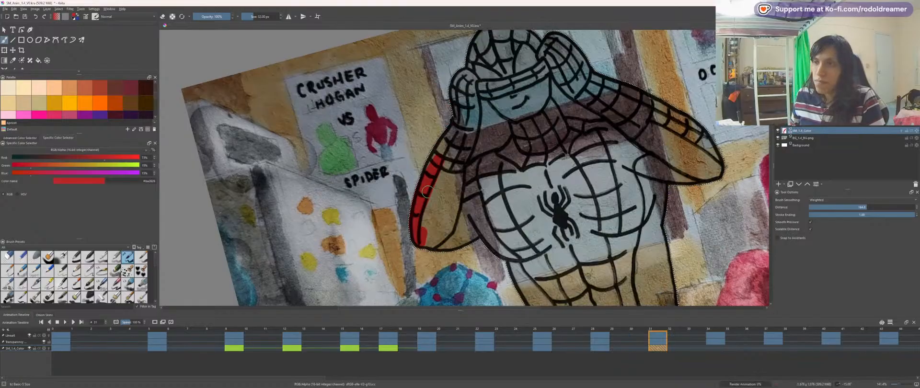
# Step: Paint the hand and the webbed forearm on the picture's left red up to the mask
pyautogui.press('4')
pyautogui.press('4')
pyautogui.press('4')
pyautogui.press('4')
pyautogui.press('4')
pyautogui.press('4')
pyautogui.press('4')
pyautogui.press('4')
pyautogui.press('4')
pyautogui.press('+')
pyautogui.press('+')
pyautogui.press('+')
pyautogui.press('space')
pyautogui.moveTo(403, 223); pyautogui.dragTo(520, 146)
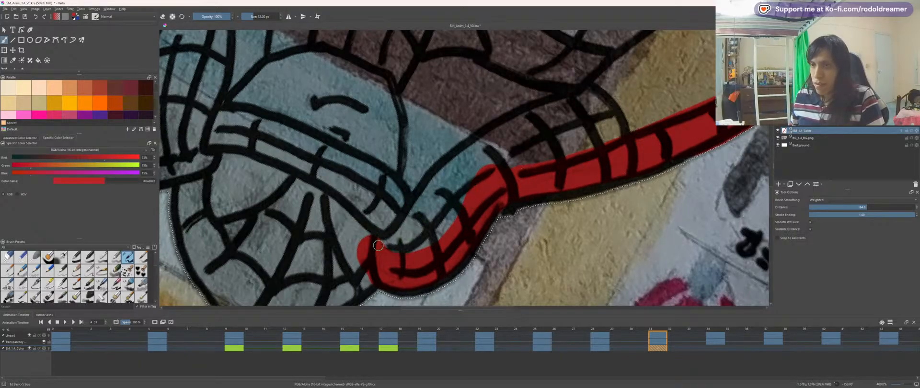
pyautogui.moveTo(403, 245)
pyautogui.mouseDown()
pyautogui.moveTo(451, 184)
pyautogui.moveTo(499, 155)
pyautogui.mouseUp()
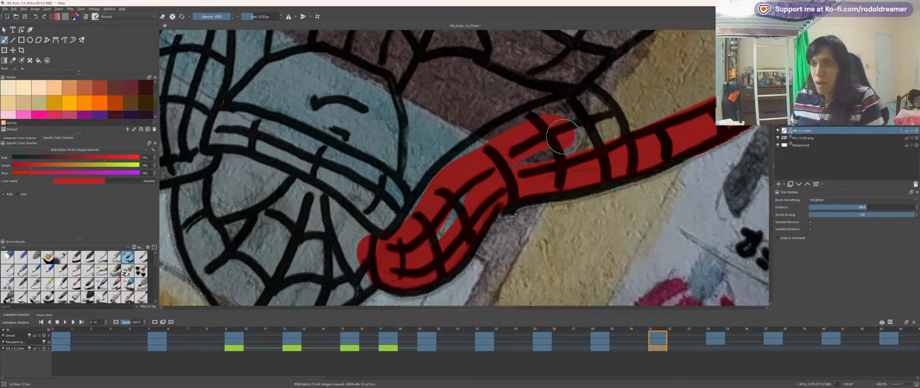
pyautogui.moveTo(563, 137)
pyautogui.mouseDown()
pyautogui.moveTo(596, 122)
pyautogui.moveTo(587, 105)
pyautogui.moveTo(461, 171)
pyautogui.mouseUp()
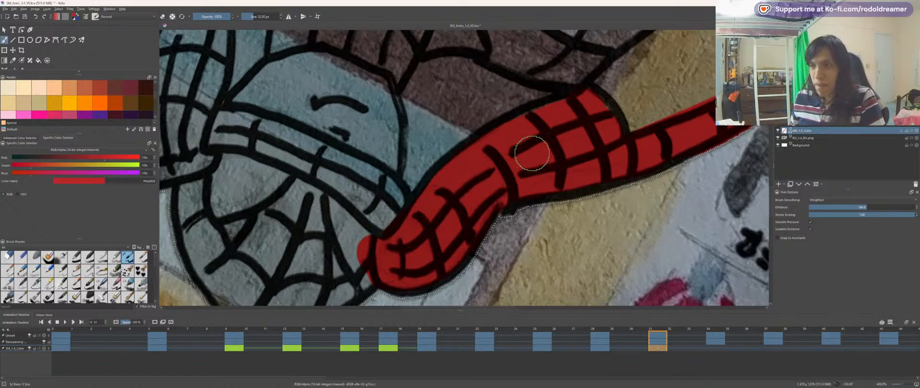
# Step: Fill the webbed top of the mask red, down to the point between the eyes
pyautogui.press('-')
pyautogui.press('-')
pyautogui.press('space')
pyautogui.moveTo(346, 180)
pyautogui.mouseDown()
pyautogui.moveTo(373, 188)
pyautogui.moveTo(384, 221)
pyautogui.moveTo(418, 265)
pyautogui.moveTo(382, 227)
pyautogui.mouseUp()
pyautogui.scroll(2, 404, 173)
pyautogui.press('space')
pyautogui.moveTo(453, 233); pyautogui.dragTo(443, 216)
pyautogui.press('4')
pyautogui.press('4')
pyautogui.press('4')
pyautogui.press('4')
pyautogui.press('4')
pyautogui.press('4')
pyautogui.press('4')
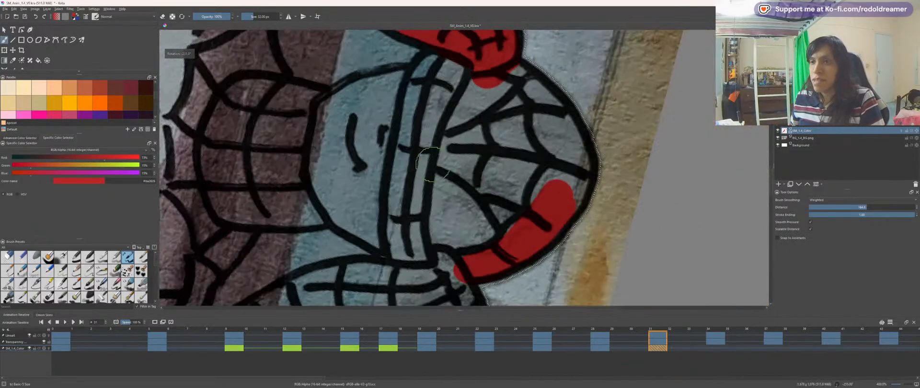
pyautogui.moveTo(434, 165)
pyautogui.mouseDown()
pyautogui.moveTo(467, 178)
pyautogui.moveTo(504, 219)
pyautogui.moveTo(424, 151)
pyautogui.moveTo(471, 138)
pyautogui.moveTo(527, 87)
pyautogui.moveTo(553, 99)
pyautogui.moveTo(499, 70)
pyautogui.moveTo(489, 67)
pyautogui.moveTo(547, 97)
pyautogui.moveTo(584, 144)
pyautogui.moveTo(567, 205)
pyautogui.moveTo(553, 206)
pyautogui.moveTo(564, 182)
pyautogui.moveTo(533, 178)
pyautogui.moveTo(530, 197)
pyautogui.mouseUp()
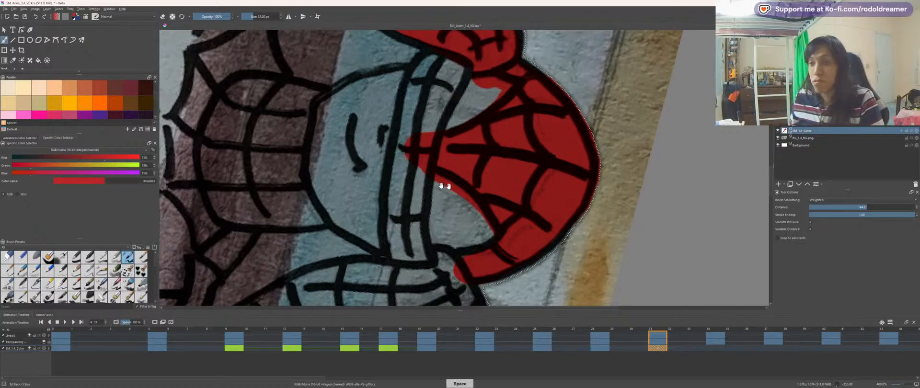
# Step: Paint the webbed band of the mask below the eyes red, from one hand to the other
pyautogui.press('4')
pyautogui.press('4')
pyautogui.press('4')
pyautogui.press('4')
pyautogui.press('4')
pyautogui.press('4')
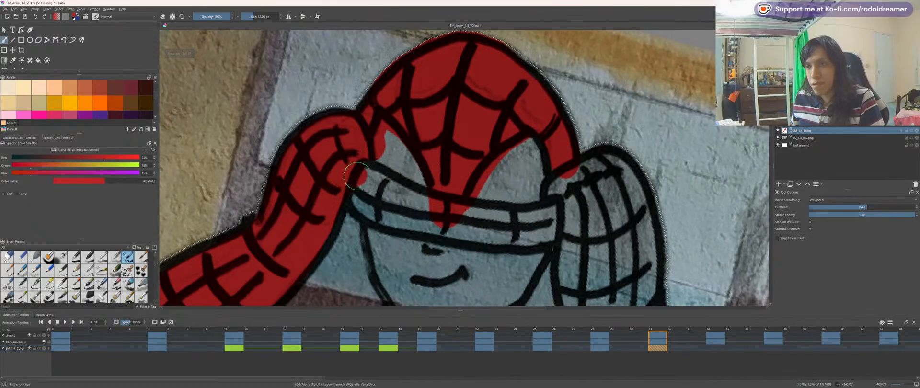
pyautogui.moveTo(357, 176)
pyautogui.mouseDown()
pyautogui.moveTo(393, 198)
pyautogui.moveTo(484, 218)
pyautogui.moveTo(549, 218)
pyautogui.moveTo(427, 214)
pyautogui.moveTo(351, 196)
pyautogui.mouseUp()
pyautogui.press('4')
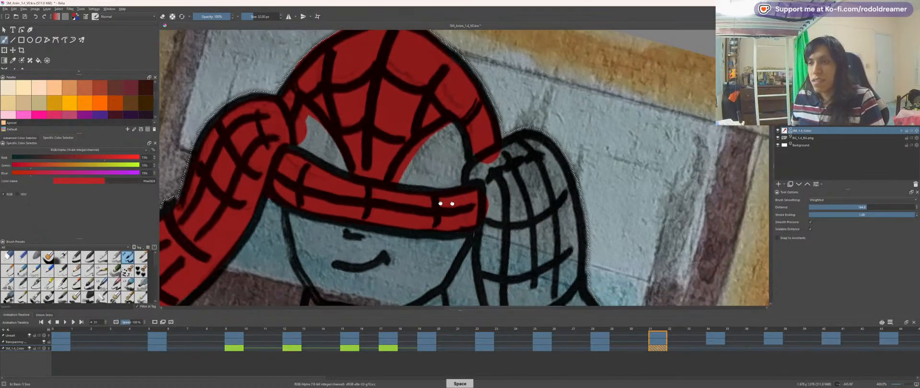
# Step: Paint the hand and the webbed forearm on the picture's right red
pyautogui.moveTo(474, 163)
pyautogui.mouseDown()
pyautogui.moveTo(502, 143)
pyautogui.moveTo(524, 161)
pyautogui.moveTo(557, 221)
pyautogui.moveTo(561, 266)
pyautogui.moveTo(513, 177)
pyautogui.moveTo(535, 242)
pyautogui.moveTo(499, 188)
pyautogui.moveTo(475, 199)
pyautogui.moveTo(504, 276)
pyautogui.moveTo(489, 250)
pyautogui.moveTo(501, 233)
pyautogui.mouseUp()
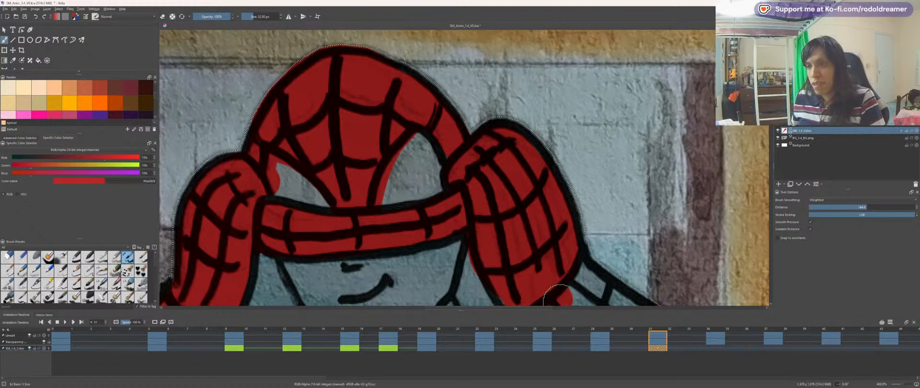
pyautogui.moveTo(558, 295)
pyautogui.mouseDown()
pyautogui.moveTo(438, 165)
pyautogui.moveTo(431, 187)
pyautogui.moveTo(508, 268)
pyautogui.moveTo(479, 206)
pyautogui.moveTo(523, 195)
pyautogui.mouseUp()
pyautogui.moveTo(472, 139); pyautogui.dragTo(597, 302)
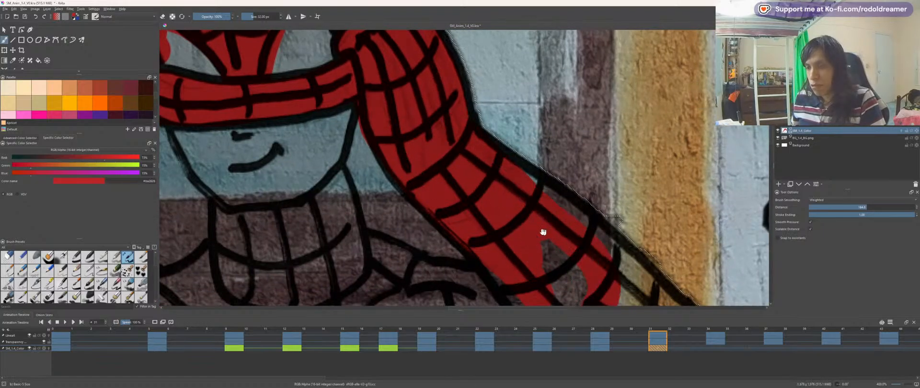
pyautogui.moveTo(543, 232); pyautogui.dragTo(488, 152)
pyautogui.press('4')
pyautogui.moveTo(442, 183)
pyautogui.mouseDown()
pyautogui.moveTo(472, 226)
pyautogui.moveTo(508, 154)
pyautogui.mouseUp()
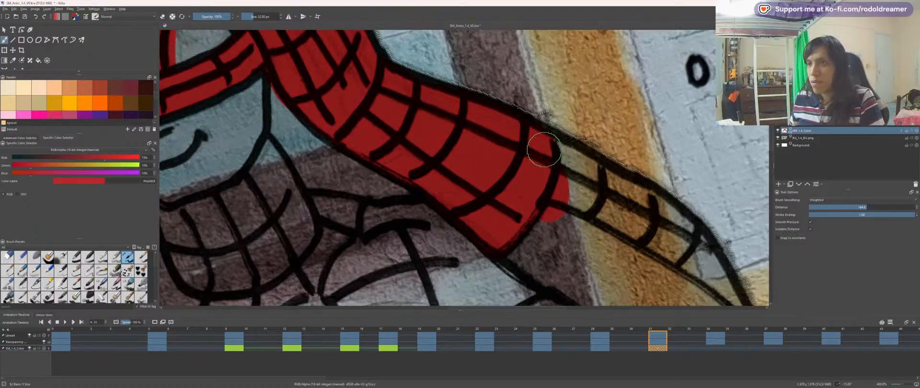
# Step: Paint the outer webbed strip of the arm on the picture's right red down to the elbow
pyautogui.moveTo(544, 149); pyautogui.dragTo(624, 189)
pyautogui.moveTo(528, 162); pyautogui.dragTo(628, 221)
pyautogui.moveTo(478, 154); pyautogui.dragTo(422, 133)
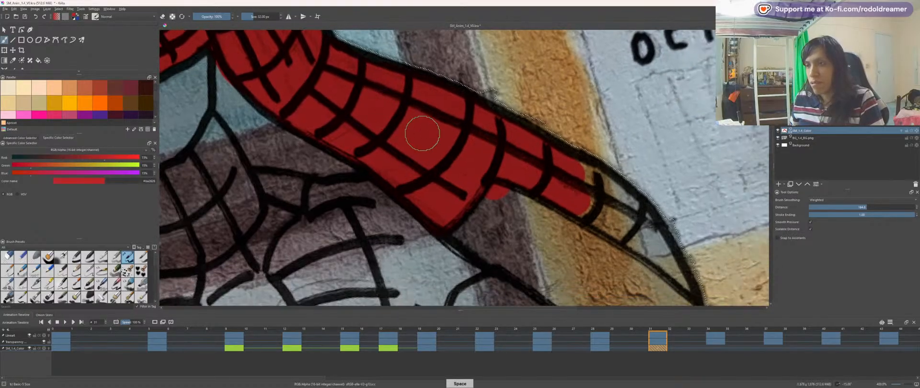
pyautogui.press('4')
pyautogui.moveTo(519, 159)
pyautogui.mouseDown()
pyautogui.moveTo(638, 195)
pyautogui.moveTo(695, 224)
pyautogui.moveTo(610, 150)
pyautogui.moveTo(538, 138)
pyautogui.mouseUp()
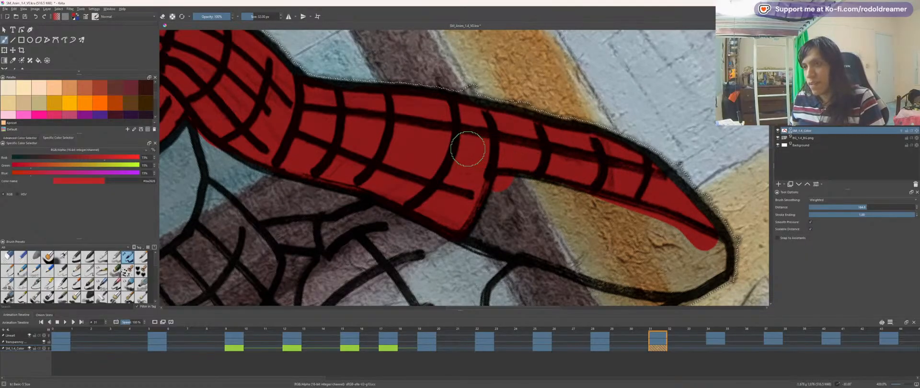
# Step: Paint the shoulder edge beside the arm on the picture's right red up to the neck, and erase the spill past the outline
pyautogui.moveTo(474, 201); pyautogui.dragTo(522, 65)
pyautogui.press('6')
pyautogui.press('6')
pyautogui.press('6')
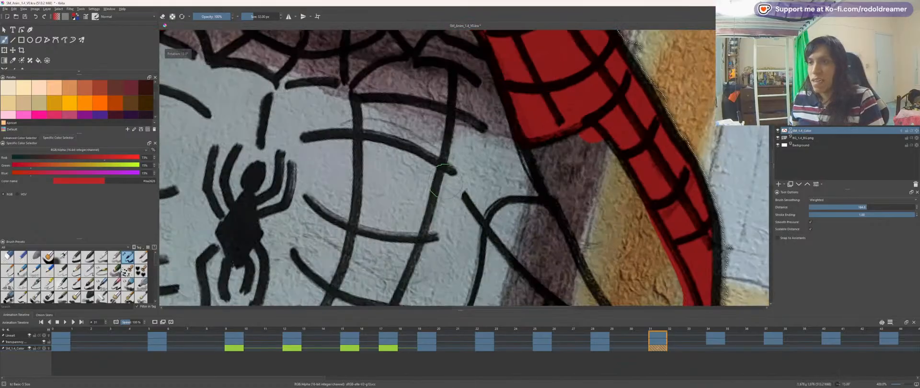
pyautogui.press('6')
pyautogui.moveTo(457, 223)
pyautogui.mouseDown()
pyautogui.moveTo(481, 203)
pyautogui.moveTo(522, 204)
pyautogui.moveTo(515, 142)
pyautogui.mouseUp()
pyautogui.press('6')
pyautogui.press('6')
pyautogui.press('6')
pyautogui.press('6')
pyautogui.press('6')
pyautogui.press('6')
pyautogui.press('6')
pyautogui.press('6')
pyautogui.press('6')
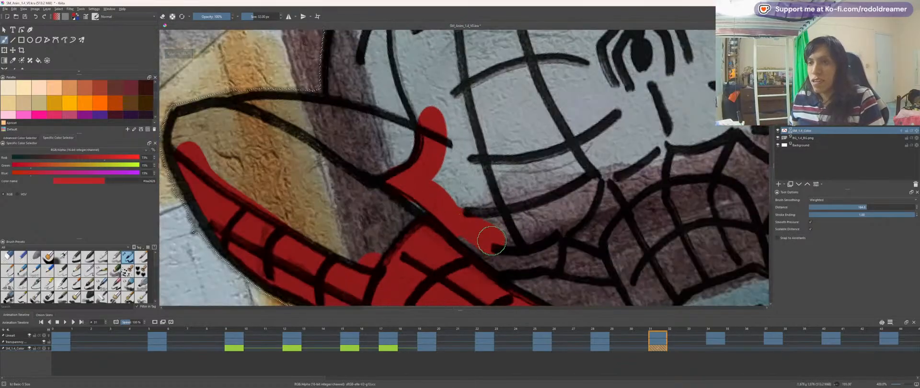
pyautogui.moveTo(448, 211); pyautogui.dragTo(381, 135)
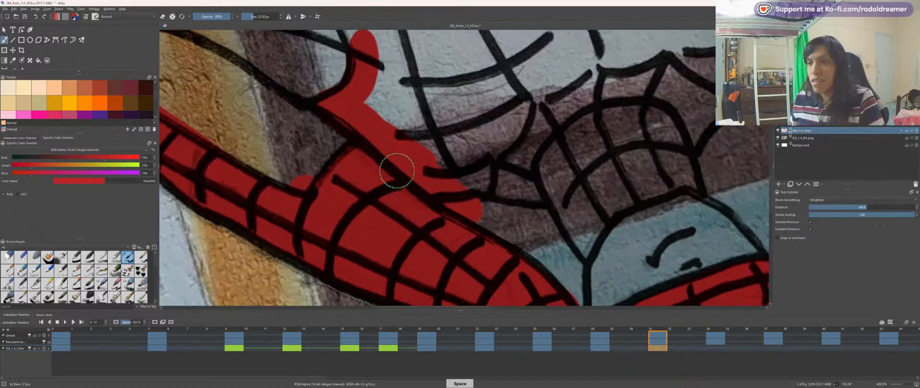
pyautogui.press('e')
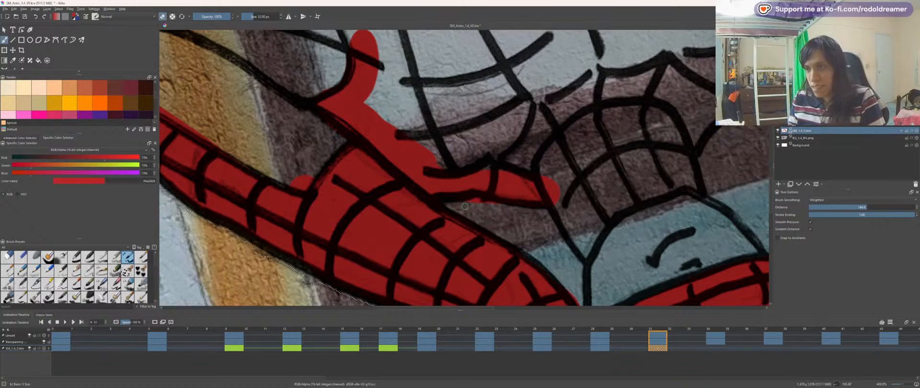
# Step: Paint the webbed neck red up to the jaw line
pyautogui.moveTo(576, 217); pyautogui.dragTo(585, 247)
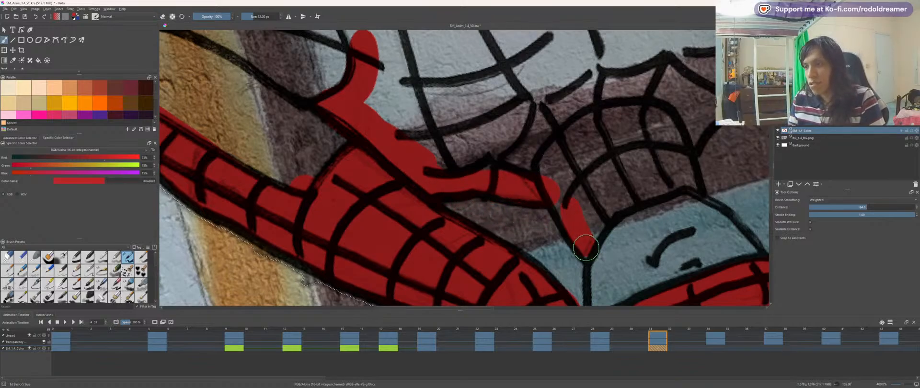
pyautogui.moveTo(548, 180)
pyautogui.mouseDown()
pyautogui.moveTo(581, 208)
pyautogui.moveTo(577, 195)
pyautogui.mouseUp()
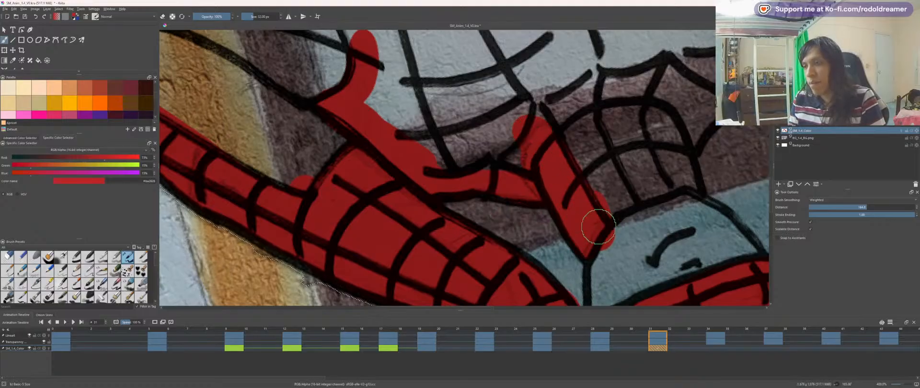
pyautogui.moveTo(669, 193)
pyautogui.mouseDown()
pyautogui.moveTo(647, 129)
pyautogui.moveTo(656, 103)
pyautogui.moveTo(575, 130)
pyautogui.moveTo(624, 158)
pyautogui.mouseUp()
# Step: Paint the underarm strip on the picture's left red, from the elbow to the shoulder
pyautogui.press('-')
pyautogui.press('4')
pyautogui.press('4')
pyautogui.press('4')
pyautogui.press('4')
pyautogui.press('4')
pyautogui.press('4')
pyautogui.press('4')
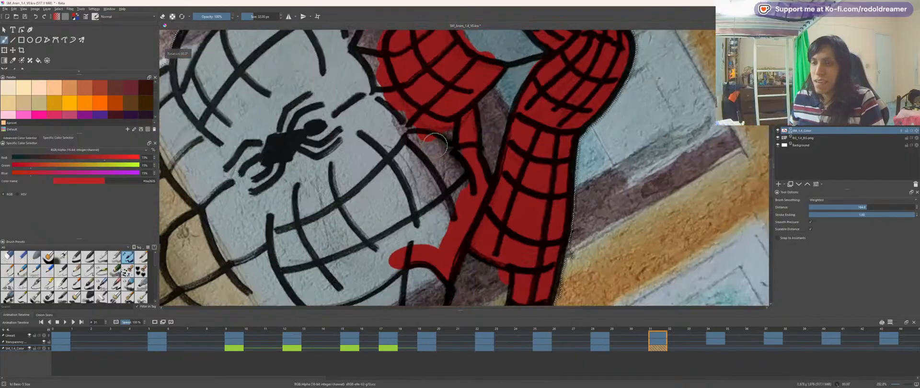
pyautogui.press('space')
pyautogui.moveTo(352, 91); pyautogui.dragTo(542, 233)
pyautogui.scroll(2, 510, 133)
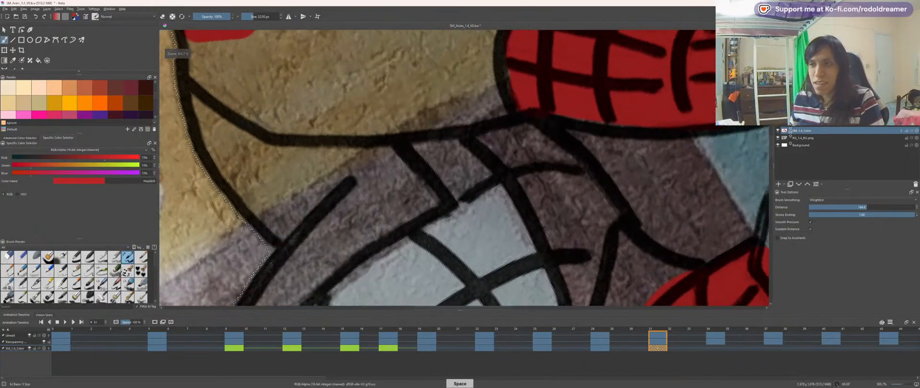
pyautogui.moveTo(449, 156)
pyautogui.mouseDown()
pyautogui.moveTo(513, 148)
pyautogui.moveTo(579, 191)
pyautogui.moveTo(617, 261)
pyautogui.moveTo(661, 274)
pyautogui.mouseUp()
pyautogui.press('-')
pyautogui.press('+')
pyautogui.press('space')
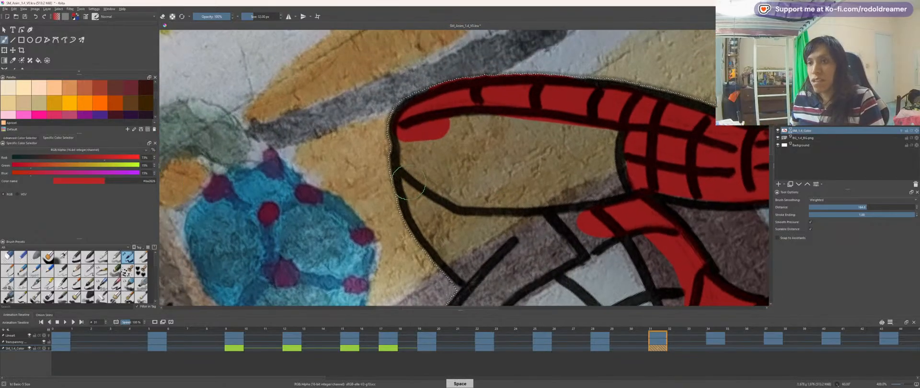
pyautogui.moveTo(410, 184)
pyautogui.mouseDown()
pyautogui.moveTo(422, 210)
pyautogui.moveTo(484, 230)
pyautogui.moveTo(620, 217)
pyautogui.mouseUp()
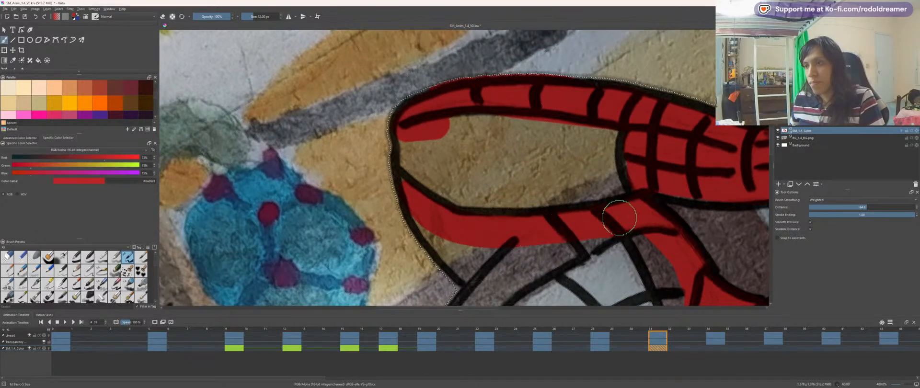
# Step: Fill the shoulder on the picture's left and the upper chest below the neck red
pyautogui.press('-')
pyautogui.press('-')
pyautogui.press('space')
pyautogui.press('+')
pyautogui.moveTo(473, 228)
pyautogui.mouseDown()
pyautogui.moveTo(509, 191)
pyautogui.moveTo(516, 129)
pyautogui.moveTo(464, 197)
pyautogui.moveTo(524, 173)
pyautogui.moveTo(538, 154)
pyautogui.moveTo(520, 149)
pyautogui.mouseUp()
pyautogui.press('4')
pyautogui.press('4')
pyautogui.press('4')
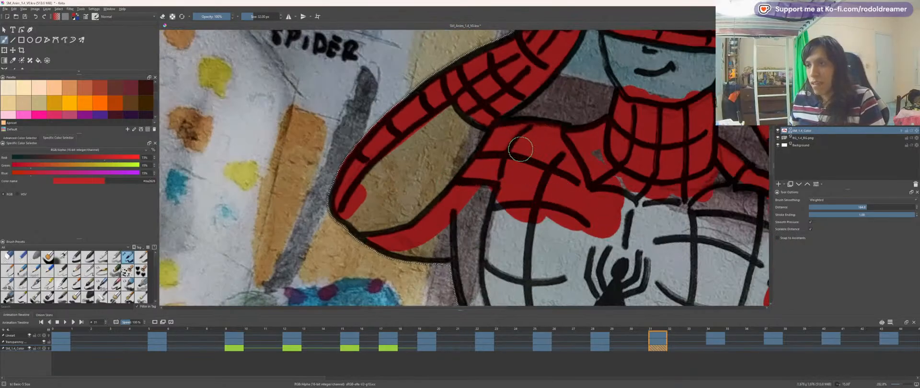
pyautogui.moveTo(632, 203); pyautogui.dragTo(645, 180)
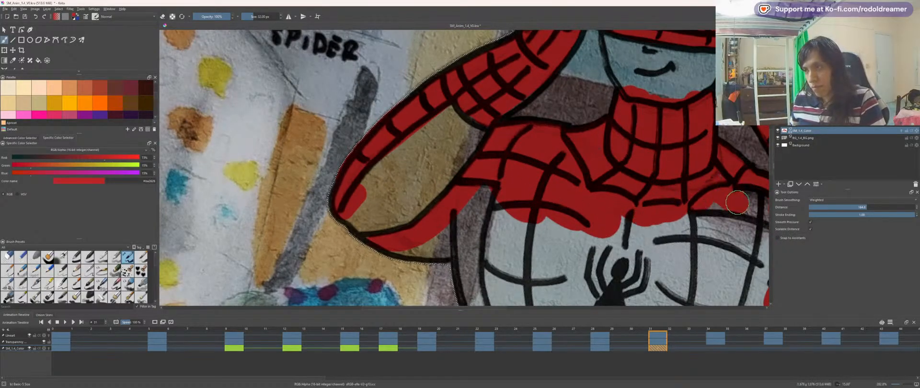
# Step: Fill the rest of the chest, the abdomen and the belt red with a larger brush
pyautogui.press('space')
pyautogui.moveTo(596, 207); pyautogui.dragTo(464, 152)
pyautogui.press('-')
pyautogui.press('-')
pyautogui.press('4')
pyautogui.press('4')
pyautogui.press('4')
pyautogui.press('space')
pyautogui.moveTo(456, 187)
pyautogui.mouseDown()
pyautogui.moveTo(473, 169)
pyautogui.moveTo(494, 201)
pyautogui.moveTo(469, 158)
pyautogui.mouseUp()
pyautogui.press(']')
pyautogui.moveTo(531, 113)
pyautogui.mouseDown()
pyautogui.moveTo(521, 95)
pyautogui.moveTo(553, 99)
pyautogui.moveTo(574, 166)
pyautogui.moveTo(569, 145)
pyautogui.moveTo(528, 141)
pyautogui.moveTo(501, 163)
pyautogui.moveTo(518, 217)
pyautogui.moveTo(505, 218)
pyautogui.moveTo(582, 281)
pyautogui.moveTo(616, 273)
pyautogui.moveTo(575, 194)
pyautogui.mouseUp()
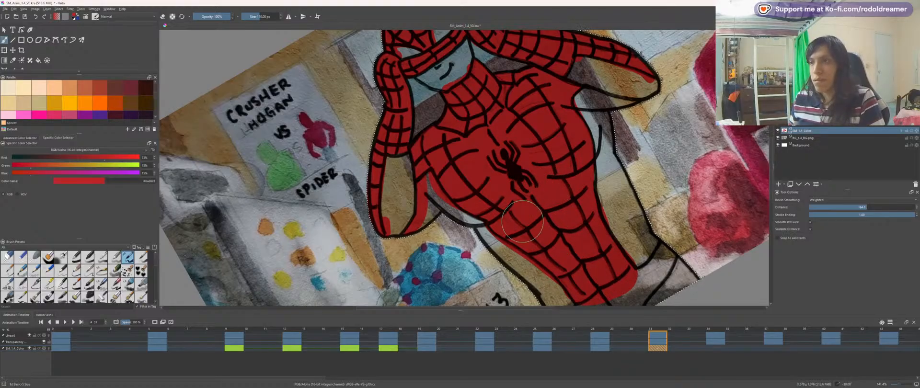
pyautogui.moveTo(558, 293); pyautogui.dragTo(566, 211)
pyautogui.moveTo(578, 239)
pyautogui.mouseDown()
pyautogui.moveTo(604, 234)
pyautogui.moveTo(577, 241)
pyautogui.moveTo(623, 231)
pyautogui.moveTo(669, 184)
pyautogui.mouseUp()
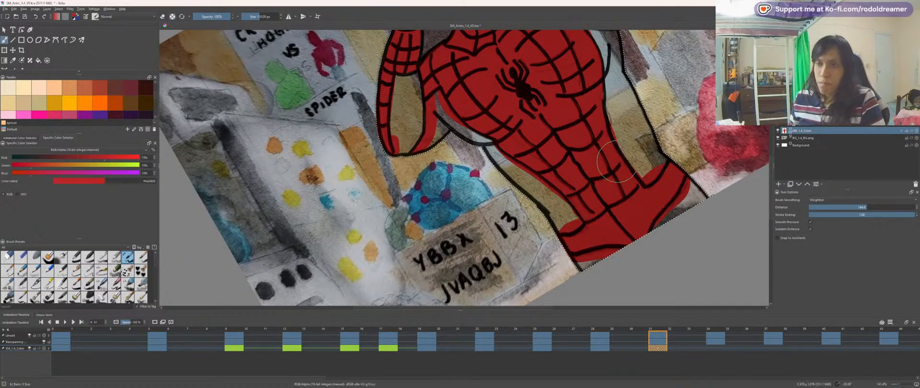
# Step: Switch to the blue color and paint the hip below the belt on the picture's left
pyautogui.press('x')
pyautogui.press('+')
pyautogui.press('+')
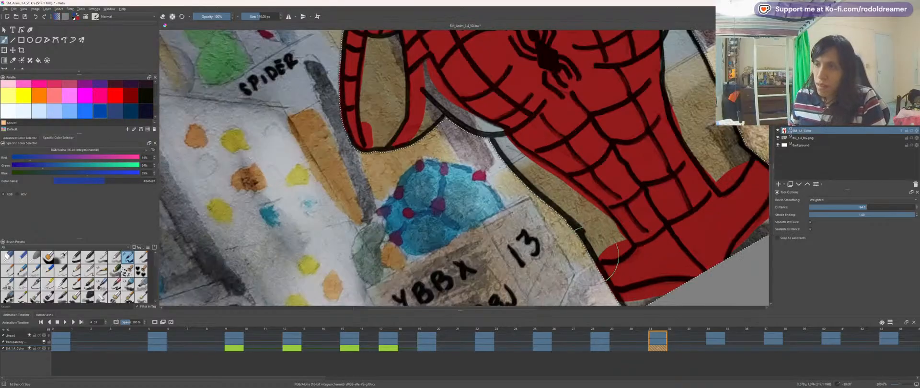
pyautogui.moveTo(601, 249); pyautogui.dragTo(379, 85)
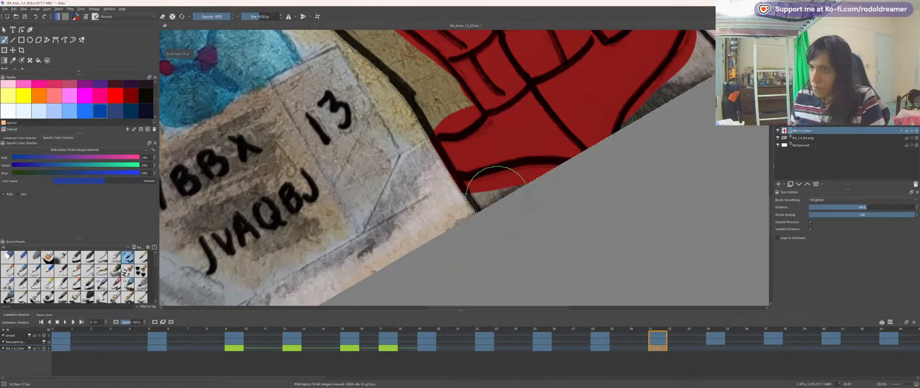
pyautogui.moveTo(478, 187)
pyautogui.mouseDown()
pyautogui.moveTo(490, 202)
pyautogui.moveTo(495, 190)
pyautogui.mouseUp()
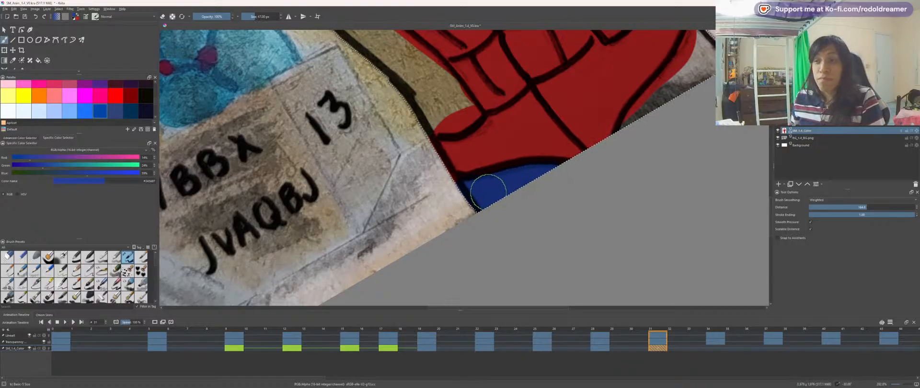
# Step: Paint the hip below the belt on the picture's right blue, covering the red spill
pyautogui.moveTo(619, 108); pyautogui.dragTo(485, 234)
pyautogui.press('6')
pyautogui.press('6')
pyautogui.press('6')
pyautogui.press('6')
pyautogui.press('6')
pyautogui.press('6')
pyautogui.press('6')
pyautogui.press('6')
pyautogui.press('6')
pyautogui.press('6')
pyautogui.press('6')
pyautogui.press('6')
pyautogui.press('6')
pyautogui.press('6')
pyautogui.press('6')
pyautogui.press('6')
pyautogui.press('6')
pyautogui.press('6')
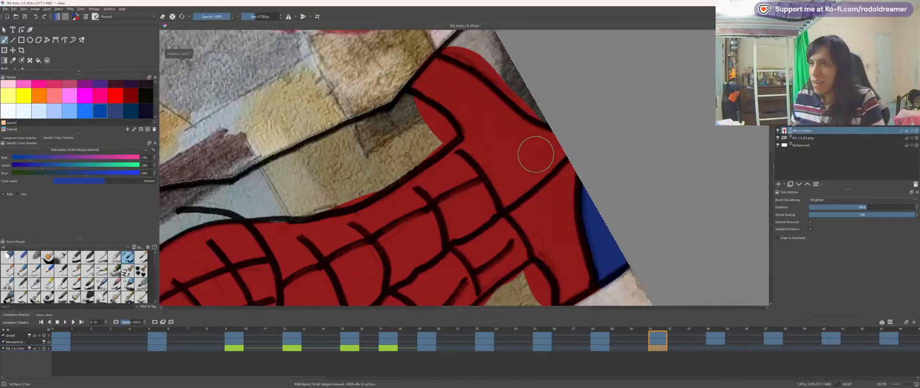
pyautogui.moveTo(535, 154); pyautogui.dragTo(576, 240)
pyautogui.hotkey('ctrl', '+')
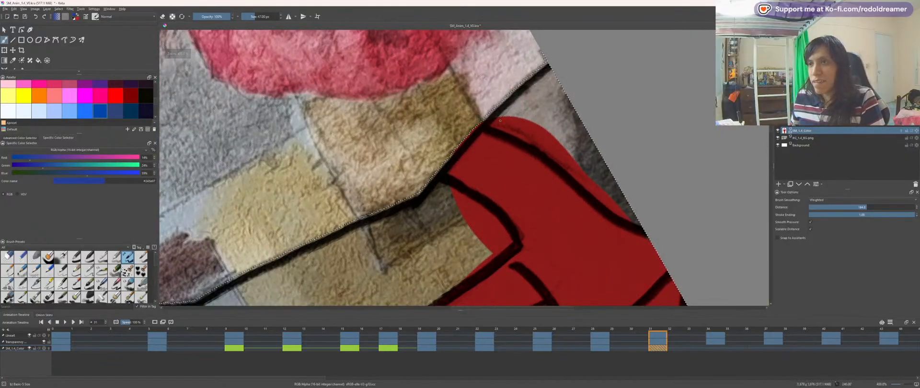
pyautogui.moveTo(500, 123)
pyautogui.mouseDown()
pyautogui.moveTo(556, 141)
pyautogui.moveTo(636, 202)
pyautogui.moveTo(559, 131)
pyautogui.mouseUp()
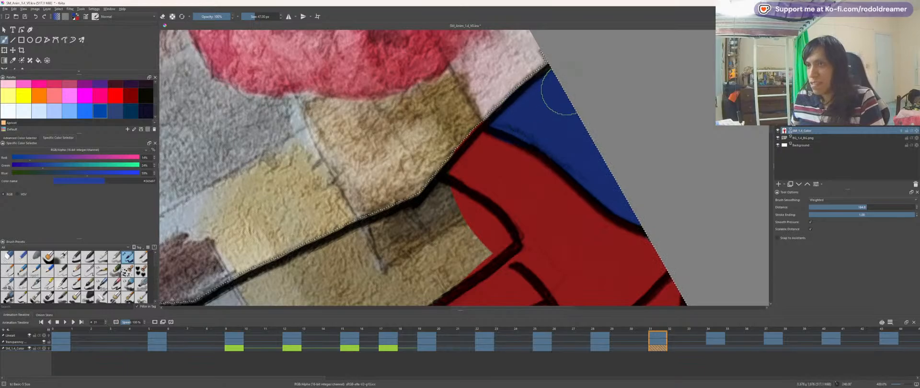
# Step: Fill the side of the torso on the picture's right blue, from the waist up to the armpit
pyautogui.press('6')
pyautogui.moveTo(445, 141); pyautogui.dragTo(568, 88)
pyautogui.press('6')
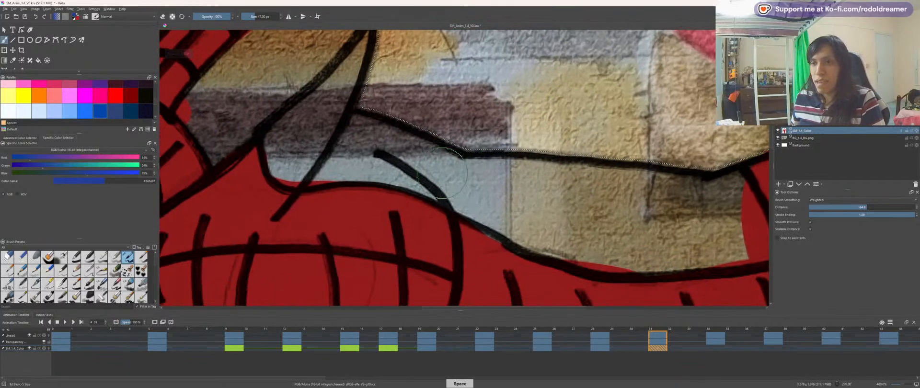
pyautogui.moveTo(441, 172); pyautogui.dragTo(457, 130)
pyautogui.moveTo(291, 112)
pyautogui.mouseDown()
pyautogui.moveTo(378, 107)
pyautogui.moveTo(425, 126)
pyautogui.moveTo(320, 101)
pyautogui.moveTo(359, 112)
pyautogui.mouseUp()
pyautogui.moveTo(337, 88)
pyautogui.mouseDown()
pyautogui.moveTo(437, 143)
pyautogui.moveTo(534, 181)
pyautogui.moveTo(487, 160)
pyautogui.moveTo(497, 166)
pyautogui.mouseUp()
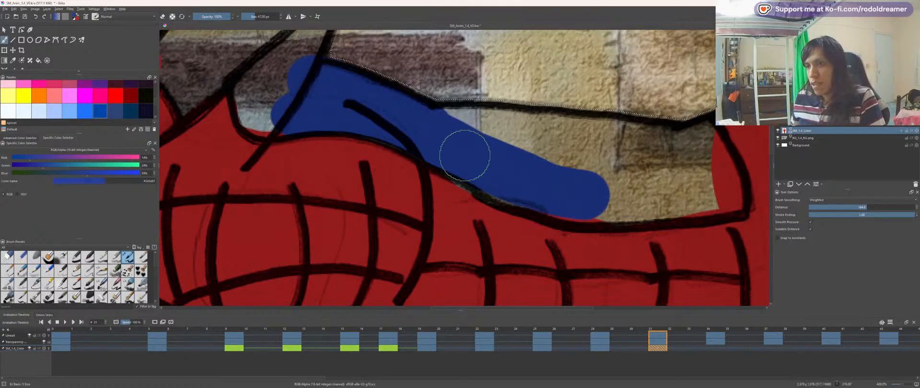
pyautogui.moveTo(434, 127)
pyautogui.mouseDown()
pyautogui.moveTo(686, 136)
pyautogui.moveTo(724, 196)
pyautogui.moveTo(575, 191)
pyautogui.mouseUp()
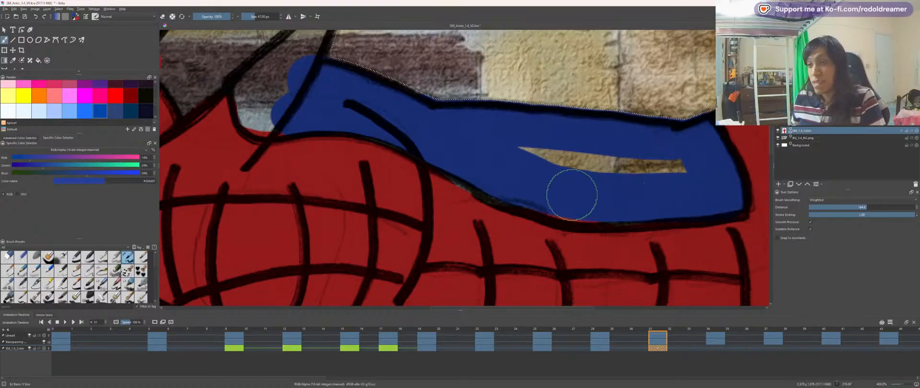
pyautogui.moveTo(444, 138)
pyautogui.mouseDown()
pyautogui.moveTo(574, 171)
pyautogui.moveTo(673, 164)
pyautogui.mouseUp()
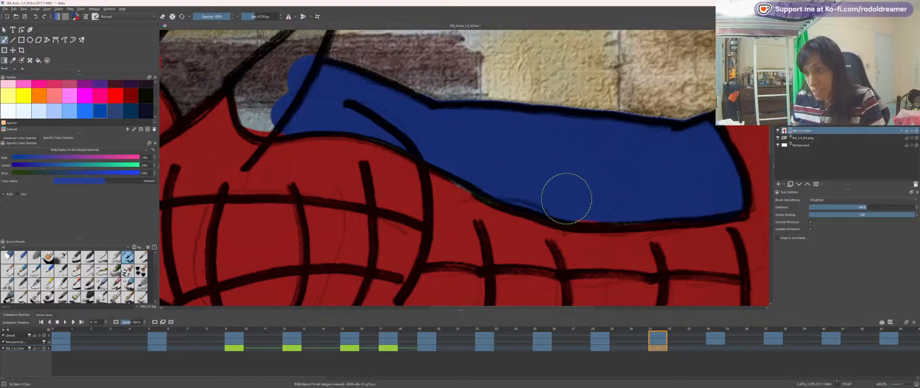
pyautogui.moveTo(368, 106); pyautogui.dragTo(518, 179)
# Step: Paint the upper arm and the forearm's underside near the elbow blue on the picture's right
pyautogui.press('6')
pyautogui.press('6')
pyautogui.press('6')
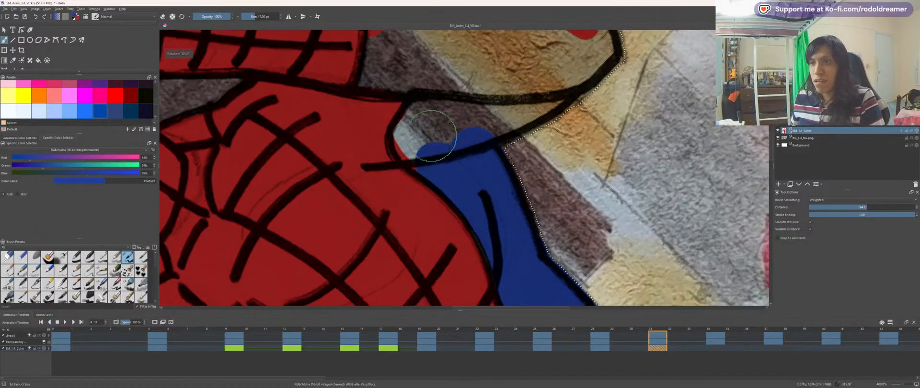
pyautogui.press('+')
pyautogui.moveTo(415, 148)
pyautogui.mouseDown()
pyautogui.moveTo(383, 121)
pyautogui.moveTo(399, 104)
pyautogui.moveTo(565, 85)
pyautogui.moveTo(615, 63)
pyautogui.mouseUp()
pyautogui.moveTo(483, 115); pyautogui.dragTo(527, 243)
pyautogui.moveTo(379, 161)
pyautogui.mouseDown()
pyautogui.moveTo(364, 176)
pyautogui.moveTo(387, 106)
pyautogui.moveTo(416, 171)
pyautogui.moveTo(401, 169)
pyautogui.moveTo(632, 176)
pyautogui.moveTo(695, 161)
pyautogui.moveTo(722, 136)
pyautogui.moveTo(705, 124)
pyautogui.moveTo(407, 113)
pyautogui.mouseUp()
# Step: Fill the side of the torso on the picture's left blue between the chest's red edge and the outer outline
pyautogui.scroll(-1, 588, 150)
pyautogui.scroll(-3, 485, 179)
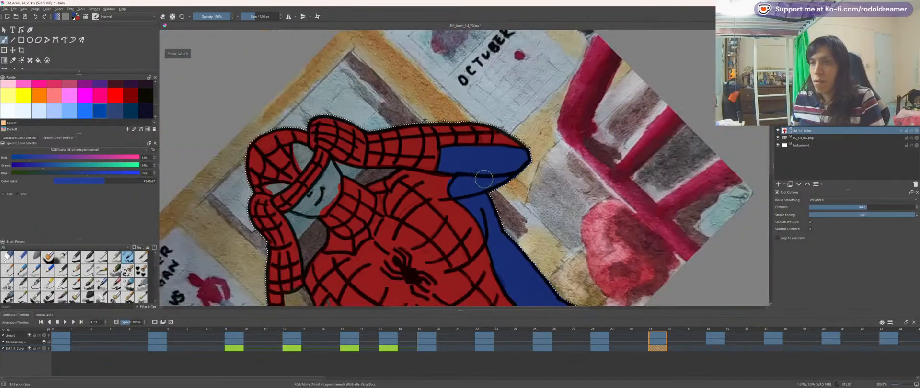
pyautogui.press('space')
pyautogui.moveTo(273, 162); pyautogui.dragTo(488, 103)
pyautogui.scroll(1, 476, 188)
pyautogui.moveTo(537, 277); pyautogui.dragTo(341, 134)
pyautogui.scroll(1, 499, 190)
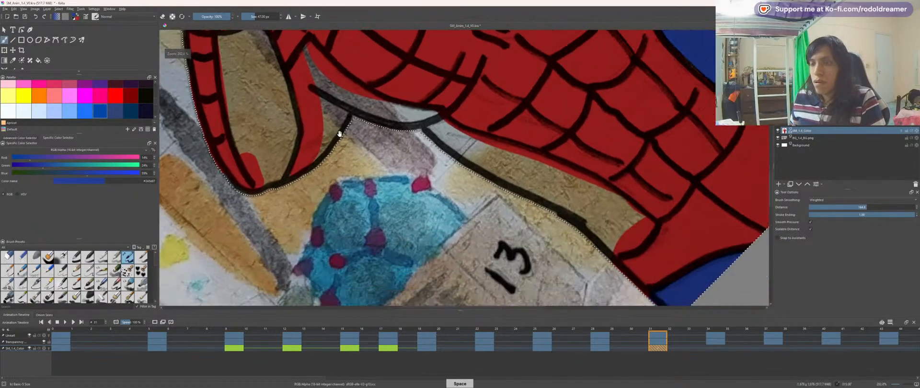
pyautogui.scroll(1, 483, 194)
pyautogui.scroll(1, 462, 173)
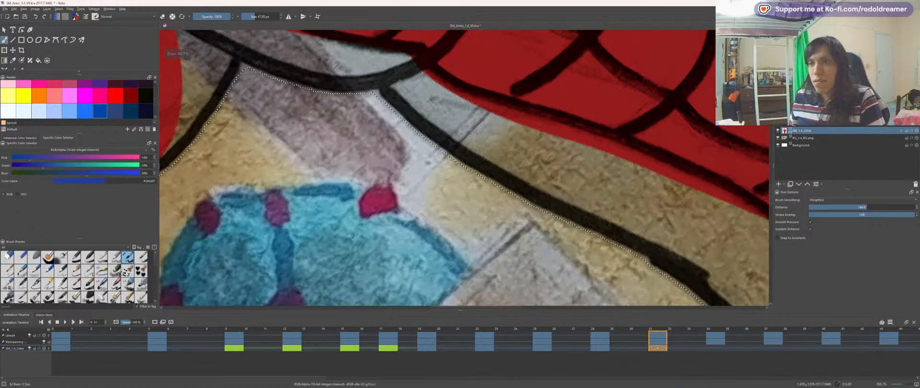
pyautogui.moveTo(462, 125)
pyautogui.mouseDown()
pyautogui.moveTo(404, 87)
pyautogui.moveTo(598, 183)
pyautogui.mouseUp()
pyautogui.press('space')
pyautogui.moveTo(650, 251); pyautogui.dragTo(425, 158)
pyautogui.press('4')
pyautogui.moveTo(329, 124)
pyautogui.mouseDown()
pyautogui.moveTo(575, 193)
pyautogui.moveTo(600, 167)
pyautogui.moveTo(479, 127)
pyautogui.moveTo(326, 102)
pyautogui.moveTo(636, 214)
pyautogui.mouseUp()
# Step: Paint the armpit area below the shoulder on the picture's left blue
pyautogui.press('space')
pyautogui.press('space')
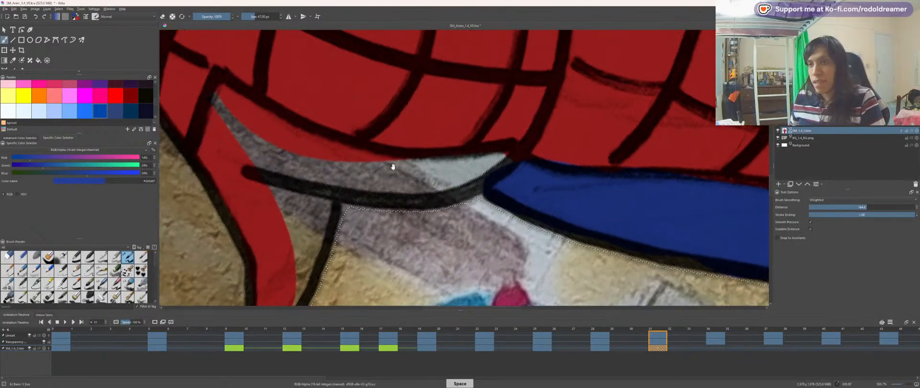
pyautogui.moveTo(393, 166)
pyautogui.mouseDown()
pyautogui.moveTo(375, 173)
pyautogui.moveTo(389, 130)
pyautogui.moveTo(412, 165)
pyautogui.moveTo(454, 184)
pyautogui.moveTo(567, 202)
pyautogui.moveTo(667, 194)
pyautogui.mouseUp()
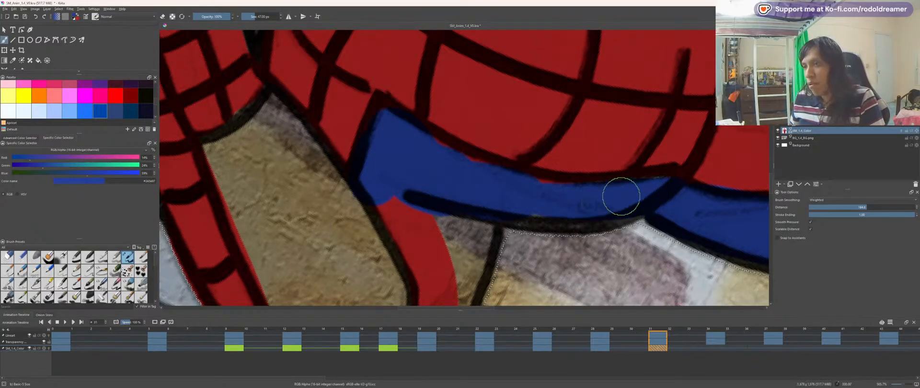
pyautogui.moveTo(418, 160); pyautogui.dragTo(414, 151)
# Step: Extend the blue over the upper arm to the elbow on the picture's left, covering the red spill
pyautogui.press('4')
pyautogui.press('4')
pyautogui.press('4')
pyautogui.press('4')
pyautogui.press('space')
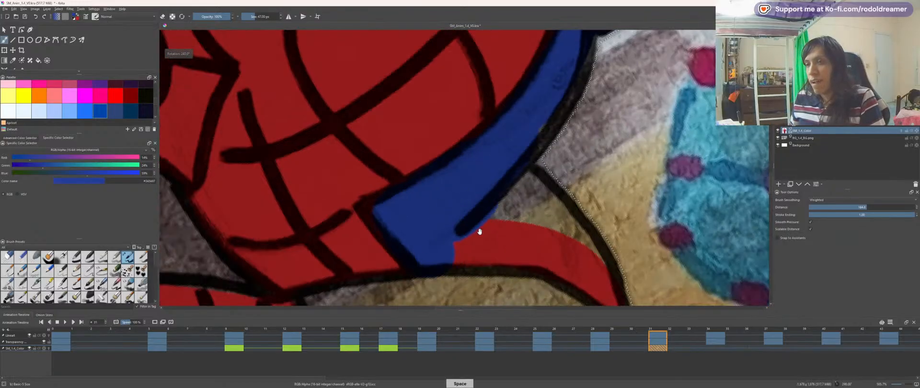
pyautogui.press('+')
pyautogui.moveTo(480, 230)
pyautogui.mouseDown()
pyautogui.moveTo(471, 167)
pyautogui.moveTo(415, 185)
pyautogui.moveTo(527, 185)
pyautogui.moveTo(607, 221)
pyautogui.moveTo(653, 272)
pyautogui.moveTo(627, 211)
pyautogui.moveTo(537, 127)
pyautogui.moveTo(460, 153)
pyautogui.mouseUp()
# Step: Fill the forearm's underside near the elbow on the picture's left blue, covering the red spill
pyautogui.press('-')
pyautogui.press('-')
pyautogui.press('-')
pyautogui.press('space')
pyautogui.moveTo(425, 180); pyautogui.dragTo(448, 145)
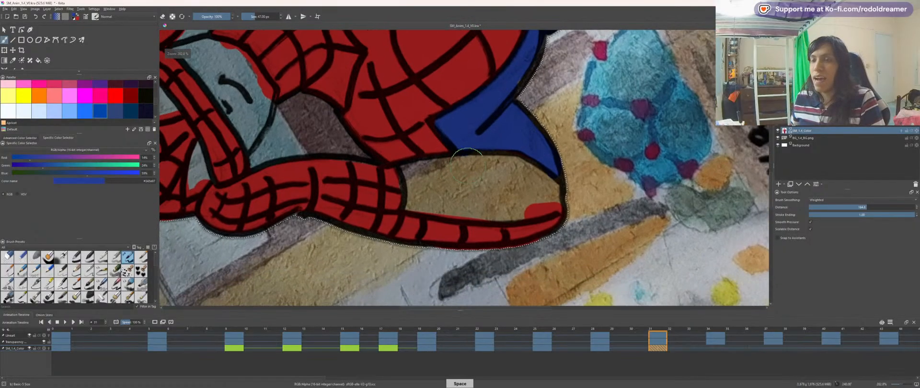
pyautogui.press('+')
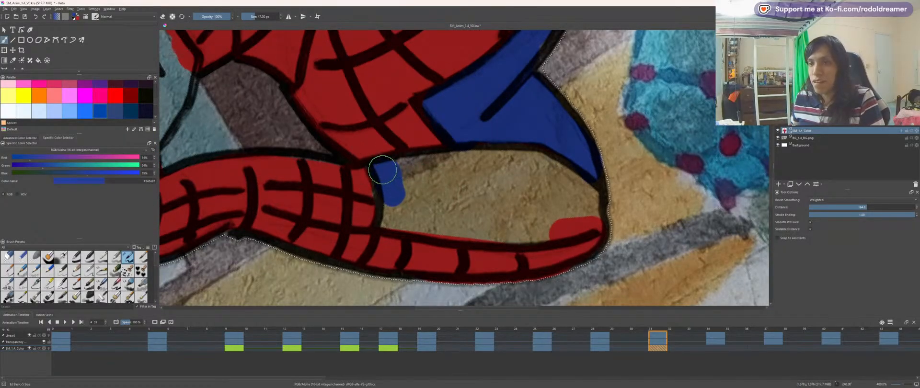
pyautogui.moveTo(383, 169)
pyautogui.mouseDown()
pyautogui.moveTo(516, 165)
pyautogui.moveTo(564, 178)
pyautogui.moveTo(582, 207)
pyautogui.moveTo(581, 217)
pyautogui.moveTo(487, 218)
pyautogui.moveTo(422, 188)
pyautogui.moveTo(541, 192)
pyautogui.mouseUp()
pyautogui.press('+')
pyautogui.press('space')
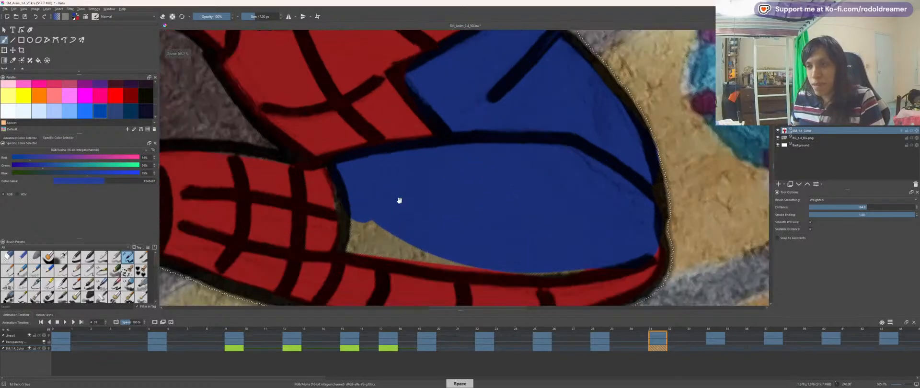
pyautogui.moveTo(399, 200); pyautogui.dragTo(400, 165)
pyautogui.moveTo(417, 205)
pyautogui.mouseDown()
pyautogui.moveTo(702, 179)
pyautogui.moveTo(422, 181)
pyautogui.moveTo(415, 191)
pyautogui.moveTo(419, 151)
pyautogui.moveTo(412, 185)
pyautogui.moveTo(391, 173)
pyautogui.mouseUp()
# Step: Examine the whole figure on frame 31 with the canvas rotation reset for missed areas
pyautogui.press('-')
pyautogui.press('-')
pyautogui.press('-')
pyautogui.press('-')
pyautogui.moveTo(390, 136); pyautogui.dragTo(466, 221)
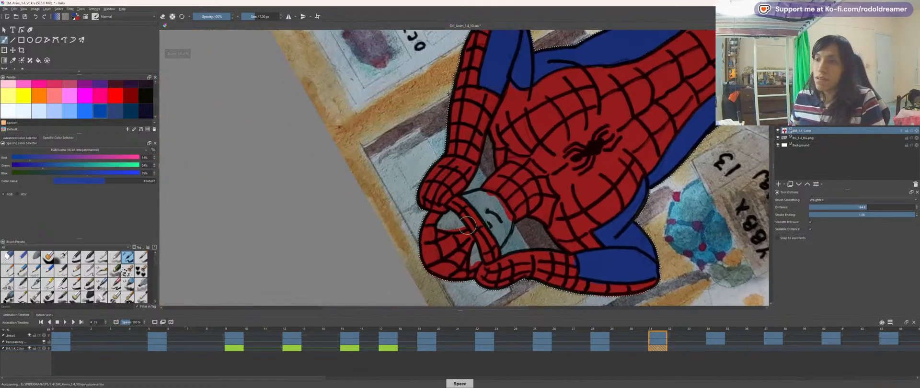
pyautogui.press('5')
pyautogui.press('-')
pyautogui.press('-')
pyautogui.press('-')
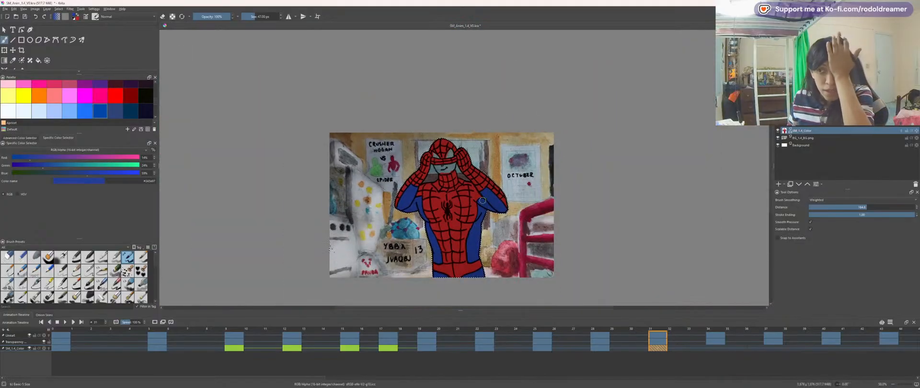
# Step: Move to frame 34, select the figure's silhouette from the transparency layer, and return to the brush on the color layer
pyautogui.press('.')
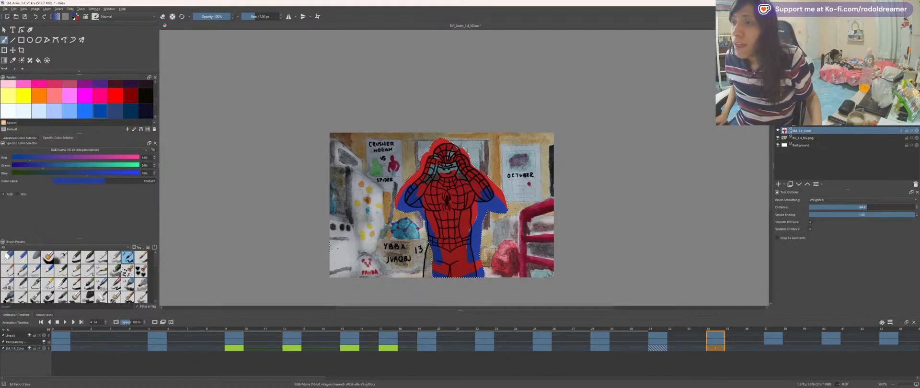
pyautogui.press('space')
pyautogui.moveTo(442, 205); pyautogui.dragTo(452, 176)
pyautogui.press('Left')
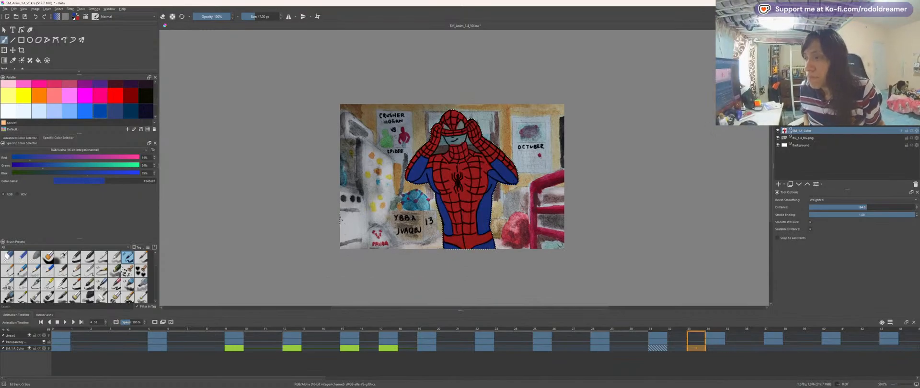
pyautogui.press('Right')
pyautogui.press('pageup')
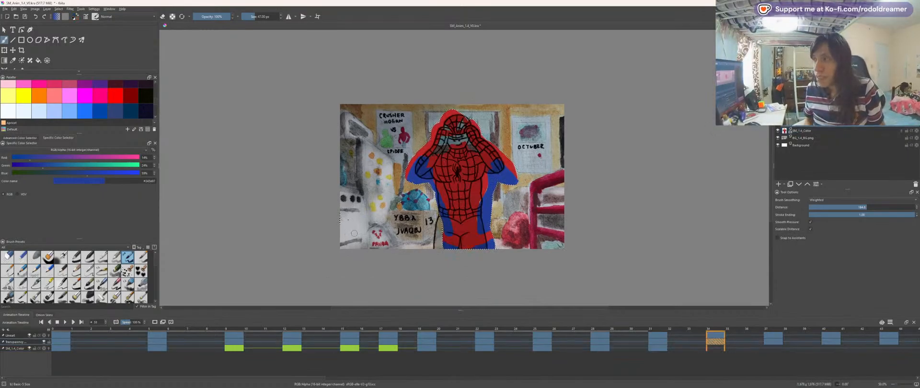
pyautogui.press('w')
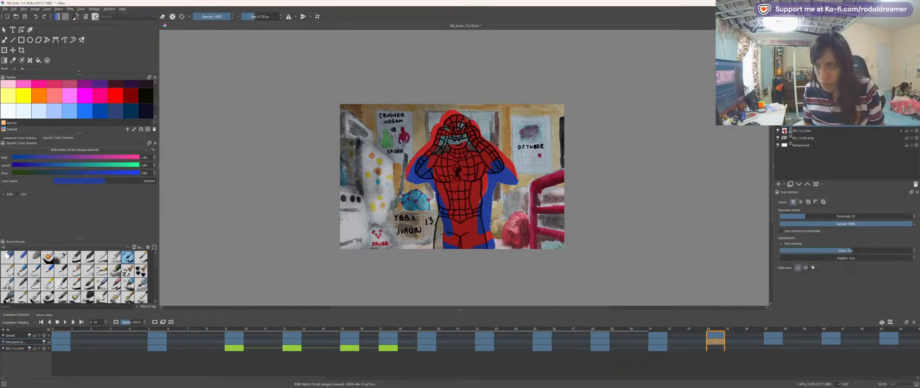
pyautogui.click(358, 241)
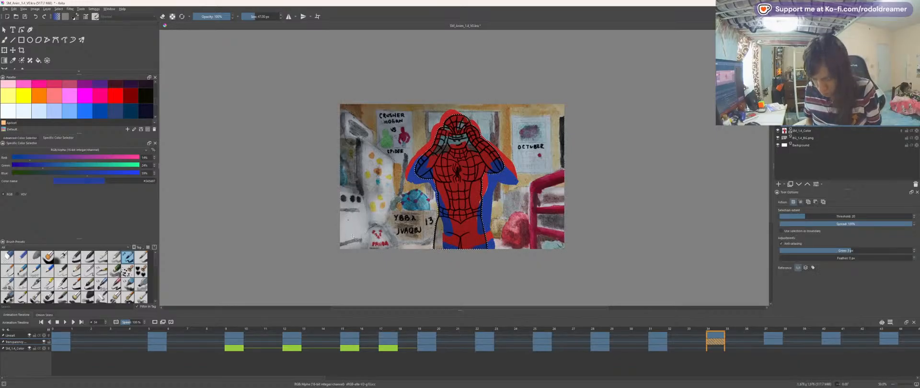
pyautogui.press('b')
pyautogui.press('pagedown')
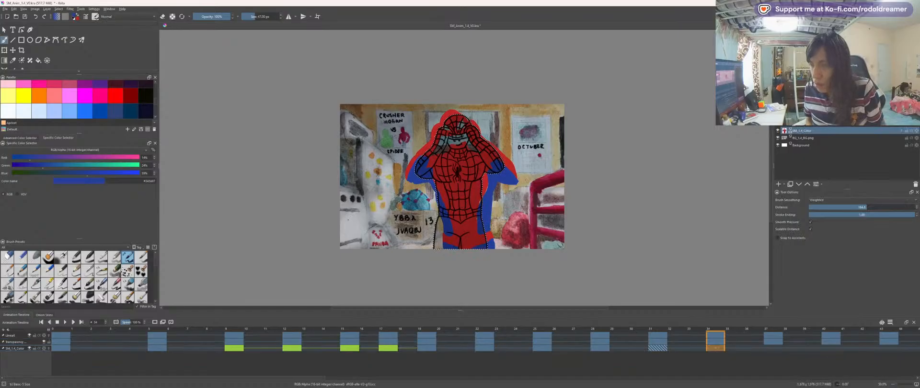
# Step: Paint the figure's hips and upper thighs blue on a blank color frame at frame 34
pyautogui.scroll(2, 472, 184)
pyautogui.moveTo(459, 260); pyautogui.dragTo(460, 244)
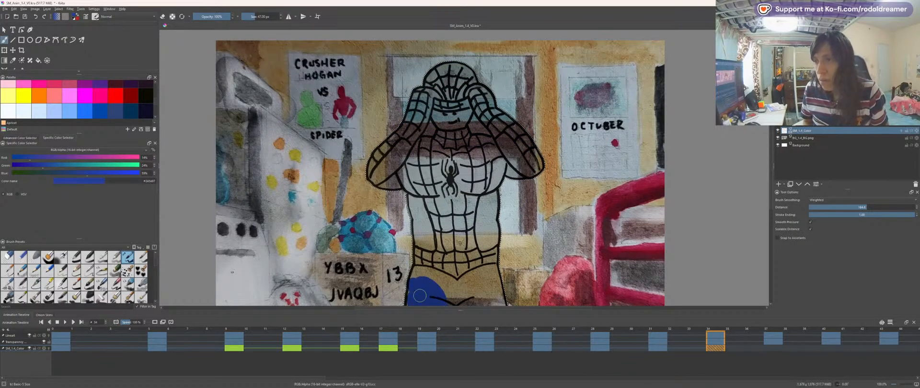
pyautogui.moveTo(420, 295); pyautogui.dragTo(407, 293)
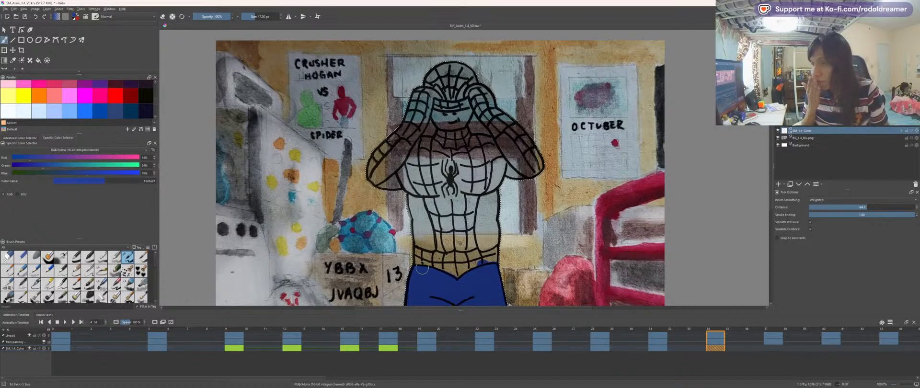
# Step: Paint the long sleeve panel of the figure's arm on the picture's left side blue
pyautogui.press('4')
pyautogui.press('4')
pyautogui.moveTo(421, 206); pyautogui.dragTo(431, 165)
pyautogui.press('+')
pyautogui.press('+')
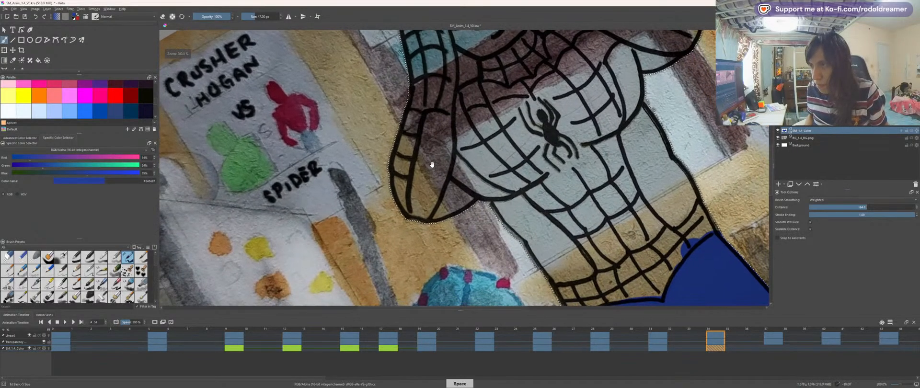
pyautogui.press('4')
pyautogui.press('4')
pyautogui.press('4')
pyautogui.press('4')
pyautogui.press('4')
pyautogui.press('+')
pyautogui.press('+')
pyautogui.moveTo(400, 215); pyautogui.dragTo(399, 150)
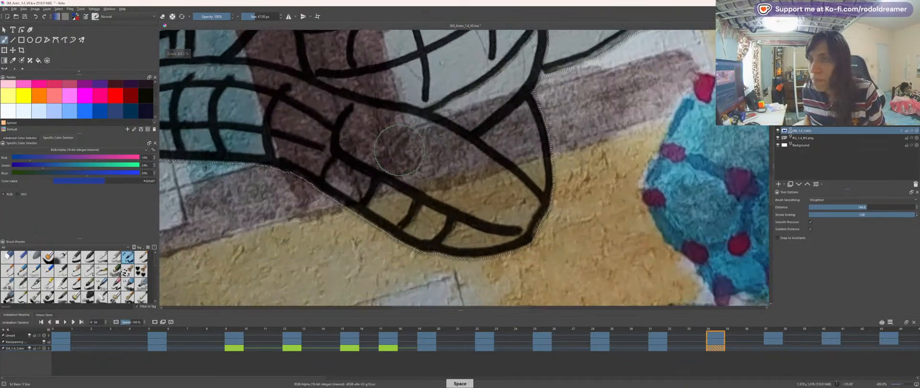
pyautogui.moveTo(364, 119); pyautogui.dragTo(488, 168)
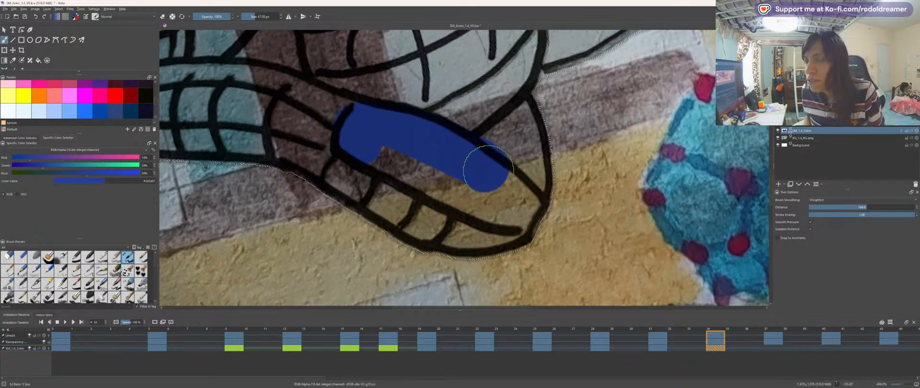
pyautogui.moveTo(518, 203); pyautogui.dragTo(417, 175)
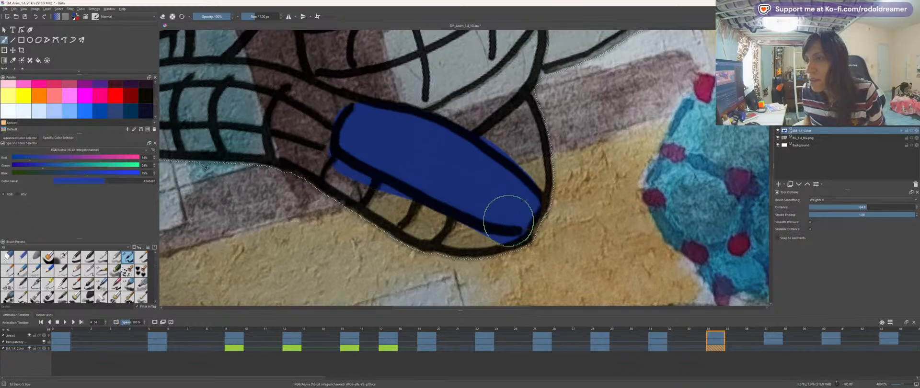
pyautogui.moveTo(488, 170); pyautogui.dragTo(454, 210)
# Step: Paint the underarm panels between the picture-left arm and the chest blue
pyautogui.moveTo(407, 168); pyautogui.dragTo(453, 139)
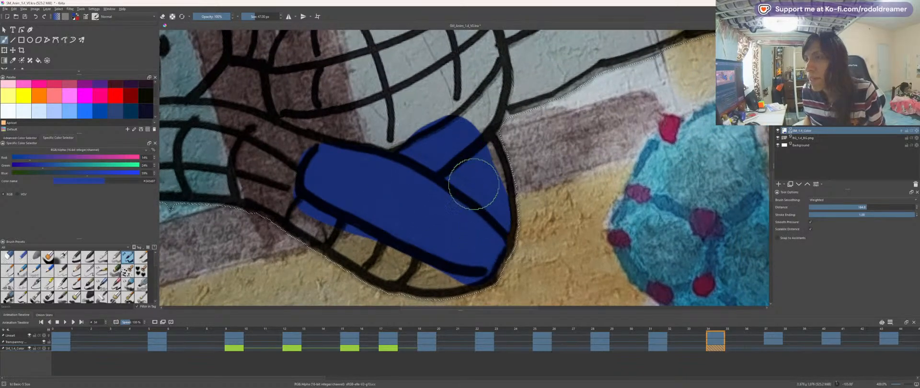
pyautogui.press('6')
pyautogui.press('6')
pyautogui.press('6')
pyautogui.press('6')
pyautogui.press('6')
pyautogui.press('6')
pyautogui.press('6')
pyautogui.press('6')
pyautogui.press('6')
pyautogui.press('6')
pyautogui.press('6')
pyautogui.press('6')
pyautogui.press('6')
pyautogui.press('6')
pyautogui.press('6')
pyautogui.press('6')
pyautogui.press('6')
pyautogui.press('6')
pyautogui.press('6')
pyautogui.press('6')
pyautogui.moveTo(372, 188)
pyautogui.mouseDown()
pyautogui.moveTo(477, 199)
pyautogui.moveTo(497, 216)
pyautogui.mouseUp()
pyautogui.press('4')
pyautogui.press('4')
pyautogui.moveTo(534, 175); pyautogui.dragTo(471, 226)
pyautogui.press('+')
pyautogui.press('+')
pyautogui.moveTo(389, 185)
pyautogui.mouseDown()
pyautogui.moveTo(423, 192)
pyautogui.moveTo(436, 228)
pyautogui.mouseUp()
# Step: Fill the picture-left side panel of the torso with blue, from the belt up to the armpit
pyautogui.press('-')
pyautogui.press('-')
pyautogui.press('-')
pyautogui.press('4')
pyautogui.press('4')
pyautogui.moveTo(293, 130)
pyautogui.mouseDown()
pyautogui.moveTo(438, 181)
pyautogui.moveTo(433, 193)
pyautogui.moveTo(503, 200)
pyautogui.mouseUp()
pyautogui.press('4')
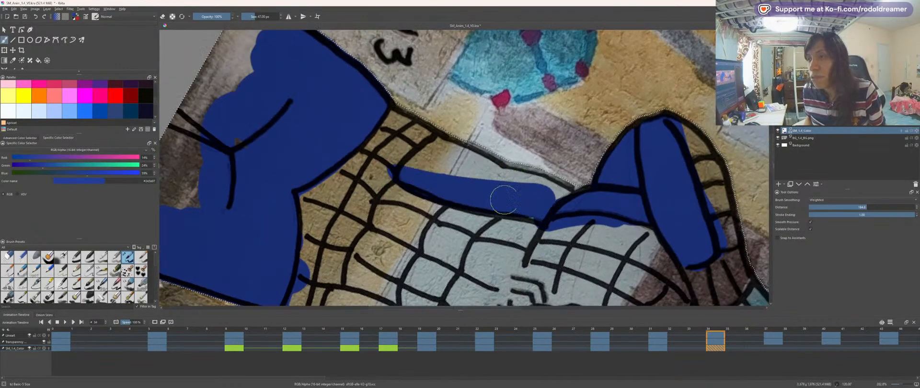
pyautogui.press('+')
pyautogui.press('+')
pyautogui.moveTo(374, 156); pyautogui.dragTo(370, 154)
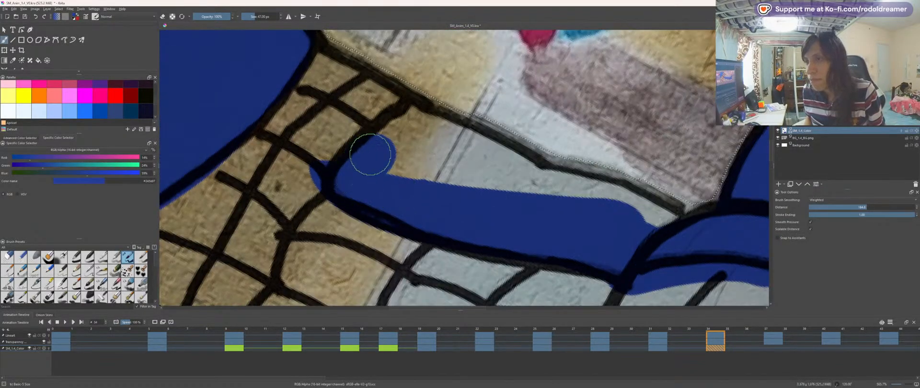
pyautogui.moveTo(450, 146)
pyautogui.mouseDown()
pyautogui.moveTo(596, 219)
pyautogui.moveTo(626, 222)
pyautogui.moveTo(470, 194)
pyautogui.mouseUp()
pyautogui.press('-')
pyautogui.press('-')
pyautogui.press('-')
pyautogui.press('-')
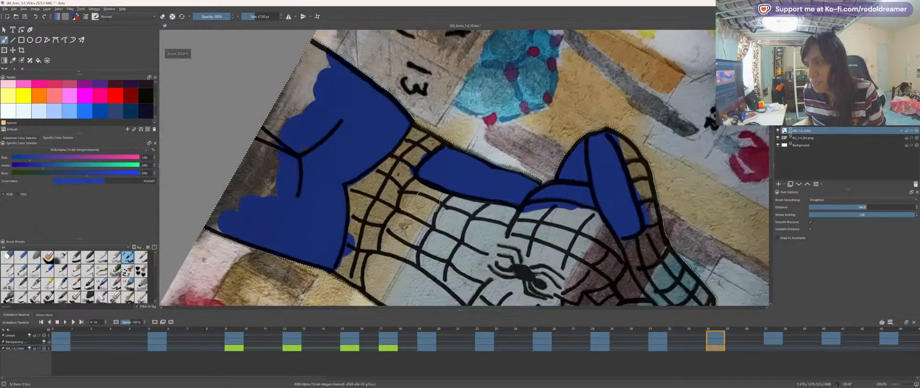
# Step: Paint the opposite side panel of the torso blue, on the picture's right
pyautogui.moveTo(423, 239); pyautogui.dragTo(443, 178)
pyautogui.press('4')
pyautogui.press('+')
pyautogui.press('+')
pyautogui.press('+')
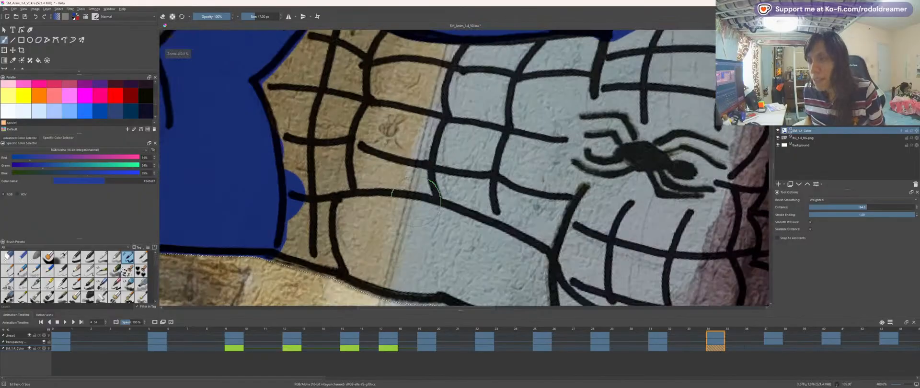
pyautogui.moveTo(353, 150)
pyautogui.mouseDown()
pyautogui.moveTo(359, 190)
pyautogui.moveTo(347, 146)
pyautogui.moveTo(421, 180)
pyautogui.moveTo(512, 199)
pyautogui.moveTo(501, 196)
pyautogui.moveTo(538, 230)
pyautogui.moveTo(397, 185)
pyautogui.moveTo(400, 166)
pyautogui.moveTo(310, 113)
pyautogui.mouseUp()
pyautogui.press('space')
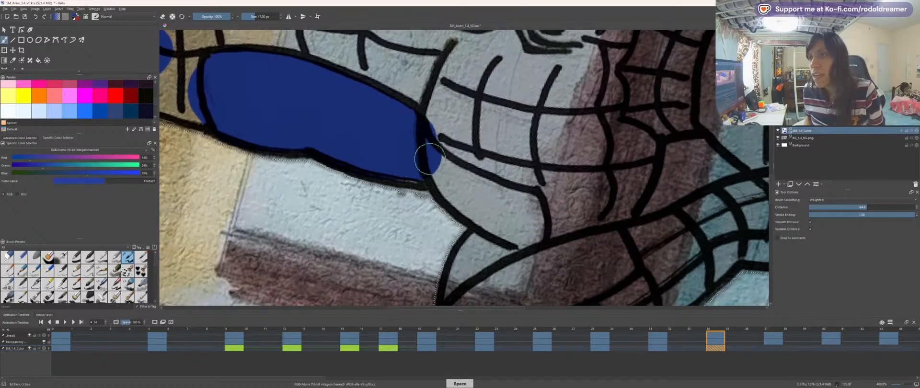
# Step: Paint the picture-right armpit and sleeve panels blue, and compare the frame with the preceding one
pyautogui.moveTo(430, 158); pyautogui.dragTo(513, 226)
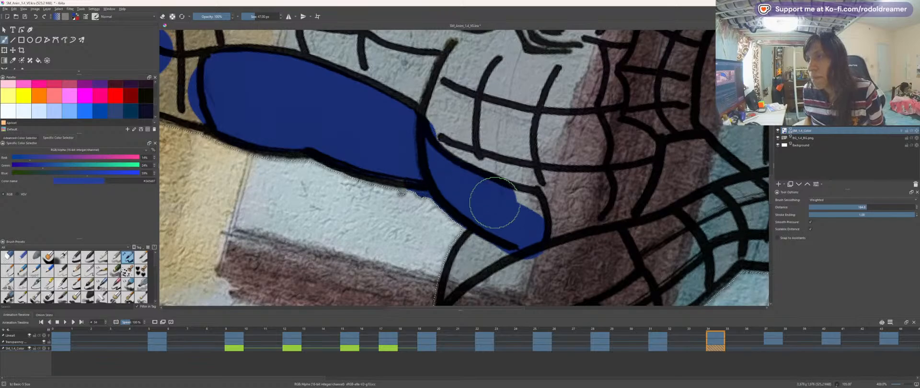
pyautogui.moveTo(494, 202)
pyautogui.mouseDown()
pyautogui.moveTo(513, 215)
pyautogui.moveTo(510, 251)
pyautogui.moveTo(453, 222)
pyautogui.mouseUp()
pyautogui.press('space')
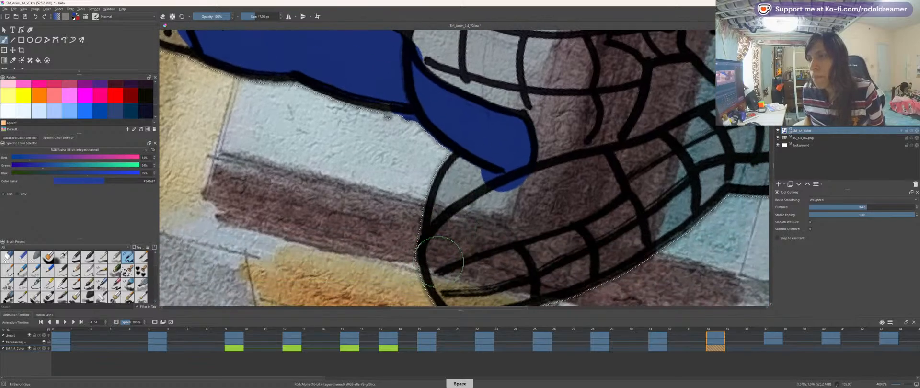
pyautogui.moveTo(426, 253)
pyautogui.mouseDown()
pyautogui.moveTo(493, 220)
pyautogui.moveTo(599, 189)
pyautogui.mouseUp()
pyautogui.moveTo(518, 203)
pyautogui.mouseDown()
pyautogui.moveTo(579, 181)
pyautogui.moveTo(589, 193)
pyautogui.mouseUp()
pyautogui.press('-')
pyautogui.press('-')
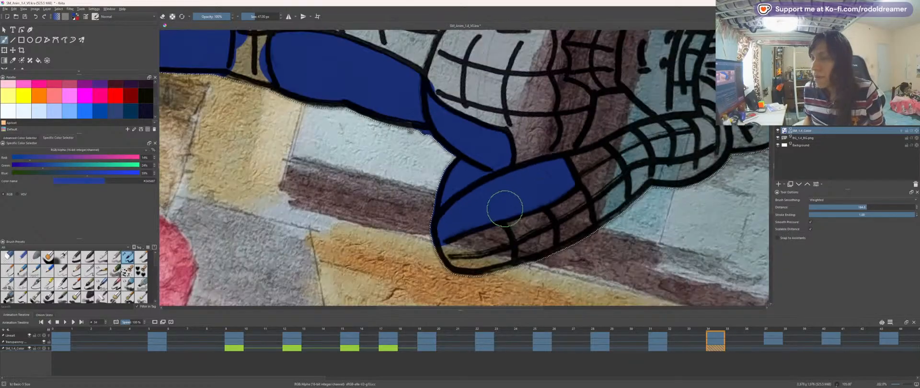
pyautogui.press('5')
pyautogui.press('-')
pyautogui.press('-')
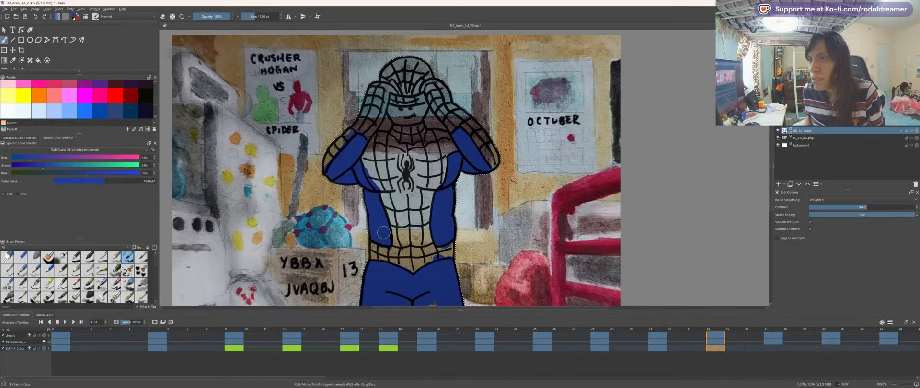
pyautogui.press('Right')
pyautogui.press('Left')
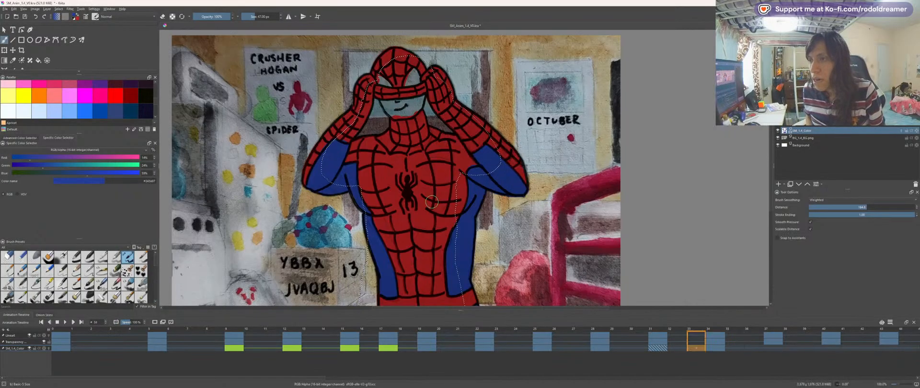
pyautogui.press('Right')
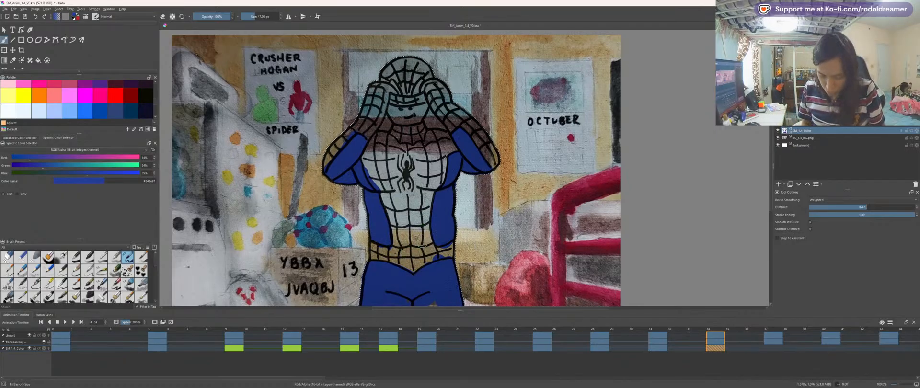
# Step: Fill the unpainted lower parts of both legs with blue down to the canvas edge
pyautogui.press('x')
pyautogui.moveTo(358, 226); pyautogui.dragTo(393, 168)
pyautogui.press('+')
pyautogui.press('+')
pyautogui.press('+')
pyautogui.moveTo(335, 303)
pyautogui.mouseDown()
pyautogui.moveTo(357, 275)
pyautogui.moveTo(414, 124)
pyautogui.mouseUp()
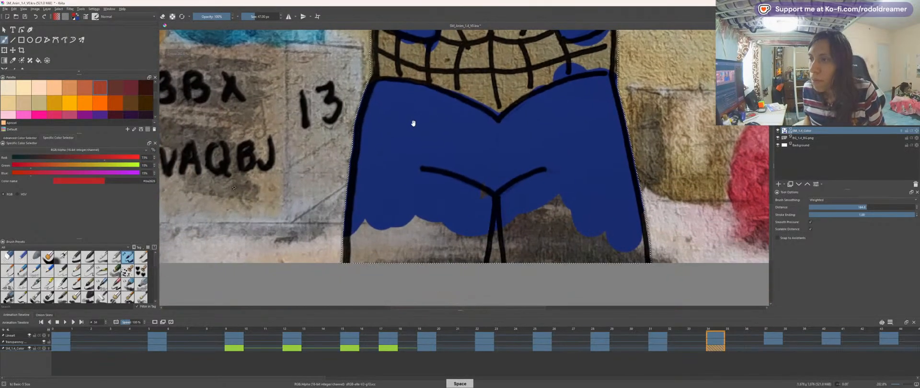
pyautogui.press('-')
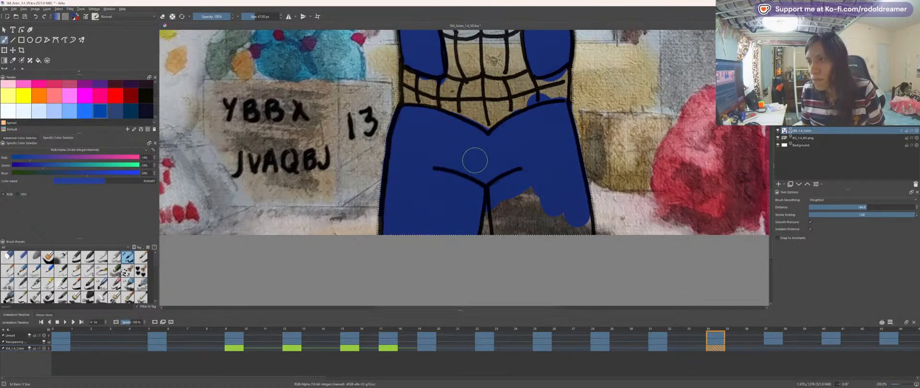
pyautogui.moveTo(506, 229)
pyautogui.mouseDown()
pyautogui.moveTo(496, 188)
pyautogui.moveTo(541, 190)
pyautogui.mouseUp()
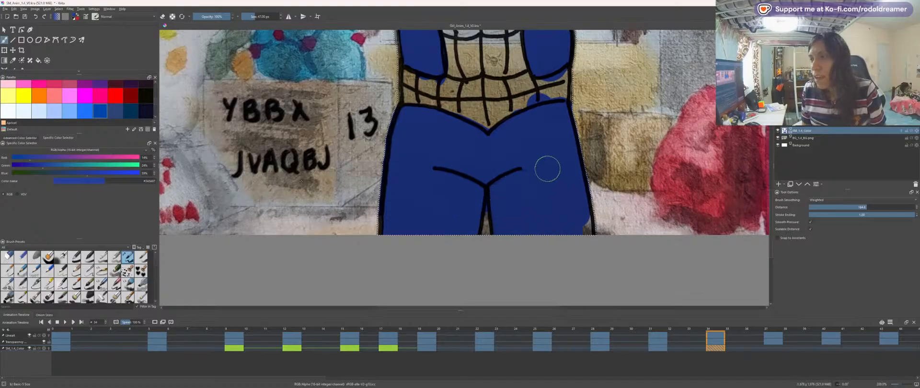
# Step: Switch to red and paint the picture-left end of the webbed belt with a smaller brush, covering the blue spill
pyautogui.press('space')
pyautogui.moveTo(528, 162); pyautogui.dragTo(569, 261)
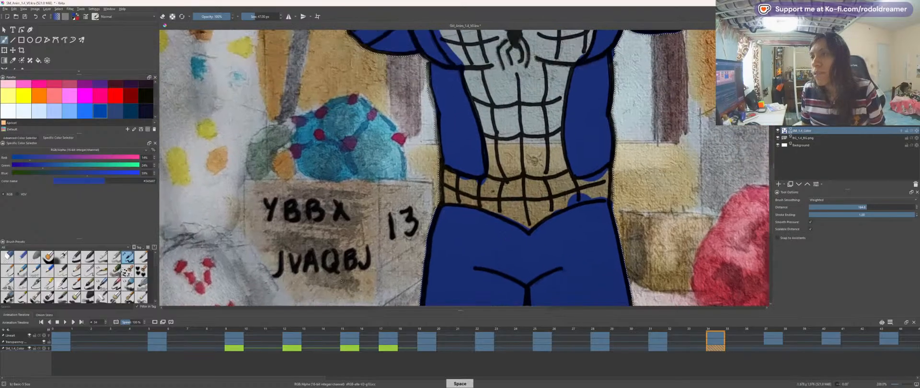
pyautogui.press('x')
pyautogui.scroll(6, 478, 216)
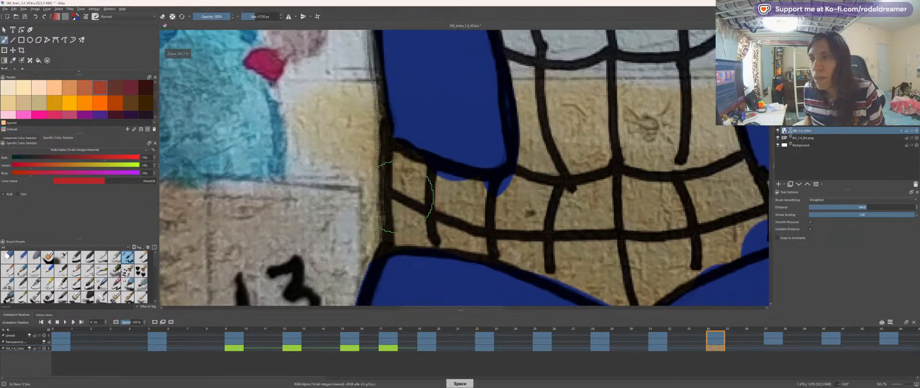
pyautogui.press('[')
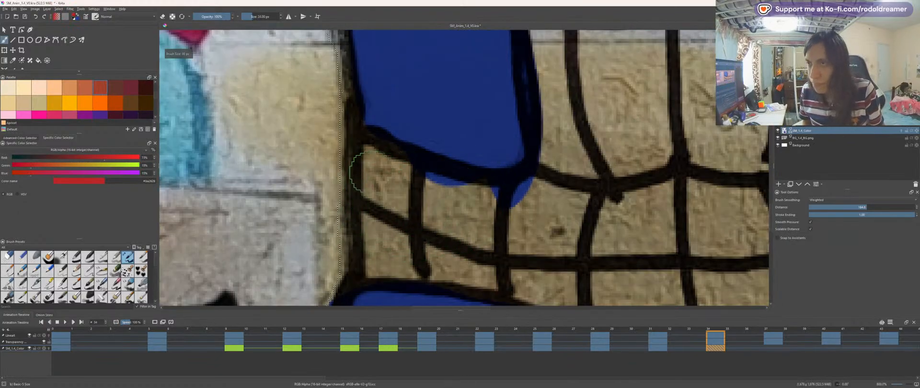
pyautogui.moveTo(370, 175); pyautogui.dragTo(367, 211)
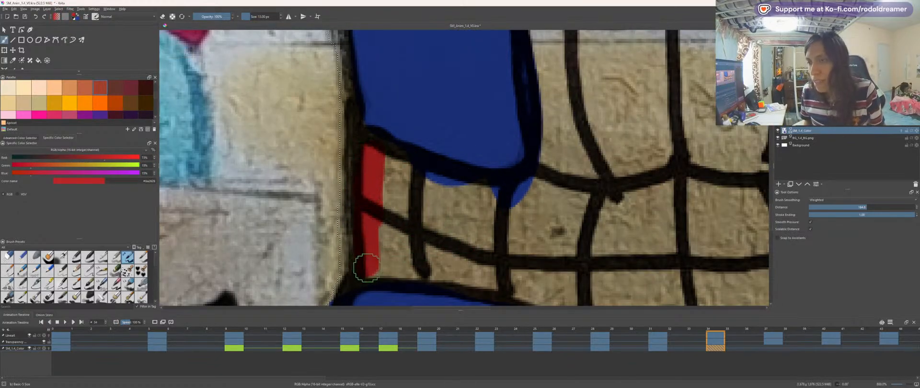
pyautogui.moveTo(367, 267); pyautogui.dragTo(518, 269)
pyautogui.moveTo(429, 274); pyautogui.dragTo(513, 285)
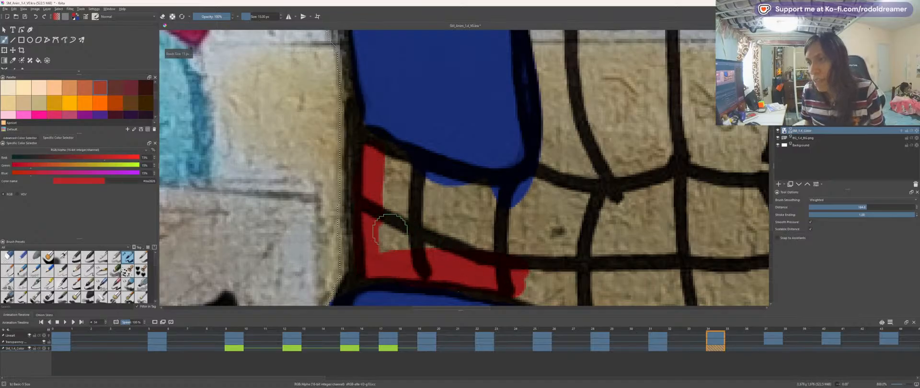
pyautogui.moveTo(384, 236); pyautogui.dragTo(388, 199)
pyautogui.press(']')
pyautogui.press(']')
pyautogui.moveTo(385, 174)
pyautogui.mouseDown()
pyautogui.moveTo(388, 204)
pyautogui.moveTo(376, 192)
pyautogui.moveTo(534, 215)
pyautogui.mouseUp()
# Step: Enlarge the brush and paint the picture-left half of the webbed belt red along its lower edge to the central point
pyautogui.press(']')
pyautogui.press(']')
pyautogui.press(']')
pyautogui.press(']')
pyautogui.press(']')
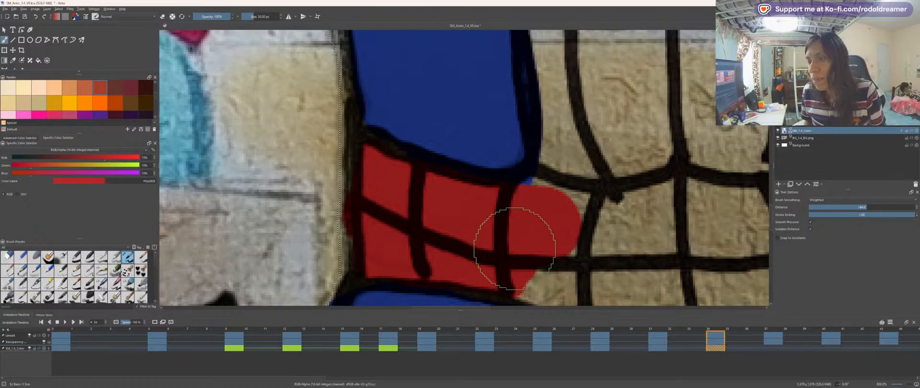
pyautogui.moveTo(556, 302); pyautogui.dragTo(404, 197)
pyautogui.moveTo(346, 173); pyautogui.dragTo(519, 261)
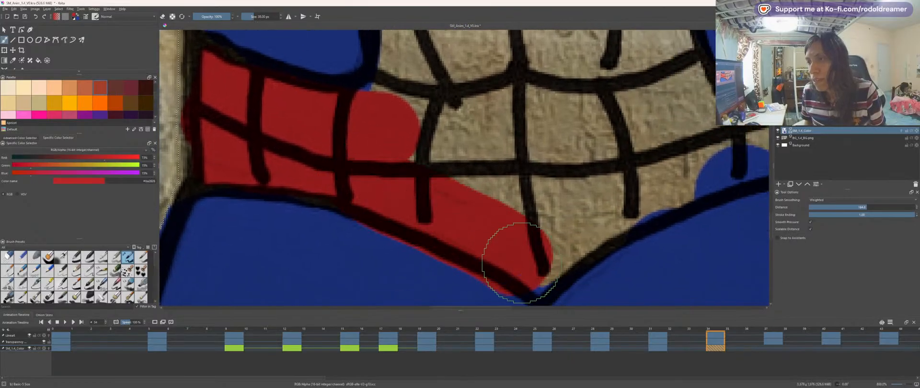
# Step: Sample the suit's blue and touch up the top of the legs just beneath the belt's central point
pyautogui.keyDown('ctrl'); pyautogui.click(374, 257); pyautogui.keyUp('ctrl')
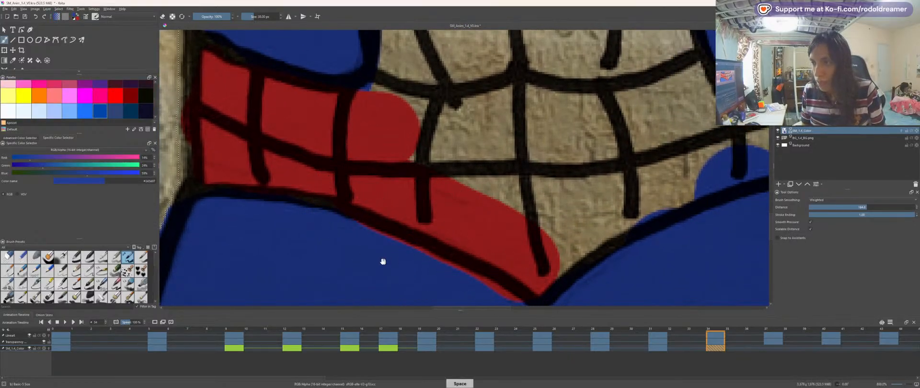
pyautogui.moveTo(493, 284); pyautogui.dragTo(462, 244)
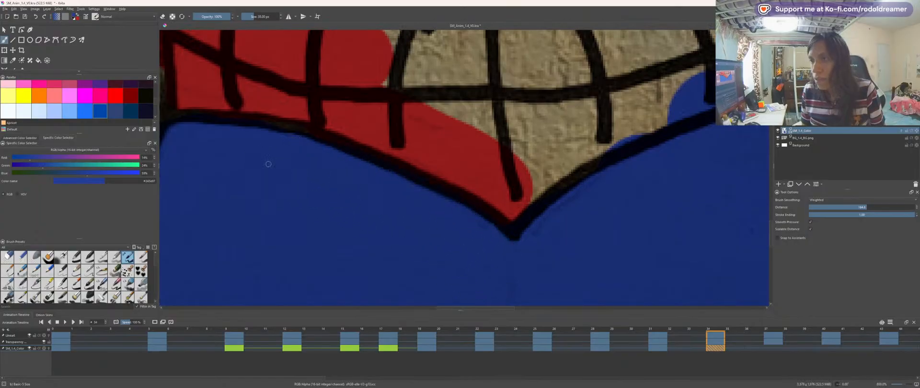
# Step: Resample the red and paint the lower row of the belt's picture-right half, covering the blue spill above the leg
pyautogui.keyDown('ctrl'); pyautogui.click(421, 134); pyautogui.keyUp('ctrl')
pyautogui.moveTo(350, 72)
pyautogui.mouseDown()
pyautogui.moveTo(517, 143)
pyautogui.moveTo(446, 117)
pyautogui.moveTo(500, 145)
pyautogui.moveTo(519, 174)
pyautogui.moveTo(537, 150)
pyautogui.mouseUp()
pyautogui.press('4')
pyautogui.press('4')
pyautogui.press('4')
pyautogui.press('4')
pyautogui.press('4')
pyautogui.press('4')
pyautogui.press('4')
pyautogui.press('4')
pyautogui.press('4')
pyautogui.press('4')
pyautogui.moveTo(215, 141); pyautogui.dragTo(381, 216)
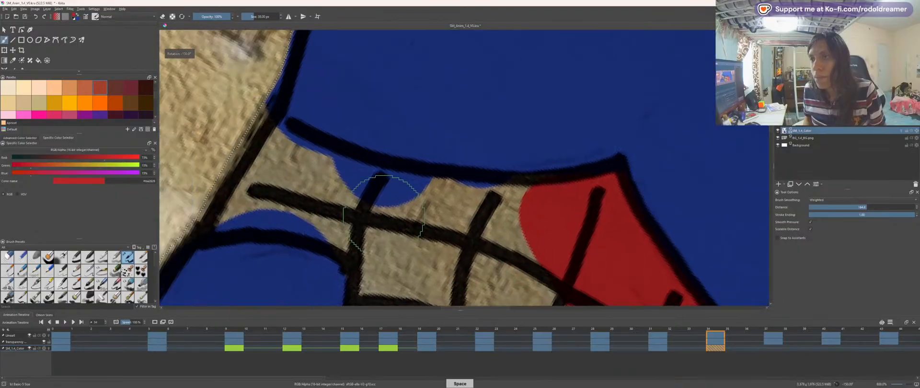
pyautogui.moveTo(275, 179)
pyautogui.mouseDown()
pyautogui.moveTo(267, 144)
pyautogui.moveTo(455, 211)
pyautogui.moveTo(447, 209)
pyautogui.mouseUp()
pyautogui.moveTo(271, 184); pyautogui.dragTo(343, 168)
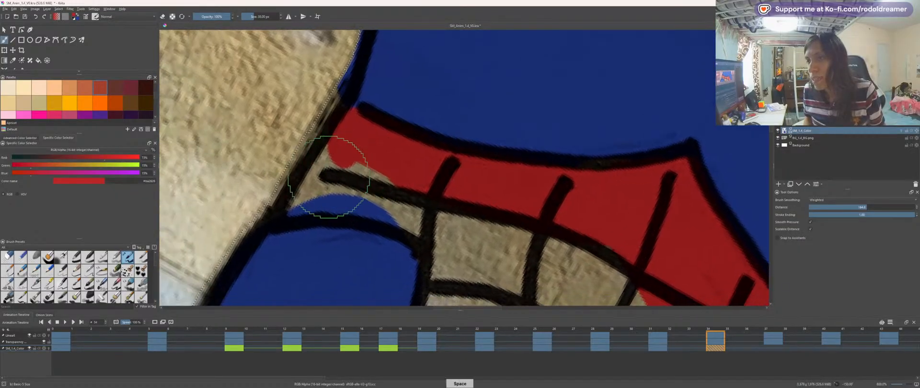
# Step: Paint the picture-right end of the belt red up to the blue side panel of the torso
pyautogui.moveTo(287, 204)
pyautogui.mouseDown()
pyautogui.moveTo(330, 168)
pyautogui.moveTo(303, 193)
pyautogui.moveTo(416, 203)
pyautogui.moveTo(483, 230)
pyautogui.mouseUp()
pyautogui.click(340, 161)
pyautogui.moveTo(472, 255); pyautogui.dragTo(483, 267)
pyautogui.press('4')
pyautogui.press('4')
pyautogui.press('4')
pyautogui.press('4')
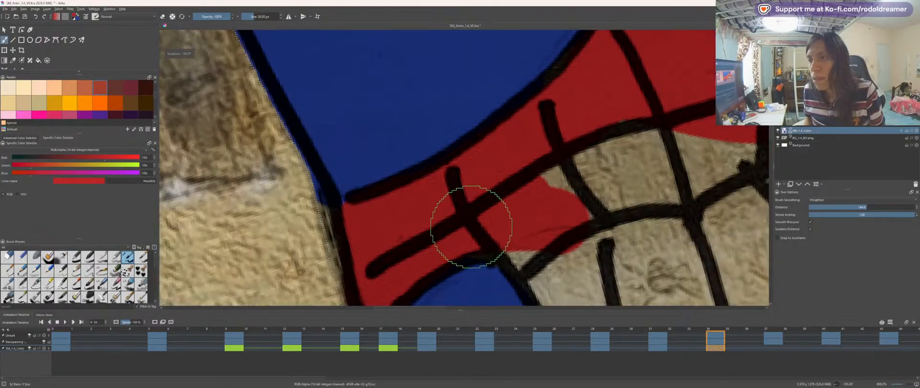
# Step: Fill the rest of the belt and the webbed abdomen with red up to the spider emblem
pyautogui.moveTo(501, 186); pyautogui.dragTo(389, 146)
pyautogui.press('4')
pyautogui.press('4')
pyautogui.press('4')
pyautogui.moveTo(387, 180); pyautogui.dragTo(359, 180)
pyautogui.press('-')
pyautogui.press('-')
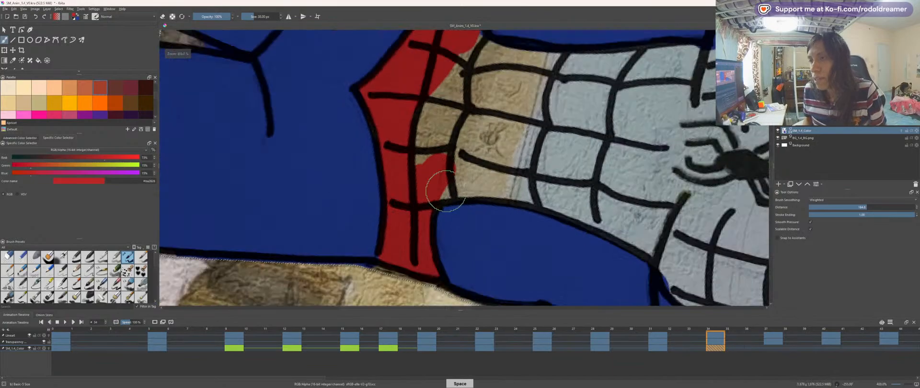
pyautogui.moveTo(435, 189)
pyautogui.mouseDown()
pyautogui.moveTo(477, 181)
pyautogui.moveTo(544, 192)
pyautogui.moveTo(623, 223)
pyautogui.moveTo(437, 139)
pyautogui.moveTo(479, 126)
pyautogui.mouseUp()
pyautogui.moveTo(433, 106)
pyautogui.mouseDown()
pyautogui.moveTo(377, 180)
pyautogui.moveTo(395, 168)
pyautogui.moveTo(407, 119)
pyautogui.moveTo(523, 143)
pyautogui.moveTo(647, 134)
pyautogui.moveTo(637, 239)
pyautogui.moveTo(603, 287)
pyautogui.moveTo(374, 187)
pyautogui.moveTo(527, 216)
pyautogui.moveTo(391, 165)
pyautogui.moveTo(478, 166)
pyautogui.mouseUp()
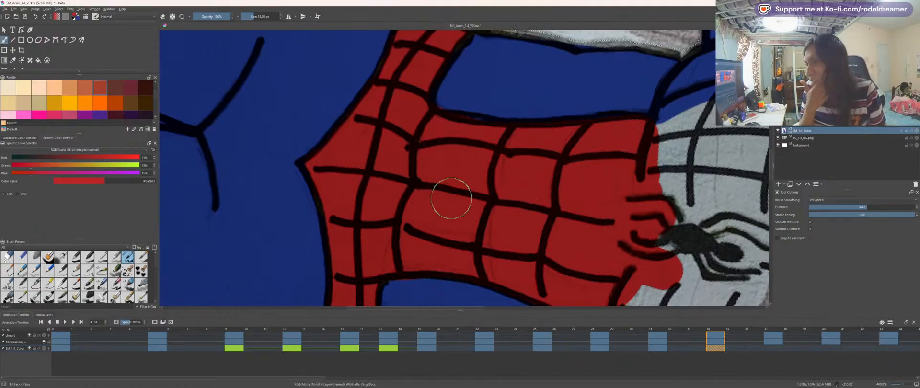
# Step: Paint the webbed chest area around the spider emblem red
pyautogui.moveTo(535, 239); pyautogui.dragTo(368, 168)
pyautogui.press('4')
pyautogui.press('4')
pyautogui.press('4')
pyautogui.press('4')
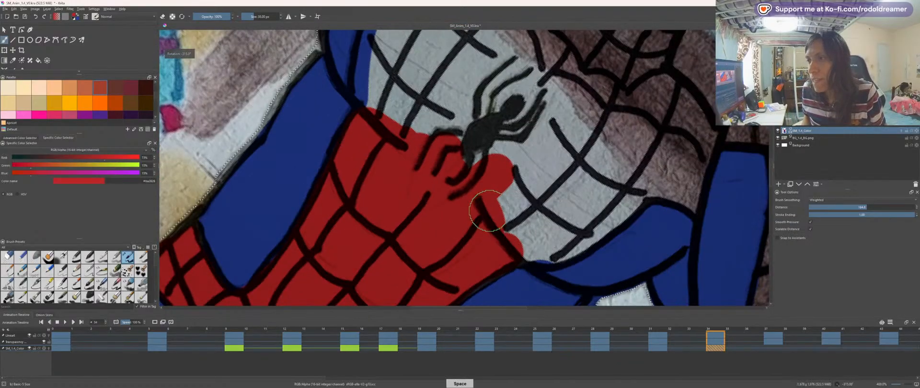
pyautogui.moveTo(527, 189)
pyautogui.mouseDown()
pyautogui.moveTo(424, 163)
pyautogui.moveTo(400, 183)
pyautogui.moveTo(426, 206)
pyautogui.moveTo(464, 194)
pyautogui.moveTo(442, 207)
pyautogui.moveTo(529, 139)
pyautogui.mouseUp()
pyautogui.moveTo(380, 149)
pyautogui.mouseDown()
pyautogui.moveTo(405, 108)
pyautogui.moveTo(413, 119)
pyautogui.moveTo(394, 192)
pyautogui.mouseUp()
pyautogui.moveTo(412, 188)
pyautogui.mouseDown()
pyautogui.moveTo(415, 233)
pyautogui.moveTo(427, 191)
pyautogui.moveTo(469, 163)
pyautogui.moveTo(359, 160)
pyautogui.mouseUp()
# Step: Enlarge the brush further and fill the upper chest above the spider emblem with red toward the collar
pyautogui.press(']')
pyautogui.press(']')
pyautogui.press(']')
pyautogui.press(']')
pyautogui.press(']')
pyautogui.press(']')
pyautogui.press(']')
pyautogui.press(']')
pyautogui.press(']')
pyautogui.press(']')
pyautogui.press(']')
pyautogui.press(']')
pyautogui.press(']')
pyautogui.moveTo(331, 136)
pyautogui.mouseDown()
pyautogui.moveTo(499, 221)
pyautogui.moveTo(474, 178)
pyautogui.moveTo(477, 244)
pyautogui.moveTo(466, 201)
pyautogui.moveTo(476, 164)
pyautogui.moveTo(546, 119)
pyautogui.moveTo(571, 115)
pyautogui.moveTo(604, 142)
pyautogui.moveTo(571, 168)
pyautogui.moveTo(524, 158)
pyautogui.mouseUp()
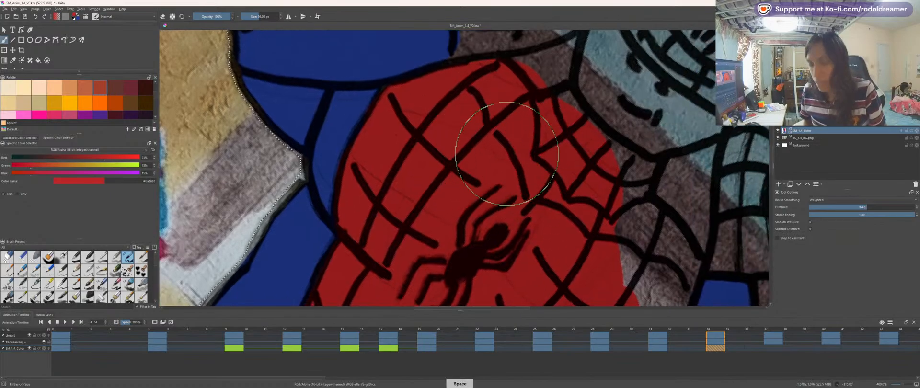
# Step: Reduce the brush size, paint the webbed collar red and erase the spill outside its outline
pyautogui.press('e')
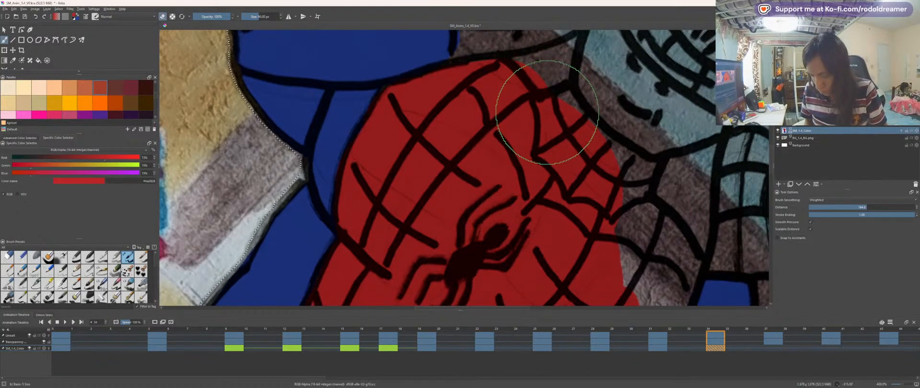
pyautogui.press('[')
pyautogui.press('[')
pyautogui.press('[')
pyautogui.press('[')
pyautogui.press('[')
pyautogui.press('[')
pyautogui.press('[')
pyautogui.press('[')
pyautogui.press('[')
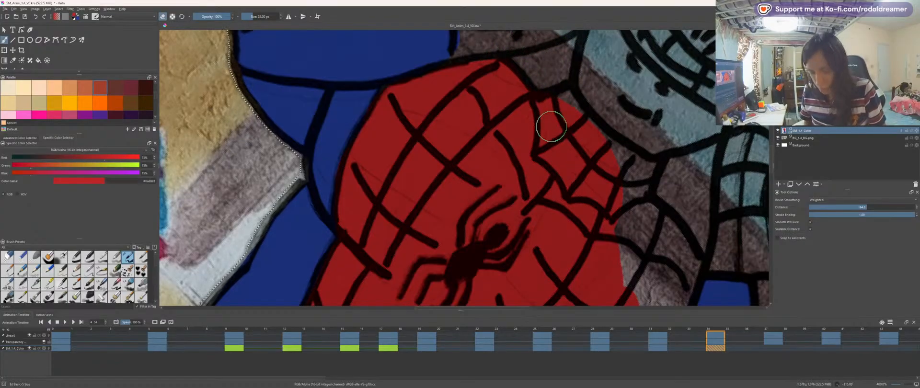
pyautogui.press('x')
pyautogui.press('x')
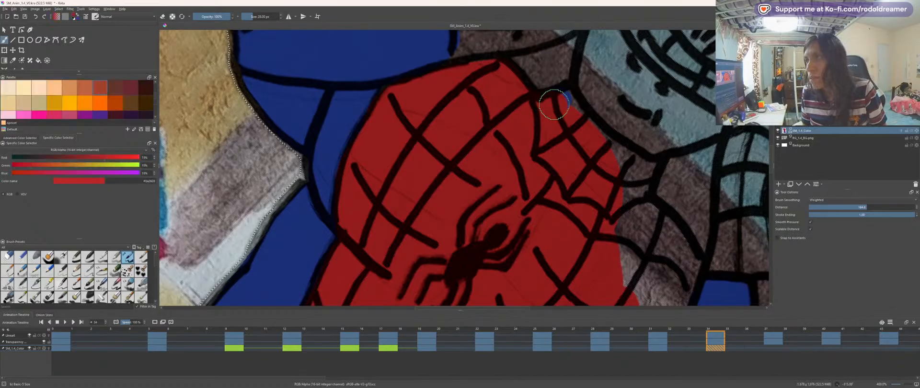
pyautogui.moveTo(649, 156); pyautogui.dragTo(623, 171)
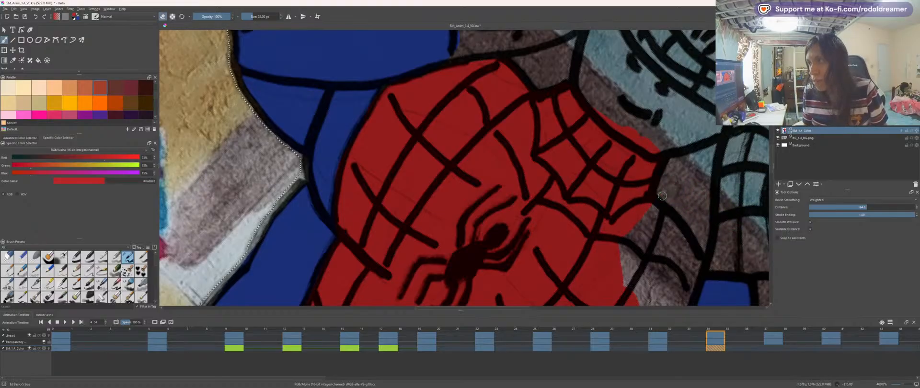
# Step: Fill the remaining picture-right part of the chest between the collar and the blue armpit with red
pyautogui.moveTo(616, 252); pyautogui.dragTo(559, 156)
pyautogui.moveTo(572, 214)
pyautogui.mouseDown()
pyautogui.moveTo(625, 231)
pyautogui.moveTo(640, 160)
pyautogui.moveTo(584, 109)
pyautogui.moveTo(624, 140)
pyautogui.mouseUp()
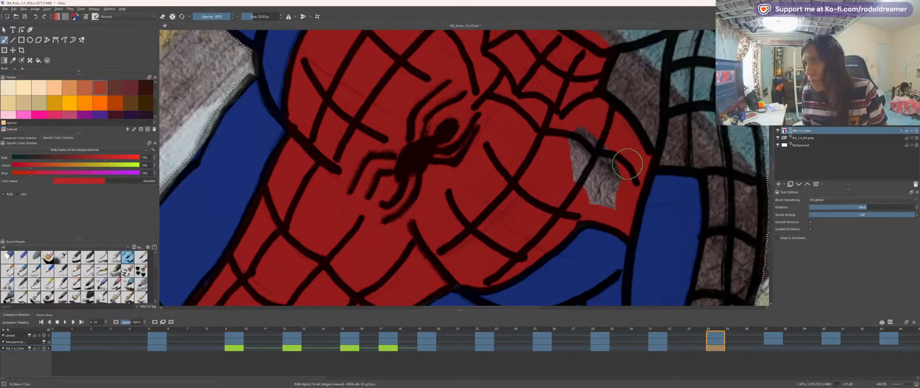
pyautogui.moveTo(628, 165)
pyautogui.mouseDown()
pyautogui.moveTo(599, 184)
pyautogui.moveTo(623, 197)
pyautogui.mouseUp()
pyautogui.press('-')
pyautogui.press('-')
pyautogui.press('-')
pyautogui.press('-')
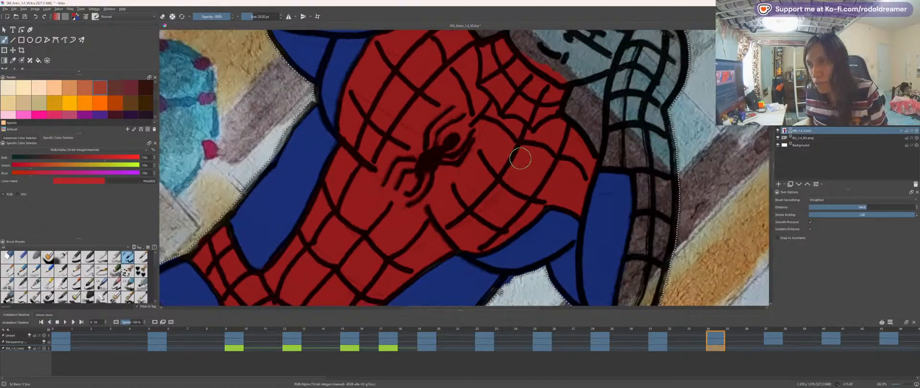
pyautogui.press('5')
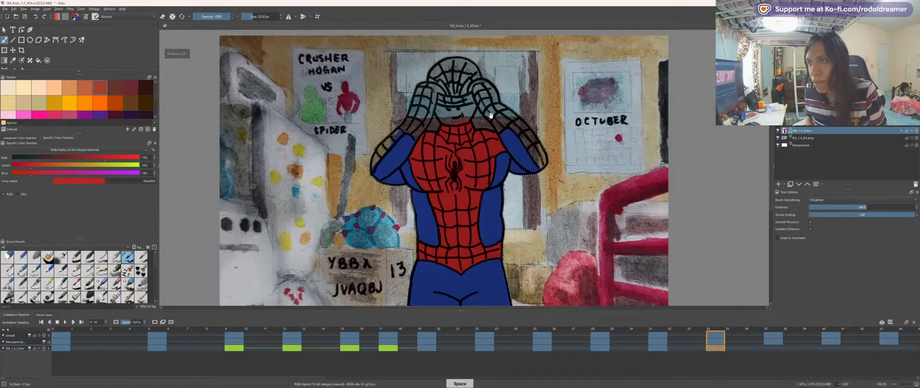
# Step: Paint the mask's webbed band above the face and the outer edge of the picture-right hand red
pyautogui.press('4')
pyautogui.press('4')
pyautogui.moveTo(491, 116); pyautogui.dragTo(467, 165)
pyautogui.press('+')
pyautogui.press('+')
pyautogui.press('+')
pyautogui.press('+')
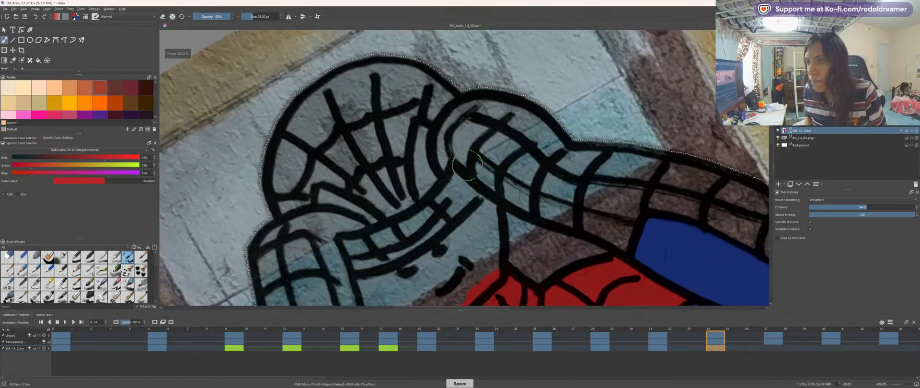
pyautogui.moveTo(336, 256)
pyautogui.mouseDown()
pyautogui.moveTo(407, 239)
pyautogui.moveTo(464, 171)
pyautogui.moveTo(316, 256)
pyautogui.moveTo(396, 215)
pyautogui.moveTo(464, 157)
pyautogui.moveTo(389, 244)
pyautogui.moveTo(474, 178)
pyautogui.moveTo(463, 158)
pyautogui.moveTo(443, 166)
pyautogui.moveTo(441, 136)
pyautogui.mouseUp()
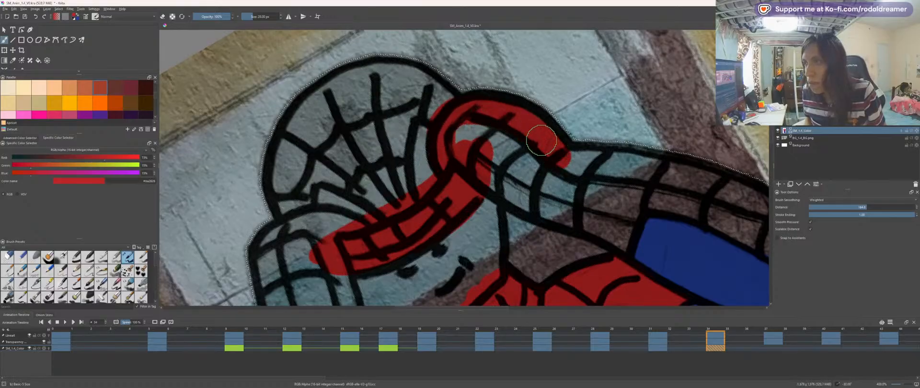
# Step: Fill the picture-right glove with red from the hand along the forearm to the elbow
pyautogui.moveTo(541, 140)
pyautogui.mouseDown()
pyautogui.moveTo(458, 155)
pyautogui.moveTo(485, 132)
pyautogui.moveTo(552, 192)
pyautogui.moveTo(471, 163)
pyautogui.moveTo(557, 210)
pyautogui.mouseUp()
pyautogui.moveTo(619, 240)
pyautogui.mouseDown()
pyautogui.moveTo(626, 203)
pyautogui.moveTo(551, 175)
pyautogui.mouseUp()
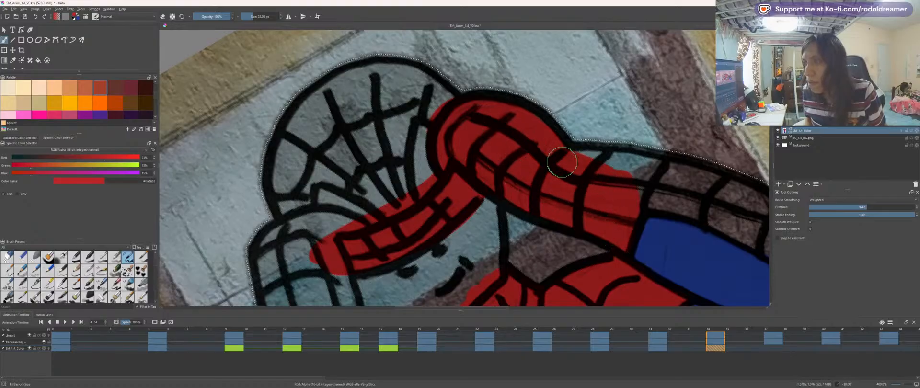
pyautogui.press('space')
pyautogui.moveTo(642, 177)
pyautogui.mouseDown()
pyautogui.moveTo(469, 183)
pyautogui.moveTo(547, 173)
pyautogui.mouseUp()
pyautogui.moveTo(602, 191)
pyautogui.mouseDown()
pyautogui.moveTo(711, 251)
pyautogui.moveTo(720, 244)
pyautogui.moveTo(696, 210)
pyautogui.moveTo(640, 175)
pyautogui.moveTo(682, 205)
pyautogui.moveTo(565, 152)
pyautogui.moveTo(469, 126)
pyautogui.mouseUp()
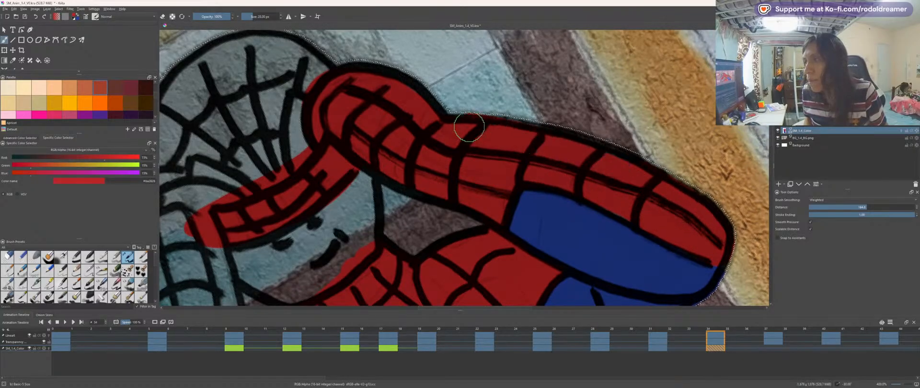
# Step: Paint the mask's lower picture-left corner red, around the top of the raised hand
pyautogui.moveTo(378, 177); pyautogui.dragTo(556, 93)
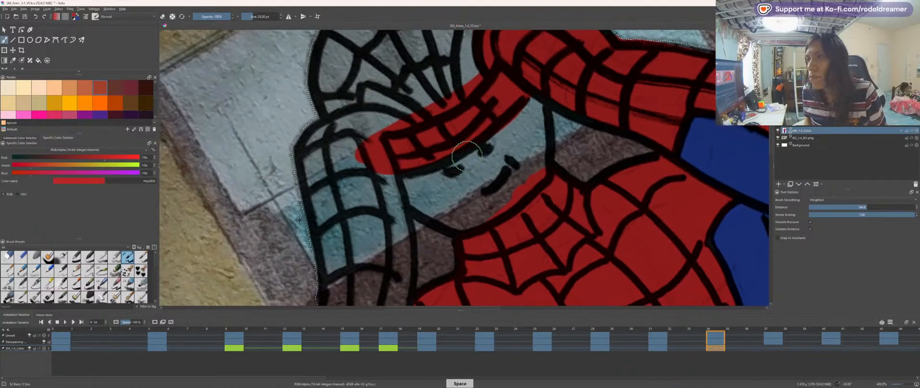
pyautogui.moveTo(403, 118); pyautogui.dragTo(453, 204)
pyautogui.moveTo(389, 161)
pyautogui.mouseDown()
pyautogui.moveTo(408, 207)
pyautogui.moveTo(397, 176)
pyautogui.moveTo(411, 200)
pyautogui.moveTo(457, 206)
pyautogui.mouseUp()
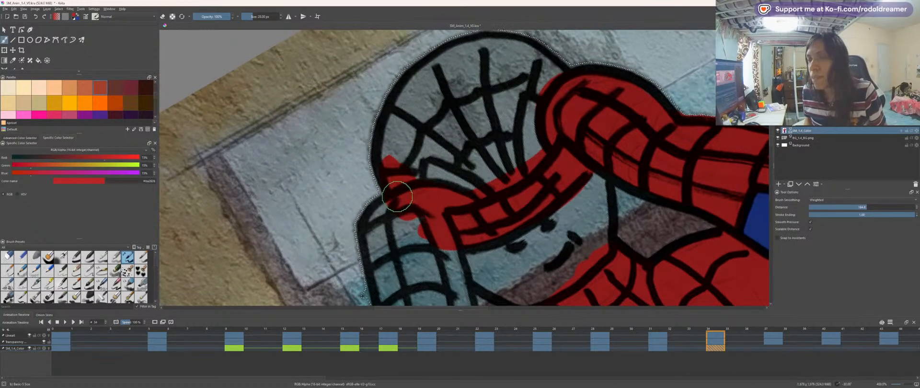
pyautogui.moveTo(397, 197)
pyautogui.mouseDown()
pyautogui.moveTo(405, 159)
pyautogui.moveTo(419, 147)
pyautogui.moveTo(507, 177)
pyautogui.moveTo(487, 223)
pyautogui.mouseUp()
pyautogui.press('6')
pyautogui.press('6')
pyautogui.press('6')
pyautogui.press('6')
pyautogui.press('6')
pyautogui.press('6')
pyautogui.press('6')
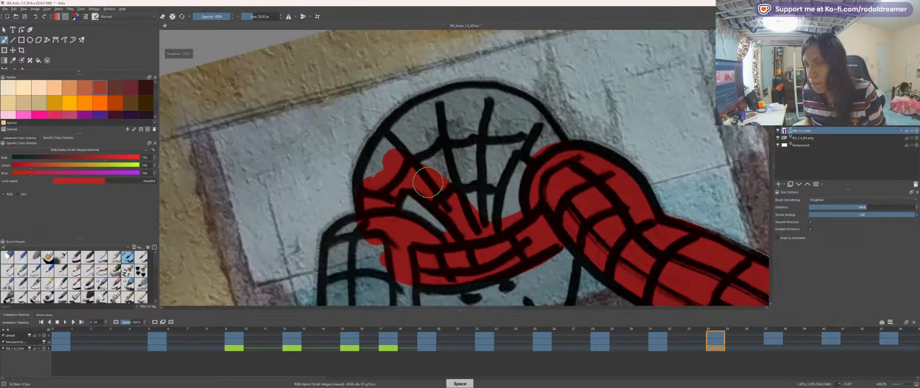
# Step: Paint the lower part of the mask's webbing red, extending to the outline beside the picture-right hand
pyautogui.press('+')
pyautogui.press('+')
pyautogui.moveTo(326, 217)
pyautogui.mouseDown()
pyautogui.moveTo(397, 220)
pyautogui.moveTo(527, 268)
pyautogui.mouseUp()
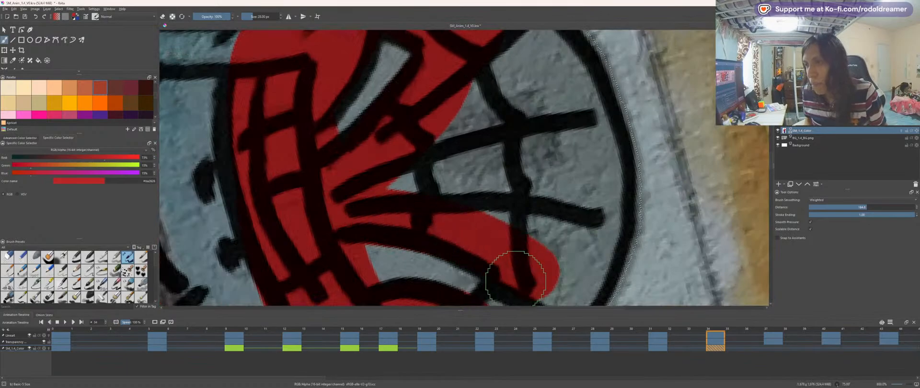
pyautogui.press('space')
pyautogui.moveTo(509, 239); pyautogui.dragTo(525, 116)
pyautogui.moveTo(509, 202)
pyautogui.mouseDown()
pyautogui.moveTo(532, 220)
pyautogui.moveTo(527, 179)
pyautogui.mouseUp()
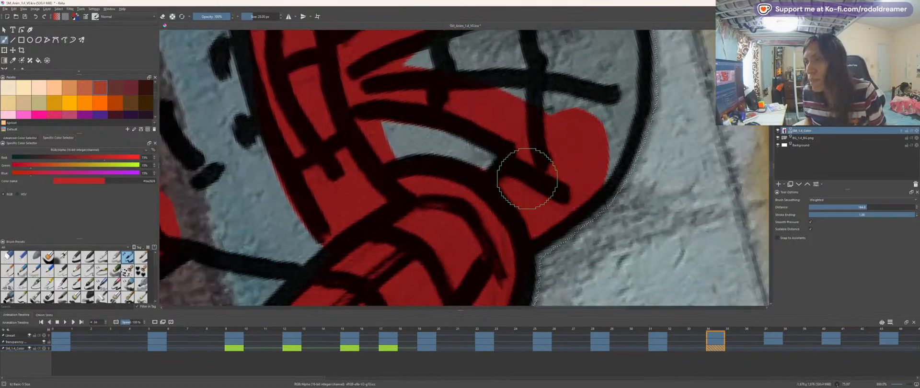
# Step: Fill the crown of the mask with red up to its outer outline
pyautogui.press('4')
pyautogui.press('4')
pyautogui.press('4')
pyautogui.press('-')
pyautogui.press('space')
pyautogui.moveTo(363, 100); pyautogui.dragTo(432, 199)
pyautogui.moveTo(464, 234)
pyautogui.mouseDown()
pyautogui.moveTo(488, 211)
pyautogui.moveTo(447, 188)
pyautogui.moveTo(493, 146)
pyautogui.moveTo(538, 153)
pyautogui.moveTo(559, 195)
pyautogui.moveTo(524, 134)
pyautogui.moveTo(559, 144)
pyautogui.moveTo(472, 103)
pyautogui.moveTo(374, 123)
pyautogui.moveTo(560, 128)
pyautogui.moveTo(505, 110)
pyautogui.moveTo(478, 158)
pyautogui.mouseUp()
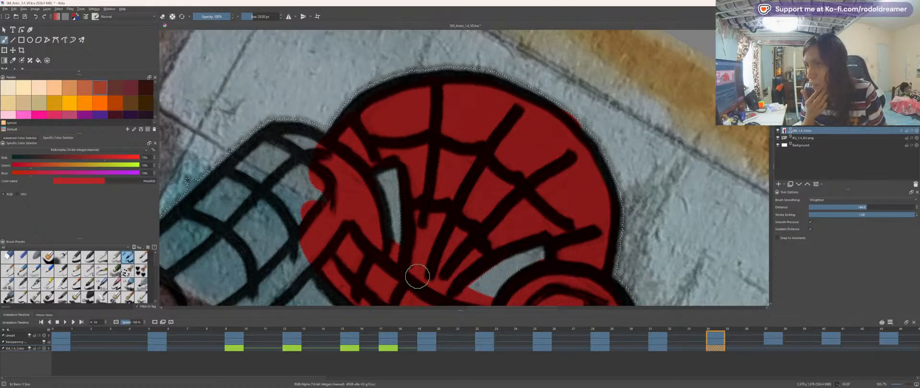
# Step: Paint the inner edge of the picture-left glove red from the hand down to the blue sleeve panel
pyautogui.press('space')
pyautogui.moveTo(353, 175); pyautogui.dragTo(441, 96)
pyautogui.moveTo(318, 197); pyautogui.dragTo(458, 194)
pyautogui.press('4')
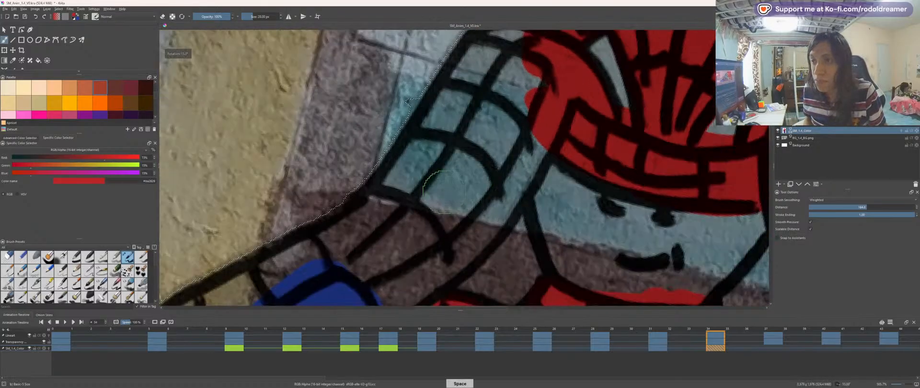
pyautogui.press('4')
pyautogui.press('4')
pyautogui.press('4')
pyautogui.press('4')
pyautogui.press('4')
pyautogui.press('4')
pyautogui.press('4')
pyautogui.press('4')
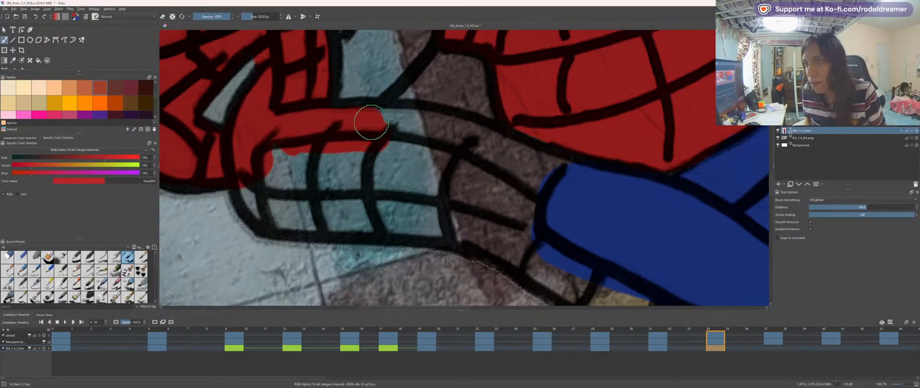
pyautogui.moveTo(371, 123)
pyautogui.mouseDown()
pyautogui.moveTo(458, 128)
pyautogui.moveTo(540, 154)
pyautogui.moveTo(513, 248)
pyautogui.mouseUp()
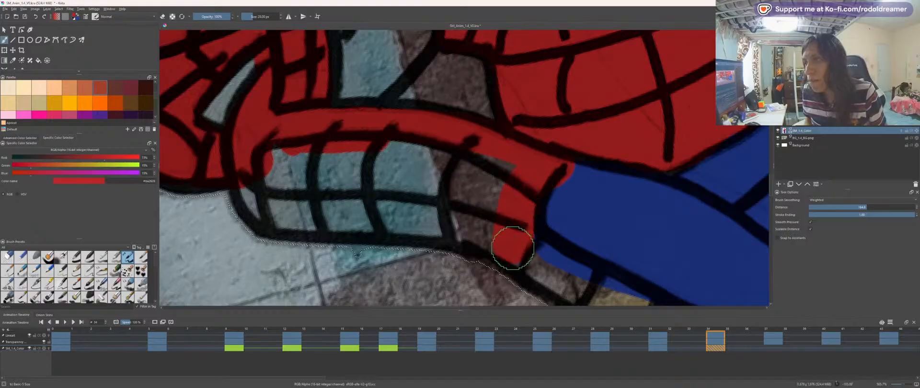
# Step: Fill the rest of the picture-left glove and the forearm's outer webbed strip with red to the elbow
pyautogui.moveTo(251, 169)
pyautogui.mouseDown()
pyautogui.moveTo(319, 214)
pyautogui.moveTo(517, 240)
pyautogui.mouseUp()
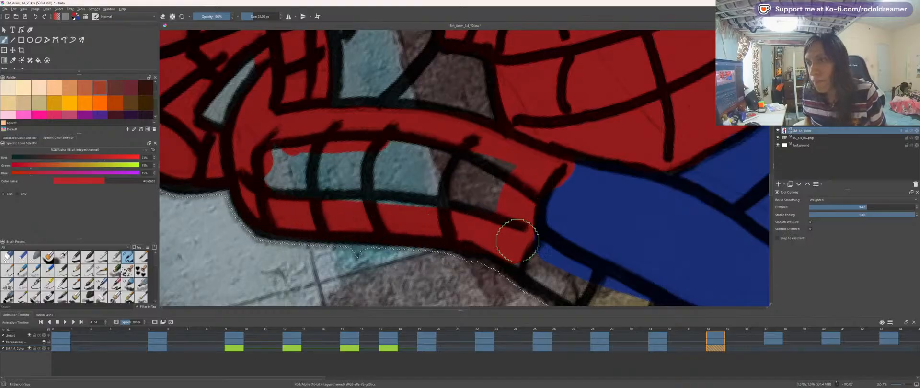
pyautogui.moveTo(275, 181)
pyautogui.mouseDown()
pyautogui.moveTo(308, 165)
pyautogui.moveTo(433, 206)
pyautogui.moveTo(468, 195)
pyautogui.moveTo(481, 172)
pyautogui.moveTo(328, 63)
pyautogui.mouseUp()
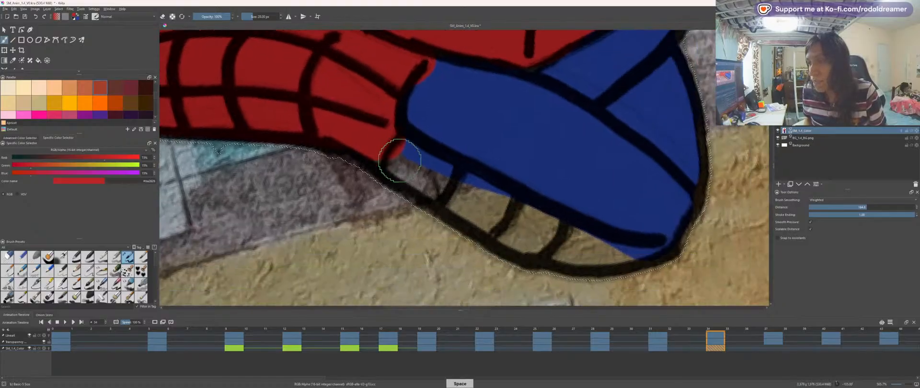
pyautogui.moveTo(396, 158)
pyautogui.mouseDown()
pyautogui.moveTo(403, 174)
pyautogui.moveTo(524, 239)
pyautogui.moveTo(616, 260)
pyautogui.mouseUp()
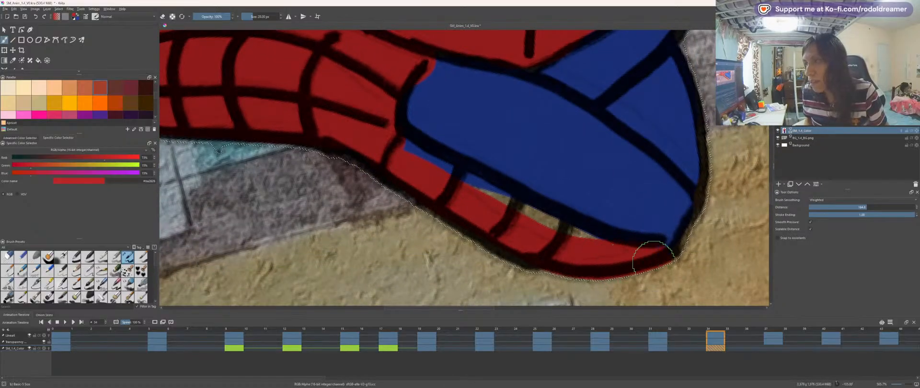
pyautogui.press('5')
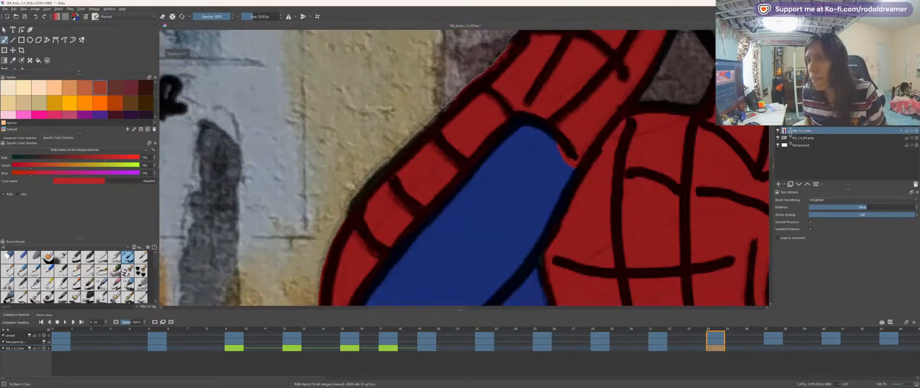
# Step: Move on from the colored frame 34 to the figure's next drawing at frame 37
pyautogui.scroll(-4, 498, 157)
pyautogui.scroll(2, 481, 151)
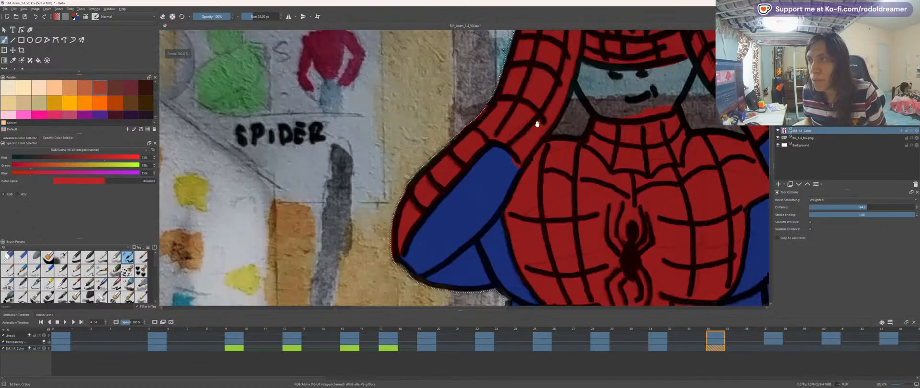
pyautogui.moveTo(537, 123); pyautogui.dragTo(410, 166)
pyautogui.scroll(-3, 455, 172)
pyautogui.moveTo(451, 239); pyautogui.dragTo(447, 160)
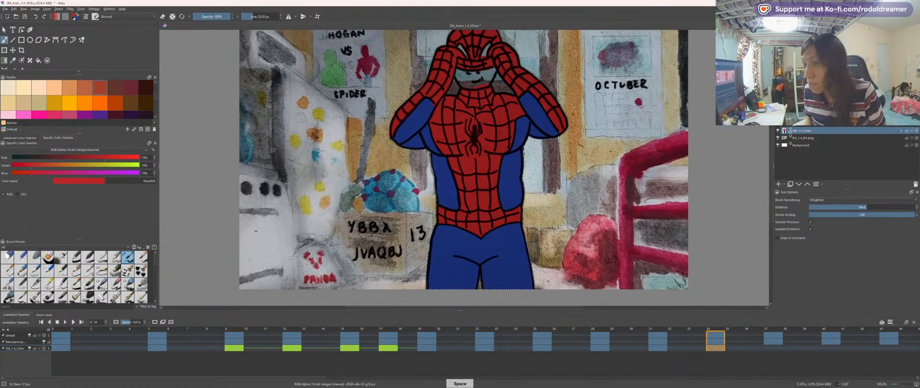
pyautogui.press('Right')
pyautogui.press('Right')
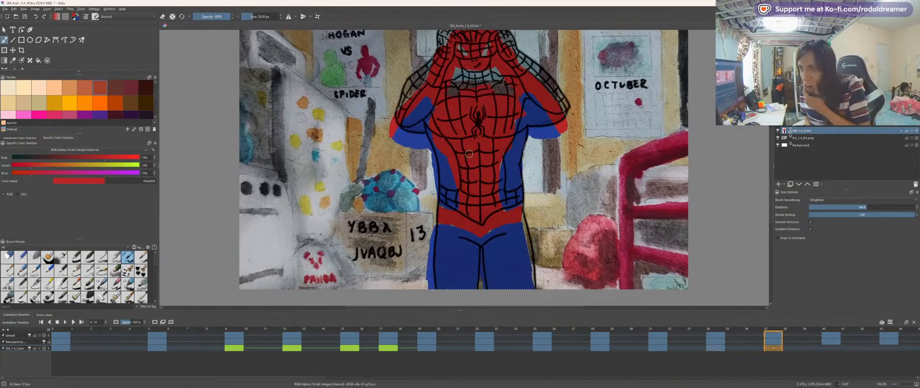
# Step: Select the whole Spider-Man figure on frame 37 along its outer line-art outline with the contiguous selection tool
pyautogui.press('w')
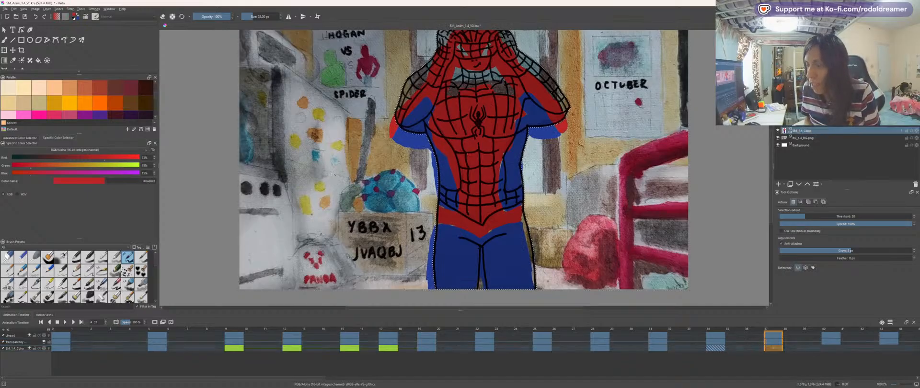
pyautogui.press('space')
pyautogui.moveTo(400, 115); pyautogui.dragTo(394, 176)
pyautogui.scroll(3, 450, 163)
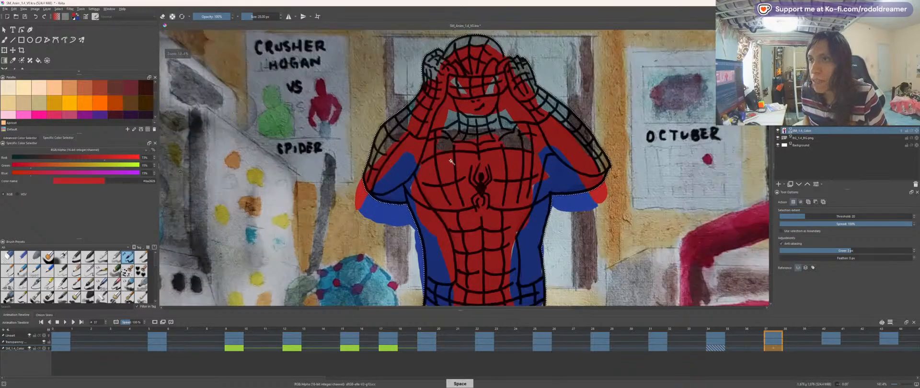
pyautogui.press('space')
pyautogui.moveTo(386, 111); pyautogui.dragTo(418, 191)
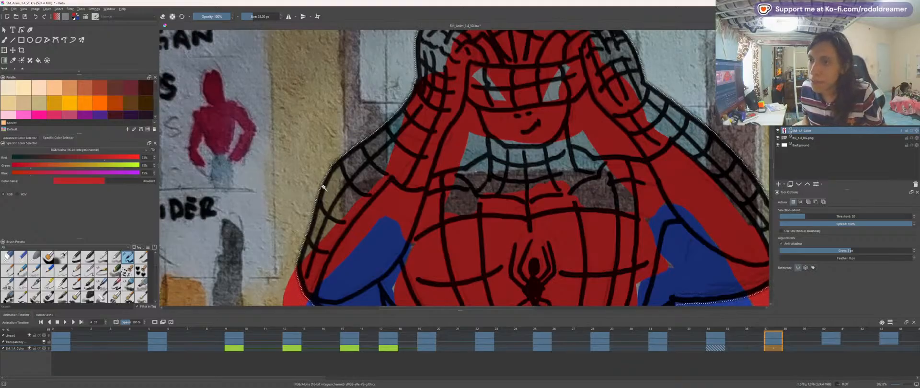
pyautogui.moveTo(324, 187); pyautogui.dragTo(254, 149)
pyautogui.scroll(-2, 259, 150)
pyautogui.scroll(1, 319, 160)
pyautogui.moveTo(308, 120); pyautogui.dragTo(321, 178)
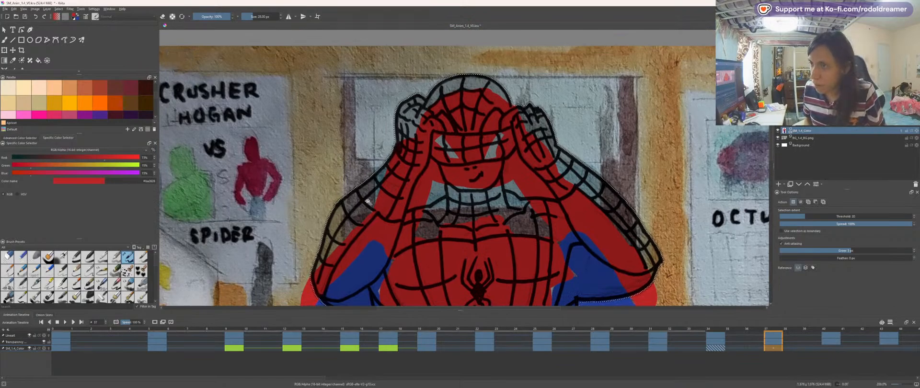
# Step: On an empty color frame at 37, paint the picture-left forearm red from the elbow to about halfway up
pyautogui.press('b')
pyautogui.moveTo(325, 262); pyautogui.dragTo(329, 276)
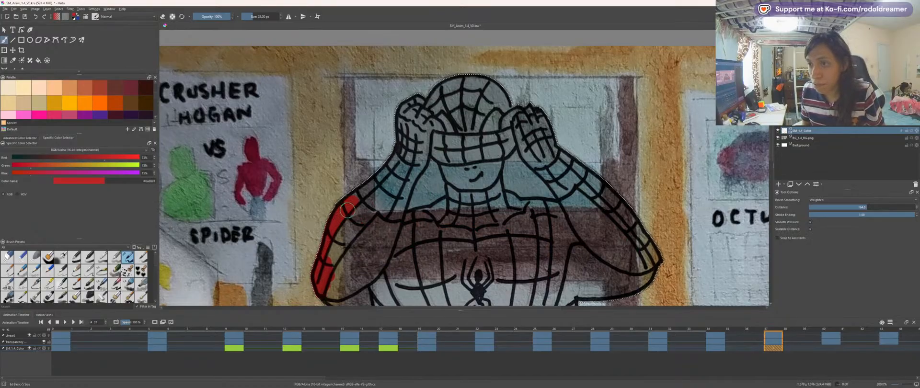
pyautogui.moveTo(348, 210); pyautogui.dragTo(342, 247)
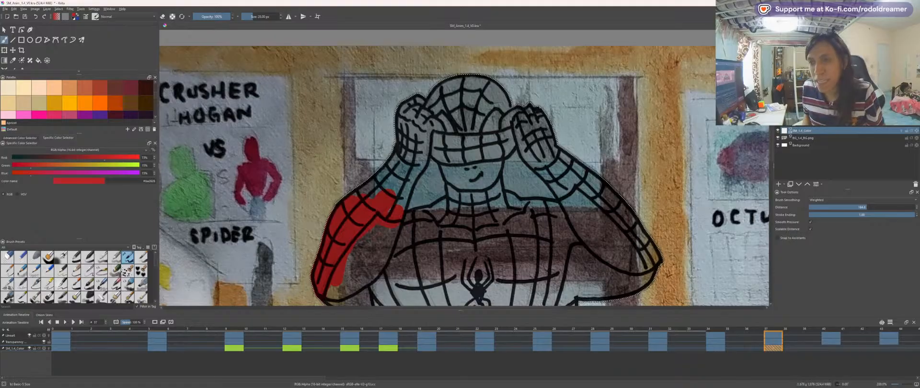
# Step: Paint the inner edge of the picture-left glove red from the thumb down to the painted forearm
pyautogui.press('4')
pyautogui.press('4')
pyautogui.press('4')
pyautogui.press('4')
pyautogui.press('4')
pyautogui.press('4')
pyautogui.press('4')
pyautogui.press('+')
pyautogui.press('space')
pyautogui.moveTo(364, 217); pyautogui.dragTo(326, 151)
pyautogui.press('+')
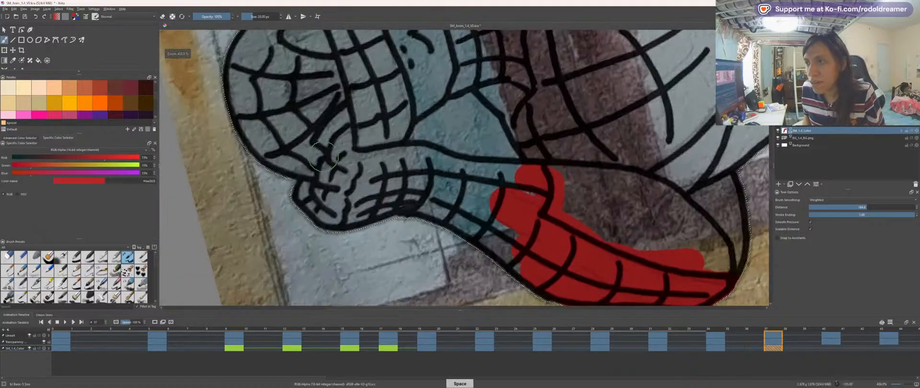
pyautogui.press('+')
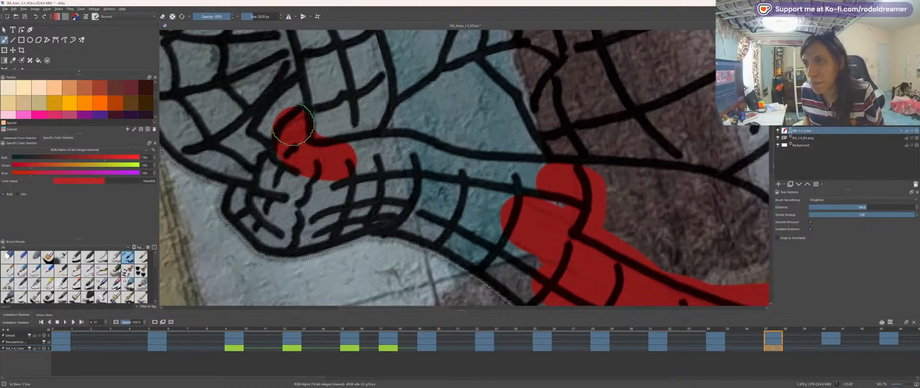
pyautogui.moveTo(293, 125)
pyautogui.mouseDown()
pyautogui.moveTo(324, 156)
pyautogui.moveTo(388, 148)
pyautogui.moveTo(442, 163)
pyautogui.mouseUp()
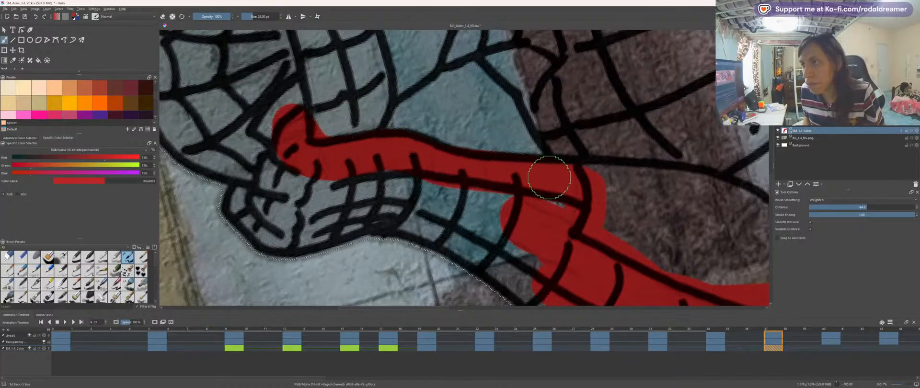
# Step: Fill the rest of the picture-left hand, wrist and forearm webbing with red up to the outer outline
pyautogui.press('space')
pyautogui.moveTo(390, 215); pyautogui.dragTo(453, 161)
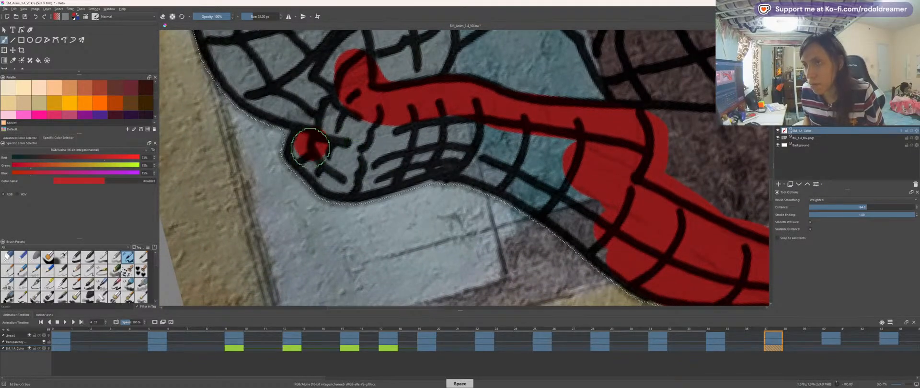
pyautogui.moveTo(311, 147)
pyautogui.mouseDown()
pyautogui.moveTo(346, 171)
pyautogui.moveTo(410, 156)
pyautogui.moveTo(485, 168)
pyautogui.moveTo(606, 238)
pyautogui.moveTo(549, 199)
pyautogui.moveTo(603, 212)
pyautogui.moveTo(569, 161)
pyautogui.moveTo(536, 148)
pyautogui.moveTo(368, 109)
pyautogui.moveTo(333, 127)
pyautogui.moveTo(353, 148)
pyautogui.mouseUp()
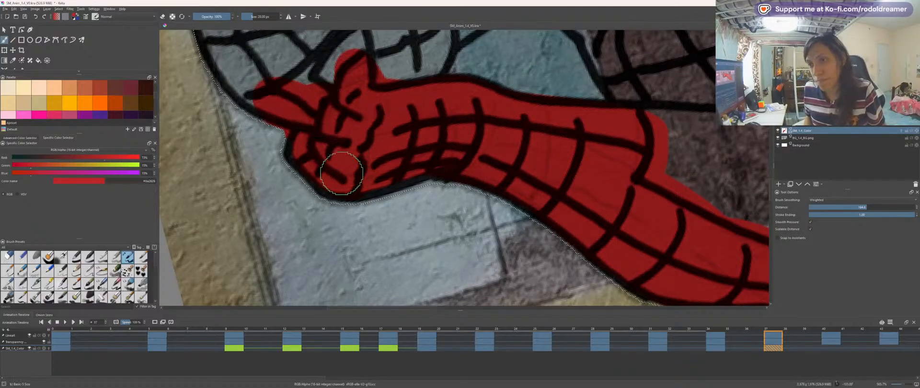
# Step: Paint the mask's webbed band across the face red, between the two raised hands
pyautogui.press('6')
pyautogui.press('5')
pyautogui.moveTo(560, 138); pyautogui.dragTo(417, 190)
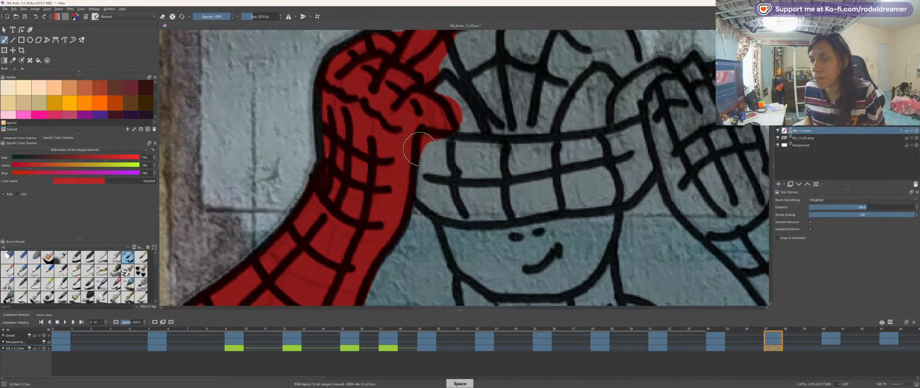
pyautogui.moveTo(418, 149)
pyautogui.mouseDown()
pyautogui.moveTo(442, 188)
pyautogui.moveTo(476, 204)
pyautogui.moveTo(506, 201)
pyautogui.moveTo(435, 194)
pyautogui.moveTo(416, 179)
pyautogui.moveTo(478, 201)
pyautogui.moveTo(548, 193)
pyautogui.moveTo(492, 197)
pyautogui.moveTo(587, 199)
pyautogui.moveTo(624, 186)
pyautogui.moveTo(642, 143)
pyautogui.moveTo(634, 130)
pyautogui.moveTo(549, 138)
pyautogui.moveTo(432, 120)
pyautogui.moveTo(485, 116)
pyautogui.moveTo(512, 130)
pyautogui.moveTo(472, 107)
pyautogui.moveTo(469, 163)
pyautogui.mouseUp()
# Step: Fill the webbed crown of the mask above the band with red up to its outer outline
pyautogui.press('space')
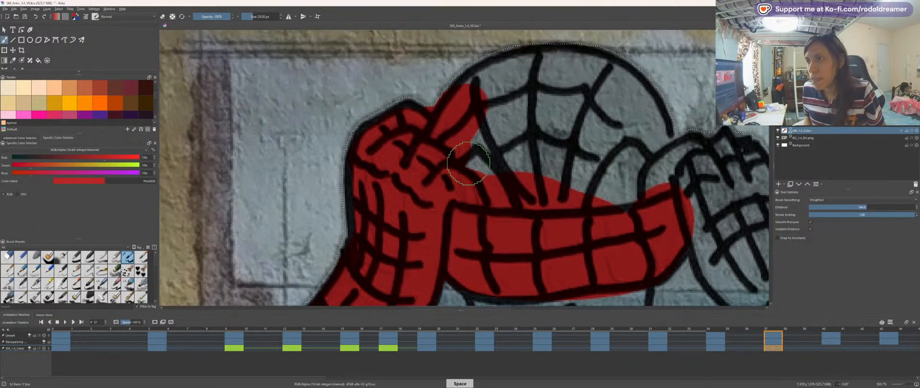
pyautogui.moveTo(462, 126); pyautogui.dragTo(546, 192)
pyautogui.moveTo(602, 108)
pyautogui.mouseDown()
pyautogui.moveTo(559, 188)
pyautogui.moveTo(571, 105)
pyautogui.moveTo(503, 120)
pyautogui.moveTo(472, 96)
pyautogui.moveTo(594, 57)
pyautogui.moveTo(661, 115)
pyautogui.moveTo(681, 158)
pyautogui.moveTo(638, 134)
pyautogui.moveTo(595, 154)
pyautogui.moveTo(626, 113)
pyautogui.moveTo(519, 85)
pyautogui.mouseUp()
# Step: Paint the picture-right hand and glove red from the fingertips down to the glove's wide cuff
pyautogui.moveTo(548, 200); pyautogui.dragTo(361, 130)
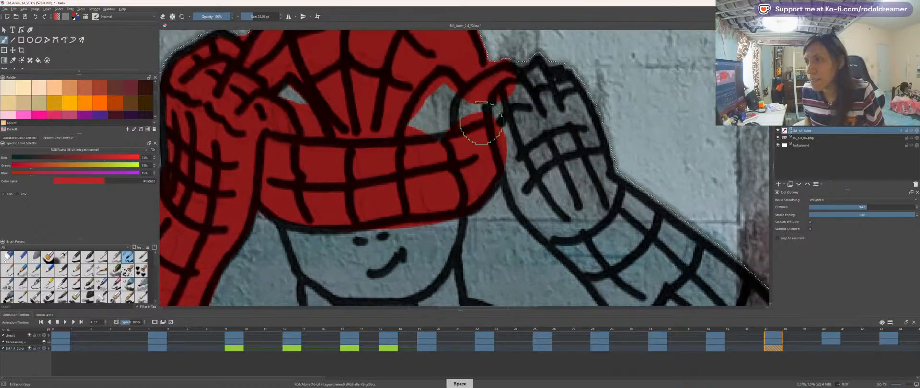
pyautogui.moveTo(481, 123)
pyautogui.mouseDown()
pyautogui.moveTo(472, 107)
pyautogui.moveTo(460, 132)
pyautogui.moveTo(496, 91)
pyautogui.moveTo(535, 76)
pyautogui.moveTo(568, 89)
pyautogui.moveTo(594, 127)
pyautogui.moveTo(612, 194)
pyautogui.moveTo(587, 230)
pyautogui.moveTo(536, 205)
pyautogui.moveTo(492, 123)
pyautogui.moveTo(530, 167)
pyautogui.moveTo(504, 95)
pyautogui.moveTo(548, 112)
pyautogui.mouseUp()
pyautogui.moveTo(564, 194)
pyautogui.mouseDown()
pyautogui.moveTo(421, 141)
pyautogui.moveTo(459, 196)
pyautogui.moveTo(519, 125)
pyautogui.moveTo(511, 169)
pyautogui.mouseUp()
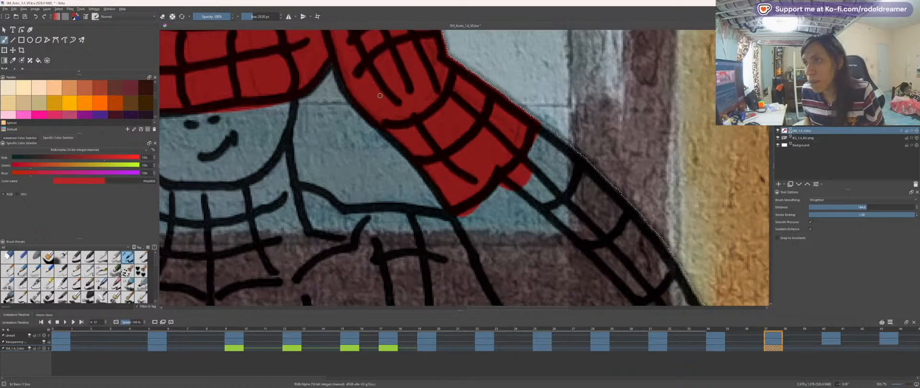
# Step: Paint the picture-right forearm's outer webbed strip red from the glove's cuff to the elbow
pyautogui.moveTo(551, 206); pyautogui.dragTo(385, 159)
pyautogui.press('4')
pyautogui.press('4')
pyautogui.moveTo(384, 195); pyautogui.dragTo(379, 144)
pyautogui.moveTo(321, 130)
pyautogui.mouseDown()
pyautogui.moveTo(532, 188)
pyautogui.moveTo(610, 237)
pyautogui.moveTo(621, 225)
pyautogui.moveTo(563, 190)
pyautogui.moveTo(294, 107)
pyautogui.mouseUp()
pyautogui.moveTo(416, 125)
pyautogui.mouseDown()
pyautogui.moveTo(543, 176)
pyautogui.moveTo(583, 205)
pyautogui.mouseUp()
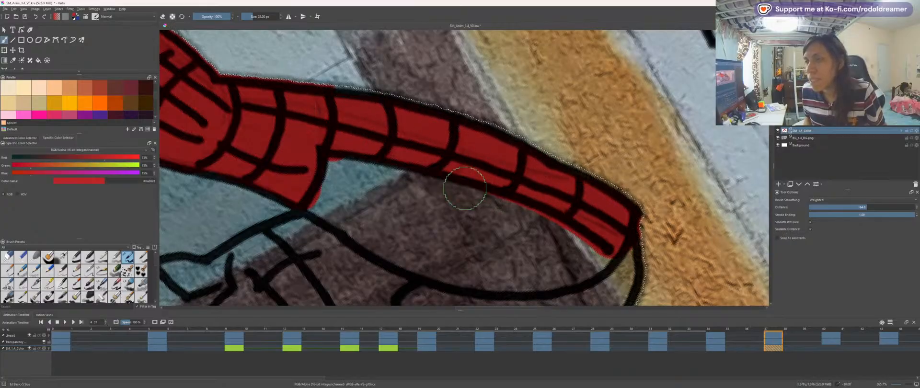
# Step: Paint the webbed neck section below the chin red from side to side
pyautogui.moveTo(465, 189); pyautogui.dragTo(580, 98)
pyautogui.scroll(-3, 465, 165)
pyautogui.moveTo(384, 202); pyautogui.dragTo(512, 160)
pyautogui.press('4')
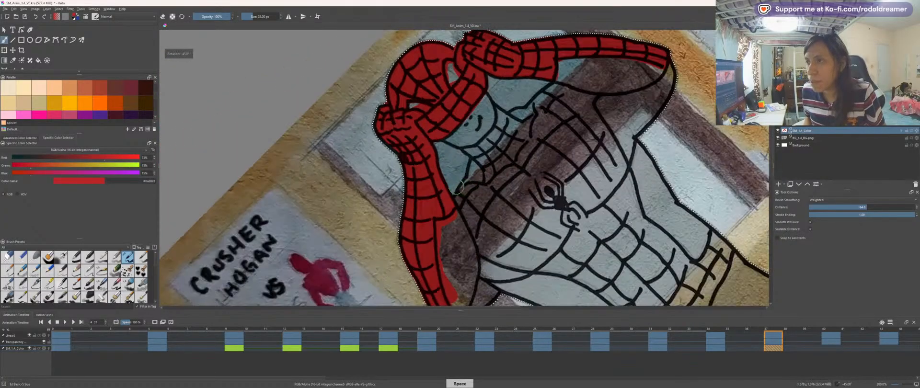
pyautogui.press('4')
pyautogui.press('4')
pyautogui.press('4')
pyautogui.press('4')
pyautogui.press('4')
pyautogui.press('4')
pyautogui.scroll(3, 466, 171)
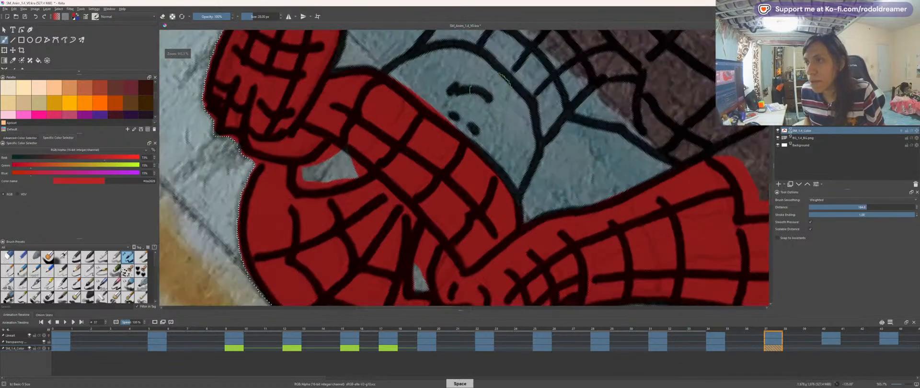
pyautogui.moveTo(382, 121)
pyautogui.mouseDown()
pyautogui.moveTo(423, 125)
pyautogui.moveTo(468, 153)
pyautogui.moveTo(489, 209)
pyautogui.moveTo(517, 165)
pyautogui.moveTo(408, 77)
pyautogui.moveTo(401, 108)
pyautogui.moveTo(387, 81)
pyautogui.moveTo(455, 152)
pyautogui.mouseUp()
pyautogui.press('-')
pyautogui.press('-')
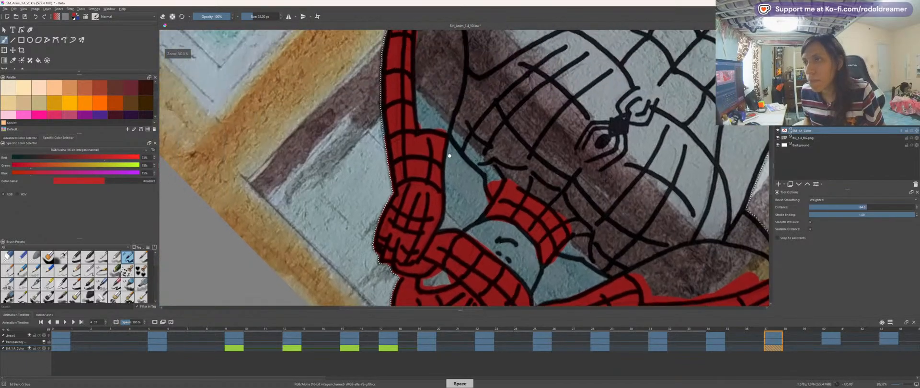
# Step: Paint the picture-right shoulder red and extend the color down along that side of the chest
pyautogui.press('4')
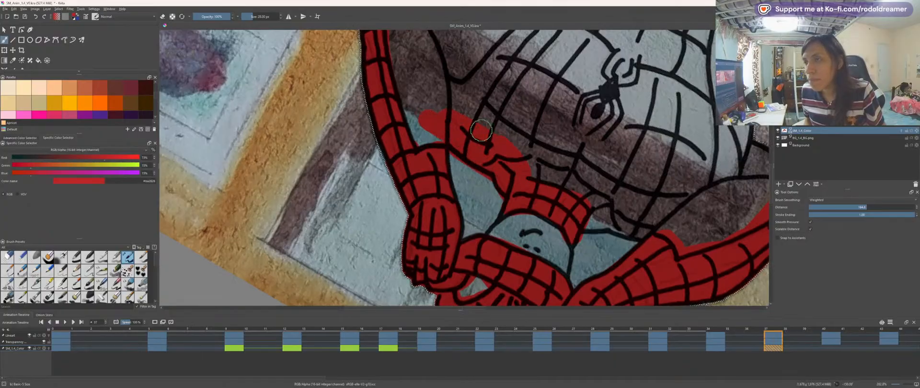
pyautogui.moveTo(423, 111); pyautogui.dragTo(439, 181)
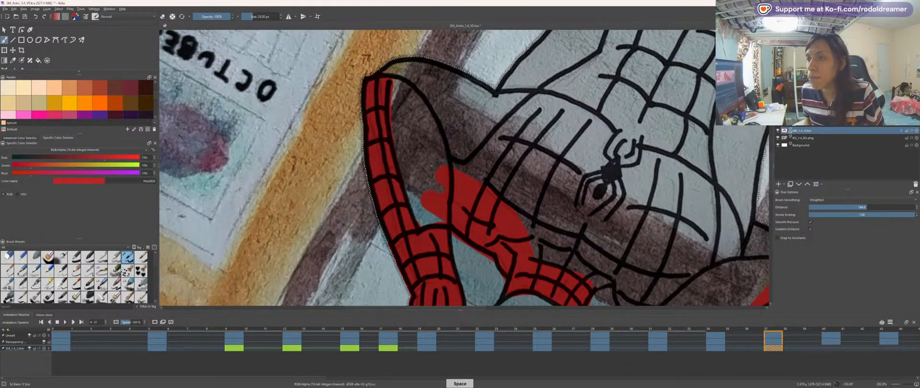
pyautogui.moveTo(494, 154)
pyautogui.mouseDown()
pyautogui.moveTo(547, 100)
pyautogui.moveTo(478, 148)
pyautogui.mouseUp()
pyautogui.moveTo(517, 199); pyautogui.dragTo(411, 133)
pyautogui.press('4')
pyautogui.moveTo(611, 141); pyautogui.dragTo(512, 182)
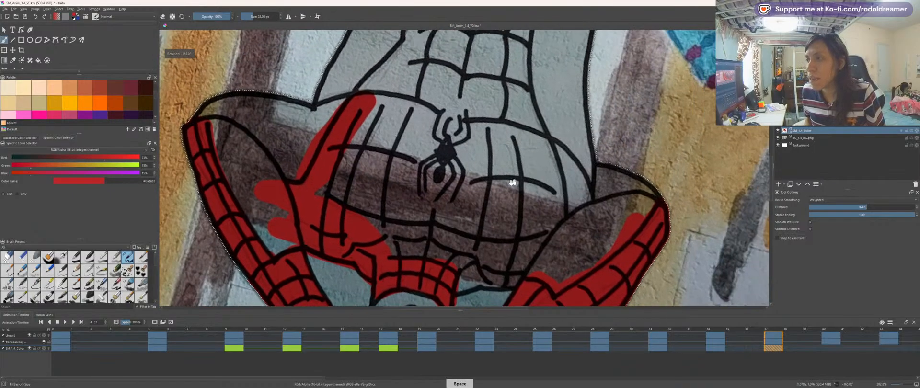
# Step: Paint the chest edge beside the picture-left arm red and join it to the neck over the shoulder
pyautogui.press('+')
pyautogui.press('4')
pyautogui.moveTo(510, 148); pyautogui.dragTo(472, 182)
pyautogui.press('4')
pyautogui.press('4')
pyautogui.press('4')
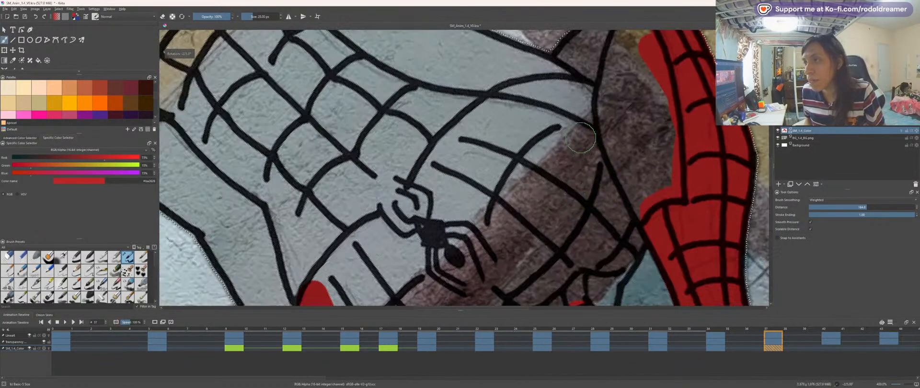
pyautogui.moveTo(587, 142); pyautogui.dragTo(594, 152)
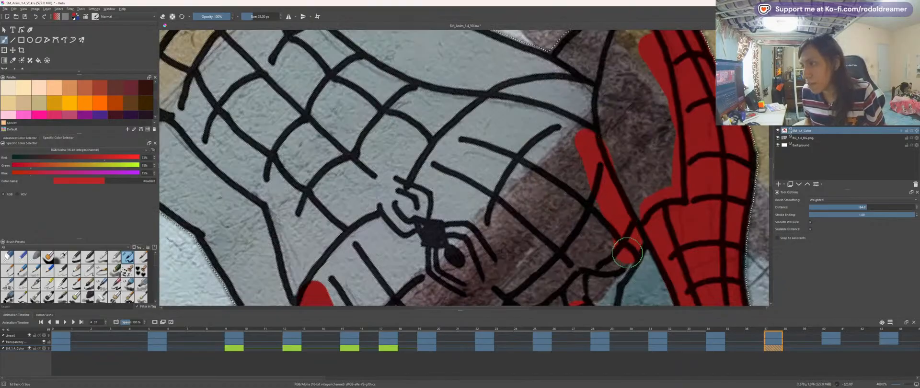
pyautogui.moveTo(595, 285); pyautogui.dragTo(568, 196)
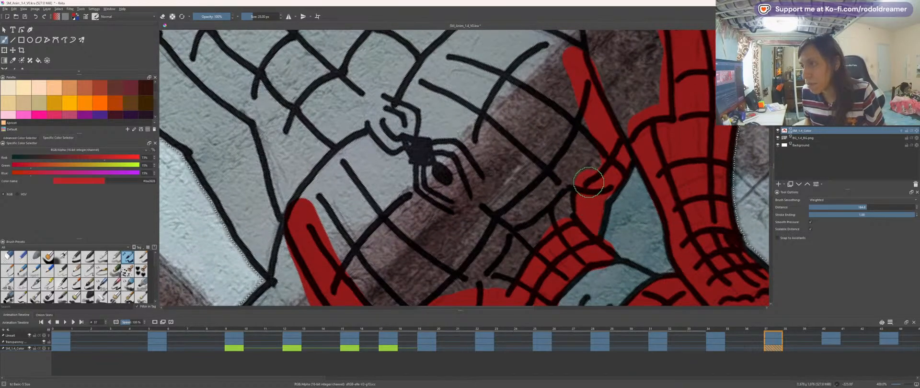
# Step: Fill the belt, abdomen and chest webbing with red, including the area around the spider emblem
pyautogui.press('-')
pyautogui.press('-')
pyautogui.press('-')
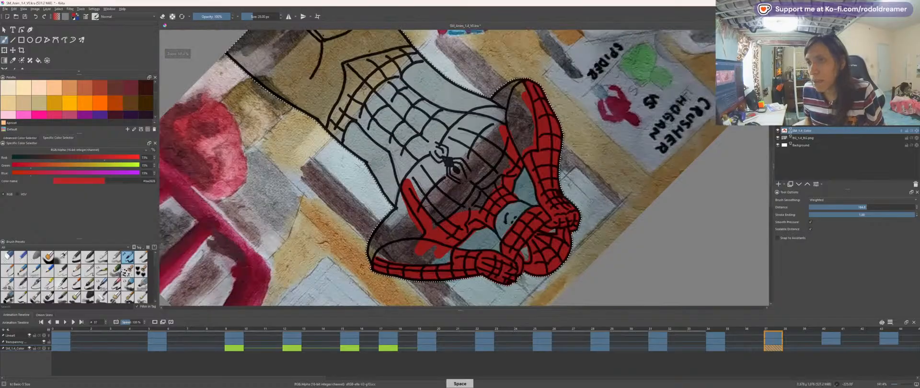
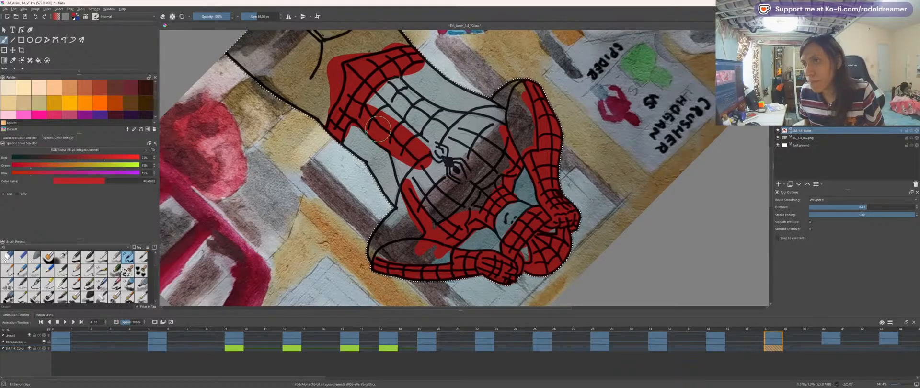
pyautogui.moveTo(363, 102); pyautogui.dragTo(391, 101)
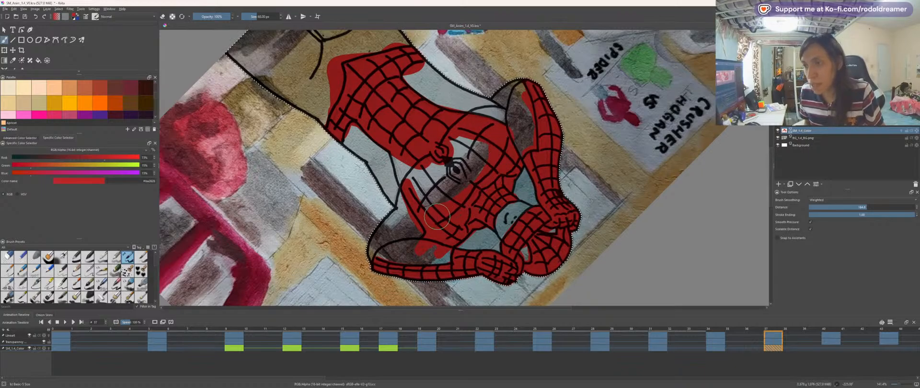
pyautogui.moveTo(409, 184)
pyautogui.mouseDown()
pyautogui.moveTo(442, 202)
pyautogui.moveTo(438, 190)
pyautogui.moveTo(468, 170)
pyautogui.mouseUp()
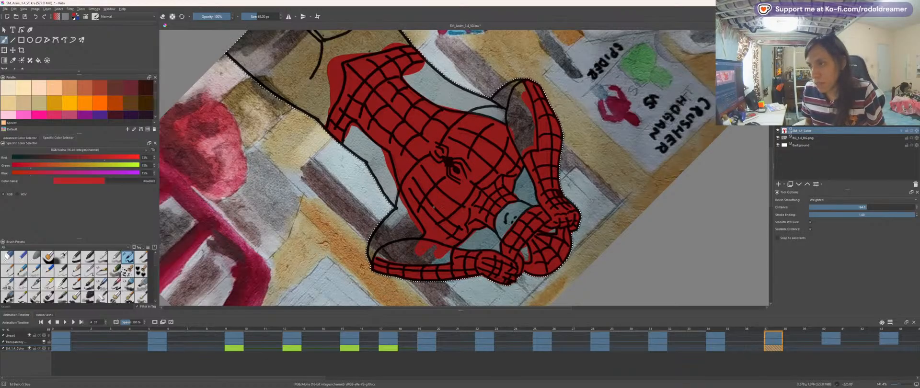
# Step: Paint the inner forearm and upper arm of the picture-right arm blue, up to the edge of the red chest
pyautogui.scroll(3, 419, 230)
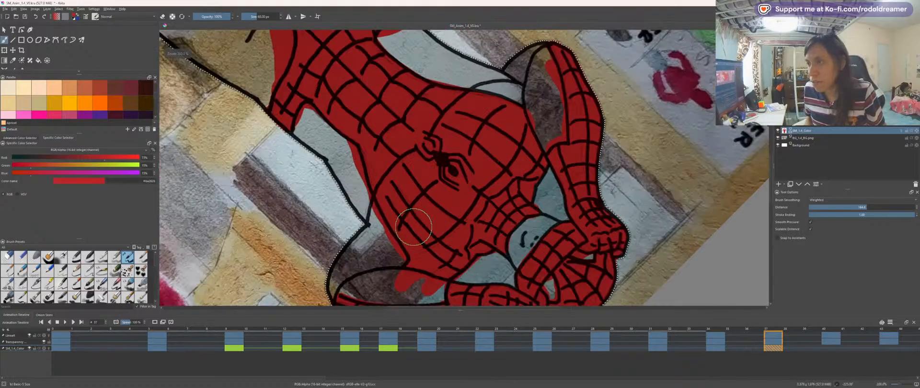
pyautogui.press('x')
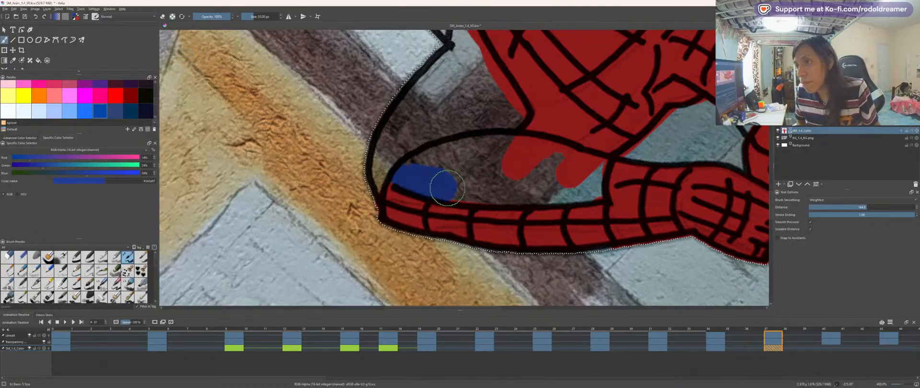
pyautogui.moveTo(447, 188); pyautogui.dragTo(562, 190)
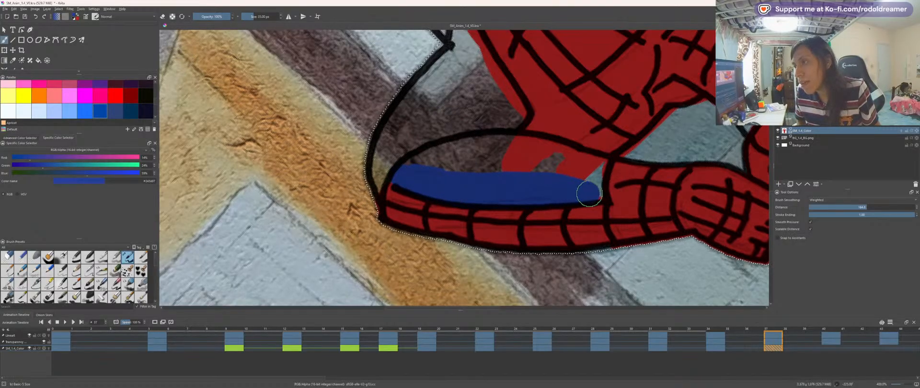
pyautogui.moveTo(596, 166)
pyautogui.mouseDown()
pyautogui.moveTo(527, 151)
pyautogui.moveTo(405, 155)
pyautogui.mouseUp()
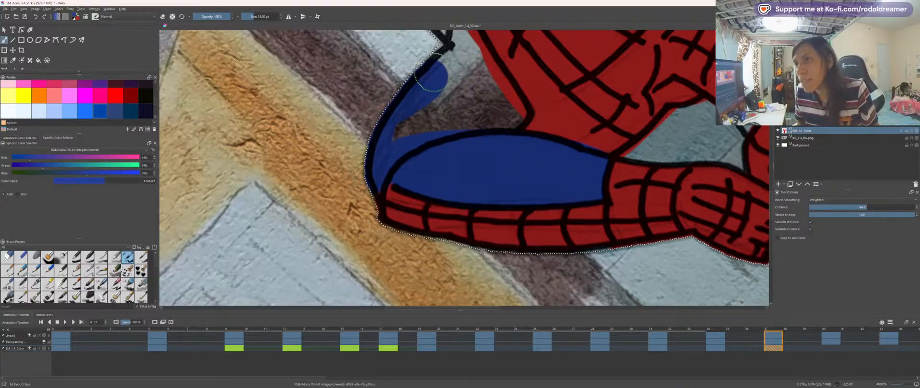
pyautogui.moveTo(461, 61); pyautogui.dragTo(499, 88)
pyautogui.moveTo(509, 111); pyautogui.dragTo(451, 119)
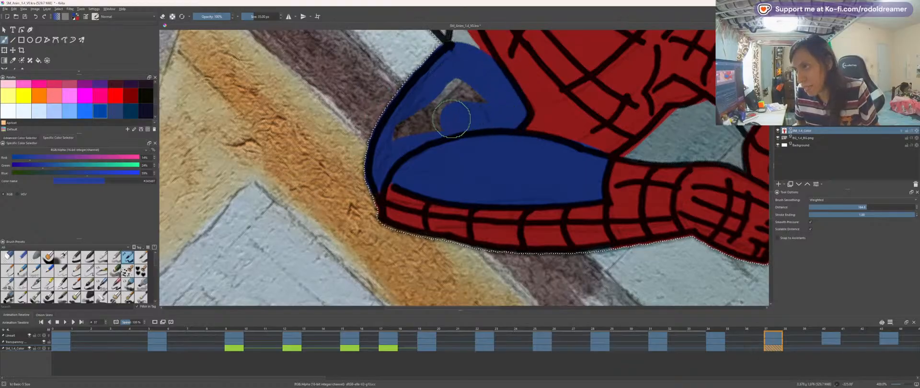
pyautogui.moveTo(504, 111); pyautogui.dragTo(582, 113)
# Step: Fill the picture-right side of the torso with blue, from the armpit to the red belt
pyautogui.press('4')
pyautogui.press('4')
pyautogui.press('4')
pyautogui.press('4')
pyautogui.press('4')
pyautogui.press('4')
pyautogui.press('4')
pyautogui.press('4')
pyautogui.press('4')
pyautogui.press('4')
pyautogui.press('4')
pyautogui.press('4')
pyautogui.press('4')
pyautogui.press('4')
pyautogui.press('4')
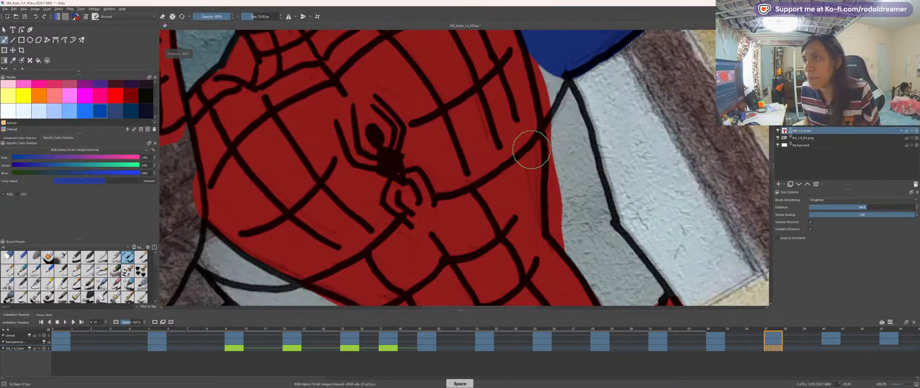
pyautogui.moveTo(459, 93); pyautogui.dragTo(498, 201)
pyautogui.moveTo(416, 137); pyautogui.dragTo(505, 166)
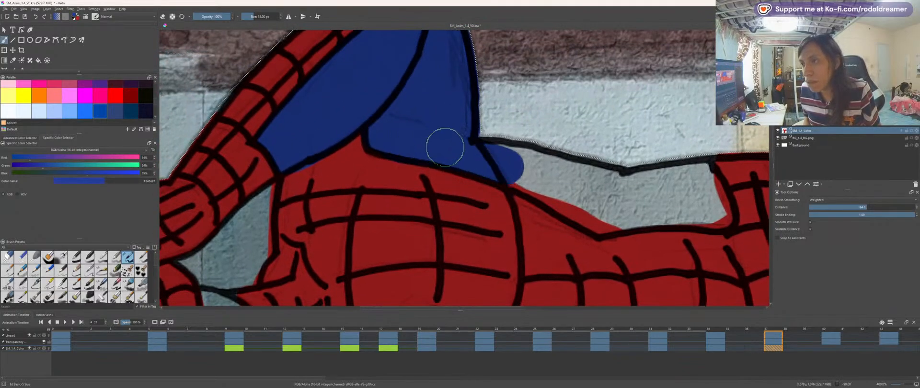
pyautogui.moveTo(445, 147)
pyautogui.mouseDown()
pyautogui.moveTo(515, 164)
pyautogui.moveTo(591, 199)
pyautogui.moveTo(602, 215)
pyautogui.moveTo(454, 153)
pyautogui.mouseUp()
pyautogui.moveTo(450, 184)
pyautogui.mouseDown()
pyautogui.moveTo(587, 181)
pyautogui.moveTo(570, 143)
pyautogui.moveTo(544, 130)
pyautogui.moveTo(484, 149)
pyautogui.moveTo(379, 123)
pyautogui.moveTo(474, 150)
pyautogui.moveTo(542, 147)
pyautogui.mouseUp()
# Step: Paint the inner forearm and upper arm of the picture-left arm blue, up to the edge of the red chest
pyautogui.scroll(-2, 472, 177)
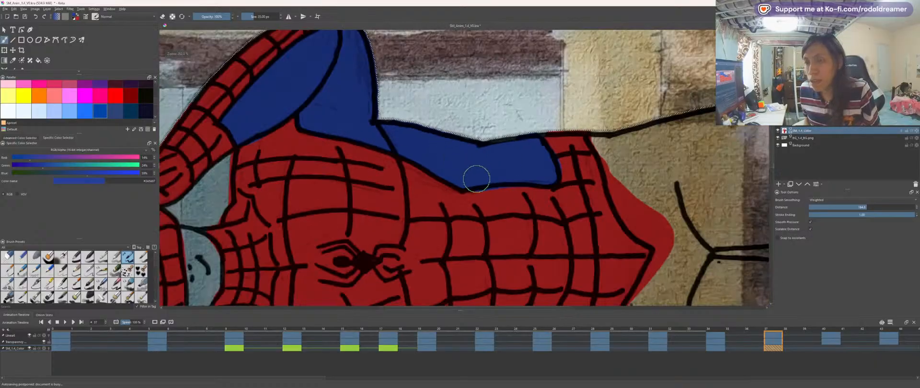
pyautogui.moveTo(462, 215); pyautogui.dragTo(577, 81)
pyautogui.scroll(1, 563, 184)
pyautogui.moveTo(497, 173); pyautogui.dragTo(511, 183)
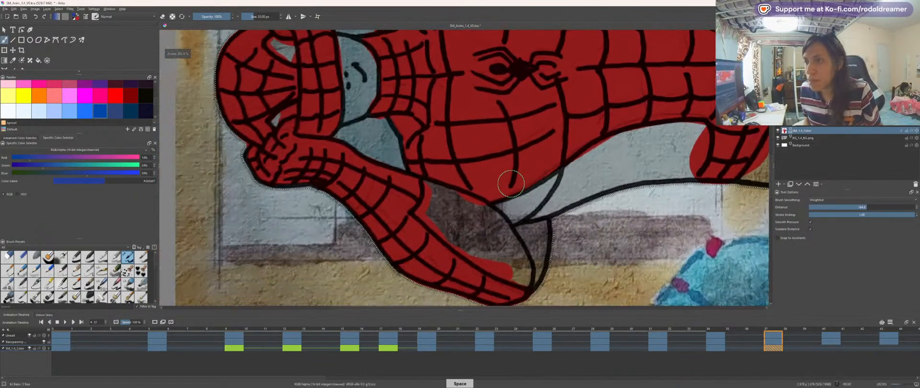
pyautogui.scroll(1, 452, 227)
pyautogui.moveTo(450, 229)
pyautogui.mouseDown()
pyautogui.moveTo(408, 192)
pyautogui.moveTo(358, 200)
pyautogui.moveTo(373, 154)
pyautogui.moveTo(383, 151)
pyautogui.moveTo(530, 267)
pyautogui.moveTo(536, 295)
pyautogui.mouseUp()
pyautogui.scroll(1, 408, 193)
pyautogui.moveTo(472, 241); pyautogui.dragTo(420, 155)
pyautogui.moveTo(347, 122)
pyautogui.mouseDown()
pyautogui.moveTo(338, 136)
pyautogui.moveTo(503, 236)
pyautogui.moveTo(546, 167)
pyautogui.moveTo(530, 140)
pyautogui.moveTo(467, 139)
pyautogui.moveTo(350, 107)
pyautogui.moveTo(374, 119)
pyautogui.moveTo(335, 99)
pyautogui.mouseUp()
pyautogui.scroll(3, 383, 163)
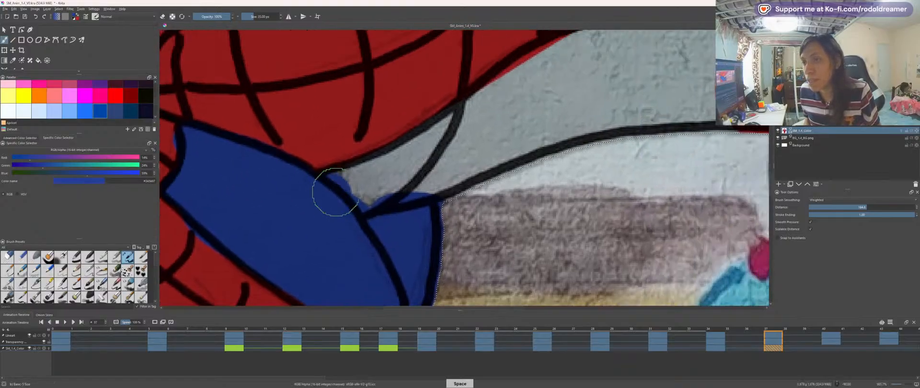
# Step: Fill the picture-left side of the torso with blue, from the armpit to the red belt
pyautogui.moveTo(339, 191)
pyautogui.mouseDown()
pyautogui.moveTo(454, 138)
pyautogui.moveTo(384, 203)
pyautogui.moveTo(532, 137)
pyautogui.mouseUp()
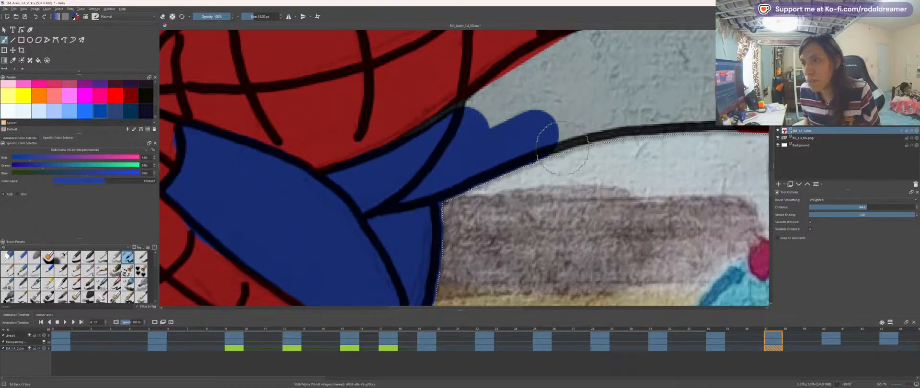
pyautogui.scroll(-1, 476, 145)
pyautogui.moveTo(476, 145)
pyautogui.mouseDown()
pyautogui.moveTo(392, 178)
pyautogui.moveTo(547, 153)
pyautogui.moveTo(561, 124)
pyautogui.moveTo(464, 168)
pyautogui.moveTo(530, 197)
pyautogui.moveTo(652, 285)
pyautogui.mouseUp()
pyautogui.scroll(1, 462, 168)
pyautogui.press('6')
pyautogui.press('6')
pyautogui.press('6')
pyautogui.press('5')
pyautogui.moveTo(401, 150)
pyautogui.mouseDown()
pyautogui.moveTo(460, 154)
pyautogui.moveTo(390, 139)
pyautogui.moveTo(538, 179)
pyautogui.moveTo(648, 241)
pyautogui.moveTo(678, 273)
pyautogui.moveTo(584, 209)
pyautogui.mouseUp()
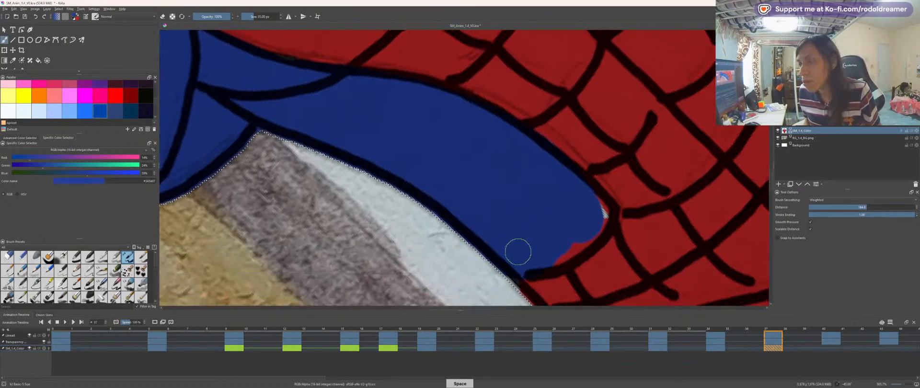
pyautogui.moveTo(558, 248)
pyautogui.mouseDown()
pyautogui.moveTo(587, 219)
pyautogui.moveTo(585, 209)
pyautogui.mouseUp()
# Step: Paint the picture-left leg blue with a larger brush, from the canvas edge up toward the hip
pyautogui.scroll(-3, 489, 180)
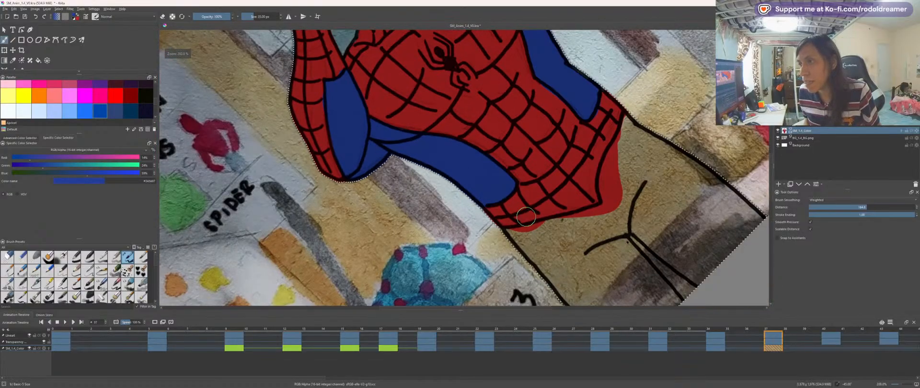
pyautogui.moveTo(491, 148)
pyautogui.mouseDown()
pyautogui.moveTo(425, 116)
pyautogui.moveTo(407, 45)
pyautogui.mouseUp()
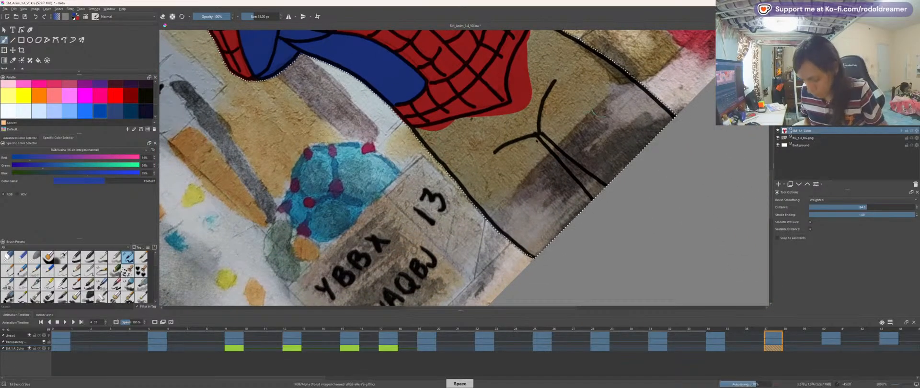
pyautogui.moveTo(448, 153)
pyautogui.mouseDown()
pyautogui.moveTo(493, 206)
pyautogui.moveTo(527, 221)
pyautogui.moveTo(561, 199)
pyautogui.moveTo(513, 150)
pyautogui.moveTo(538, 194)
pyautogui.moveTo(526, 203)
pyautogui.moveTo(524, 154)
pyautogui.moveTo(544, 195)
pyautogui.moveTo(530, 140)
pyautogui.moveTo(510, 175)
pyautogui.mouseUp()
pyautogui.press('space')
pyautogui.scroll(2, 511, 175)
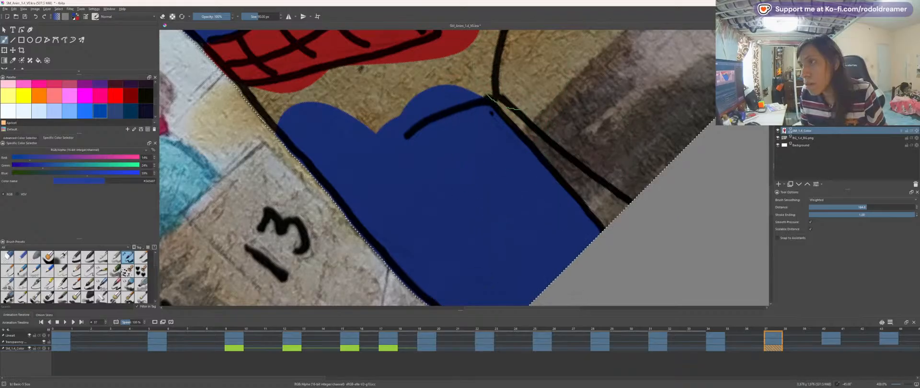
pyautogui.moveTo(524, 72); pyautogui.dragTo(626, 164)
pyautogui.hotkey('ctrl', 'z')
# Step: Fill the picture-left hip blue up to the belt line with a smaller brush, covering the excess red
pyautogui.press('space')
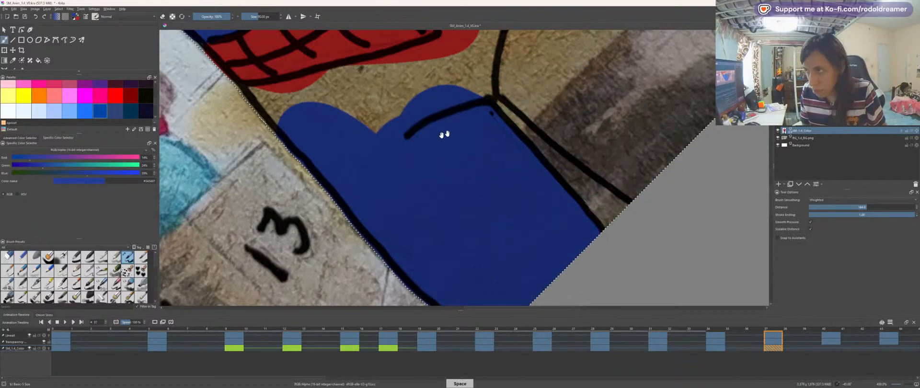
pyautogui.moveTo(443, 134); pyautogui.dragTo(444, 230)
pyautogui.moveTo(367, 218); pyautogui.dragTo(331, 225)
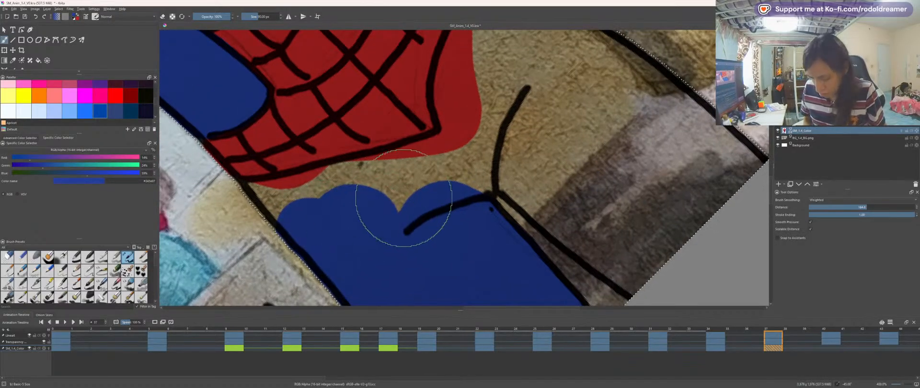
pyautogui.press('[')
pyautogui.press('[')
pyautogui.press('[')
pyautogui.press('[')
pyautogui.press('[')
pyautogui.press('[')
pyautogui.press('[')
pyautogui.press('[')
pyautogui.press('[')
pyautogui.press('[')
pyautogui.press('[')
pyautogui.press('[')
pyautogui.moveTo(291, 209)
pyautogui.mouseDown()
pyautogui.moveTo(269, 190)
pyautogui.moveTo(285, 214)
pyautogui.moveTo(259, 191)
pyautogui.moveTo(472, 154)
pyautogui.moveTo(468, 183)
pyautogui.moveTo(452, 192)
pyautogui.moveTo(399, 181)
pyautogui.mouseUp()
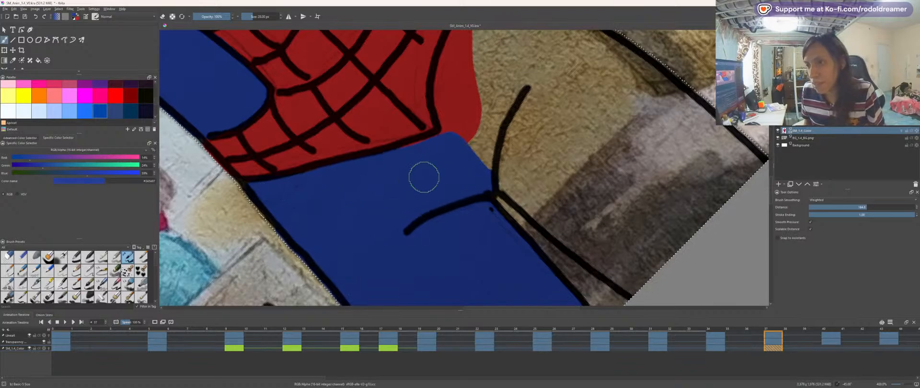
# Step: Paint the picture-right hip blue along the belt's lower edge, covering the red that spills over the line
pyautogui.hotkey('ctrl', '[')
pyautogui.hotkey('ctrl', '[')
pyautogui.hotkey('ctrl', '[')
pyautogui.hotkey('ctrl', '[')
pyautogui.hotkey('ctrl', '[')
pyautogui.hotkey('ctrl', '[')
pyautogui.hotkey('ctrl', '[')
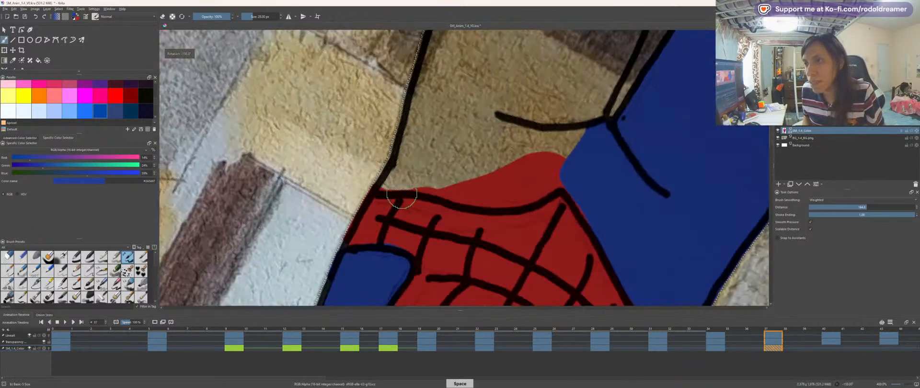
pyautogui.moveTo(403, 181); pyautogui.dragTo(450, 187)
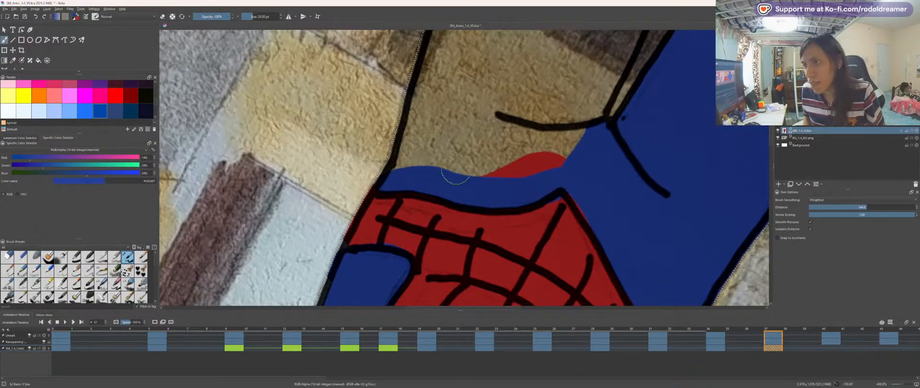
pyautogui.moveTo(515, 160)
pyautogui.mouseDown()
pyautogui.moveTo(578, 151)
pyautogui.moveTo(498, 148)
pyautogui.moveTo(542, 115)
pyautogui.mouseUp()
pyautogui.hotkey('ctrl', '[')
pyautogui.moveTo(458, 166)
pyautogui.mouseDown()
pyautogui.moveTo(446, 170)
pyautogui.moveTo(551, 163)
pyautogui.moveTo(395, 158)
pyautogui.mouseUp()
# Step: Fill the picture-right leg with blue, from the outer outline and canvas edge to the crotch
pyautogui.press('-')
pyautogui.moveTo(458, 195); pyautogui.dragTo(413, 170)
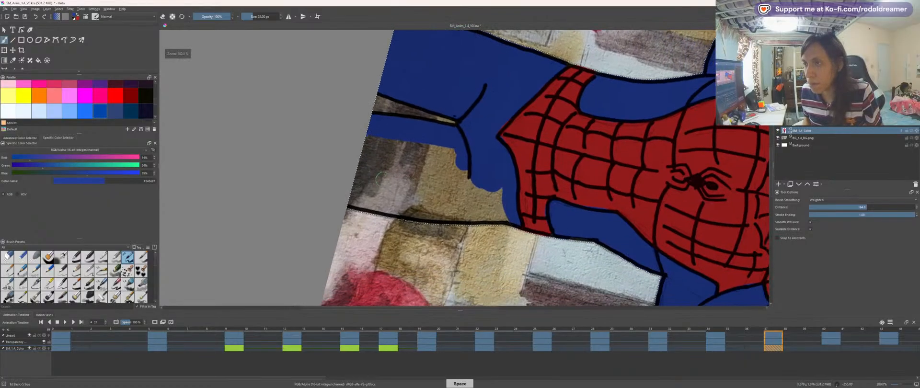
pyautogui.scroll(2, 383, 172)
pyautogui.moveTo(347, 187); pyautogui.dragTo(366, 153)
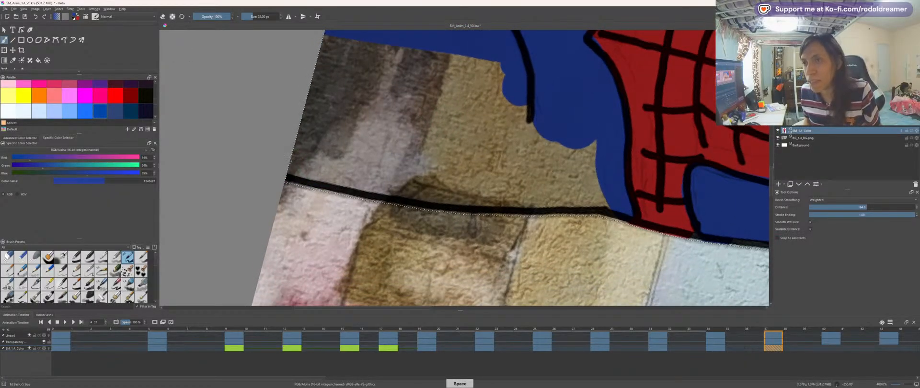
pyautogui.moveTo(416, 187); pyautogui.dragTo(570, 192)
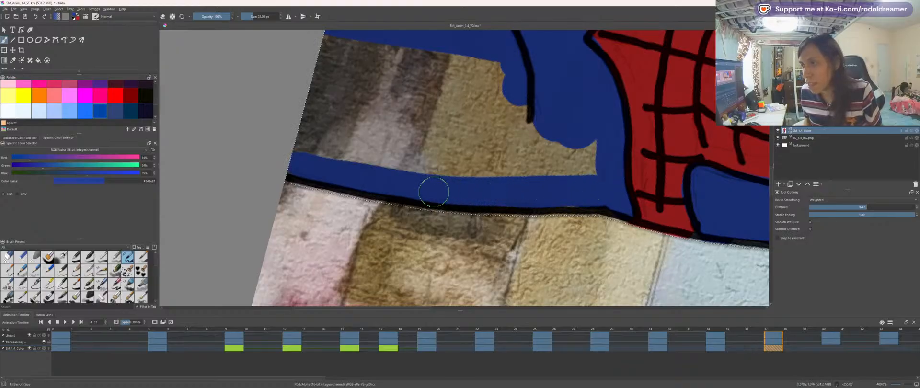
pyautogui.press('-')
pyautogui.moveTo(367, 150)
pyautogui.mouseDown()
pyautogui.moveTo(350, 158)
pyautogui.moveTo(339, 91)
pyautogui.moveTo(468, 120)
pyautogui.moveTo(528, 150)
pyautogui.moveTo(394, 160)
pyautogui.moveTo(492, 162)
pyautogui.moveTo(340, 120)
pyautogui.mouseUp()
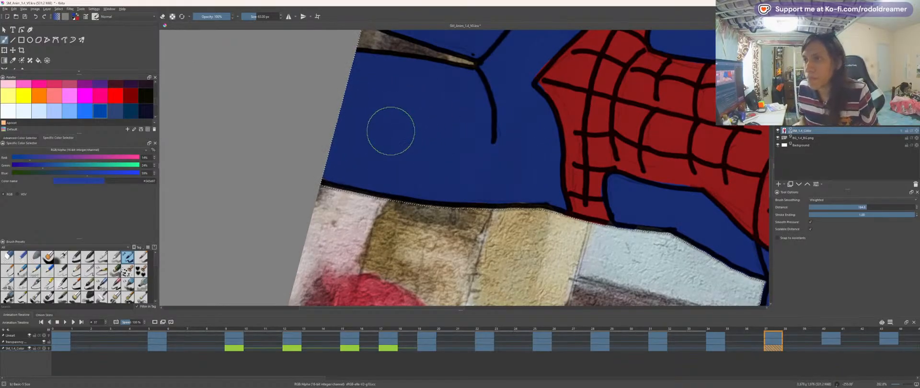
# Step: Reset the canvas view, go to frame 40 and make a selection confined to the figure's outline
pyautogui.press('5')
pyautogui.press('1')
pyautogui.moveTo(332, 218); pyautogui.dragTo(324, 232)
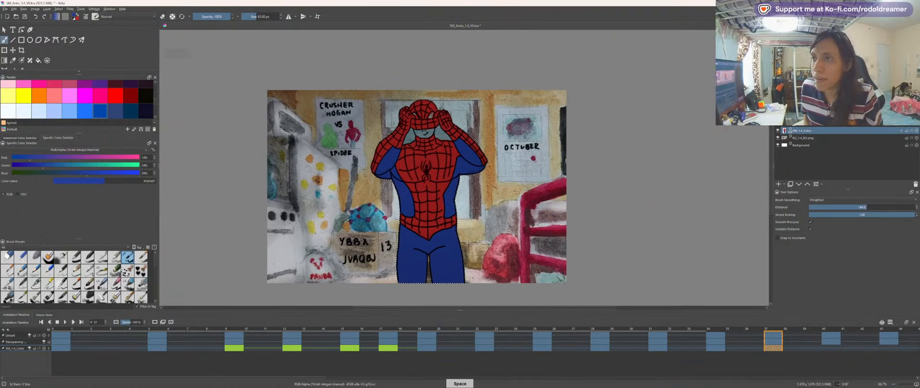
pyautogui.press('Right')
pyautogui.press('Right')
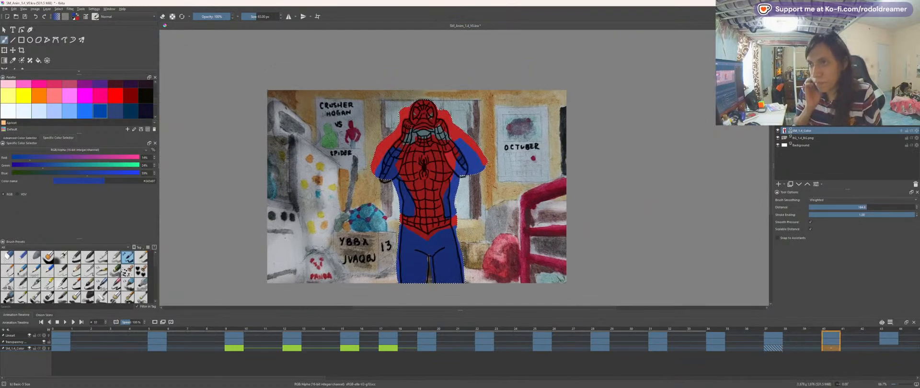
pyautogui.press('w')
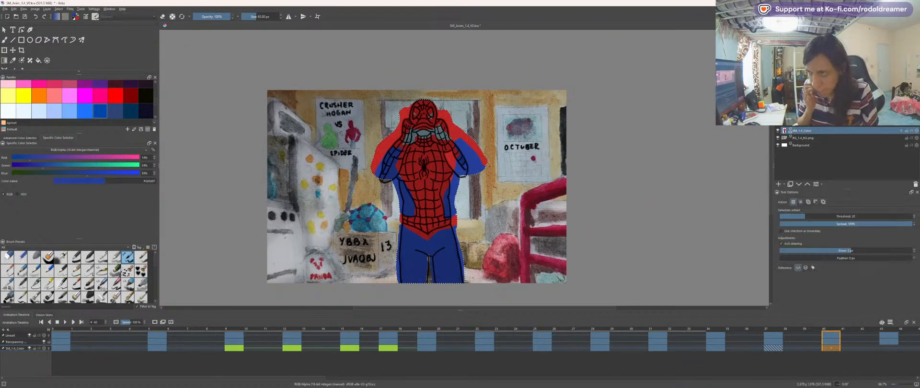
pyautogui.click(339, 193)
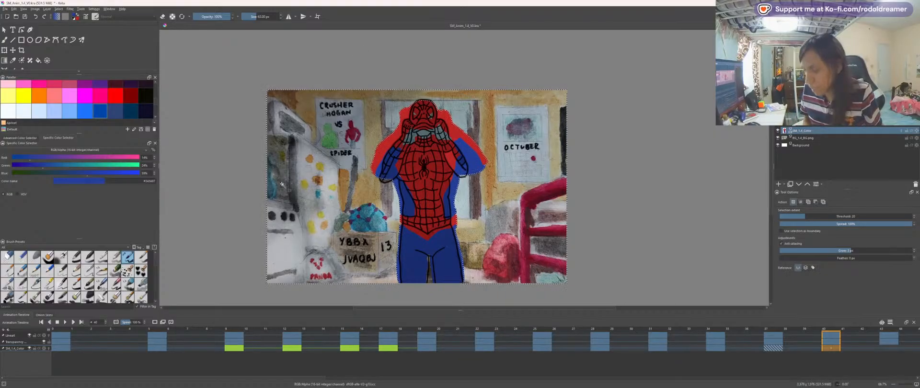
pyautogui.press('pageup')
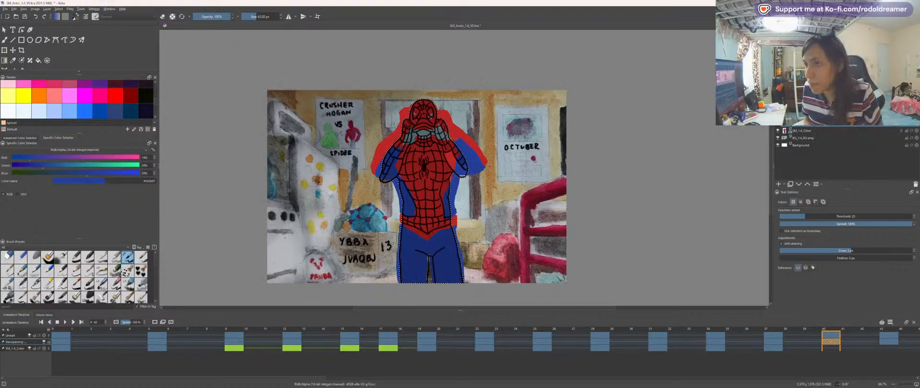
pyautogui.press('+')
pyautogui.press('+')
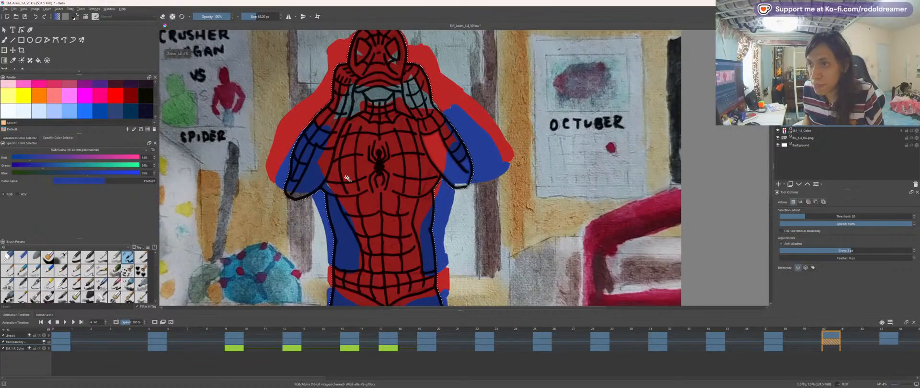
pyautogui.press('b')
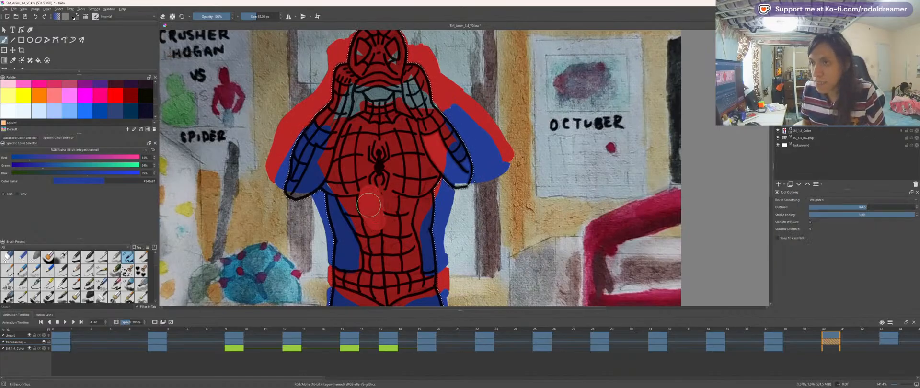
pyautogui.hotkey('ctrl', 'z')
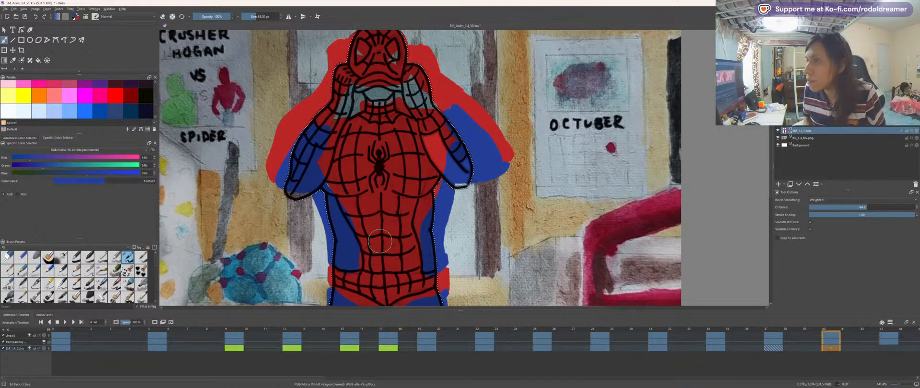
pyautogui.moveTo(379, 234); pyautogui.dragTo(376, 203)
pyautogui.hotkey('ctrl', 'z')
pyautogui.hotkey('ctrl', 'z')
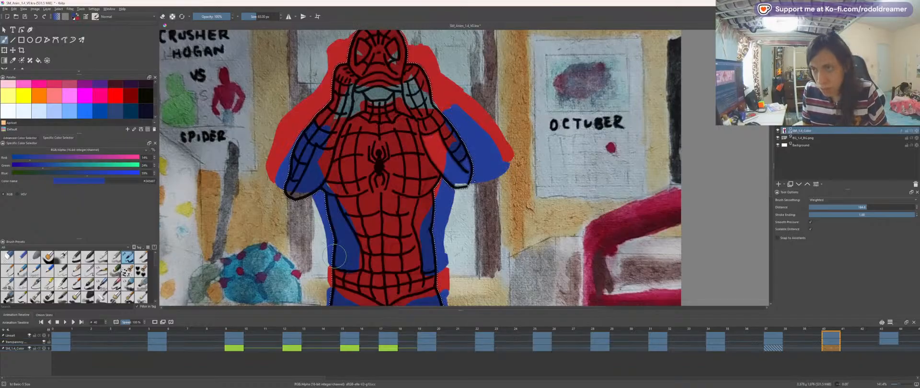
# Step: Paint the torso's side panels, the hips and the crotch of the suit blue on frame 40
pyautogui.moveTo(351, 254); pyautogui.dragTo(347, 265)
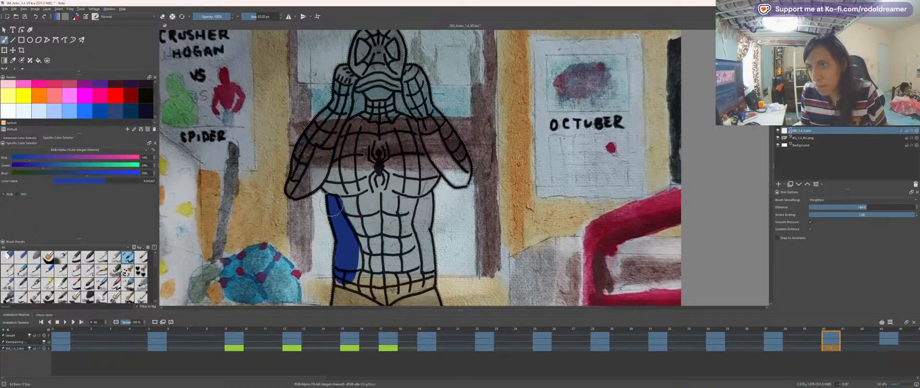
pyautogui.moveTo(334, 208)
pyautogui.mouseDown()
pyautogui.moveTo(358, 256)
pyautogui.moveTo(350, 271)
pyautogui.moveTo(358, 181)
pyautogui.mouseUp()
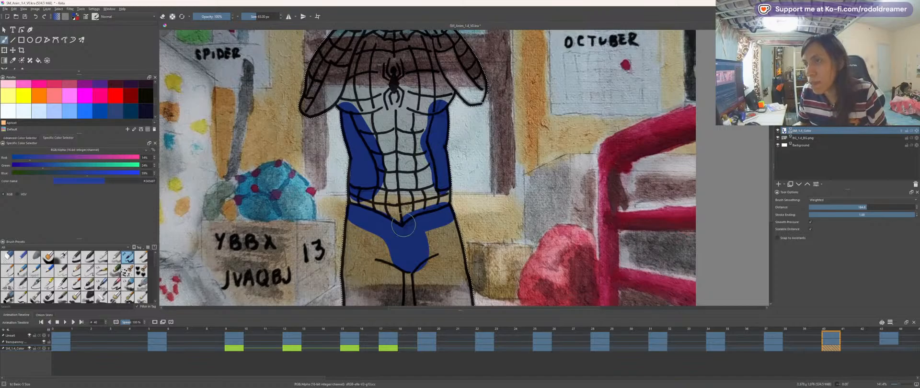
pyautogui.moveTo(403, 225); pyautogui.dragTo(401, 214)
pyautogui.moveTo(391, 123)
pyautogui.mouseDown()
pyautogui.moveTo(388, 168)
pyautogui.moveTo(375, 133)
pyautogui.mouseUp()
# Step: Fill the picture-left leg with blue from the hip down to the canvas edge
pyautogui.moveTo(355, 224)
pyautogui.mouseDown()
pyautogui.moveTo(402, 144)
pyautogui.moveTo(428, 171)
pyautogui.mouseUp()
pyautogui.press('4')
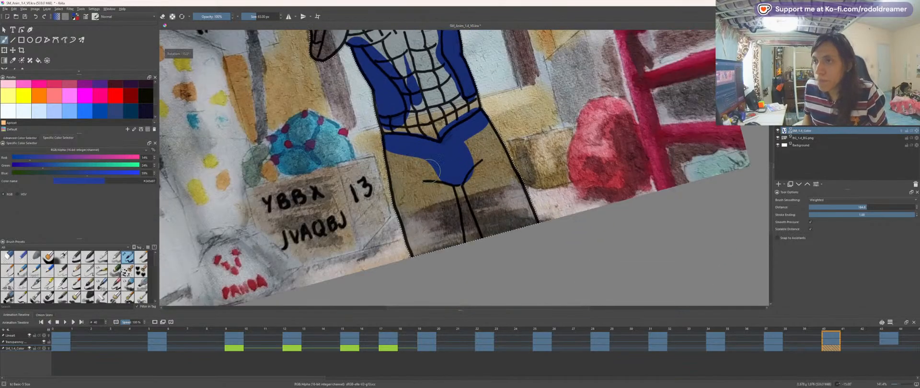
pyautogui.press('4')
pyautogui.press('4')
pyautogui.press('4')
pyautogui.press('4')
pyautogui.moveTo(468, 219); pyautogui.dragTo(426, 179)
pyautogui.scroll(2, 425, 178)
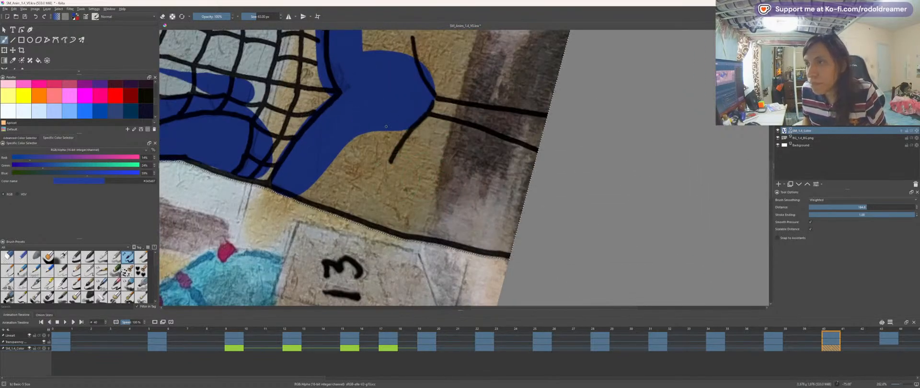
pyautogui.moveTo(401, 127)
pyautogui.mouseDown()
pyautogui.moveTo(527, 168)
pyautogui.moveTo(379, 158)
pyautogui.mouseUp()
pyautogui.moveTo(294, 174)
pyautogui.mouseDown()
pyautogui.moveTo(406, 214)
pyautogui.moveTo(522, 231)
pyautogui.moveTo(438, 214)
pyautogui.moveTo(510, 227)
pyautogui.moveTo(450, 194)
pyautogui.moveTo(328, 162)
pyautogui.moveTo(356, 142)
pyautogui.moveTo(339, 215)
pyautogui.mouseUp()
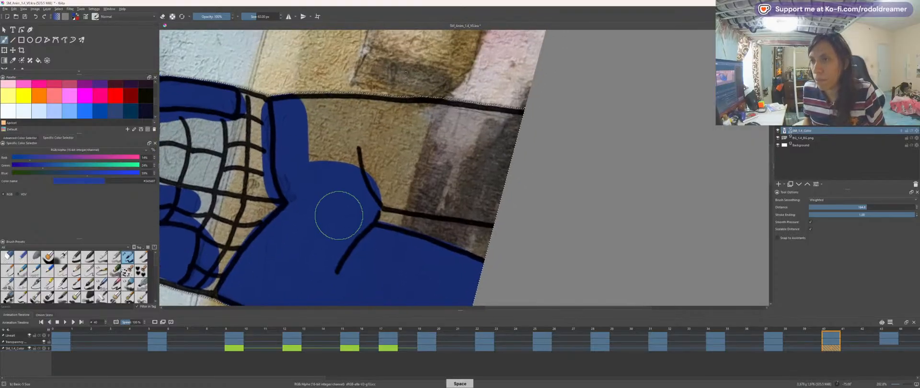
# Step: Fill the picture-right leg with blue between the crotch, outer outline and canvas edge
pyautogui.moveTo(306, 177); pyautogui.dragTo(473, 200)
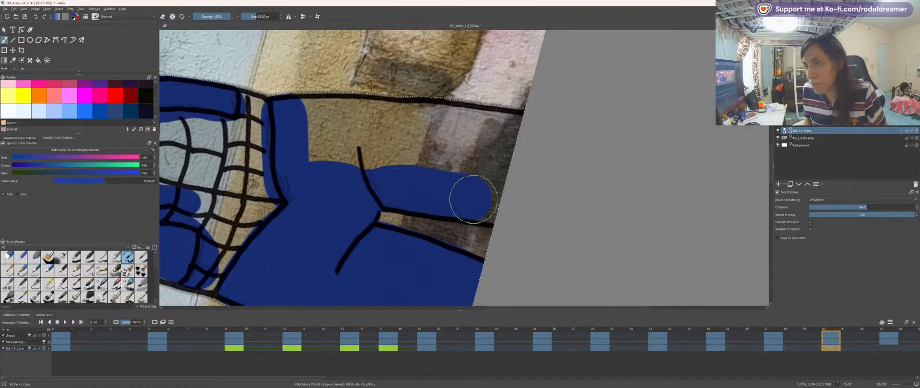
pyautogui.moveTo(334, 166); pyautogui.dragTo(487, 154)
pyautogui.moveTo(294, 133)
pyautogui.mouseDown()
pyautogui.moveTo(528, 152)
pyautogui.moveTo(270, 115)
pyautogui.moveTo(506, 153)
pyautogui.mouseUp()
pyautogui.moveTo(283, 118); pyautogui.dragTo(503, 137)
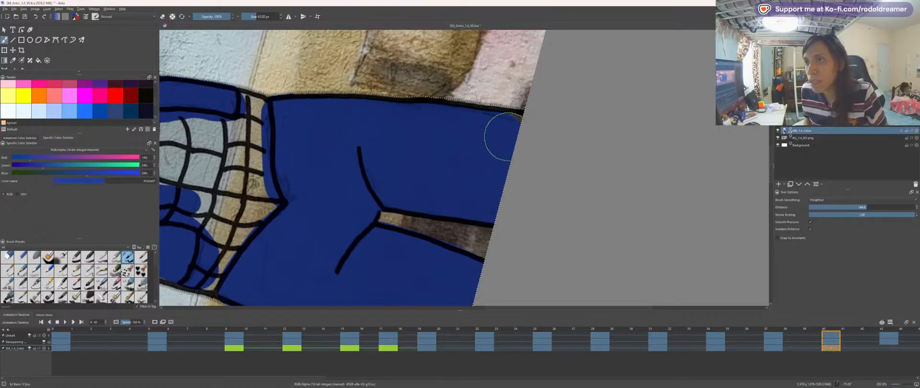
# Step: Paint blue across both outer ends of the belt band, joining the side panels to the hips
pyautogui.press('-')
pyautogui.press('-')
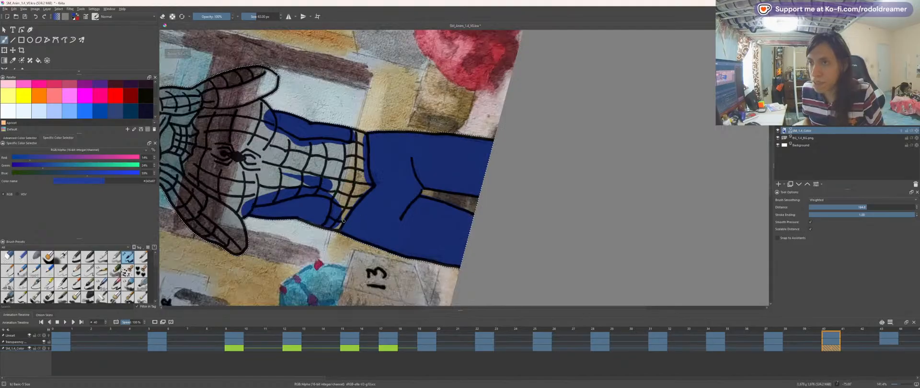
pyautogui.moveTo(343, 221); pyautogui.dragTo(363, 184)
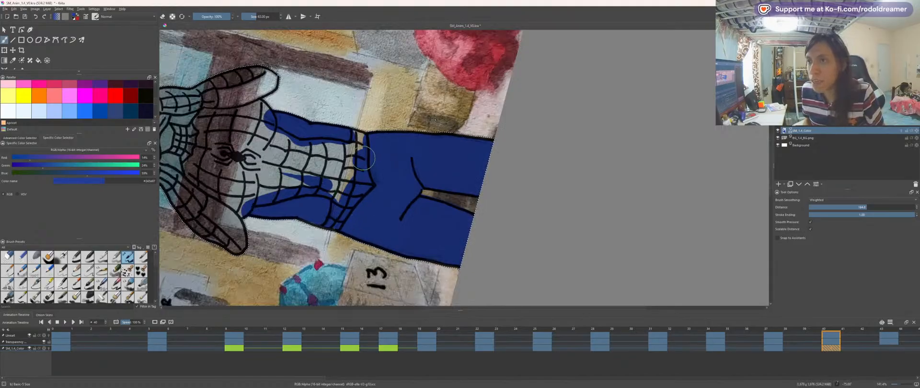
pyautogui.moveTo(292, 196); pyautogui.dragTo(431, 206)
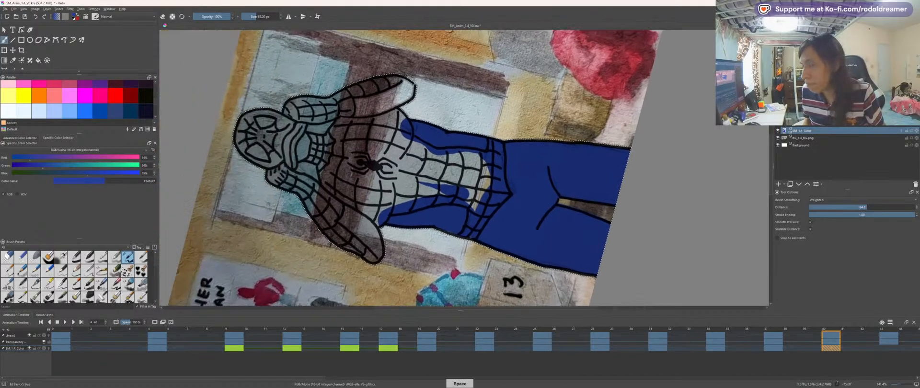
# Step: Fill the plain inner panel of the picture-left forearm with blue down to the elbow
pyautogui.press('+')
pyautogui.moveTo(294, 235); pyautogui.dragTo(430, 181)
pyautogui.press('+')
pyautogui.click(427, 206)
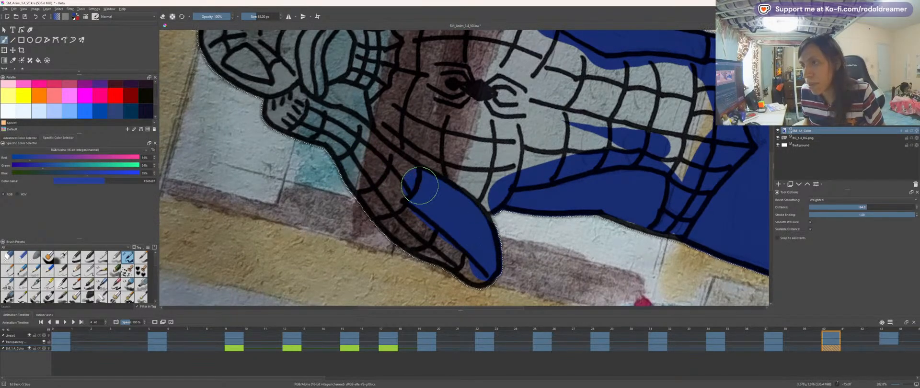
# Step: Fill the plain inner panel of the picture-right forearm with blue, from the glove cuff to the elbow tip
pyautogui.press('-')
pyautogui.press('-')
pyautogui.moveTo(367, 154); pyautogui.dragTo(384, 206)
pyautogui.press('+')
pyautogui.press('+')
pyautogui.moveTo(463, 164); pyautogui.dragTo(413, 258)
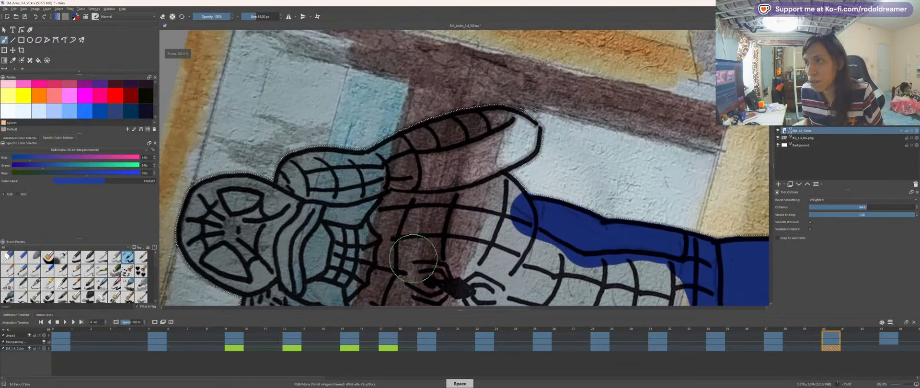
pyautogui.press('+')
pyautogui.click(414, 201)
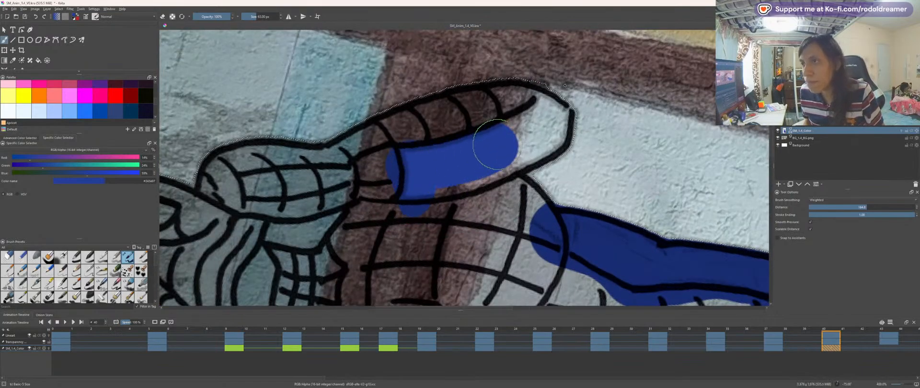
pyautogui.moveTo(496, 143)
pyautogui.mouseDown()
pyautogui.moveTo(532, 111)
pyautogui.moveTo(546, 128)
pyautogui.moveTo(534, 143)
pyautogui.mouseUp()
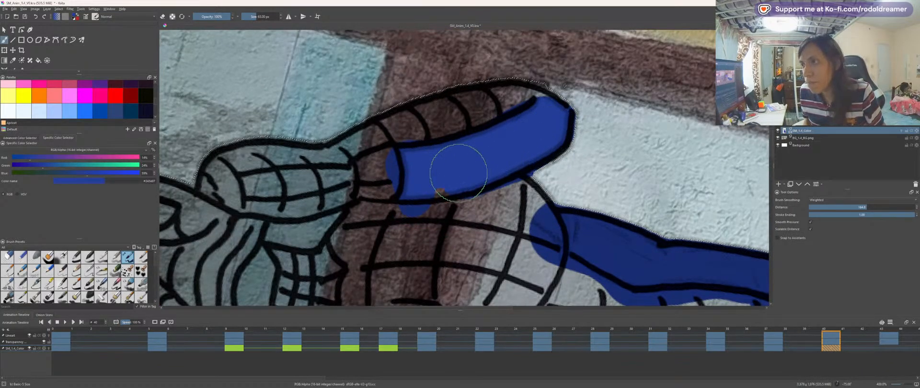
pyautogui.press('+')
pyautogui.moveTo(561, 86); pyautogui.dragTo(433, 176)
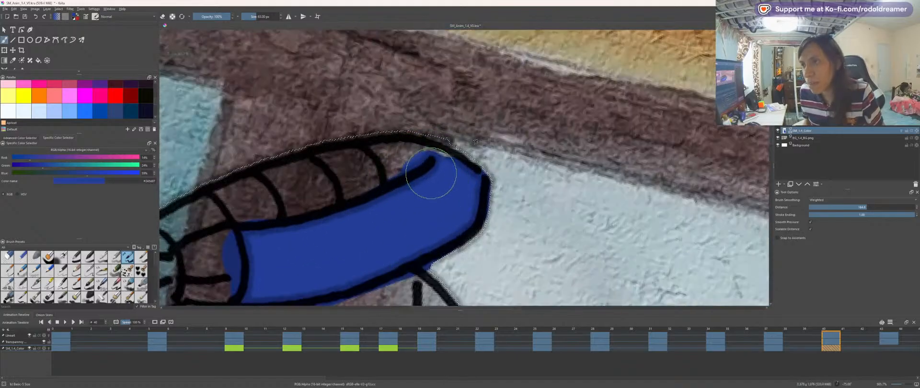
# Step: Swap to red and fill the webbed outer part of the picture-left forearm from elbow to wrist
pyautogui.press('-')
pyautogui.press('-')
pyautogui.press('-')
pyautogui.press('-')
pyautogui.press('-')
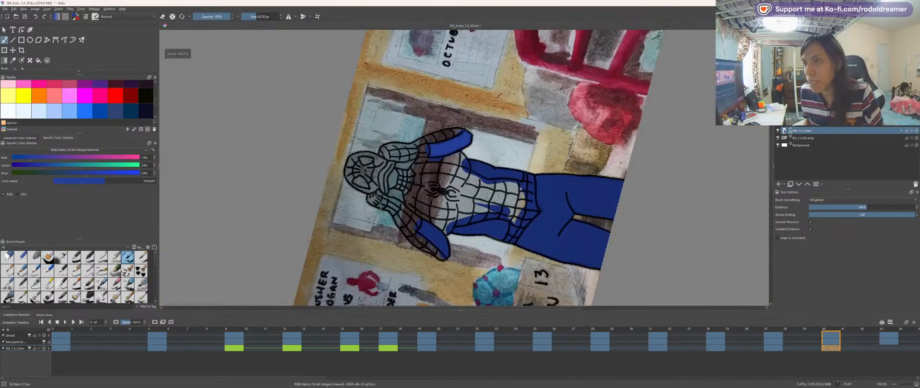
pyautogui.press('+')
pyautogui.press('+')
pyautogui.press('+')
pyautogui.press('+')
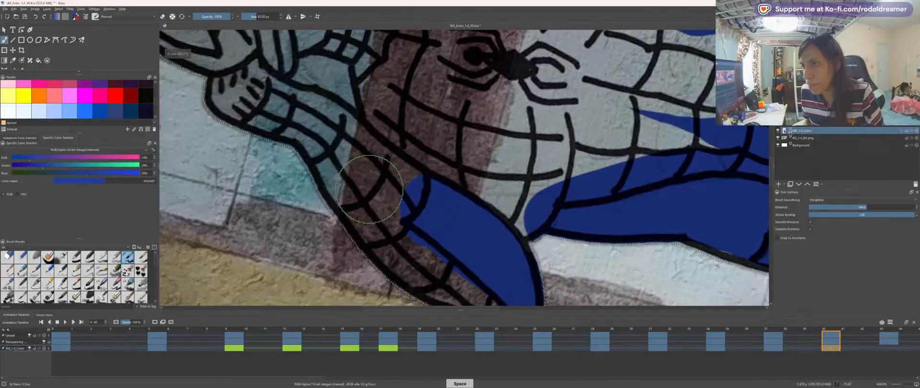
pyautogui.moveTo(379, 168); pyautogui.dragTo(489, 147)
pyautogui.press('x')
pyautogui.moveTo(490, 212); pyautogui.dragTo(419, 144)
pyautogui.press('+')
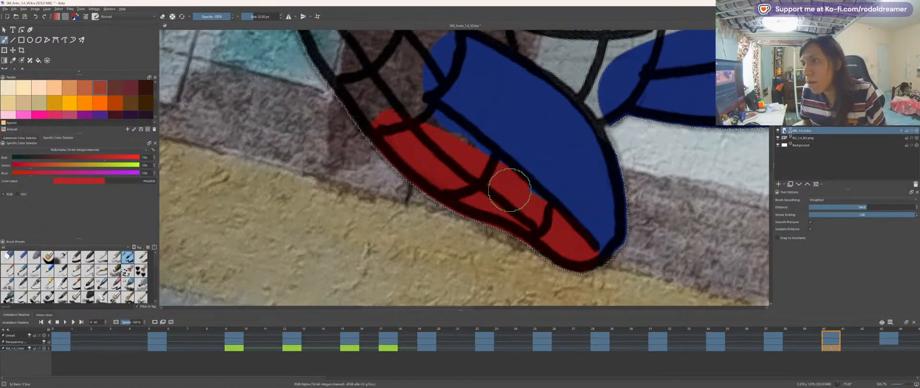
pyautogui.moveTo(381, 118); pyautogui.dragTo(539, 246)
pyautogui.press('4')
pyautogui.moveTo(464, 137); pyautogui.dragTo(559, 216)
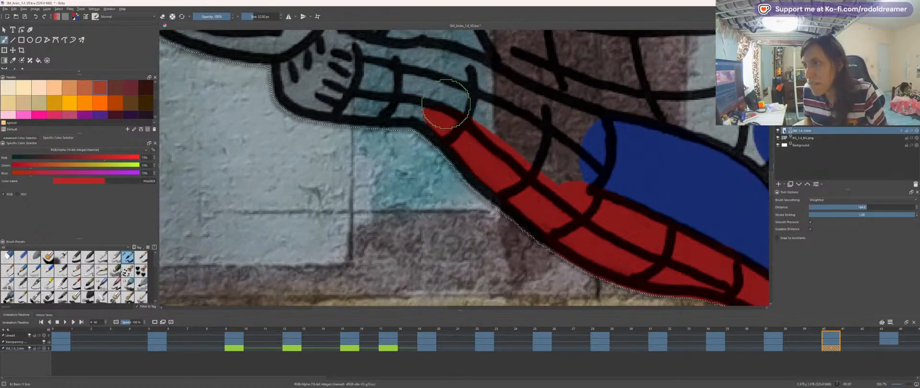
# Step: Fill the picture-left glove's wrist and fingers red and erase the excess along the arm's inner outline
pyautogui.moveTo(445, 103)
pyautogui.mouseDown()
pyautogui.moveTo(491, 125)
pyautogui.moveTo(559, 187)
pyautogui.moveTo(577, 179)
pyautogui.moveTo(581, 155)
pyautogui.moveTo(560, 121)
pyautogui.moveTo(578, 127)
pyautogui.moveTo(547, 100)
pyautogui.moveTo(579, 131)
pyautogui.mouseUp()
pyautogui.moveTo(372, 85)
pyautogui.mouseDown()
pyautogui.moveTo(498, 143)
pyautogui.moveTo(402, 96)
pyautogui.moveTo(421, 86)
pyautogui.moveTo(527, 116)
pyautogui.moveTo(518, 99)
pyautogui.moveTo(479, 96)
pyautogui.mouseUp()
pyautogui.press('space')
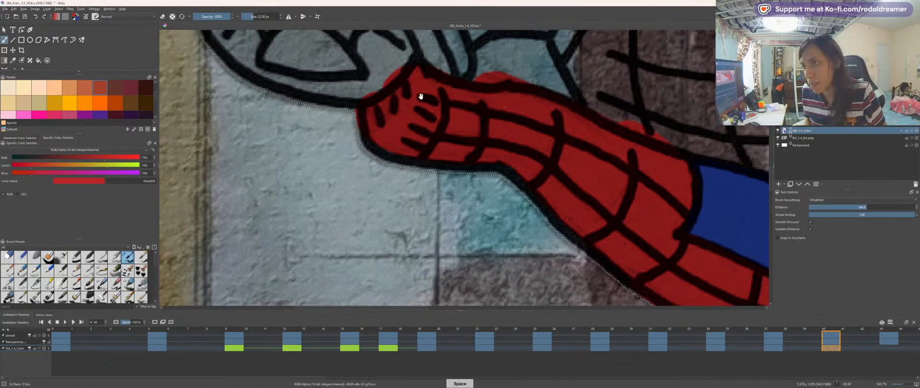
pyautogui.press('e')
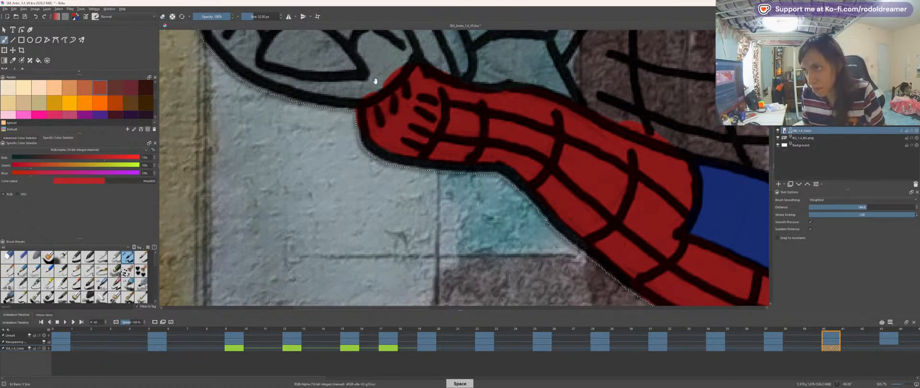
# Step: Fill the mask red around both eyes and down to the chin folds, and fill the picture-right glove red
pyautogui.moveTo(375, 81); pyautogui.dragTo(517, 181)
pyautogui.moveTo(377, 136)
pyautogui.mouseDown()
pyautogui.moveTo(438, 206)
pyautogui.moveTo(499, 225)
pyautogui.moveTo(576, 214)
pyautogui.moveTo(564, 222)
pyautogui.moveTo(532, 142)
pyautogui.moveTo(480, 105)
pyautogui.moveTo(554, 184)
pyautogui.moveTo(447, 105)
pyautogui.moveTo(423, 182)
pyautogui.moveTo(465, 127)
pyautogui.moveTo(423, 123)
pyautogui.moveTo(369, 191)
pyautogui.moveTo(382, 170)
pyautogui.moveTo(381, 189)
pyautogui.moveTo(379, 107)
pyautogui.moveTo(397, 100)
pyautogui.moveTo(439, 169)
pyautogui.mouseUp()
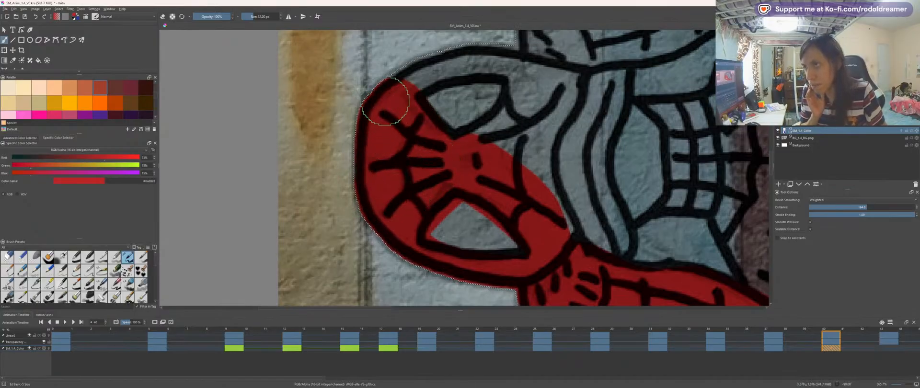
pyautogui.moveTo(406, 83)
pyautogui.mouseDown()
pyautogui.moveTo(479, 64)
pyautogui.moveTo(552, 96)
pyautogui.mouseUp()
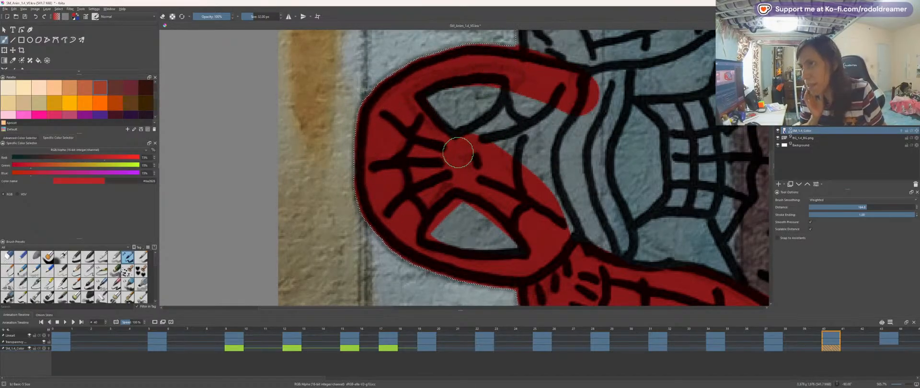
pyautogui.moveTo(458, 152)
pyautogui.mouseDown()
pyautogui.moveTo(527, 87)
pyautogui.moveTo(521, 128)
pyautogui.moveTo(535, 133)
pyautogui.moveTo(558, 218)
pyautogui.moveTo(598, 257)
pyautogui.moveTo(615, 245)
pyautogui.moveTo(590, 154)
pyautogui.moveTo(607, 82)
pyautogui.moveTo(554, 190)
pyautogui.moveTo(548, 164)
pyautogui.moveTo(572, 206)
pyautogui.moveTo(542, 231)
pyautogui.mouseUp()
pyautogui.moveTo(537, 156)
pyautogui.mouseDown()
pyautogui.moveTo(541, 133)
pyautogui.moveTo(546, 181)
pyautogui.moveTo(559, 188)
pyautogui.moveTo(544, 126)
pyautogui.moveTo(585, 153)
pyautogui.moveTo(576, 135)
pyautogui.moveTo(586, 181)
pyautogui.moveTo(587, 164)
pyautogui.moveTo(657, 162)
pyautogui.moveTo(727, 116)
pyautogui.moveTo(709, 89)
pyautogui.moveTo(555, 127)
pyautogui.moveTo(693, 105)
pyautogui.mouseUp()
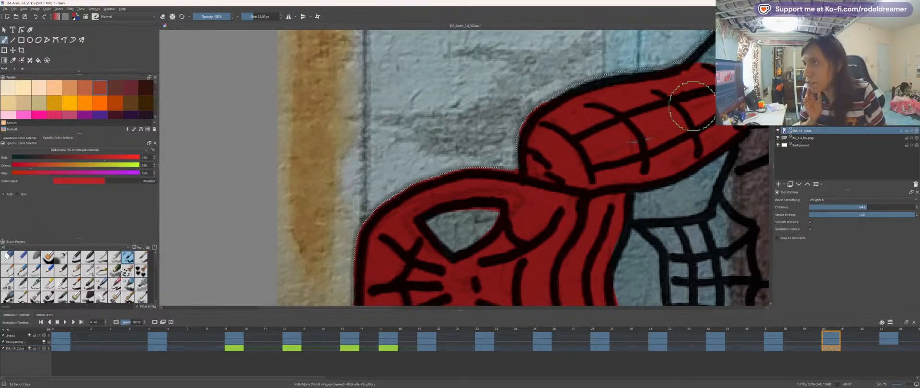
# Step: Fill the webbed neck red and paint red along the picture-left side of the chest beside the forearm
pyautogui.moveTo(660, 227)
pyautogui.mouseDown()
pyautogui.moveTo(548, 134)
pyautogui.moveTo(591, 134)
pyautogui.moveTo(540, 133)
pyautogui.moveTo(562, 173)
pyautogui.moveTo(546, 204)
pyautogui.moveTo(594, 203)
pyautogui.moveTo(625, 245)
pyautogui.moveTo(583, 158)
pyautogui.moveTo(596, 143)
pyautogui.moveTo(633, 148)
pyautogui.moveTo(627, 255)
pyautogui.moveTo(461, 88)
pyautogui.moveTo(493, 152)
pyautogui.mouseUp()
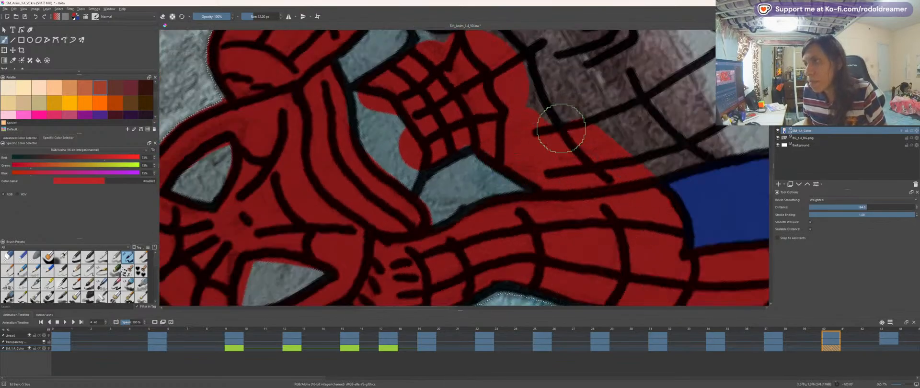
pyautogui.moveTo(530, 99); pyautogui.dragTo(520, 139)
pyautogui.press('4')
pyautogui.press('4')
pyautogui.press('4')
pyautogui.press('4')
pyautogui.press('4')
pyautogui.press('4')
pyautogui.press('4')
pyautogui.press('4')
pyautogui.press('4')
pyautogui.moveTo(391, 60)
pyautogui.mouseDown()
pyautogui.moveTo(449, 171)
pyautogui.moveTo(632, 259)
pyautogui.mouseUp()
pyautogui.moveTo(453, 242); pyautogui.dragTo(460, 202)
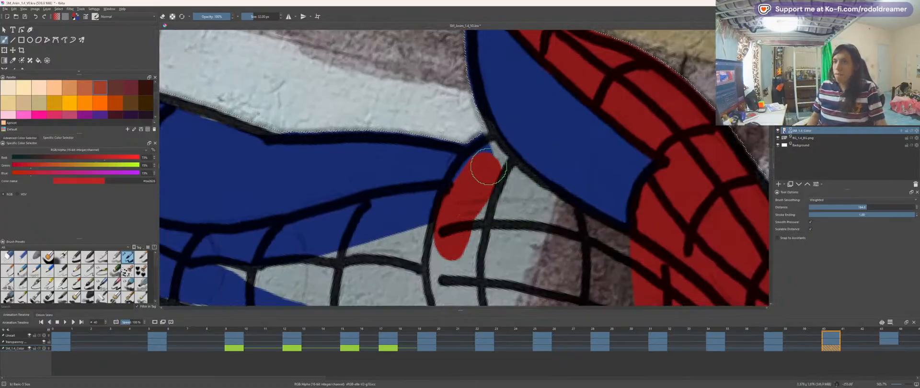
pyautogui.moveTo(485, 152)
pyautogui.mouseDown()
pyautogui.moveTo(539, 208)
pyautogui.moveTo(631, 261)
pyautogui.mouseUp()
# Step: Paint red along the picture-right side of the chest beside the blue forearm, up to the collar
pyautogui.press('-')
pyautogui.press('4')
pyautogui.press('4')
pyautogui.press('4')
pyautogui.press('4')
pyautogui.press('4')
pyautogui.press('4')
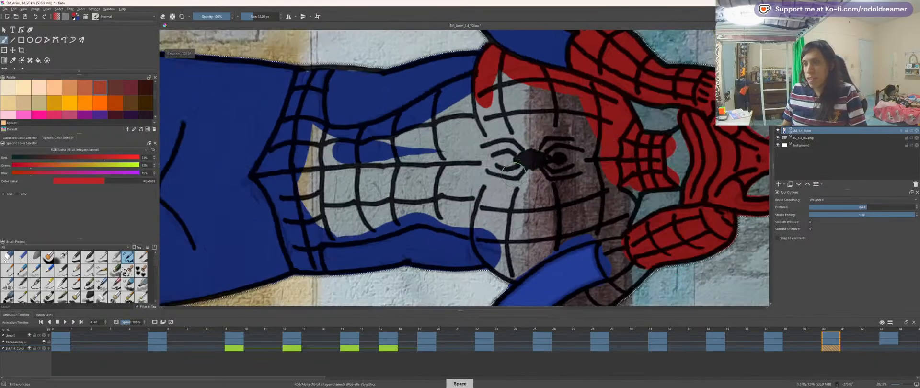
pyautogui.press('-')
pyautogui.moveTo(483, 149); pyautogui.dragTo(554, 175)
pyautogui.press('4')
pyautogui.press('4')
pyautogui.press('4')
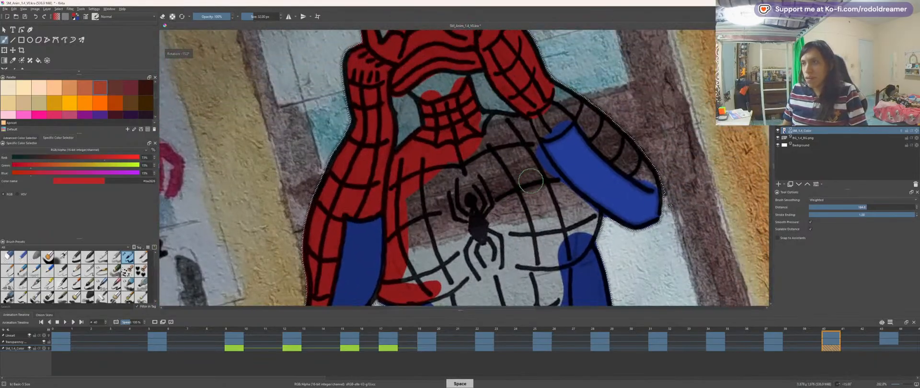
pyautogui.press('+')
pyautogui.press('+')
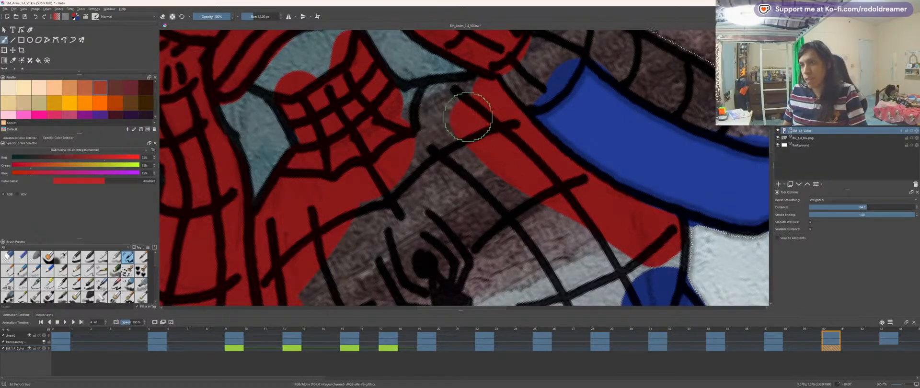
pyautogui.press('4')
pyautogui.press('4')
pyautogui.press('4')
pyautogui.press('4')
pyautogui.press('4')
pyautogui.press('4')
pyautogui.press('4')
pyautogui.press('4')
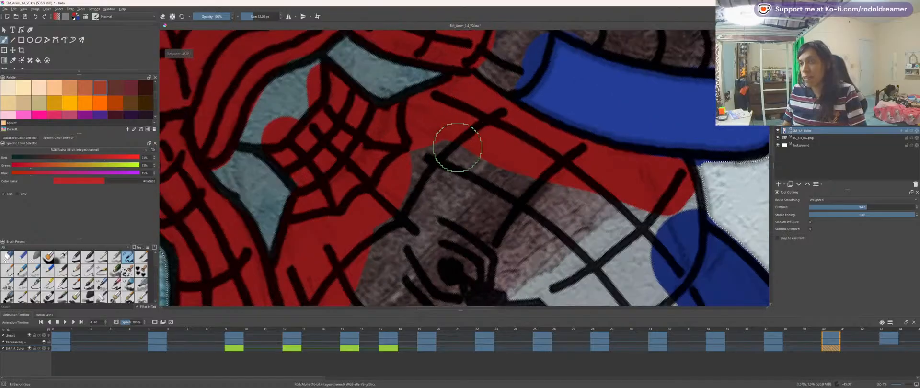
# Step: Fill the picture-right glove's cuff and the webbed outer strip of that forearm with red, covering the stray blue
pyautogui.press('+')
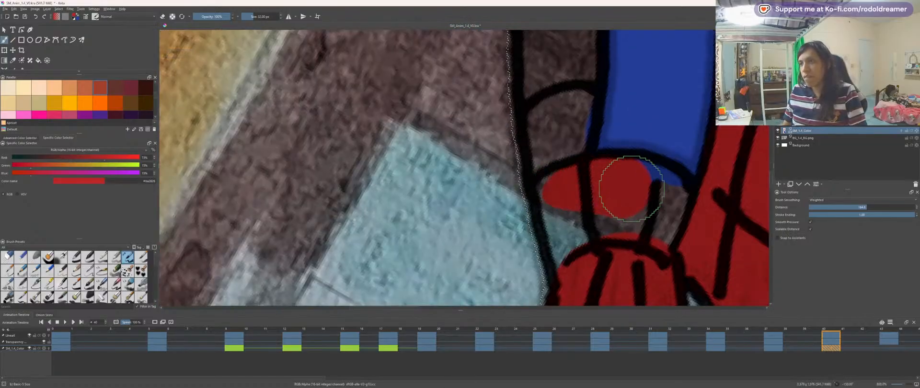
pyautogui.moveTo(613, 212)
pyautogui.mouseDown()
pyautogui.moveTo(581, 257)
pyautogui.moveTo(572, 196)
pyautogui.moveTo(578, 263)
pyautogui.mouseUp()
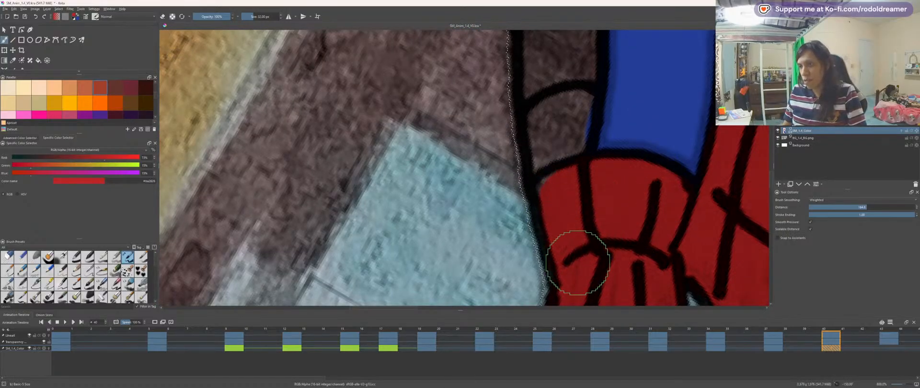
pyautogui.press('6')
pyautogui.press('6')
pyautogui.press('6')
pyautogui.press('6')
pyautogui.press('6')
pyautogui.press('6')
pyautogui.press('6')
pyautogui.press('6')
pyautogui.press('6')
pyautogui.press('6')
pyautogui.press('6')
pyautogui.moveTo(433, 297); pyautogui.dragTo(475, 149)
pyautogui.press('4')
pyautogui.press('4')
pyautogui.press('4')
pyautogui.press('4')
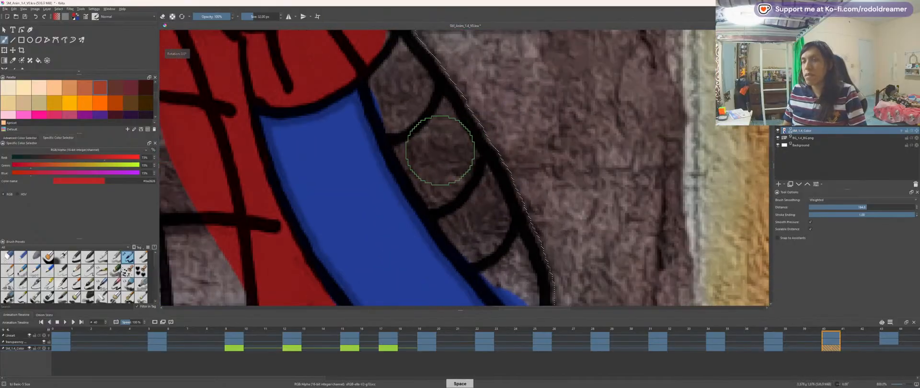
pyautogui.moveTo(468, 176); pyautogui.dragTo(465, 149)
pyautogui.moveTo(346, 126)
pyautogui.mouseDown()
pyautogui.moveTo(309, 102)
pyautogui.moveTo(512, 154)
pyautogui.mouseUp()
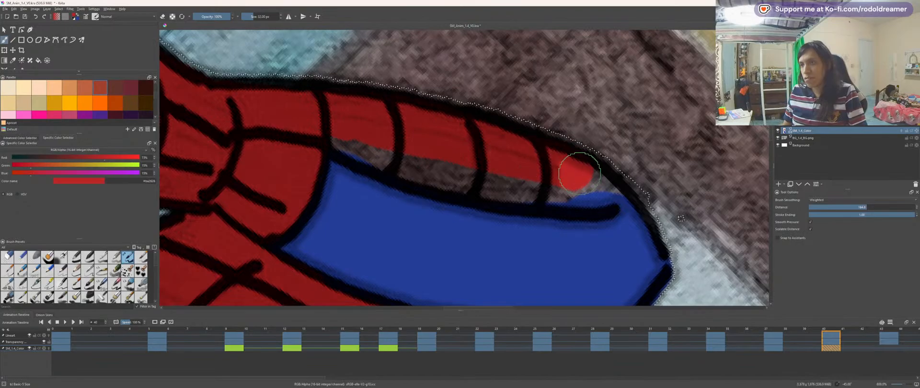
pyautogui.moveTo(575, 192)
pyautogui.mouseDown()
pyautogui.moveTo(333, 132)
pyautogui.moveTo(308, 117)
pyautogui.mouseUp()
pyautogui.press('-')
pyautogui.moveTo(373, 241); pyautogui.dragTo(473, 77)
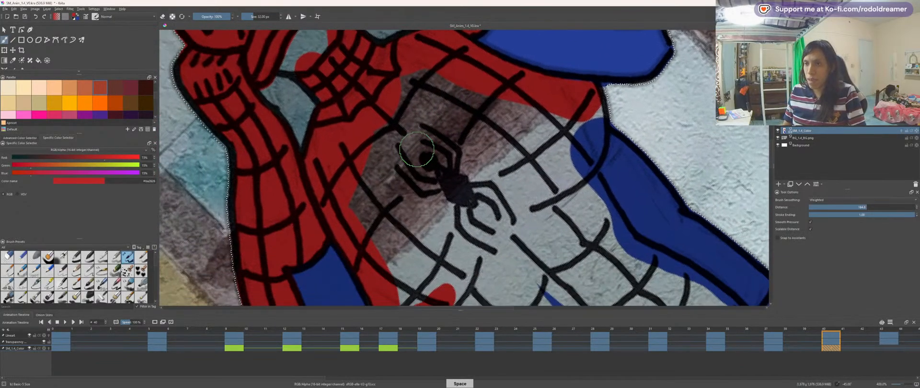
# Step: Fill the chest around the spider emblem and the webbed abdomen below it with red
pyautogui.press('-')
pyautogui.moveTo(426, 194); pyautogui.dragTo(464, 195)
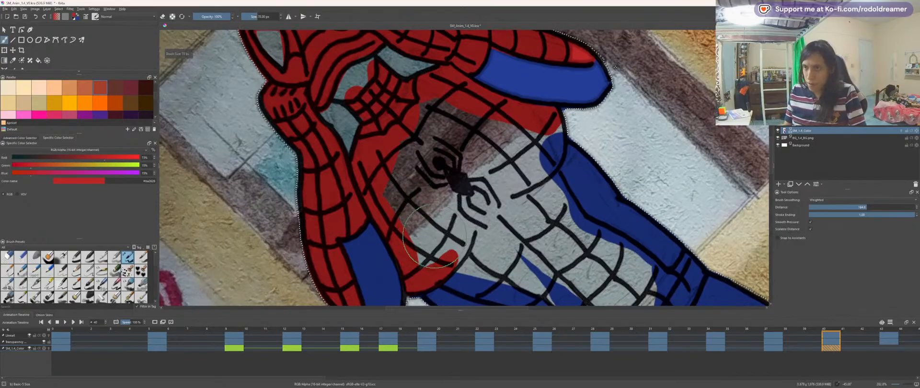
pyautogui.moveTo(446, 220)
pyautogui.mouseDown()
pyautogui.moveTo(408, 155)
pyautogui.moveTo(508, 147)
pyautogui.mouseUp()
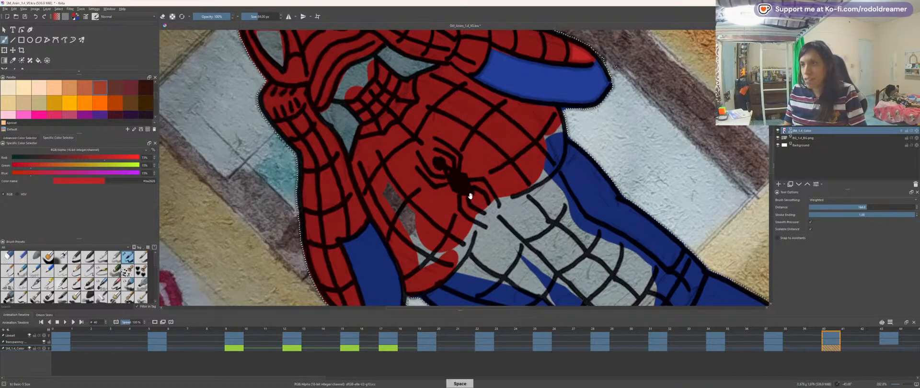
pyautogui.moveTo(471, 192); pyautogui.dragTo(450, 113)
pyautogui.moveTo(467, 161)
pyautogui.mouseDown()
pyautogui.moveTo(608, 235)
pyautogui.moveTo(478, 142)
pyautogui.mouseUp()
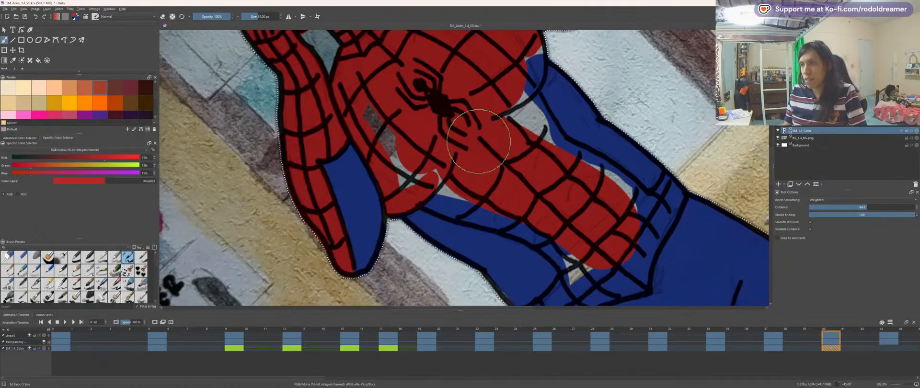
# Step: Paint the webbed belt red from hip to hip, covering the blue beneath it
pyautogui.moveTo(565, 240); pyautogui.dragTo(544, 159)
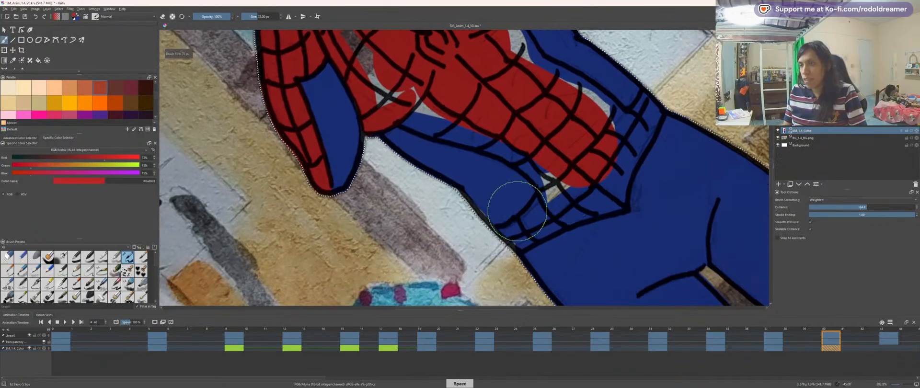
pyautogui.moveTo(513, 236); pyautogui.dragTo(488, 238)
pyautogui.moveTo(630, 137); pyautogui.dragTo(644, 116)
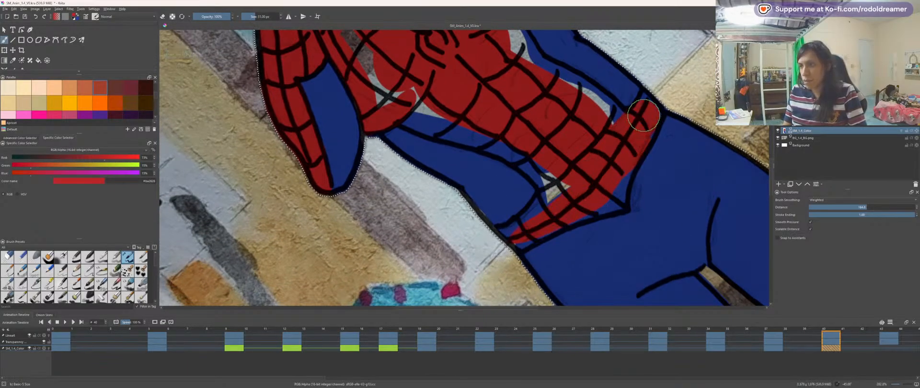
pyautogui.moveTo(541, 144); pyautogui.dragTo(519, 169)
pyautogui.moveTo(428, 118); pyautogui.dragTo(480, 135)
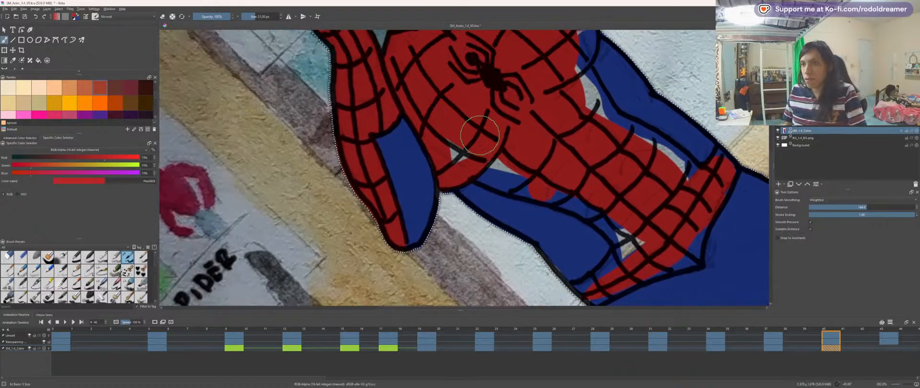
# Step: Fill the remaining gaps along the picture-left edge of the lower chest and webbed abdomen with red
pyautogui.press('4')
pyautogui.press('4')
pyautogui.press('4')
pyautogui.press('+')
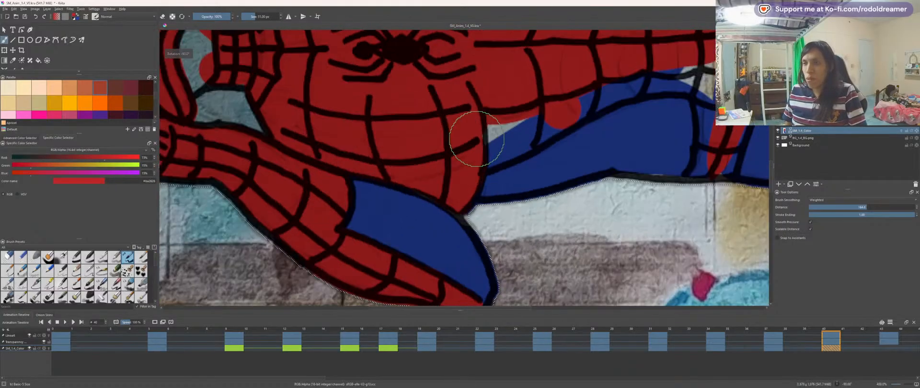
pyautogui.press('4')
pyautogui.press('4')
pyautogui.press('4')
pyautogui.press('4')
pyautogui.press('4')
pyautogui.press('4')
pyautogui.press('4')
pyautogui.press('4')
pyautogui.press('4')
pyautogui.press('+')
pyautogui.moveTo(369, 188)
pyautogui.mouseDown()
pyautogui.moveTo(411, 171)
pyautogui.moveTo(525, 257)
pyautogui.moveTo(554, 225)
pyautogui.moveTo(606, 237)
pyautogui.moveTo(592, 219)
pyautogui.moveTo(409, 174)
pyautogui.moveTo(478, 208)
pyautogui.mouseUp()
pyautogui.press('+')
pyautogui.press('space')
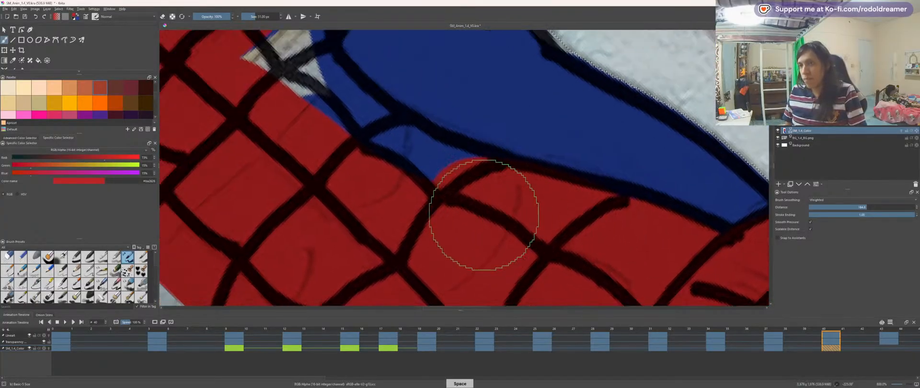
pyautogui.moveTo(318, 143); pyautogui.dragTo(503, 267)
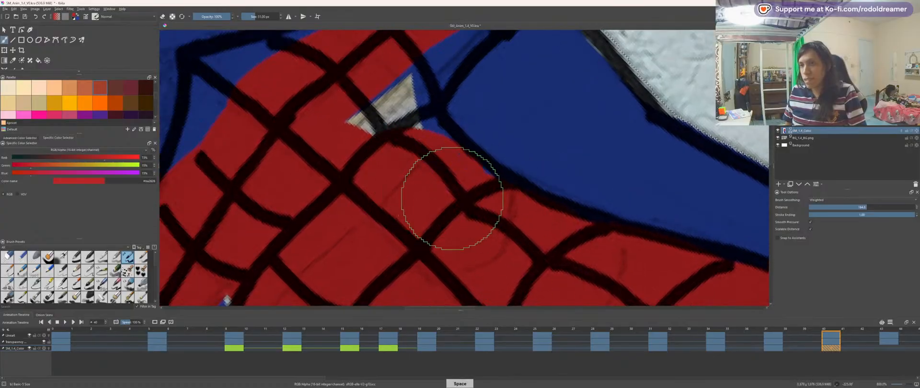
pyautogui.moveTo(396, 144)
pyautogui.keyDown('shift'); pyautogui.mouseDown()
pyautogui.moveTo(427, 251)
pyautogui.moveTo(467, 239)
pyautogui.moveTo(487, 281)
pyautogui.mouseUp(); pyautogui.keyUp('shift')
# Step: Cover the stray blue inside the belt's corners and pointed lower edge with red using a smaller brush
pyautogui.press('4')
pyautogui.press('4')
pyautogui.press('4')
pyautogui.press('4')
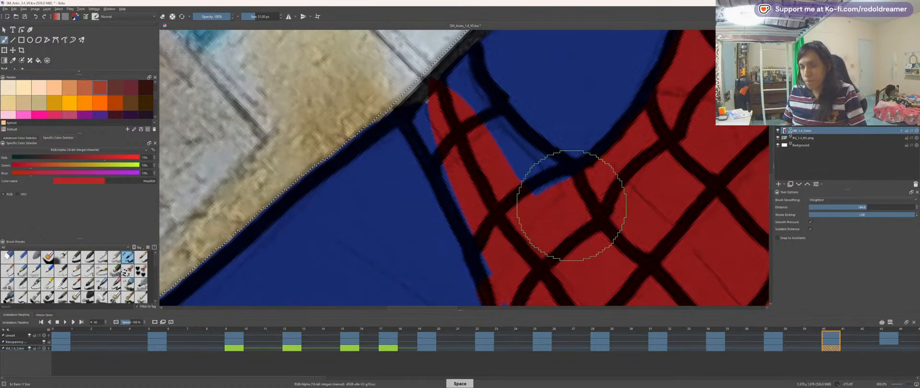
pyautogui.press('[')
pyautogui.moveTo(557, 201)
pyautogui.mouseDown()
pyautogui.moveTo(466, 99)
pyautogui.moveTo(465, 76)
pyautogui.moveTo(430, 95)
pyautogui.moveTo(446, 166)
pyautogui.mouseUp()
pyautogui.press('[')
pyautogui.press('[')
pyautogui.press('[')
pyautogui.press('[')
pyautogui.press('[')
pyautogui.press('[')
pyautogui.press('[')
pyautogui.press('[')
pyautogui.press('[')
pyautogui.press('[')
pyautogui.moveTo(507, 286); pyautogui.dragTo(471, 102)
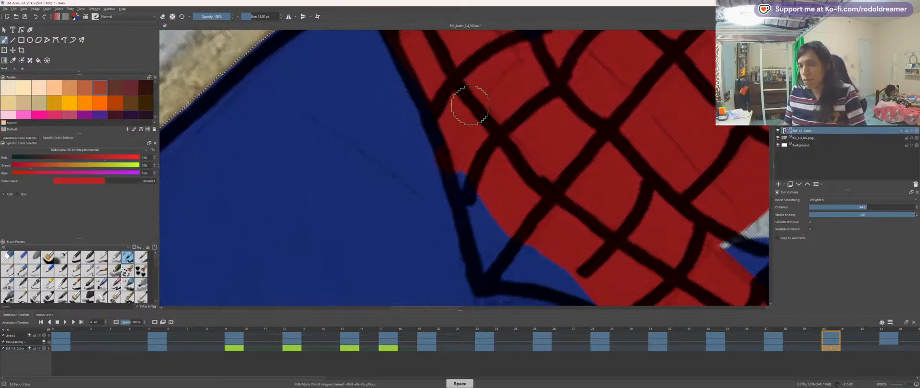
pyautogui.moveTo(464, 154)
pyautogui.mouseDown()
pyautogui.moveTo(487, 263)
pyautogui.moveTo(540, 273)
pyautogui.moveTo(497, 222)
pyautogui.mouseUp()
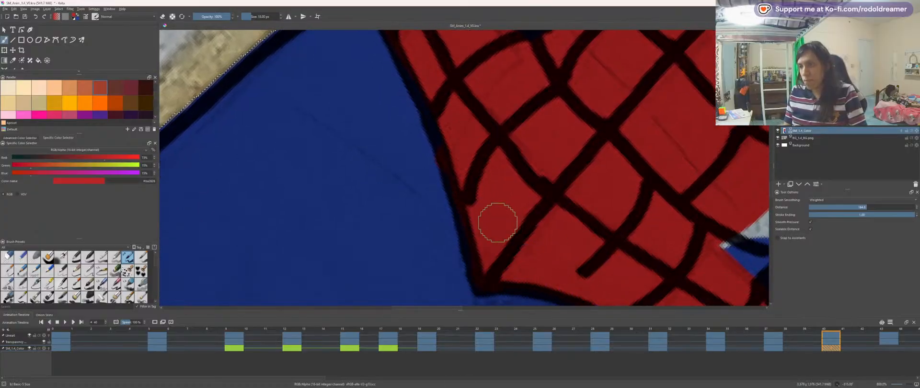
pyautogui.moveTo(572, 236); pyautogui.dragTo(412, 130)
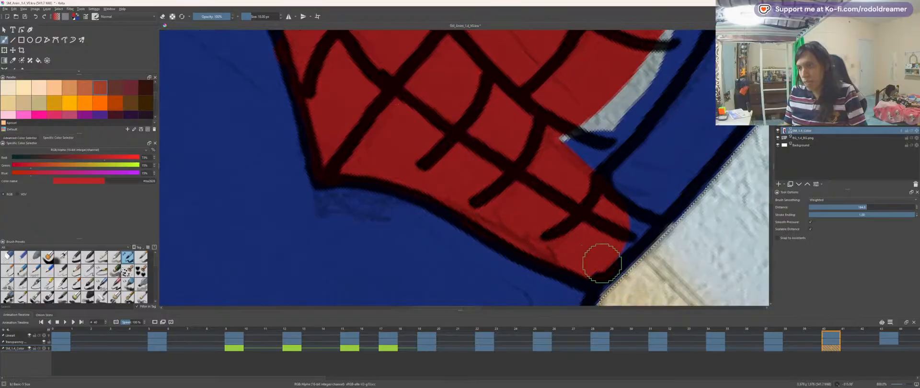
pyautogui.moveTo(555, 168)
pyautogui.mouseDown()
pyautogui.moveTo(503, 279)
pyautogui.moveTo(625, 149)
pyautogui.moveTo(598, 166)
pyautogui.mouseUp()
# Step: Fill the picture-right edge of the webbed abdomen with red up to the blue side panel
pyautogui.press('4')
pyautogui.press('4')
pyautogui.press('4')
pyautogui.press('4')
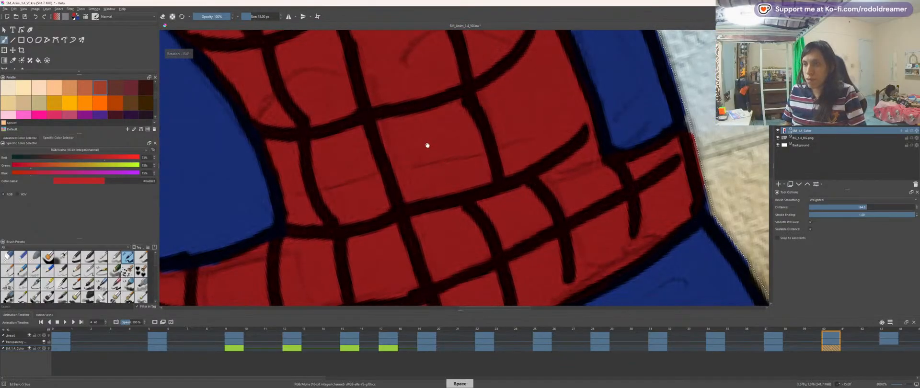
pyautogui.moveTo(427, 144); pyautogui.dragTo(511, 300)
pyautogui.press('4')
pyautogui.moveTo(623, 166); pyautogui.dragTo(558, 93)
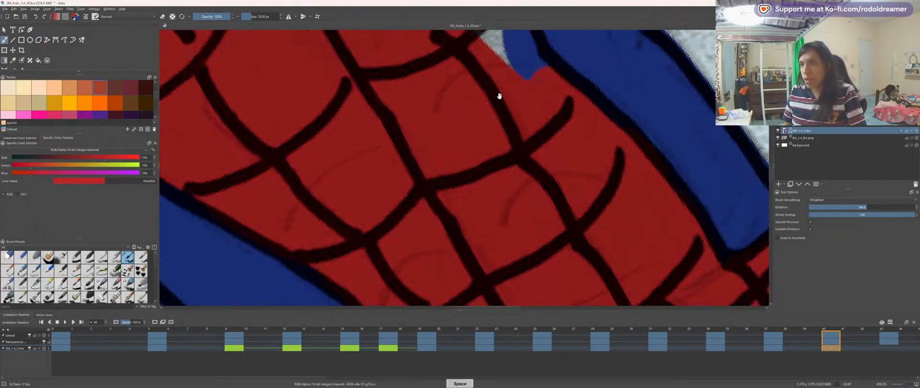
pyautogui.moveTo(499, 96); pyautogui.dragTo(527, 193)
pyautogui.moveTo(526, 148)
pyautogui.mouseDown()
pyautogui.moveTo(545, 182)
pyautogui.moveTo(530, 183)
pyautogui.mouseUp()
pyautogui.press('4')
pyautogui.press('4')
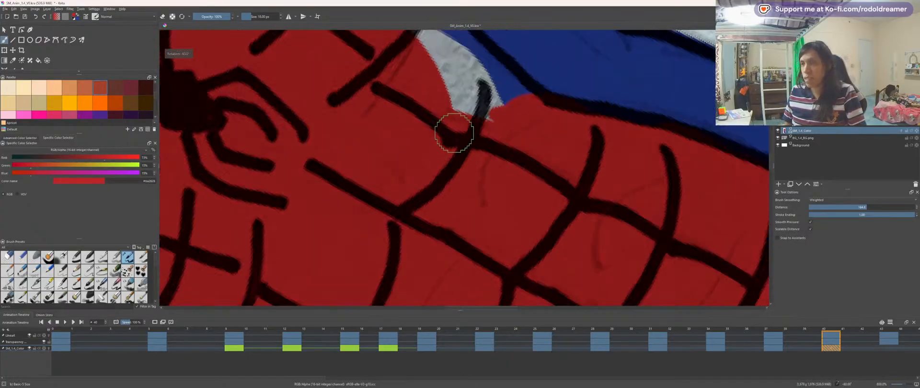
# Step: Fill the picture-right corner of the chest below the armpit with red, covering the stray blue and bare gaps
pyautogui.press('-')
pyautogui.moveTo(453, 133); pyautogui.dragTo(492, 201)
pyautogui.moveTo(516, 192)
pyautogui.mouseDown()
pyautogui.moveTo(480, 136)
pyautogui.moveTo(496, 139)
pyautogui.moveTo(549, 211)
pyautogui.moveTo(512, 169)
pyautogui.moveTo(548, 197)
pyautogui.moveTo(475, 153)
pyautogui.moveTo(493, 191)
pyautogui.mouseUp()
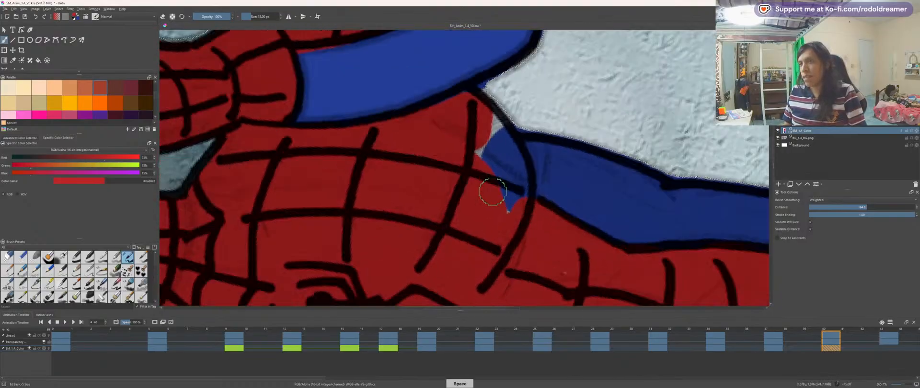
pyautogui.moveTo(479, 139); pyautogui.dragTo(498, 205)
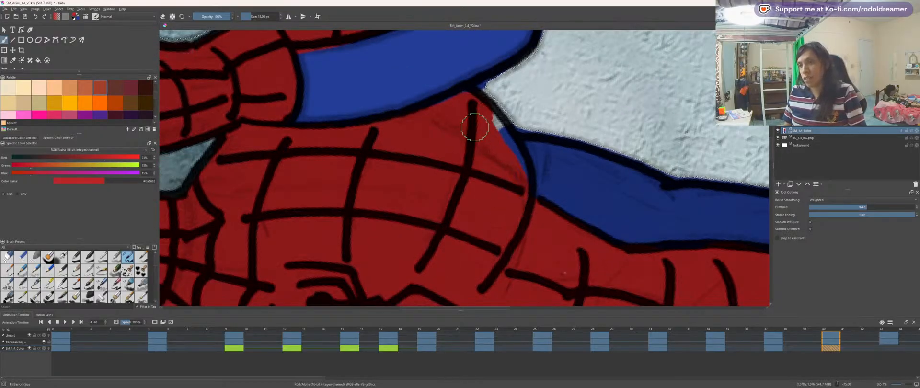
# Step: Go to frame 43 and select the figure's area with a contiguous selection from the layer above the color layer
pyautogui.press('5')
pyautogui.press('-')
pyautogui.press('-')
pyautogui.press('-')
pyautogui.press('-')
pyautogui.press('-')
pyautogui.press('-')
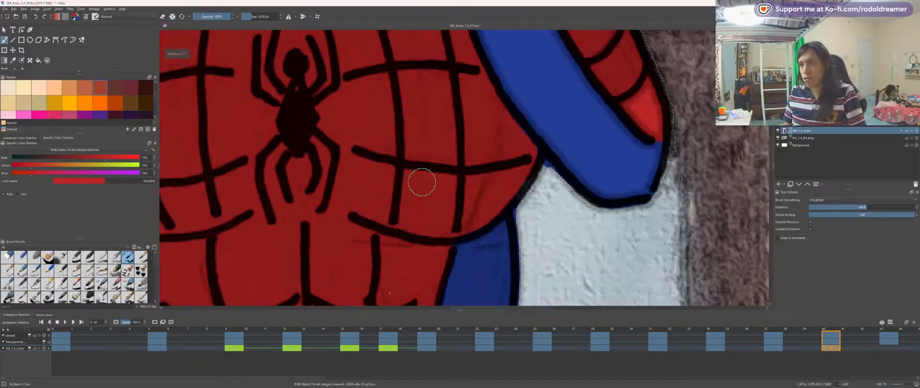
pyautogui.press('+')
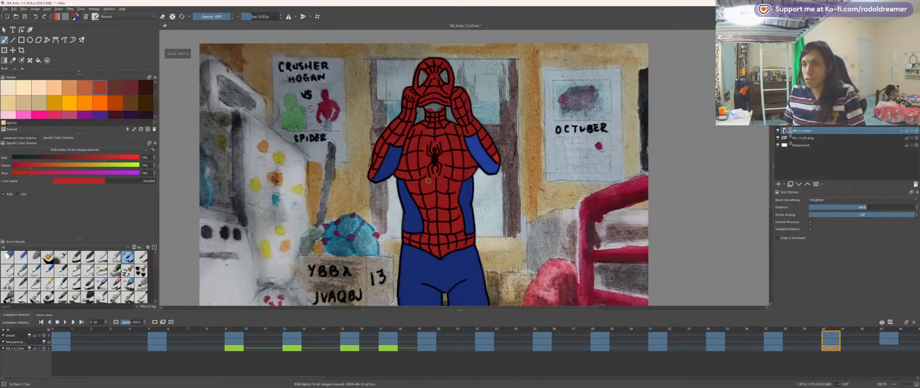
pyautogui.press('Right')
pyautogui.press('Right')
pyautogui.press('Right')
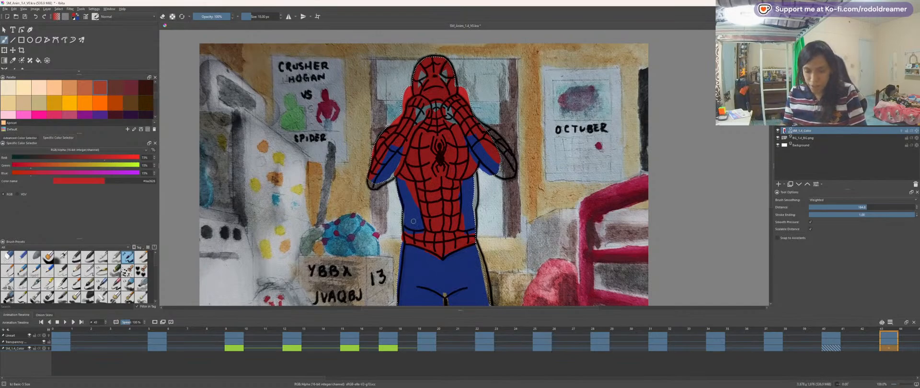
pyautogui.press('w')
pyautogui.press('pageup')
pyautogui.click(344, 248)
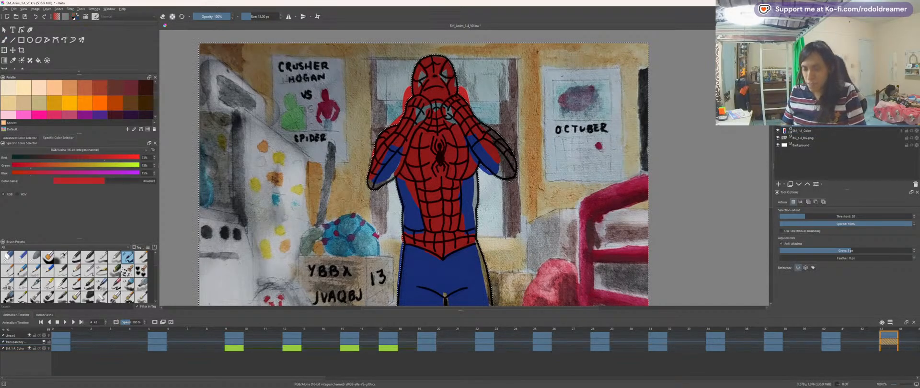
pyautogui.press('b')
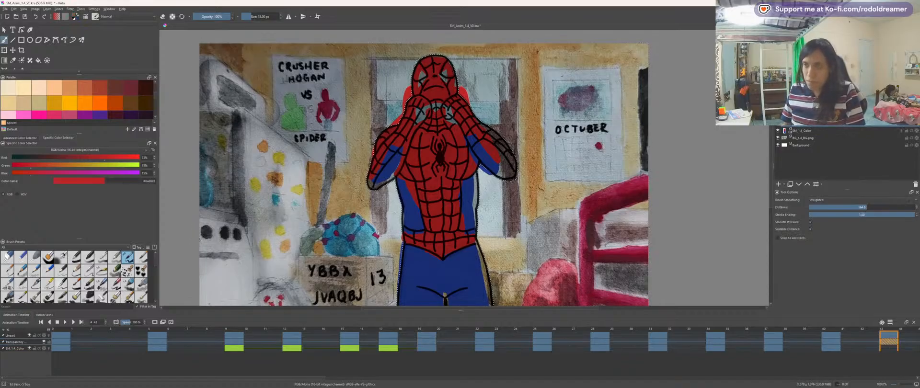
# Step: Paint the webbed belt red on frame 43 of the color layer, using a larger brush
pyautogui.press('space')
pyautogui.moveTo(418, 240); pyautogui.dragTo(502, 194)
pyautogui.press('+')
pyautogui.press('+')
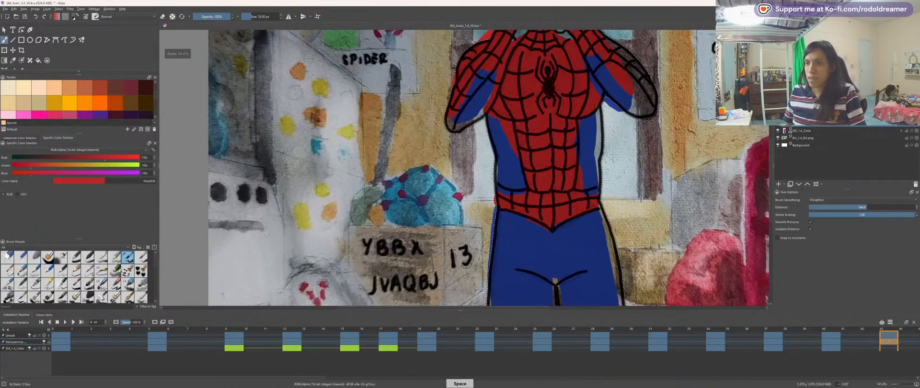
pyautogui.press('4')
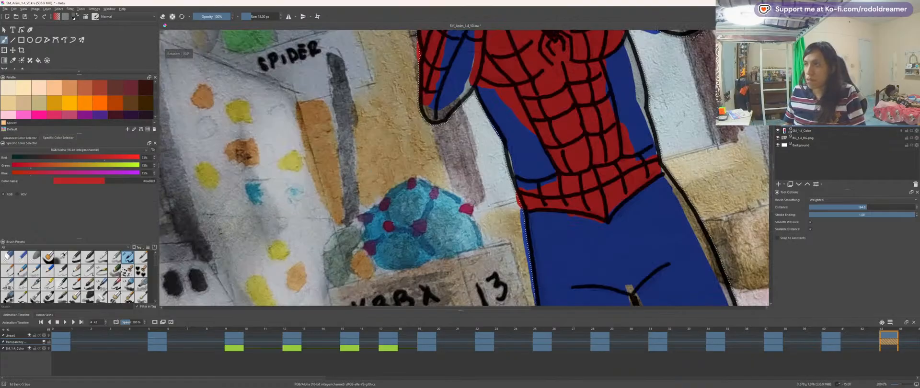
pyautogui.press('pagedown')
pyautogui.moveTo(558, 264); pyautogui.dragTo(522, 177)
pyautogui.press('4')
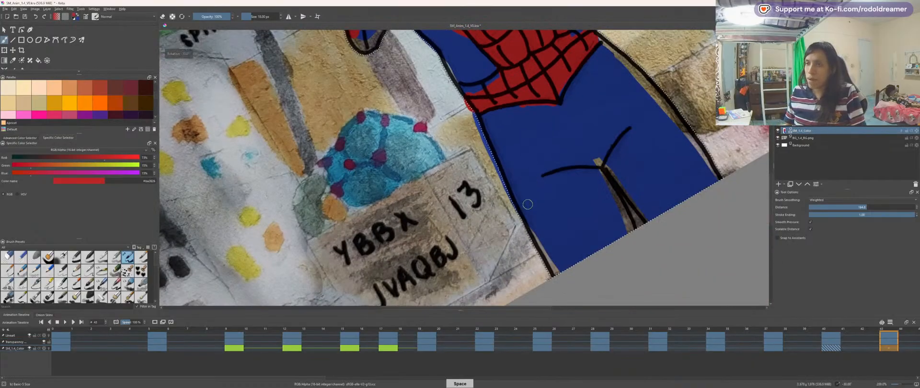
pyautogui.press('+')
pyautogui.press('space')
pyautogui.press('-')
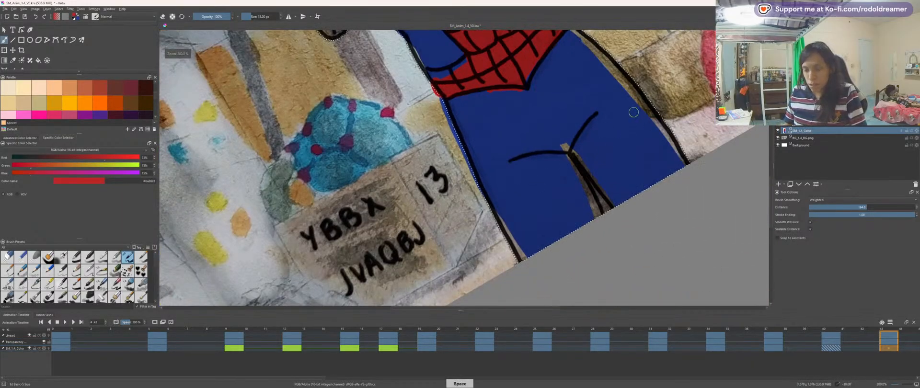
pyautogui.press(']')
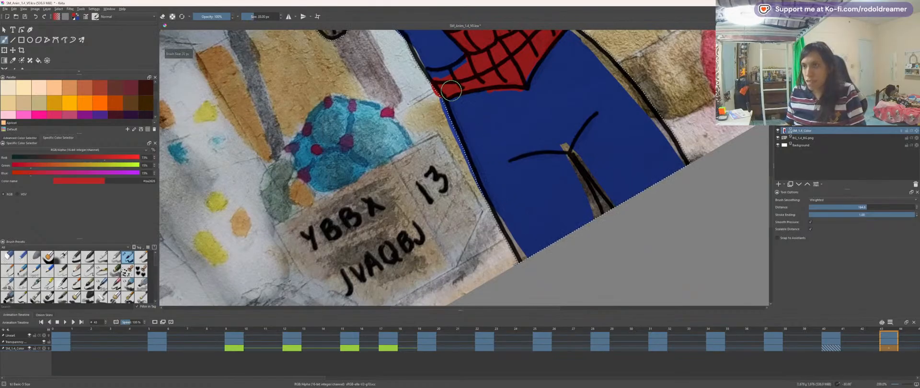
pyautogui.moveTo(451, 90)
pyautogui.mouseDown()
pyautogui.moveTo(485, 71)
pyautogui.moveTo(436, 71)
pyautogui.moveTo(449, 87)
pyautogui.moveTo(541, 84)
pyautogui.mouseUp()
pyautogui.moveTo(540, 42); pyautogui.dragTo(522, 119)
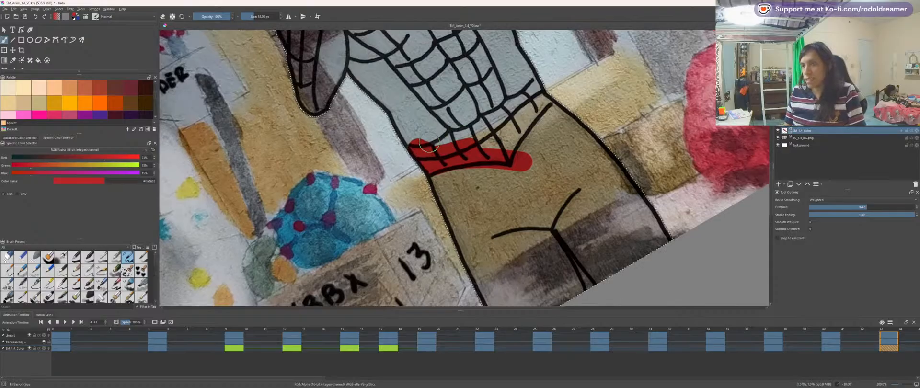
pyautogui.moveTo(429, 145)
pyautogui.mouseDown()
pyautogui.moveTo(528, 92)
pyautogui.moveTo(544, 103)
pyautogui.moveTo(498, 154)
pyautogui.moveTo(518, 116)
pyautogui.moveTo(609, 182)
pyautogui.mouseUp()
# Step: Outline both sides of the webbed abdomen and chest in red and fill the torso around the spider emblem
pyautogui.moveTo(448, 102); pyautogui.dragTo(570, 225)
pyautogui.moveTo(464, 103); pyautogui.dragTo(585, 229)
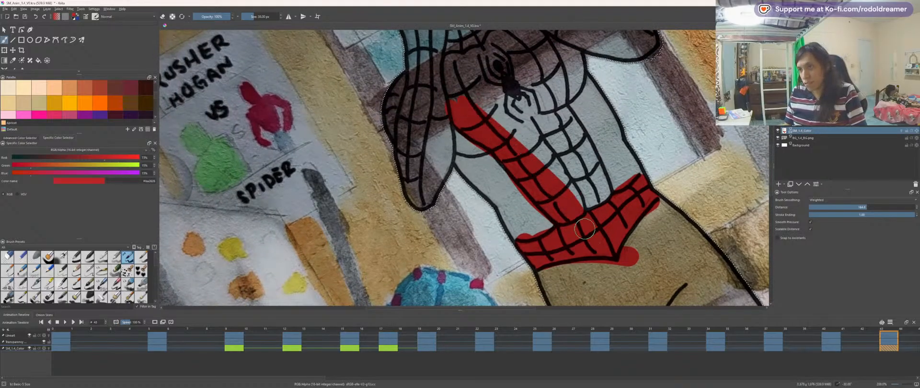
pyautogui.moveTo(569, 101)
pyautogui.mouseDown()
pyautogui.moveTo(588, 139)
pyautogui.moveTo(603, 205)
pyautogui.moveTo(572, 203)
pyautogui.mouseUp()
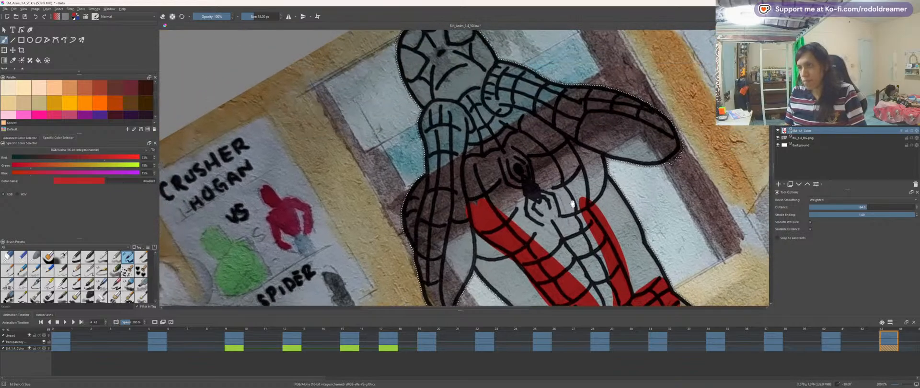
pyautogui.moveTo(546, 137)
pyautogui.mouseDown()
pyautogui.moveTo(581, 217)
pyautogui.moveTo(531, 109)
pyautogui.mouseUp()
pyautogui.press('space')
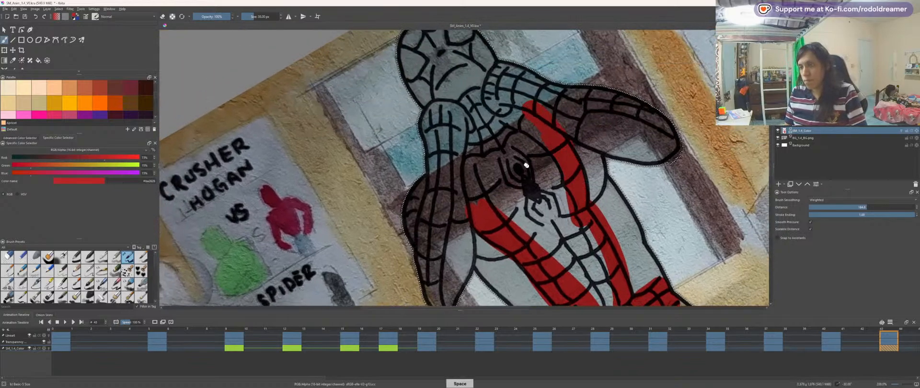
pyautogui.moveTo(520, 200)
pyautogui.mouseDown()
pyautogui.moveTo(505, 158)
pyautogui.moveTo(503, 173)
pyautogui.moveTo(584, 268)
pyautogui.moveTo(570, 172)
pyautogui.moveTo(529, 128)
pyautogui.moveTo(474, 103)
pyautogui.moveTo(508, 91)
pyautogui.moveTo(440, 164)
pyautogui.moveTo(461, 146)
pyautogui.mouseUp()
pyautogui.press(']')
pyautogui.press(']')
pyautogui.press(']')
pyautogui.press(']')
pyautogui.press(']')
pyautogui.press('space')
# Step: Paint the picture-left forearm's webbed strip and glove red with a smaller brush
pyautogui.press('[')
pyautogui.press('[')
pyautogui.press('[')
pyautogui.moveTo(453, 245)
pyautogui.mouseDown()
pyautogui.moveTo(452, 123)
pyautogui.moveTo(452, 232)
pyautogui.moveTo(434, 190)
pyautogui.mouseUp()
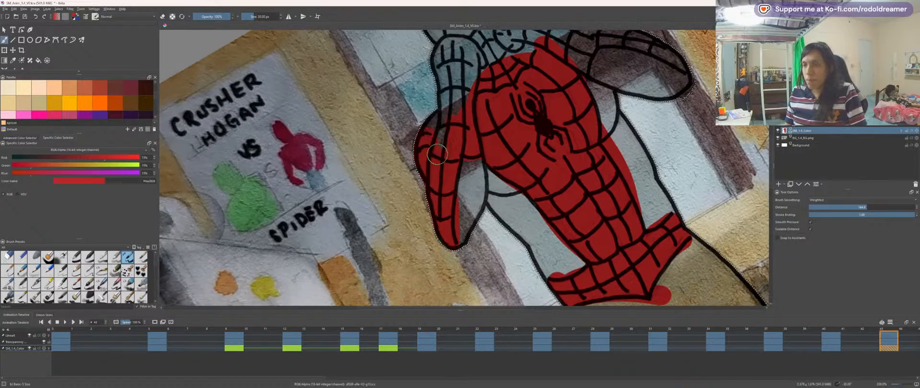
pyautogui.moveTo(448, 142)
pyautogui.mouseDown()
pyautogui.moveTo(462, 74)
pyautogui.moveTo(446, 48)
pyautogui.moveTo(467, 53)
pyautogui.moveTo(429, 144)
pyautogui.mouseUp()
# Step: Paint the mask around the eyes, the neck, the shoulders and the picture-right arm's webbed strip red on frame 43
pyautogui.press('space')
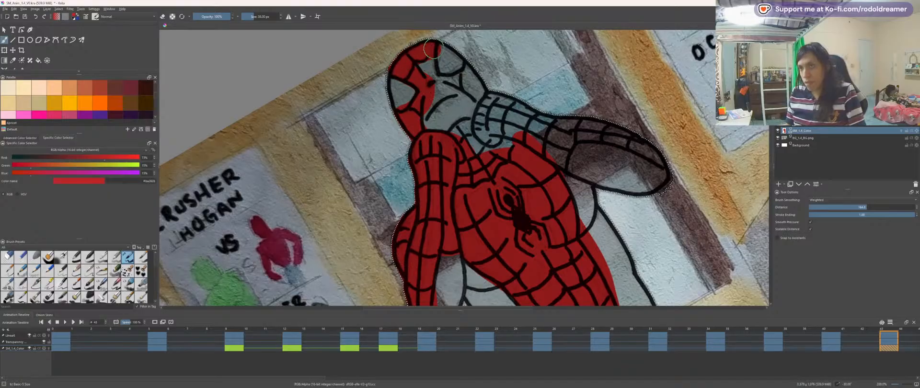
pyautogui.moveTo(436, 98)
pyautogui.mouseDown()
pyautogui.moveTo(444, 141)
pyautogui.moveTo(432, 128)
pyautogui.moveTo(454, 134)
pyautogui.mouseUp()
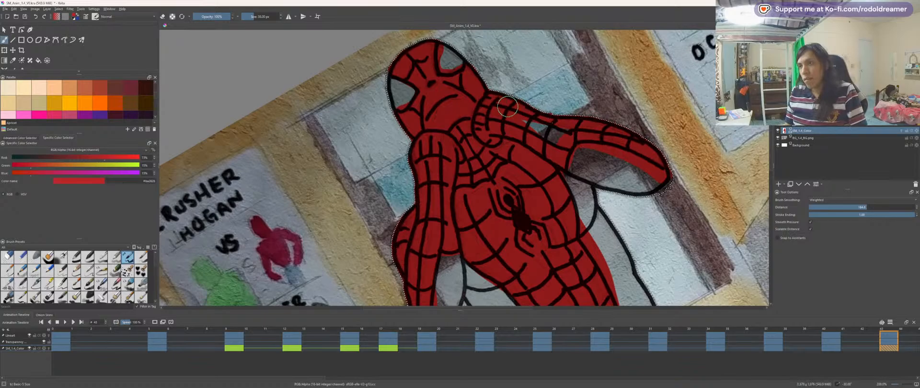
pyautogui.press('space')
pyautogui.moveTo(502, 213); pyautogui.dragTo(488, 138)
pyautogui.scroll(-1, 487, 138)
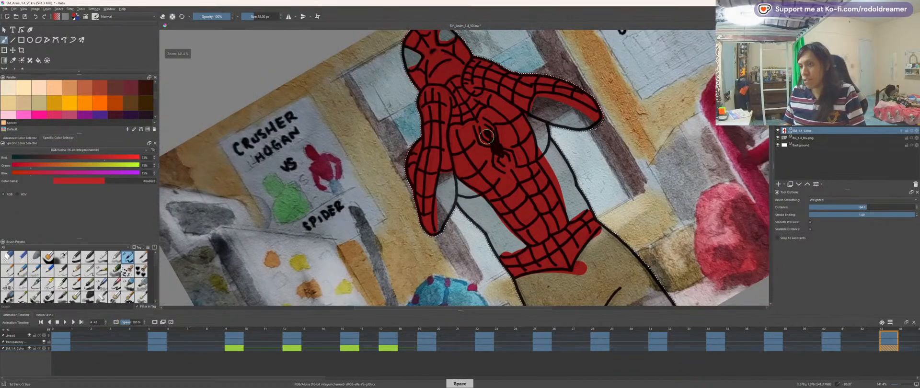
# Step: Switch to blue and fill the plain underside of the picture-left arm
pyautogui.moveTo(444, 100); pyautogui.dragTo(438, 160)
pyautogui.scroll(2, 443, 161)
pyautogui.press('space')
pyautogui.moveTo(414, 287); pyautogui.dragTo(442, 156)
pyautogui.scroll(1, 451, 136)
pyautogui.press('4')
pyautogui.press('4')
pyautogui.press('4')
pyautogui.press('4')
pyautogui.press('4')
pyautogui.press('space')
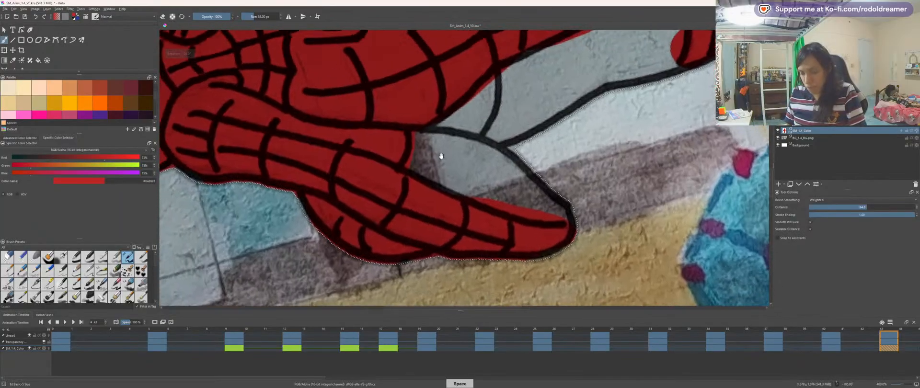
pyautogui.press('x')
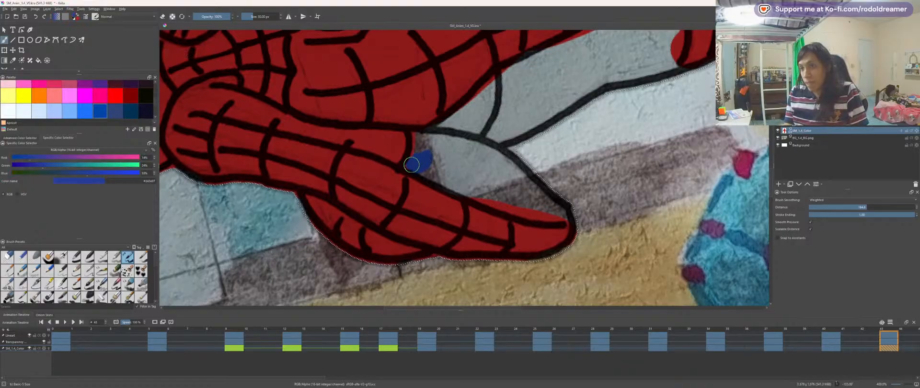
pyautogui.moveTo(433, 171); pyautogui.dragTo(506, 197)
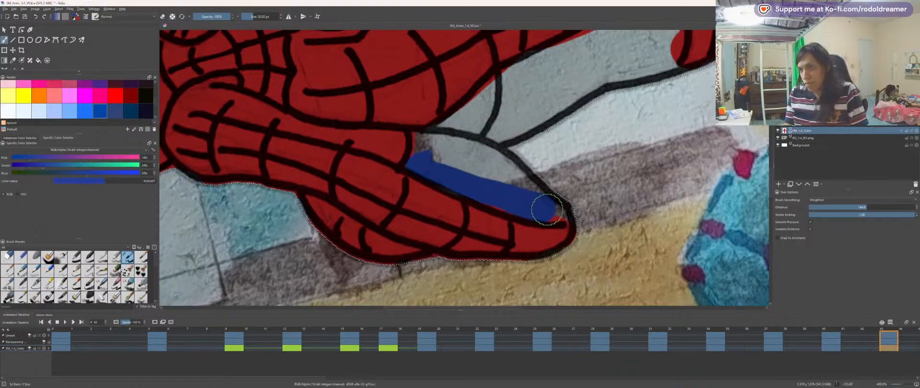
pyautogui.moveTo(551, 210)
pyautogui.mouseDown()
pyautogui.moveTo(428, 158)
pyautogui.moveTo(423, 141)
pyautogui.moveTo(422, 156)
pyautogui.moveTo(423, 146)
pyautogui.moveTo(501, 175)
pyautogui.mouseUp()
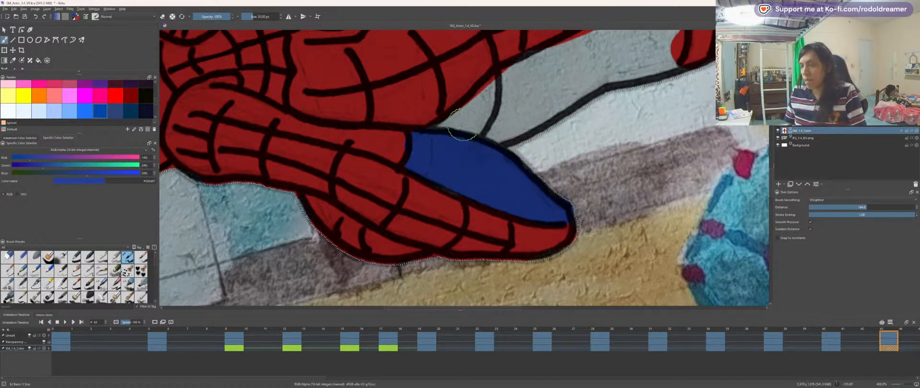
# Step: Fill the picture-left armpit and the plain side of the torso blue from the arm down to the belt
pyautogui.press('4')
pyautogui.press('4')
pyautogui.press('4')
pyautogui.press('4')
pyautogui.press('4')
pyautogui.press('4')
pyautogui.press('4')
pyautogui.press('4')
pyautogui.press('4')
pyautogui.press('space')
pyautogui.moveTo(317, 175)
pyautogui.mouseDown()
pyautogui.moveTo(437, 193)
pyautogui.moveTo(376, 122)
pyautogui.mouseUp()
pyautogui.scroll(1, 436, 194)
pyautogui.scroll(1, 436, 194)
pyautogui.moveTo(501, 179); pyautogui.dragTo(652, 180)
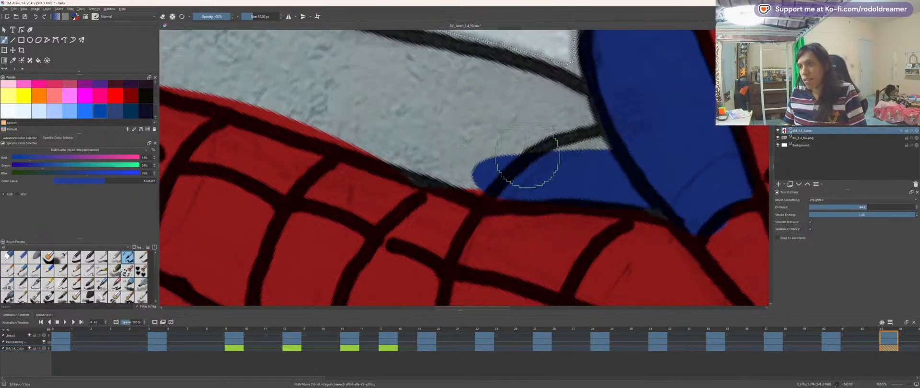
pyautogui.press('space')
pyautogui.moveTo(353, 102); pyautogui.dragTo(477, 156)
pyautogui.scroll(-1, 477, 156)
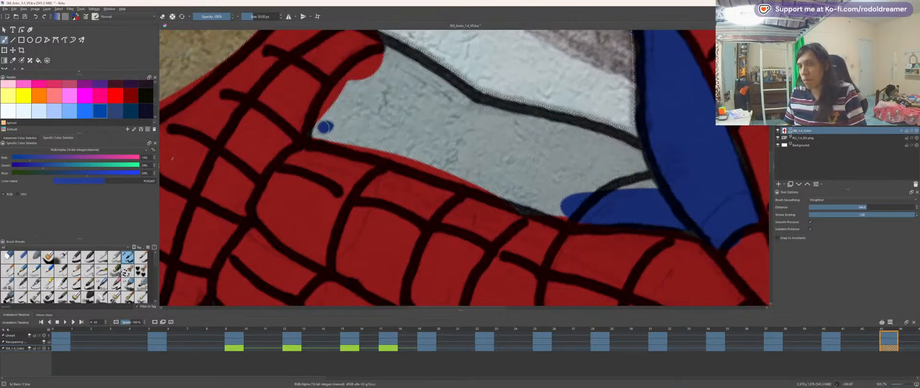
pyautogui.moveTo(326, 132)
pyautogui.mouseDown()
pyautogui.moveTo(401, 142)
pyautogui.moveTo(572, 201)
pyautogui.moveTo(327, 125)
pyautogui.moveTo(394, 67)
pyautogui.moveTo(388, 73)
pyautogui.moveTo(423, 80)
pyautogui.moveTo(472, 114)
pyautogui.moveTo(651, 178)
pyautogui.moveTo(396, 92)
pyautogui.moveTo(422, 119)
pyautogui.moveTo(369, 104)
pyautogui.moveTo(393, 66)
pyautogui.mouseUp()
pyautogui.scroll(-2, 410, 135)
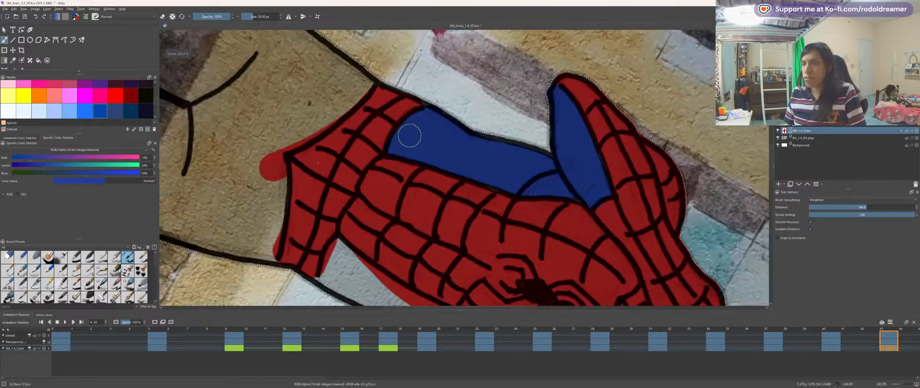
# Step: Fill the picture-right side of the torso blue and clean its webbed edge with the sampled red
pyautogui.press('space')
pyautogui.moveTo(375, 170); pyautogui.dragTo(495, 82)
pyautogui.scroll(2, 494, 83)
pyautogui.moveTo(404, 98)
pyautogui.mouseDown()
pyautogui.moveTo(386, 115)
pyautogui.moveTo(395, 134)
pyautogui.moveTo(367, 129)
pyautogui.moveTo(387, 122)
pyautogui.moveTo(407, 61)
pyautogui.moveTo(388, 75)
pyautogui.moveTo(388, 111)
pyautogui.moveTo(412, 145)
pyautogui.moveTo(641, 277)
pyautogui.moveTo(634, 231)
pyautogui.moveTo(599, 200)
pyautogui.moveTo(518, 168)
pyautogui.moveTo(615, 206)
pyautogui.moveTo(500, 158)
pyautogui.moveTo(400, 91)
pyautogui.moveTo(401, 81)
pyautogui.moveTo(477, 114)
pyautogui.moveTo(553, 164)
pyautogui.moveTo(429, 101)
pyautogui.moveTo(464, 106)
pyautogui.moveTo(446, 119)
pyautogui.moveTo(444, 140)
pyautogui.mouseUp()
pyautogui.press('space')
pyautogui.keyDown('ctrl'); pyautogui.click(452, 112); pyautogui.keyUp('ctrl')
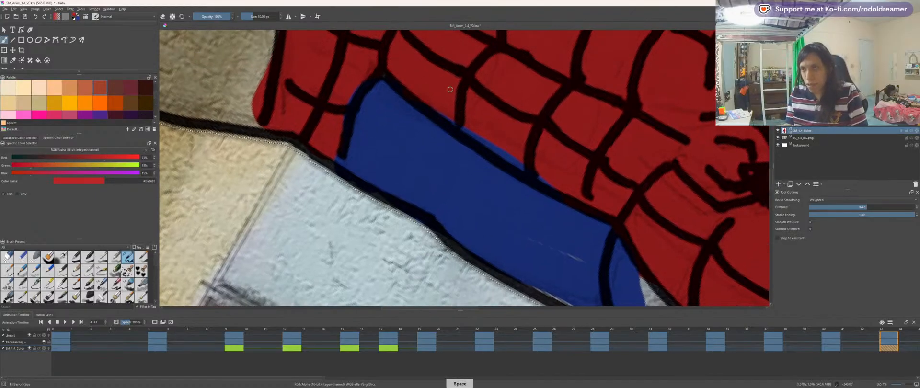
pyautogui.moveTo(460, 113)
pyautogui.mouseDown()
pyautogui.moveTo(549, 161)
pyautogui.moveTo(412, 73)
pyautogui.mouseUp()
pyautogui.keyDown('ctrl'); pyautogui.click(497, 210); pyautogui.keyUp('ctrl')
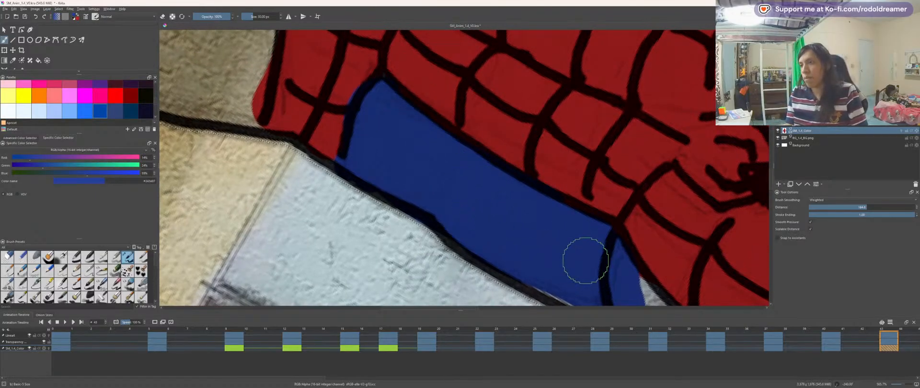
# Step: Fill the picture-right armpit and the plain underside of the picture-right arm blue
pyautogui.press('space')
pyautogui.moveTo(585, 256)
pyautogui.mouseDown()
pyautogui.moveTo(556, 194)
pyautogui.moveTo(578, 221)
pyautogui.moveTo(581, 234)
pyautogui.moveTo(550, 189)
pyautogui.moveTo(593, 229)
pyautogui.moveTo(639, 228)
pyautogui.moveTo(527, 150)
pyautogui.moveTo(619, 243)
pyautogui.moveTo(588, 227)
pyautogui.mouseUp()
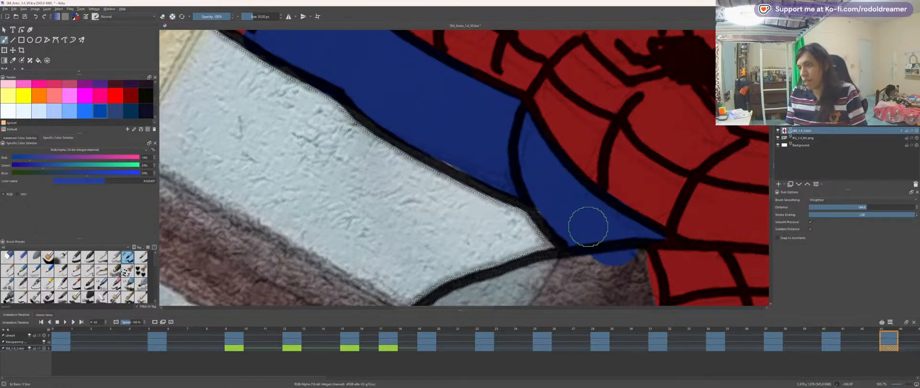
pyautogui.moveTo(488, 273); pyautogui.dragTo(499, 154)
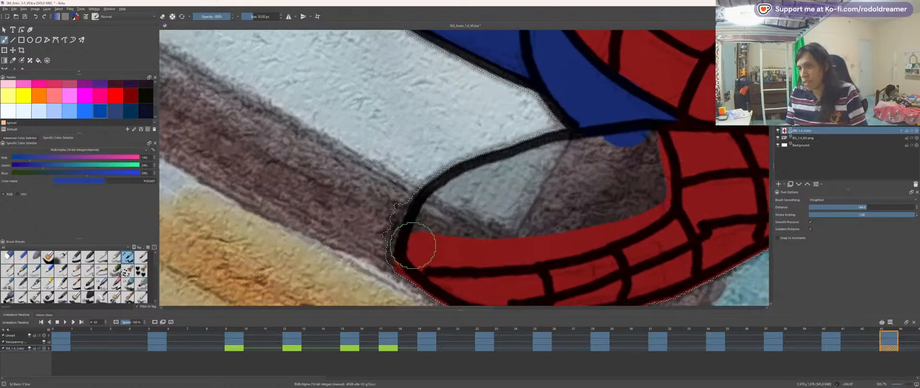
pyautogui.moveTo(428, 229)
pyautogui.mouseDown()
pyautogui.moveTo(500, 177)
pyautogui.moveTo(630, 145)
pyautogui.moveTo(645, 152)
pyautogui.moveTo(651, 190)
pyautogui.moveTo(623, 214)
pyautogui.moveTo(427, 248)
pyautogui.moveTo(446, 247)
pyautogui.mouseUp()
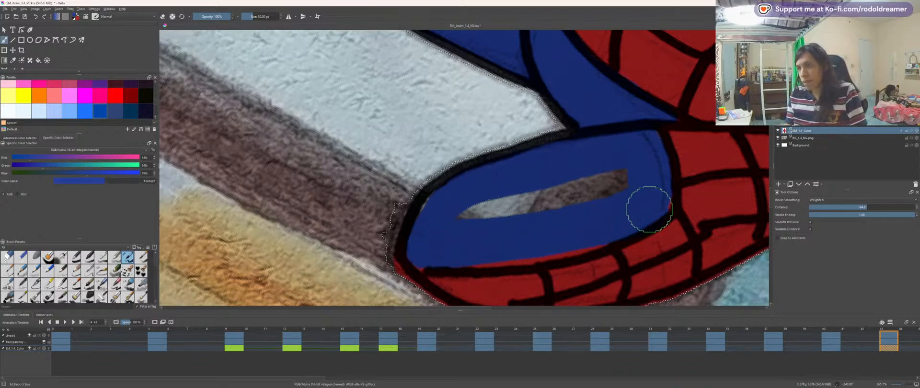
pyautogui.moveTo(455, 223)
pyautogui.mouseDown()
pyautogui.moveTo(494, 204)
pyautogui.moveTo(623, 174)
pyautogui.mouseUp()
# Step: Paint a blue band along the belt's lower edge, covering the red overspill and touching up the belt with the sampled red
pyautogui.press('-')
pyautogui.press('-')
pyautogui.press('-')
pyautogui.press('-')
pyautogui.press('-')
pyautogui.press('-')
pyautogui.press('-')
pyautogui.press('5')
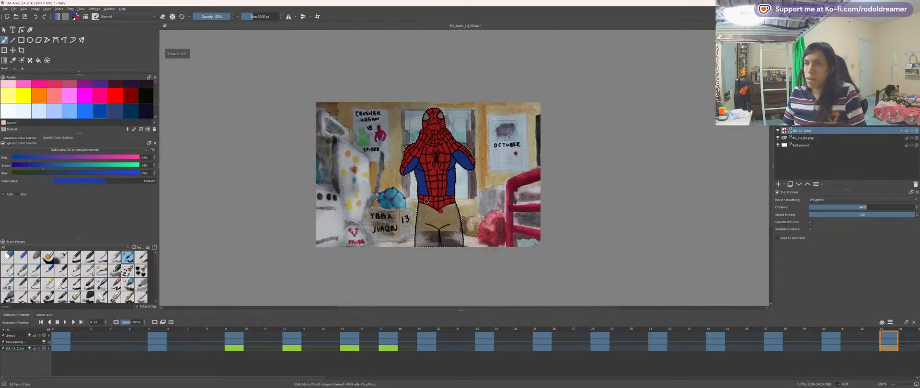
pyautogui.moveTo(398, 226); pyautogui.dragTo(478, 154)
pyautogui.press('+')
pyautogui.press('+')
pyautogui.moveTo(581, 125); pyautogui.dragTo(491, 192)
pyautogui.press('+')
pyautogui.press('+')
pyautogui.press('+')
pyautogui.press('+')
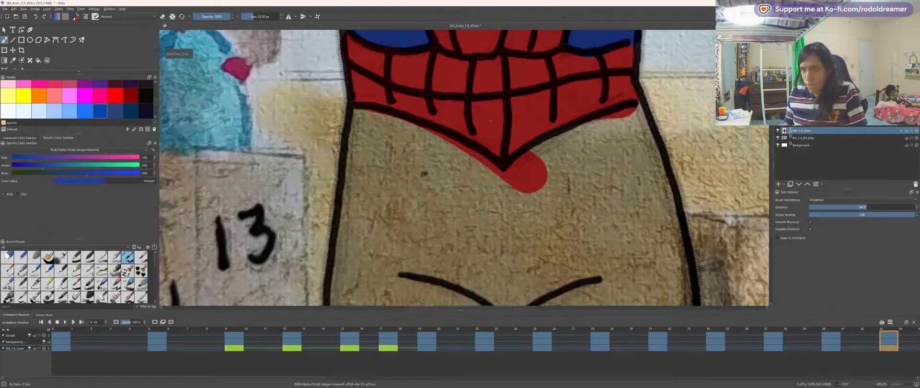
pyautogui.moveTo(364, 136)
pyautogui.mouseDown()
pyautogui.moveTo(366, 123)
pyautogui.moveTo(393, 134)
pyautogui.moveTo(498, 199)
pyautogui.mouseUp()
pyautogui.keyDown('ctrl'); pyautogui.click(442, 106); pyautogui.keyUp('ctrl')
pyautogui.moveTo(495, 126); pyautogui.dragTo(375, 87)
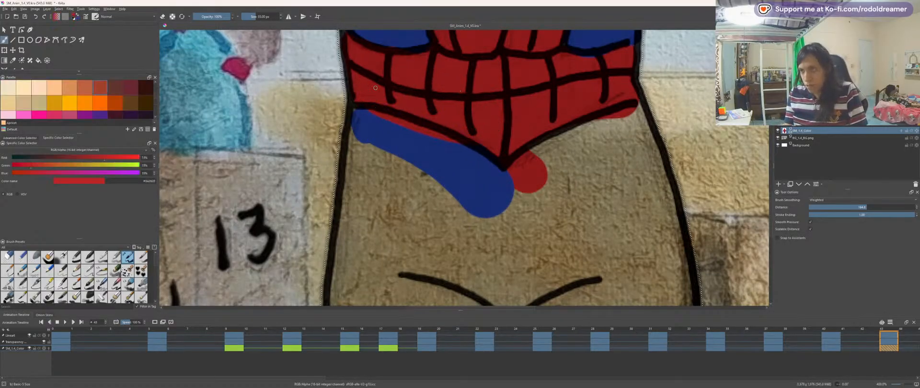
pyautogui.keyDown('ctrl'); pyautogui.click(381, 131); pyautogui.keyUp('ctrl')
pyautogui.moveTo(450, 160); pyautogui.dragTo(374, 132)
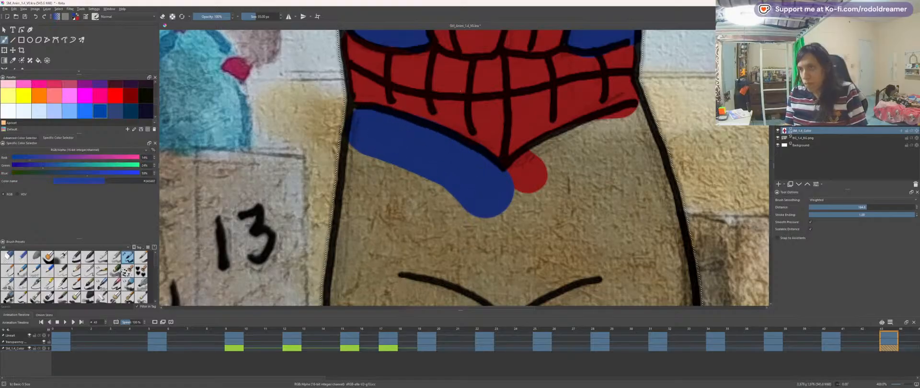
pyautogui.moveTo(533, 184)
pyautogui.mouseDown()
pyautogui.moveTo(522, 184)
pyautogui.moveTo(633, 132)
pyautogui.mouseUp()
# Step: Fill the hips and the whole picture-right leg blue
pyautogui.press('4')
pyautogui.press('4')
pyautogui.press('4')
pyautogui.press('4')
pyautogui.press('4')
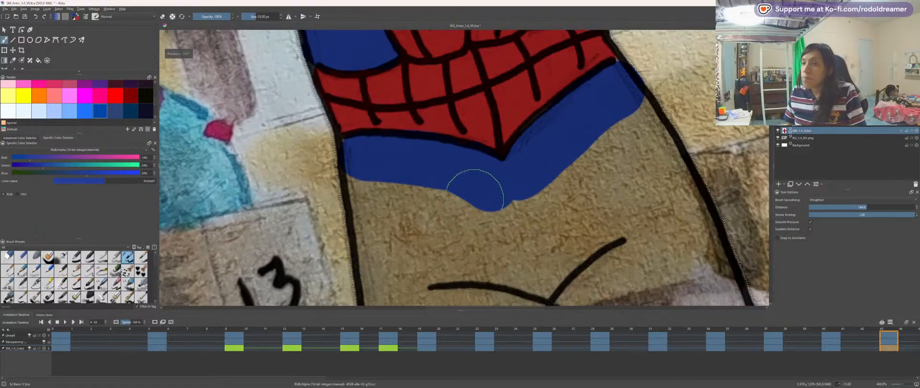
pyautogui.press('4')
pyautogui.press('4')
pyautogui.moveTo(532, 262)
pyautogui.mouseDown()
pyautogui.moveTo(569, 154)
pyautogui.moveTo(560, 84)
pyautogui.mouseUp()
pyautogui.press('-')
pyautogui.press('-')
pyautogui.moveTo(509, 179); pyautogui.dragTo(502, 184)
pyautogui.moveTo(481, 143)
pyautogui.mouseDown()
pyautogui.moveTo(483, 156)
pyautogui.moveTo(444, 90)
pyautogui.moveTo(493, 116)
pyautogui.moveTo(582, 88)
pyautogui.mouseUp()
pyautogui.press('space')
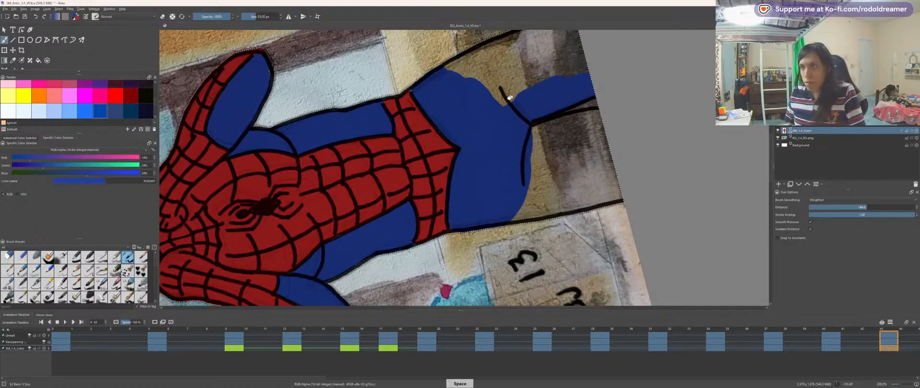
pyautogui.moveTo(509, 94); pyautogui.dragTo(456, 166)
pyautogui.moveTo(388, 153)
pyautogui.mouseDown()
pyautogui.moveTo(407, 136)
pyautogui.moveTo(513, 99)
pyautogui.mouseUp()
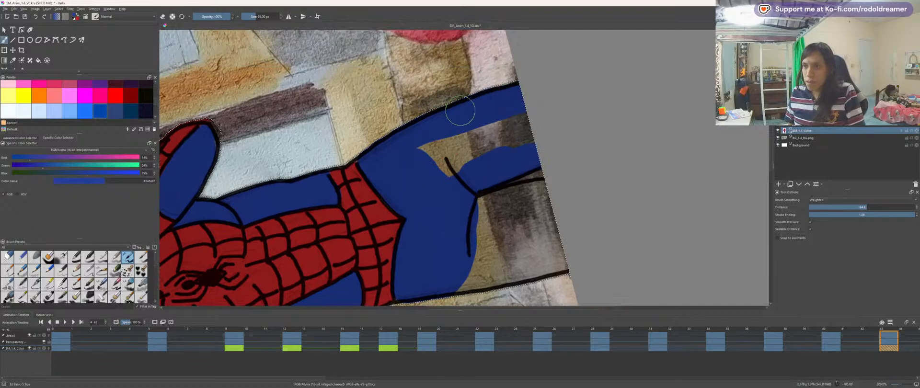
pyautogui.moveTo(433, 136)
pyautogui.mouseDown()
pyautogui.moveTo(427, 154)
pyautogui.moveTo(527, 127)
pyautogui.mouseUp()
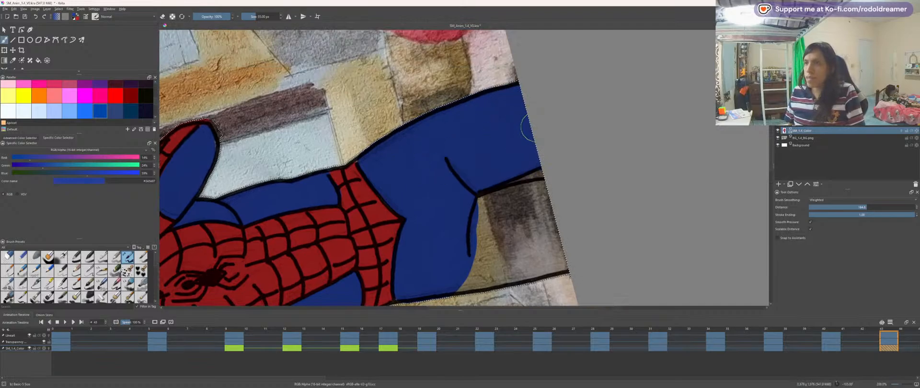
# Step: Fill the rest of the picture-left leg blue down to the canvas edge
pyautogui.press('4')
pyautogui.press('4')
pyautogui.press('4')
pyautogui.press('4')
pyautogui.press('4')
pyautogui.press('4')
pyautogui.press('4')
pyautogui.press('4')
pyautogui.press('4')
pyautogui.press('4')
pyautogui.press('4')
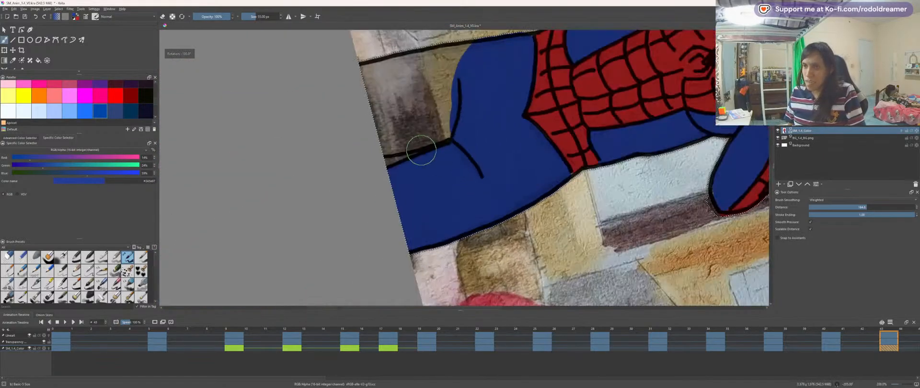
pyautogui.press('+')
pyautogui.press('+')
pyautogui.press('6')
pyautogui.moveTo(372, 84); pyautogui.dragTo(470, 156)
pyautogui.press('6')
pyautogui.moveTo(394, 126)
pyautogui.mouseDown()
pyautogui.moveTo(519, 261)
pyautogui.moveTo(476, 187)
pyautogui.moveTo(388, 137)
pyautogui.moveTo(413, 86)
pyautogui.moveTo(484, 115)
pyautogui.moveTo(537, 208)
pyautogui.mouseUp()
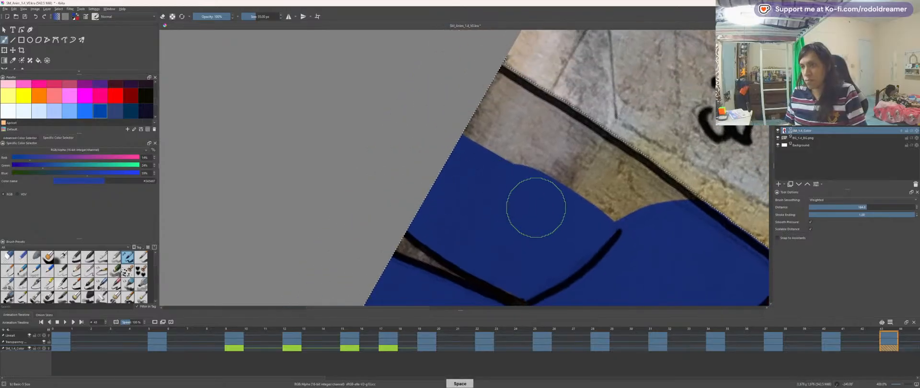
pyautogui.moveTo(602, 228)
pyautogui.mouseDown()
pyautogui.moveTo(531, 198)
pyautogui.moveTo(588, 191)
pyautogui.moveTo(575, 164)
pyautogui.moveTo(539, 137)
pyautogui.moveTo(612, 181)
pyautogui.moveTo(608, 168)
pyautogui.moveTo(493, 98)
pyautogui.mouseUp()
pyautogui.press('5')
pyautogui.press('-')
pyautogui.press('-')
pyautogui.press('-')
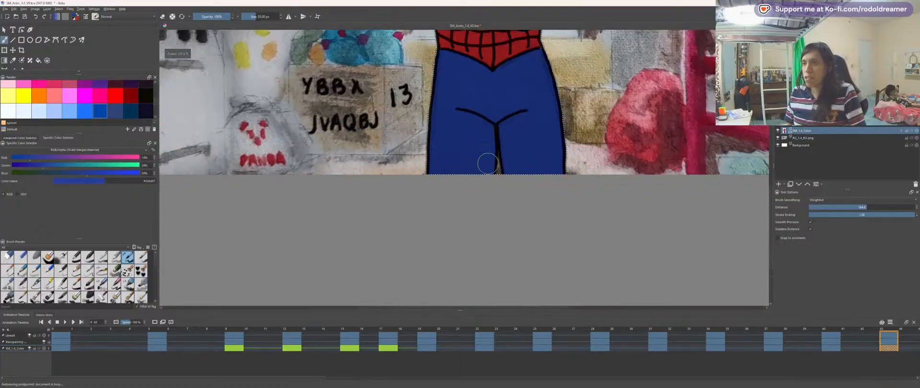
pyautogui.moveTo(452, 143); pyautogui.dragTo(451, 214)
pyautogui.press('-')
pyautogui.press('-')
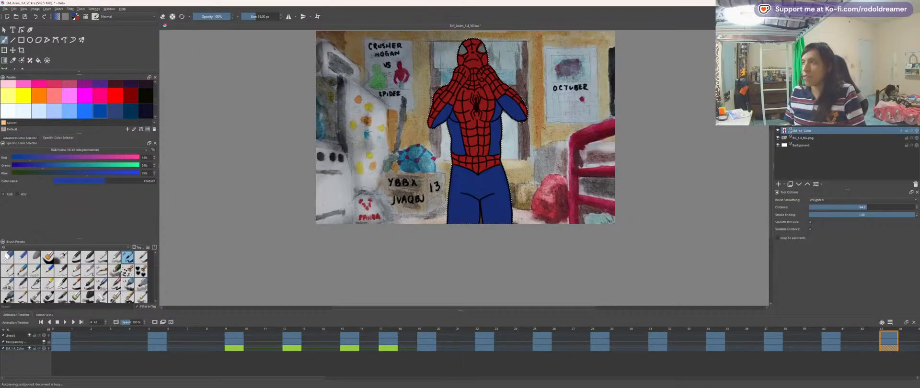
# Step: Go to frame 46 and select the figure's area with the contiguous selection for coloring
pyautogui.press('Right')
pyautogui.press('Right')
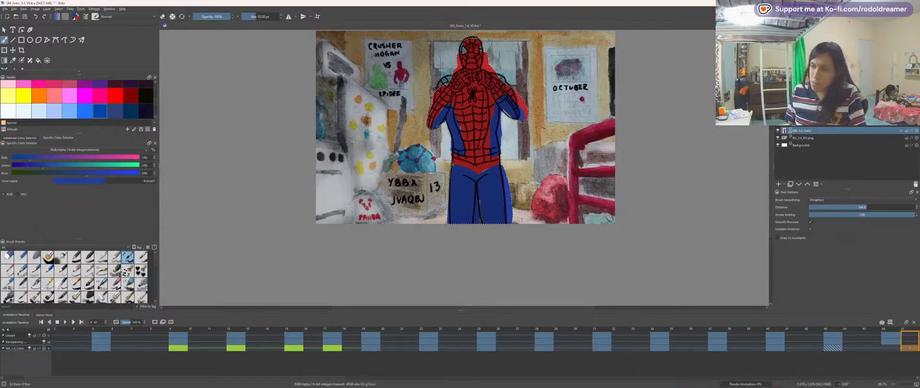
pyautogui.press('q')
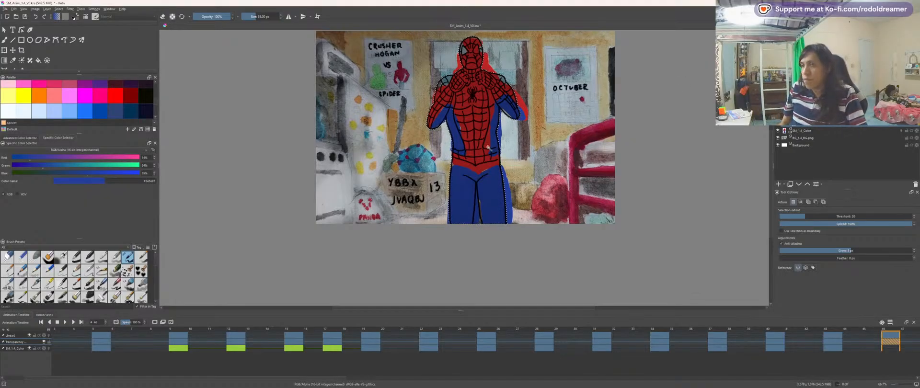
pyautogui.moveTo(449, 126); pyautogui.dragTo(440, 175)
pyautogui.scroll(1, 441, 175)
pyautogui.scroll(-2, 459, 163)
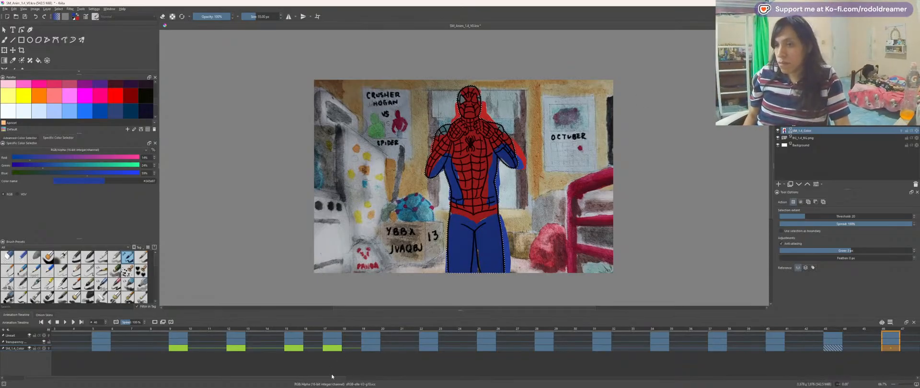
pyautogui.moveTo(333, 378); pyautogui.dragTo(428, 379)
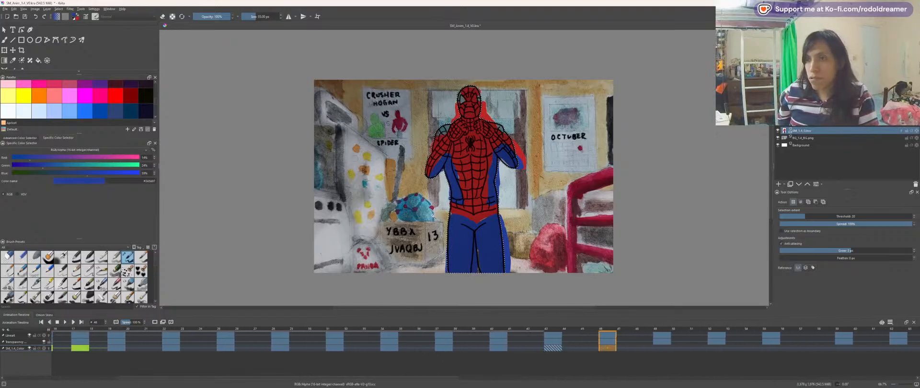
pyautogui.press('1')
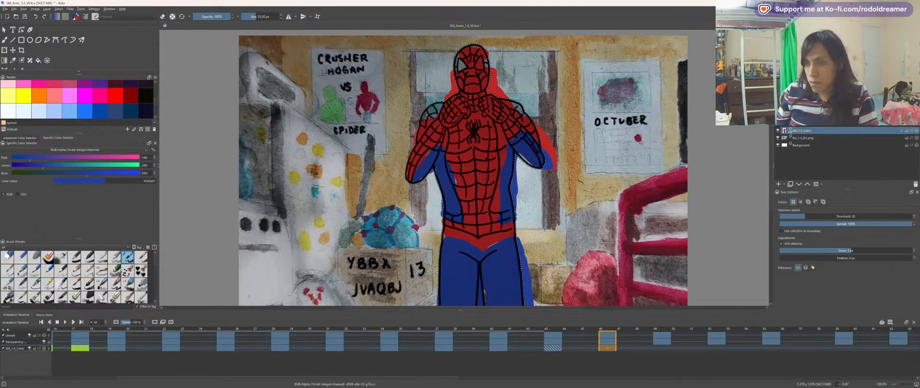
# Step: Paint the undersides of the arms and both side panels of the torso blue with the brush
pyautogui.press('b')
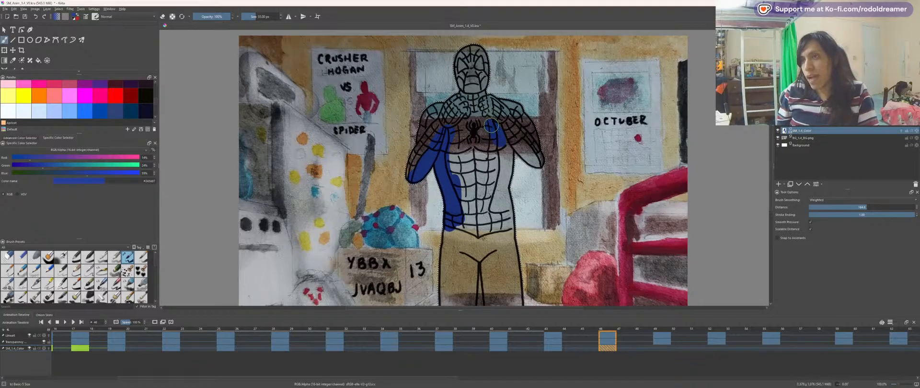
pyautogui.moveTo(501, 151)
pyautogui.mouseDown()
pyautogui.moveTo(487, 209)
pyautogui.moveTo(505, 206)
pyautogui.mouseUp()
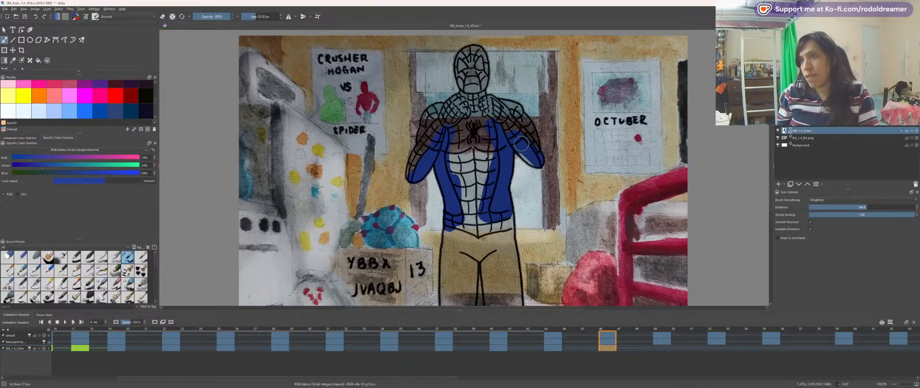
# Step: Fill the hips and the picture-left leg blue down to the canvas edge
pyautogui.press('space')
pyautogui.moveTo(548, 173); pyautogui.dragTo(572, 130)
pyautogui.press('+')
pyautogui.press('4')
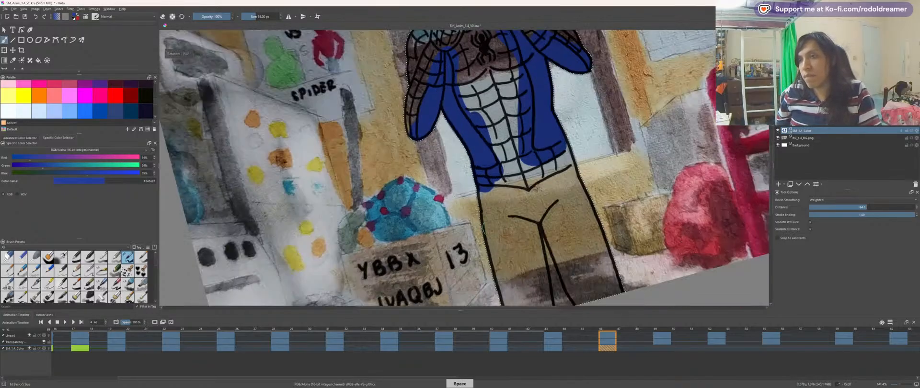
pyautogui.press('4')
pyautogui.press('4')
pyautogui.press('4')
pyautogui.press('4')
pyautogui.press('4')
pyautogui.press('4')
pyautogui.press('space')
pyautogui.moveTo(461, 170); pyautogui.dragTo(387, 183)
pyautogui.press('6')
pyautogui.press('6')
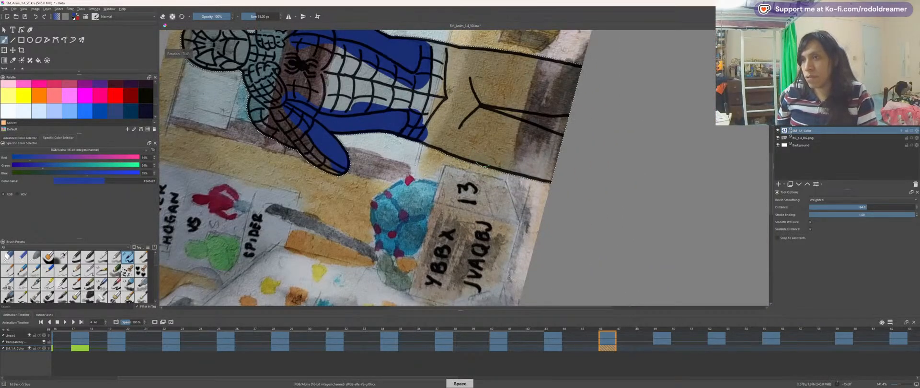
pyautogui.moveTo(482, 163); pyautogui.dragTo(507, 156)
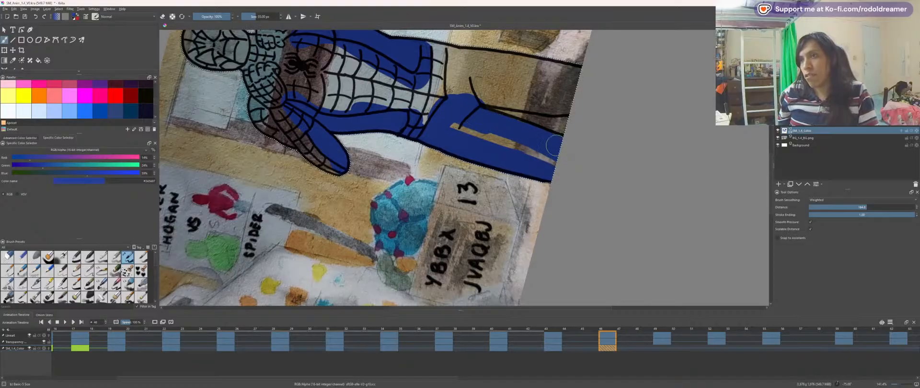
# Step: Fill the rest of the hips and the whole picture-right leg blue
pyautogui.press('space')
pyautogui.moveTo(460, 120); pyautogui.dragTo(420, 180)
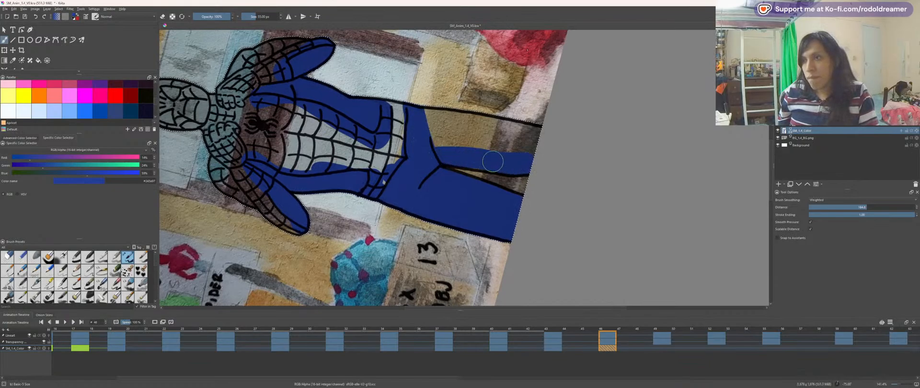
pyautogui.moveTo(403, 126)
pyautogui.mouseDown()
pyautogui.moveTo(527, 159)
pyautogui.moveTo(461, 146)
pyautogui.moveTo(455, 131)
pyautogui.moveTo(412, 117)
pyautogui.moveTo(531, 136)
pyautogui.mouseUp()
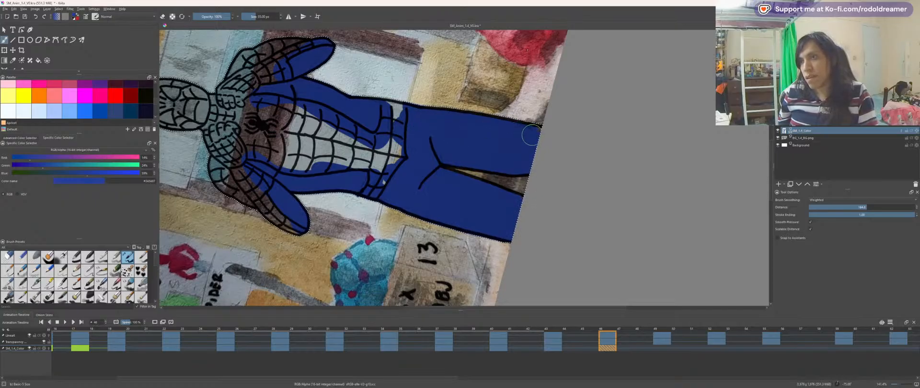
# Step: Paint the webbed shoulder and outer side of the picture-left arm red with a smaller brush
pyautogui.press('space')
pyautogui.moveTo(352, 129); pyautogui.dragTo(520, 161)
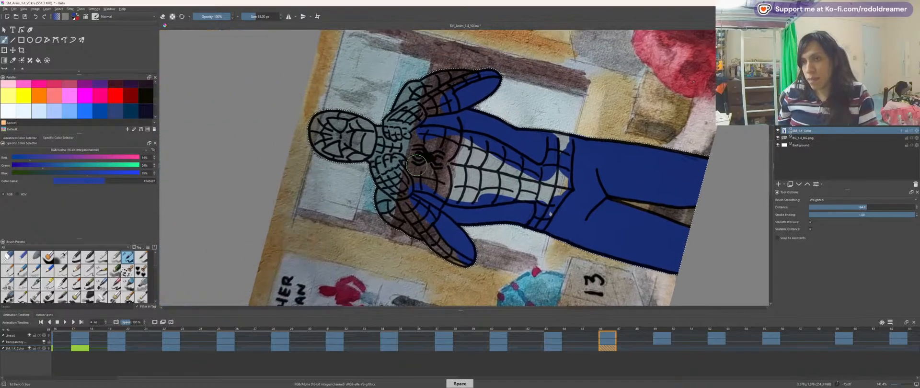
pyautogui.scroll(1, 417, 165)
pyautogui.press('space')
pyautogui.moveTo(366, 193); pyautogui.dragTo(425, 120)
pyautogui.scroll(2, 467, 166)
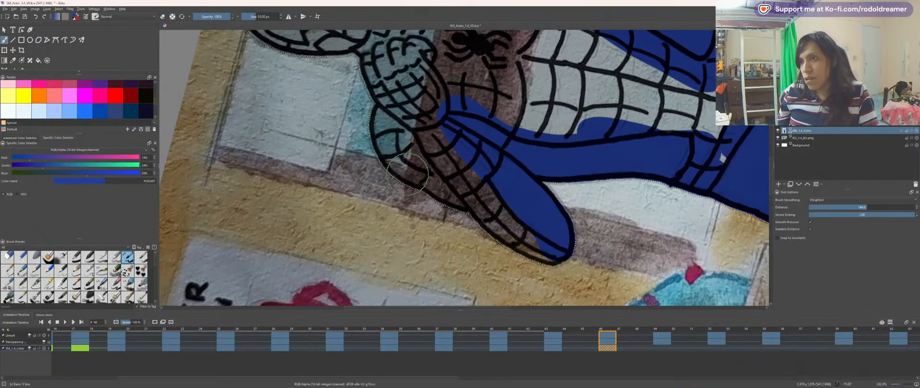
pyautogui.press('[')
pyautogui.press('[')
pyautogui.press('[')
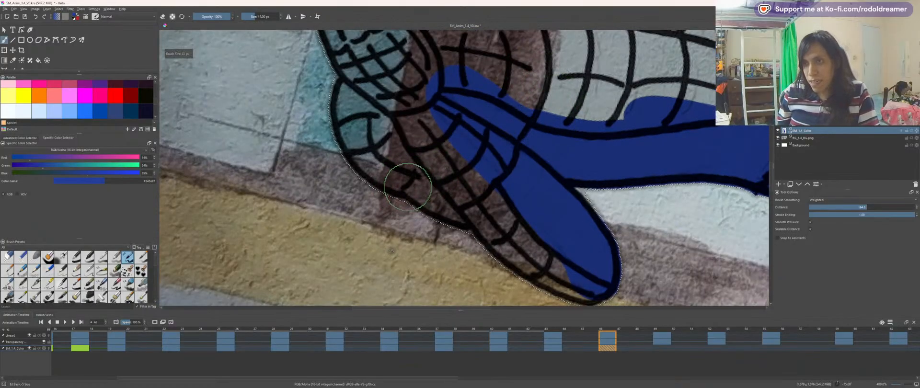
pyautogui.press('x')
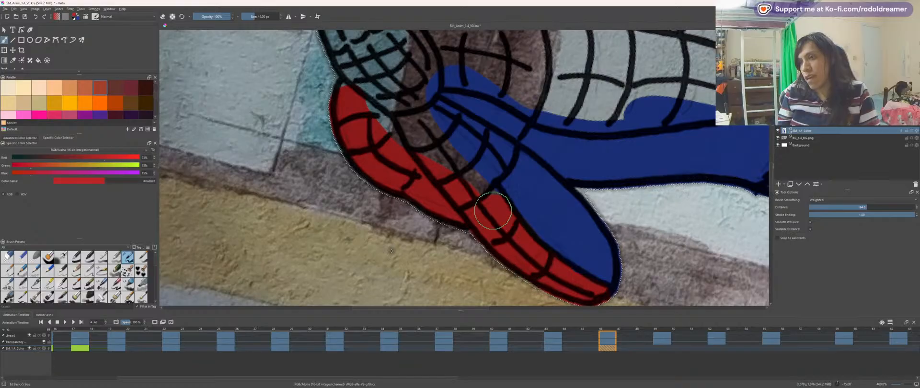
pyautogui.moveTo(463, 177)
pyautogui.mouseDown()
pyautogui.moveTo(437, 148)
pyautogui.moveTo(478, 181)
pyautogui.moveTo(495, 154)
pyautogui.moveTo(403, 103)
pyautogui.moveTo(390, 115)
pyautogui.moveTo(404, 99)
pyautogui.moveTo(467, 197)
pyautogui.mouseUp()
# Step: Paint the picture-left glove, the adjoining strip of the webbed torso and that half of the belt red
pyautogui.press('space')
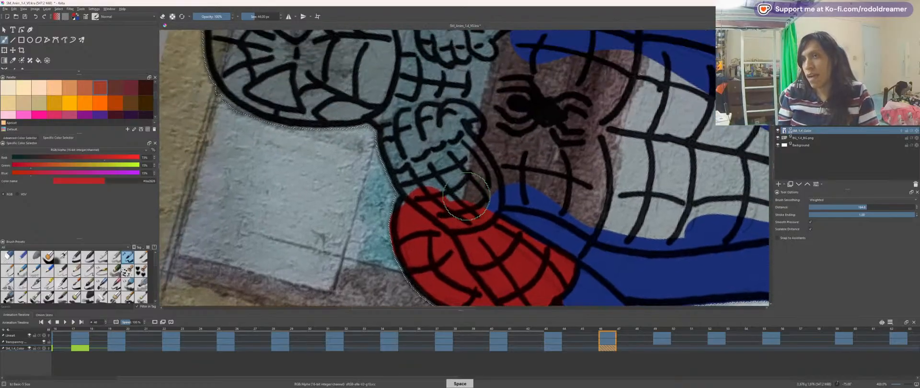
pyautogui.moveTo(407, 126)
pyautogui.mouseDown()
pyautogui.moveTo(436, 195)
pyautogui.moveTo(420, 172)
pyautogui.moveTo(424, 193)
pyautogui.moveTo(411, 158)
pyautogui.moveTo(446, 205)
pyautogui.moveTo(474, 205)
pyautogui.moveTo(458, 142)
pyautogui.moveTo(434, 121)
pyautogui.moveTo(472, 145)
pyautogui.moveTo(454, 161)
pyautogui.moveTo(373, 140)
pyautogui.moveTo(389, 164)
pyautogui.moveTo(451, 172)
pyautogui.moveTo(499, 201)
pyautogui.moveTo(552, 212)
pyautogui.moveTo(369, 192)
pyautogui.moveTo(422, 206)
pyautogui.moveTo(586, 207)
pyautogui.moveTo(587, 225)
pyautogui.moveTo(554, 290)
pyautogui.moveTo(573, 288)
pyautogui.moveTo(642, 177)
pyautogui.mouseUp()
pyautogui.press('space')
pyautogui.press('space')
# Step: Sample the suit's blue and cover the red overspill along the belt's lower edge
pyautogui.keyDown('ctrl'); pyautogui.click(511, 276); pyautogui.keyUp('ctrl')
pyautogui.moveTo(538, 256)
pyautogui.mouseDown()
pyautogui.moveTo(550, 242)
pyautogui.moveTo(527, 275)
pyautogui.mouseUp()
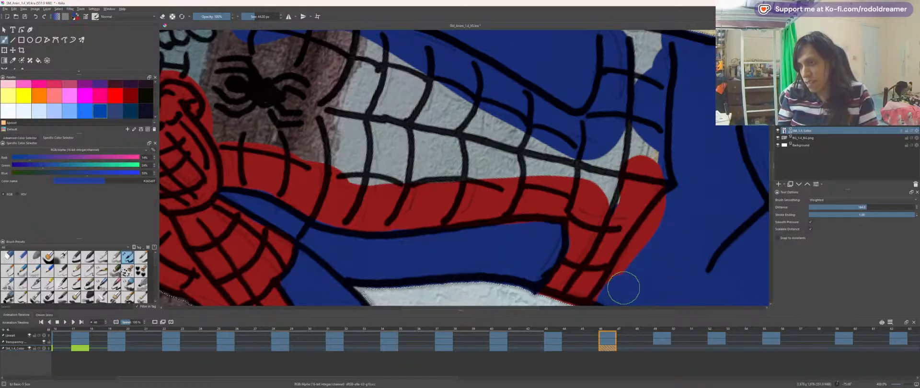
pyautogui.moveTo(623, 287)
pyautogui.mouseDown()
pyautogui.moveTo(687, 218)
pyautogui.moveTo(654, 246)
pyautogui.moveTo(623, 287)
pyautogui.mouseUp()
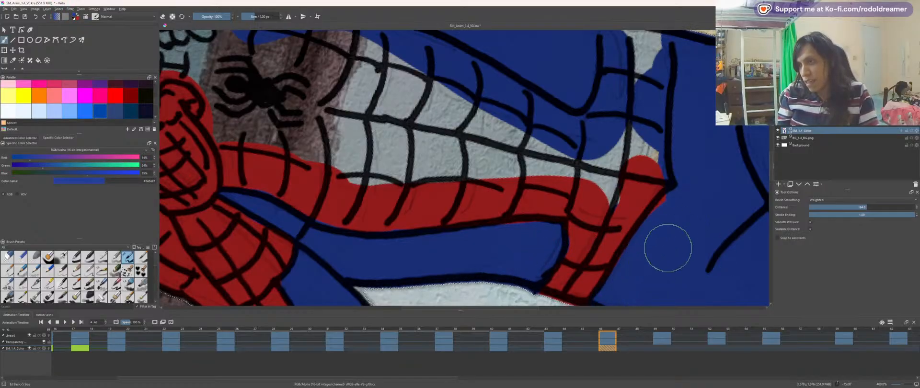
# Step: Sample the suit's red and paint the belt's center and picture-right half, using a smaller brush for the details
pyautogui.keyDown('ctrl'); pyautogui.click(585, 199); pyautogui.keyUp('ctrl')
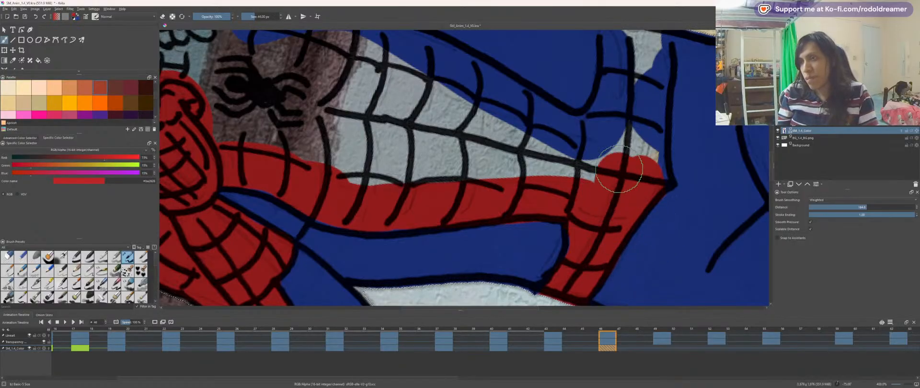
pyautogui.moveTo(619, 169)
pyautogui.mouseDown()
pyautogui.moveTo(625, 153)
pyautogui.moveTo(645, 165)
pyautogui.mouseUp()
pyautogui.press('space')
pyautogui.moveTo(507, 180); pyautogui.dragTo(453, 225)
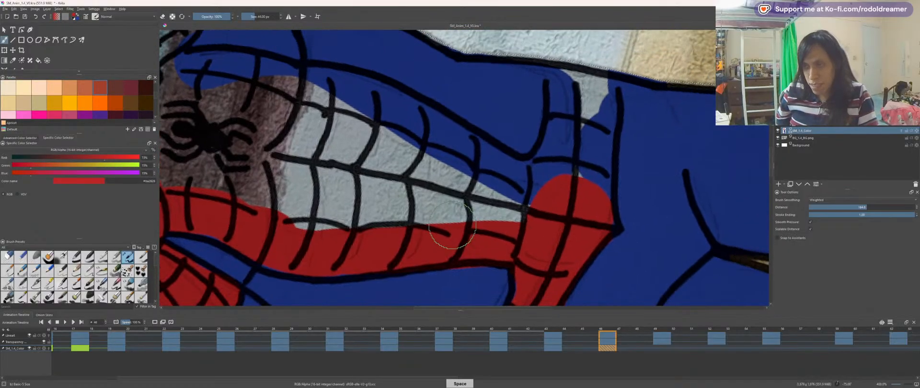
pyautogui.press('4')
pyautogui.press('4')
pyautogui.press('4')
pyautogui.press('4')
pyautogui.press('space')
pyautogui.moveTo(488, 135); pyautogui.dragTo(484, 219)
pyautogui.press('+')
pyautogui.moveTo(461, 120); pyautogui.dragTo(540, 181)
pyautogui.press('space')
pyautogui.moveTo(454, 125)
pyautogui.mouseDown()
pyautogui.moveTo(412, 163)
pyautogui.moveTo(378, 140)
pyautogui.moveTo(388, 148)
pyautogui.moveTo(382, 123)
pyautogui.moveTo(410, 96)
pyautogui.moveTo(534, 164)
pyautogui.moveTo(416, 128)
pyautogui.mouseUp()
pyautogui.press('[')
pyautogui.press('[')
pyautogui.press('[')
pyautogui.press('[')
pyautogui.press('[')
pyautogui.press('[')
pyautogui.press('[')
pyautogui.press('[')
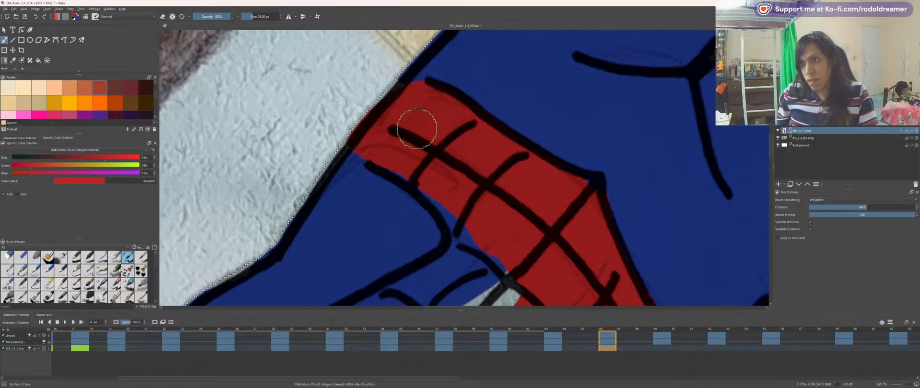
# Step: Paint red over the blue at the corner where the belt meets the picture-right side of the torso
pyautogui.press('space')
pyautogui.moveTo(484, 254); pyautogui.dragTo(536, 196)
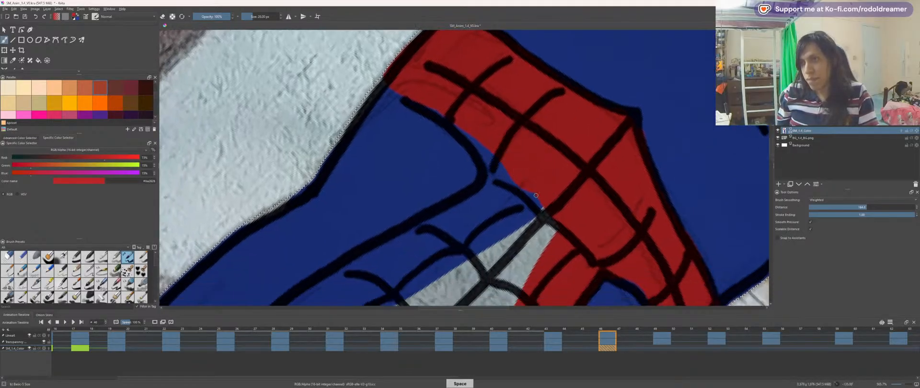
pyautogui.press('1')
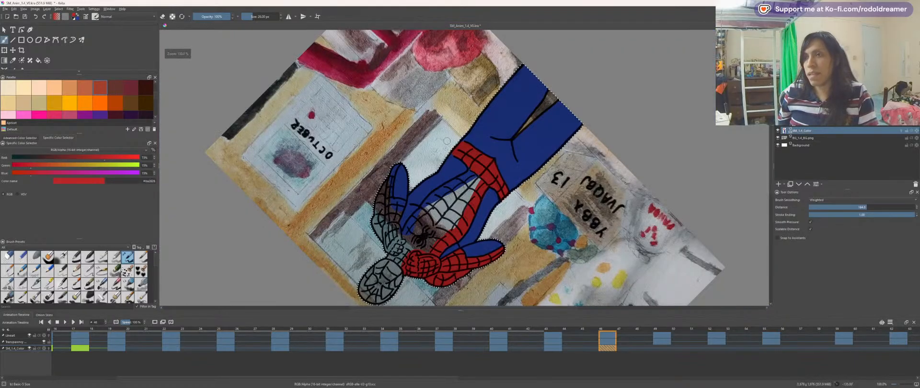
pyautogui.press('4')
pyautogui.press('4')
pyautogui.press('4')
pyautogui.press('4')
pyautogui.press('4')
pyautogui.press('4')
pyautogui.press('4')
pyautogui.press('4')
pyautogui.press('4')
pyautogui.press('4')
pyautogui.press('4')
pyautogui.press('+')
pyautogui.press('+')
pyautogui.press('+')
pyautogui.press('+')
pyautogui.press('+')
pyautogui.press('+')
pyautogui.press('+')
pyautogui.press('+')
pyautogui.press('+')
pyautogui.press('+')
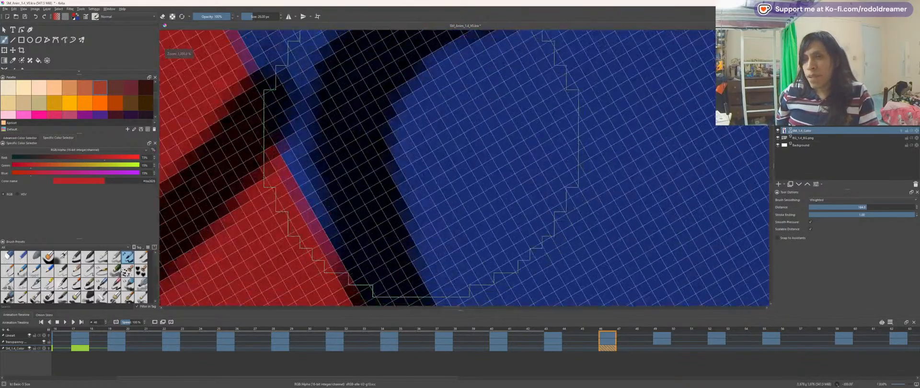
pyautogui.press('-')
pyautogui.press('-')
pyautogui.press('-')
pyautogui.press('-')
pyautogui.press('-')
pyautogui.press('-')
pyautogui.press('-')
pyautogui.press('-')
pyautogui.press('-')
pyautogui.press('-')
pyautogui.press('+')
pyautogui.press('+')
pyautogui.press('+')
pyautogui.press('+')
pyautogui.press('+')
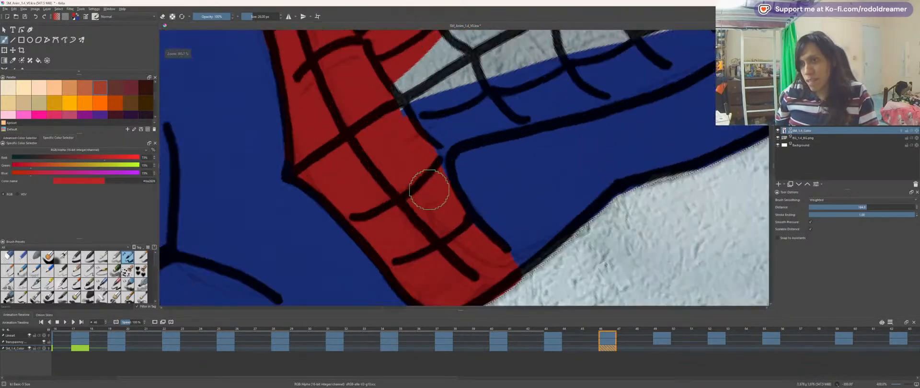
pyautogui.press('6')
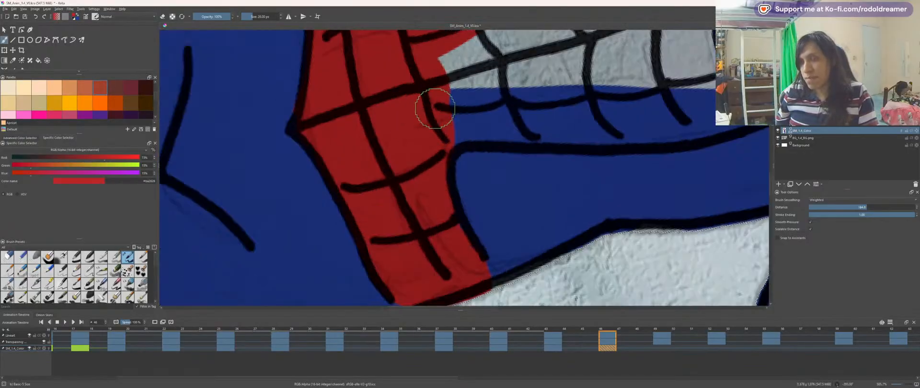
# Step: Paint the picture-right edge of the webbed torso red along the blue side panel
pyautogui.press('space')
pyautogui.moveTo(499, 144); pyautogui.dragTo(386, 128)
pyautogui.press('6')
pyautogui.press('6')
pyautogui.press('space')
pyautogui.moveTo(443, 58); pyautogui.dragTo(405, 111)
pyautogui.press('-')
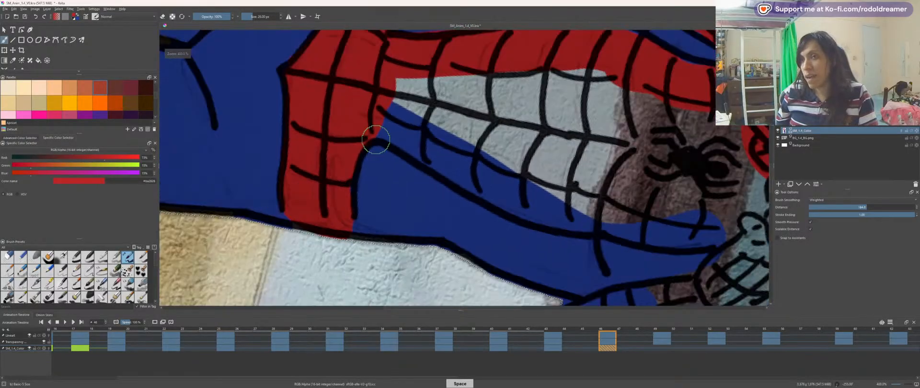
pyautogui.click(409, 142)
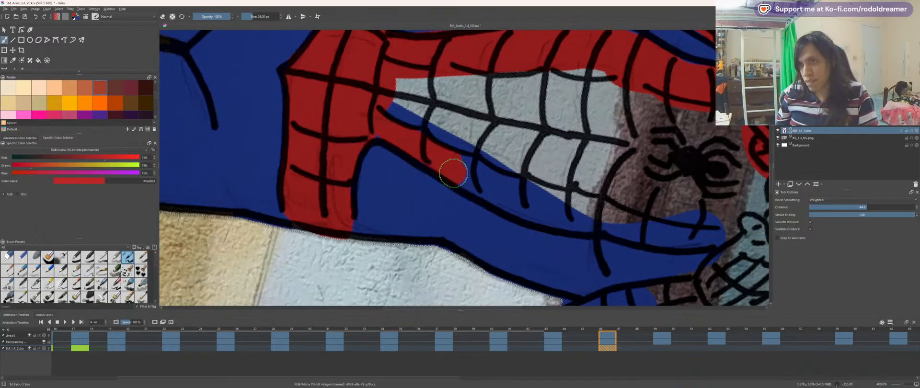
pyautogui.moveTo(564, 219)
pyautogui.mouseDown()
pyautogui.moveTo(585, 222)
pyautogui.moveTo(400, 119)
pyautogui.moveTo(382, 92)
pyautogui.moveTo(598, 86)
pyautogui.moveTo(573, 71)
pyautogui.mouseUp()
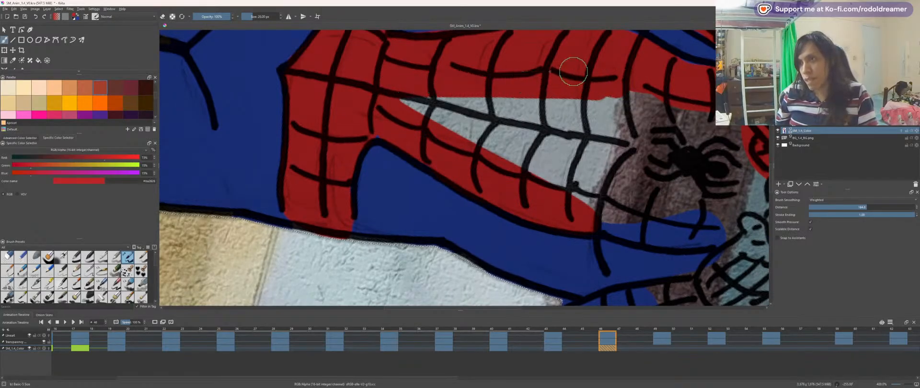
# Step: Enlarge the brush and fill the remaining abdomen and the chest around the spider emblem red
pyautogui.press(']')
pyautogui.press(']')
pyautogui.press(']')
pyautogui.press(']')
pyautogui.press(']')
pyautogui.press(']')
pyautogui.press(']')
pyautogui.press(']')
pyautogui.press(']')
pyautogui.moveTo(394, 97)
pyautogui.mouseDown()
pyautogui.moveTo(571, 130)
pyautogui.moveTo(600, 105)
pyautogui.moveTo(571, 94)
pyautogui.moveTo(584, 120)
pyautogui.moveTo(452, 113)
pyautogui.moveTo(525, 163)
pyautogui.mouseUp()
pyautogui.press('space')
pyautogui.moveTo(526, 163)
pyautogui.mouseDown()
pyautogui.moveTo(358, 158)
pyautogui.moveTo(427, 175)
pyautogui.moveTo(465, 198)
pyautogui.moveTo(547, 208)
pyautogui.moveTo(524, 214)
pyautogui.moveTo(433, 194)
pyautogui.moveTo(487, 211)
pyautogui.moveTo(550, 215)
pyautogui.moveTo(385, 133)
pyautogui.moveTo(598, 196)
pyautogui.moveTo(543, 177)
pyautogui.moveTo(452, 123)
pyautogui.moveTo(562, 150)
pyautogui.moveTo(470, 98)
pyautogui.mouseUp()
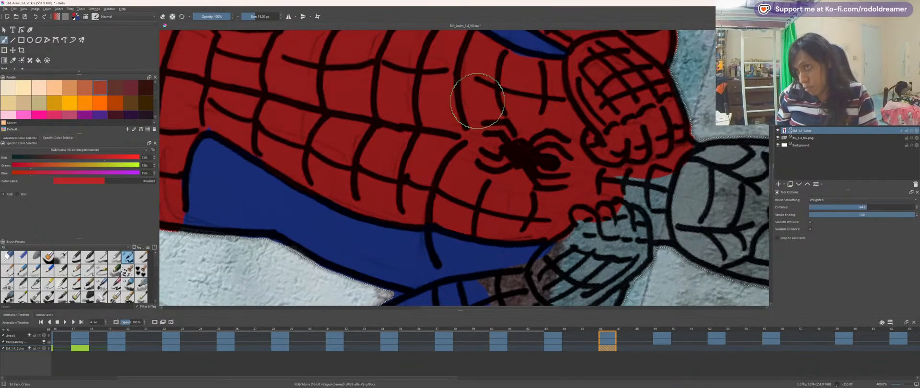
# Step: Paint the neck and the fingers of the picture-right hand red, with a smaller brush along the jawline
pyautogui.press('space')
pyautogui.moveTo(489, 129); pyautogui.dragTo(405, 114)
pyautogui.moveTo(499, 188)
pyautogui.mouseDown()
pyautogui.moveTo(499, 161)
pyautogui.moveTo(483, 180)
pyautogui.mouseUp()
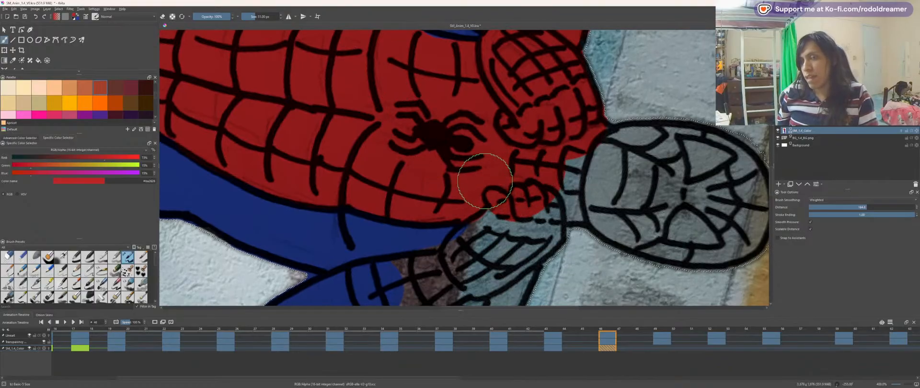
pyautogui.press('4')
pyautogui.press('4')
pyautogui.press('4')
pyautogui.press('4')
pyautogui.press('4')
pyautogui.press('4')
pyautogui.scroll(-1, 479, 155)
pyautogui.press('space')
pyautogui.moveTo(462, 151); pyautogui.dragTo(379, 225)
pyautogui.scroll(3, 414, 185)
pyautogui.press('space')
pyautogui.moveTo(357, 183); pyautogui.dragTo(443, 232)
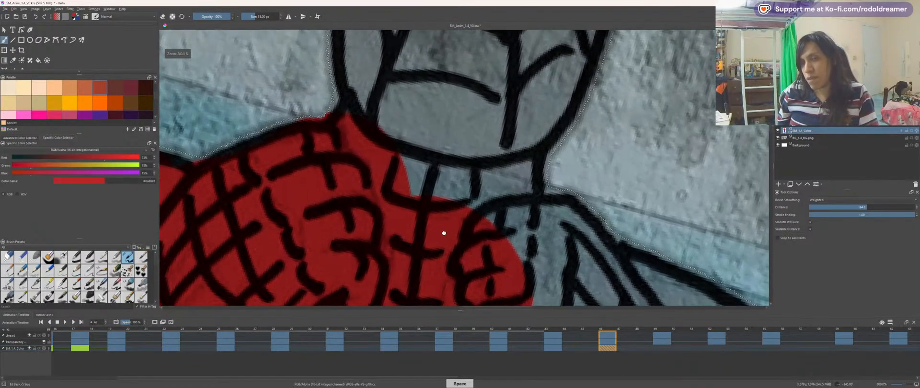
pyautogui.press('[')
pyautogui.press('[')
pyautogui.press('[')
pyautogui.press('[')
pyautogui.press('[')
pyautogui.press('[')
pyautogui.press('[')
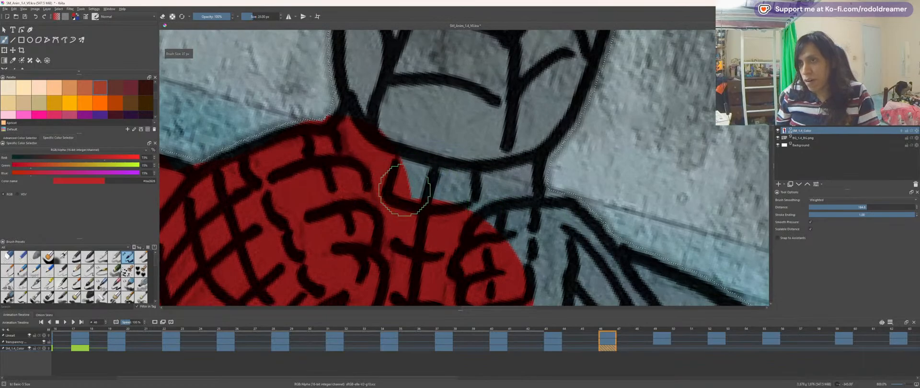
pyautogui.moveTo(388, 176)
pyautogui.mouseDown()
pyautogui.moveTo(434, 195)
pyautogui.moveTo(392, 180)
pyautogui.moveTo(452, 196)
pyautogui.moveTo(514, 188)
pyautogui.moveTo(476, 230)
pyautogui.moveTo(467, 257)
pyautogui.moveTo(509, 258)
pyautogui.moveTo(432, 140)
pyautogui.moveTo(453, 221)
pyautogui.moveTo(390, 99)
pyautogui.mouseUp()
pyautogui.press('space')
pyautogui.moveTo(453, 214)
pyautogui.mouseDown()
pyautogui.moveTo(474, 242)
pyautogui.moveTo(440, 212)
pyautogui.moveTo(463, 231)
pyautogui.moveTo(432, 171)
pyautogui.mouseUp()
# Step: Fill the rest of the picture-right glove red
pyautogui.scroll(-4, 432, 171)
pyautogui.scroll(3, 412, 170)
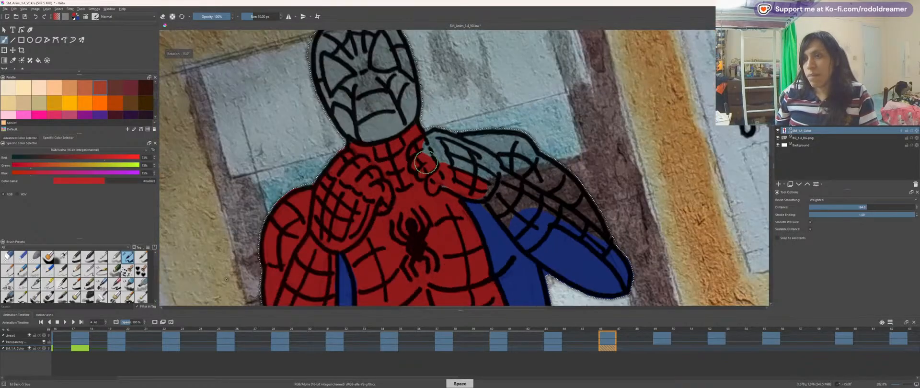
pyautogui.moveTo(412, 163)
pyautogui.mouseDown()
pyautogui.moveTo(421, 133)
pyautogui.moveTo(499, 169)
pyautogui.moveTo(472, 150)
pyautogui.moveTo(438, 155)
pyautogui.mouseUp()
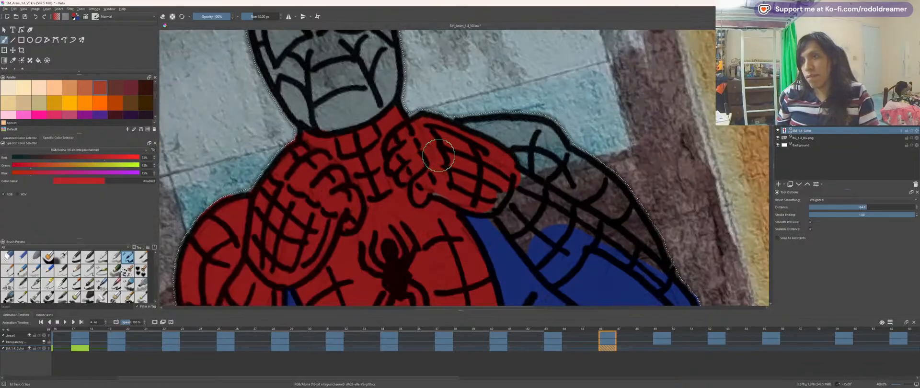
pyautogui.moveTo(461, 183); pyautogui.dragTo(444, 190)
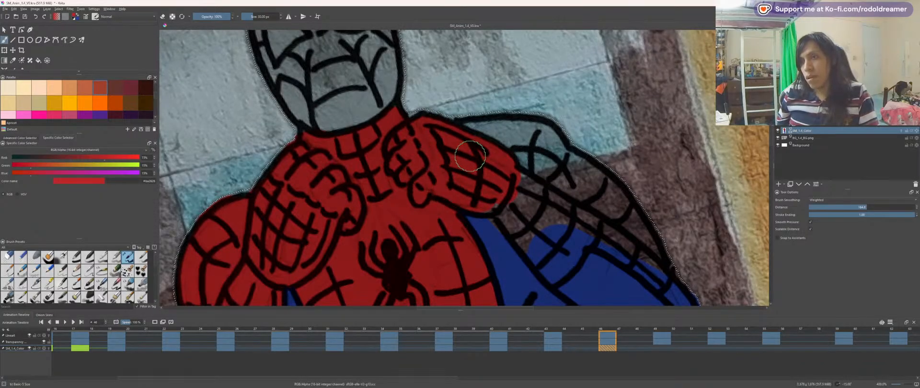
# Step: Paint the picture-right shoulder and the webbed part of that arm red down to the elbow
pyautogui.moveTo(469, 156)
pyautogui.mouseDown()
pyautogui.moveTo(491, 143)
pyautogui.moveTo(470, 139)
pyautogui.moveTo(500, 136)
pyautogui.moveTo(553, 149)
pyautogui.mouseUp()
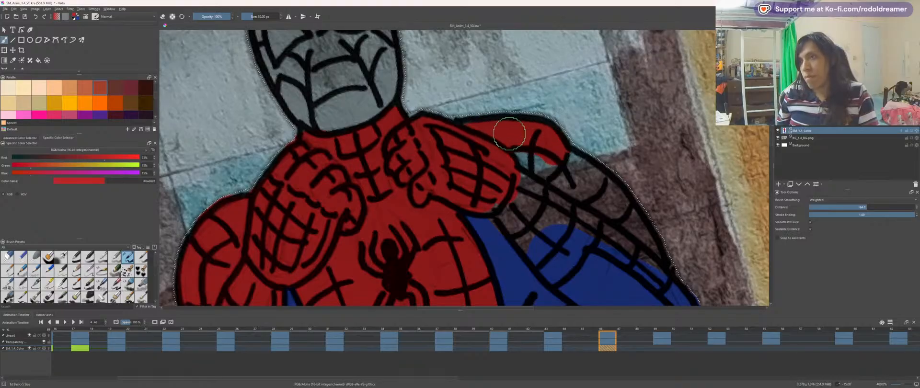
pyautogui.moveTo(510, 133)
pyautogui.mouseDown()
pyautogui.moveTo(492, 142)
pyautogui.moveTo(555, 176)
pyautogui.moveTo(521, 152)
pyautogui.moveTo(521, 186)
pyautogui.moveTo(499, 194)
pyautogui.moveTo(551, 271)
pyautogui.moveTo(591, 217)
pyautogui.mouseUp()
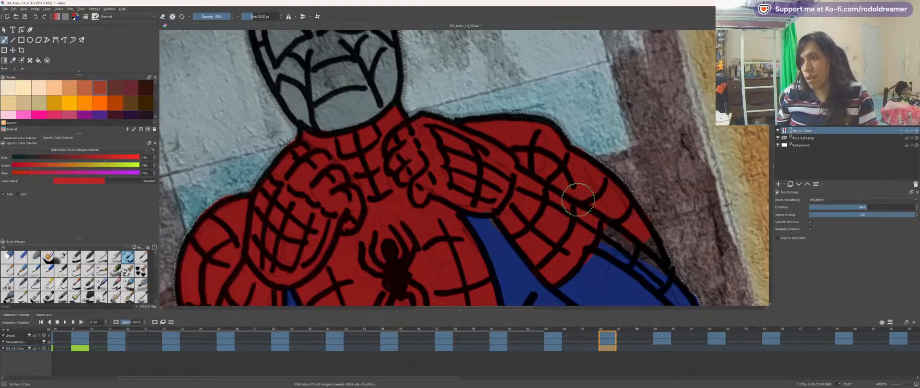
pyautogui.moveTo(578, 200); pyautogui.dragTo(515, 159)
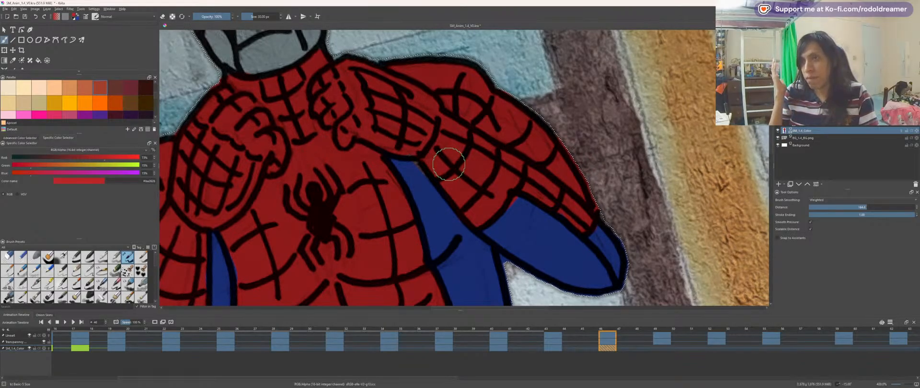
# Step: Paint the outer rim of the mask on frame 46 red, from the jaw around the top of the head
pyautogui.moveTo(350, 142); pyautogui.dragTo(438, 132)
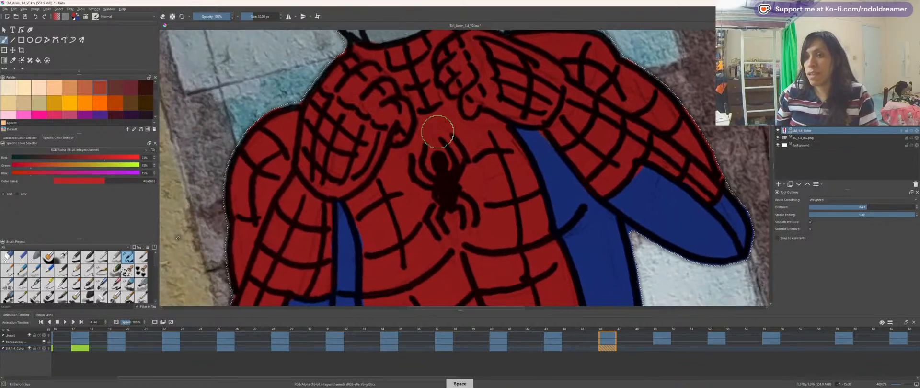
pyautogui.press('-')
pyautogui.press('-')
pyautogui.press('-')
pyautogui.press('-')
pyautogui.press('-')
pyautogui.press('-')
pyautogui.press('4')
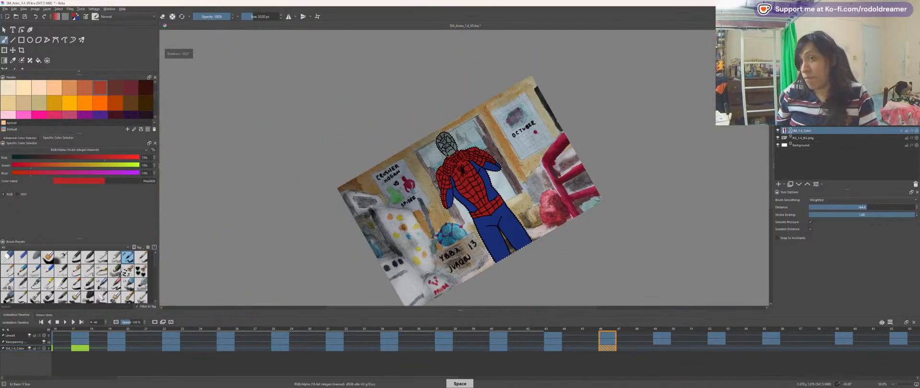
pyautogui.press('+')
pyautogui.press('+')
pyautogui.press('+')
pyautogui.press('+')
pyautogui.press('+')
pyautogui.press('+')
pyautogui.press('+')
pyautogui.moveTo(435, 162); pyautogui.dragTo(604, 302)
pyautogui.press('-')
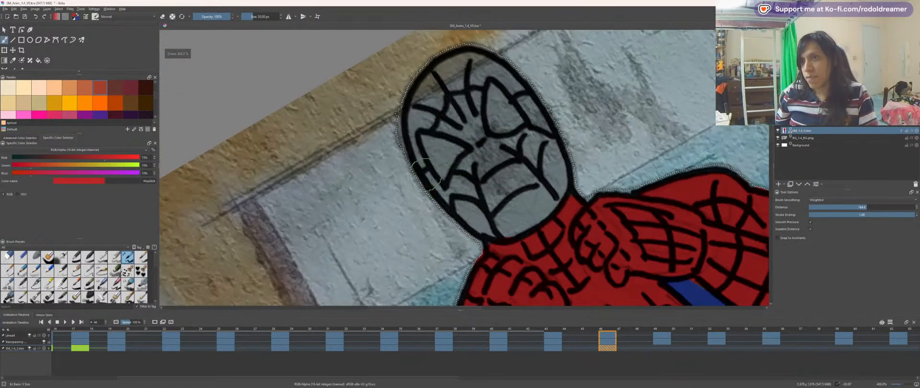
pyautogui.moveTo(497, 224); pyautogui.dragTo(540, 213)
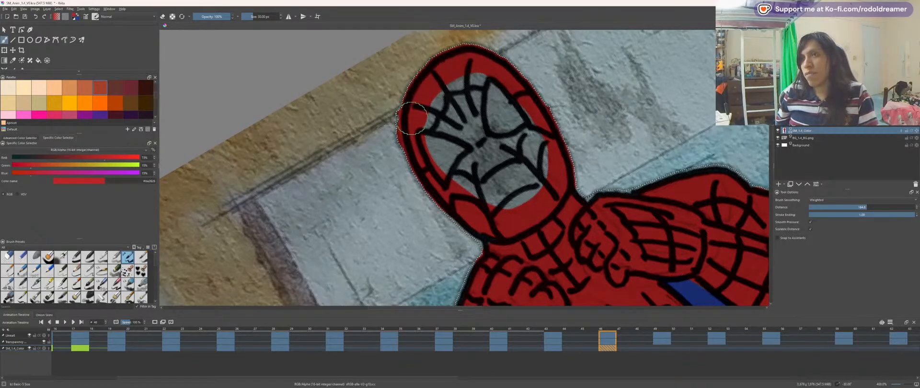
# Step: Fill the forehead, nose, cheeks and mouth area of the mask red, leaving the eyes unpainted
pyautogui.moveTo(423, 123)
pyautogui.mouseDown()
pyautogui.moveTo(478, 130)
pyautogui.moveTo(443, 105)
pyautogui.moveTo(482, 130)
pyautogui.moveTo(449, 109)
pyautogui.mouseUp()
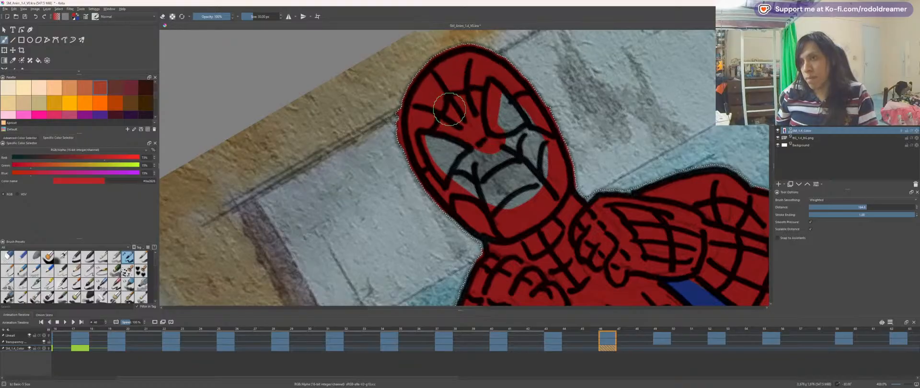
pyautogui.moveTo(471, 175)
pyautogui.mouseDown()
pyautogui.moveTo(482, 154)
pyautogui.moveTo(534, 138)
pyautogui.mouseUp()
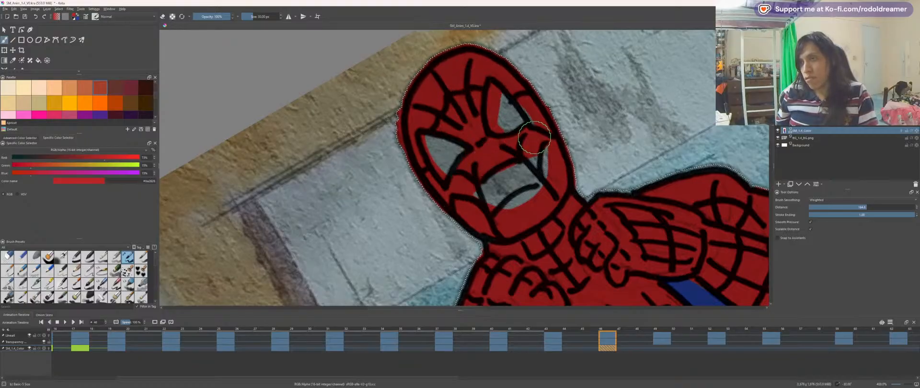
pyautogui.moveTo(541, 164)
pyautogui.mouseDown()
pyautogui.moveTo(484, 197)
pyautogui.moveTo(524, 164)
pyautogui.mouseUp()
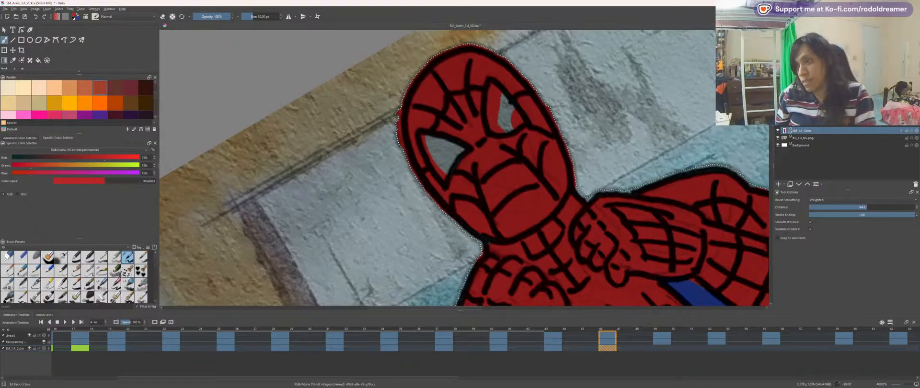
# Step: Straighten the canvas and advance the animation from frame 46 to the drawing at frame 49
pyautogui.scroll(-5, 492, 203)
pyautogui.press('5')
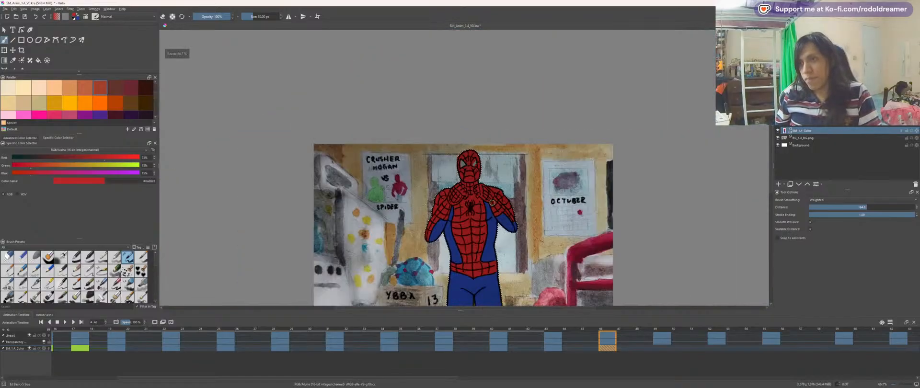
pyautogui.press('-')
pyautogui.press('space')
pyautogui.moveTo(492, 203); pyautogui.dragTo(527, 154)
pyautogui.press('Right')
pyautogui.press('Right')
pyautogui.press('Right')
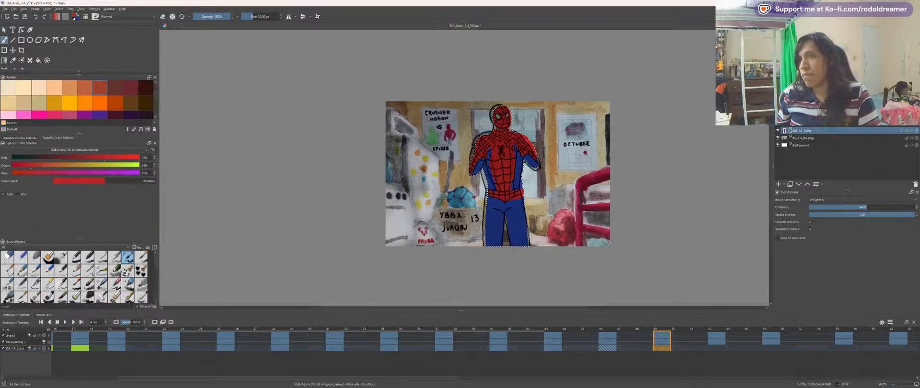
pyautogui.press('+')
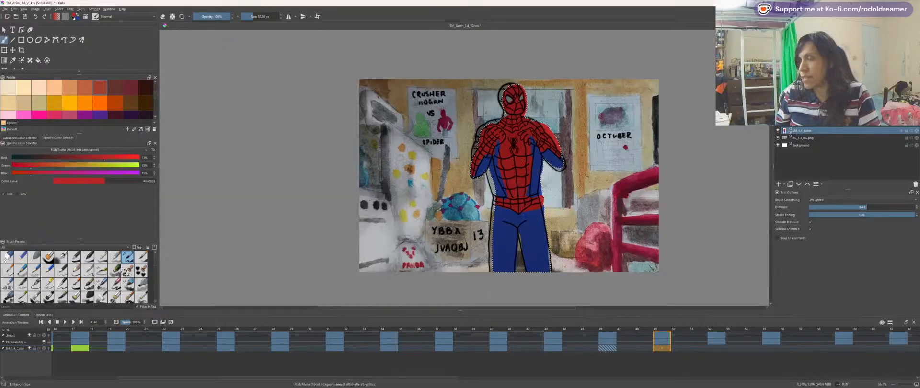
# Step: Select the figure's silhouette from the line-art layer and start a blank frame 49 on the colour layer
pyautogui.click(663, 342)
pyautogui.press('pageup')
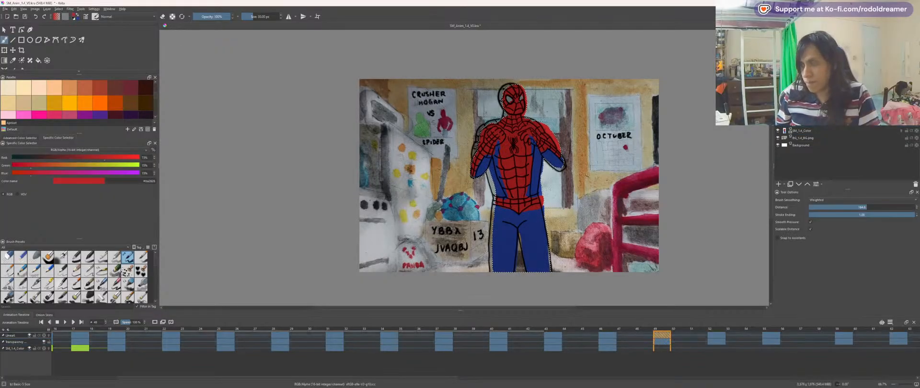
pyautogui.press('w')
pyautogui.hotkey('ctrl', 'shift', 'i')
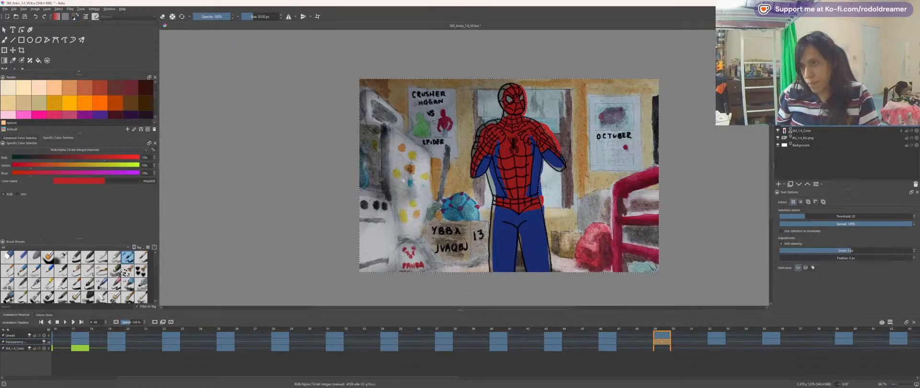
pyautogui.press('pagedown')
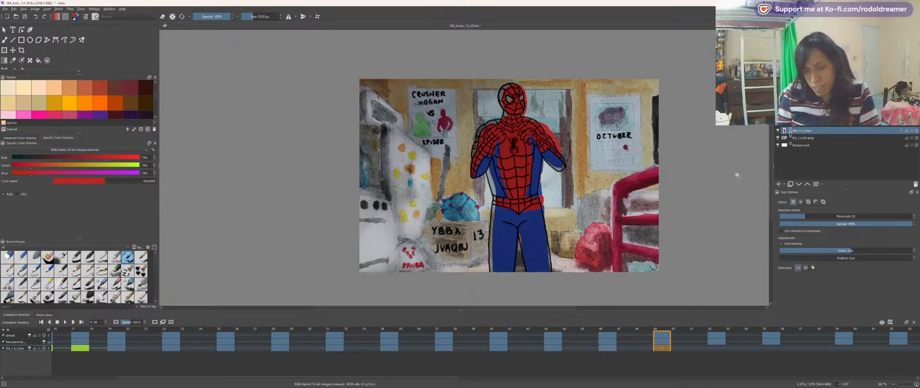
pyautogui.press('b')
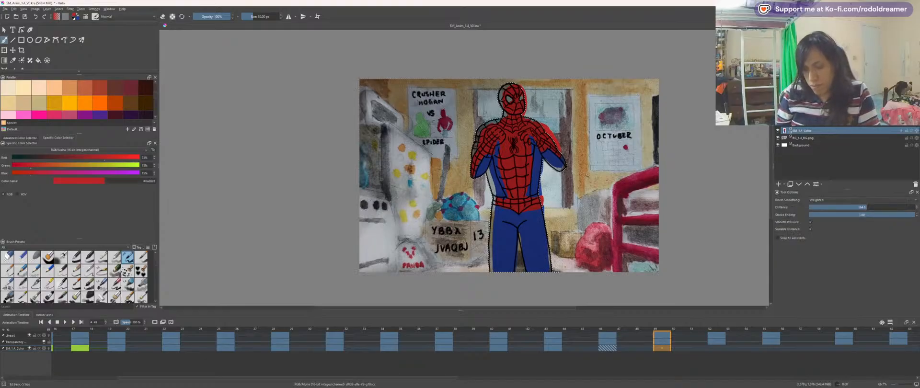
pyautogui.press('1')
pyautogui.press('Delete')
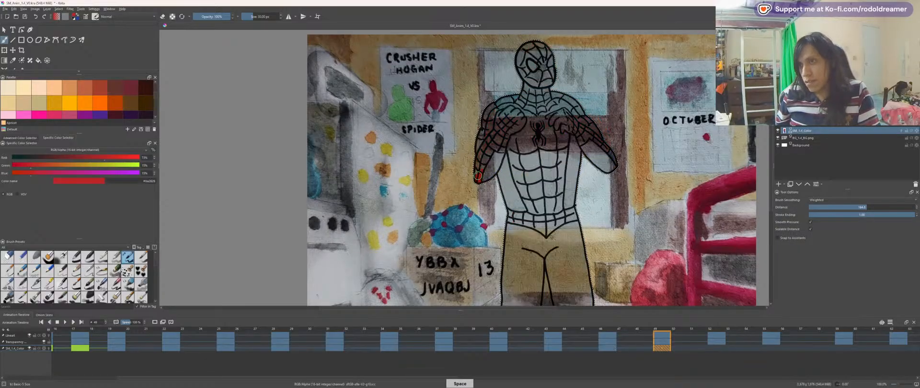
# Step: Paint the picture-left arm, glove and shoulder and the adjoining side of the neck red
pyautogui.press('+')
pyautogui.press('+')
pyautogui.press('space')
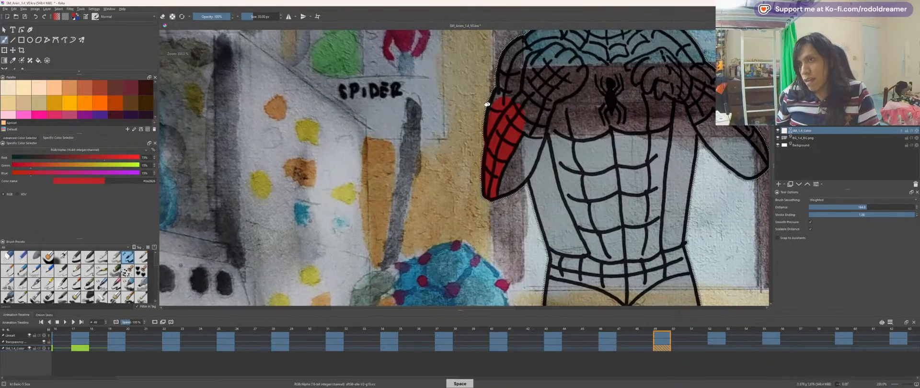
pyautogui.moveTo(495, 101); pyautogui.dragTo(462, 171)
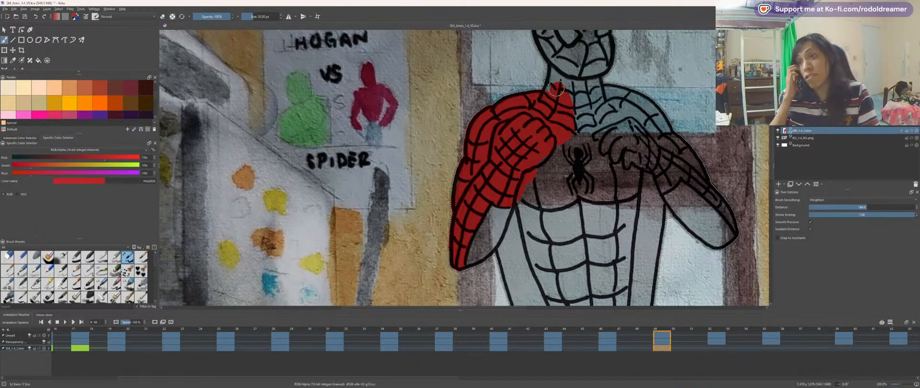
pyautogui.moveTo(556, 89); pyautogui.dragTo(565, 84)
# Step: Enlarge the brush and paint the mask on frame 49 red around the eyes
pyautogui.moveTo(555, 118); pyautogui.dragTo(499, 194)
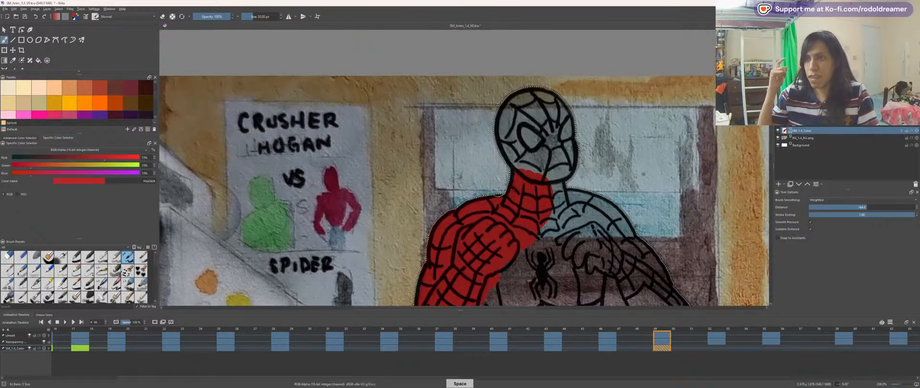
pyautogui.press(']')
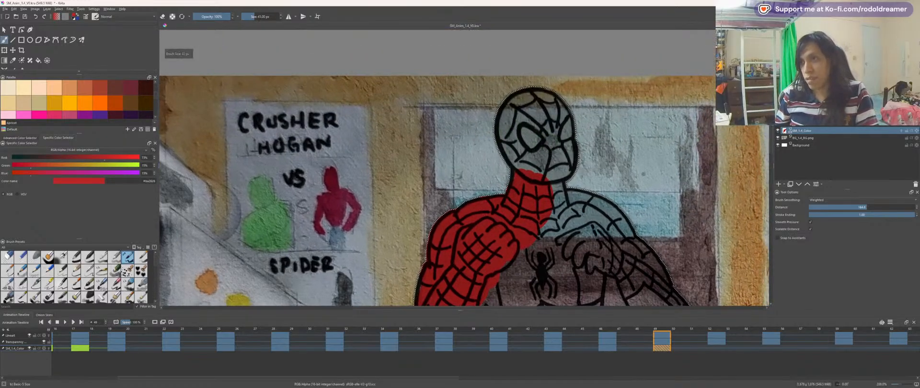
pyautogui.moveTo(502, 123)
pyautogui.mouseDown()
pyautogui.moveTo(517, 168)
pyautogui.moveTo(514, 144)
pyautogui.mouseUp()
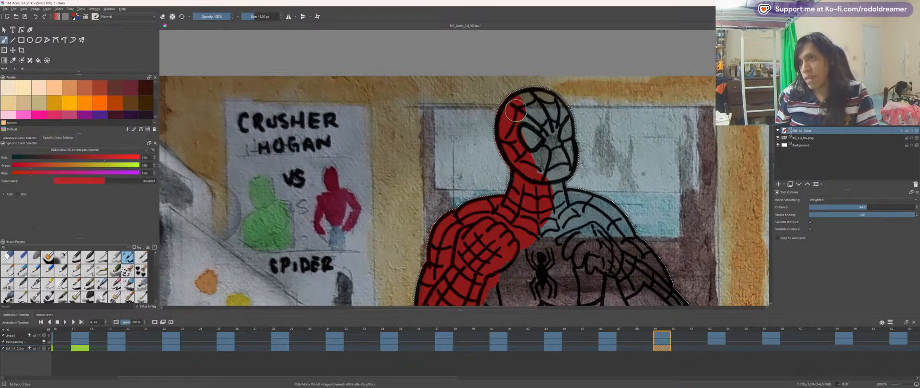
pyautogui.moveTo(516, 110)
pyautogui.mouseDown()
pyautogui.moveTo(553, 139)
pyautogui.moveTo(557, 118)
pyautogui.moveTo(525, 96)
pyautogui.moveTo(546, 114)
pyautogui.moveTo(531, 169)
pyautogui.moveTo(544, 177)
pyautogui.moveTo(569, 147)
pyautogui.mouseUp()
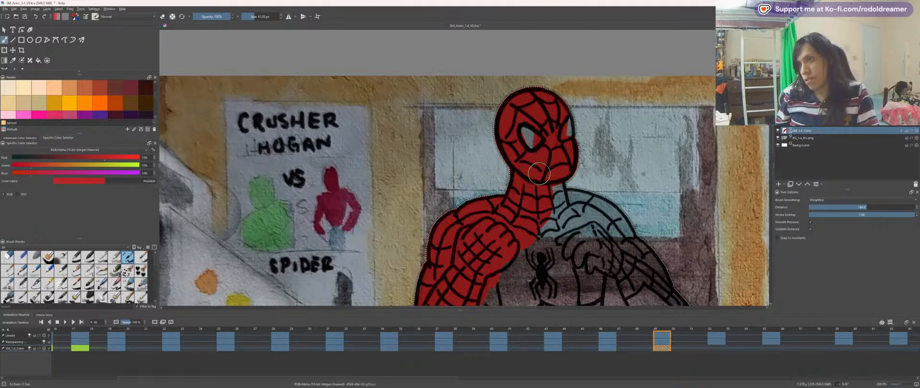
# Step: Paint the belt and the webbed abdomen panel red, leaving the side panels unpainted
pyautogui.press('space')
pyautogui.moveTo(536, 281); pyautogui.dragTo(536, 190)
pyautogui.moveTo(497, 208)
pyautogui.mouseDown()
pyautogui.moveTo(504, 254)
pyautogui.moveTo(504, 206)
pyautogui.moveTo(547, 129)
pyautogui.mouseUp()
pyautogui.press('space')
pyautogui.moveTo(527, 188)
pyautogui.mouseDown()
pyautogui.moveTo(556, 243)
pyautogui.moveTo(533, 194)
pyautogui.moveTo(553, 266)
pyautogui.moveTo(503, 257)
pyautogui.moveTo(539, 261)
pyautogui.moveTo(507, 263)
pyautogui.moveTo(577, 297)
pyautogui.moveTo(640, 252)
pyautogui.moveTo(614, 262)
pyautogui.moveTo(633, 266)
pyautogui.moveTo(590, 279)
pyautogui.moveTo(608, 262)
pyautogui.moveTo(557, 269)
pyautogui.moveTo(565, 189)
pyautogui.moveTo(579, 263)
pyautogui.moveTo(523, 124)
pyautogui.moveTo(570, 289)
pyautogui.moveTo(590, 248)
pyautogui.moveTo(578, 282)
pyautogui.moveTo(600, 143)
pyautogui.mouseUp()
pyautogui.press('space')
# Step: Enlarge the brush and paint the chest, the picture-right glove and shoulder, and the webbed part of that arm red
pyautogui.press(']')
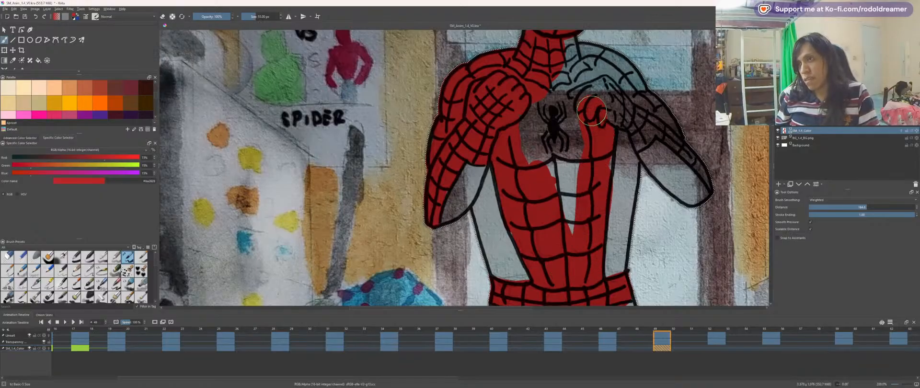
pyautogui.moveTo(591, 111)
pyautogui.mouseDown()
pyautogui.moveTo(573, 104)
pyautogui.moveTo(574, 190)
pyautogui.moveTo(551, 211)
pyautogui.moveTo(537, 157)
pyautogui.moveTo(539, 107)
pyautogui.moveTo(560, 85)
pyautogui.moveTo(559, 42)
pyautogui.moveTo(635, 81)
pyautogui.moveTo(581, 70)
pyautogui.mouseUp()
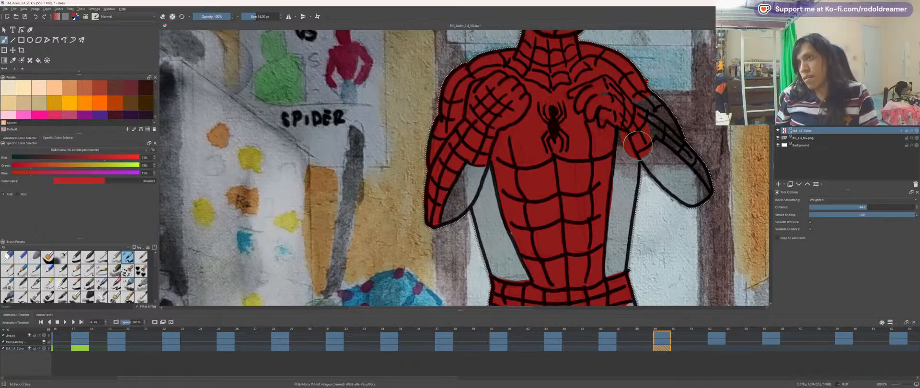
pyautogui.moveTo(637, 145)
pyautogui.mouseDown()
pyautogui.moveTo(646, 128)
pyautogui.moveTo(676, 144)
pyautogui.mouseUp()
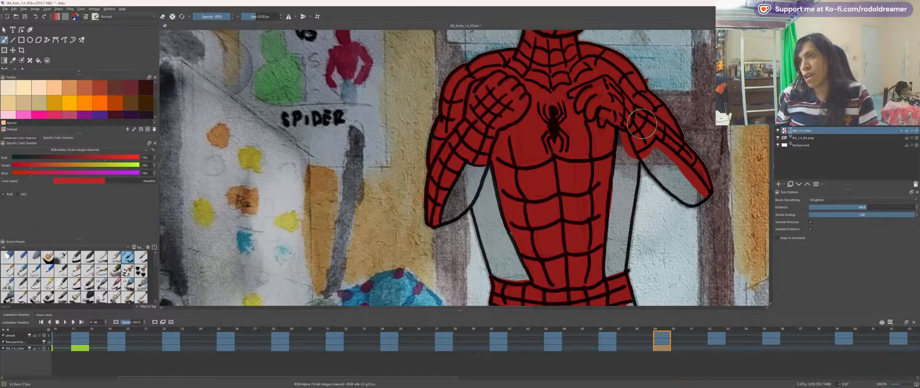
# Step: Rotate the canvas, switch to the blue colour and paint the picture-left leg
pyautogui.moveTo(511, 283); pyautogui.dragTo(561, 192)
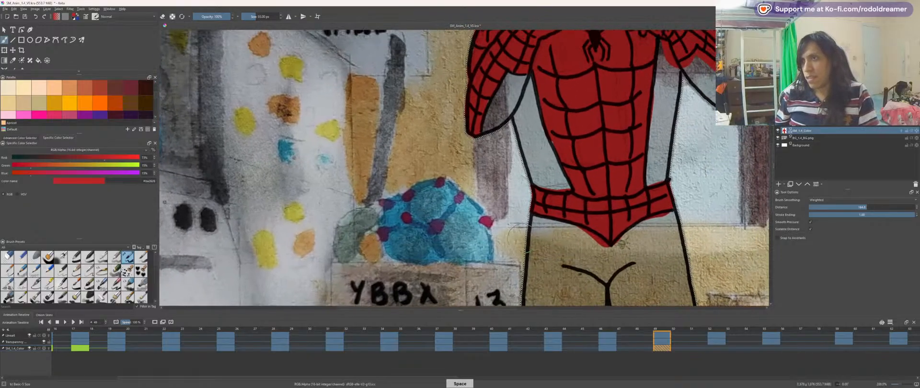
pyautogui.press('-')
pyautogui.press('4')
pyautogui.moveTo(539, 141); pyautogui.dragTo(459, 122)
pyautogui.press('4')
pyautogui.press('4')
pyautogui.press('4')
pyautogui.press('+')
pyautogui.press('+')
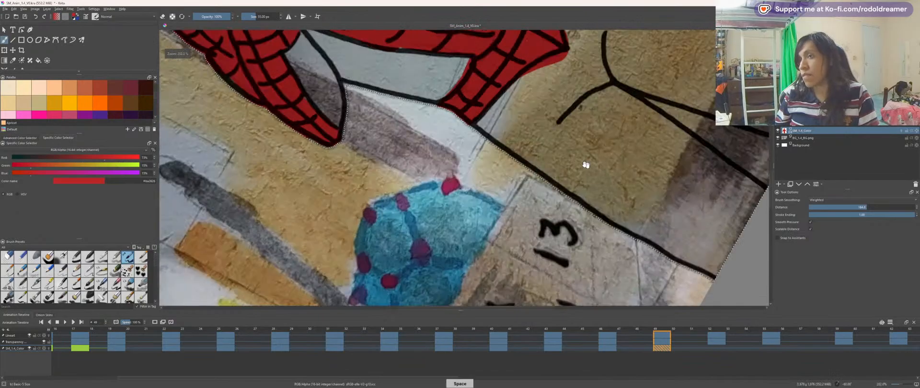
pyautogui.moveTo(586, 165); pyautogui.dragTo(539, 148)
pyautogui.press('x')
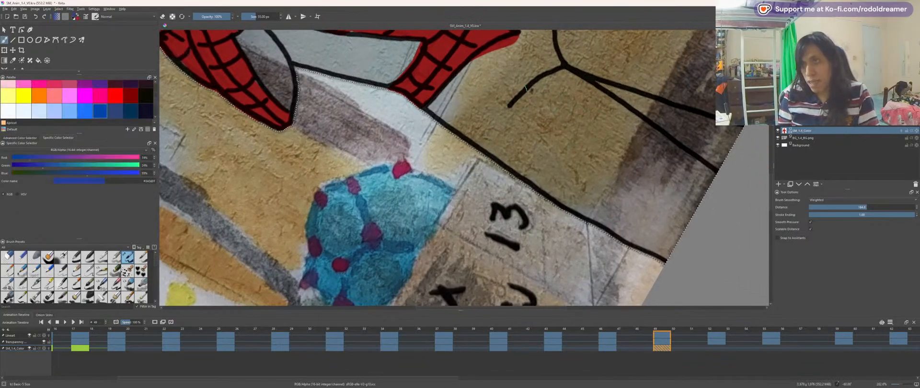
pyautogui.moveTo(495, 111); pyautogui.dragTo(627, 213)
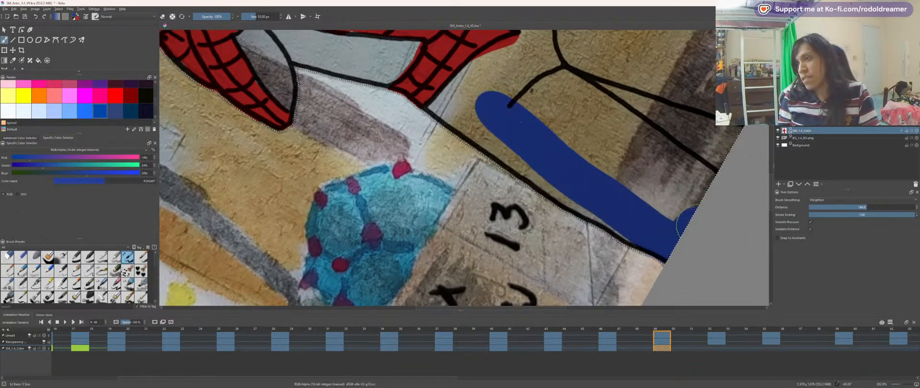
pyautogui.moveTo(678, 165)
pyautogui.mouseDown()
pyautogui.moveTo(549, 78)
pyautogui.moveTo(509, 96)
pyautogui.moveTo(643, 177)
pyautogui.moveTo(597, 168)
pyautogui.mouseUp()
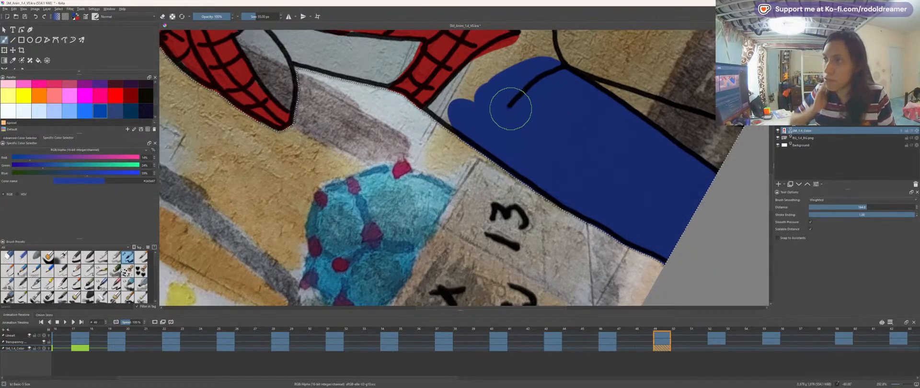
# Step: Fill the picture-left hip and crotch area blue up to the point of the belt
pyautogui.moveTo(511, 109); pyautogui.dragTo(507, 182)
pyautogui.scroll(2, 464, 166)
pyautogui.moveTo(487, 229)
pyautogui.mouseDown()
pyautogui.moveTo(410, 203)
pyautogui.moveTo(549, 101)
pyautogui.moveTo(612, 88)
pyautogui.mouseUp()
pyautogui.press('space')
pyautogui.moveTo(558, 120)
pyautogui.mouseDown()
pyautogui.moveTo(386, 202)
pyautogui.moveTo(264, 162)
pyautogui.mouseUp()
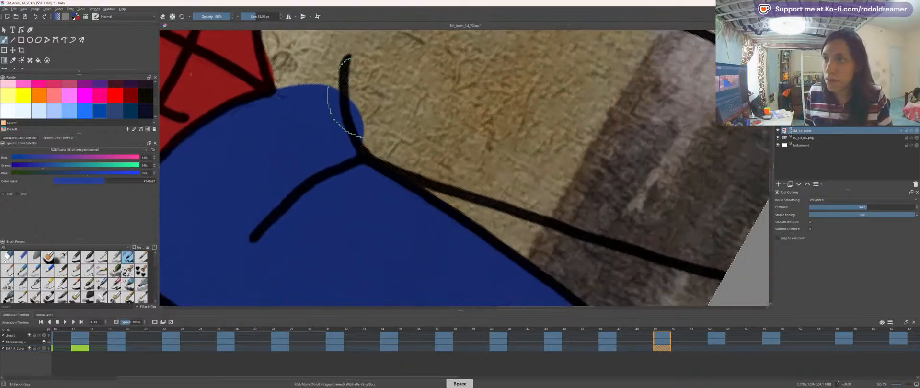
# Step: Paint the inner side of the picture-right leg blue from the crotch down to the canvas edge
pyautogui.moveTo(369, 96)
pyautogui.mouseDown()
pyautogui.moveTo(380, 113)
pyautogui.moveTo(456, 140)
pyautogui.moveTo(678, 183)
pyautogui.mouseUp()
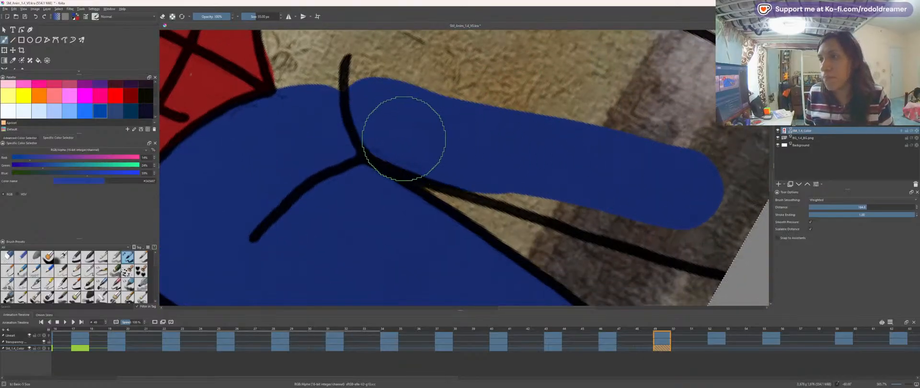
pyautogui.moveTo(403, 139)
pyautogui.mouseDown()
pyautogui.moveTo(554, 164)
pyautogui.moveTo(698, 222)
pyautogui.moveTo(596, 195)
pyautogui.moveTo(698, 226)
pyautogui.mouseUp()
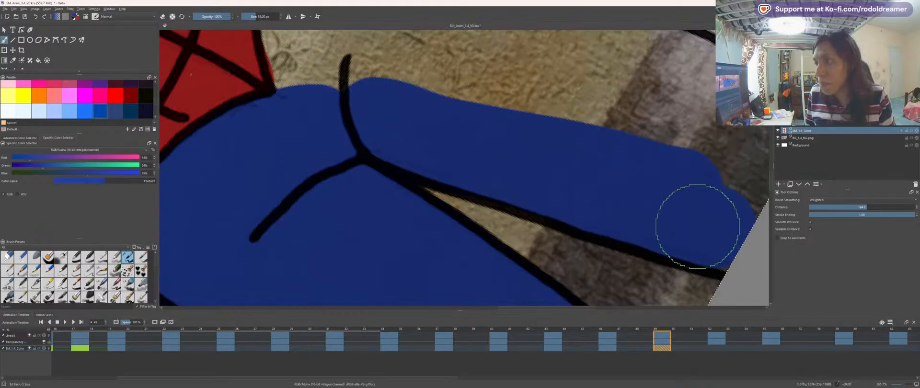
pyautogui.moveTo(487, 140); pyautogui.dragTo(425, 189)
pyautogui.press('-')
pyautogui.moveTo(369, 144); pyautogui.dragTo(622, 225)
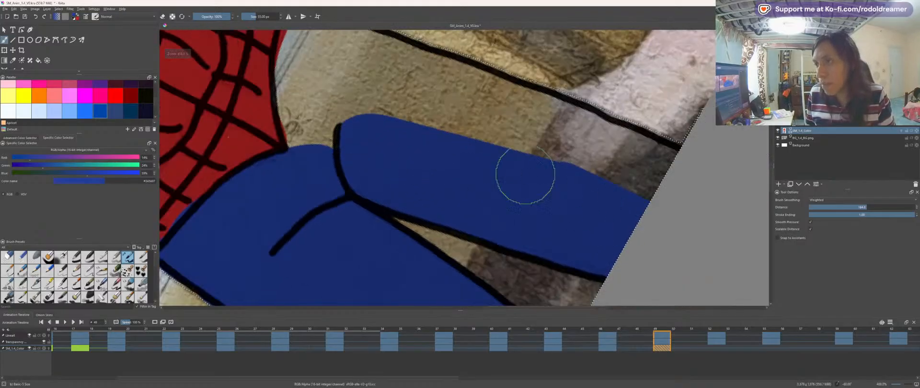
# Step: Paint the outer side of the picture-right leg blue out to its contour and the canvas edge
pyautogui.moveTo(526, 176)
pyautogui.mouseDown()
pyautogui.moveTo(623, 199)
pyautogui.moveTo(450, 120)
pyautogui.moveTo(648, 180)
pyautogui.moveTo(603, 159)
pyautogui.moveTo(652, 171)
pyautogui.moveTo(605, 150)
pyautogui.mouseUp()
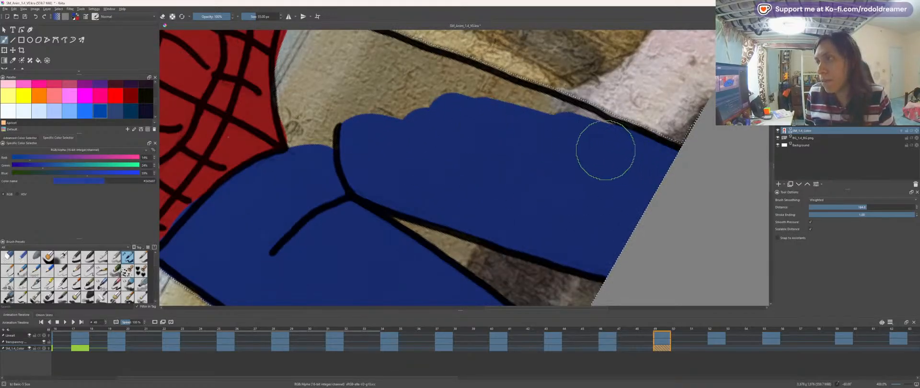
pyautogui.moveTo(504, 116); pyautogui.dragTo(647, 169)
pyautogui.moveTo(431, 133); pyautogui.dragTo(588, 230)
pyautogui.moveTo(482, 191)
pyautogui.mouseDown()
pyautogui.moveTo(485, 207)
pyautogui.moveTo(483, 185)
pyautogui.moveTo(592, 216)
pyautogui.mouseUp()
# Step: Fill the picture-right hip blue between the outer contour and the lower edge of the red belt, rotating the canvas as needed
pyautogui.press('+')
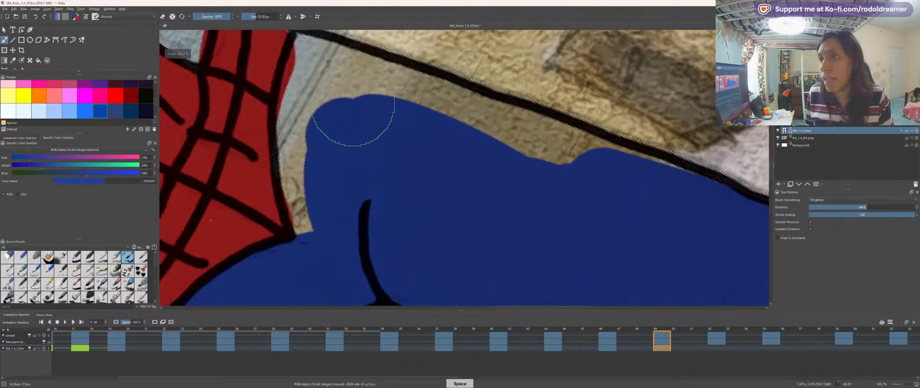
pyautogui.moveTo(354, 120)
pyautogui.mouseDown()
pyautogui.moveTo(362, 95)
pyautogui.moveTo(697, 218)
pyautogui.moveTo(422, 114)
pyautogui.mouseUp()
pyautogui.press('space')
pyautogui.press('6')
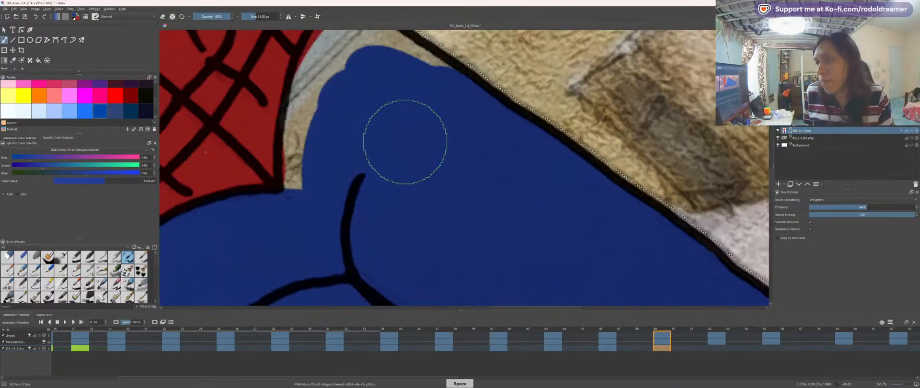
pyautogui.press('6')
pyautogui.press('6')
pyautogui.press('6')
pyautogui.press('6')
pyautogui.press('6')
pyautogui.press('6')
pyautogui.press('6')
pyautogui.press('6')
pyautogui.press('space')
pyautogui.moveTo(496, 101); pyautogui.dragTo(480, 201)
pyautogui.moveTo(474, 123)
pyautogui.mouseDown()
pyautogui.moveTo(553, 159)
pyautogui.moveTo(602, 197)
pyautogui.moveTo(610, 241)
pyautogui.moveTo(466, 160)
pyautogui.mouseUp()
pyautogui.press('space')
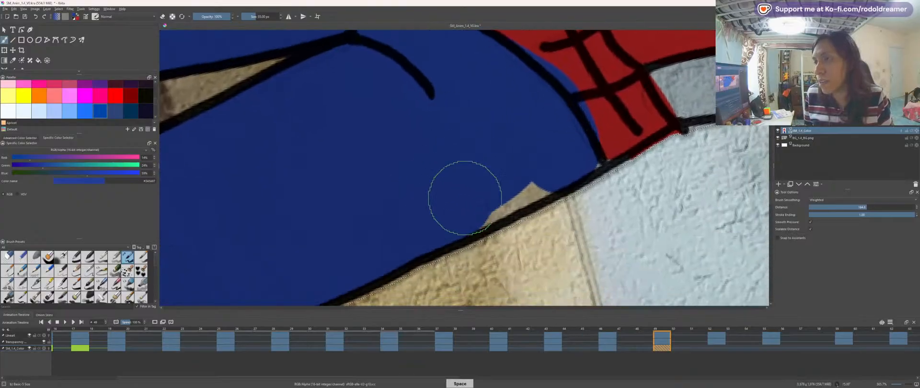
pyautogui.moveTo(464, 197)
pyautogui.mouseDown()
pyautogui.moveTo(513, 164)
pyautogui.moveTo(559, 160)
pyautogui.mouseUp()
# Step: Sample the red and clean up the belt's lower edge, alternating red and blue so each colour stays on its side of the line
pyautogui.press('space')
pyautogui.moveTo(502, 139); pyautogui.dragTo(498, 180)
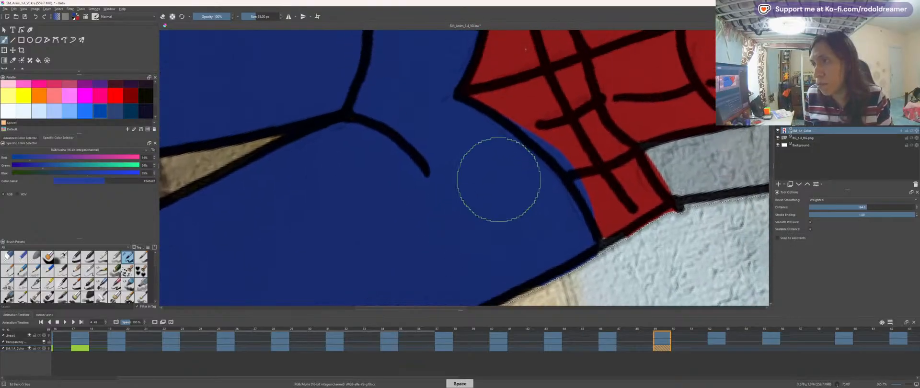
pyautogui.keyDown('ctrl'); pyautogui.click(570, 163); pyautogui.keyUp('ctrl')
pyautogui.moveTo(596, 174); pyautogui.dragTo(579, 164)
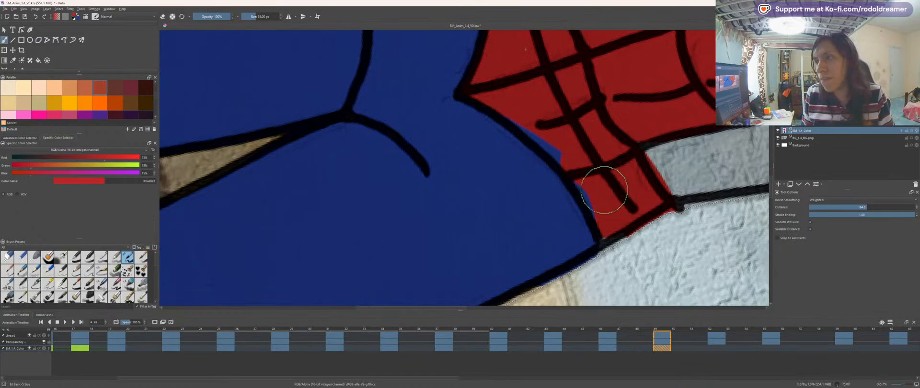
pyautogui.moveTo(607, 211); pyautogui.dragTo(510, 98)
pyautogui.press('x')
pyautogui.moveTo(474, 134)
pyautogui.mouseDown()
pyautogui.moveTo(542, 178)
pyautogui.moveTo(558, 221)
pyautogui.mouseUp()
pyautogui.press('x')
pyautogui.moveTo(581, 163); pyautogui.dragTo(540, 127)
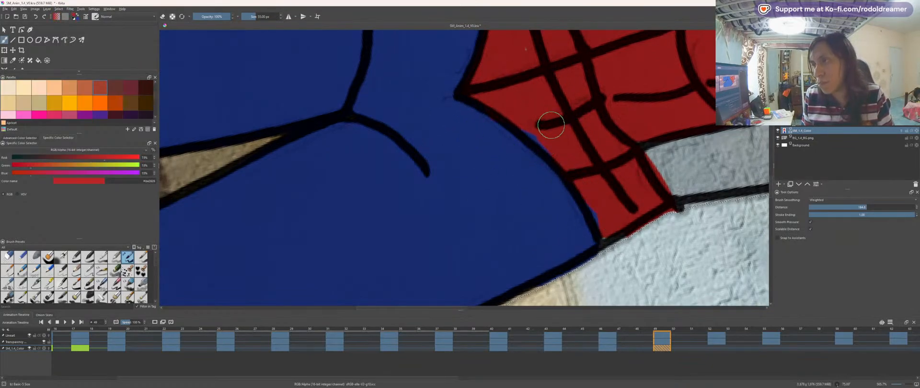
pyautogui.moveTo(591, 182); pyautogui.dragTo(511, 95)
pyautogui.press('x')
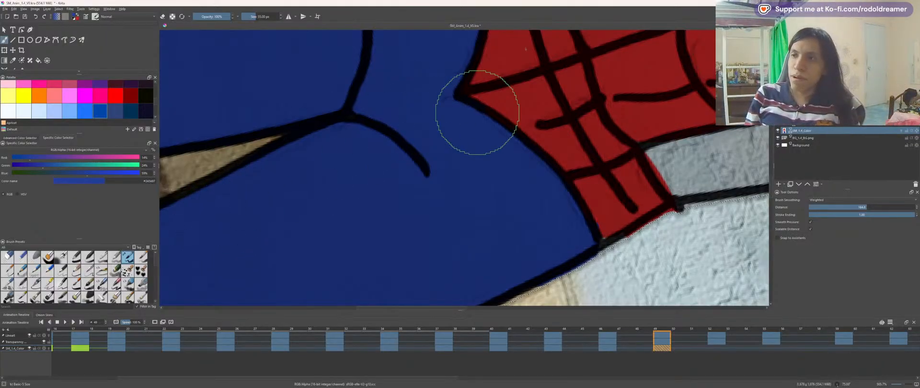
# Step: Rotate the canvas and paint the picture-right side panel of the torso blue from the belt toward the arm
pyautogui.press('space')
pyautogui.moveTo(554, 181); pyautogui.dragTo(338, 194)
pyautogui.press('6')
pyautogui.press('6')
pyautogui.press('space')
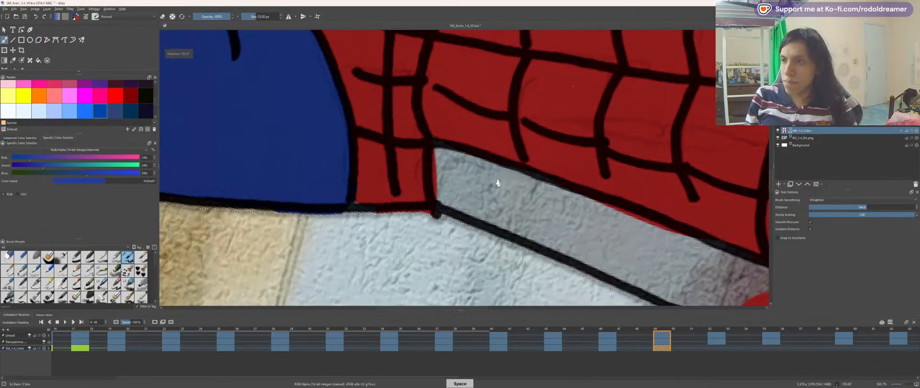
pyautogui.moveTo(496, 185); pyautogui.dragTo(396, 137)
pyautogui.click(359, 138)
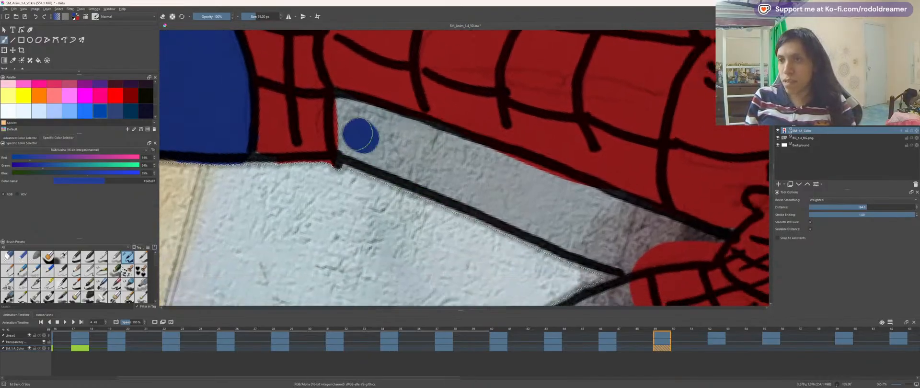
pyautogui.moveTo(345, 142)
pyautogui.mouseDown()
pyautogui.moveTo(339, 109)
pyautogui.moveTo(349, 110)
pyautogui.moveTo(380, 139)
pyautogui.mouseUp()
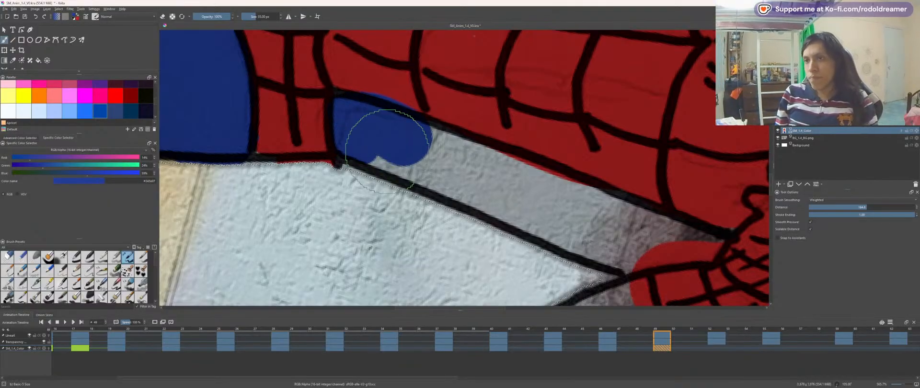
pyautogui.press('space')
pyautogui.moveTo(420, 160)
pyautogui.mouseDown()
pyautogui.moveTo(311, 129)
pyautogui.moveTo(257, 82)
pyautogui.moveTo(344, 141)
pyautogui.moveTo(487, 192)
pyautogui.mouseUp()
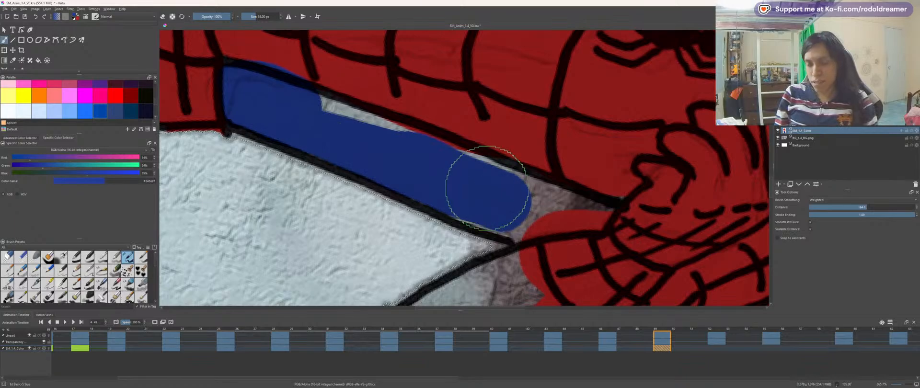
# Step: Reduce the brush size and fill the remaining edges of that torso side panel blue up to the arm
pyautogui.press('[')
pyautogui.press('[')
pyautogui.press('[')
pyautogui.press('[')
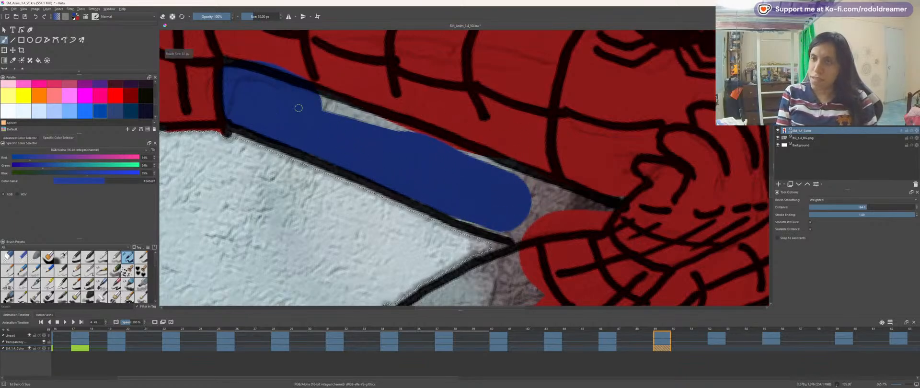
pyautogui.moveTo(299, 107)
pyautogui.mouseDown()
pyautogui.moveTo(459, 164)
pyautogui.moveTo(445, 150)
pyautogui.moveTo(494, 174)
pyautogui.moveTo(494, 197)
pyautogui.mouseUp()
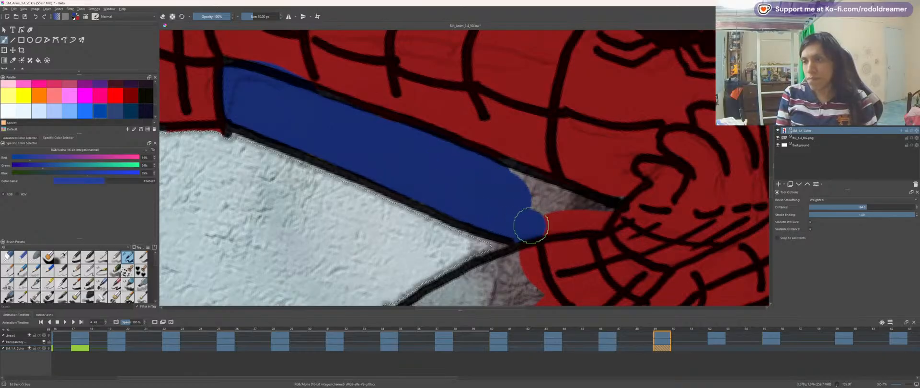
pyautogui.moveTo(531, 225)
pyautogui.mouseDown()
pyautogui.moveTo(594, 217)
pyautogui.moveTo(474, 178)
pyautogui.mouseUp()
# Step: Paint the plain, unwebbed section of the picture-right arm blue around the elbow, covering the red spill
pyautogui.moveTo(519, 197); pyautogui.dragTo(553, 44)
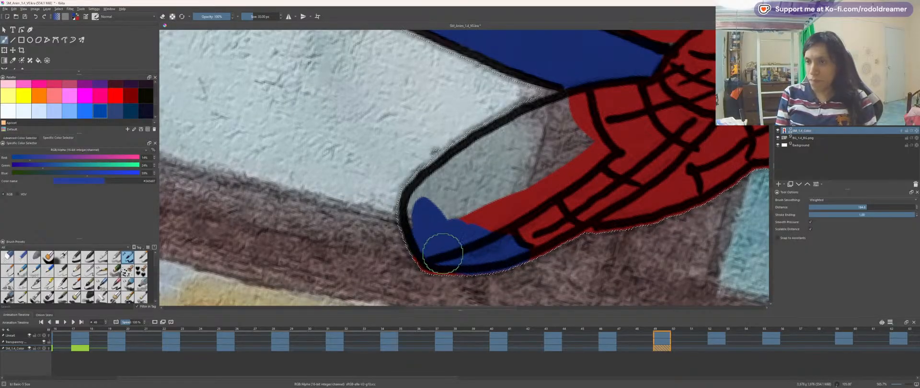
pyautogui.moveTo(464, 160)
pyautogui.mouseDown()
pyautogui.moveTo(565, 102)
pyautogui.moveTo(595, 146)
pyautogui.moveTo(460, 225)
pyautogui.mouseUp()
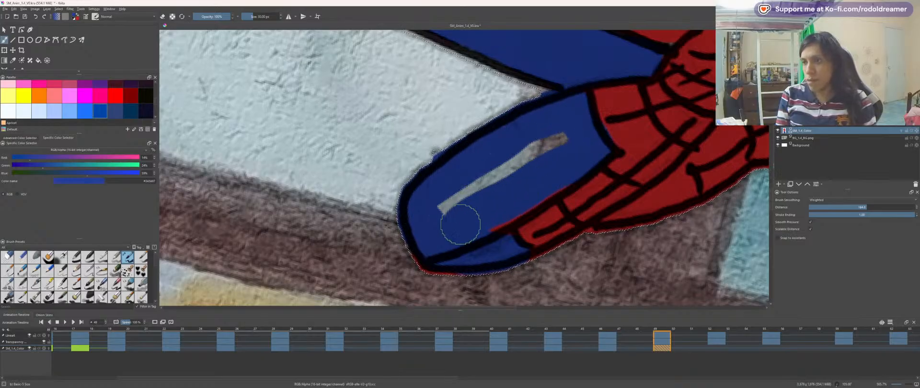
pyautogui.moveTo(538, 180); pyautogui.dragTo(525, 159)
# Step: Rotate the canvas to the picture-left arm and fill its plain inner section beside the red webbing with blue
pyautogui.press('5')
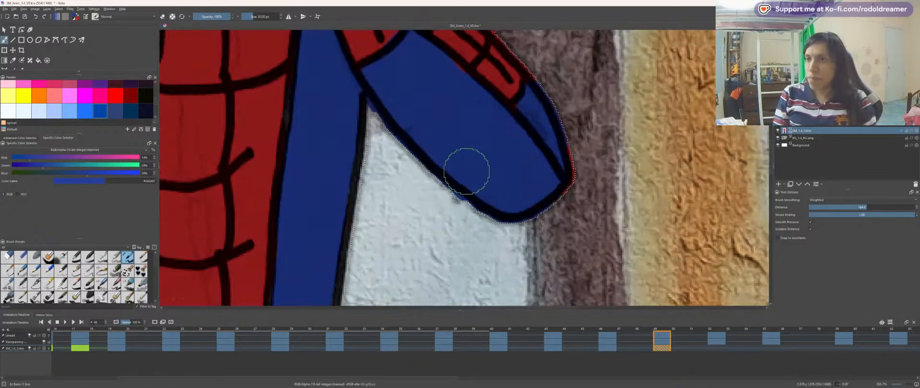
pyautogui.press('-')
pyautogui.press('-')
pyautogui.press('-')
pyautogui.press('-')
pyautogui.press('-')
pyautogui.moveTo(395, 161); pyautogui.dragTo(420, 126)
pyautogui.press('4')
pyautogui.press('4')
pyautogui.press('4')
pyautogui.press('4')
pyautogui.press('4')
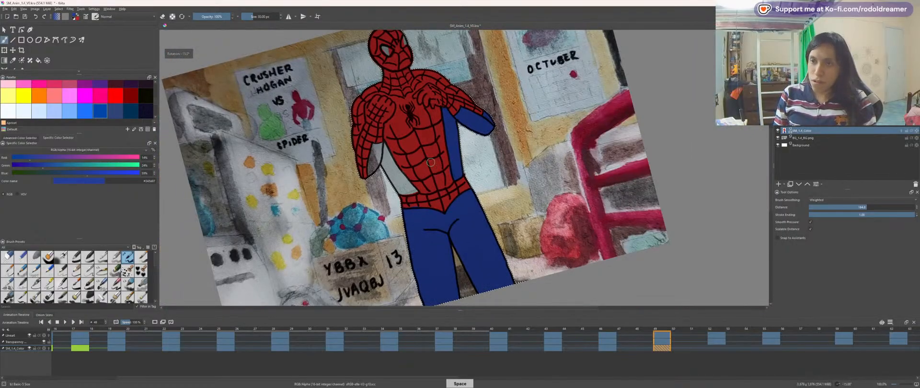
pyautogui.moveTo(395, 235); pyautogui.dragTo(452, 165)
pyautogui.press('+')
pyautogui.press('+')
pyautogui.press('+')
pyautogui.press('+')
pyautogui.press('+')
pyautogui.press('+')
pyautogui.press('+')
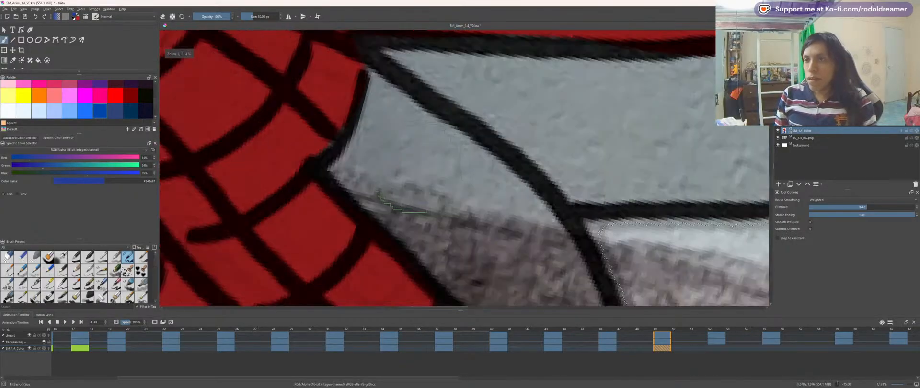
pyautogui.press('-')
pyautogui.moveTo(474, 204); pyautogui.dragTo(417, 128)
pyautogui.moveTo(334, 96); pyautogui.dragTo(471, 192)
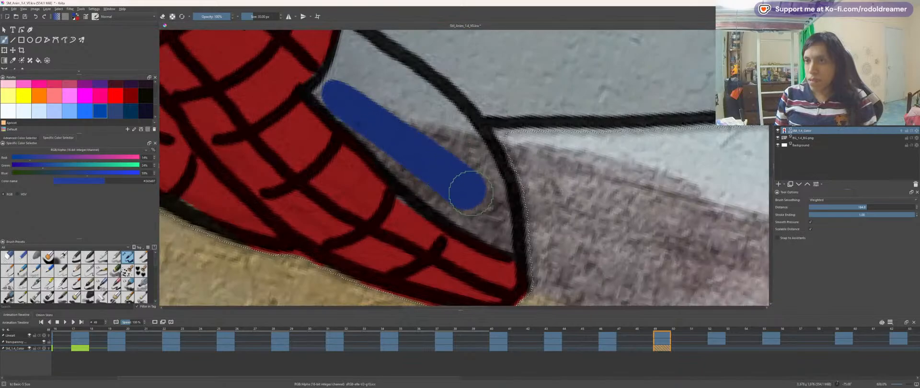
pyautogui.moveTo(505, 238)
pyautogui.mouseDown()
pyautogui.moveTo(353, 139)
pyautogui.moveTo(329, 96)
pyautogui.moveTo(344, 58)
pyautogui.moveTo(404, 82)
pyautogui.moveTo(485, 174)
pyautogui.moveTo(411, 93)
pyautogui.moveTo(472, 194)
pyautogui.mouseUp()
# Step: Paint the picture-left side panel of the torso blue from the armpit along its outer edge toward the belt
pyautogui.scroll(-1, 472, 195)
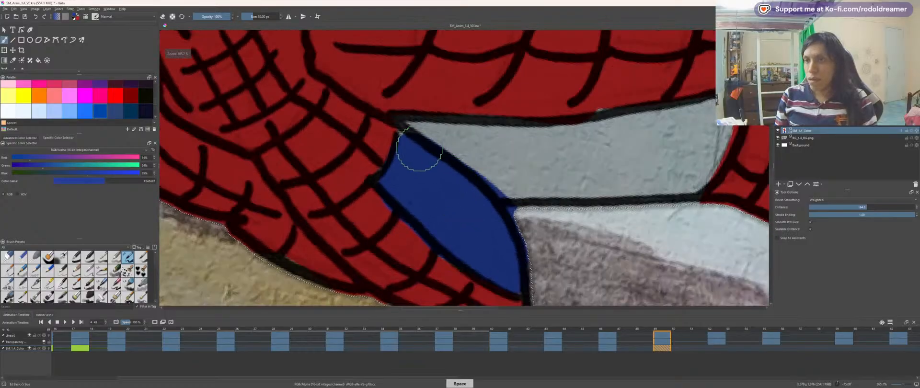
pyautogui.moveTo(417, 150)
pyautogui.mouseDown()
pyautogui.moveTo(401, 130)
pyautogui.moveTo(433, 129)
pyautogui.moveTo(459, 161)
pyautogui.mouseUp()
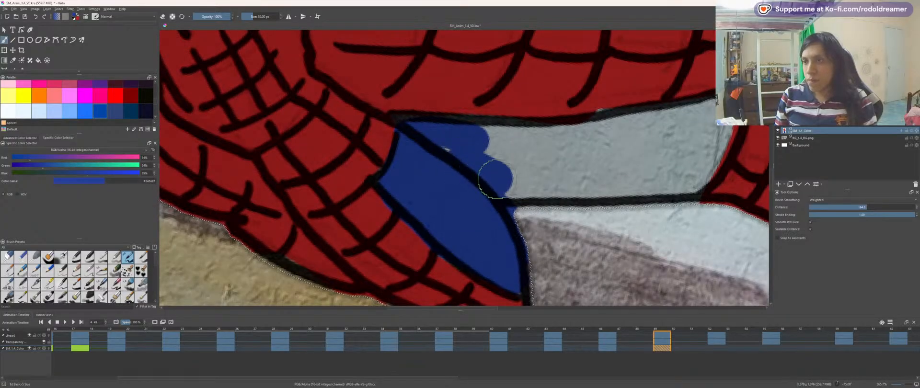
pyautogui.moveTo(495, 180)
pyautogui.mouseDown()
pyautogui.moveTo(690, 171)
pyautogui.moveTo(423, 139)
pyautogui.mouseUp()
# Step: Rotate the canvas and fill the remaining gaps of that side panel blue beside the belt and along the webbed torso
pyautogui.press('4')
pyautogui.press('4')
pyautogui.press('4')
pyautogui.press('4')
pyautogui.press('4')
pyautogui.press('4')
pyautogui.press('4')
pyautogui.press('4')
pyautogui.press('4')
pyautogui.press('4')
pyautogui.press('4')
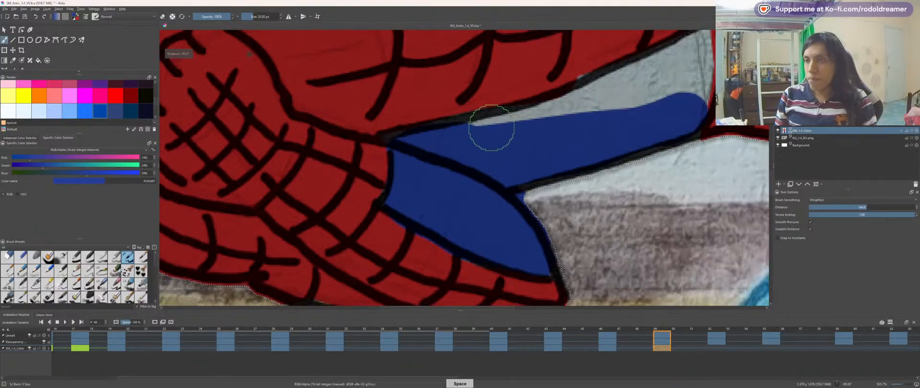
pyautogui.moveTo(296, 140); pyautogui.dragTo(513, 146)
pyautogui.press('6')
pyautogui.press('4')
pyautogui.moveTo(424, 160); pyautogui.dragTo(365, 130)
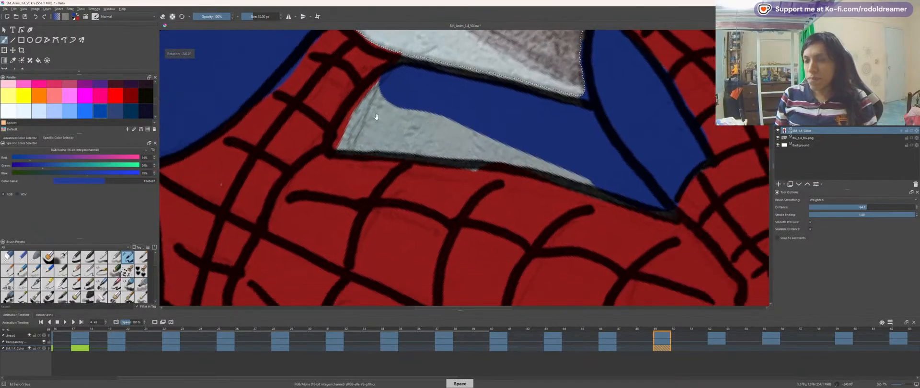
pyautogui.press('+')
pyautogui.moveTo(295, 129)
pyautogui.mouseDown()
pyautogui.moveTo(288, 127)
pyautogui.moveTo(302, 107)
pyautogui.moveTo(350, 64)
pyautogui.moveTo(340, 62)
pyautogui.moveTo(300, 128)
pyautogui.mouseUp()
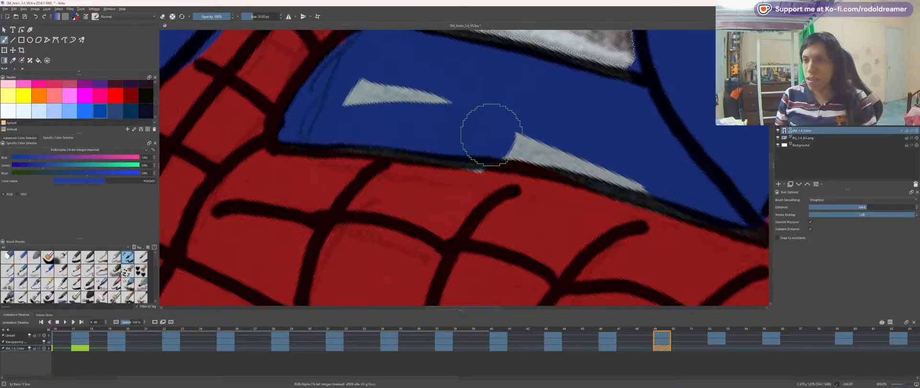
pyautogui.moveTo(491, 135)
pyautogui.mouseDown()
pyautogui.moveTo(684, 180)
pyautogui.moveTo(470, 119)
pyautogui.moveTo(340, 97)
pyautogui.mouseUp()
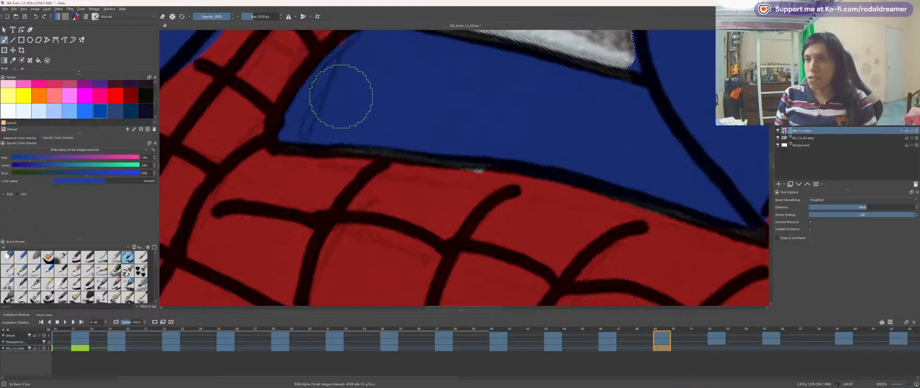
# Step: Move from the coloured keyframe at frame 49 to the next keyframe at frame 52
pyautogui.scroll(-1, 341, 97)
pyautogui.press('-')
pyautogui.press('-')
pyautogui.press('-')
pyautogui.press('-')
pyautogui.press('-')
pyautogui.press('-')
pyautogui.press('5')
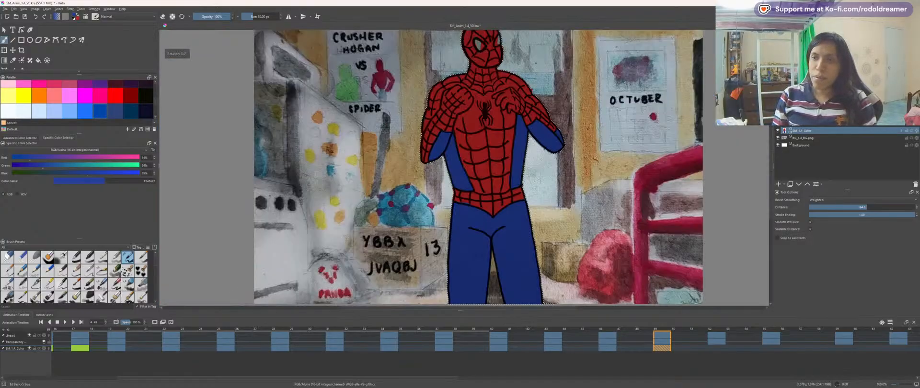
pyautogui.press('-')
pyautogui.press('-')
pyautogui.press('+')
pyautogui.press('+')
pyautogui.moveTo(448, 142); pyautogui.dragTo(403, 161)
pyautogui.press('-')
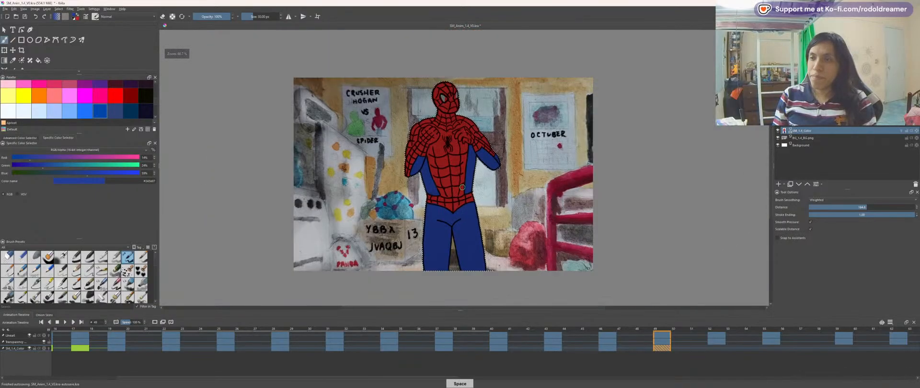
pyautogui.press('-')
pyautogui.press('space')
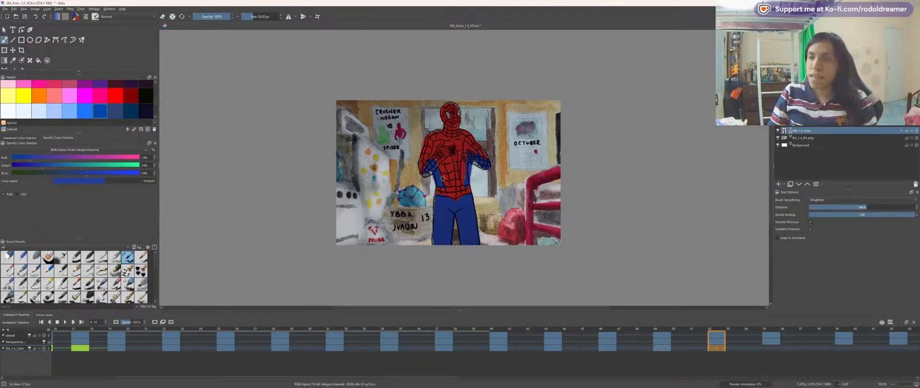
# Step: Select the contiguous area outside the figure using the layer above the colour layer, and make the colour layer active again
pyautogui.press('+')
pyautogui.press('pageup')
pyautogui.press('pageup')
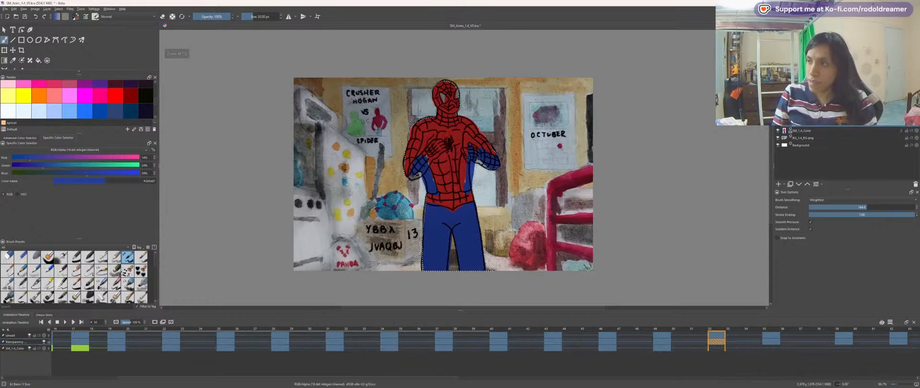
pyautogui.press('pagedown')
pyautogui.press('pagedown')
pyautogui.press('pageup')
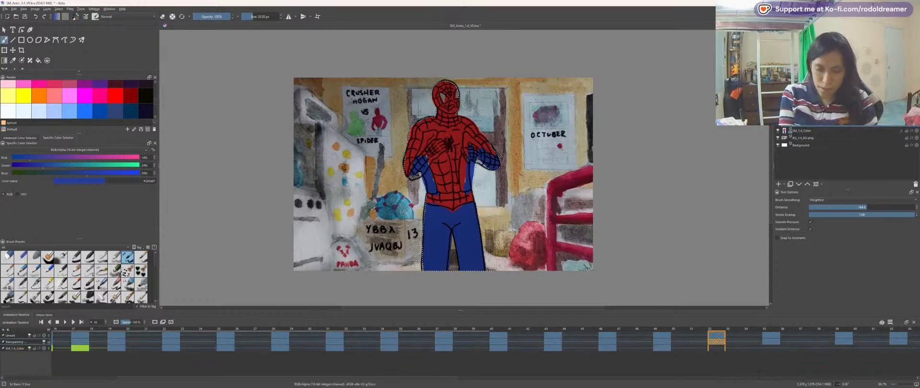
pyautogui.press('w')
pyautogui.click(365, 228)
pyautogui.press('pagedown')
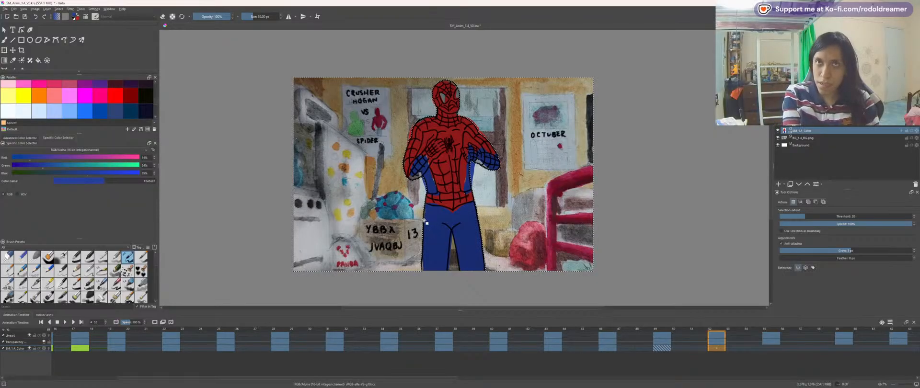
# Step: Invert the selection so it covers the figure and clear the old fill from the colour layer on frame 52
pyautogui.hotkey('ctrl', 'b')
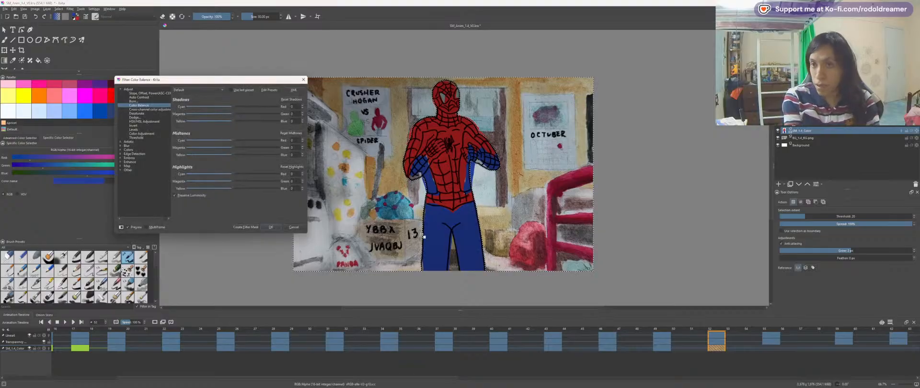
pyautogui.press('Escape')
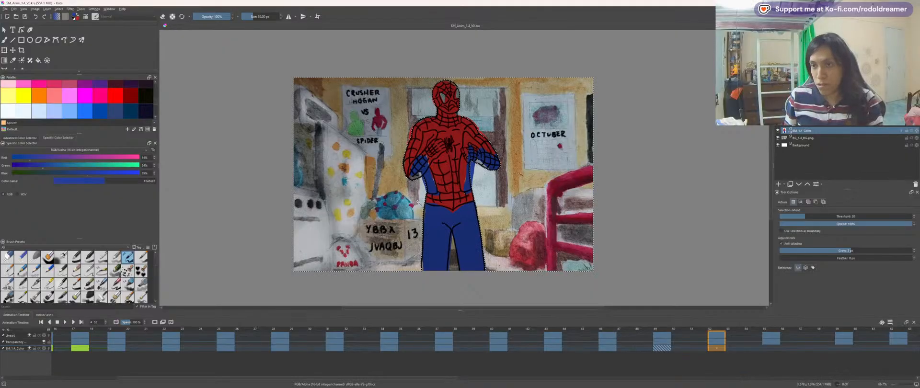
pyautogui.scroll(2, 428, 219)
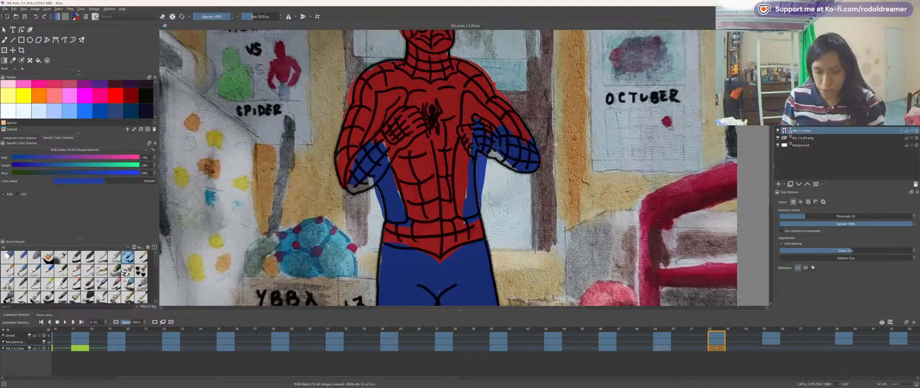
pyautogui.press('b')
pyautogui.press('Delete')
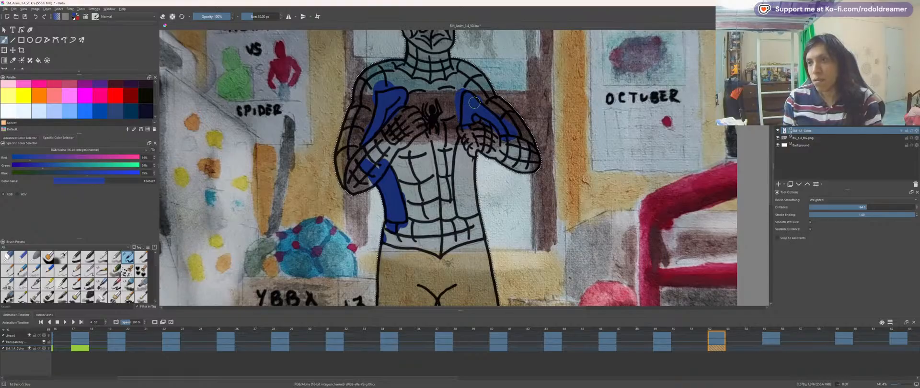
# Step: Paint the side panel on the figure's left torso and both legs up to the belt dark blue
pyautogui.moveTo(449, 93); pyautogui.dragTo(438, 56)
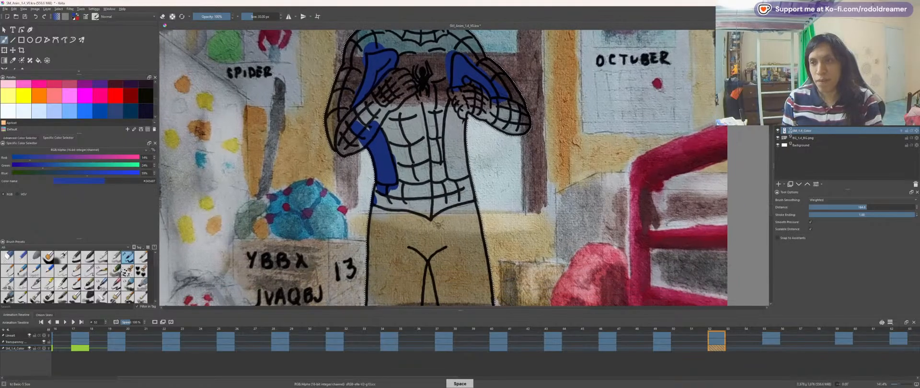
pyautogui.moveTo(451, 180); pyautogui.dragTo(450, 101)
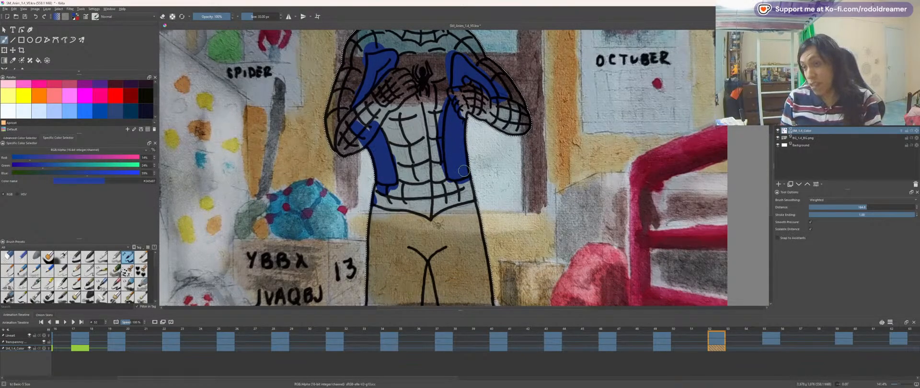
pyautogui.press('4')
pyautogui.press('4')
pyautogui.press('4')
pyautogui.press('4')
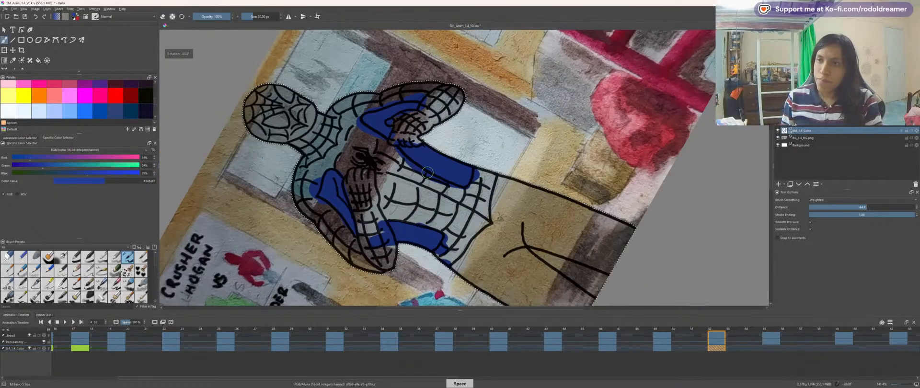
pyautogui.moveTo(496, 138); pyautogui.dragTo(433, 33)
pyautogui.press('+')
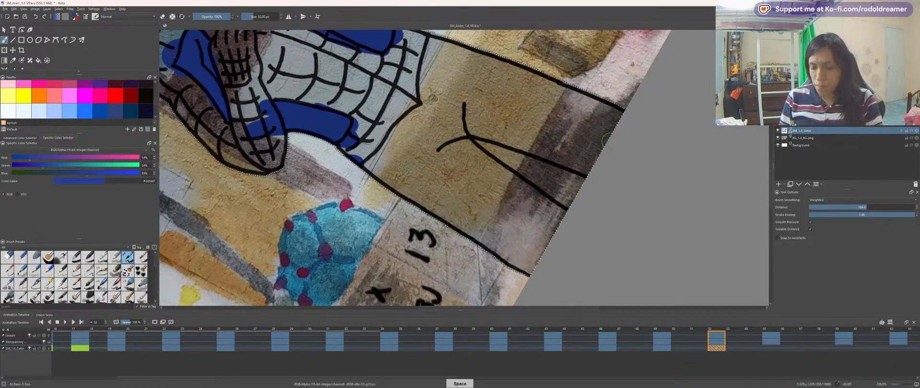
pyautogui.moveTo(410, 175); pyautogui.dragTo(466, 209)
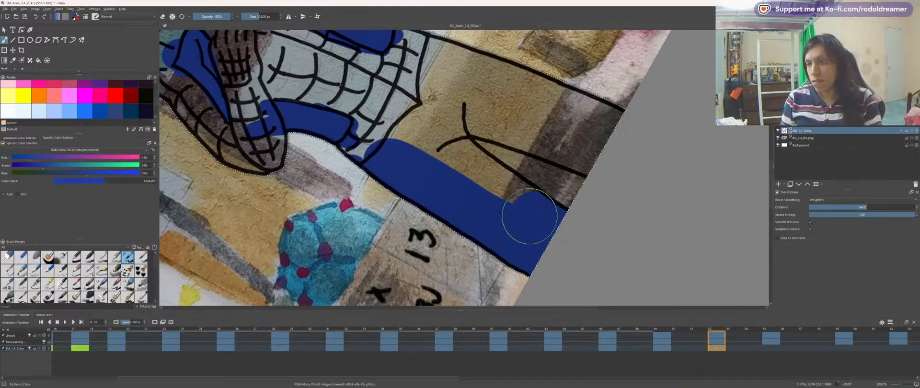
pyautogui.moveTo(529, 216)
pyautogui.mouseDown()
pyautogui.moveTo(403, 141)
pyautogui.moveTo(411, 135)
pyautogui.moveTo(451, 160)
pyautogui.mouseUp()
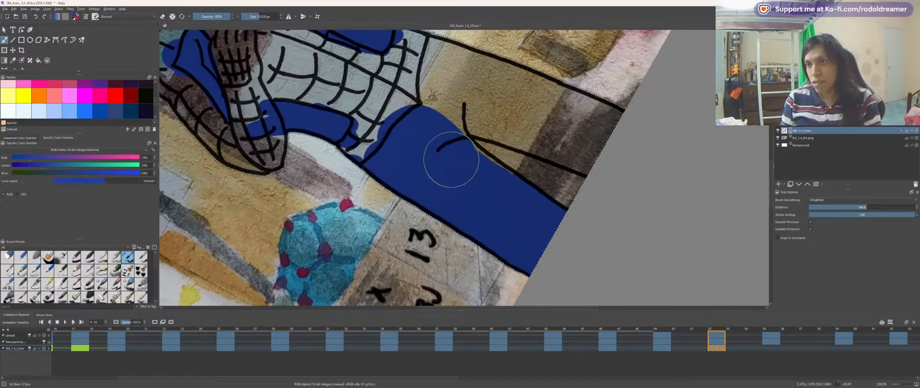
pyautogui.moveTo(419, 133)
pyautogui.mouseDown()
pyautogui.moveTo(476, 111)
pyautogui.moveTo(548, 129)
pyautogui.mouseUp()
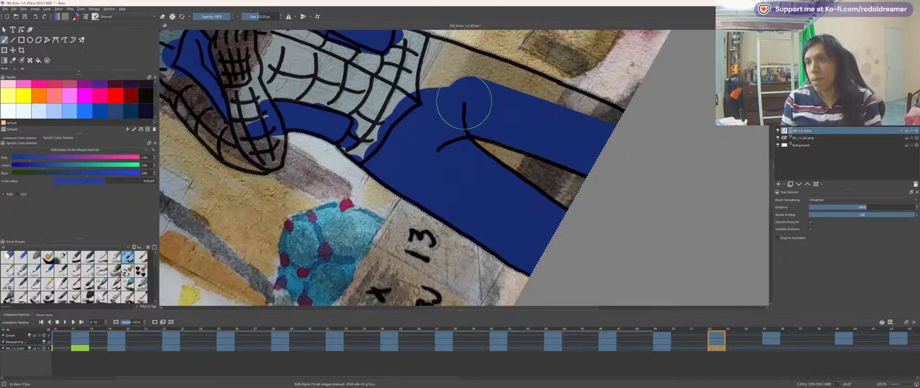
pyautogui.moveTo(464, 102)
pyautogui.mouseDown()
pyautogui.moveTo(419, 90)
pyautogui.moveTo(438, 68)
pyautogui.mouseUp()
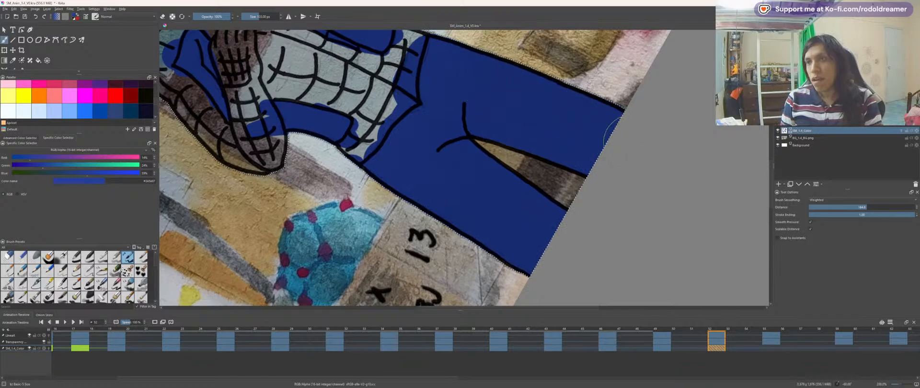
# Step: Switch the brush to red at a smaller size and paint the mask, neck side and right shoulder, leaving the eyes unpainted
pyautogui.press('space')
pyautogui.moveTo(460, 105); pyautogui.dragTo(515, 189)
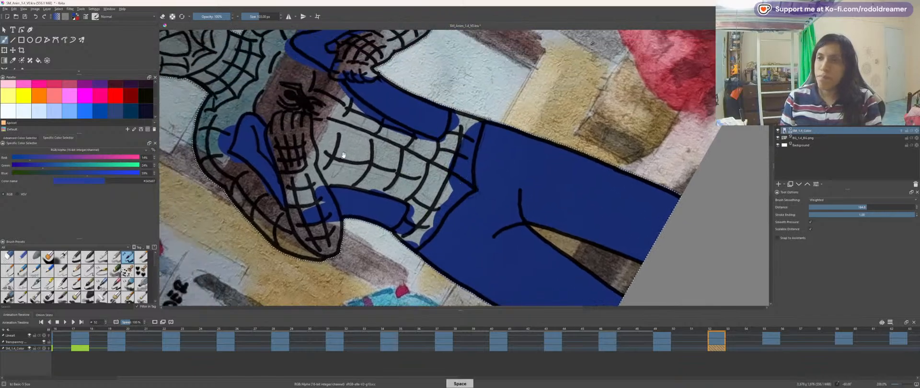
pyautogui.moveTo(341, 149); pyautogui.dragTo(498, 216)
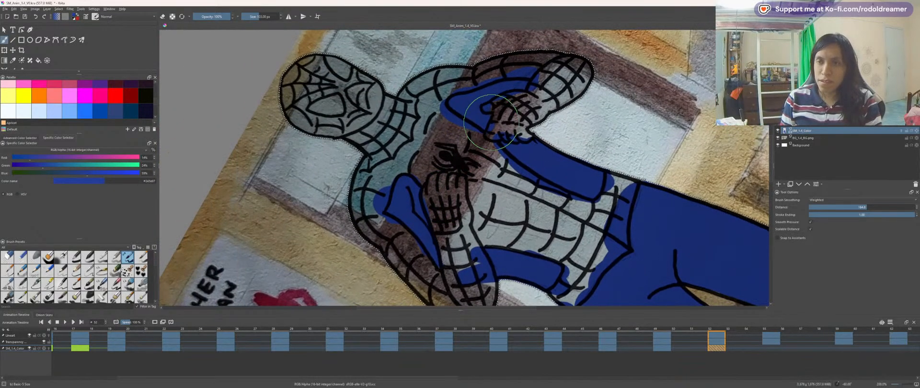
pyautogui.press('x')
pyautogui.press('[')
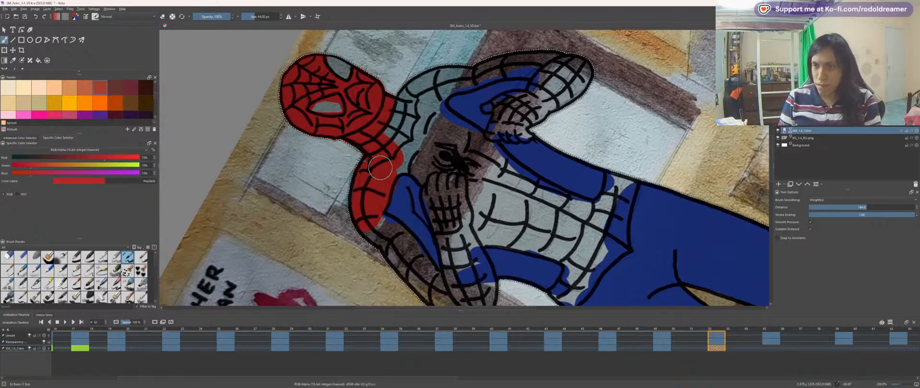
pyautogui.moveTo(380, 168); pyautogui.dragTo(387, 169)
# Step: Paint the webbed parts of the figure's right upper arm, elbow and forearm red
pyautogui.press('+')
pyautogui.press('space')
pyautogui.moveTo(344, 257); pyautogui.dragTo(346, 166)
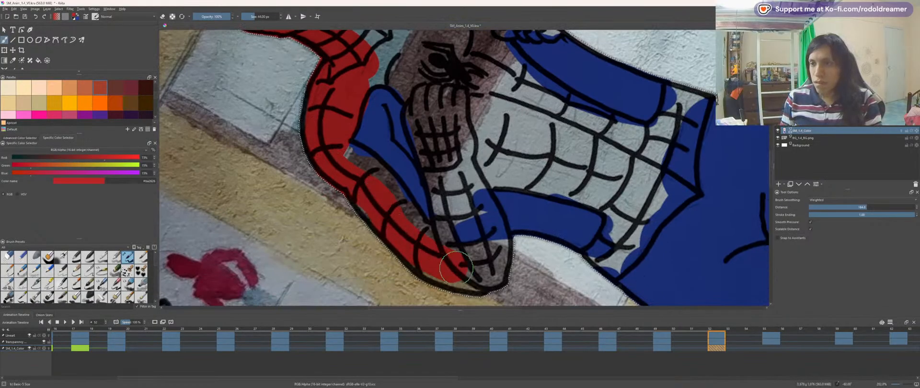
pyautogui.moveTo(455, 267); pyautogui.dragTo(478, 273)
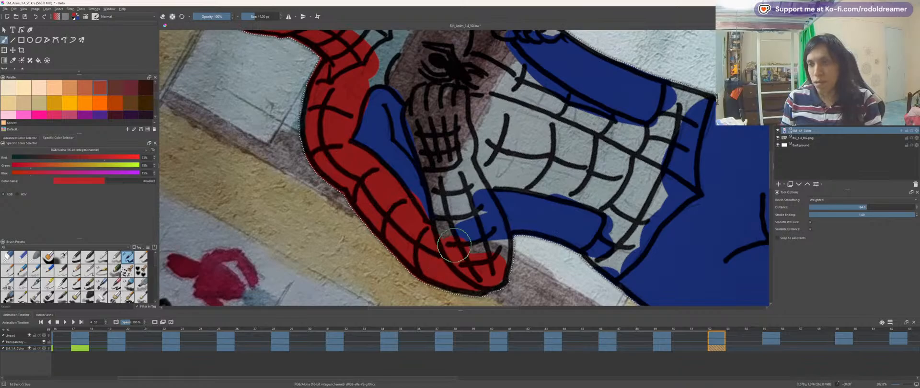
pyautogui.moveTo(453, 246)
pyautogui.mouseDown()
pyautogui.moveTo(446, 201)
pyautogui.moveTo(478, 253)
pyautogui.moveTo(493, 254)
pyautogui.moveTo(488, 220)
pyautogui.moveTo(493, 241)
pyautogui.moveTo(457, 173)
pyautogui.moveTo(460, 184)
pyautogui.moveTo(459, 165)
pyautogui.mouseUp()
# Step: Paint the figure's right hand on the chest red, covering the fingers, back of the hand and wrist
pyautogui.press('4')
pyautogui.press('4')
pyautogui.press('4')
pyautogui.press('+')
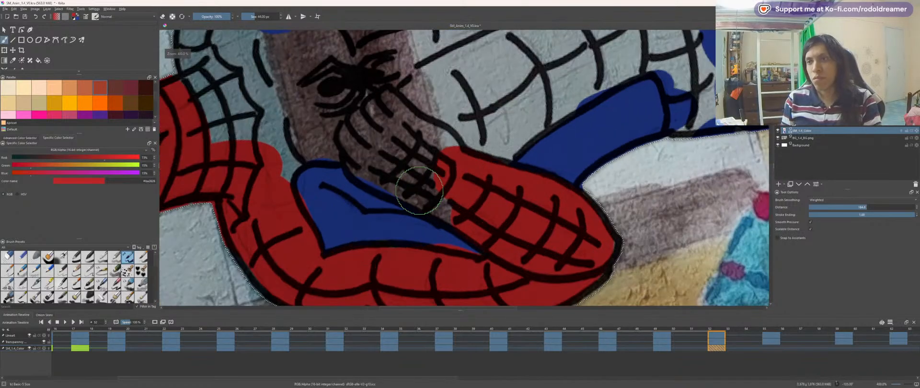
pyautogui.press('+')
pyautogui.moveTo(334, 148)
pyautogui.mouseDown()
pyautogui.moveTo(423, 154)
pyautogui.moveTo(370, 129)
pyautogui.moveTo(354, 142)
pyautogui.moveTo(396, 176)
pyautogui.moveTo(513, 232)
pyautogui.mouseUp()
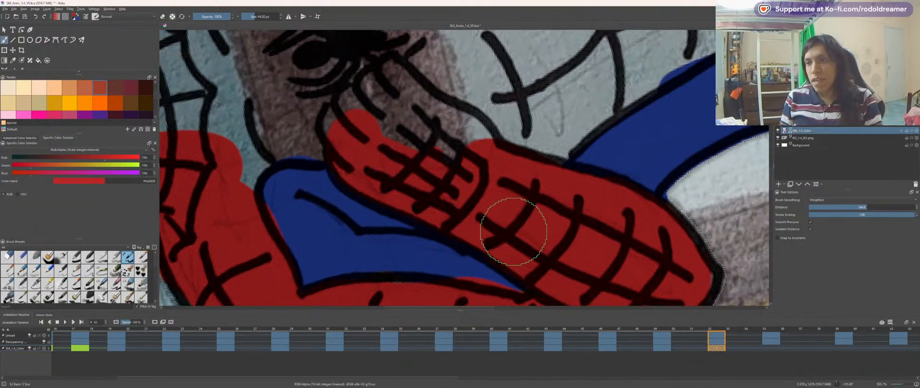
pyautogui.moveTo(410, 158)
pyautogui.mouseDown()
pyautogui.moveTo(391, 168)
pyautogui.moveTo(349, 118)
pyautogui.moveTo(359, 94)
pyautogui.moveTo(402, 87)
pyautogui.moveTo(467, 150)
pyautogui.moveTo(419, 102)
pyautogui.moveTo(467, 178)
pyautogui.mouseUp()
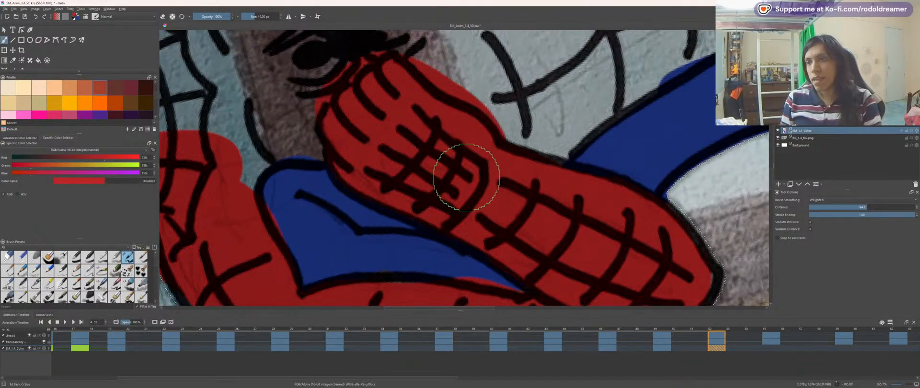
# Step: Paint the upper chest around the spider emblem and the base of the neck red
pyautogui.press('-')
pyautogui.moveTo(322, 122); pyautogui.dragTo(425, 174)
pyautogui.press('6')
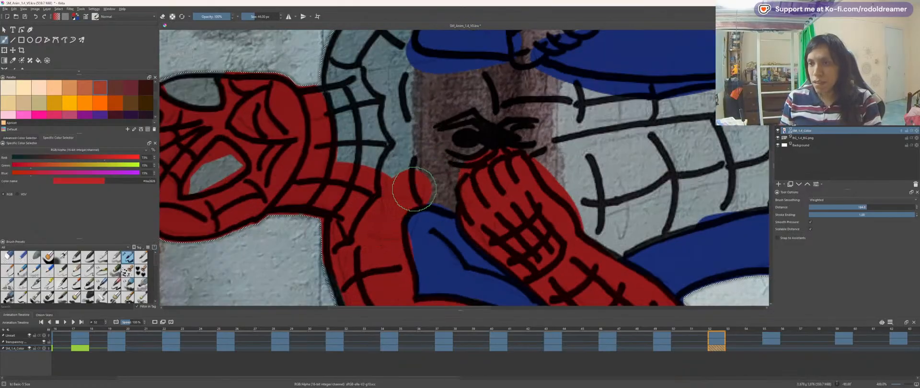
pyautogui.moveTo(333, 164)
pyautogui.mouseDown()
pyautogui.moveTo(405, 210)
pyautogui.moveTo(484, 221)
pyautogui.mouseUp()
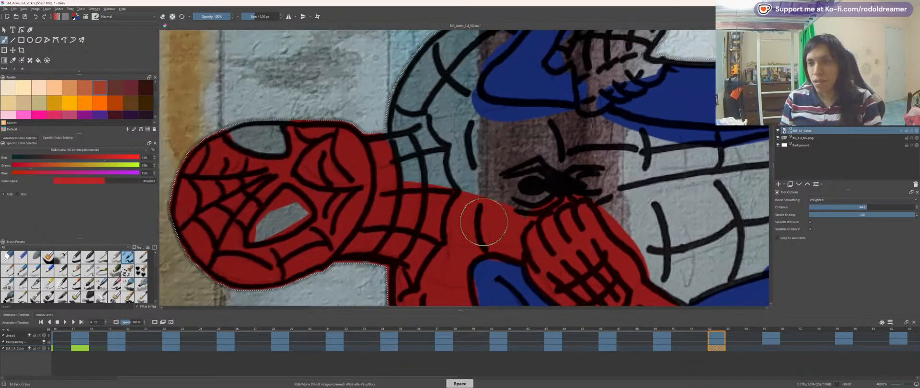
pyautogui.moveTo(400, 191); pyautogui.dragTo(585, 207)
pyautogui.moveTo(424, 152); pyautogui.dragTo(429, 172)
pyautogui.press('6')
pyautogui.press('6')
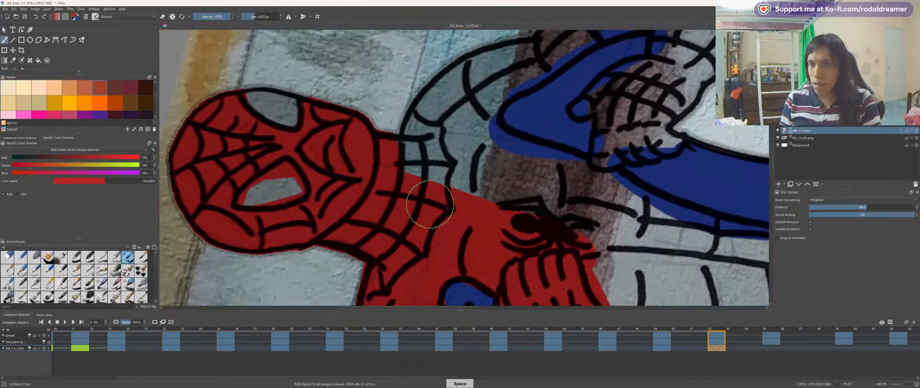
# Step: Fill the rest of the neck edge and the figure's left shoulder with red
pyautogui.press('+')
pyautogui.press('+')
pyautogui.moveTo(500, 233)
pyautogui.mouseDown()
pyautogui.moveTo(334, 132)
pyautogui.moveTo(409, 127)
pyautogui.moveTo(581, 179)
pyautogui.moveTo(657, 220)
pyautogui.moveTo(513, 123)
pyautogui.moveTo(421, 117)
pyautogui.moveTo(421, 93)
pyautogui.moveTo(408, 210)
pyautogui.mouseUp()
pyautogui.press('6')
pyautogui.press('6')
pyautogui.press('6')
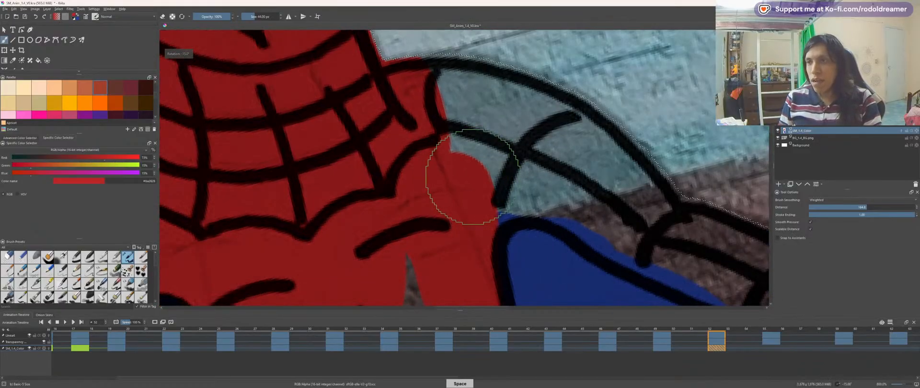
pyautogui.moveTo(468, 180)
pyautogui.mouseDown()
pyautogui.moveTo(482, 210)
pyautogui.moveTo(509, 194)
pyautogui.moveTo(548, 192)
pyautogui.moveTo(654, 238)
pyautogui.moveTo(522, 141)
pyautogui.moveTo(448, 138)
pyautogui.moveTo(428, 109)
pyautogui.moveTo(490, 118)
pyautogui.mouseUp()
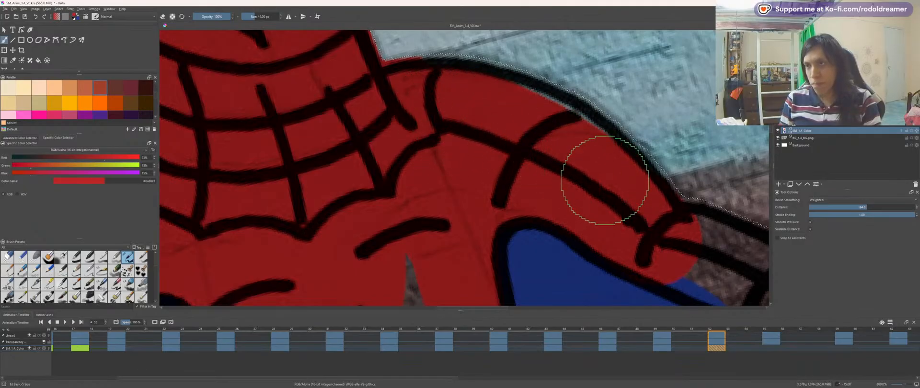
# Step: Paint the webbed outer side of the figure's left upper arm down to the elbow red
pyautogui.moveTo(595, 181); pyautogui.dragTo(442, 113)
pyautogui.moveTo(573, 211); pyautogui.dragTo(428, 134)
pyautogui.press('4')
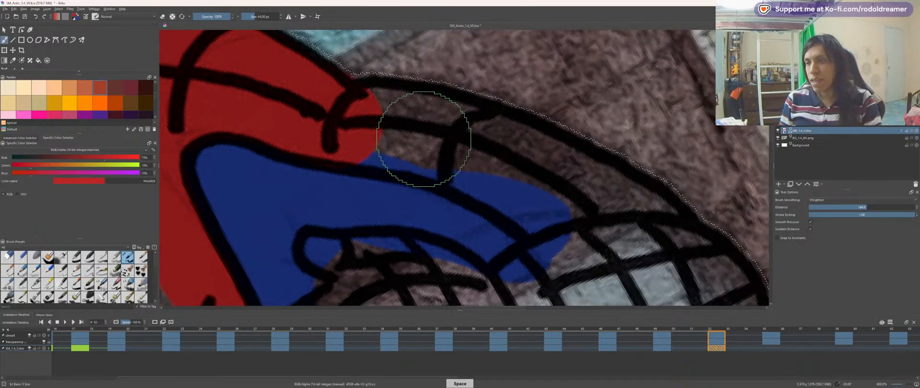
pyautogui.press('4')
pyautogui.press('-')
pyautogui.moveTo(353, 170)
pyautogui.mouseDown()
pyautogui.moveTo(416, 164)
pyautogui.moveTo(521, 177)
pyautogui.moveTo(650, 243)
pyautogui.moveTo(644, 204)
pyautogui.moveTo(621, 190)
pyautogui.moveTo(431, 145)
pyautogui.moveTo(359, 145)
pyautogui.mouseUp()
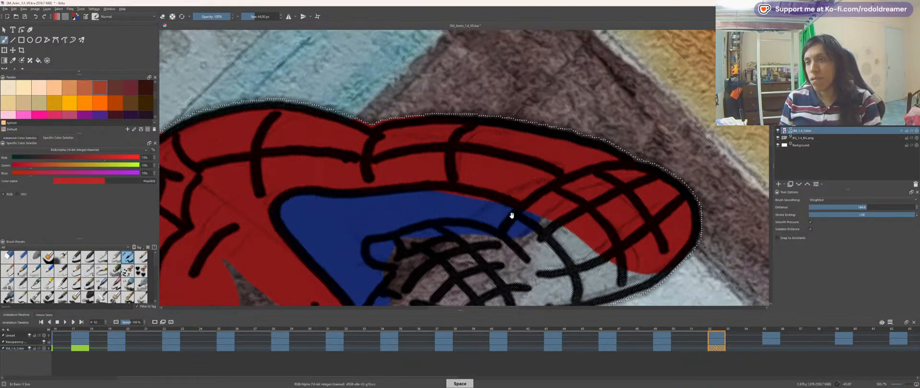
# Step: Paint the webbed left elbow, forearm and fist of the figure on frame 52 red
pyautogui.moveTo(514, 219); pyautogui.dragTo(436, 154)
pyautogui.moveTo(424, 236)
pyautogui.mouseDown()
pyautogui.moveTo(436, 244)
pyautogui.moveTo(484, 225)
pyautogui.moveTo(527, 192)
pyautogui.moveTo(474, 201)
pyautogui.moveTo(446, 178)
pyautogui.moveTo(433, 206)
pyautogui.mouseUp()
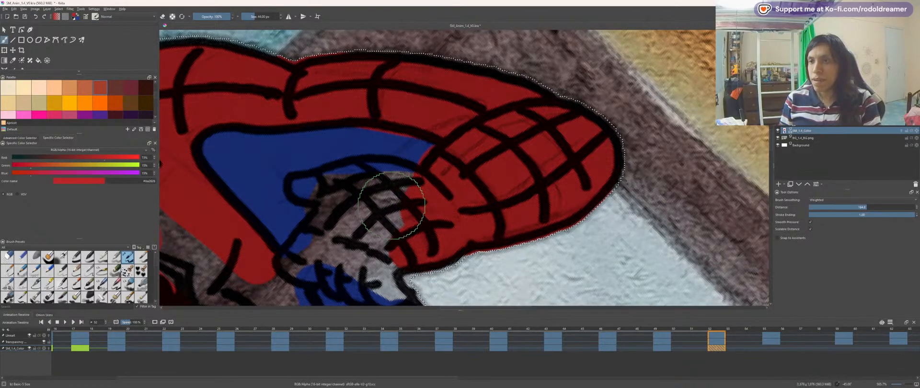
pyautogui.scroll(1, 388, 203)
pyautogui.moveTo(371, 175)
pyautogui.mouseDown()
pyautogui.moveTo(474, 230)
pyautogui.moveTo(410, 154)
pyautogui.mouseUp()
pyautogui.scroll(1, 459, 218)
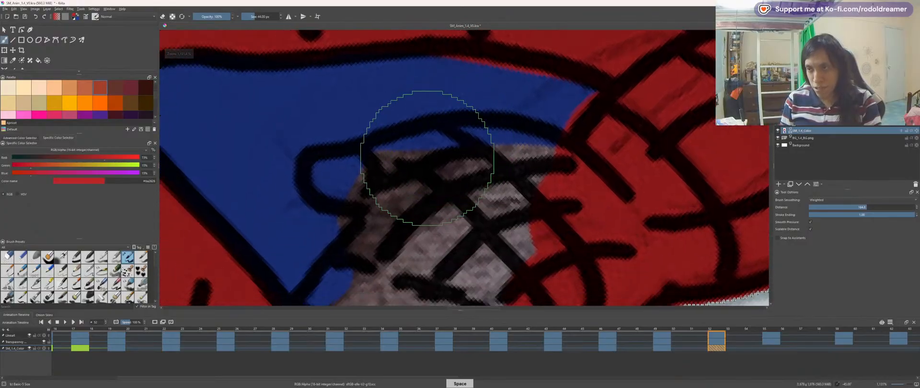
pyautogui.moveTo(357, 181)
pyautogui.mouseDown()
pyautogui.moveTo(328, 181)
pyautogui.moveTo(356, 186)
pyautogui.moveTo(385, 170)
pyautogui.moveTo(459, 159)
pyautogui.moveTo(507, 165)
pyautogui.moveTo(563, 189)
pyautogui.mouseUp()
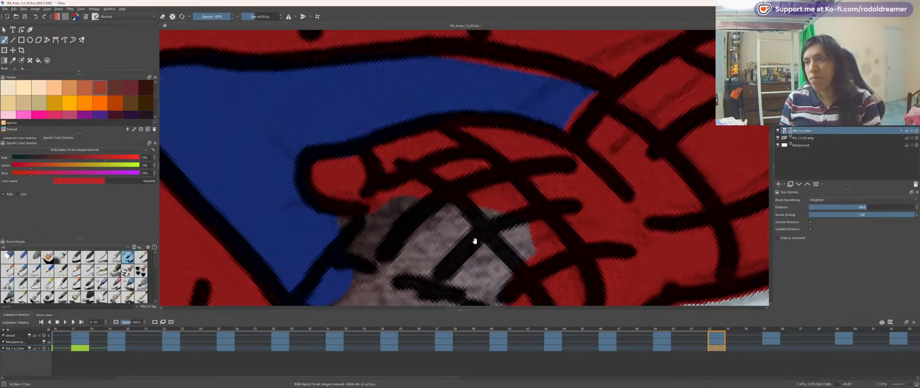
pyautogui.scroll(-1, 474, 241)
pyautogui.moveTo(474, 241); pyautogui.dragTo(501, 145)
pyautogui.moveTo(382, 206)
pyautogui.mouseDown()
pyautogui.moveTo(440, 212)
pyautogui.moveTo(452, 228)
pyautogui.moveTo(529, 246)
pyautogui.moveTo(511, 226)
pyautogui.moveTo(509, 197)
pyautogui.moveTo(526, 146)
pyautogui.moveTo(494, 127)
pyautogui.moveTo(448, 143)
pyautogui.moveTo(406, 197)
pyautogui.moveTo(493, 181)
pyautogui.mouseUp()
# Step: Fill the rest of the chest around the spider emblem and the webbed abdomen with red
pyautogui.scroll(-1, 396, 196)
pyautogui.scroll(-1, 396, 195)
pyautogui.moveTo(395, 196); pyautogui.dragTo(411, 176)
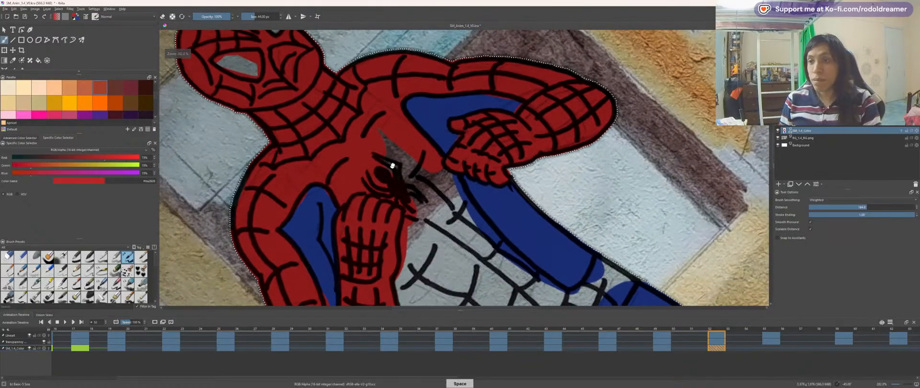
pyautogui.press('4')
pyautogui.scroll(2, 405, 174)
pyautogui.moveTo(376, 205)
pyautogui.mouseDown()
pyautogui.moveTo(288, 131)
pyautogui.moveTo(355, 160)
pyautogui.moveTo(450, 227)
pyautogui.moveTo(411, 164)
pyautogui.moveTo(532, 260)
pyautogui.moveTo(441, 191)
pyautogui.moveTo(502, 230)
pyautogui.moveTo(598, 265)
pyautogui.moveTo(337, 192)
pyautogui.moveTo(387, 217)
pyautogui.mouseUp()
pyautogui.scroll(-1, 393, 215)
pyautogui.moveTo(359, 193); pyautogui.dragTo(359, 110)
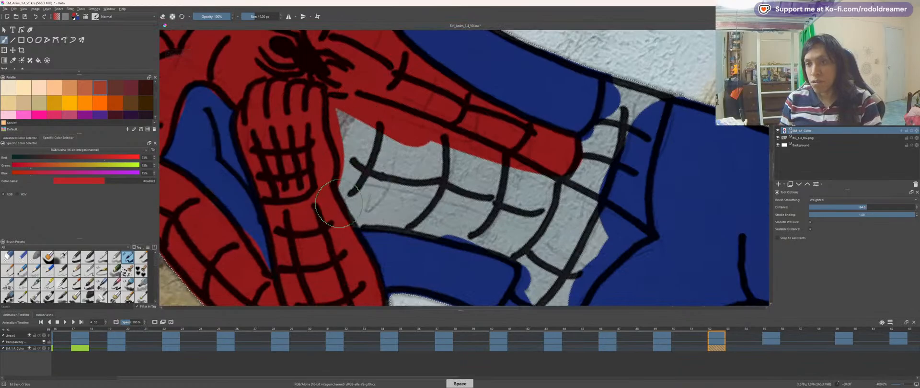
pyautogui.moveTo(343, 204)
pyautogui.mouseDown()
pyautogui.moveTo(415, 206)
pyautogui.moveTo(519, 231)
pyautogui.moveTo(343, 202)
pyautogui.moveTo(344, 114)
pyautogui.moveTo(538, 174)
pyautogui.moveTo(501, 193)
pyautogui.moveTo(357, 154)
pyautogui.moveTo(391, 162)
pyautogui.mouseUp()
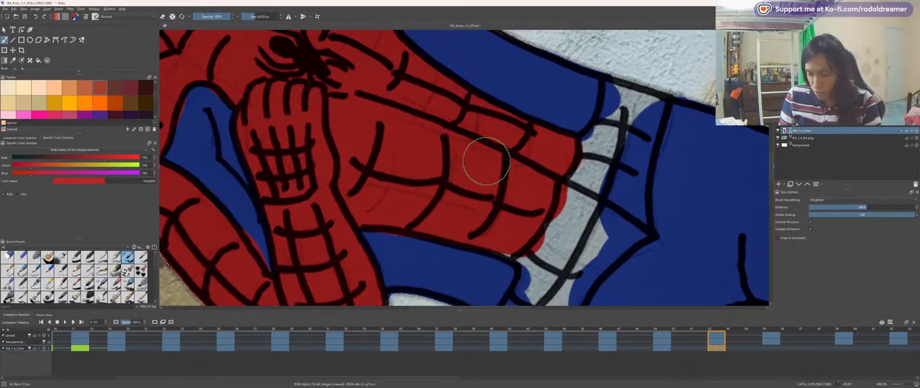
# Step: Paint the webbed belt around the figure's waist red down to the blue trousers
pyautogui.moveTo(478, 160); pyautogui.dragTo(303, 242)
pyautogui.scroll(1, 303, 242)
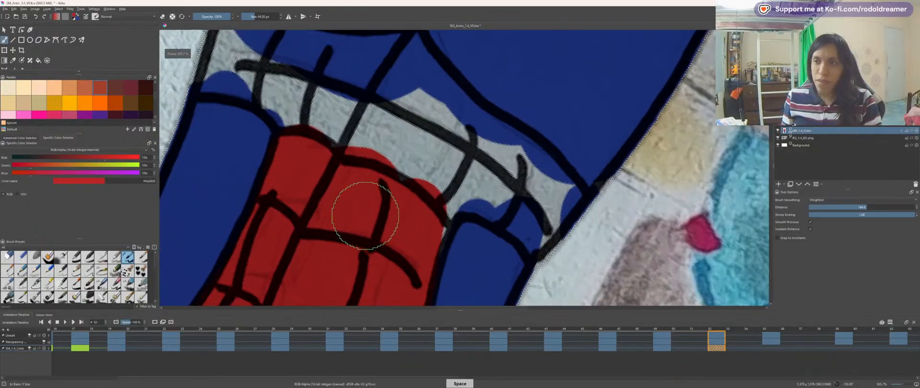
pyautogui.moveTo(427, 211)
pyautogui.mouseDown()
pyautogui.moveTo(446, 198)
pyautogui.moveTo(491, 198)
pyautogui.moveTo(537, 218)
pyautogui.moveTo(519, 211)
pyautogui.moveTo(544, 185)
pyautogui.moveTo(446, 127)
pyautogui.moveTo(473, 195)
pyautogui.moveTo(436, 174)
pyautogui.moveTo(448, 171)
pyautogui.moveTo(286, 105)
pyautogui.moveTo(303, 93)
pyautogui.moveTo(319, 98)
pyautogui.moveTo(310, 113)
pyautogui.moveTo(482, 136)
pyautogui.moveTo(503, 148)
pyautogui.moveTo(522, 187)
pyautogui.mouseUp()
pyautogui.press('5')
pyautogui.press('-')
pyautogui.press('-')
pyautogui.press('-')
pyautogui.press('-')
pyautogui.press('-')
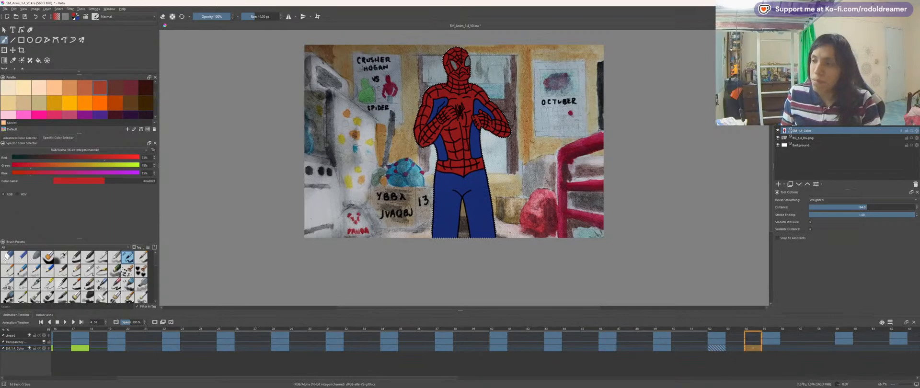
# Step: Go to frame 55, select the figure's silhouette from the line art and return to the colour layer
pyautogui.press('.')
pyautogui.press('pageup')
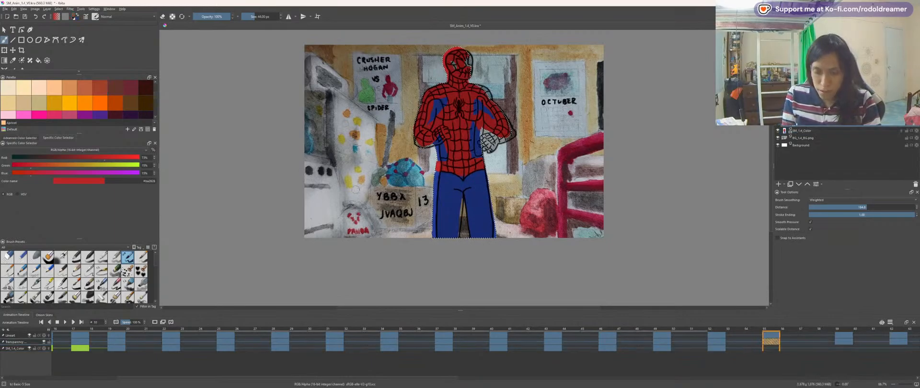
pyautogui.press('pageup')
pyautogui.press('w')
pyautogui.click(338, 193)
pyautogui.press('pagedown')
pyautogui.press('pagedown')
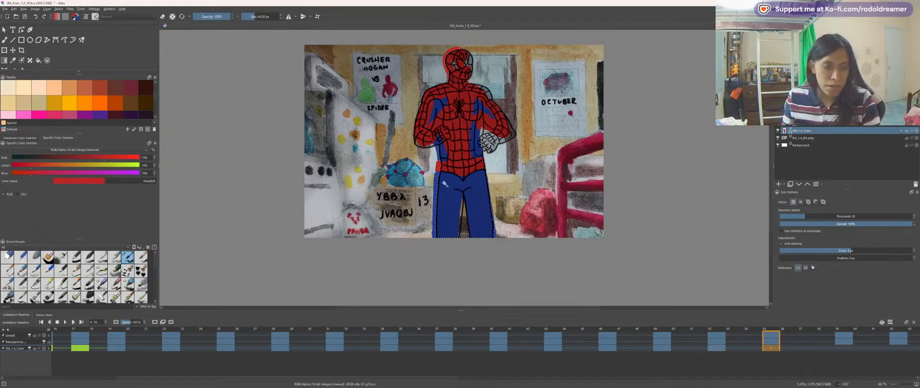
# Step: Brush the webbed belt around the waist red on the colour layer of frame 55
pyautogui.hotkey('ctrl', '+')
pyautogui.hotkey('ctrl', '+')
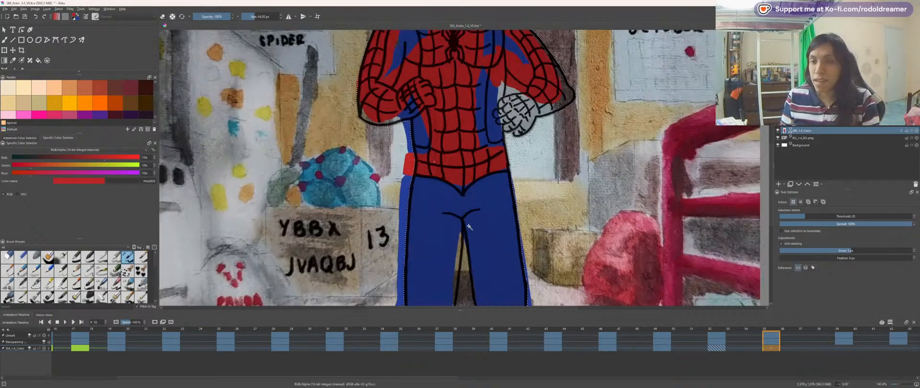
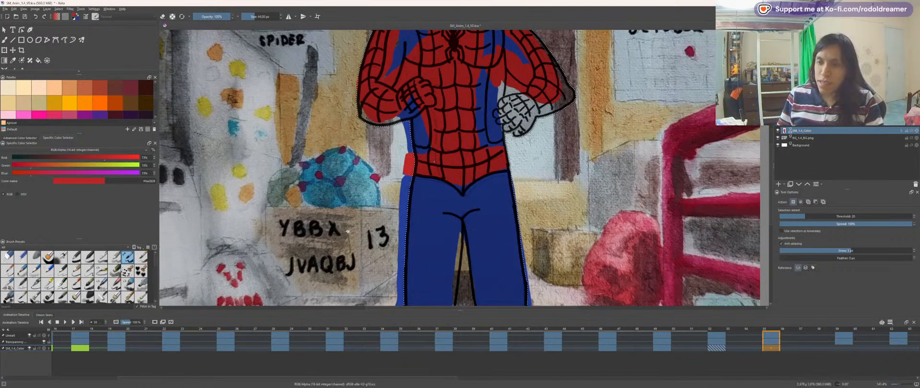
pyautogui.scroll(-3, 377, 211)
pyautogui.scroll(3, 378, 213)
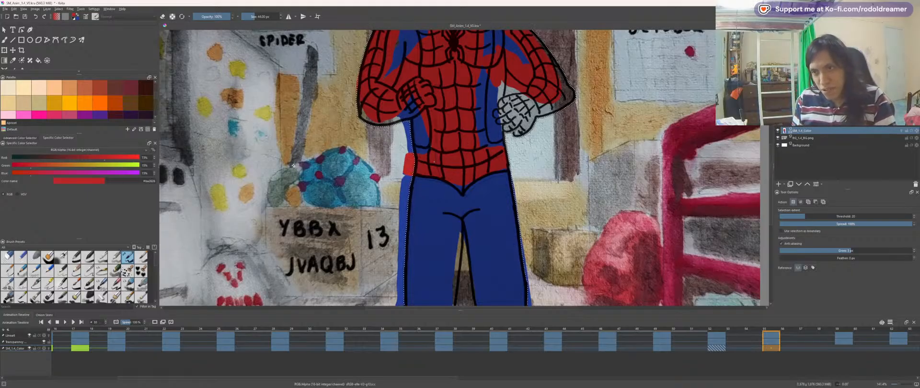
pyautogui.press('b')
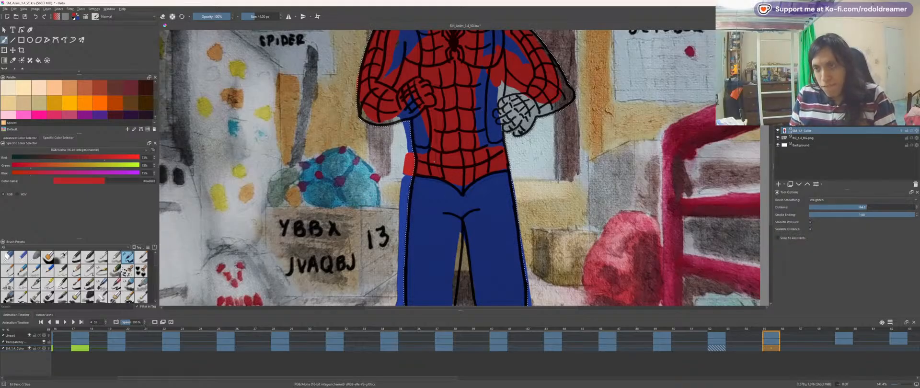
pyautogui.moveTo(434, 165); pyautogui.dragTo(448, 167)
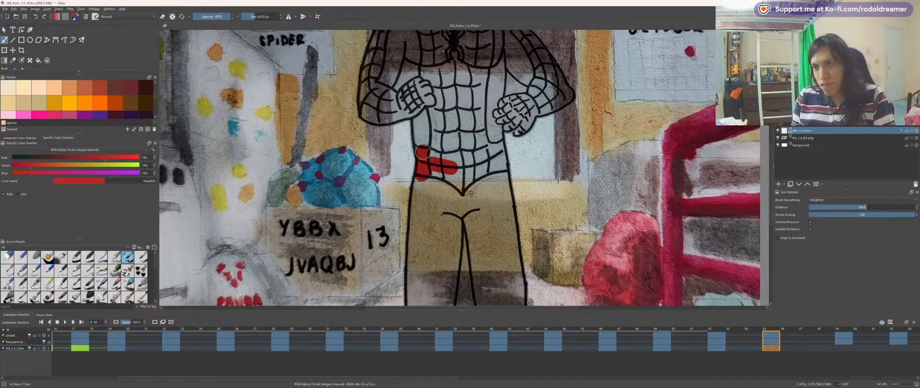
pyautogui.moveTo(443, 166); pyautogui.dragTo(436, 169)
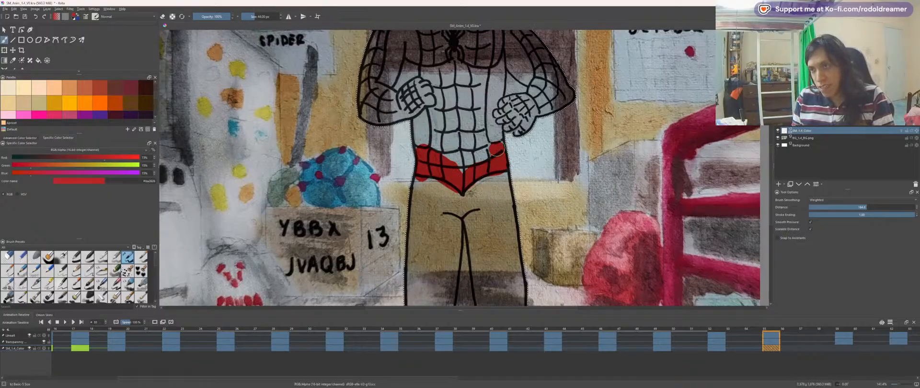
# Step: Paint the figure's webbed abdomen and the chest around the spider emblem red
pyautogui.moveTo(488, 158); pyautogui.dragTo(464, 161)
pyautogui.press('4')
pyautogui.press('4')
pyautogui.press('4')
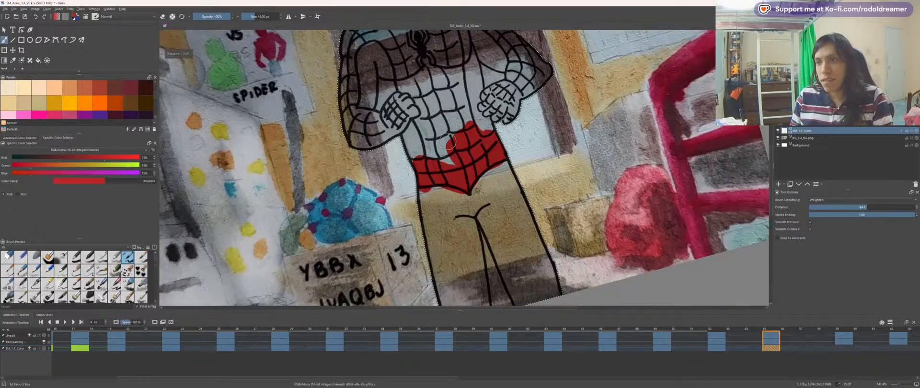
pyautogui.scroll(1, 406, 111)
pyautogui.moveTo(369, 117)
pyautogui.mouseDown()
pyautogui.moveTo(383, 96)
pyautogui.moveTo(449, 130)
pyautogui.moveTo(457, 148)
pyautogui.moveTo(540, 211)
pyautogui.moveTo(548, 186)
pyautogui.moveTo(566, 205)
pyautogui.moveTo(393, 73)
pyautogui.moveTo(448, 98)
pyautogui.mouseUp()
pyautogui.moveTo(402, 78)
pyautogui.mouseDown()
pyautogui.moveTo(426, 147)
pyautogui.moveTo(558, 237)
pyautogui.moveTo(575, 230)
pyautogui.moveTo(579, 216)
pyautogui.moveTo(484, 102)
pyautogui.moveTo(515, 128)
pyautogui.moveTo(465, 112)
pyautogui.moveTo(538, 175)
pyautogui.moveTo(449, 122)
pyautogui.mouseUp()
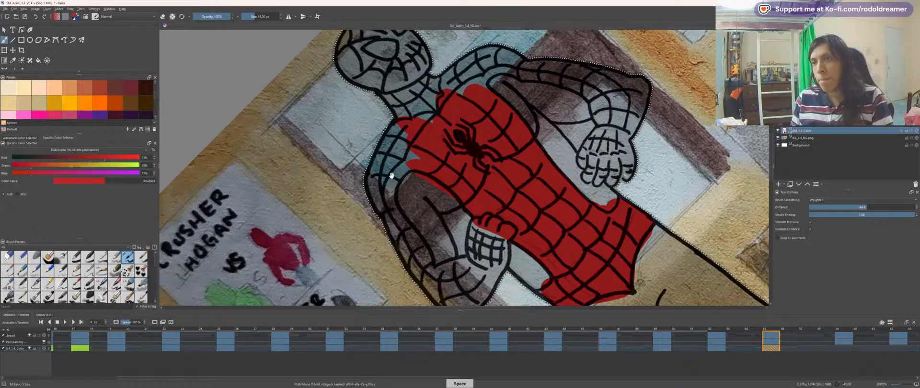
# Step: Paint the figure's right forearm, elbow and fist red
pyautogui.moveTo(410, 174); pyautogui.dragTo(479, 119)
pyautogui.scroll(1, 462, 172)
pyautogui.moveTo(461, 171); pyautogui.dragTo(483, 214)
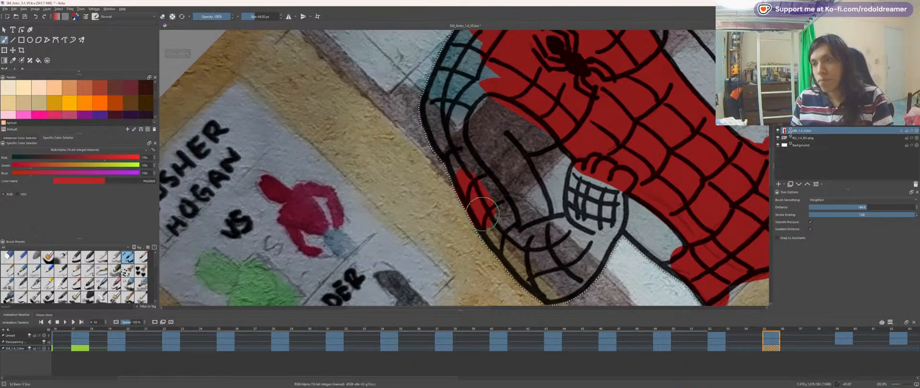
pyautogui.moveTo(552, 287); pyautogui.dragTo(591, 253)
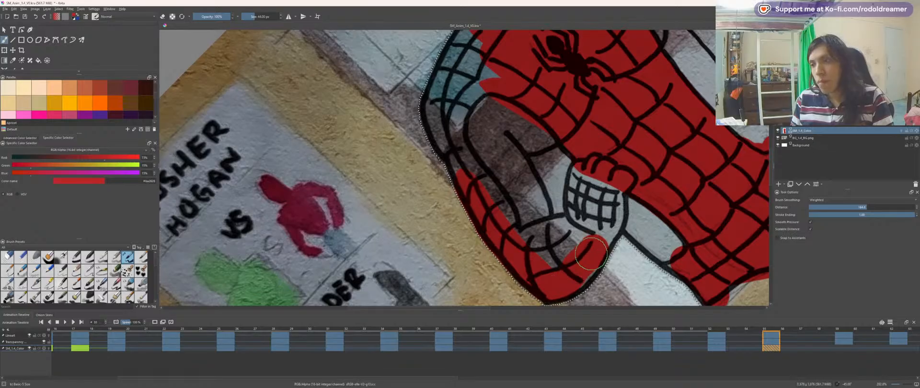
pyautogui.moveTo(528, 239)
pyautogui.mouseDown()
pyautogui.moveTo(574, 223)
pyautogui.moveTo(589, 172)
pyautogui.moveTo(606, 182)
pyautogui.moveTo(603, 209)
pyautogui.moveTo(558, 260)
pyautogui.moveTo(593, 236)
pyautogui.moveTo(606, 218)
pyautogui.moveTo(603, 197)
pyautogui.moveTo(593, 245)
pyautogui.moveTo(614, 208)
pyautogui.mouseUp()
# Step: Fill the webbed outer side of the figure's right upper arm and the right shoulder with red
pyautogui.press('space')
pyautogui.moveTo(492, 184); pyautogui.dragTo(529, 217)
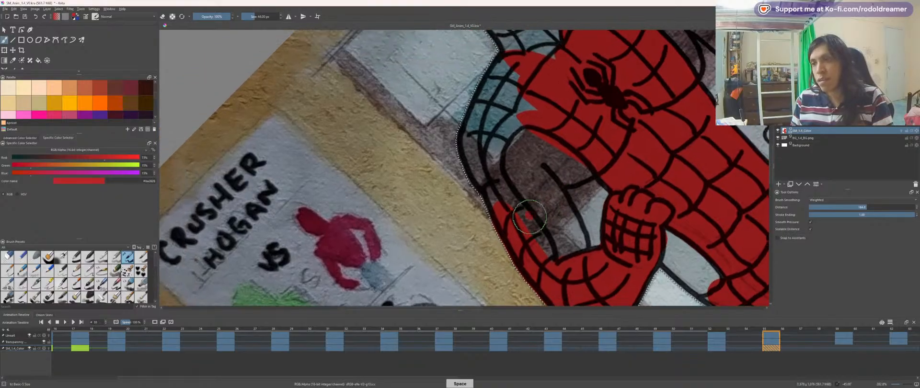
pyautogui.moveTo(539, 261)
pyautogui.mouseDown()
pyautogui.moveTo(496, 192)
pyautogui.moveTo(557, 277)
pyautogui.moveTo(479, 159)
pyautogui.moveTo(520, 222)
pyautogui.moveTo(497, 178)
pyautogui.moveTo(507, 139)
pyautogui.moveTo(536, 110)
pyautogui.mouseUp()
pyautogui.press('6')
pyautogui.press('6')
pyautogui.press('6')
pyautogui.press('6')
pyautogui.press('6')
pyautogui.press('6')
pyautogui.press('6')
pyautogui.press('6')
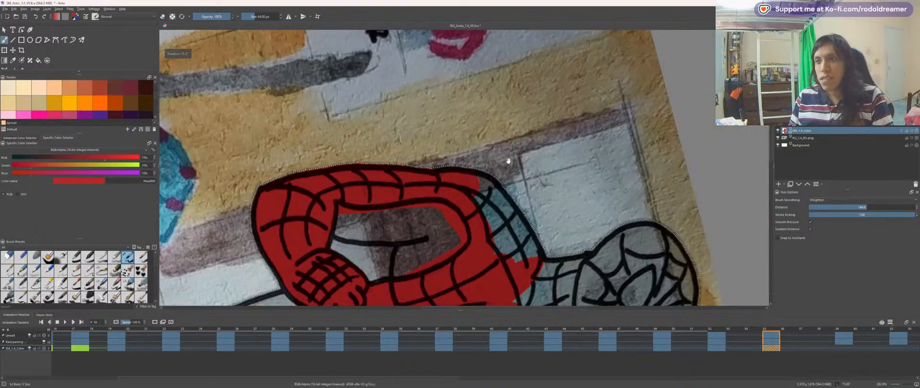
pyautogui.press('space')
pyautogui.moveTo(480, 227)
pyautogui.mouseDown()
pyautogui.moveTo(485, 188)
pyautogui.moveTo(474, 211)
pyautogui.moveTo(508, 182)
pyautogui.moveTo(481, 164)
pyautogui.moveTo(507, 187)
pyautogui.moveTo(482, 153)
pyautogui.moveTo(518, 192)
pyautogui.moveTo(475, 153)
pyautogui.moveTo(496, 135)
pyautogui.mouseUp()
pyautogui.press('space')
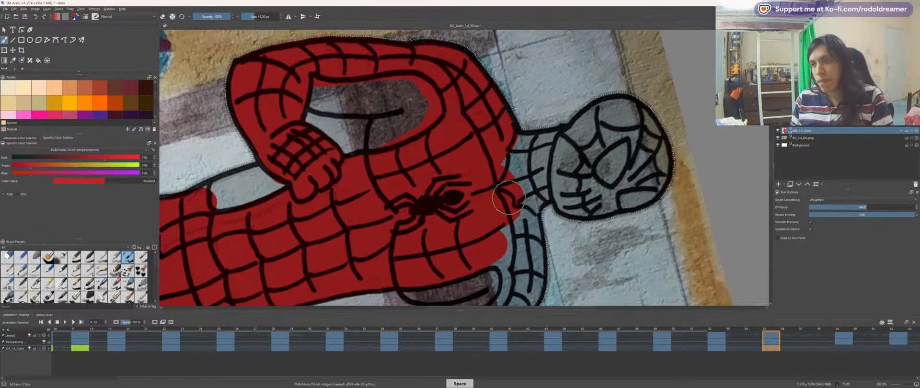
# Step: Paint the neck and the webbed mask red, leaving the eyes uncoloured
pyautogui.moveTo(508, 196)
pyautogui.mouseDown()
pyautogui.moveTo(501, 173)
pyautogui.moveTo(532, 186)
pyautogui.moveTo(524, 192)
pyautogui.moveTo(550, 174)
pyautogui.moveTo(522, 184)
pyautogui.moveTo(556, 179)
pyautogui.moveTo(538, 187)
pyautogui.moveTo(546, 178)
pyautogui.moveTo(516, 172)
pyautogui.moveTo(507, 156)
pyautogui.moveTo(548, 153)
pyautogui.moveTo(511, 150)
pyautogui.moveTo(553, 146)
pyautogui.mouseUp()
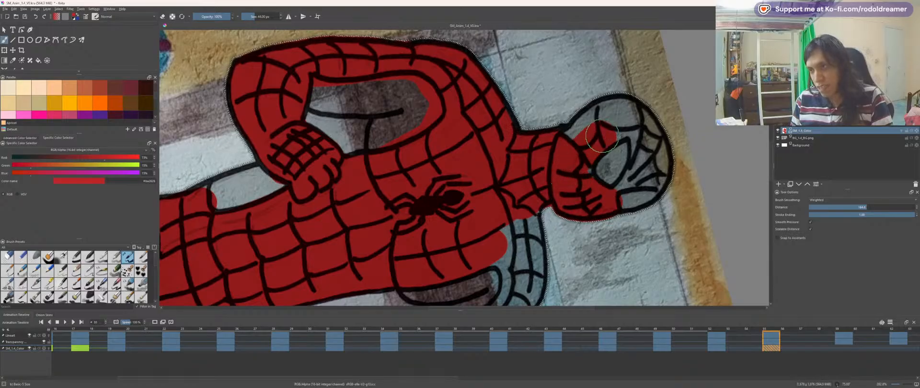
pyautogui.moveTo(603, 137)
pyautogui.mouseDown()
pyautogui.moveTo(628, 126)
pyautogui.moveTo(580, 147)
pyautogui.moveTo(593, 127)
pyautogui.moveTo(576, 136)
pyautogui.mouseUp()
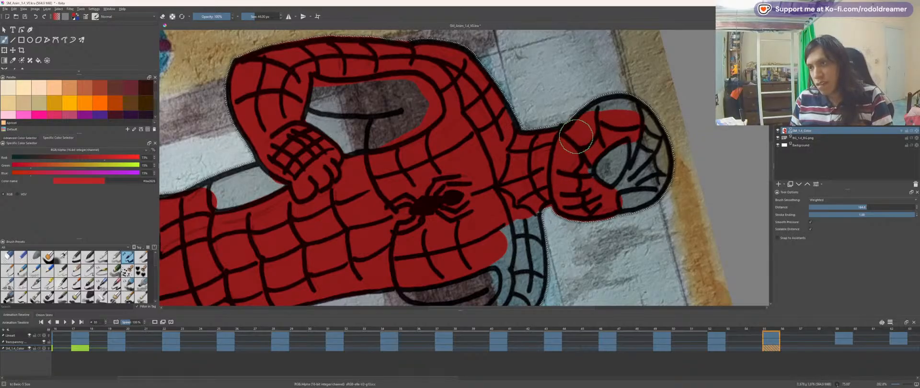
pyautogui.moveTo(647, 127)
pyautogui.mouseDown()
pyautogui.moveTo(660, 171)
pyautogui.moveTo(652, 185)
pyautogui.moveTo(636, 166)
pyautogui.mouseUp()
# Step: Paint the figure's left shoulder and the top of the left upper arm red
pyautogui.press('space')
pyautogui.moveTo(571, 174); pyautogui.dragTo(570, 122)
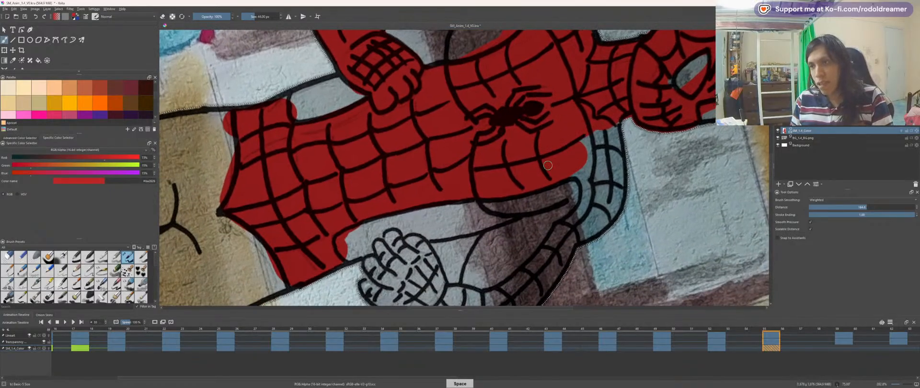
pyautogui.moveTo(548, 165)
pyautogui.mouseDown()
pyautogui.moveTo(568, 162)
pyautogui.moveTo(586, 174)
pyautogui.moveTo(587, 197)
pyautogui.moveTo(579, 225)
pyautogui.mouseUp()
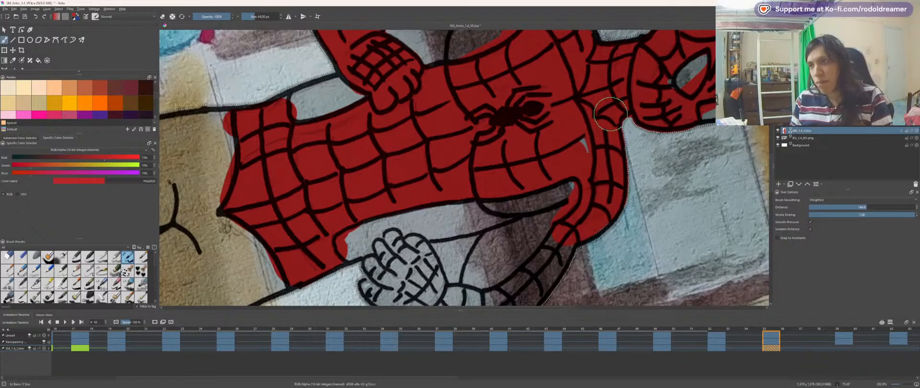
# Step: Paint the figure's left fist, wrist and forearm up to the elbow red
pyautogui.press('space')
pyautogui.moveTo(479, 242); pyautogui.dragTo(491, 196)
pyautogui.press('4')
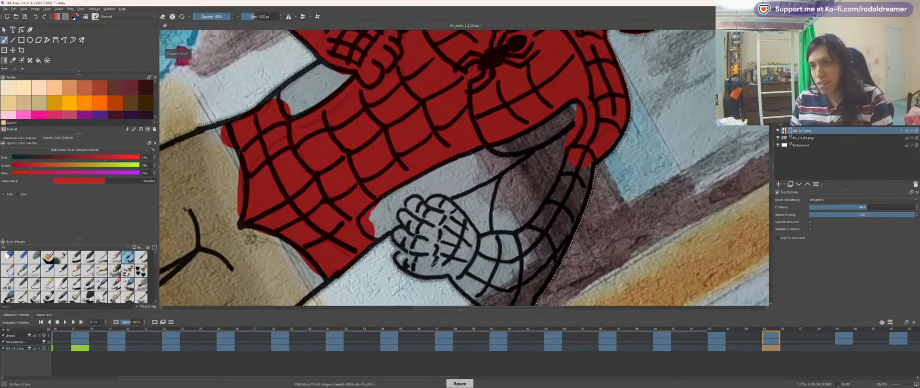
pyautogui.moveTo(404, 260)
pyautogui.mouseDown()
pyautogui.moveTo(447, 265)
pyautogui.moveTo(483, 286)
pyautogui.moveTo(501, 300)
pyautogui.mouseUp()
pyautogui.press('space')
pyautogui.moveTo(438, 252); pyautogui.dragTo(453, 218)
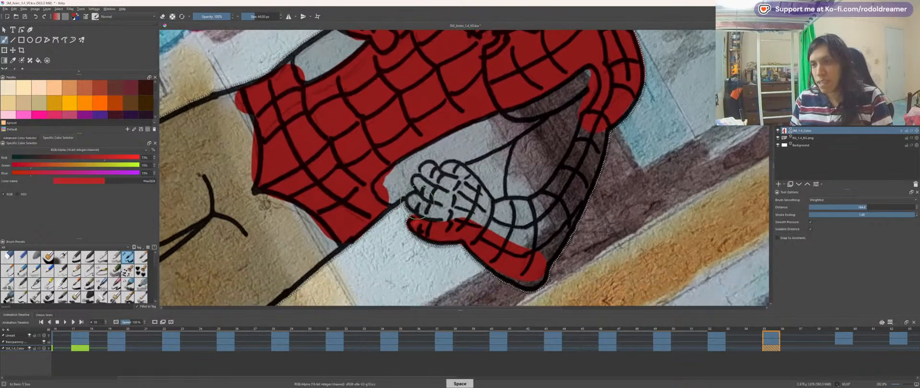
pyautogui.moveTo(413, 198); pyautogui.dragTo(511, 234)
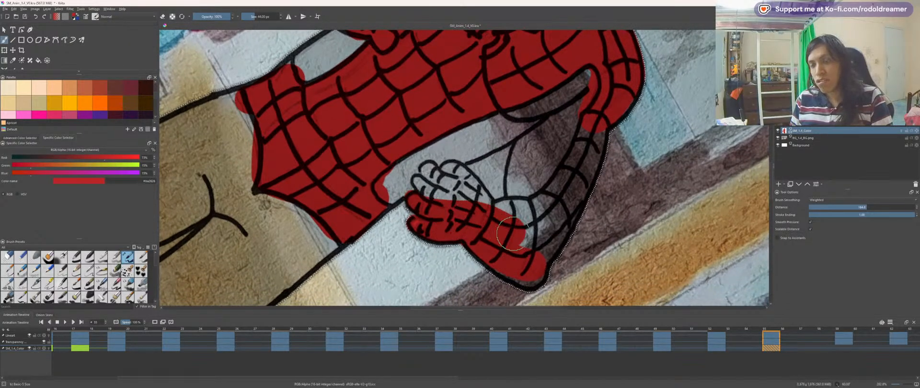
pyautogui.moveTo(536, 262); pyautogui.dragTo(487, 253)
pyautogui.moveTo(432, 213)
pyautogui.mouseDown()
pyautogui.moveTo(415, 199)
pyautogui.moveTo(431, 190)
pyautogui.moveTo(417, 165)
pyautogui.moveTo(446, 169)
pyautogui.moveTo(472, 198)
pyautogui.mouseUp()
# Step: Fill the webbed outer side of the figure's left upper arm between shoulder and elbow with red
pyautogui.press('4')
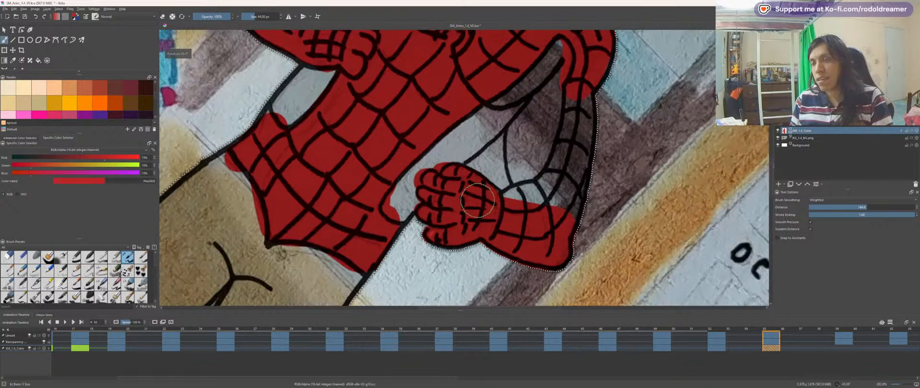
pyautogui.press('4')
pyautogui.press('4')
pyautogui.press('4')
pyautogui.press('4')
pyautogui.press('4')
pyautogui.press('4')
pyautogui.moveTo(441, 119); pyautogui.dragTo(442, 182)
pyautogui.scroll(1, 442, 182)
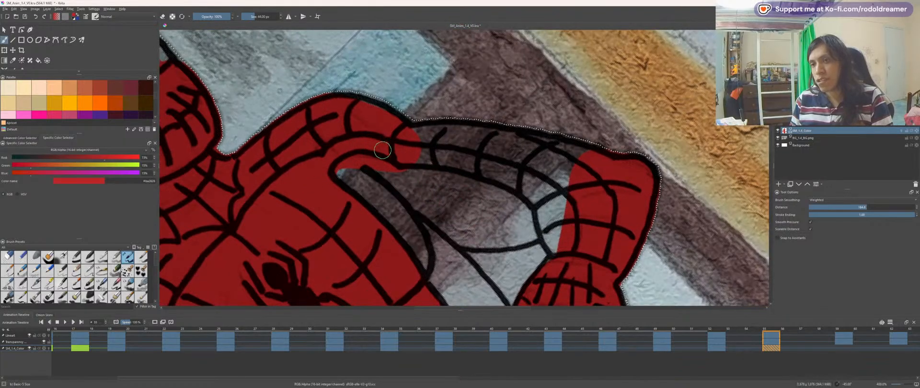
pyautogui.moveTo(388, 149)
pyautogui.mouseDown()
pyautogui.moveTo(459, 162)
pyautogui.moveTo(539, 190)
pyautogui.moveTo(564, 239)
pyautogui.moveTo(485, 168)
pyautogui.moveTo(405, 150)
pyautogui.moveTo(476, 164)
pyautogui.moveTo(571, 202)
pyautogui.moveTo(415, 146)
pyautogui.moveTo(586, 185)
pyautogui.moveTo(415, 139)
pyautogui.moveTo(484, 154)
pyautogui.mouseUp()
pyautogui.press('5')
pyautogui.press('-')
pyautogui.press('-')
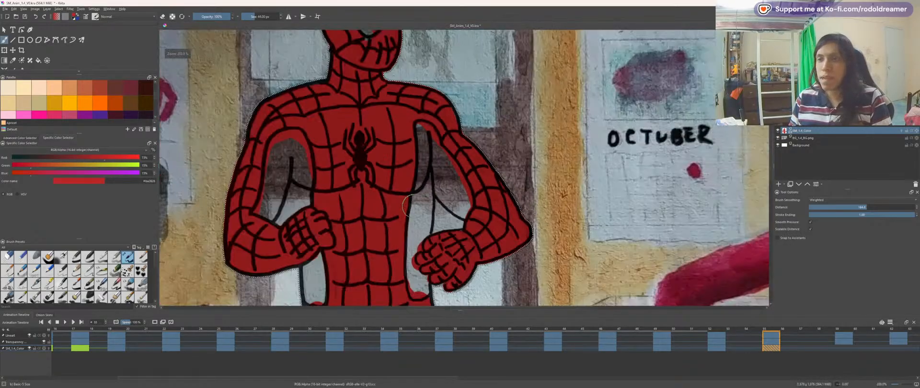
pyautogui.moveTo(335, 206); pyautogui.dragTo(491, 175)
pyautogui.moveTo(442, 300); pyautogui.dragTo(463, 168)
pyautogui.scroll(-4, 458, 182)
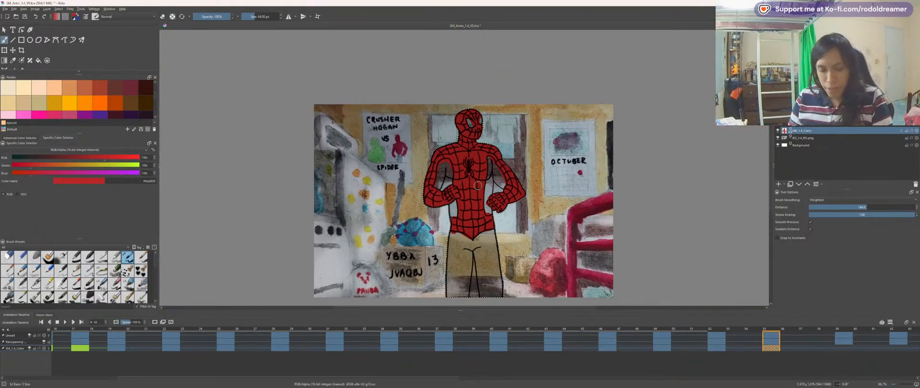
# Step: Switch to the blue colour and paint the inner side of the figure's right upper arm down to the elbow
pyautogui.press('x')
pyautogui.press('+')
pyautogui.press('+')
pyautogui.press('+')
pyautogui.press('4')
pyautogui.press('4')
pyautogui.press('4')
pyautogui.press('4')
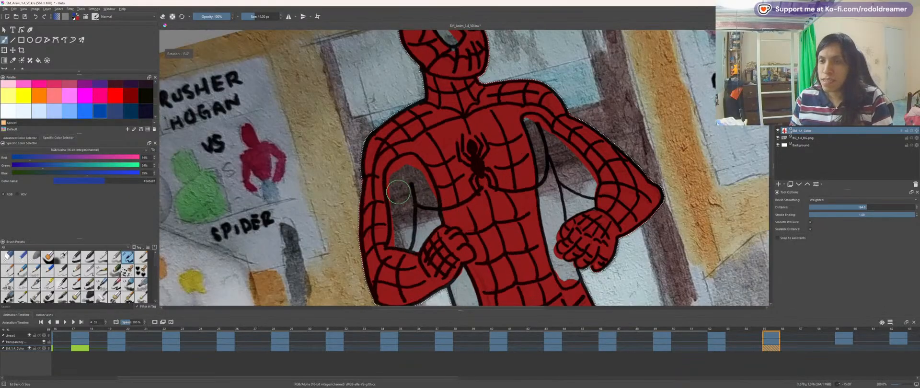
pyautogui.moveTo(392, 201); pyautogui.dragTo(380, 142)
pyautogui.scroll(2, 380, 142)
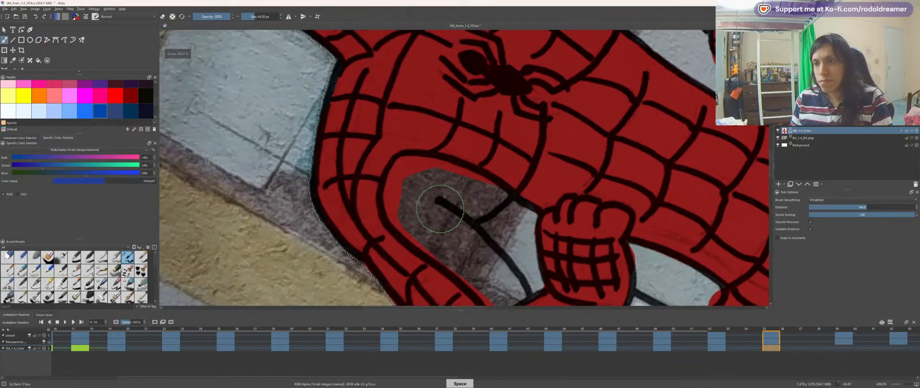
pyautogui.moveTo(456, 222); pyautogui.dragTo(452, 194)
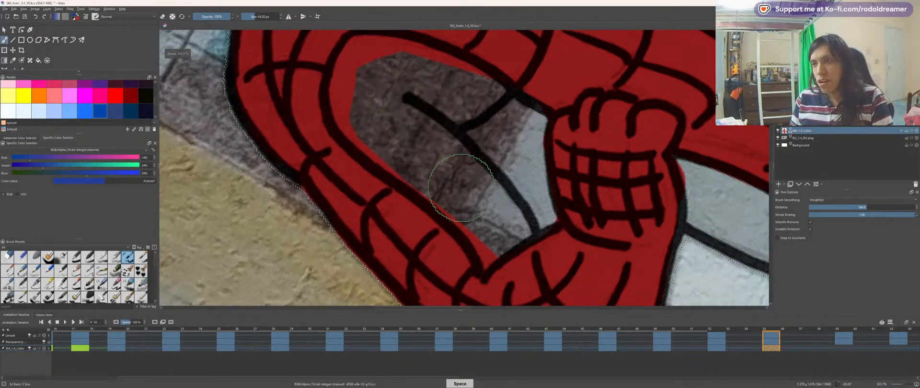
pyautogui.scroll(-1, 451, 196)
pyautogui.scroll(1, 464, 189)
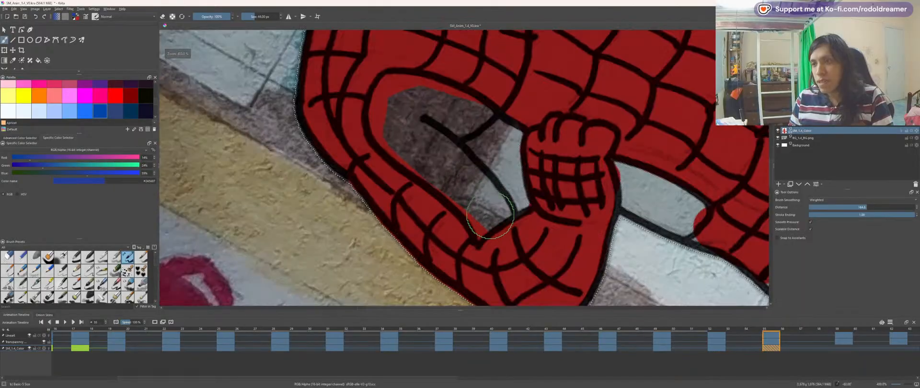
pyautogui.moveTo(481, 223); pyautogui.dragTo(478, 214)
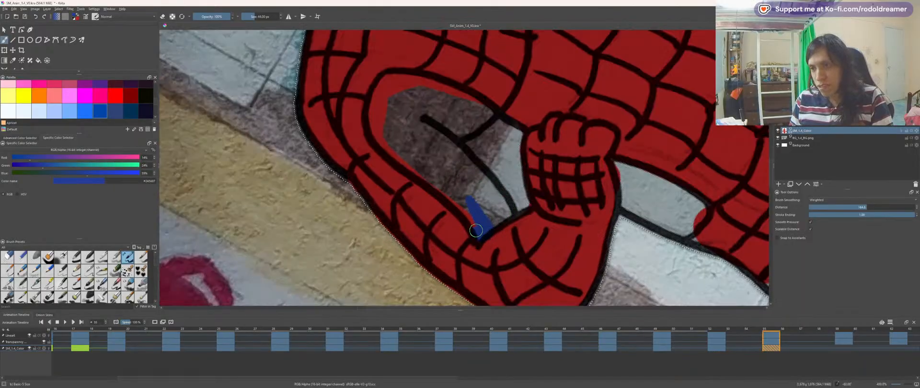
pyautogui.moveTo(480, 224)
pyautogui.mouseDown()
pyautogui.moveTo(501, 213)
pyautogui.moveTo(417, 137)
pyautogui.moveTo(467, 179)
pyautogui.moveTo(479, 206)
pyautogui.moveTo(416, 146)
pyautogui.moveTo(462, 191)
pyautogui.moveTo(384, 131)
pyautogui.moveTo(394, 92)
pyautogui.moveTo(424, 95)
pyautogui.moveTo(389, 100)
pyautogui.moveTo(396, 92)
pyautogui.moveTo(430, 119)
pyautogui.moveTo(471, 118)
pyautogui.moveTo(410, 94)
pyautogui.mouseUp()
pyautogui.press('space')
pyautogui.moveTo(512, 145); pyautogui.dragTo(383, 109)
pyautogui.scroll(1, 384, 109)
pyautogui.moveTo(309, 102); pyautogui.dragTo(453, 173)
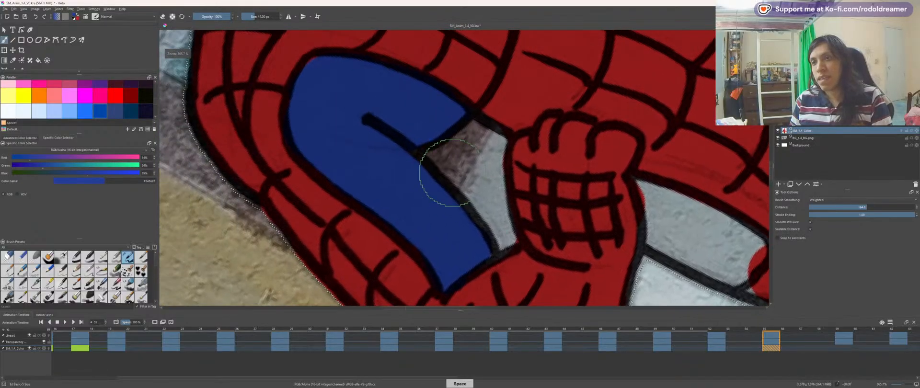
# Step: Paint the right side of the torso blue, both between the arm and the fist and below the fist
pyautogui.scroll(1, 450, 173)
pyautogui.moveTo(500, 262)
pyautogui.mouseDown()
pyautogui.moveTo(390, 135)
pyautogui.moveTo(460, 188)
pyautogui.moveTo(496, 231)
pyautogui.moveTo(471, 144)
pyautogui.moveTo(488, 142)
pyautogui.moveTo(382, 108)
pyautogui.mouseUp()
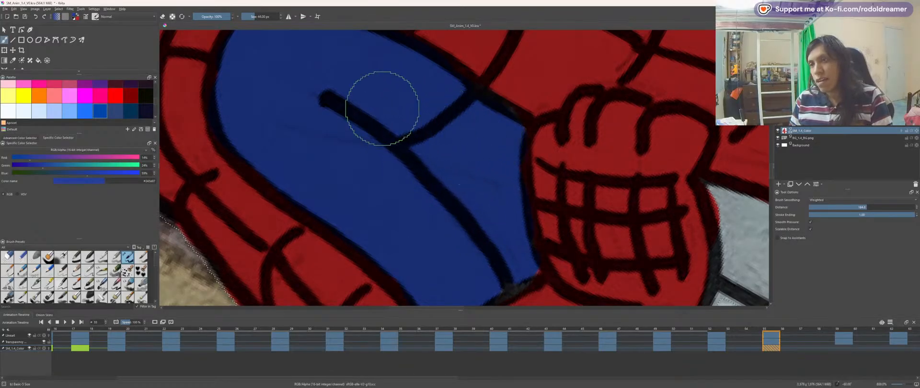
pyautogui.scroll(-2, 480, 189)
pyautogui.moveTo(486, 200); pyautogui.dragTo(364, 117)
pyautogui.scroll(2, 470, 175)
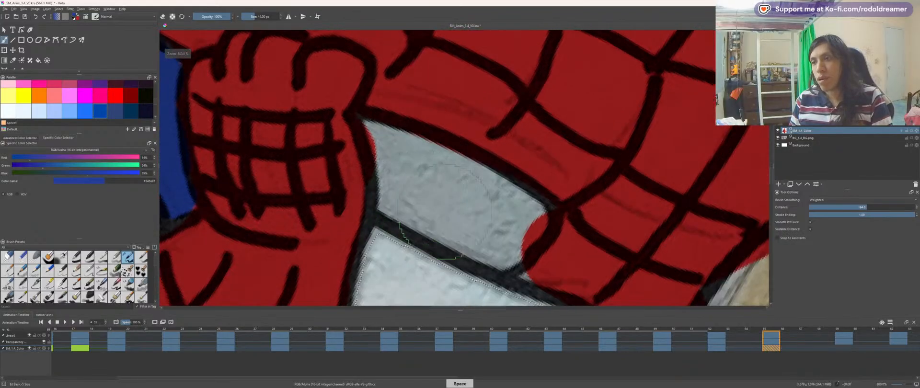
pyautogui.moveTo(444, 202); pyautogui.dragTo(495, 238)
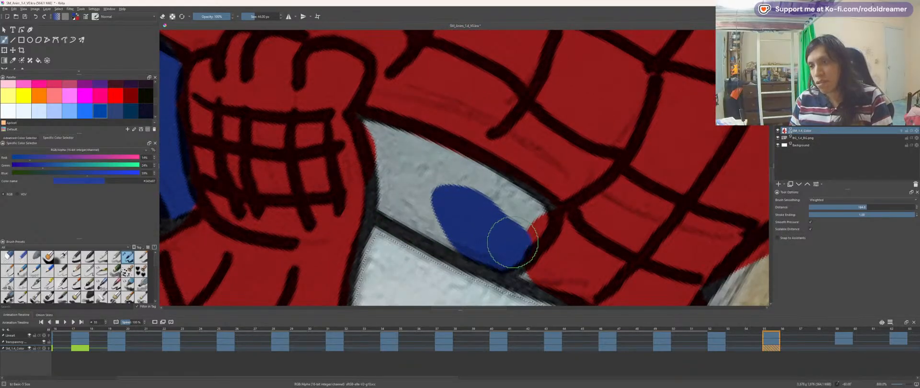
pyautogui.moveTo(501, 202); pyautogui.dragTo(430, 173)
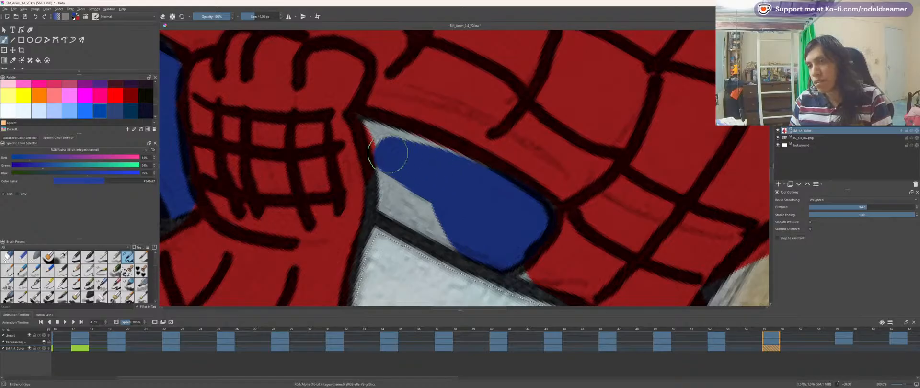
pyautogui.moveTo(370, 131); pyautogui.dragTo(463, 174)
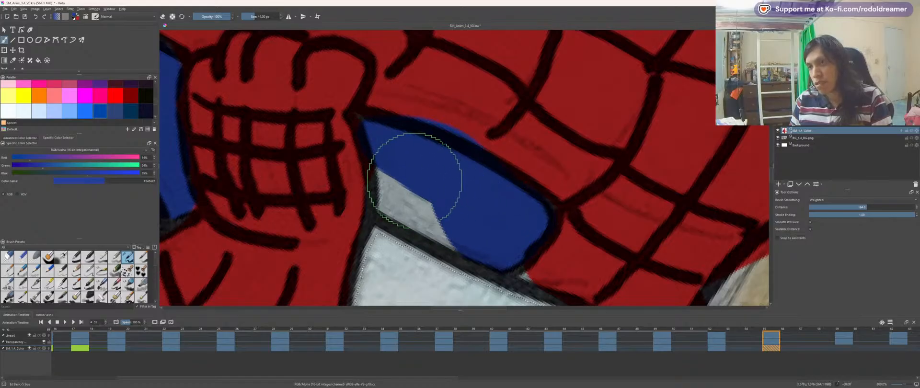
pyautogui.moveTo(390, 194); pyautogui.dragTo(450, 228)
pyautogui.scroll(-3, 430, 205)
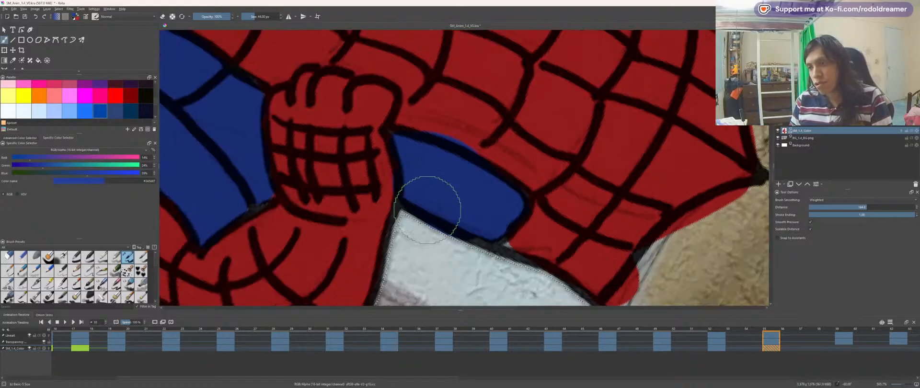
# Step: Paint the figure's right leg blue from the red belt's edge down to the bottom of the picture
pyautogui.press('space')
pyautogui.moveTo(566, 256)
pyautogui.mouseDown()
pyautogui.moveTo(311, 108)
pyautogui.moveTo(343, 101)
pyautogui.moveTo(488, 194)
pyautogui.mouseUp()
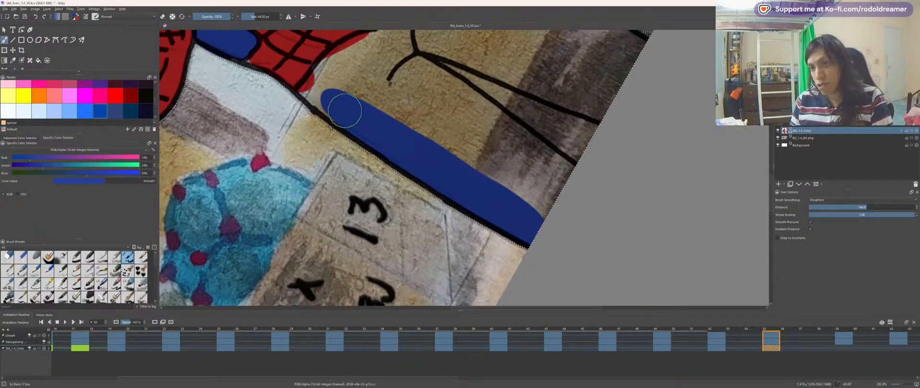
pyautogui.moveTo(345, 111)
pyautogui.mouseDown()
pyautogui.moveTo(319, 94)
pyautogui.moveTo(312, 72)
pyautogui.moveTo(355, 54)
pyautogui.moveTo(442, 88)
pyautogui.moveTo(551, 177)
pyautogui.moveTo(455, 150)
pyautogui.moveTo(474, 150)
pyautogui.moveTo(339, 84)
pyautogui.moveTo(486, 142)
pyautogui.mouseUp()
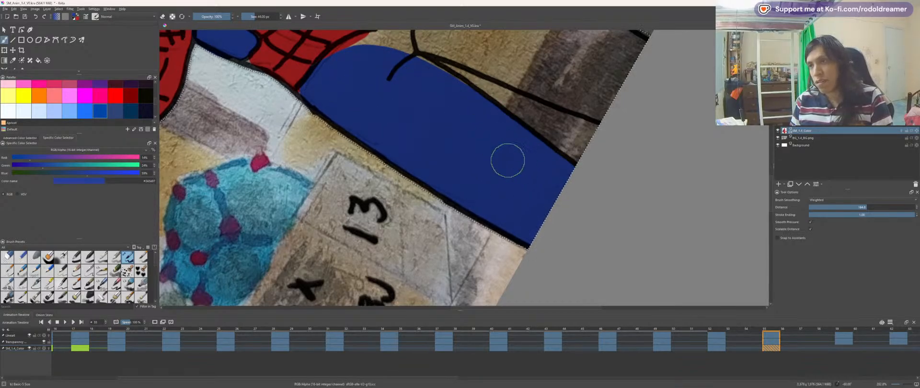
pyautogui.press('space')
pyautogui.moveTo(355, 131); pyautogui.dragTo(438, 238)
pyautogui.press('6')
pyautogui.press('6')
pyautogui.press('6')
pyautogui.press('space')
pyautogui.moveTo(407, 143); pyautogui.dragTo(390, 197)
pyautogui.scroll(2, 391, 196)
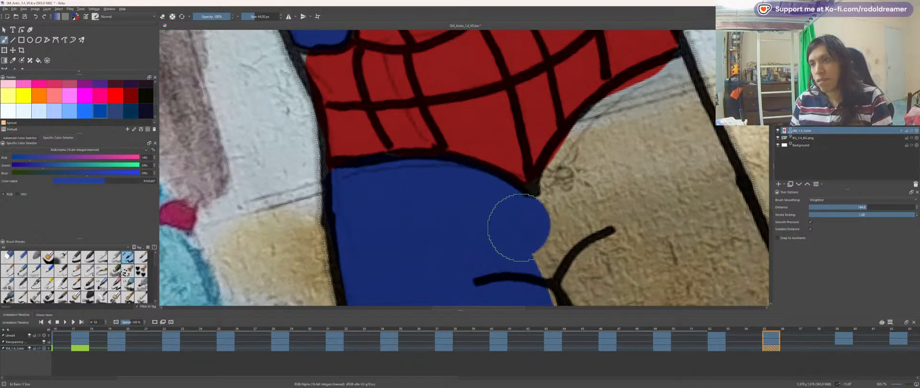
# Step: Paint the crotch and the left hip along the belt's edge blue, and fill the right leg's inner edge
pyautogui.press('space')
pyautogui.moveTo(439, 224); pyautogui.dragTo(326, 201)
pyautogui.press('6')
pyautogui.press('6')
pyautogui.press('6')
pyautogui.press('6')
pyautogui.press('6')
pyautogui.press('6')
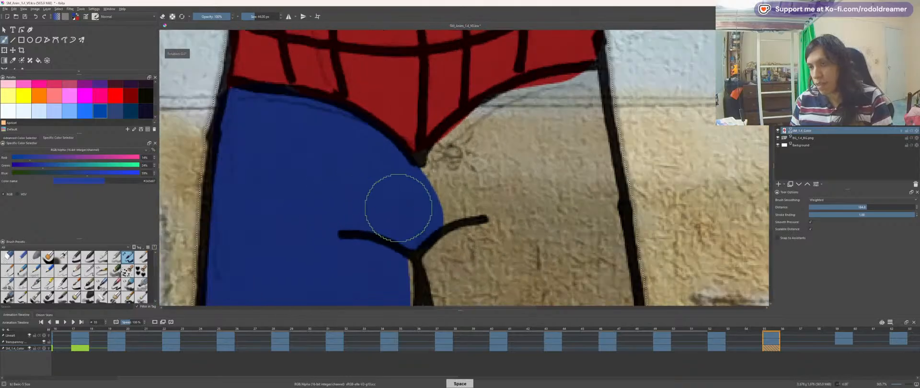
pyautogui.press('space')
pyautogui.moveTo(421, 178)
pyautogui.mouseDown()
pyautogui.moveTo(398, 149)
pyautogui.moveTo(456, 212)
pyautogui.moveTo(390, 134)
pyautogui.moveTo(452, 140)
pyautogui.moveTo(509, 185)
pyautogui.moveTo(523, 251)
pyautogui.moveTo(540, 240)
pyautogui.mouseUp()
pyautogui.press('4')
pyautogui.press('4')
pyautogui.press('4')
pyautogui.press('4')
pyautogui.press('4')
pyautogui.press('4')
pyautogui.press('4')
pyautogui.press('4')
pyautogui.press('4')
pyautogui.press('4')
pyautogui.press('4')
pyautogui.press('space')
pyautogui.moveTo(493, 204); pyautogui.dragTo(390, 139)
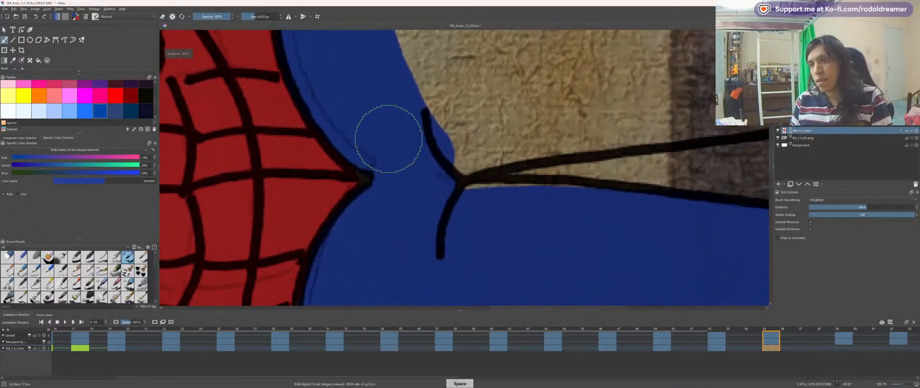
pyautogui.press('-')
pyautogui.moveTo(449, 187)
pyautogui.mouseDown()
pyautogui.moveTo(440, 195)
pyautogui.moveTo(584, 214)
pyautogui.mouseUp()
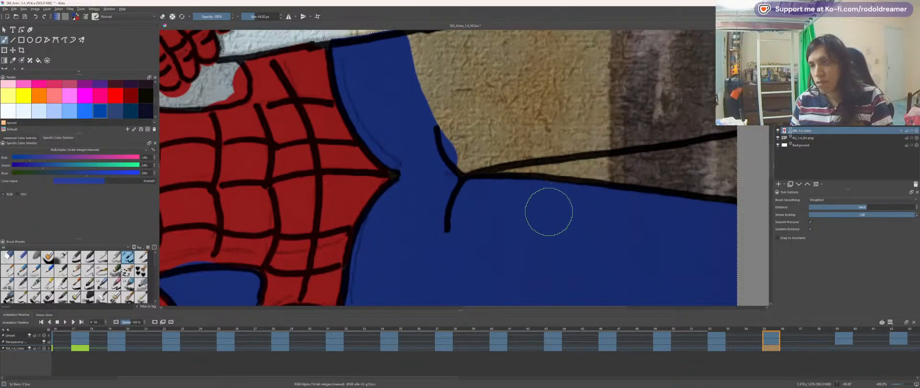
# Step: Fill the rest of the figure's left leg with blue down to the bottom of the picture
pyautogui.press('space')
pyautogui.moveTo(523, 180); pyautogui.dragTo(451, 219)
pyautogui.moveTo(354, 203)
pyautogui.mouseDown()
pyautogui.moveTo(575, 137)
pyautogui.moveTo(353, 139)
pyautogui.moveTo(495, 103)
pyautogui.moveTo(594, 96)
pyautogui.moveTo(366, 109)
pyautogui.moveTo(353, 95)
pyautogui.moveTo(524, 74)
pyautogui.moveTo(579, 98)
pyautogui.mouseUp()
pyautogui.press('space')
pyautogui.moveTo(389, 106)
pyautogui.mouseDown()
pyautogui.moveTo(349, 149)
pyautogui.moveTo(313, 139)
pyautogui.moveTo(374, 115)
pyautogui.moveTo(575, 99)
pyautogui.mouseUp()
pyautogui.press('space')
pyautogui.moveTo(377, 219); pyautogui.dragTo(481, 168)
pyautogui.press('6')
pyautogui.press('6')
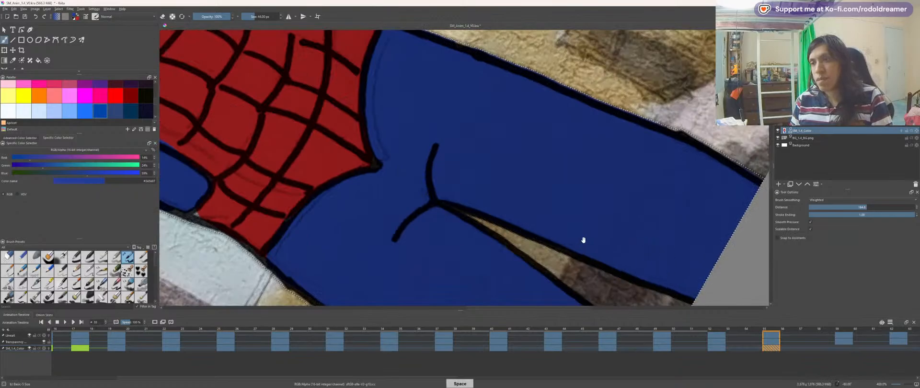
# Step: Paint the lower left side of the torso blue beneath the fist, undoing the last stray stroke
pyautogui.scroll(-3, 582, 240)
pyautogui.moveTo(488, 142); pyautogui.dragTo(748, 266)
pyautogui.scroll(4, 671, 240)
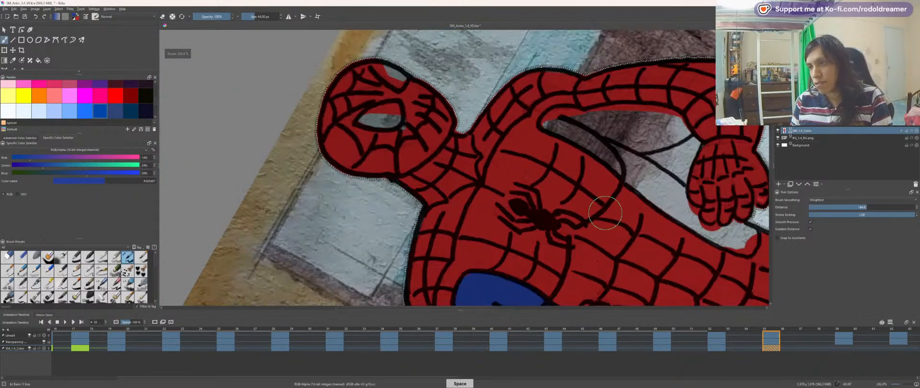
pyautogui.moveTo(604, 203); pyautogui.dragTo(452, 160)
pyautogui.scroll(2, 452, 160)
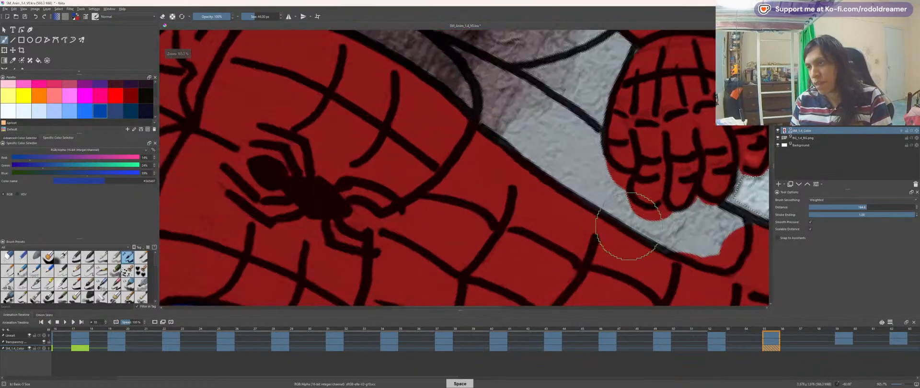
pyautogui.scroll(2, 509, 200)
pyautogui.moveTo(630, 232); pyautogui.dragTo(419, 156)
pyautogui.moveTo(540, 182)
pyautogui.mouseDown()
pyautogui.moveTo(638, 239)
pyautogui.moveTo(658, 178)
pyautogui.moveTo(585, 141)
pyautogui.moveTo(602, 184)
pyautogui.moveTo(577, 188)
pyautogui.moveTo(604, 218)
pyautogui.moveTo(443, 153)
pyautogui.mouseUp()
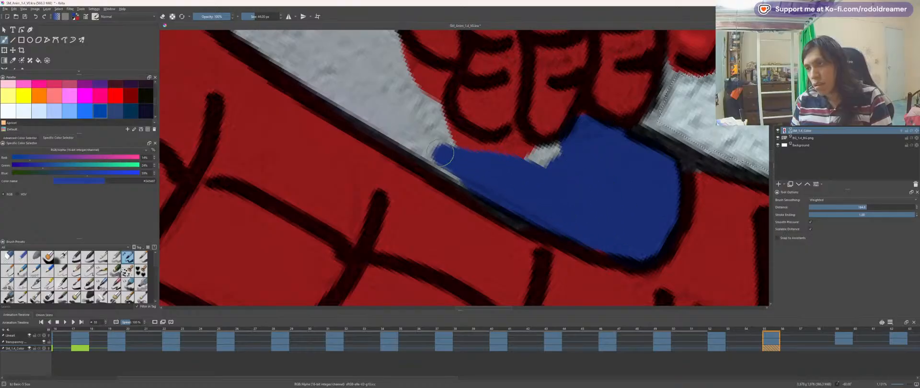
pyautogui.moveTo(515, 158)
pyautogui.mouseDown()
pyautogui.moveTo(558, 180)
pyautogui.moveTo(440, 154)
pyautogui.moveTo(345, 101)
pyautogui.mouseUp()
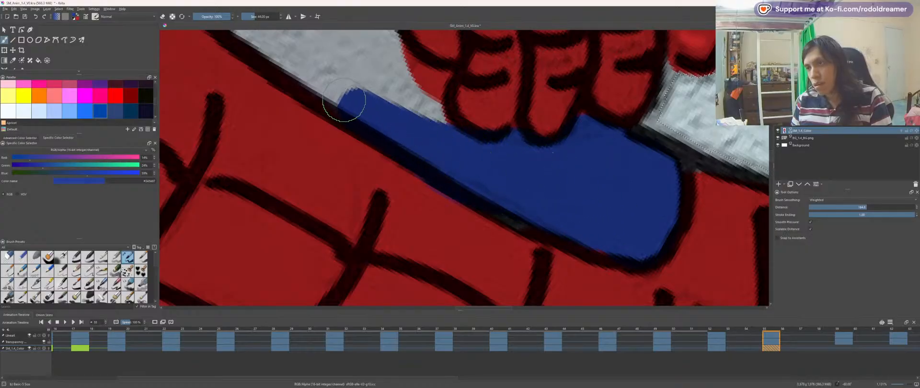
pyautogui.press('space')
pyautogui.moveTo(388, 124); pyautogui.dragTo(426, 145)
pyautogui.moveTo(509, 194)
pyautogui.mouseDown()
pyautogui.moveTo(457, 138)
pyautogui.moveTo(516, 233)
pyautogui.moveTo(528, 228)
pyautogui.mouseUp()
pyautogui.hotkey('ctrl', 'z')
# Step: Extend the blue up the left side of the torso from the fist towards the armpit
pyautogui.press('space')
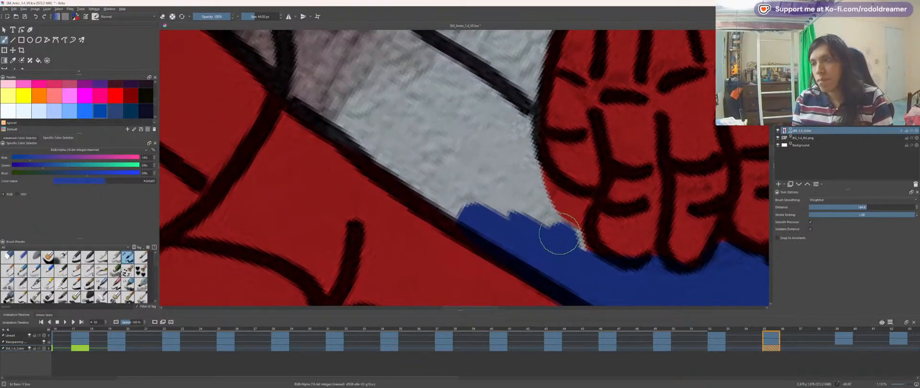
pyautogui.moveTo(565, 207)
pyautogui.mouseDown()
pyautogui.moveTo(515, 180)
pyautogui.moveTo(531, 192)
pyautogui.moveTo(489, 121)
pyautogui.moveTo(497, 138)
pyautogui.moveTo(489, 187)
pyautogui.moveTo(399, 112)
pyautogui.moveTo(523, 167)
pyautogui.moveTo(451, 129)
pyautogui.moveTo(441, 134)
pyautogui.moveTo(455, 144)
pyautogui.moveTo(435, 131)
pyautogui.mouseUp()
pyautogui.press('space')
pyautogui.scroll(-3, 449, 139)
pyautogui.press('space')
pyautogui.scroll(2, 435, 131)
pyautogui.moveTo(337, 84)
pyautogui.mouseDown()
pyautogui.moveTo(601, 184)
pyautogui.moveTo(426, 105)
pyautogui.moveTo(630, 172)
pyautogui.mouseUp()
pyautogui.press('space')
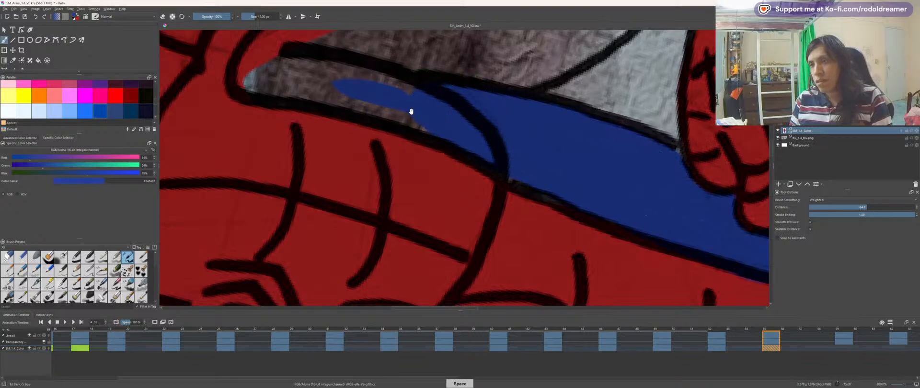
# Step: Fill the narrow strip at the figure's left armpit with blue up to the shoulder's outline
pyautogui.moveTo(411, 111); pyautogui.dragTo(476, 159)
pyautogui.press('6')
pyautogui.press('6')
pyautogui.press('6')
pyautogui.press('6')
pyautogui.press('6')
pyautogui.press('6')
pyautogui.press('6')
pyautogui.press('6')
pyautogui.press('6')
pyautogui.press('6')
pyautogui.press('6')
pyautogui.press('6')
pyautogui.press('6')
pyautogui.press('6')
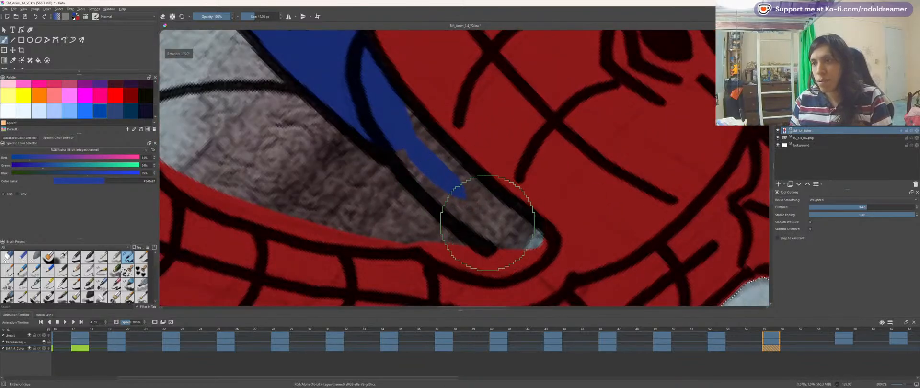
pyautogui.moveTo(464, 211); pyautogui.dragTo(487, 233)
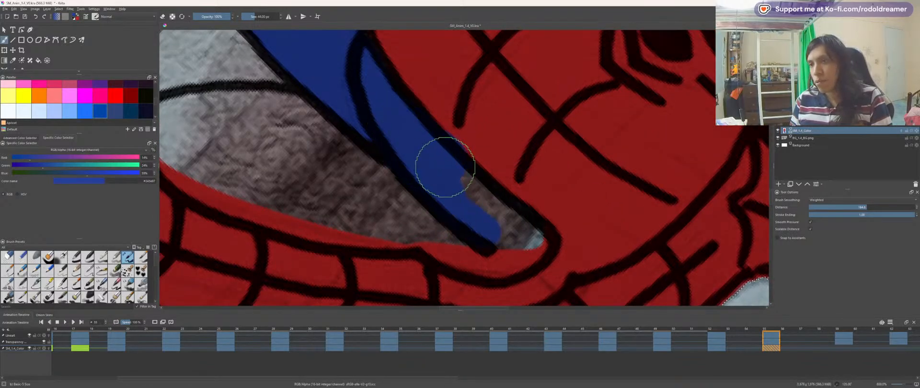
pyautogui.moveTo(445, 167)
pyautogui.mouseDown()
pyautogui.moveTo(509, 238)
pyautogui.moveTo(509, 247)
pyautogui.moveTo(471, 245)
pyautogui.moveTo(638, 256)
pyautogui.mouseUp()
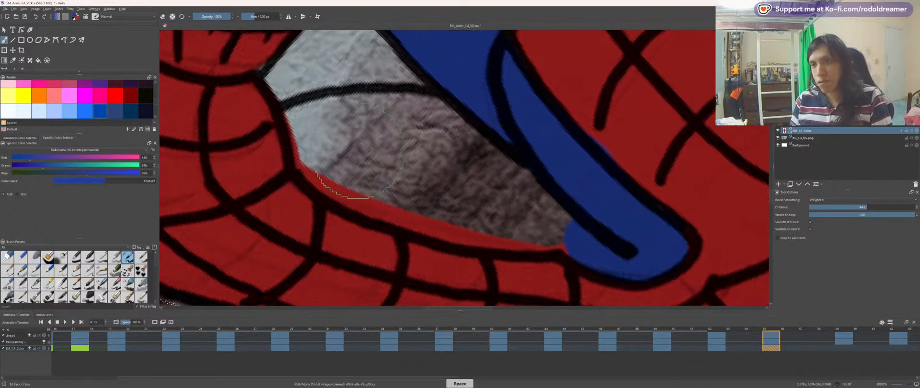
# Step: Paint the inner side of the figure's left upper arm blue down to the elbow
pyautogui.moveTo(324, 126)
pyautogui.mouseDown()
pyautogui.moveTo(329, 149)
pyautogui.moveTo(310, 117)
pyautogui.moveTo(295, 120)
pyautogui.moveTo(369, 118)
pyautogui.moveTo(448, 132)
pyautogui.moveTo(317, 129)
pyautogui.mouseUp()
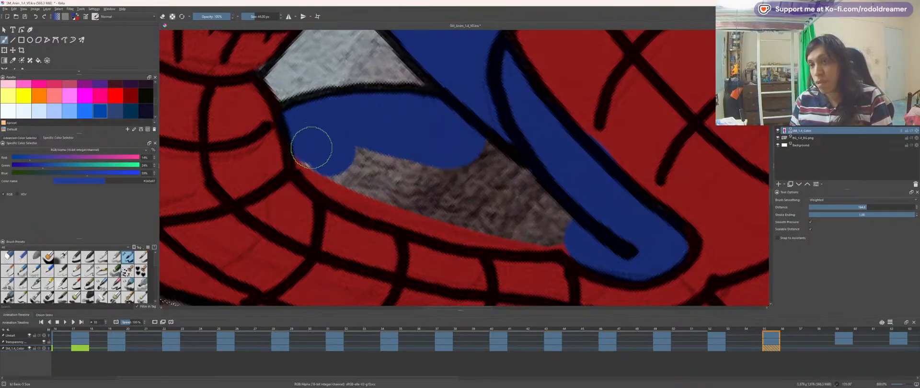
pyautogui.moveTo(323, 163)
pyautogui.mouseDown()
pyautogui.moveTo(360, 165)
pyautogui.moveTo(405, 192)
pyautogui.moveTo(479, 211)
pyautogui.moveTo(545, 217)
pyautogui.moveTo(427, 158)
pyautogui.mouseUp()
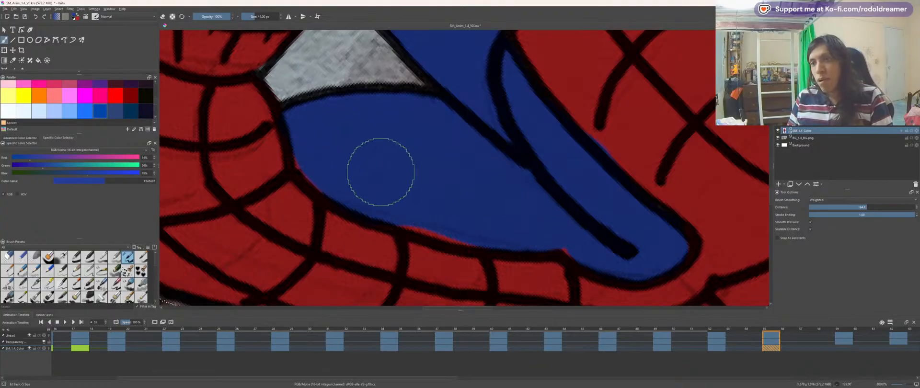
pyautogui.scroll(-10, 556, 225)
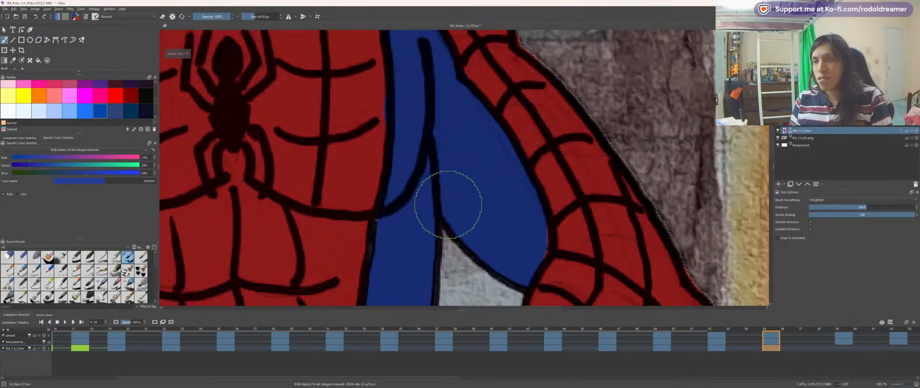
pyautogui.scroll(-3, 495, 181)
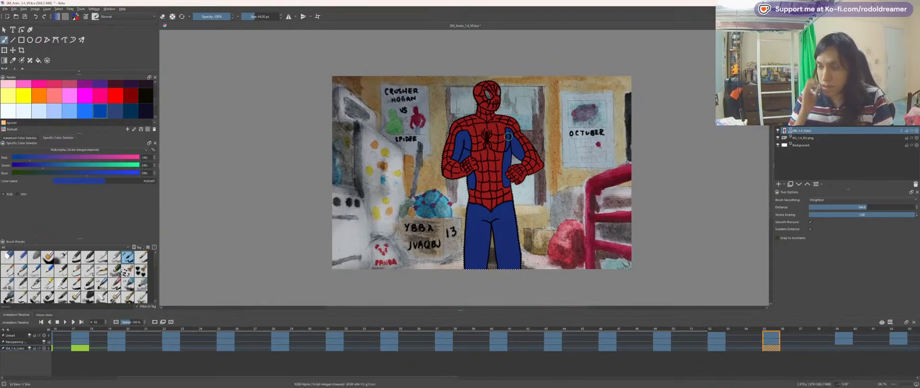
# Step: Go to the next keyframe, activate its transparency mask and select the area around the figure with the Contiguous Selection tool
pyautogui.press('Right')
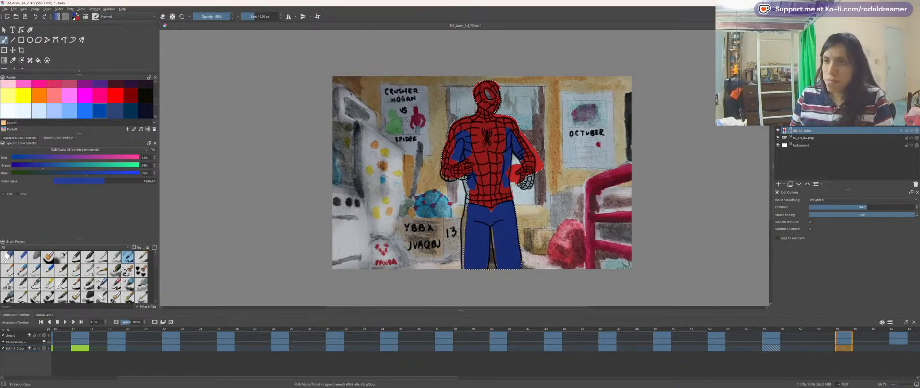
pyautogui.press('pageup')
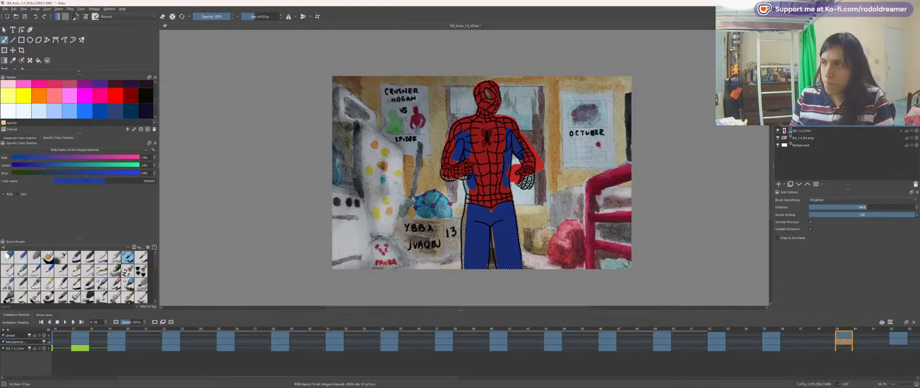
pyautogui.press('pagedown')
pyautogui.press('pageup')
pyautogui.press('w')
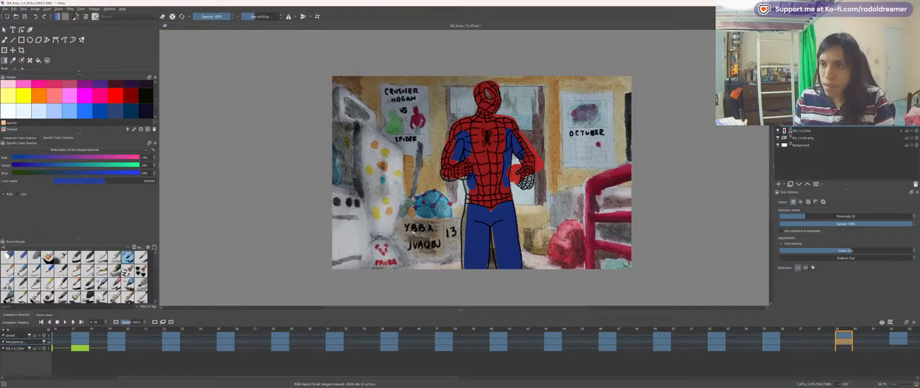
# Step: Switch to the colour layer and clear the old colours from the current keyframe inside the selection, with the brush ready for painting
pyautogui.click(422, 224)
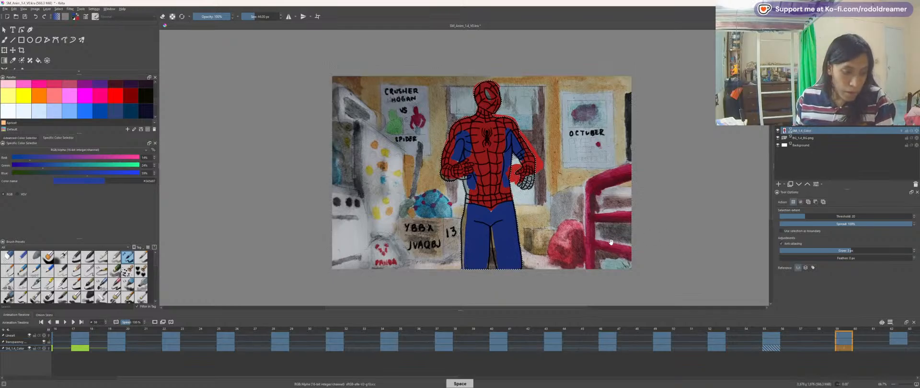
pyautogui.moveTo(576, 259); pyautogui.dragTo(536, 265)
pyautogui.scroll(3, 536, 266)
pyautogui.press('space')
pyautogui.moveTo(523, 217); pyautogui.dragTo(593, 201)
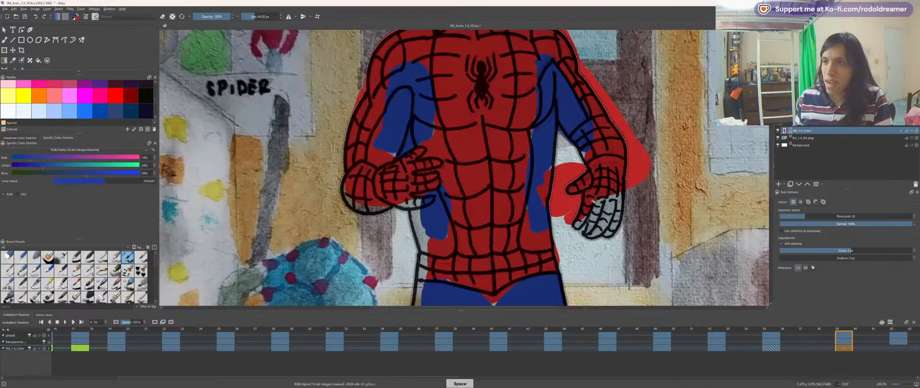
pyautogui.press('b')
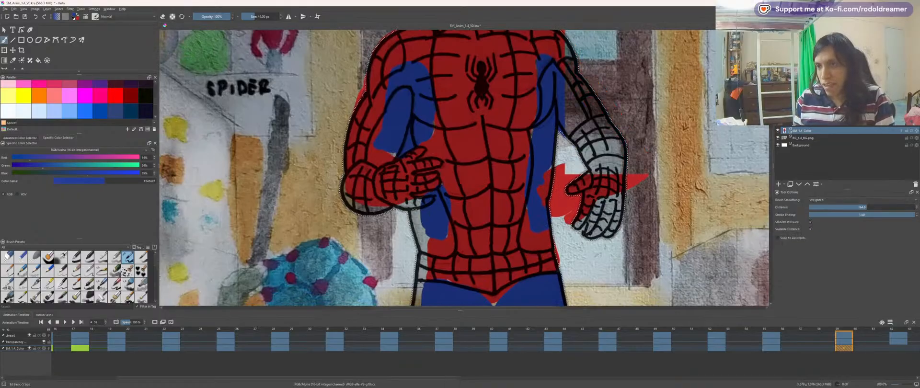
pyautogui.press('Delete')
# Step: Paint the inner sides of both upper arms and the side panels of the torso blue
pyautogui.moveTo(415, 217)
pyautogui.mouseDown()
pyautogui.moveTo(428, 251)
pyautogui.moveTo(446, 243)
pyautogui.moveTo(443, 214)
pyautogui.moveTo(433, 191)
pyautogui.moveTo(431, 220)
pyautogui.moveTo(400, 133)
pyautogui.mouseUp()
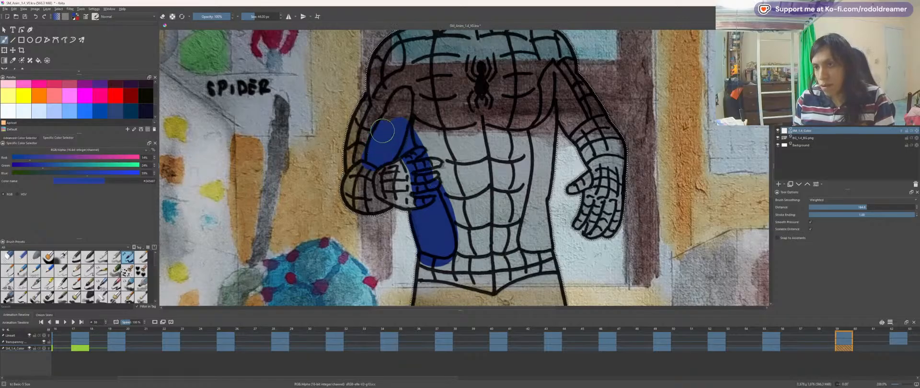
pyautogui.moveTo(452, 95); pyautogui.dragTo(434, 136)
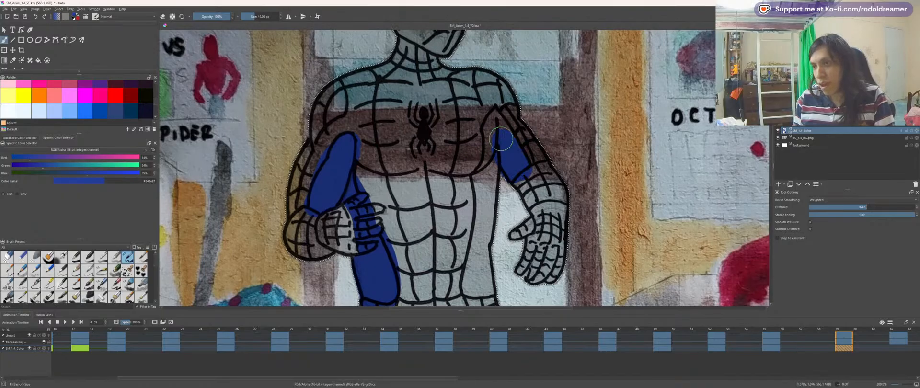
pyautogui.moveTo(482, 158); pyautogui.dragTo(478, 189)
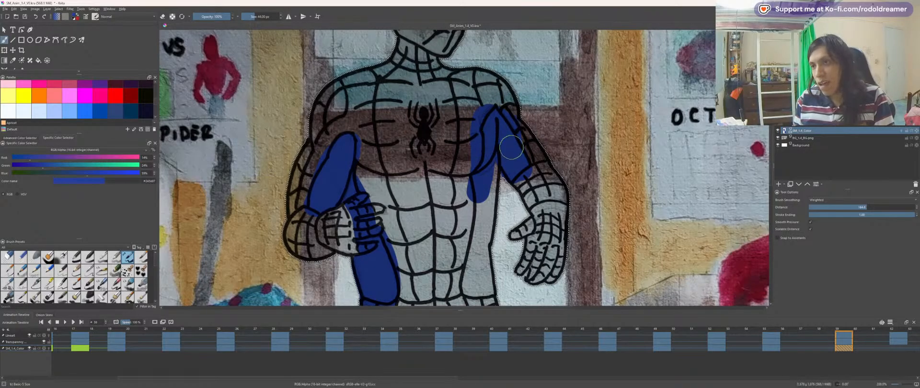
pyautogui.moveTo(485, 160); pyautogui.dragTo(469, 258)
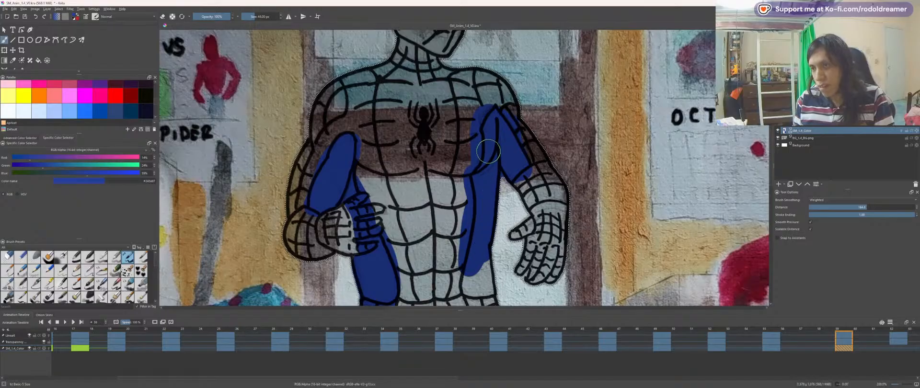
# Step: Extend the blue panel on the figure's left side of the torso down to the belt
pyautogui.press('4')
pyautogui.press('4')
pyautogui.moveTo(486, 190); pyautogui.dragTo(383, 86)
pyautogui.press('4')
pyautogui.press('+')
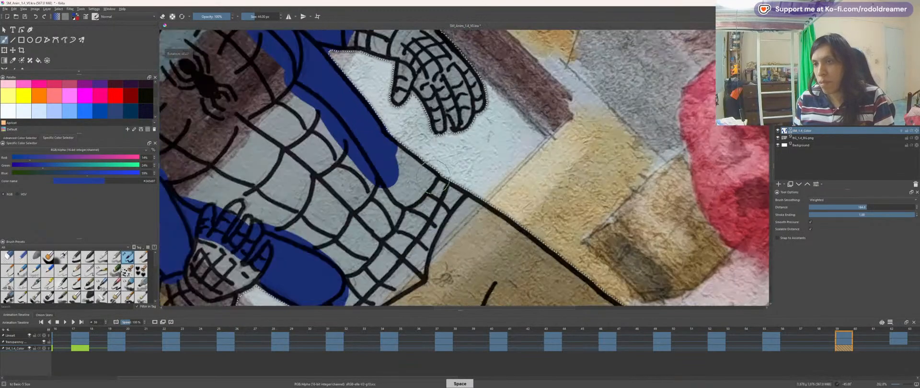
pyautogui.moveTo(395, 178)
pyautogui.mouseDown()
pyautogui.moveTo(455, 154)
pyautogui.moveTo(463, 180)
pyautogui.moveTo(470, 158)
pyautogui.moveTo(491, 171)
pyautogui.mouseUp()
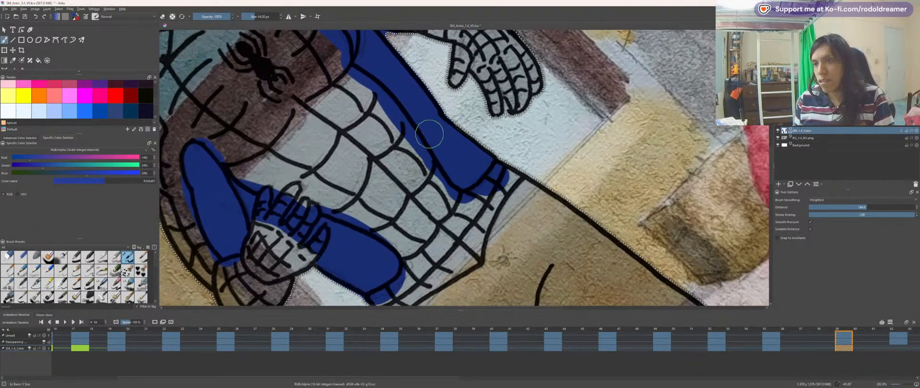
# Step: Paint the outer part of the figure's right leg blue with a larger brush, from the belt to the canvas edge
pyautogui.press('-')
pyautogui.moveTo(439, 192); pyautogui.dragTo(431, 53)
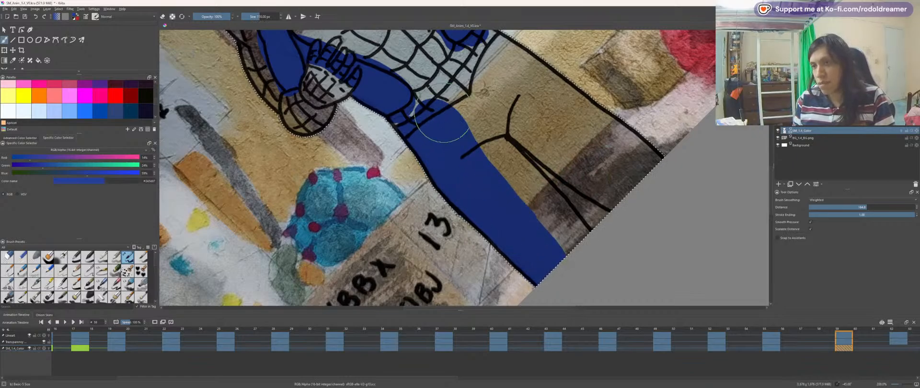
pyautogui.moveTo(442, 112); pyautogui.dragTo(500, 179)
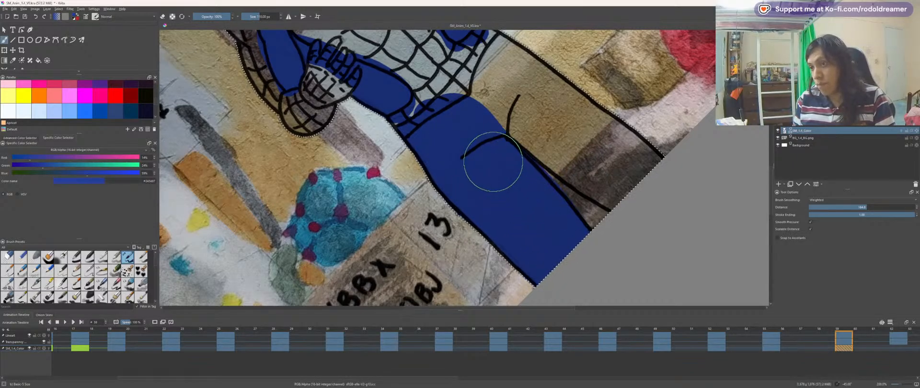
pyautogui.moveTo(474, 114); pyautogui.dragTo(604, 159)
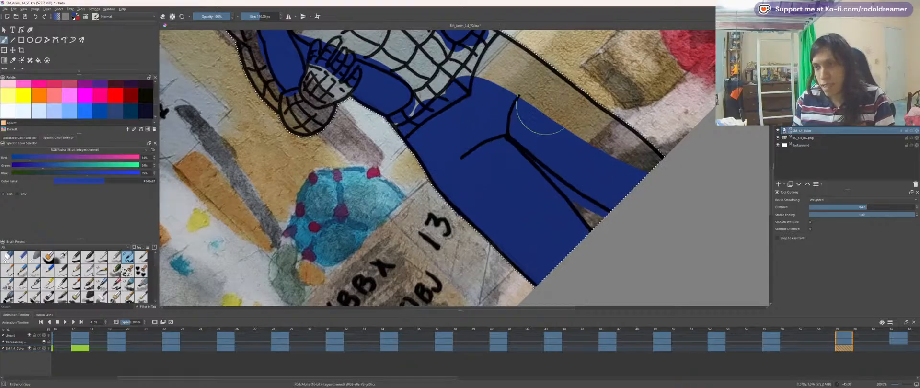
pyautogui.hotkey('ctrl', 'z')
pyautogui.hotkey('ctrl', 'z')
pyautogui.moveTo(508, 192)
pyautogui.mouseDown()
pyautogui.moveTo(570, 250)
pyautogui.moveTo(520, 195)
pyautogui.mouseUp()
pyautogui.hotkey('ctrl', 'z')
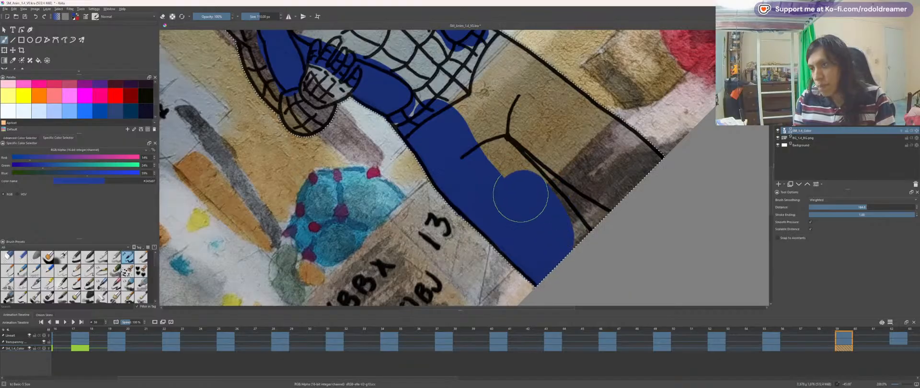
# Step: Reduce the brush size and fill the rest of the figure's right leg blue up to the crotch and inner leg lines
pyautogui.hotkey('ctrl', '+')
pyautogui.hotkey('ctrl', '+')
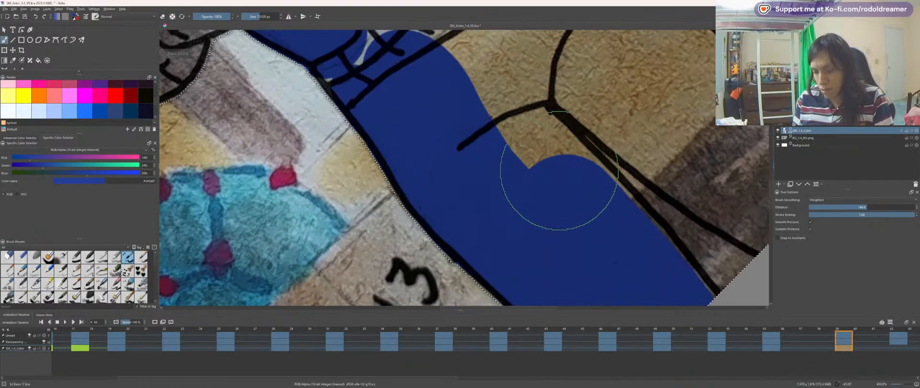
pyautogui.press('[')
pyautogui.press('[')
pyautogui.press('[')
pyautogui.press('[')
pyautogui.press('[')
pyautogui.press('[')
pyautogui.press('[')
pyautogui.press('[')
pyautogui.press('[')
pyautogui.press('[')
pyautogui.moveTo(491, 134); pyautogui.dragTo(539, 174)
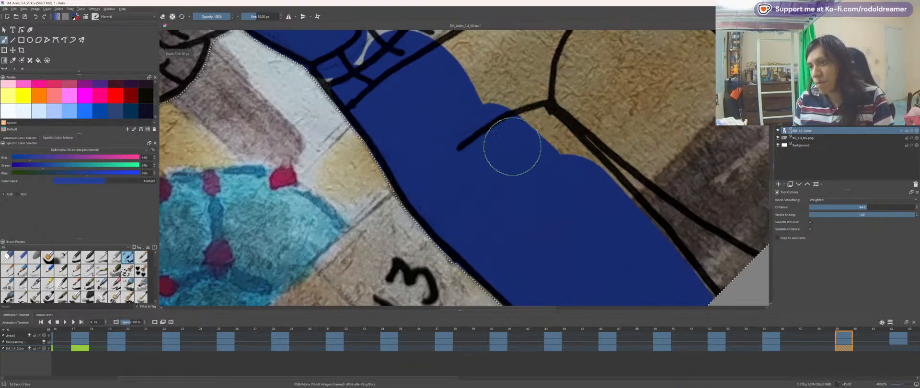
pyautogui.moveTo(512, 146)
pyautogui.mouseDown()
pyautogui.moveTo(513, 123)
pyautogui.moveTo(569, 172)
pyautogui.mouseUp()
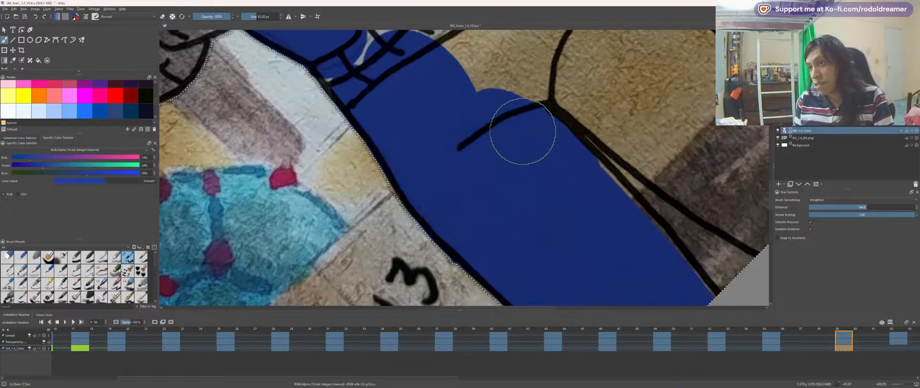
pyautogui.moveTo(523, 132)
pyautogui.mouseDown()
pyautogui.moveTo(606, 222)
pyautogui.moveTo(567, 173)
pyautogui.moveTo(588, 191)
pyautogui.moveTo(679, 302)
pyautogui.mouseUp()
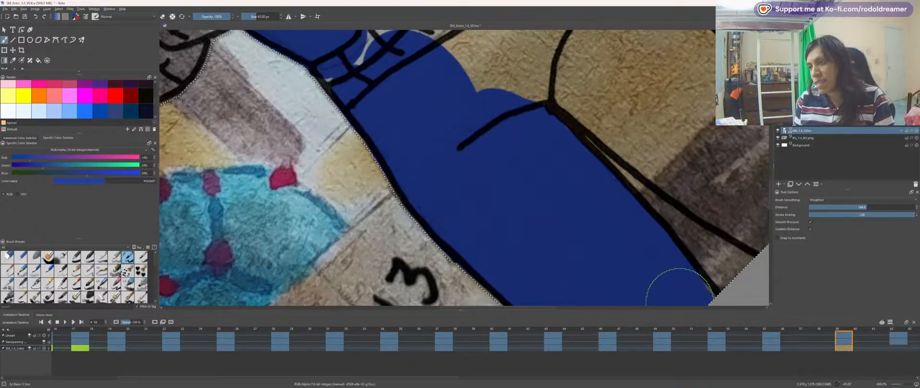
# Step: Paint the hips and the figure's left leg blue out to the outline
pyautogui.press('space')
pyautogui.moveTo(443, 125); pyautogui.dragTo(462, 226)
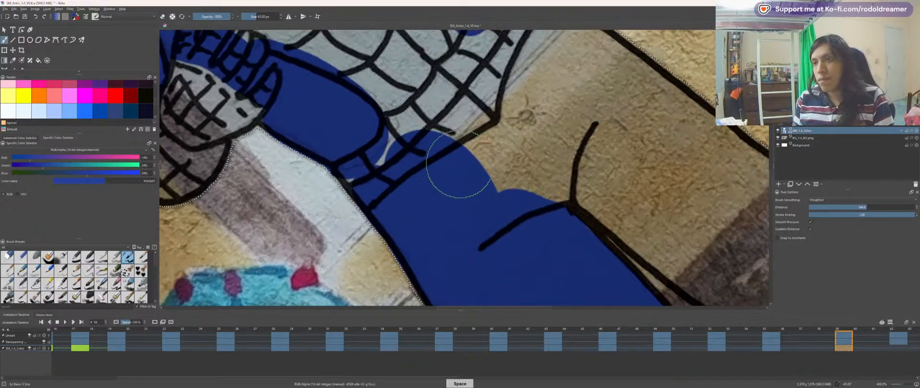
pyautogui.moveTo(459, 165)
pyautogui.mouseDown()
pyautogui.moveTo(530, 138)
pyautogui.moveTo(538, 177)
pyautogui.moveTo(550, 117)
pyautogui.moveTo(512, 114)
pyautogui.moveTo(430, 204)
pyautogui.moveTo(467, 124)
pyautogui.moveTo(589, 216)
pyautogui.moveTo(565, 185)
pyautogui.moveTo(618, 225)
pyautogui.mouseUp()
pyautogui.press('space')
pyautogui.press('space')
pyautogui.moveTo(531, 212); pyautogui.dragTo(448, 111)
pyautogui.moveTo(411, 154)
pyautogui.mouseDown()
pyautogui.moveTo(442, 178)
pyautogui.moveTo(401, 142)
pyautogui.moveTo(454, 121)
pyautogui.moveTo(521, 167)
pyautogui.moveTo(487, 137)
pyautogui.moveTo(445, 165)
pyautogui.moveTo(560, 231)
pyautogui.moveTo(561, 247)
pyautogui.moveTo(503, 212)
pyautogui.mouseUp()
pyautogui.press('space')
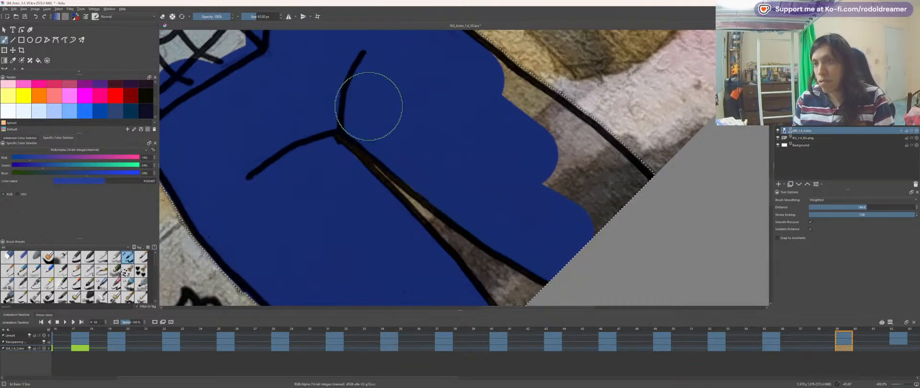
pyautogui.moveTo(391, 77)
pyautogui.mouseDown()
pyautogui.moveTo(525, 136)
pyautogui.moveTo(456, 83)
pyautogui.moveTo(458, 71)
pyautogui.mouseUp()
pyautogui.press('space')
pyautogui.moveTo(388, 93); pyautogui.dragTo(561, 256)
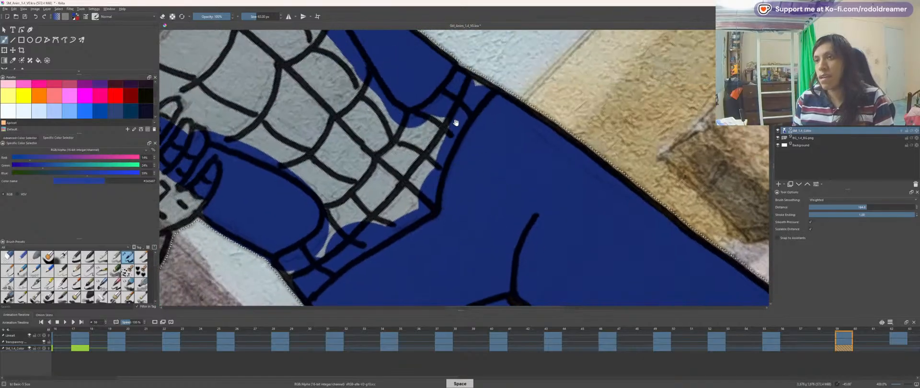
# Step: Add a blue stroke on the torso beside the fingers of the figure's right fist
pyautogui.moveTo(365, 137); pyautogui.dragTo(525, 176)
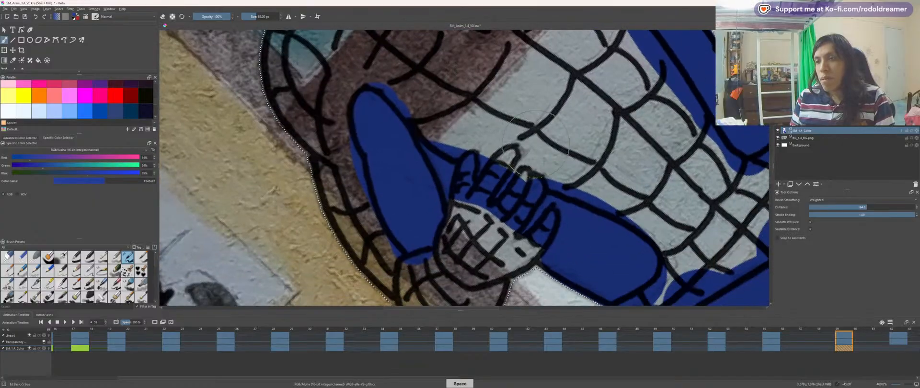
pyautogui.moveTo(537, 144)
pyautogui.mouseDown()
pyautogui.moveTo(476, 132)
pyautogui.moveTo(599, 182)
pyautogui.mouseUp()
# Step: Switch to red and paint the webbed belt at the figure's right hip out to the outline with a smaller brush
pyautogui.press('x')
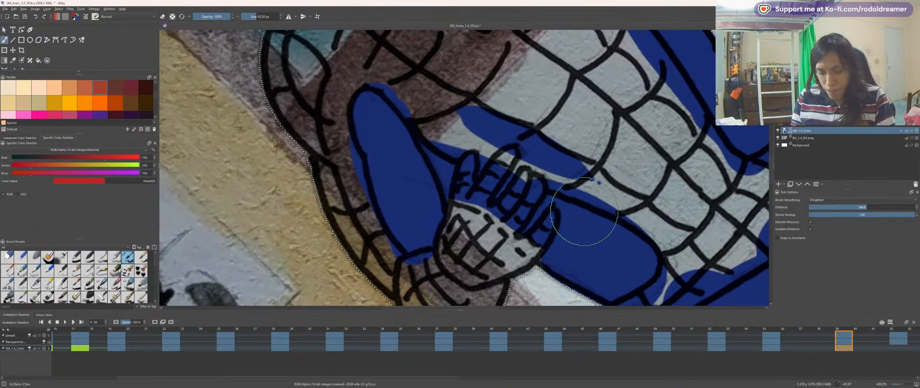
pyautogui.hotkey('shift', 'space')
pyautogui.moveTo(584, 212)
pyautogui.mouseDown()
pyautogui.moveTo(431, 155)
pyautogui.moveTo(460, 176)
pyautogui.moveTo(555, 159)
pyautogui.moveTo(460, 103)
pyautogui.moveTo(548, 275)
pyautogui.moveTo(502, 223)
pyautogui.moveTo(422, 191)
pyautogui.moveTo(465, 184)
pyautogui.moveTo(608, 216)
pyautogui.moveTo(405, 147)
pyautogui.moveTo(361, 174)
pyautogui.moveTo(356, 190)
pyautogui.moveTo(479, 164)
pyautogui.mouseUp()
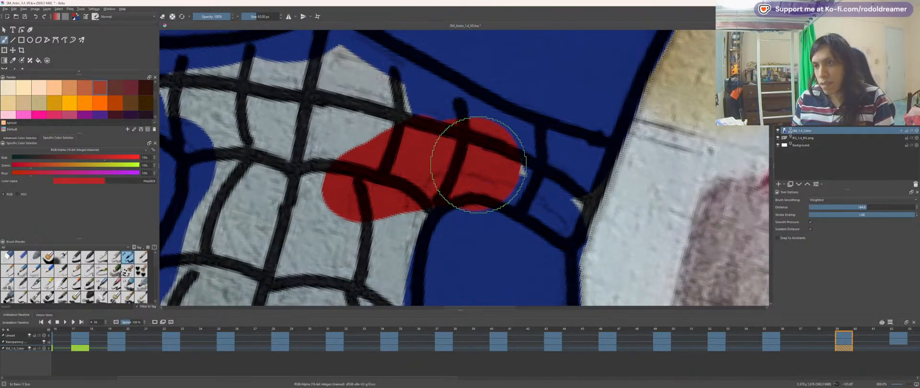
pyautogui.hotkey('ctrl', 'z')
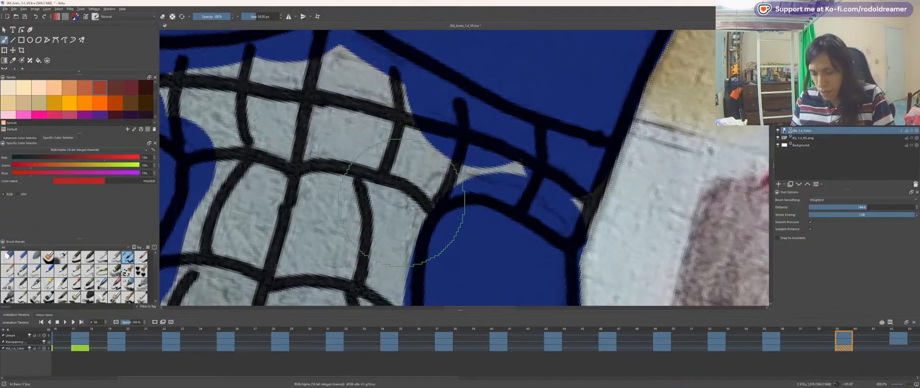
pyautogui.press(']')
pyautogui.moveTo(370, 235)
pyautogui.mouseDown()
pyautogui.moveTo(392, 208)
pyautogui.moveTo(472, 179)
pyautogui.mouseUp()
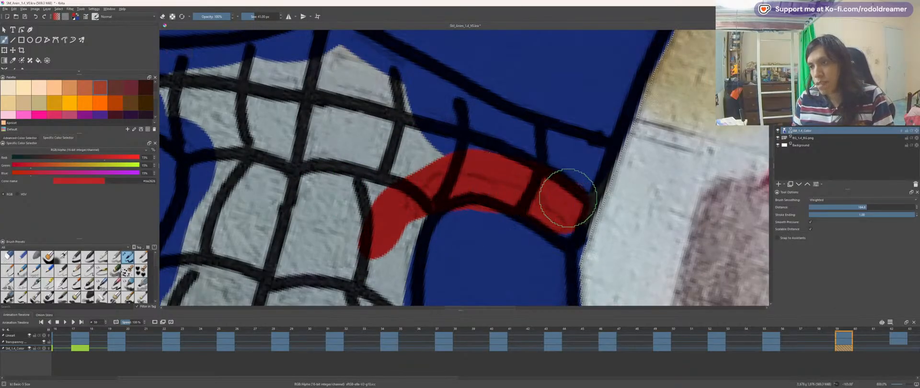
pyautogui.moveTo(570, 164); pyautogui.dragTo(578, 164)
# Step: Fill the rest of the webbed belt red across the waist to the outline at the figure's left hip
pyautogui.moveTo(432, 114); pyautogui.dragTo(402, 96)
pyautogui.press('space')
pyautogui.moveTo(371, 108); pyautogui.dragTo(487, 181)
pyautogui.moveTo(448, 139)
pyautogui.mouseDown()
pyautogui.moveTo(477, 164)
pyautogui.moveTo(491, 155)
pyautogui.mouseUp()
pyautogui.moveTo(472, 190)
pyautogui.mouseDown()
pyautogui.moveTo(341, 174)
pyautogui.moveTo(493, 213)
pyautogui.mouseUp()
pyautogui.press('space')
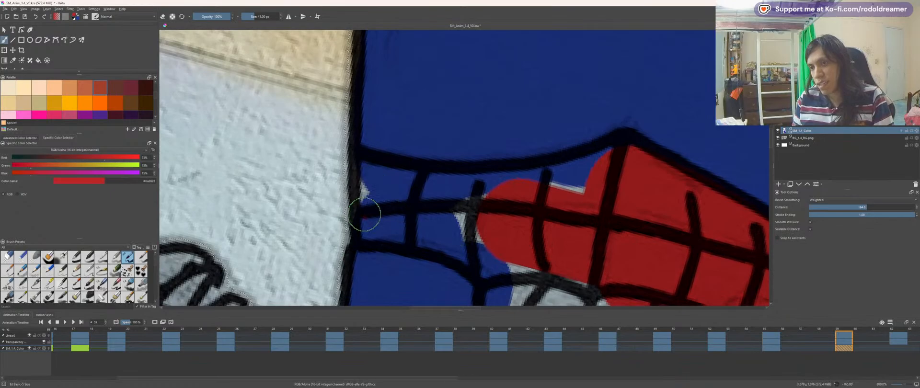
pyautogui.moveTo(370, 175)
pyautogui.mouseDown()
pyautogui.moveTo(454, 195)
pyautogui.moveTo(607, 180)
pyautogui.mouseUp()
pyautogui.moveTo(374, 211); pyautogui.dragTo(503, 253)
pyautogui.press('space')
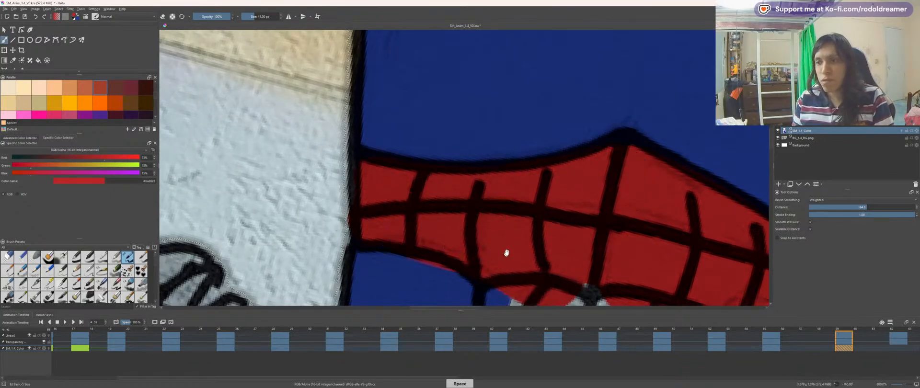
# Step: Paint a red strip up the abdomen along the blue panel on the figure's left side, from belt to chest
pyautogui.moveTo(517, 305)
pyautogui.mouseDown()
pyautogui.moveTo(479, 225)
pyautogui.moveTo(438, 232)
pyautogui.moveTo(507, 207)
pyautogui.mouseUp()
pyautogui.hotkey('shift', 'space')
pyautogui.press('4')
pyautogui.scroll(-2, 508, 205)
pyautogui.press('space')
pyautogui.moveTo(513, 155); pyautogui.dragTo(414, 118)
pyautogui.press('4')
pyautogui.click(423, 147)
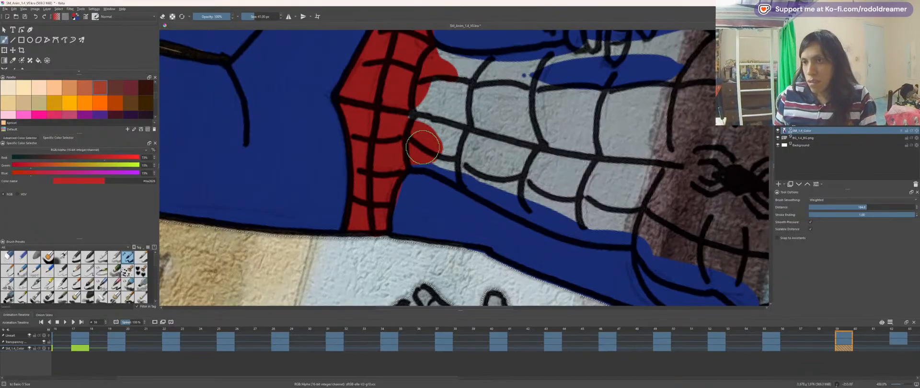
pyautogui.moveTo(459, 165)
pyautogui.mouseDown()
pyautogui.moveTo(544, 205)
pyautogui.moveTo(645, 230)
pyautogui.mouseUp()
# Step: Extend the red into the lower chest beside the figure's left armpit, covering the blue that overruns the outline
pyautogui.press('space')
pyautogui.moveTo(536, 161); pyautogui.dragTo(432, 130)
pyautogui.scroll(-1, 431, 129)
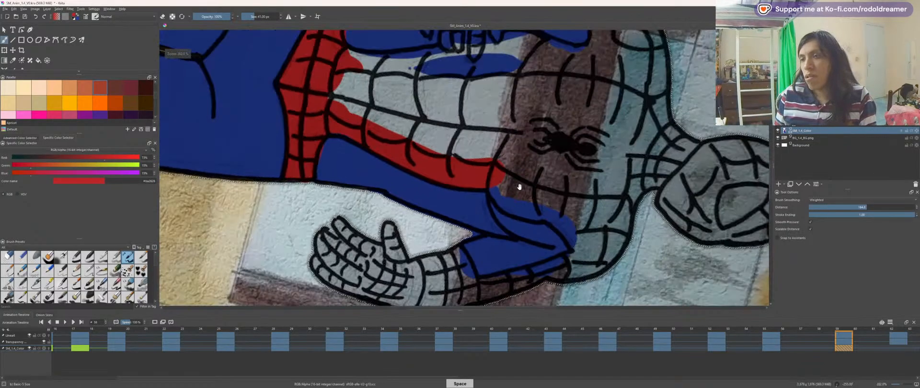
pyautogui.moveTo(517, 185); pyautogui.dragTo(484, 160)
pyautogui.scroll(1, 484, 161)
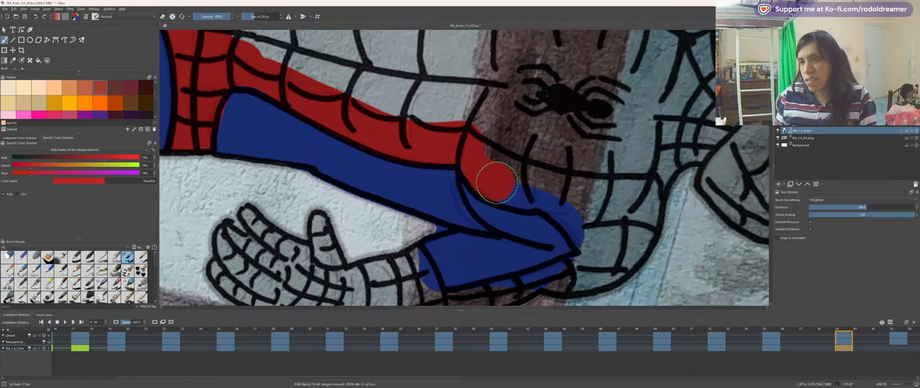
pyautogui.moveTo(456, 127); pyautogui.dragTo(496, 165)
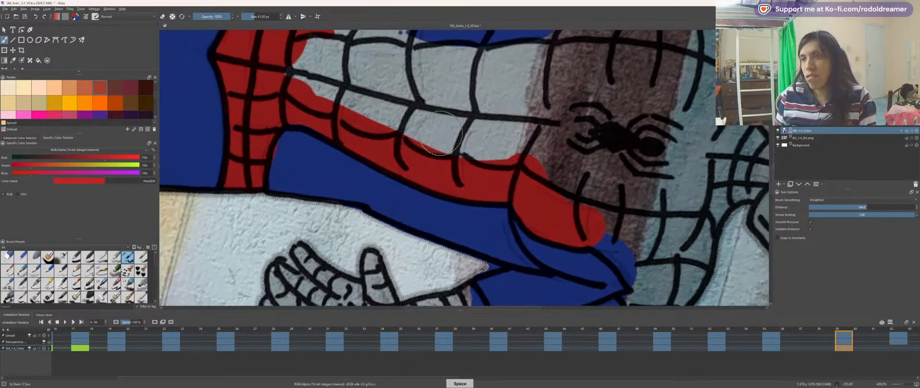
# Step: Fill the webbed abdomen red from the belt up to the spider emblem
pyautogui.scroll(-1, 496, 165)
pyautogui.moveTo(354, 106)
pyautogui.mouseDown()
pyautogui.moveTo(541, 173)
pyautogui.moveTo(450, 132)
pyautogui.moveTo(527, 149)
pyautogui.mouseUp()
pyautogui.moveTo(365, 86)
pyautogui.mouseDown()
pyautogui.moveTo(517, 127)
pyautogui.moveTo(549, 126)
pyautogui.mouseUp()
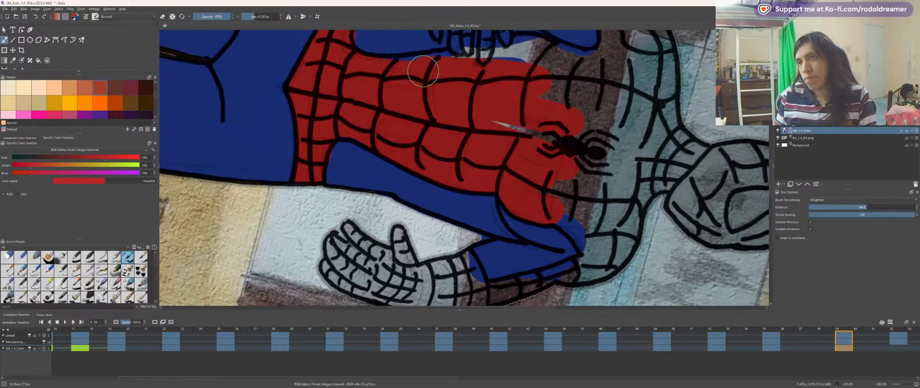
# Step: Paint the chest red along the figure's left armpit line up to the shoulder, covering the overrunning blue
pyautogui.moveTo(400, 130); pyautogui.dragTo(338, 79)
pyautogui.scroll(1, 496, 138)
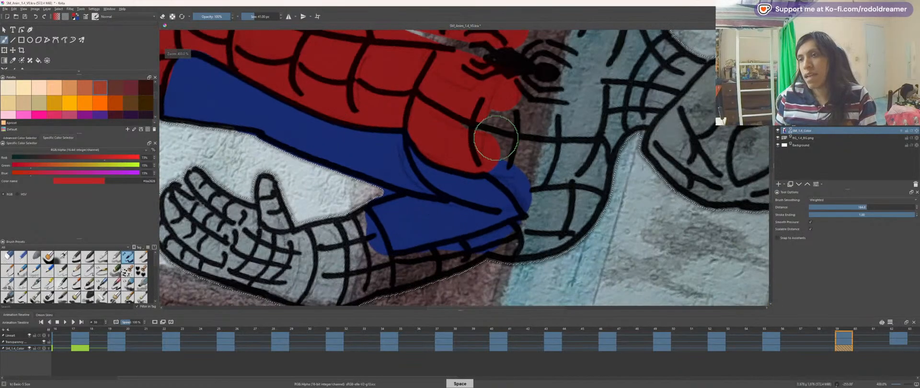
pyautogui.scroll(2, 519, 188)
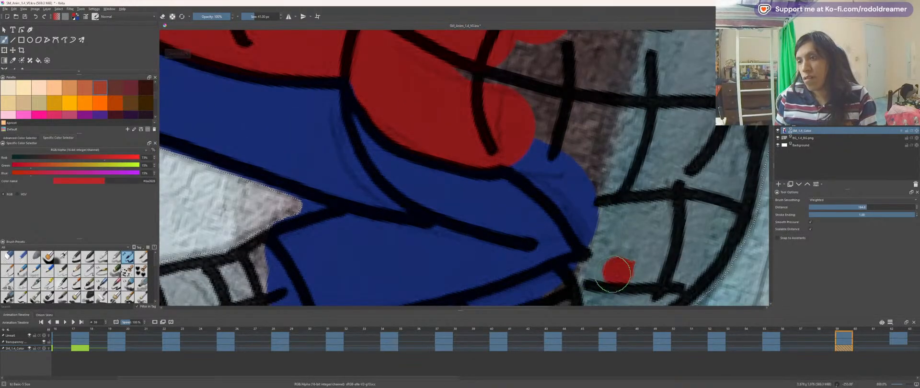
pyautogui.moveTo(616, 273)
pyautogui.mouseDown()
pyautogui.moveTo(602, 216)
pyautogui.moveTo(488, 115)
pyautogui.mouseUp()
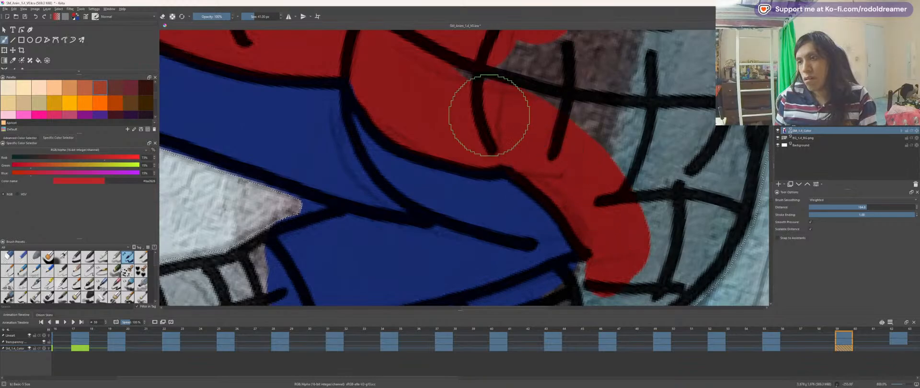
# Step: Paint the abdomen and chest edge red on the figure's right side, from beside the fist's fingers up to the armpit
pyautogui.scroll(-3, 489, 115)
pyautogui.scroll(2, 520, 117)
pyautogui.moveTo(526, 177)
pyautogui.mouseDown()
pyautogui.moveTo(583, 187)
pyautogui.moveTo(581, 205)
pyautogui.moveTo(550, 160)
pyautogui.moveTo(550, 180)
pyautogui.moveTo(532, 191)
pyautogui.mouseUp()
pyautogui.moveTo(469, 128)
pyautogui.mouseDown()
pyautogui.moveTo(474, 146)
pyautogui.moveTo(539, 154)
pyautogui.moveTo(543, 180)
pyautogui.mouseUp()
pyautogui.scroll(-1, 474, 146)
pyautogui.scroll(-1, 445, 129)
pyautogui.moveTo(451, 148); pyautogui.dragTo(546, 240)
pyautogui.scroll(2, 480, 199)
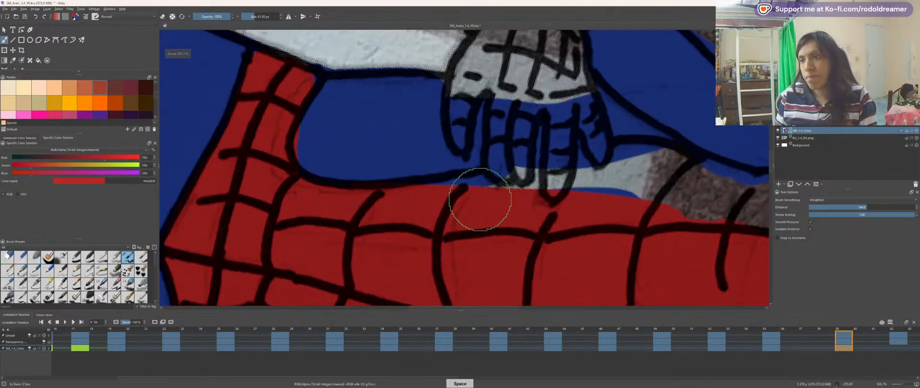
pyautogui.moveTo(513, 211)
pyautogui.mouseDown()
pyautogui.moveTo(475, 203)
pyautogui.moveTo(492, 202)
pyautogui.mouseUp()
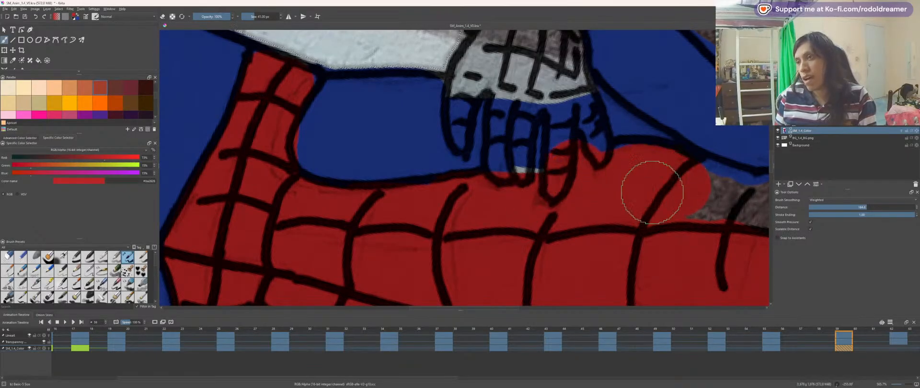
pyautogui.moveTo(621, 215); pyautogui.dragTo(465, 195)
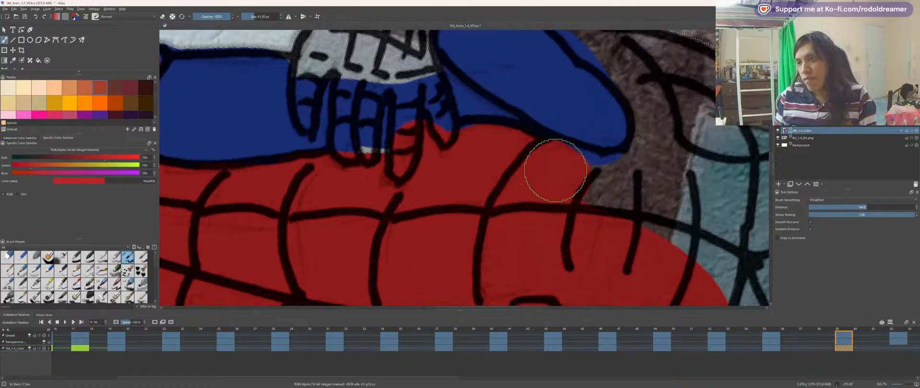
pyautogui.moveTo(664, 241); pyautogui.dragTo(430, 171)
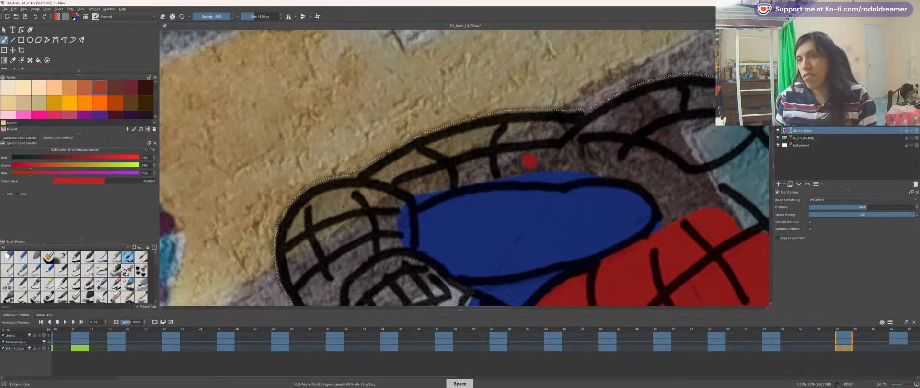
# Step: Paint the webbed outer side of the figure's right upper arm red from the elbow up over the shoulder
pyautogui.moveTo(366, 211)
pyautogui.mouseDown()
pyautogui.moveTo(374, 191)
pyautogui.moveTo(354, 212)
pyautogui.moveTo(428, 170)
pyautogui.moveTo(485, 155)
pyautogui.moveTo(635, 150)
pyautogui.moveTo(676, 172)
pyautogui.moveTo(688, 191)
pyautogui.moveTo(675, 230)
pyautogui.moveTo(683, 213)
pyautogui.moveTo(633, 161)
pyautogui.moveTo(649, 186)
pyautogui.moveTo(612, 219)
pyautogui.mouseUp()
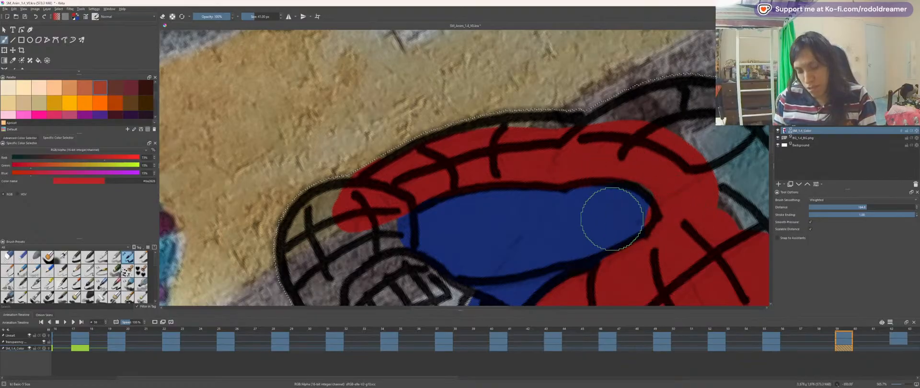
pyautogui.keyDown('ctrl'); pyautogui.click(610, 224); pyautogui.keyUp('ctrl')
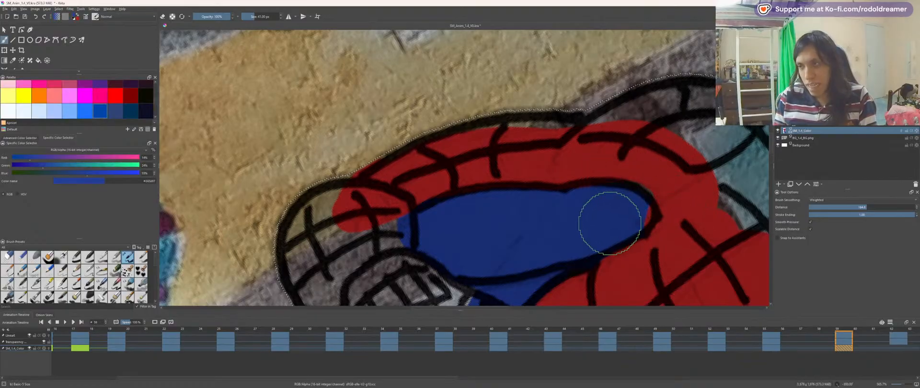
pyautogui.keyDown('ctrl'); pyautogui.click(644, 173); pyautogui.keyUp('ctrl')
pyautogui.moveTo(670, 164)
pyautogui.mouseDown()
pyautogui.moveTo(697, 159)
pyautogui.moveTo(521, 193)
pyautogui.moveTo(597, 243)
pyautogui.moveTo(565, 145)
pyautogui.moveTo(611, 233)
pyautogui.moveTo(523, 146)
pyautogui.moveTo(607, 152)
pyautogui.moveTo(505, 168)
pyautogui.moveTo(519, 135)
pyautogui.moveTo(478, 159)
pyautogui.moveTo(541, 135)
pyautogui.mouseUp()
pyautogui.moveTo(613, 230)
pyautogui.mouseDown()
pyautogui.moveTo(516, 140)
pyautogui.moveTo(602, 203)
pyautogui.moveTo(607, 183)
pyautogui.mouseUp()
pyautogui.press('4')
pyautogui.moveTo(522, 136); pyautogui.dragTo(454, 202)
# Step: Paint the webbed neck red and carry the red along the lower edge of the mask
pyautogui.press('4')
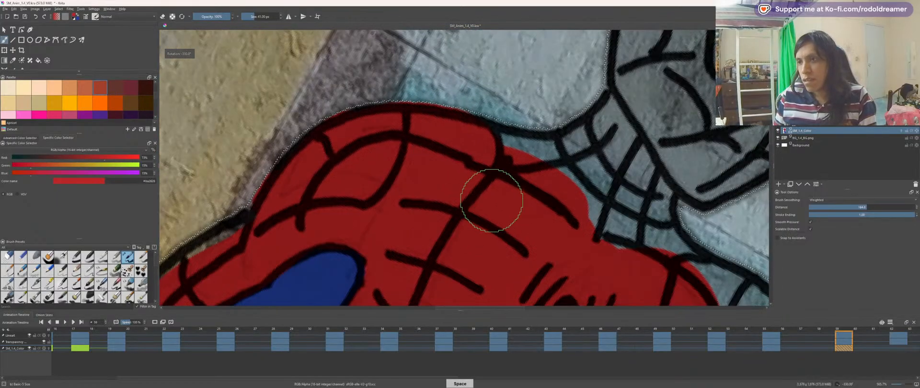
pyautogui.press('4')
pyautogui.press('4')
pyautogui.press('4')
pyautogui.press('4')
pyautogui.press('4')
pyautogui.press('4')
pyautogui.press('4')
pyautogui.press('4')
pyautogui.press('4')
pyautogui.press('4')
pyautogui.moveTo(374, 144); pyautogui.dragTo(536, 180)
pyautogui.moveTo(442, 192)
pyautogui.mouseDown()
pyautogui.moveTo(484, 180)
pyautogui.moveTo(603, 206)
pyautogui.mouseUp()
pyautogui.moveTo(487, 151); pyautogui.dragTo(678, 161)
pyautogui.moveTo(438, 202)
pyautogui.mouseDown()
pyautogui.moveTo(486, 144)
pyautogui.moveTo(477, 158)
pyautogui.moveTo(487, 186)
pyautogui.moveTo(532, 228)
pyautogui.moveTo(564, 240)
pyautogui.moveTo(596, 231)
pyautogui.moveTo(665, 192)
pyautogui.moveTo(700, 135)
pyautogui.mouseUp()
pyautogui.moveTo(647, 154); pyautogui.dragTo(638, 182)
# Step: Fill the rest of the mask red around the eye, leaving the eye unpainted
pyautogui.press('6')
pyautogui.click(577, 243)
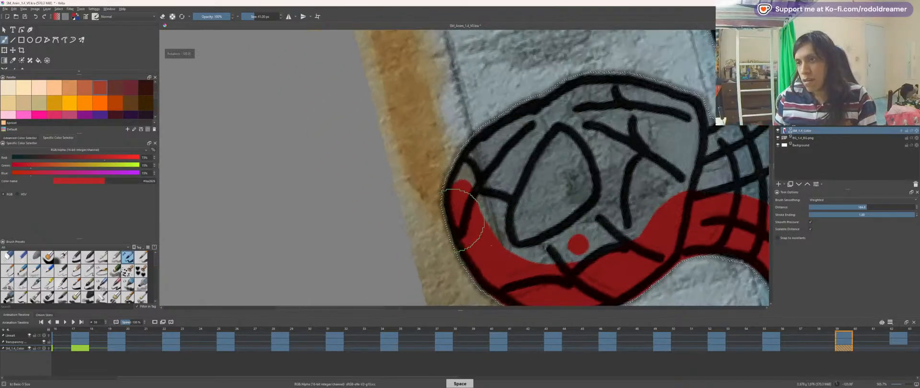
pyautogui.moveTo(518, 265); pyautogui.dragTo(603, 240)
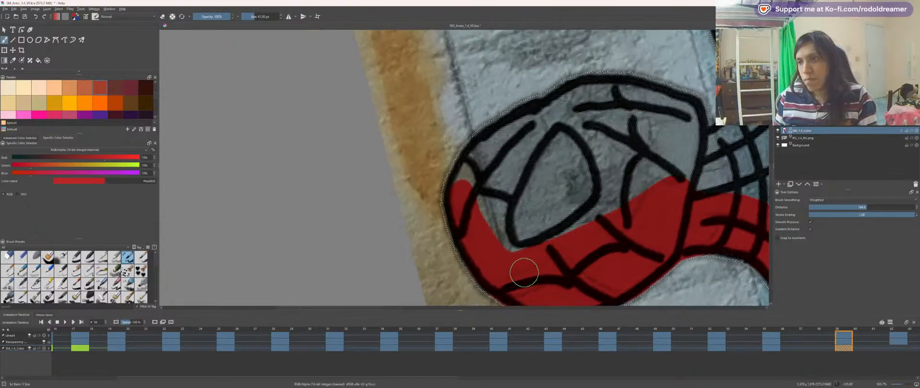
pyautogui.moveTo(524, 267)
pyautogui.mouseDown()
pyautogui.moveTo(586, 235)
pyautogui.moveTo(625, 192)
pyautogui.moveTo(625, 161)
pyautogui.moveTo(609, 131)
pyautogui.moveTo(576, 105)
pyautogui.moveTo(626, 105)
pyautogui.moveTo(672, 122)
pyautogui.moveTo(657, 188)
pyautogui.mouseUp()
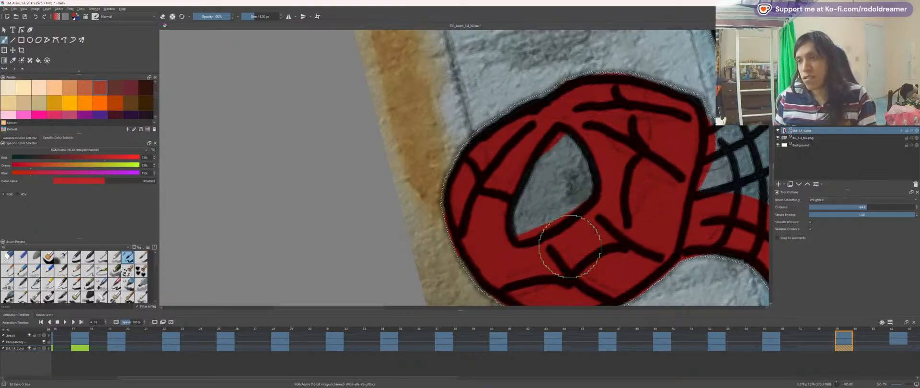
# Step: Fill the remaining unpainted webbing on the figure's left shoulder red out to the outline
pyautogui.press('space')
pyautogui.moveTo(638, 204)
pyautogui.mouseDown()
pyautogui.moveTo(456, 165)
pyautogui.moveTo(649, 142)
pyautogui.moveTo(510, 139)
pyautogui.moveTo(470, 154)
pyautogui.moveTo(497, 194)
pyautogui.mouseUp()
pyautogui.moveTo(573, 170)
pyautogui.mouseDown()
pyautogui.moveTo(518, 103)
pyautogui.moveTo(600, 149)
pyautogui.mouseUp()
pyautogui.press('space')
pyautogui.scroll(1, 481, 167)
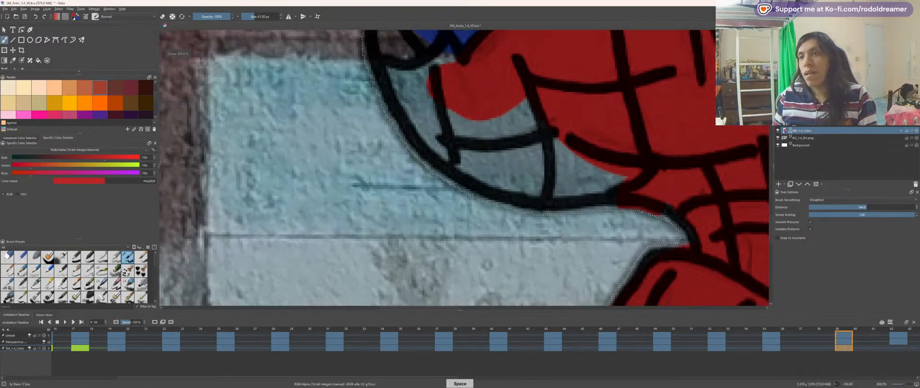
pyautogui.moveTo(383, 79)
pyautogui.mouseDown()
pyautogui.moveTo(428, 174)
pyautogui.moveTo(523, 236)
pyautogui.moveTo(637, 246)
pyautogui.moveTo(626, 225)
pyautogui.moveTo(522, 184)
pyautogui.mouseUp()
pyautogui.press('space')
pyautogui.moveTo(443, 140); pyautogui.dragTo(521, 217)
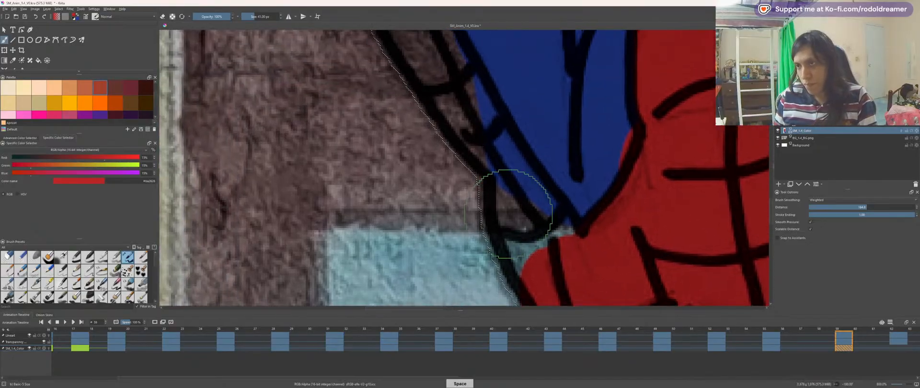
# Step: Paint the narrow webbed strip along the outer side of the figure's left upper arm red down to the elbow
pyautogui.moveTo(550, 251)
pyautogui.mouseDown()
pyautogui.moveTo(523, 195)
pyautogui.moveTo(552, 264)
pyautogui.moveTo(503, 186)
pyautogui.moveTo(513, 193)
pyautogui.moveTo(518, 186)
pyautogui.moveTo(481, 200)
pyautogui.moveTo(483, 89)
pyautogui.moveTo(480, 167)
pyautogui.moveTo(411, 90)
pyautogui.mouseUp()
pyautogui.press('6')
pyautogui.press('6')
pyautogui.press('6')
pyautogui.press('6')
pyautogui.press('6')
pyautogui.press('6')
pyautogui.press('6')
pyautogui.press('6')
pyautogui.press('6')
pyautogui.press('6')
pyautogui.press('6')
pyautogui.press('space')
pyautogui.press('space')
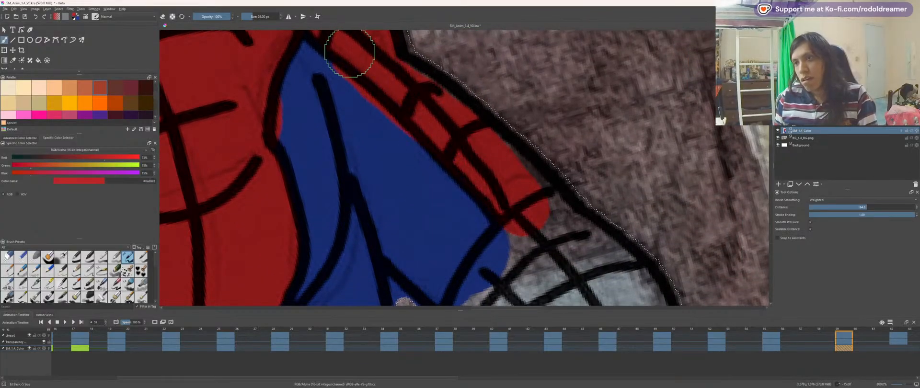
pyautogui.press('space')
# Step: Fill the webbed forearm of the figure's left arm red from the elbow to the wrist
pyautogui.moveTo(554, 257); pyautogui.dragTo(467, 189)
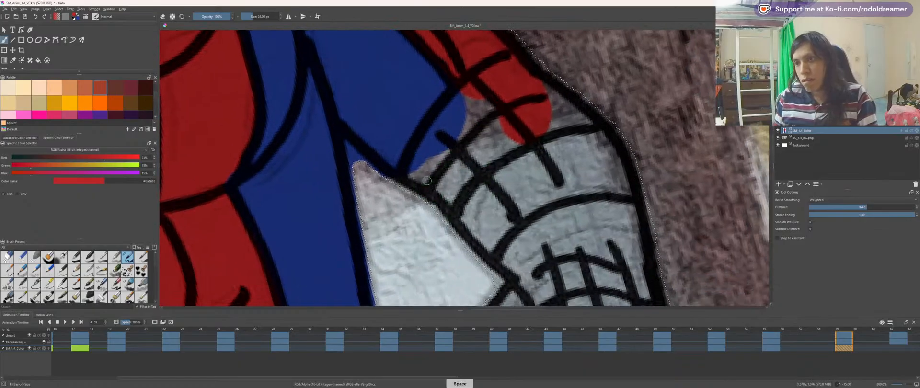
pyautogui.moveTo(472, 113)
pyautogui.mouseDown()
pyautogui.moveTo(571, 128)
pyautogui.moveTo(616, 251)
pyautogui.moveTo(454, 185)
pyautogui.mouseUp()
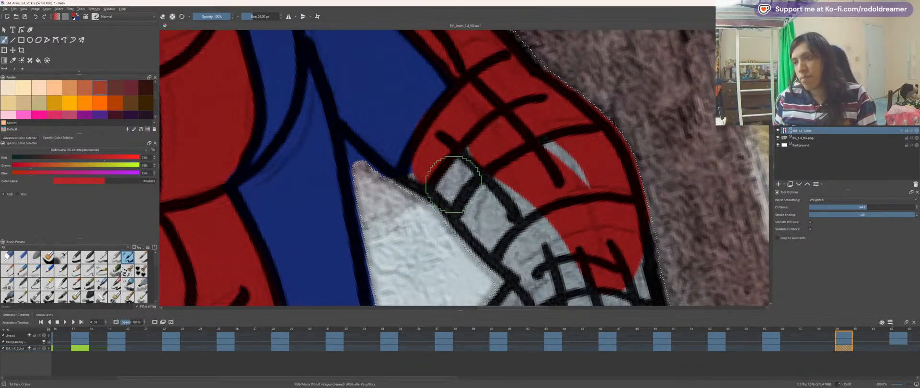
pyautogui.moveTo(503, 235); pyautogui.dragTo(430, 173)
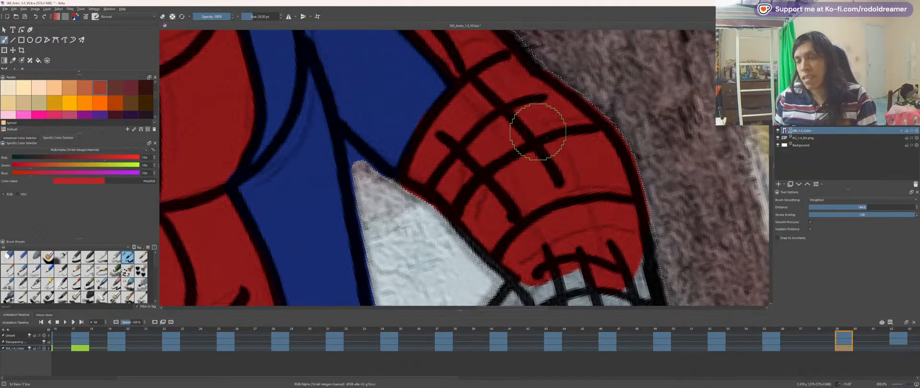
# Step: Paint the thumb of the figure's left hand red
pyautogui.press('4')
pyautogui.scroll(-1, 542, 220)
pyautogui.scroll(1, 505, 298)
pyautogui.press('space')
pyautogui.moveTo(504, 300); pyautogui.dragTo(509, 207)
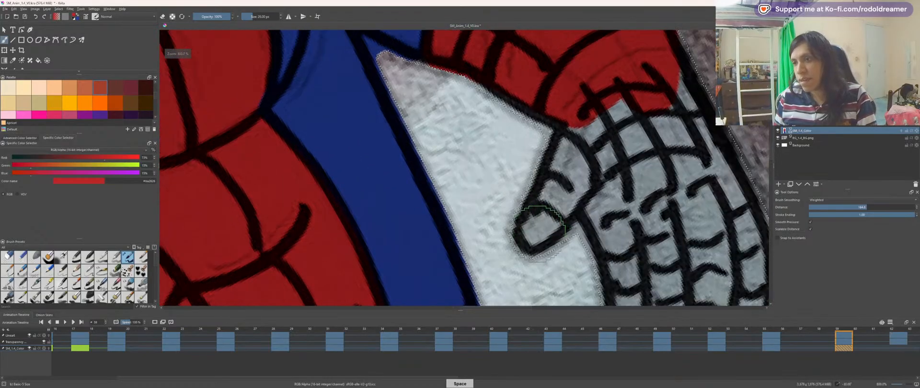
pyautogui.moveTo(537, 234)
pyautogui.mouseDown()
pyautogui.moveTo(572, 156)
pyautogui.moveTo(579, 170)
pyautogui.moveTo(587, 136)
pyautogui.mouseUp()
# Step: Fill the back of the figure's left hand and its fingers red out to the outline
pyautogui.press('4')
pyautogui.press('space')
pyautogui.moveTo(608, 238); pyautogui.dragTo(530, 156)
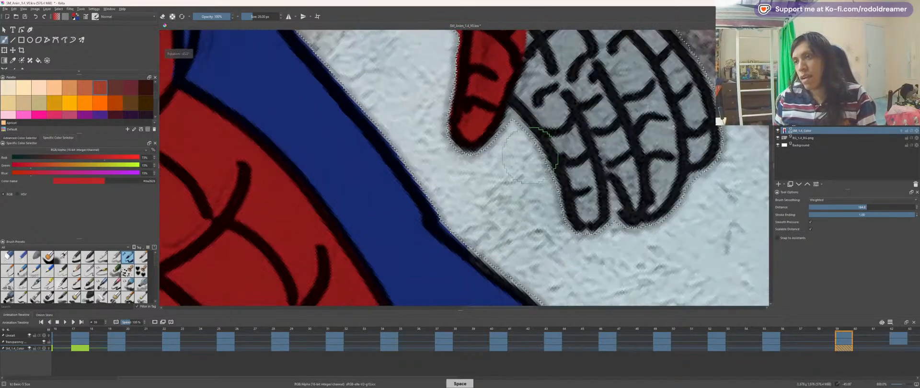
pyautogui.press('4')
pyautogui.press('4')
pyautogui.press('space')
pyautogui.moveTo(476, 92); pyautogui.dragTo(483, 186)
pyautogui.moveTo(478, 145)
pyautogui.mouseDown()
pyautogui.moveTo(567, 194)
pyautogui.moveTo(611, 237)
pyautogui.moveTo(454, 138)
pyautogui.moveTo(436, 114)
pyautogui.moveTo(504, 122)
pyautogui.moveTo(587, 150)
pyautogui.moveTo(643, 184)
pyautogui.moveTo(656, 167)
pyautogui.moveTo(472, 72)
pyautogui.mouseUp()
pyautogui.press('space')
pyautogui.moveTo(491, 102); pyautogui.dragTo(467, 171)
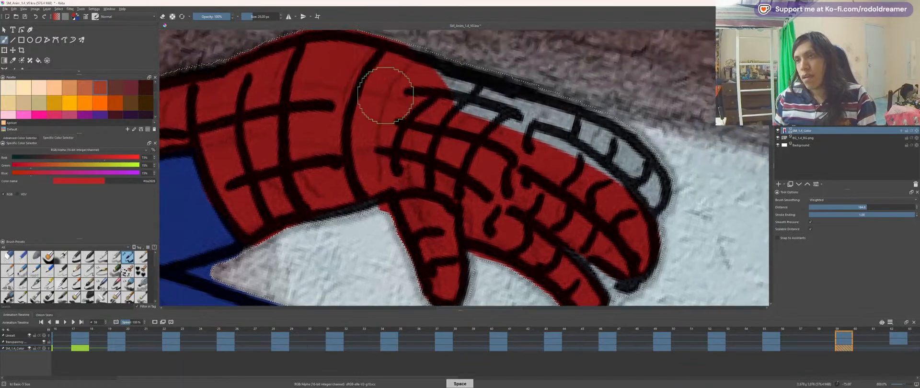
pyautogui.moveTo(386, 93)
pyautogui.mouseDown()
pyautogui.moveTo(438, 93)
pyautogui.moveTo(523, 120)
pyautogui.moveTo(643, 189)
pyautogui.moveTo(545, 125)
pyautogui.mouseUp()
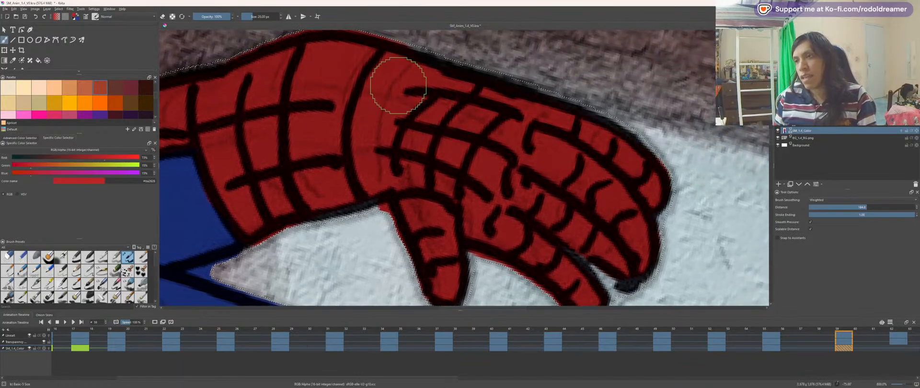
# Step: Straighten the rotated canvas and paint the figure's right forearm red from the elbow to the wrist
pyautogui.press('5')
pyautogui.press('-')
pyautogui.press('-')
pyautogui.press('-')
pyautogui.press('-')
pyautogui.press('-')
pyautogui.press('space')
pyautogui.scroll(2, 500, 225)
pyautogui.moveTo(292, 164)
pyautogui.mouseDown()
pyautogui.moveTo(500, 226)
pyautogui.moveTo(464, 150)
pyautogui.moveTo(432, 160)
pyautogui.moveTo(493, 241)
pyautogui.moveTo(581, 219)
pyautogui.moveTo(520, 104)
pyautogui.moveTo(476, 92)
pyautogui.moveTo(486, 201)
pyautogui.moveTo(509, 154)
pyautogui.mouseUp()
pyautogui.scroll(3, 463, 143)
pyautogui.press('space')
# Step: Paint the back of the figure's right hand and the fingers resting on the abdomen red
pyautogui.moveTo(618, 186)
pyautogui.mouseDown()
pyautogui.moveTo(458, 205)
pyautogui.moveTo(528, 214)
pyautogui.moveTo(570, 206)
pyautogui.moveTo(451, 211)
pyautogui.mouseUp()
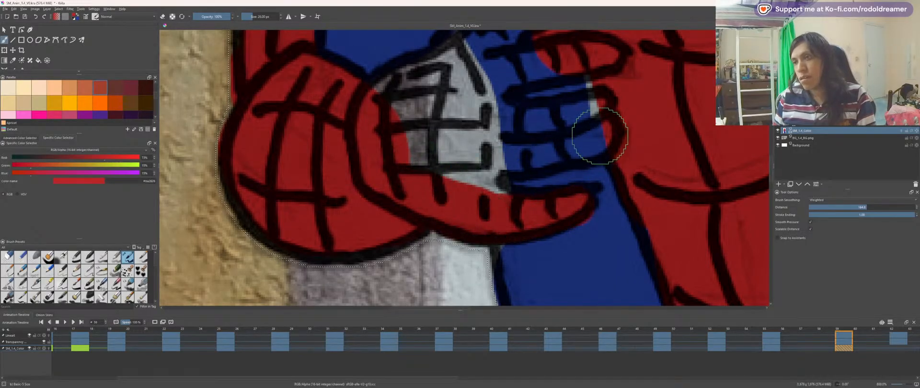
pyautogui.moveTo(513, 149)
pyautogui.mouseDown()
pyautogui.moveTo(468, 148)
pyautogui.moveTo(589, 141)
pyautogui.moveTo(578, 127)
pyautogui.moveTo(586, 113)
pyautogui.moveTo(511, 120)
pyautogui.moveTo(445, 110)
pyautogui.moveTo(496, 158)
pyautogui.moveTo(475, 158)
pyautogui.moveTo(481, 192)
pyautogui.moveTo(414, 149)
pyautogui.moveTo(407, 104)
pyautogui.moveTo(399, 112)
pyautogui.moveTo(389, 96)
pyautogui.moveTo(469, 74)
pyautogui.mouseUp()
pyautogui.press('space')
pyautogui.moveTo(468, 99)
pyautogui.mouseDown()
pyautogui.moveTo(394, 194)
pyautogui.moveTo(440, 174)
pyautogui.moveTo(520, 166)
pyautogui.moveTo(406, 194)
pyautogui.moveTo(480, 161)
pyautogui.moveTo(380, 165)
pyautogui.moveTo(444, 117)
pyautogui.moveTo(391, 155)
pyautogui.moveTo(386, 171)
pyautogui.moveTo(398, 190)
pyautogui.mouseUp()
# Step: Advance to the keyframe at frame 62 on the colour layer and select the figure's silhouette with the contiguous selection tool
pyautogui.scroll(-6, 434, 174)
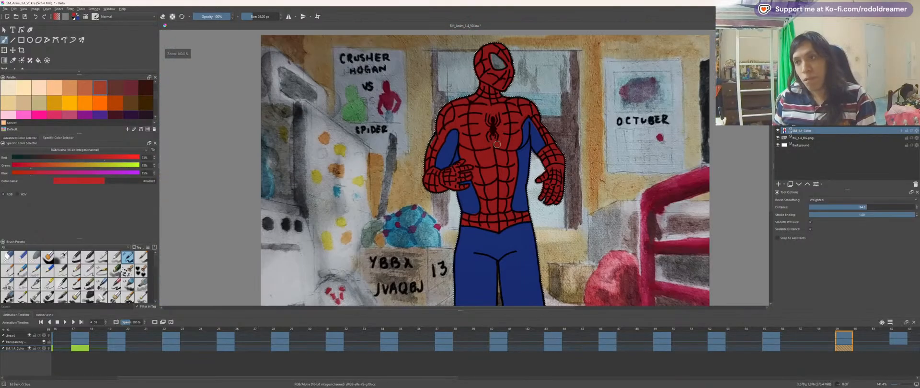
pyautogui.hotkey('ctrl', '-')
pyautogui.press('Right')
pyautogui.press('Right')
pyautogui.press('Right')
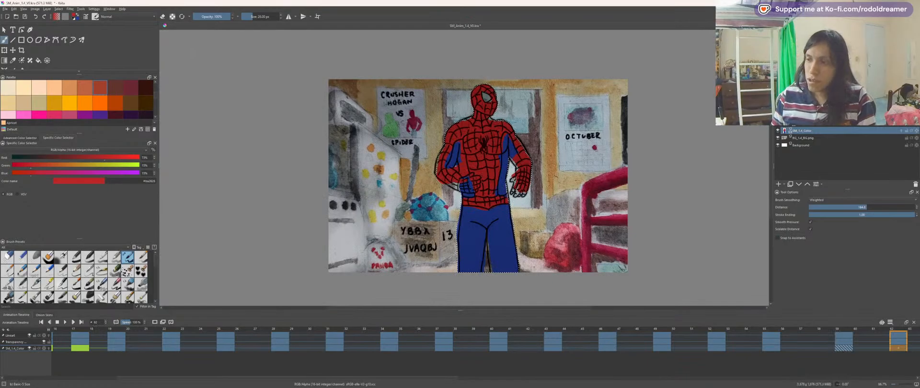
pyautogui.click(898, 342)
pyautogui.press('w')
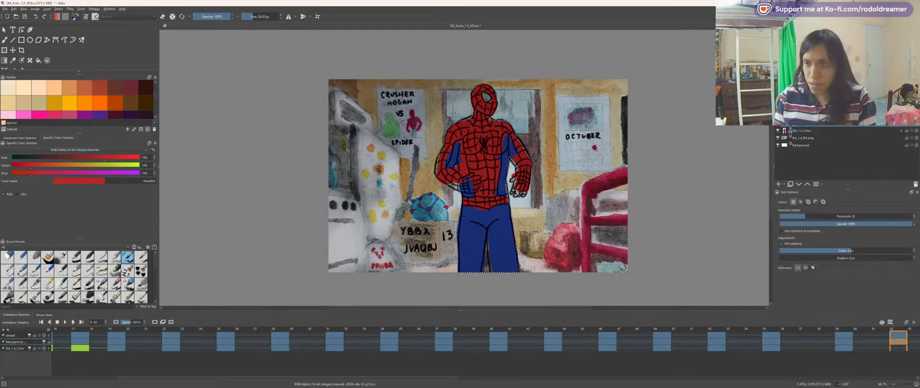
pyautogui.press('pagedown')
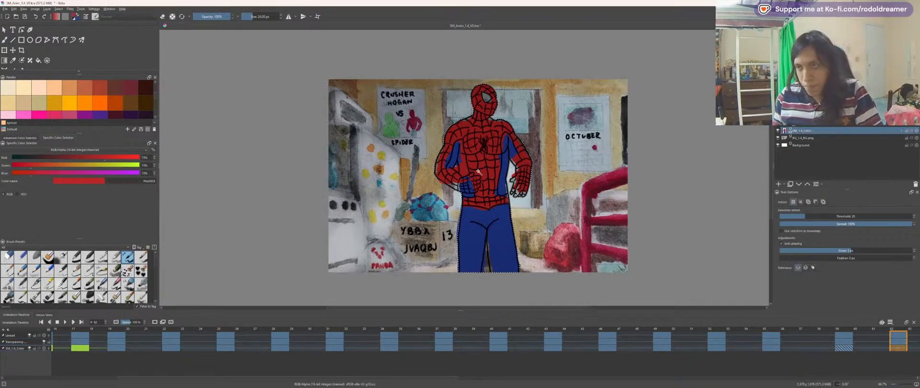
# Step: Paint the figure's right arm red with the brush, covering the forearm, fist, upper arm and shoulder
pyautogui.press('space')
pyautogui.moveTo(553, 184); pyautogui.dragTo(574, 158)
pyautogui.hotkey('ctrl', '+')
pyautogui.hotkey('ctrl', '+')
pyautogui.press('b')
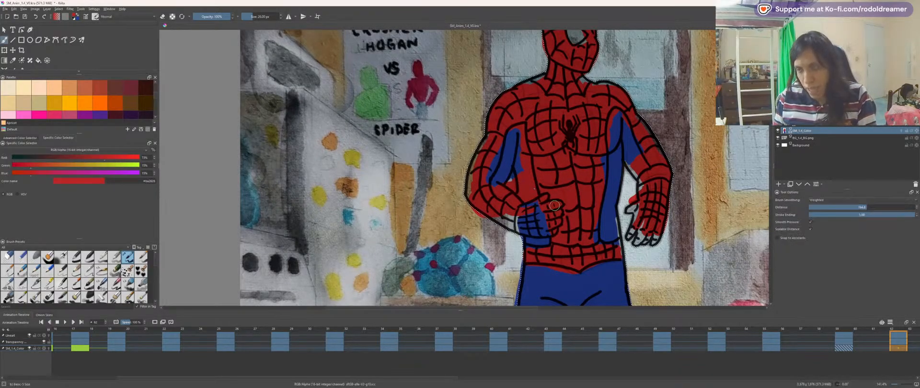
pyautogui.moveTo(488, 199); pyautogui.dragTo(503, 211)
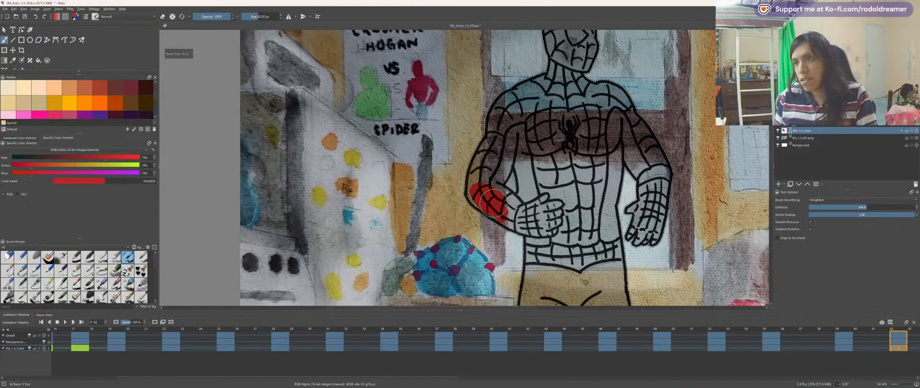
pyautogui.moveTo(543, 222); pyautogui.dragTo(535, 214)
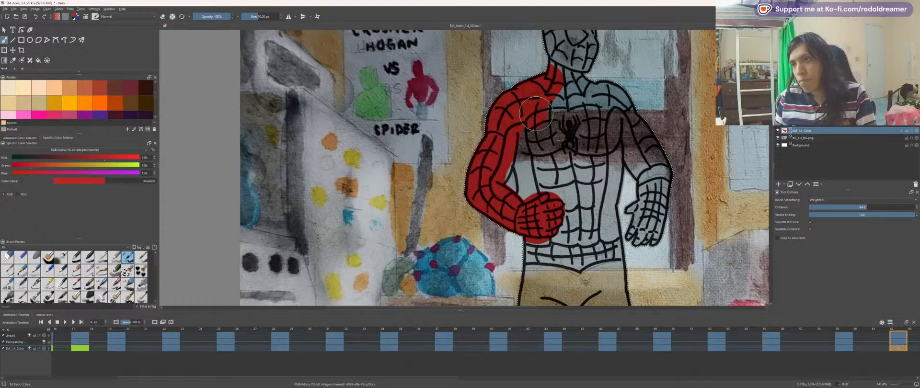
# Step: Paint the chest, webbed abdomen and belt red
pyautogui.moveTo(535, 114); pyautogui.dragTo(573, 152)
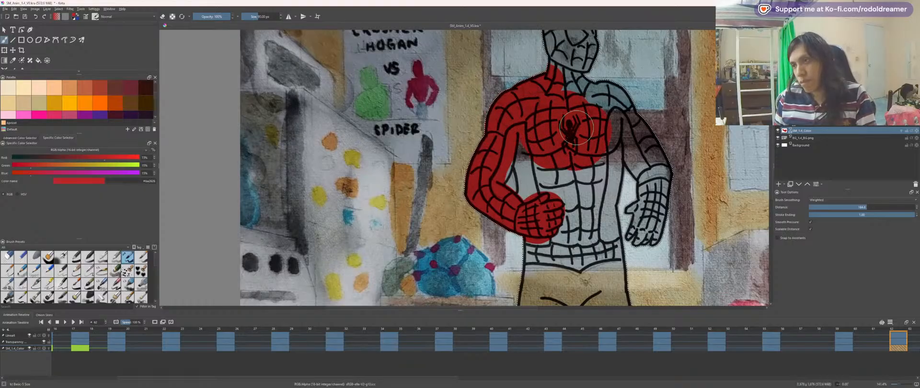
pyautogui.moveTo(576, 127)
pyautogui.mouseDown()
pyautogui.moveTo(597, 111)
pyautogui.moveTo(568, 91)
pyautogui.moveTo(588, 83)
pyautogui.moveTo(538, 148)
pyautogui.mouseUp()
pyautogui.press('space')
pyautogui.moveTo(523, 126)
pyautogui.mouseDown()
pyautogui.moveTo(537, 76)
pyautogui.moveTo(556, 102)
pyautogui.moveTo(539, 124)
pyautogui.moveTo(545, 74)
pyautogui.mouseUp()
pyautogui.moveTo(545, 185)
pyautogui.mouseDown()
pyautogui.moveTo(521, 110)
pyautogui.moveTo(536, 171)
pyautogui.moveTo(534, 185)
pyautogui.moveTo(509, 196)
pyautogui.moveTo(582, 198)
pyautogui.moveTo(545, 207)
pyautogui.moveTo(518, 205)
pyautogui.moveTo(565, 105)
pyautogui.moveTo(566, 197)
pyautogui.moveTo(569, 100)
pyautogui.mouseUp()
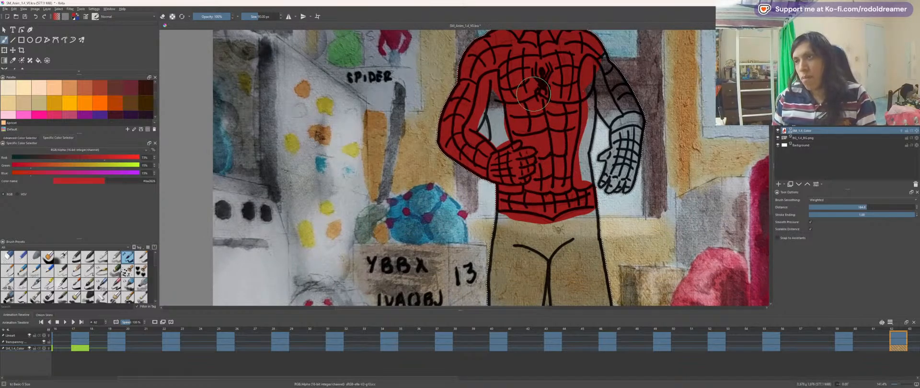
pyautogui.moveTo(622, 153); pyautogui.dragTo(609, 156)
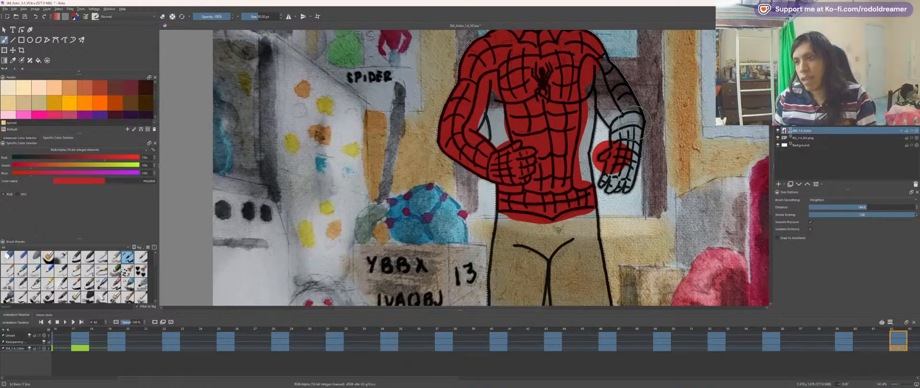
pyautogui.press('super+x')
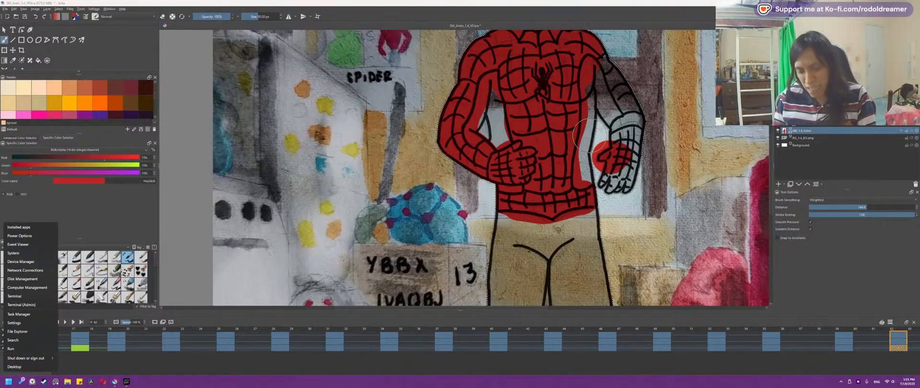
pyautogui.press('super')
pyautogui.press('super')
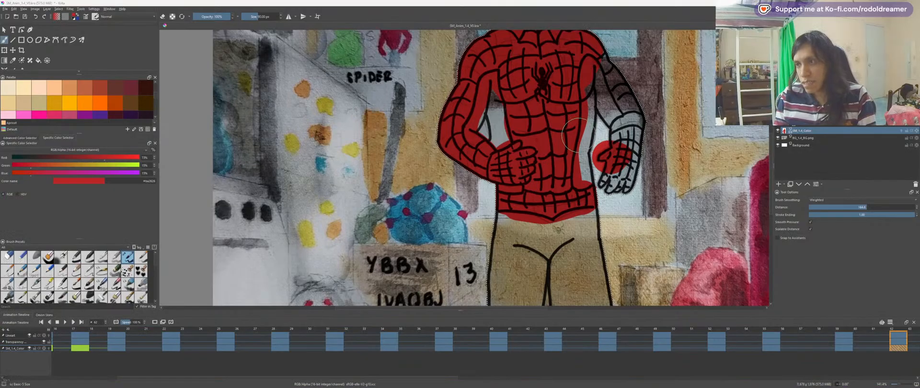
pyautogui.moveTo(600, 140)
pyautogui.mouseDown()
pyautogui.moveTo(589, 143)
pyautogui.moveTo(607, 170)
pyautogui.moveTo(569, 154)
pyautogui.moveTo(556, 171)
pyautogui.mouseUp()
pyautogui.hotkey('ctrl', 'z')
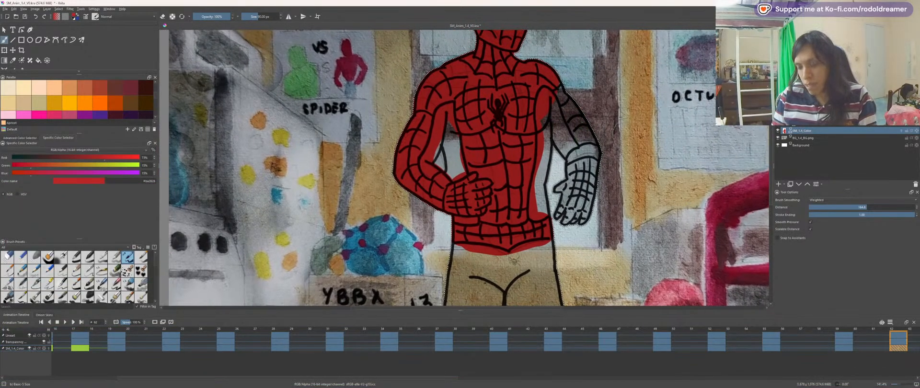
# Step: Paint the figure's left arm red from the shoulder down to the wrist
pyautogui.moveTo(578, 151)
pyautogui.mouseDown()
pyautogui.moveTo(556, 103)
pyautogui.moveTo(579, 162)
pyautogui.mouseUp()
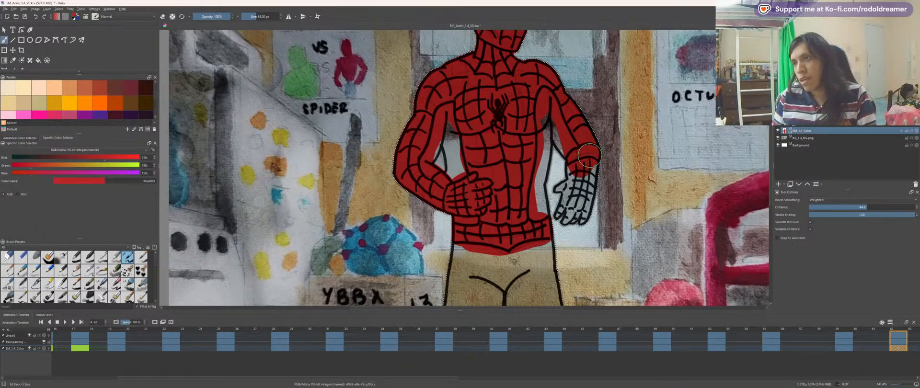
pyautogui.press('4')
pyautogui.press('+')
pyautogui.press('+')
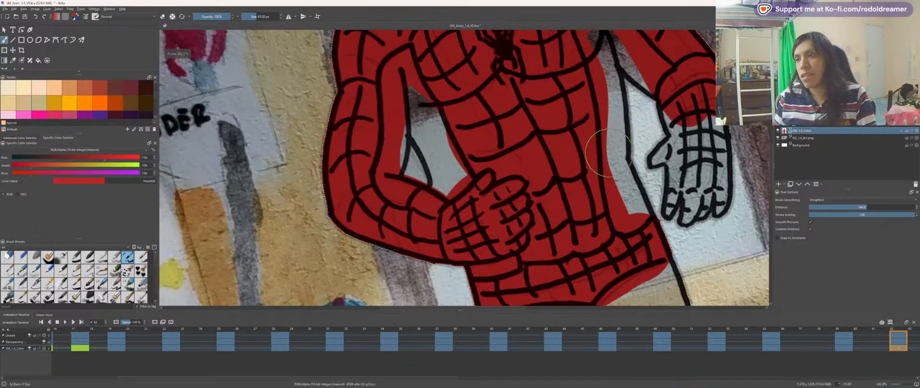
pyautogui.moveTo(616, 153); pyautogui.dragTo(387, 150)
pyautogui.press('4')
pyautogui.press('4')
pyautogui.press('4')
pyautogui.press('+')
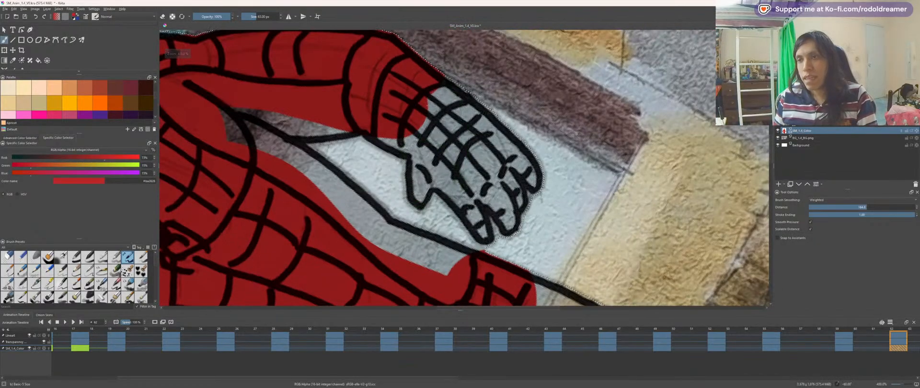
pyautogui.moveTo(484, 148)
pyautogui.mouseDown()
pyautogui.moveTo(457, 143)
pyautogui.moveTo(471, 135)
pyautogui.mouseUp()
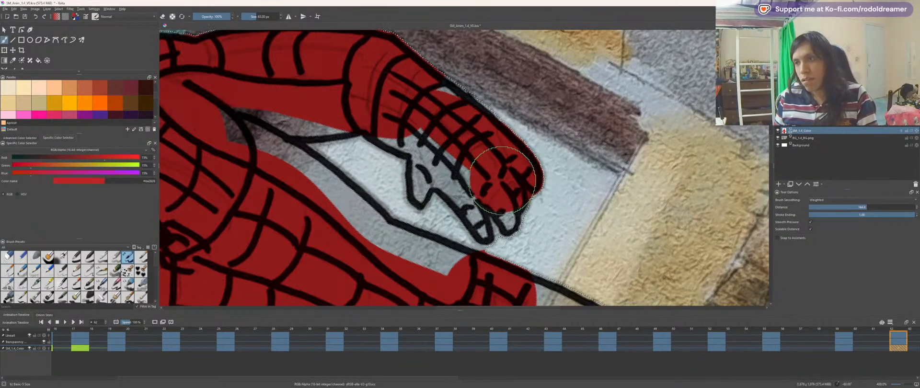
pyautogui.hotkey('ctrl', 'z')
pyautogui.hotkey('ctrl', 'z')
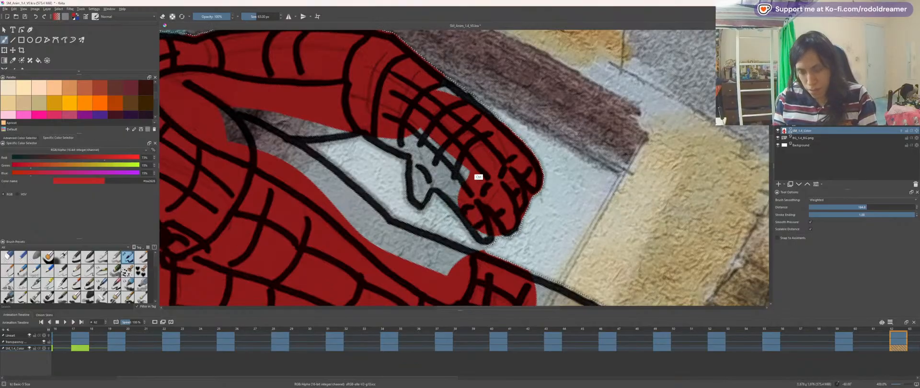
# Step: Reduce the brush size and paint the figure's left hand red, including the thumb, fingers and webbed back
pyautogui.press('[')
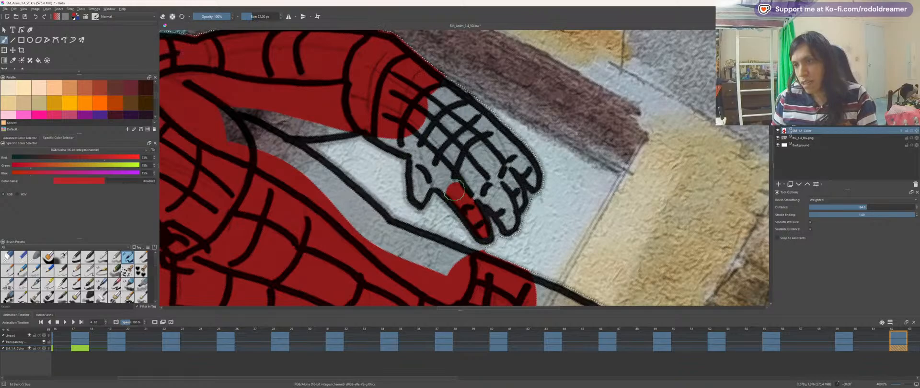
pyautogui.moveTo(454, 191)
pyautogui.mouseDown()
pyautogui.moveTo(429, 155)
pyautogui.moveTo(420, 187)
pyautogui.moveTo(400, 140)
pyautogui.moveTo(372, 130)
pyautogui.mouseUp()
pyautogui.moveTo(440, 162); pyautogui.dragTo(475, 191)
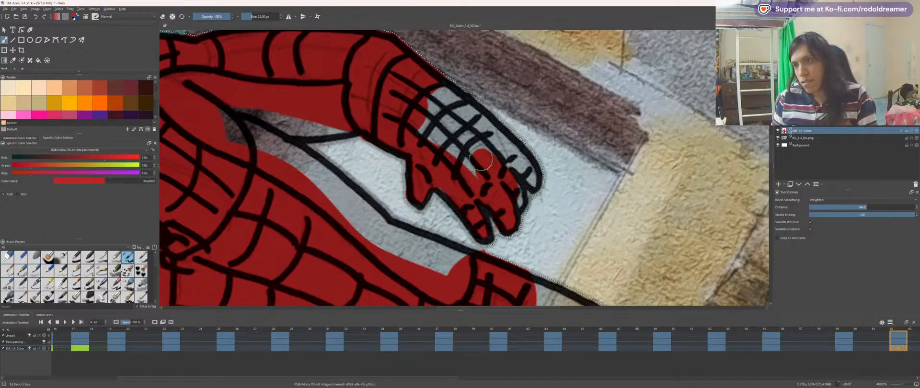
pyautogui.moveTo(427, 120); pyautogui.dragTo(428, 114)
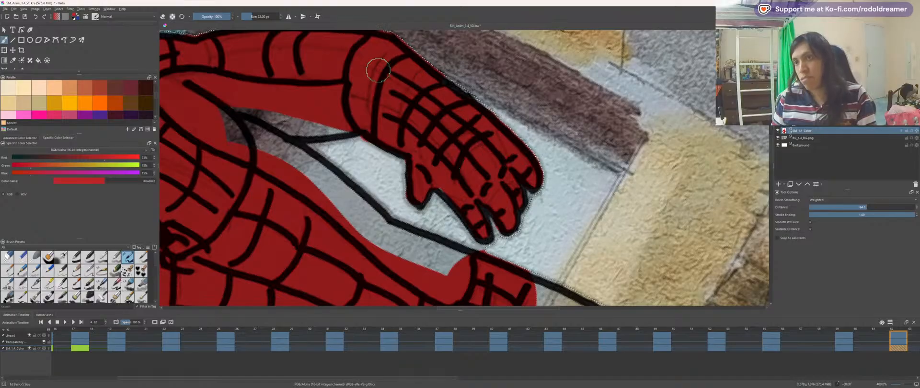
# Step: Switch to the suit's blue and paint the inner bend of the figure's right elbow
pyautogui.press('space')
pyautogui.moveTo(343, 94); pyautogui.dragTo(502, 159)
pyautogui.moveTo(456, 204); pyautogui.dragTo(402, 91)
pyautogui.moveTo(429, 235); pyautogui.dragTo(387, 141)
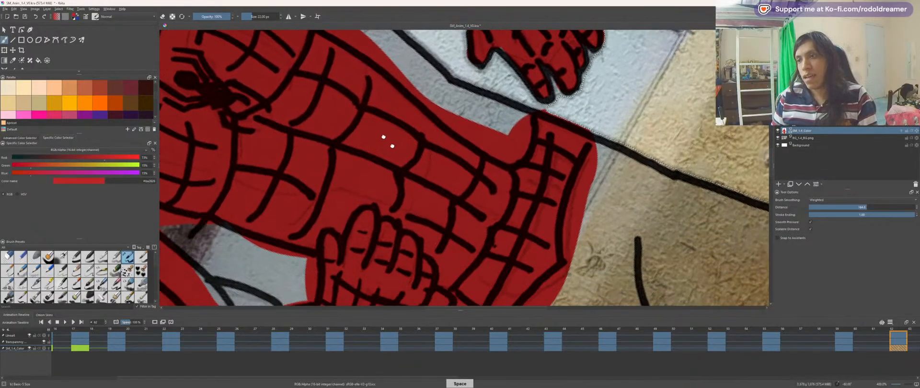
pyautogui.scroll(-4, 388, 141)
pyautogui.scroll(4, 330, 160)
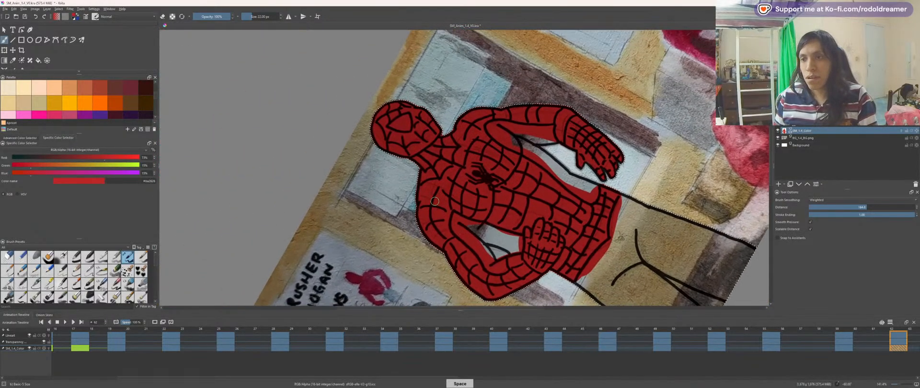
pyautogui.scroll(1, 434, 173)
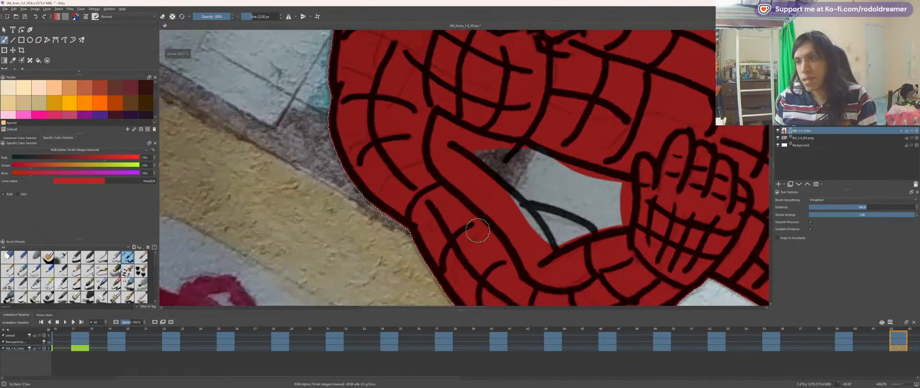
pyautogui.scroll(1, 466, 232)
pyautogui.moveTo(521, 250); pyautogui.dragTo(513, 180)
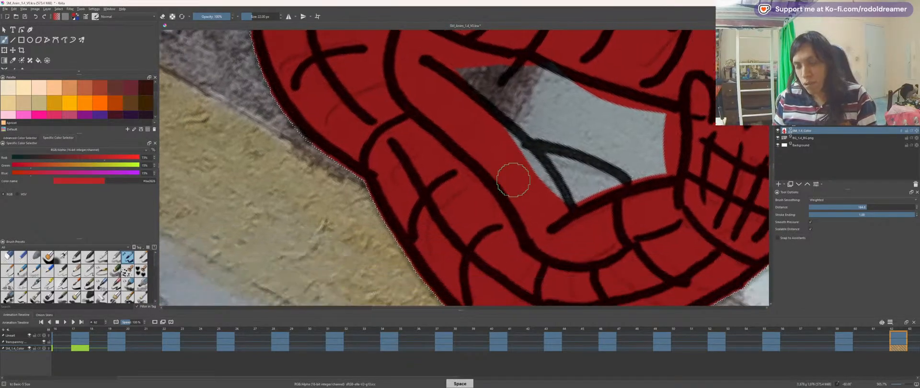
pyautogui.press('x')
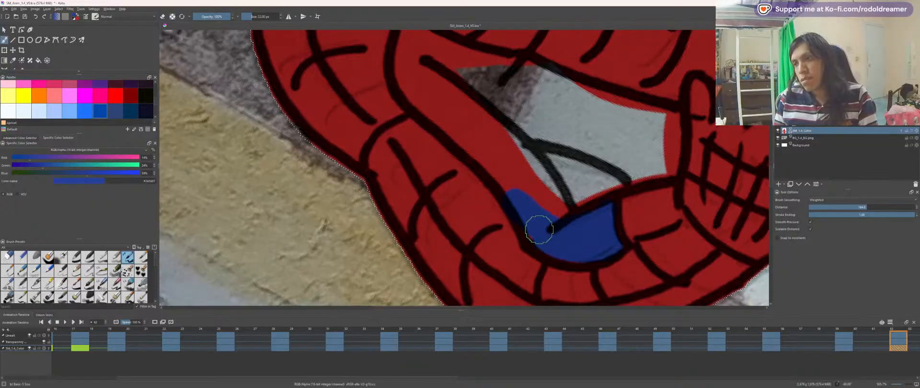
pyautogui.moveTo(543, 207); pyautogui.dragTo(532, 173)
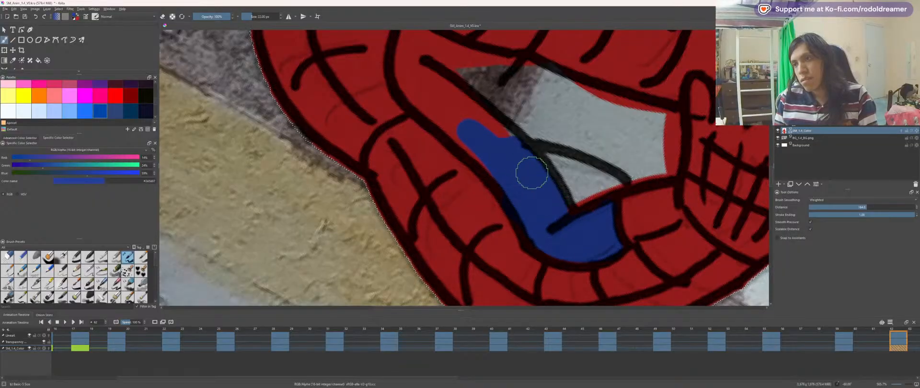
# Step: Paint the rest of the right arm's inner side and the adjoining side of the torso blue, up to the armpit
pyautogui.press('space')
pyautogui.moveTo(422, 94); pyautogui.dragTo(477, 151)
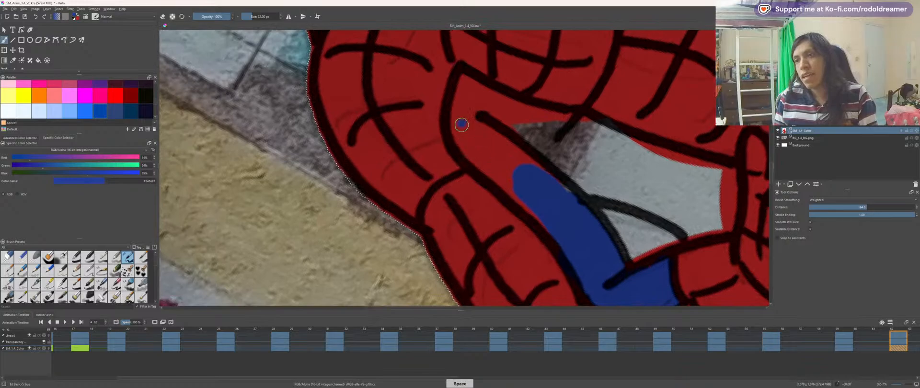
pyautogui.moveTo(461, 124); pyautogui.dragTo(511, 183)
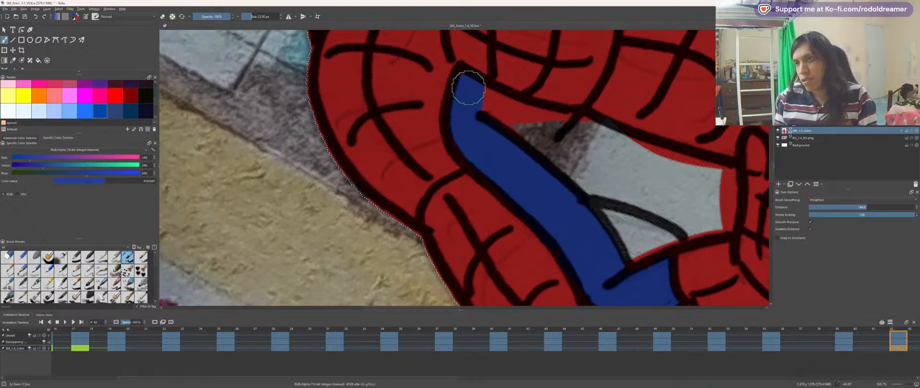
pyautogui.moveTo(480, 105)
pyautogui.mouseDown()
pyautogui.moveTo(566, 171)
pyautogui.moveTo(699, 224)
pyautogui.moveTo(721, 220)
pyautogui.moveTo(723, 181)
pyautogui.moveTo(595, 130)
pyautogui.mouseUp()
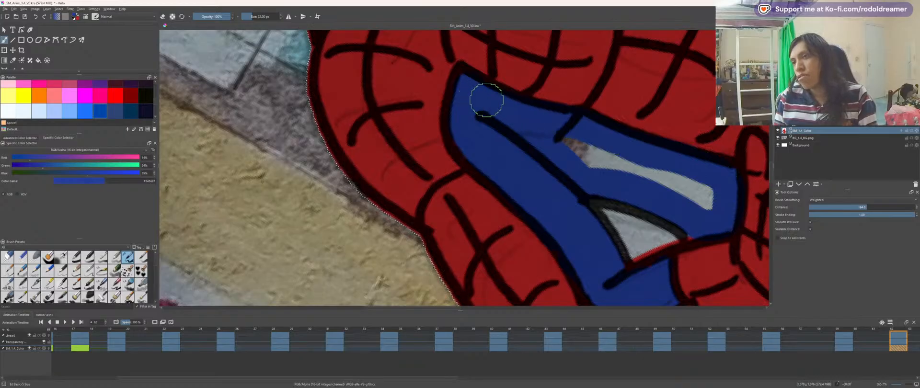
pyautogui.moveTo(486, 100); pyautogui.dragTo(557, 143)
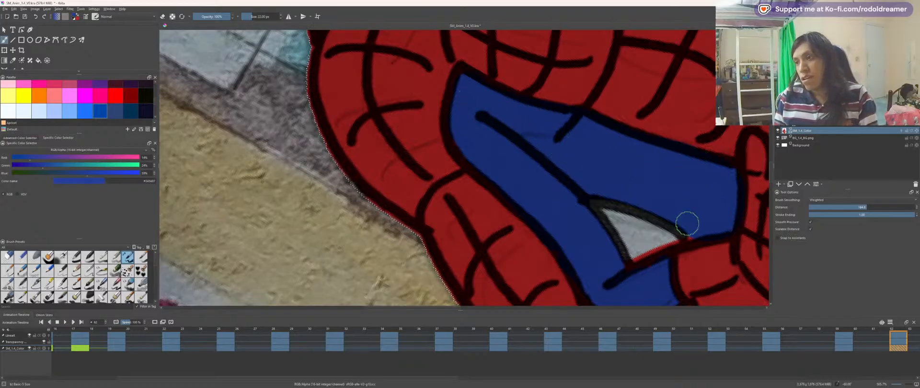
# Step: Paint the left side of the torso blue from the belt up to the armpit
pyautogui.press('space')
pyautogui.moveTo(583, 164); pyautogui.dragTo(450, 146)
pyautogui.scroll(-4, 463, 148)
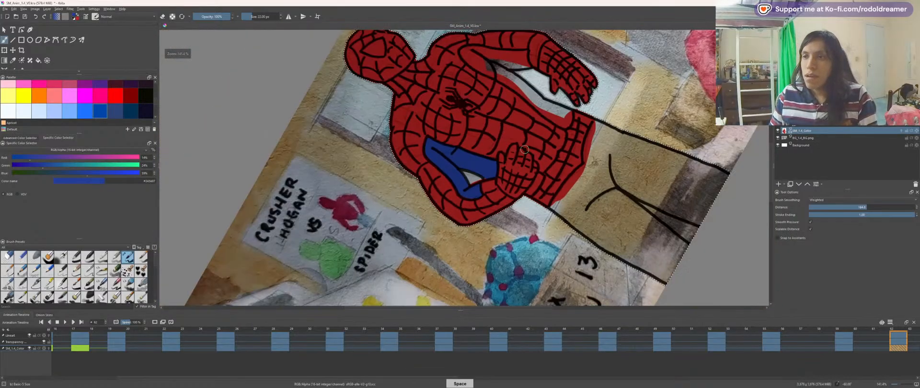
pyautogui.moveTo(494, 108); pyautogui.dragTo(424, 121)
pyautogui.moveTo(376, 86); pyautogui.dragTo(470, 160)
pyautogui.scroll(3, 470, 159)
pyautogui.moveTo(542, 149); pyautogui.dragTo(429, 174)
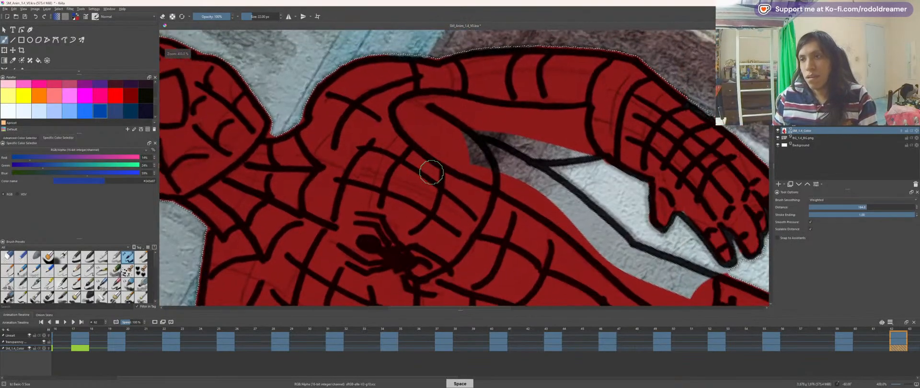
pyautogui.scroll(1, 429, 175)
pyautogui.moveTo(496, 196)
pyautogui.mouseDown()
pyautogui.moveTo(422, 148)
pyautogui.moveTo(491, 168)
pyautogui.moveTo(528, 202)
pyautogui.mouseUp()
pyautogui.scroll(-1, 431, 144)
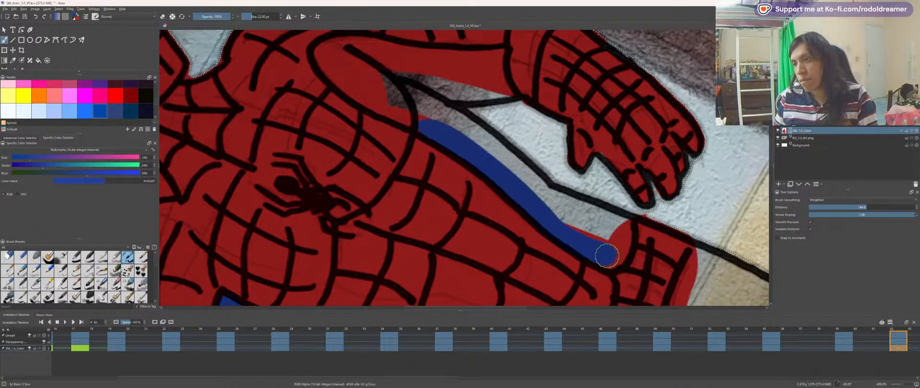
pyautogui.moveTo(628, 226)
pyautogui.mouseDown()
pyautogui.moveTo(555, 198)
pyautogui.moveTo(605, 241)
pyautogui.moveTo(578, 221)
pyautogui.mouseUp()
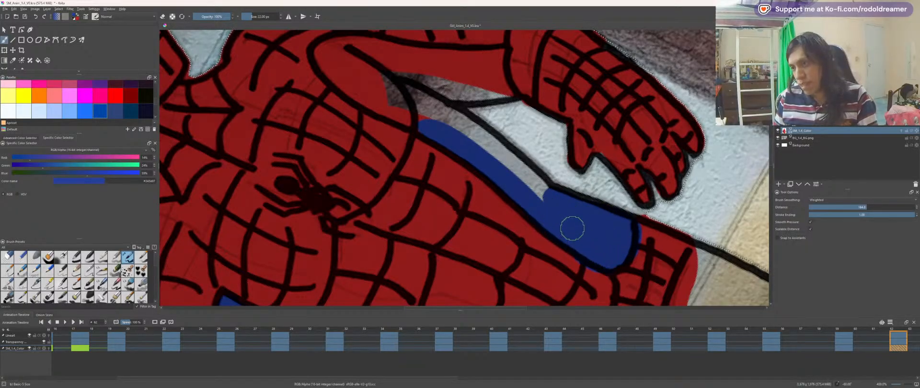
pyautogui.moveTo(414, 108)
pyautogui.mouseDown()
pyautogui.moveTo(465, 168)
pyautogui.moveTo(647, 292)
pyautogui.moveTo(559, 208)
pyautogui.moveTo(459, 149)
pyautogui.moveTo(541, 202)
pyautogui.mouseUp()
# Step: Paint the left armpit and the underside of the left arm blue, down to the red glove
pyautogui.scroll(1, 465, 166)
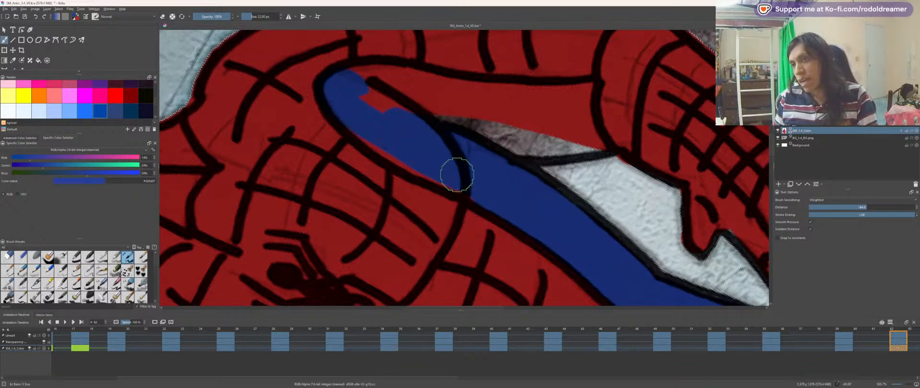
pyautogui.moveTo(440, 163); pyautogui.dragTo(430, 205)
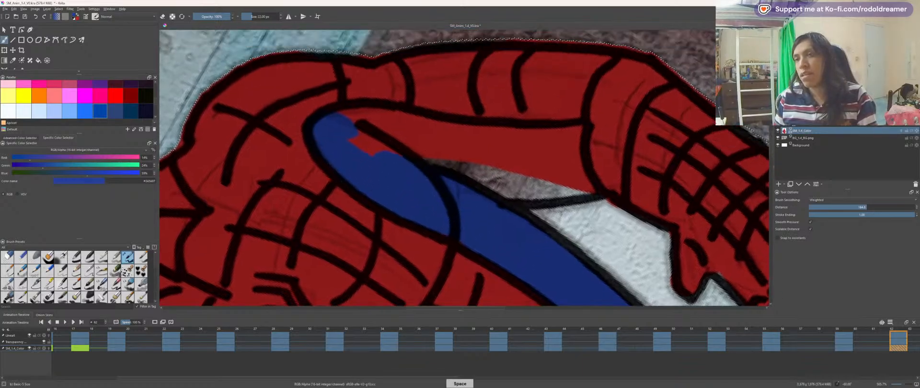
pyautogui.moveTo(347, 124)
pyautogui.mouseDown()
pyautogui.moveTo(481, 186)
pyautogui.moveTo(583, 186)
pyautogui.moveTo(565, 170)
pyautogui.moveTo(571, 138)
pyautogui.moveTo(443, 136)
pyautogui.moveTo(357, 120)
pyautogui.moveTo(413, 129)
pyautogui.moveTo(488, 165)
pyautogui.moveTo(442, 152)
pyautogui.moveTo(546, 163)
pyautogui.mouseUp()
pyautogui.scroll(-4, 417, 197)
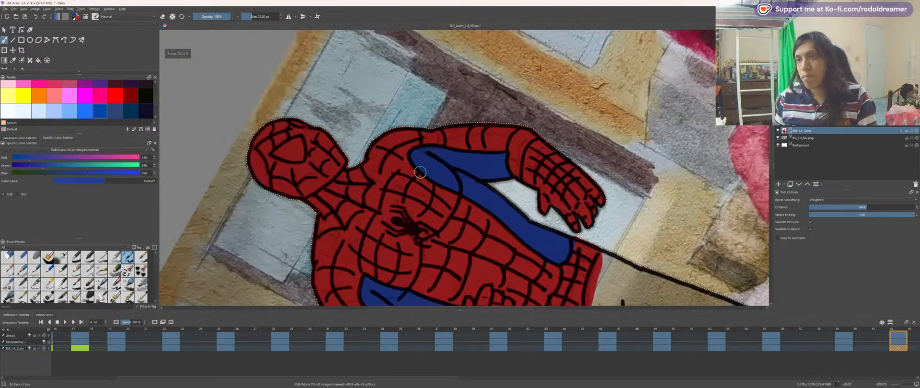
# Step: Paint the figure's right leg blue, adjusting the brush size to follow its outline to the canvas edge
pyautogui.moveTo(418, 197); pyautogui.dragTo(435, 106)
pyautogui.moveTo(472, 197); pyautogui.dragTo(396, 160)
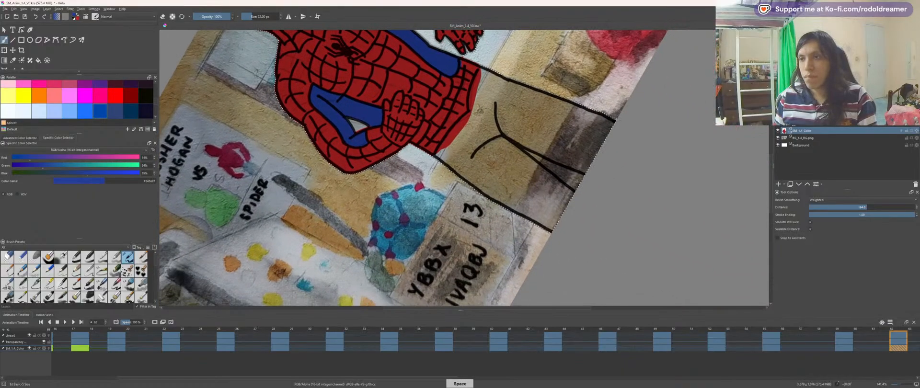
pyautogui.press('+')
pyautogui.press(']')
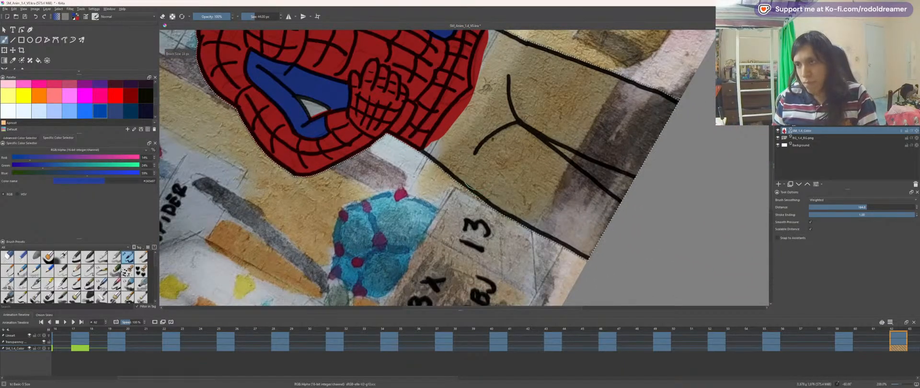
pyautogui.moveTo(469, 186)
pyautogui.mouseDown()
pyautogui.moveTo(507, 176)
pyautogui.moveTo(592, 230)
pyautogui.moveTo(507, 178)
pyautogui.moveTo(469, 176)
pyautogui.moveTo(517, 194)
pyautogui.moveTo(572, 172)
pyautogui.moveTo(619, 136)
pyautogui.moveTo(490, 178)
pyautogui.moveTo(508, 203)
pyautogui.moveTo(587, 249)
pyautogui.mouseUp()
pyautogui.press('+')
pyautogui.press('+')
pyautogui.press('[')
pyautogui.press('[')
pyautogui.press('[')
pyautogui.press('[')
pyautogui.press('[')
pyautogui.moveTo(503, 130)
pyautogui.mouseDown()
pyautogui.moveTo(544, 100)
pyautogui.moveTo(565, 103)
pyautogui.moveTo(733, 249)
pyautogui.mouseUp()
pyautogui.press('space')
pyautogui.moveTo(589, 178)
pyautogui.mouseDown()
pyautogui.moveTo(474, 92)
pyautogui.moveTo(522, 115)
pyautogui.moveTo(660, 232)
pyautogui.mouseUp()
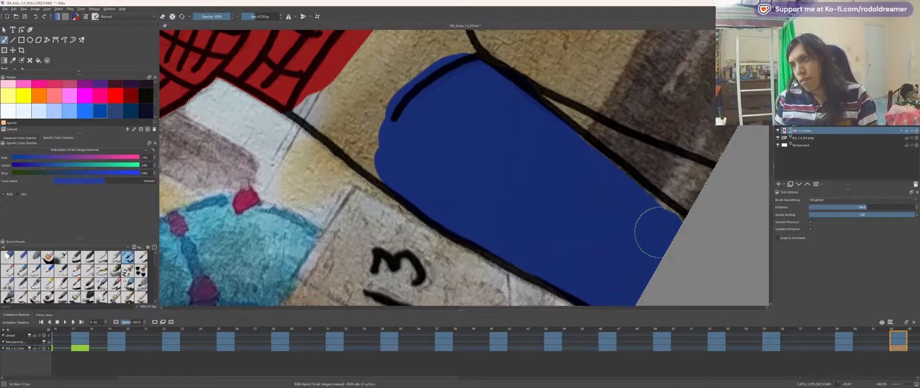
# Step: Paint the hips and crotch blue along the lower edge of the red belt
pyautogui.press('space')
pyautogui.moveTo(391, 117); pyautogui.dragTo(537, 198)
pyautogui.moveTo(462, 197)
pyautogui.mouseDown()
pyautogui.moveTo(531, 244)
pyautogui.moveTo(459, 184)
pyautogui.moveTo(545, 94)
pyautogui.moveTo(531, 96)
pyautogui.moveTo(481, 157)
pyautogui.moveTo(473, 182)
pyautogui.moveTo(538, 170)
pyautogui.moveTo(530, 163)
pyautogui.moveTo(631, 110)
pyautogui.moveTo(599, 93)
pyautogui.moveTo(576, 107)
pyautogui.moveTo(549, 214)
pyautogui.mouseUp()
pyautogui.press('6')
pyautogui.press('6')
pyautogui.press('6')
pyautogui.press('6')
pyautogui.press('6')
pyautogui.press('6')
pyautogui.press('6')
pyautogui.moveTo(434, 218); pyautogui.dragTo(551, 163)
pyautogui.moveTo(509, 180)
pyautogui.mouseDown()
pyautogui.moveTo(541, 231)
pyautogui.moveTo(620, 256)
pyautogui.moveTo(607, 240)
pyautogui.moveTo(637, 246)
pyautogui.moveTo(555, 199)
pyautogui.mouseUp()
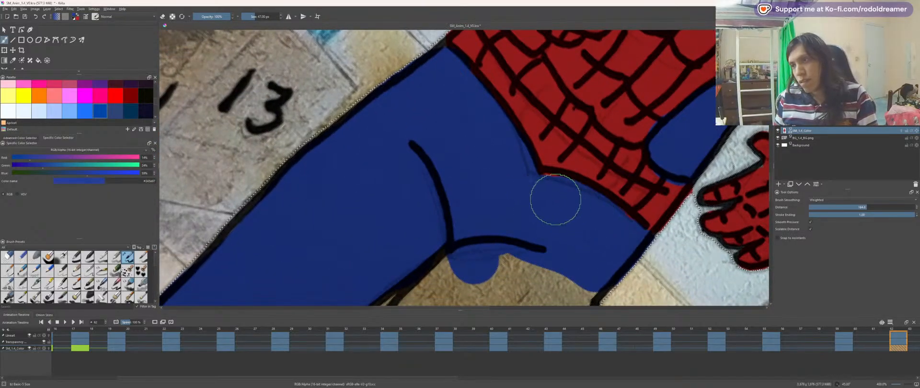
# Step: Enlarge the brush and paint the figure's left leg blue from the hip to the canvas edge
pyautogui.press('4')
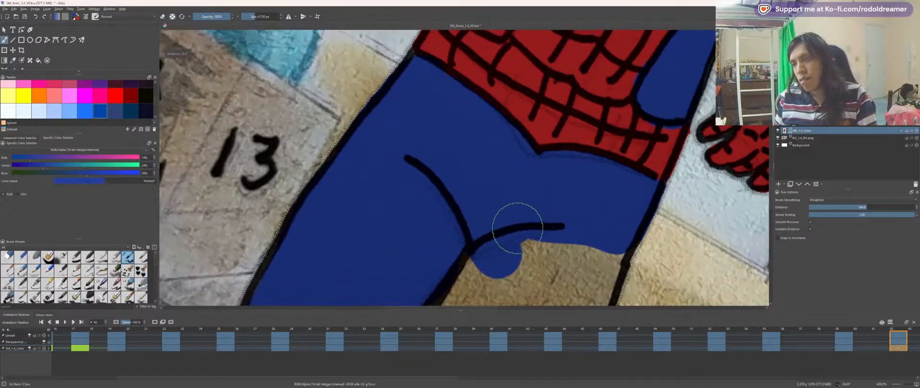
pyautogui.press('4')
pyautogui.press('4')
pyautogui.press('4')
pyautogui.press('4')
pyautogui.press('4')
pyautogui.press('4')
pyautogui.press('4')
pyautogui.press('4')
pyautogui.moveTo(621, 152); pyautogui.dragTo(473, 178)
pyautogui.press('-')
pyautogui.press('-')
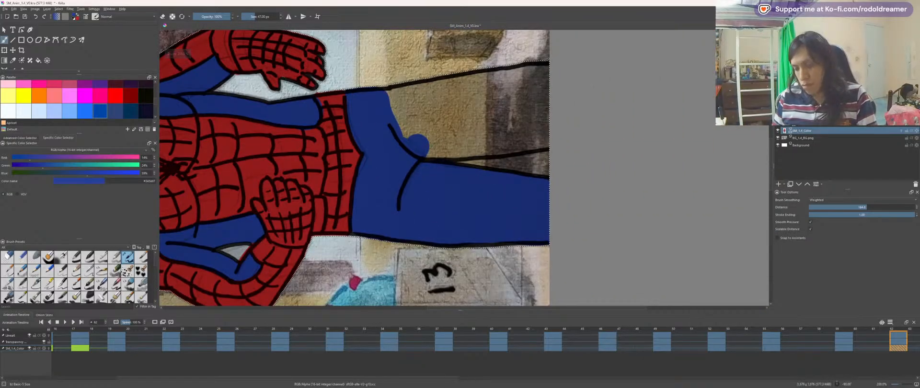
pyautogui.press(']')
pyautogui.press(']')
pyautogui.press(']')
pyautogui.press(']')
pyautogui.press(']')
pyautogui.press(']')
pyautogui.moveTo(397, 119)
pyautogui.mouseDown()
pyautogui.moveTo(536, 106)
pyautogui.moveTo(402, 123)
pyautogui.mouseUp()
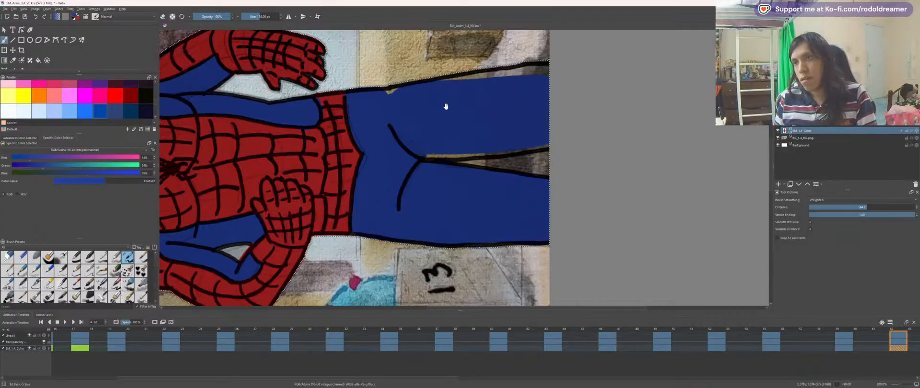
# Step: Reduce the brush size and fill the unpainted gaps along the left leg's outer outline with blue
pyautogui.moveTo(445, 106); pyautogui.dragTo(472, 167)
pyautogui.press('6')
pyautogui.press('6')
pyautogui.press('6')
pyautogui.press('[')
pyautogui.press('[')
pyautogui.press('[')
pyautogui.press('[')
pyautogui.press('[')
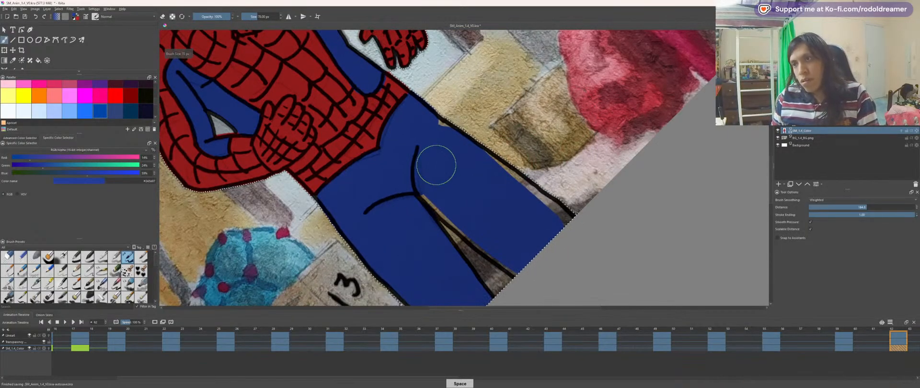
pyautogui.press('+')
pyautogui.press('+')
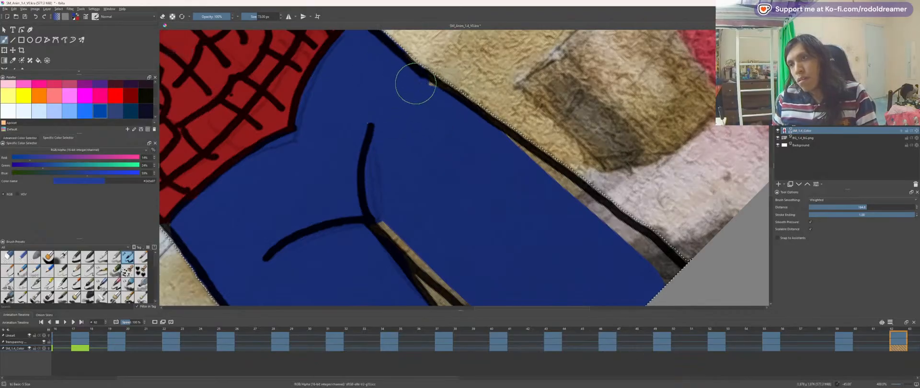
pyautogui.moveTo(415, 84)
pyautogui.mouseDown()
pyautogui.moveTo(468, 138)
pyautogui.moveTo(666, 277)
pyautogui.moveTo(645, 123)
pyautogui.mouseUp()
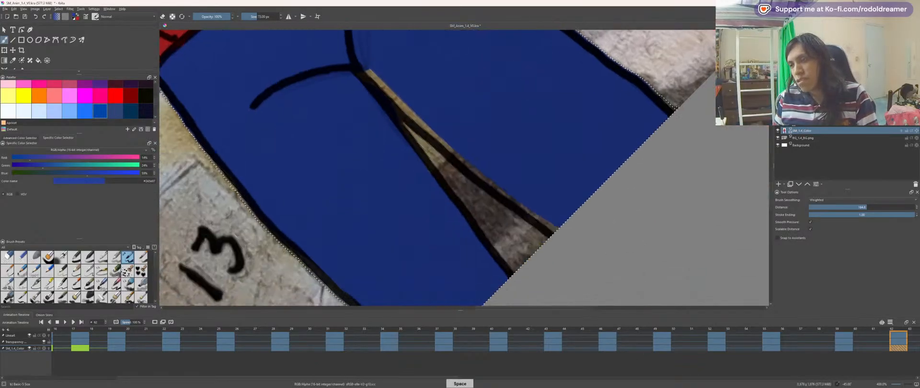
# Step: Fill the unpainted gap along the left leg's inner outline with blue and check the whole figure on frame 62
pyautogui.moveTo(341, 129); pyautogui.dragTo(436, 262)
pyautogui.moveTo(368, 50); pyautogui.dragTo(502, 144)
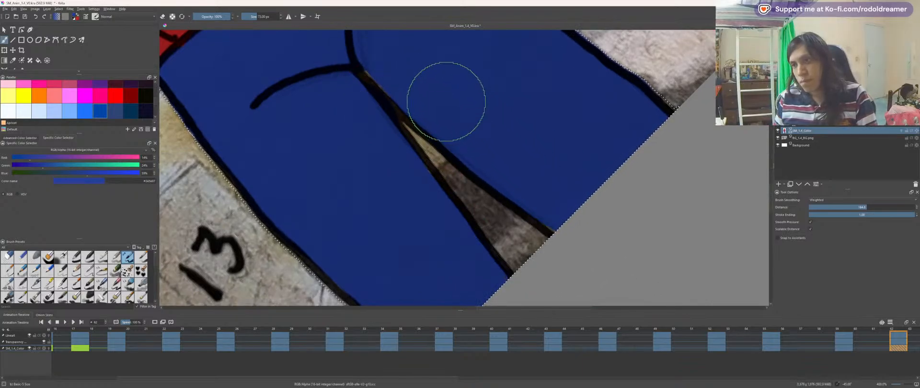
pyautogui.press('-')
pyautogui.press('-')
pyautogui.press('space')
pyautogui.press('-')
pyautogui.press('-')
pyautogui.press('-')
pyautogui.press('5')
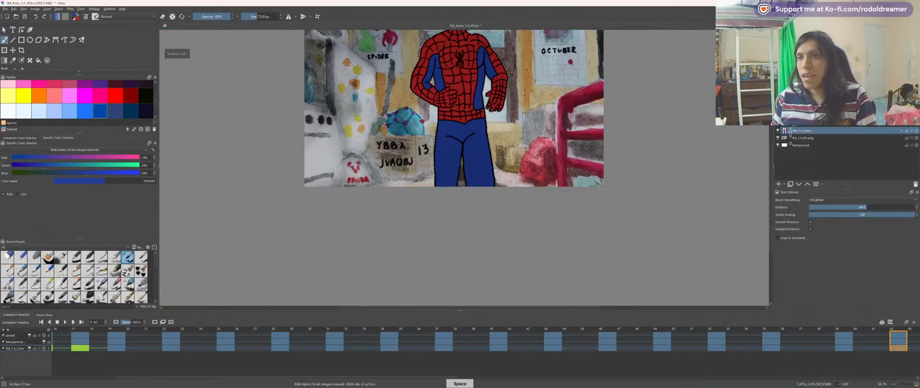
pyautogui.moveTo(408, 114); pyautogui.dragTo(395, 198)
pyautogui.press('+')
pyautogui.press('+')
pyautogui.moveTo(444, 116); pyautogui.dragTo(456, 194)
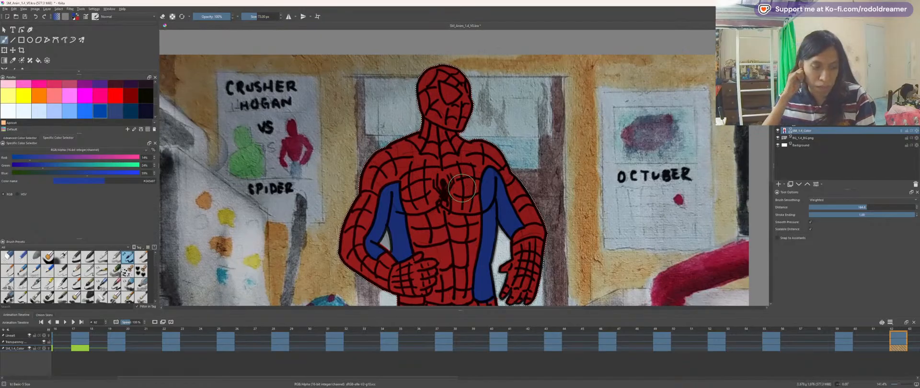
pyautogui.moveTo(421, 166); pyautogui.dragTo(512, 144)
# Step: Go to frame 65, make a selection along the figure's outer outline from the line art, and return to painting on the colour layer
pyautogui.press('Right')
pyautogui.press('Right')
pyautogui.press('Right')
pyautogui.press('Right')
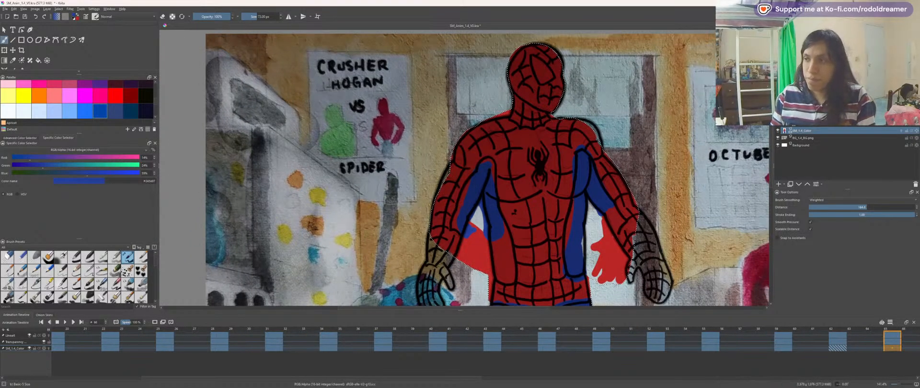
pyautogui.press('pageup')
pyautogui.press('w')
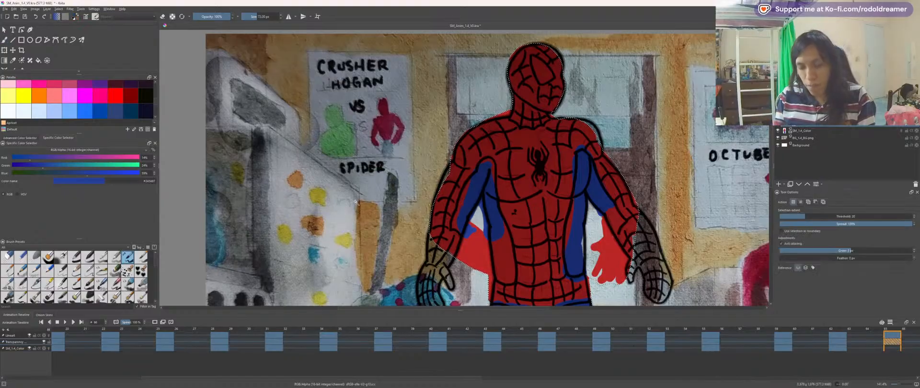
pyautogui.press('pagedown')
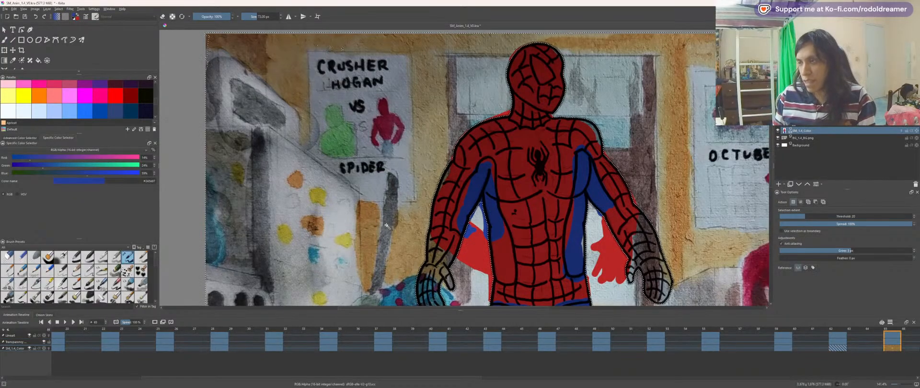
pyautogui.moveTo(387, 226); pyautogui.dragTo(473, 153)
pyautogui.press('b')
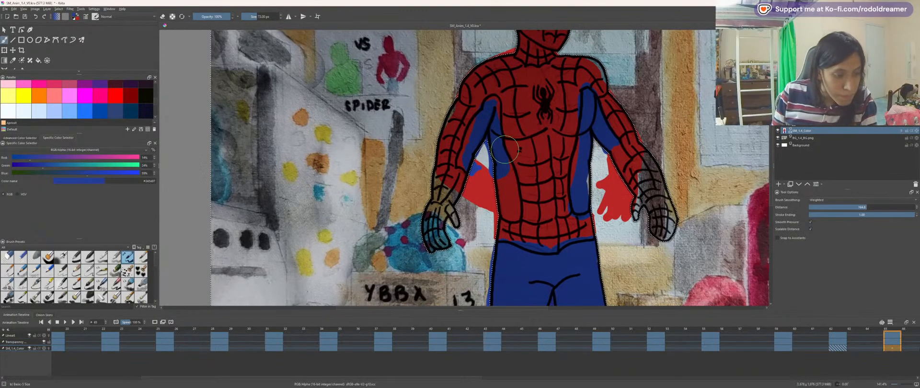
# Step: Paint the inside of the figure's right arm and the right side of the torso blue
pyautogui.moveTo(432, 244); pyautogui.dragTo(433, 241)
pyautogui.hotkey('ctrl', 'z')
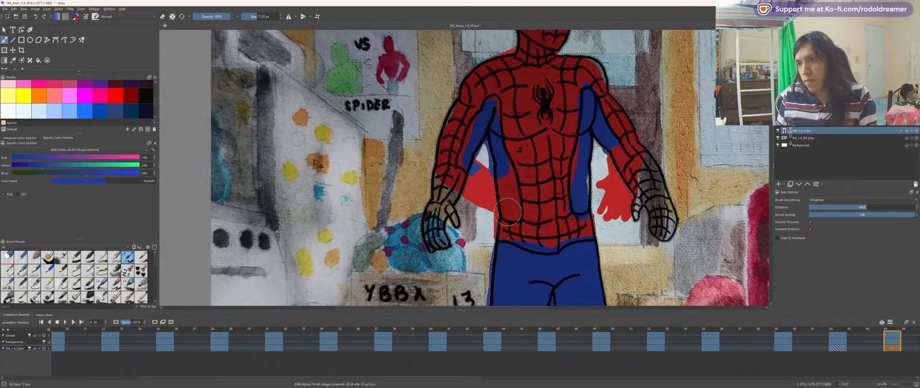
pyautogui.moveTo(511, 228); pyautogui.dragTo(511, 229)
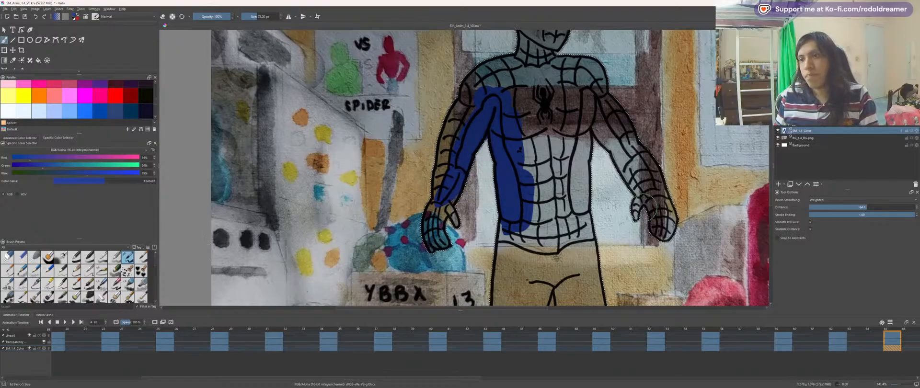
# Step: Paint the strip on the left side of the torso and the inside of the left arm blue
pyautogui.press('space')
pyautogui.moveTo(643, 207); pyautogui.dragTo(643, 147)
pyautogui.moveTo(579, 110); pyautogui.dragTo(526, 192)
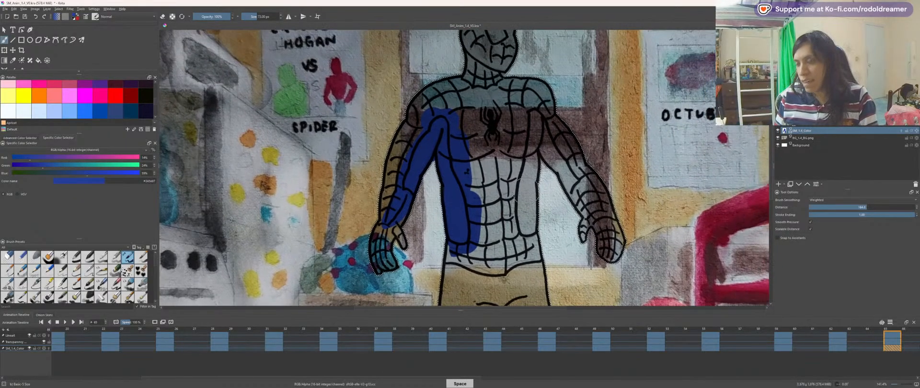
pyautogui.press('6')
pyautogui.press('6')
pyautogui.press('6')
pyautogui.press('6')
pyautogui.press('6')
pyautogui.press('6')
pyautogui.press('6')
pyautogui.press('6')
pyautogui.press('6')
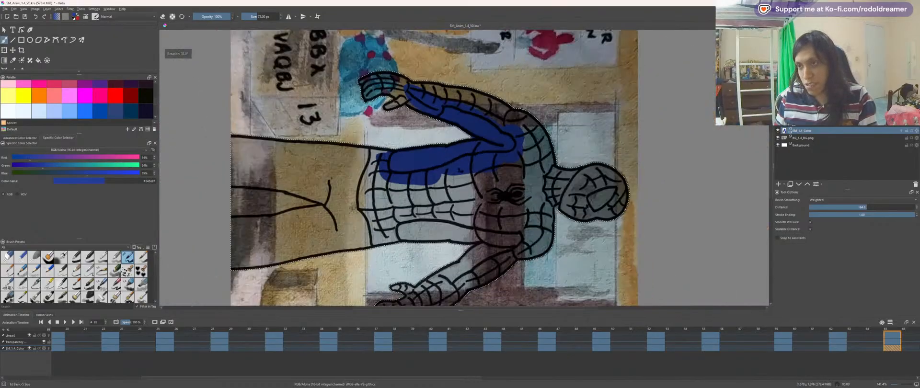
pyautogui.press('space')
pyautogui.moveTo(381, 191); pyautogui.dragTo(449, 190)
pyautogui.press('+')
pyautogui.press('+')
pyautogui.press('space')
pyautogui.moveTo(483, 211); pyautogui.dragTo(436, 154)
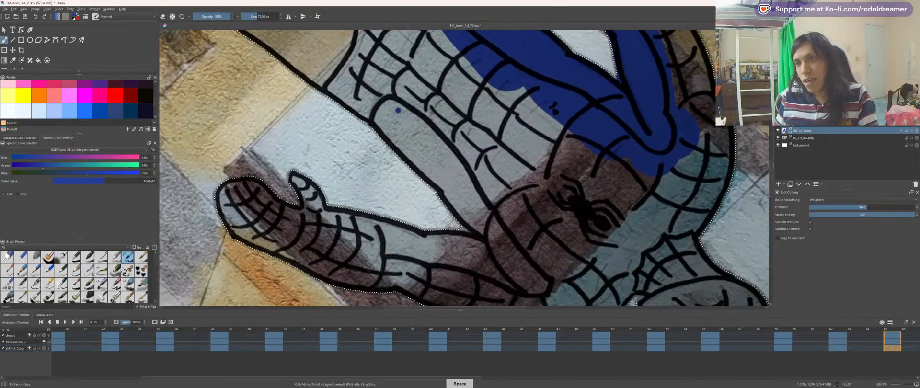
pyautogui.moveTo(413, 122)
pyautogui.mouseDown()
pyautogui.moveTo(385, 103)
pyautogui.moveTo(452, 157)
pyautogui.moveTo(472, 186)
pyautogui.moveTo(401, 116)
pyautogui.moveTo(525, 268)
pyautogui.mouseUp()
# Step: Paint the figure's left leg, the hips and the inner part of the right leg blue
pyautogui.press('space')
pyautogui.moveTo(363, 227)
pyautogui.mouseDown()
pyautogui.moveTo(439, 181)
pyautogui.moveTo(468, 205)
pyautogui.moveTo(581, 229)
pyautogui.moveTo(501, 216)
pyautogui.mouseUp()
pyautogui.press('-')
pyautogui.press('-')
pyautogui.press('-')
pyautogui.press('space')
pyautogui.moveTo(355, 63); pyautogui.dragTo(441, 126)
pyautogui.press('+')
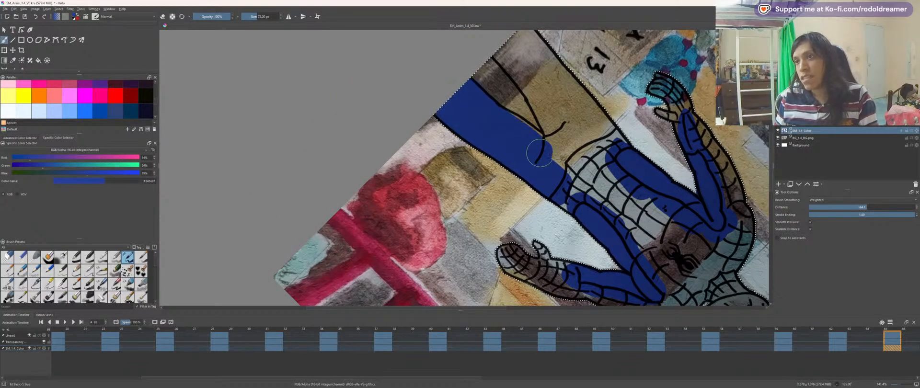
pyautogui.moveTo(568, 175)
pyautogui.mouseDown()
pyautogui.moveTo(573, 144)
pyautogui.moveTo(563, 120)
pyautogui.mouseUp()
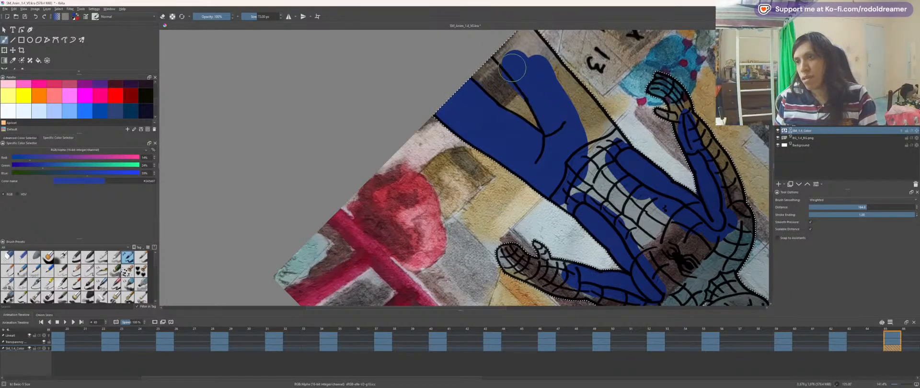
pyautogui.moveTo(504, 55); pyautogui.dragTo(585, 152)
# Step: Erase the blue that spills past the leg outlines into the gap between the legs
pyautogui.moveTo(448, 104); pyautogui.dragTo(446, 178)
pyautogui.scroll(2, 452, 171)
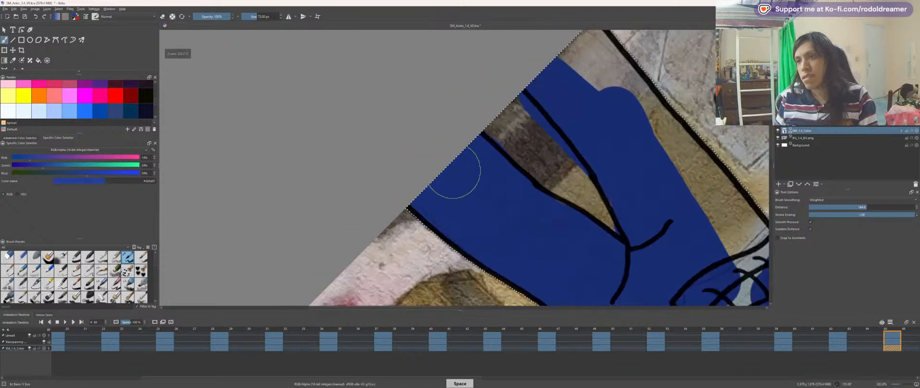
pyautogui.press('x')
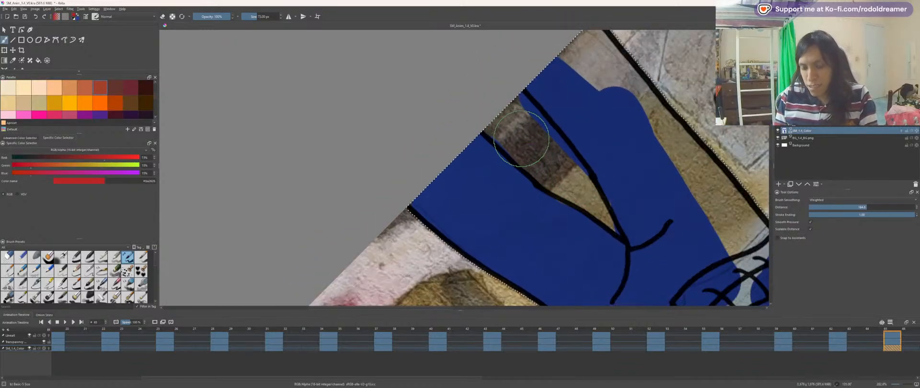
pyautogui.press('x')
pyautogui.press('e')
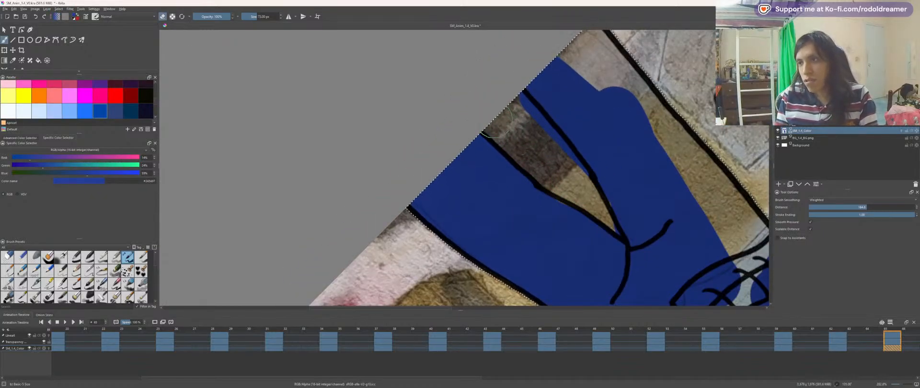
pyautogui.moveTo(564, 168); pyautogui.dragTo(552, 161)
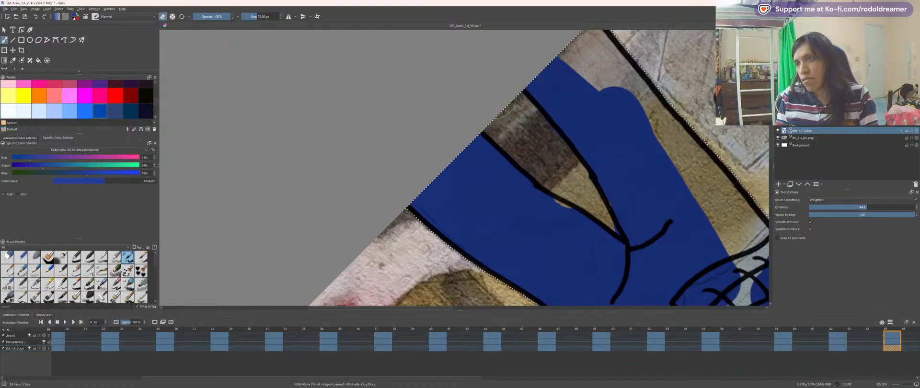
pyautogui.press('e')
# Step: Paint the remaining outer part of the right leg blue from the canvas edge up to the hip
pyautogui.moveTo(525, 216); pyautogui.dragTo(568, 231)
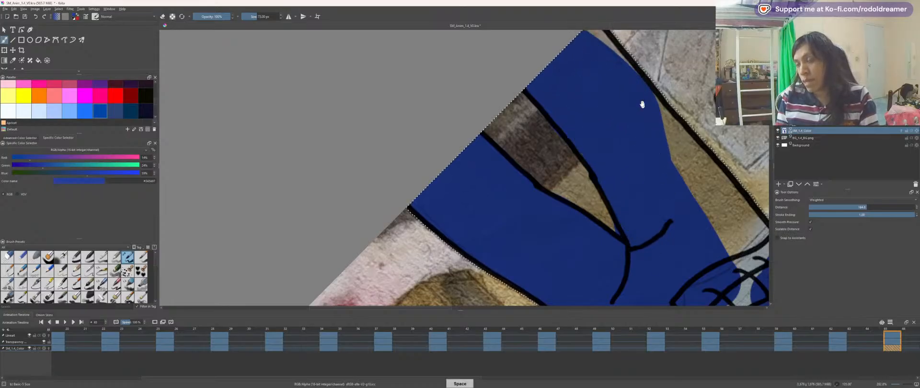
pyautogui.moveTo(642, 104); pyautogui.dragTo(590, 137)
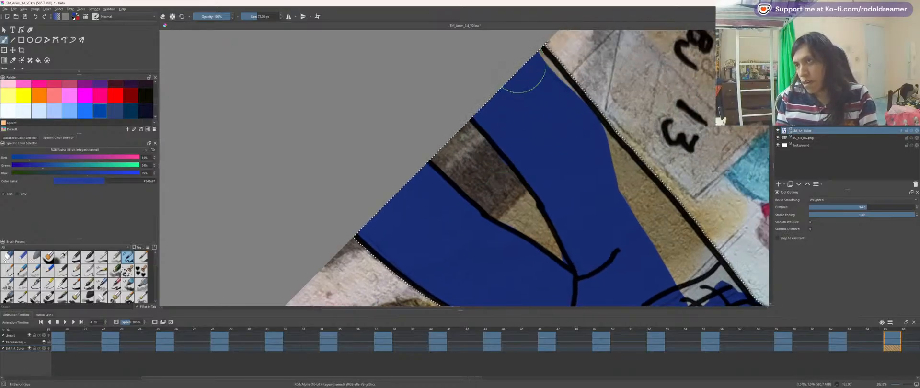
pyautogui.moveTo(647, 288)
pyautogui.mouseDown()
pyautogui.moveTo(698, 278)
pyautogui.moveTo(677, 247)
pyautogui.moveTo(651, 260)
pyautogui.moveTo(525, 92)
pyautogui.moveTo(512, 108)
pyautogui.moveTo(508, 205)
pyautogui.mouseUp()
# Step: Switch to the red colour and paint the fingers and back of the figure's right hand
pyautogui.press('4')
pyautogui.press('5')
pyautogui.press('-')
pyautogui.press('-')
pyautogui.press('-')
pyautogui.press('space')
pyautogui.press('+')
pyautogui.moveTo(451, 125); pyautogui.dragTo(523, 254)
pyautogui.moveTo(380, 204); pyautogui.dragTo(438, 92)
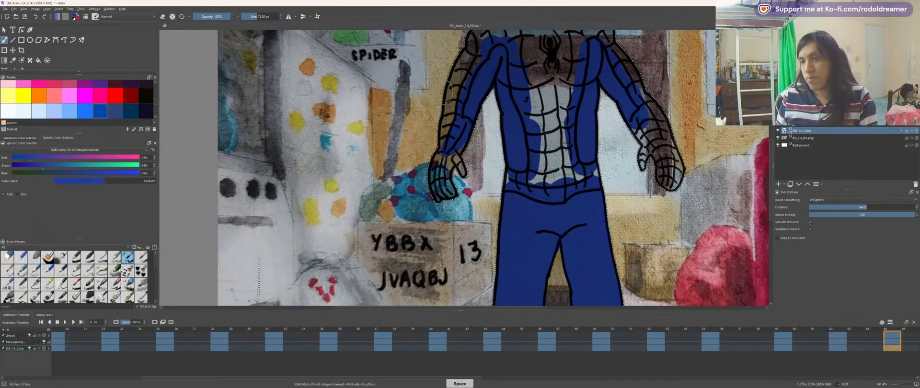
pyautogui.press('+')
pyautogui.press('x')
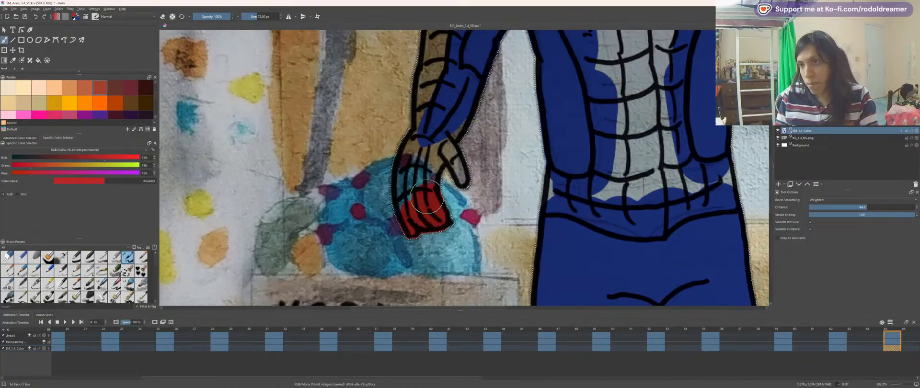
pyautogui.moveTo(444, 138); pyautogui.dragTo(431, 171)
pyautogui.press('+')
pyautogui.press('+')
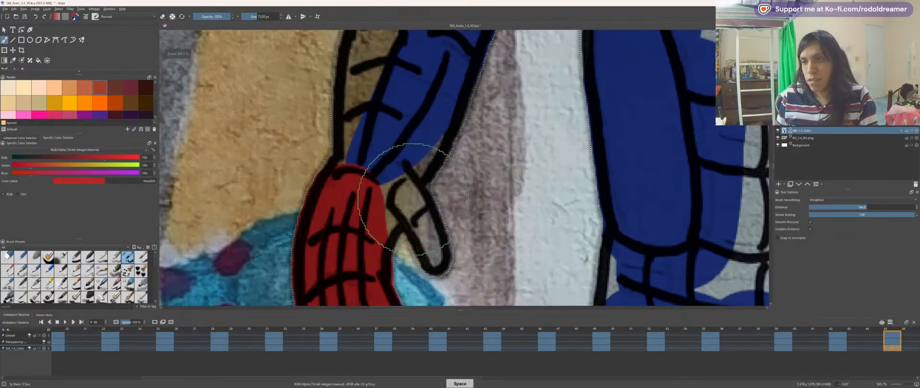
# Step: Reduce the brush size and paint the base of the right hand's thumb red
pyautogui.moveTo(349, 197); pyautogui.dragTo(547, 197)
pyautogui.moveTo(539, 125); pyautogui.dragTo(273, 125)
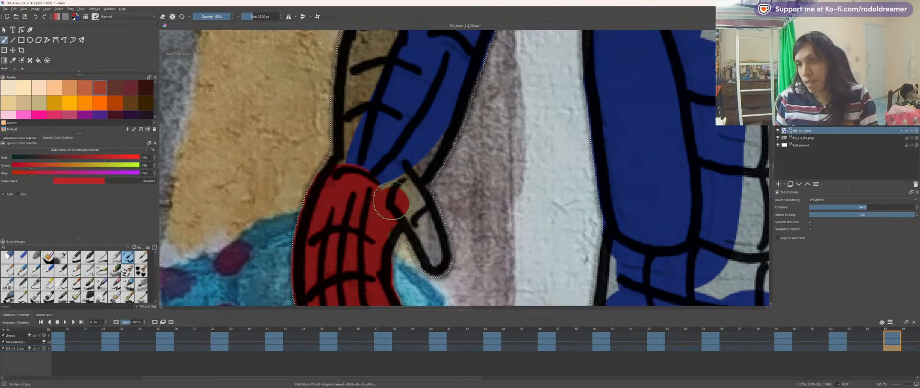
pyautogui.moveTo(406, 150); pyautogui.dragTo(416, 258)
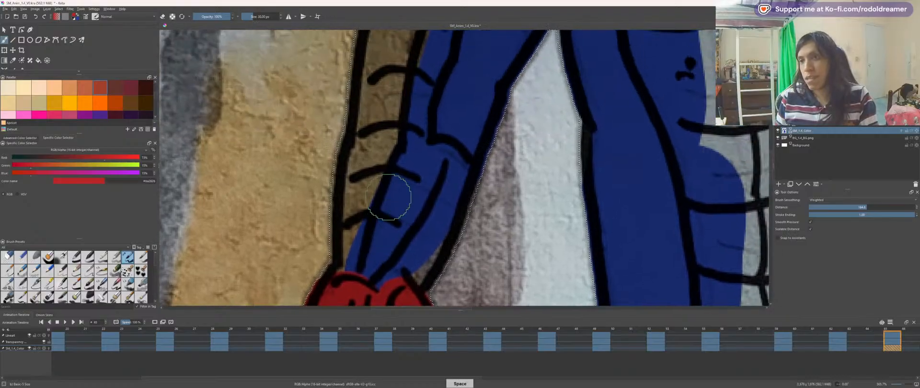
# Step: Paint the right forearm and the outer side of the right upper arm red, covering the stray blue in the web pattern
pyautogui.moveTo(338, 284); pyautogui.dragTo(360, 194)
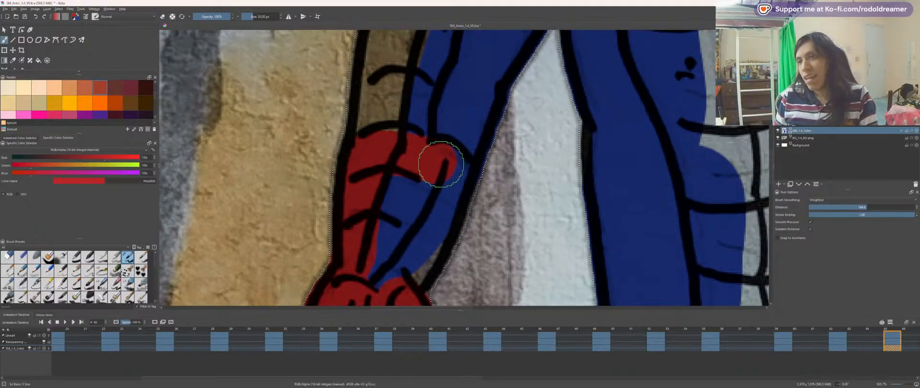
pyautogui.moveTo(441, 164)
pyautogui.mouseDown()
pyautogui.moveTo(425, 236)
pyautogui.moveTo(390, 268)
pyautogui.mouseUp()
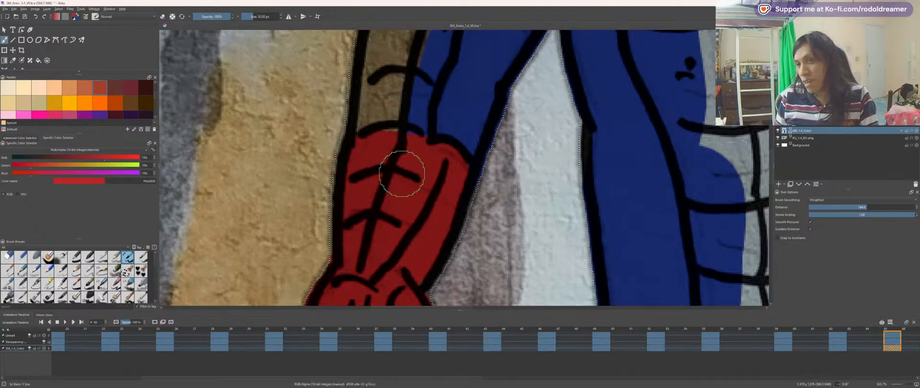
pyautogui.moveTo(410, 186); pyautogui.dragTo(519, 149)
pyautogui.moveTo(549, 176); pyautogui.dragTo(524, 162)
pyautogui.moveTo(548, 184)
pyautogui.mouseDown()
pyautogui.moveTo(479, 130)
pyautogui.moveTo(536, 144)
pyautogui.moveTo(468, 92)
pyautogui.moveTo(666, 209)
pyautogui.moveTo(684, 246)
pyautogui.moveTo(641, 200)
pyautogui.moveTo(459, 122)
pyautogui.moveTo(546, 187)
pyautogui.moveTo(567, 234)
pyautogui.mouseUp()
# Step: Paint the right shoulder red around the top of the blue inner arm, up to the neck
pyautogui.press('4')
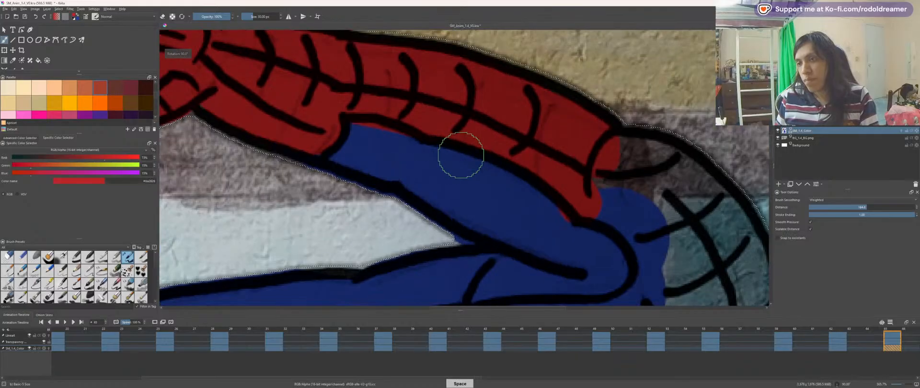
pyautogui.press('4')
pyautogui.moveTo(440, 138)
pyautogui.mouseDown()
pyautogui.moveTo(523, 165)
pyautogui.moveTo(519, 205)
pyautogui.moveTo(453, 113)
pyautogui.moveTo(603, 234)
pyautogui.moveTo(499, 149)
pyautogui.moveTo(614, 225)
pyautogui.mouseUp()
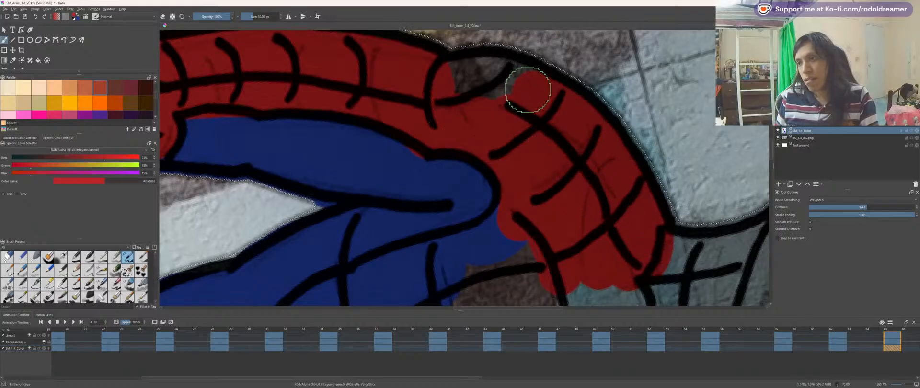
pyautogui.moveTo(530, 192); pyautogui.dragTo(556, 87)
# Step: Paint the neck and the lower edge of the mask red
pyautogui.scroll(-2, 554, 91)
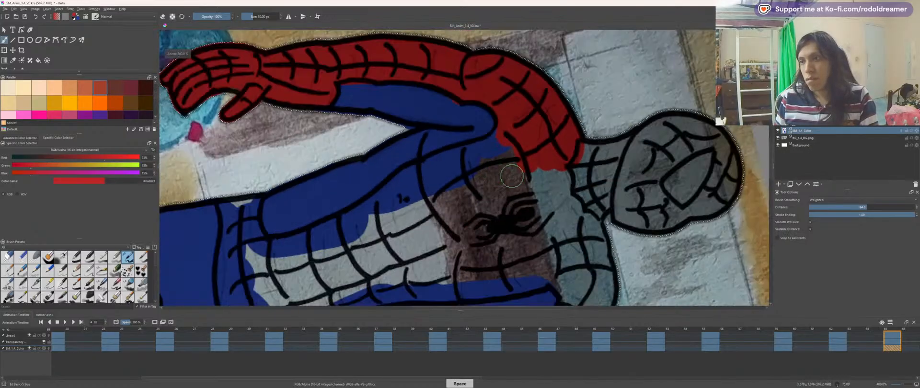
pyautogui.moveTo(551, 179); pyautogui.dragTo(438, 170)
pyautogui.scroll(1, 461, 168)
pyautogui.moveTo(463, 195)
pyautogui.mouseDown()
pyautogui.moveTo(487, 236)
pyautogui.moveTo(553, 177)
pyautogui.moveTo(461, 174)
pyautogui.moveTo(488, 148)
pyautogui.mouseUp()
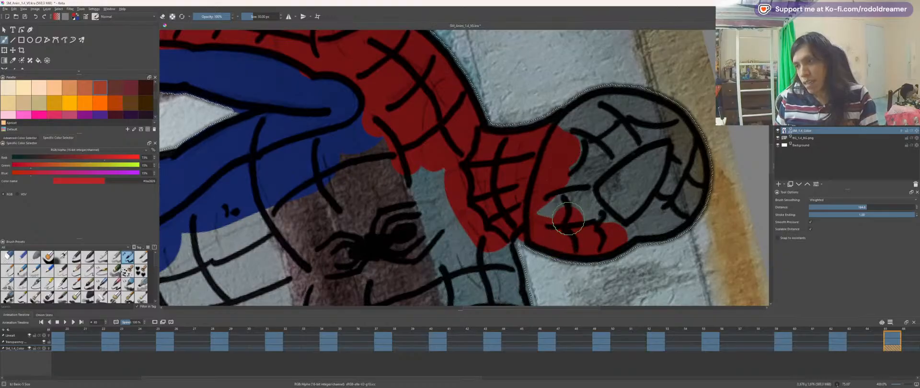
# Step: Paint the rest of the mask red around the eye, leaving the eye itself unpainted
pyautogui.moveTo(568, 219)
pyautogui.mouseDown()
pyautogui.moveTo(592, 213)
pyautogui.moveTo(607, 229)
pyautogui.mouseUp()
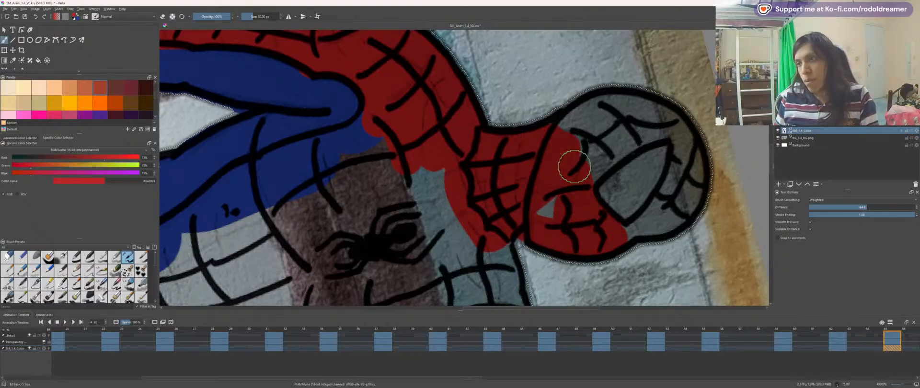
pyautogui.moveTo(575, 166); pyautogui.dragTo(540, 213)
pyautogui.moveTo(596, 176); pyautogui.dragTo(676, 134)
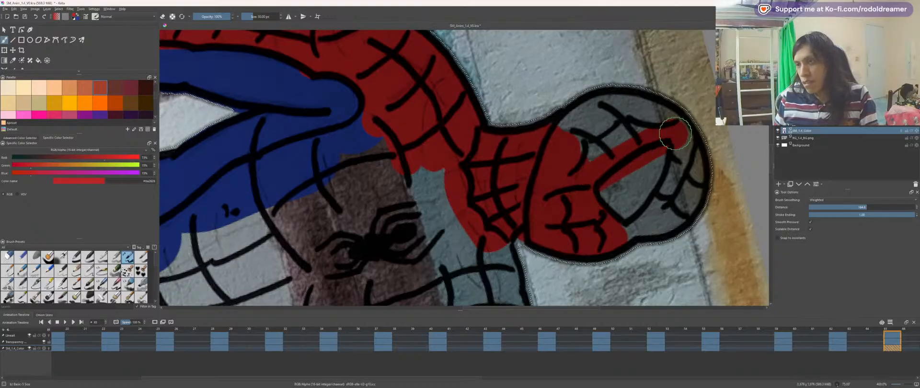
pyautogui.moveTo(564, 177); pyautogui.dragTo(632, 121)
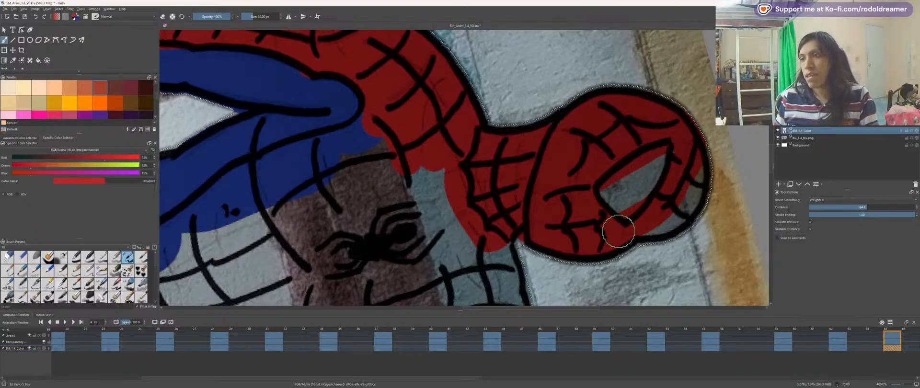
# Step: Paint the chest red around the spider emblem, from the blue left flank up towards the neck
pyautogui.press('space')
pyautogui.moveTo(541, 184); pyautogui.dragTo(712, 76)
pyautogui.moveTo(483, 233); pyautogui.dragTo(497, 209)
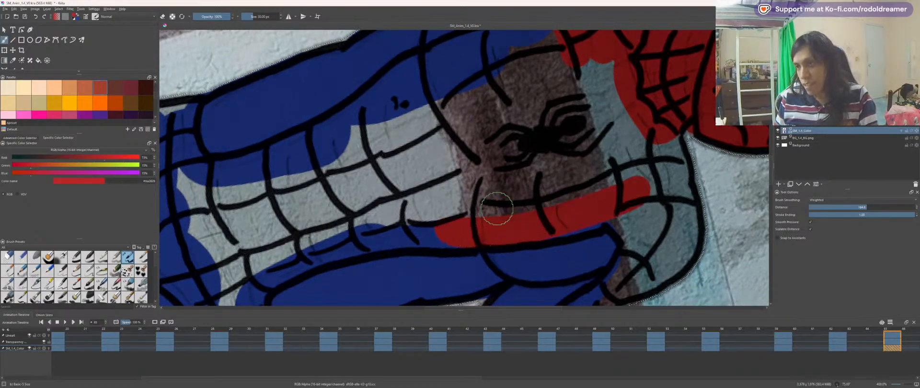
pyautogui.press(']')
pyautogui.press(']')
pyautogui.moveTo(444, 201)
pyautogui.mouseDown()
pyautogui.moveTo(510, 204)
pyautogui.moveTo(633, 173)
pyautogui.mouseUp()
pyautogui.moveTo(501, 207)
pyautogui.mouseDown()
pyautogui.moveTo(638, 174)
pyautogui.moveTo(622, 218)
pyautogui.moveTo(632, 209)
pyautogui.moveTo(623, 134)
pyautogui.moveTo(602, 89)
pyautogui.moveTo(561, 94)
pyautogui.moveTo(448, 148)
pyautogui.mouseUp()
# Step: Fill the abdomen red with a larger brush, from the chest down to just above the waist
pyautogui.press('-')
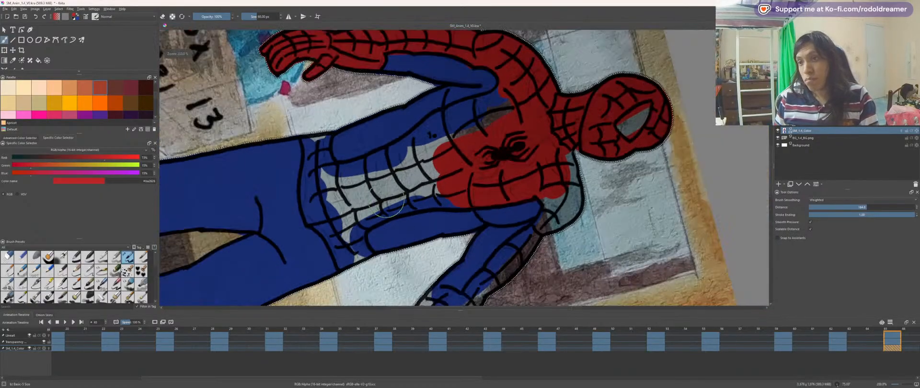
pyautogui.press(']')
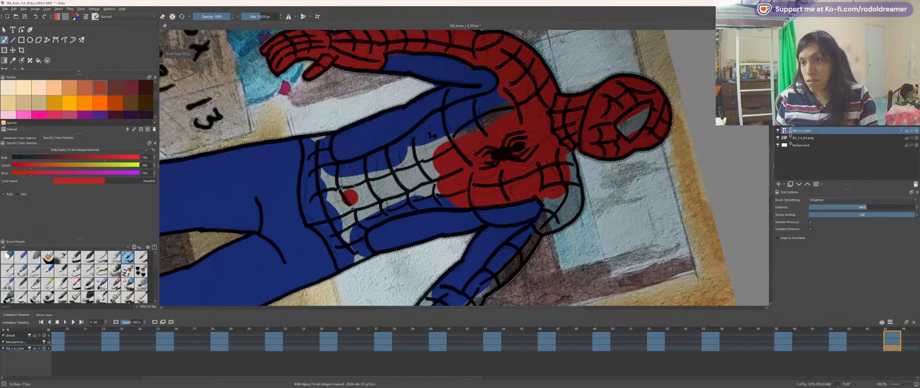
pyautogui.moveTo(349, 192); pyautogui.dragTo(453, 163)
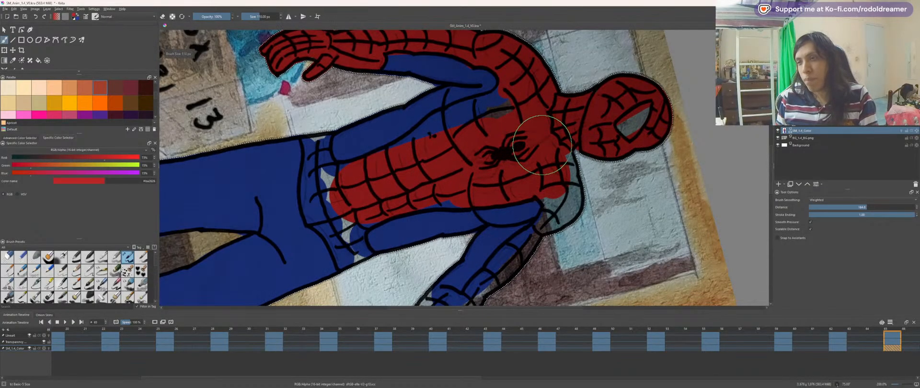
pyautogui.press('+')
pyautogui.press(']')
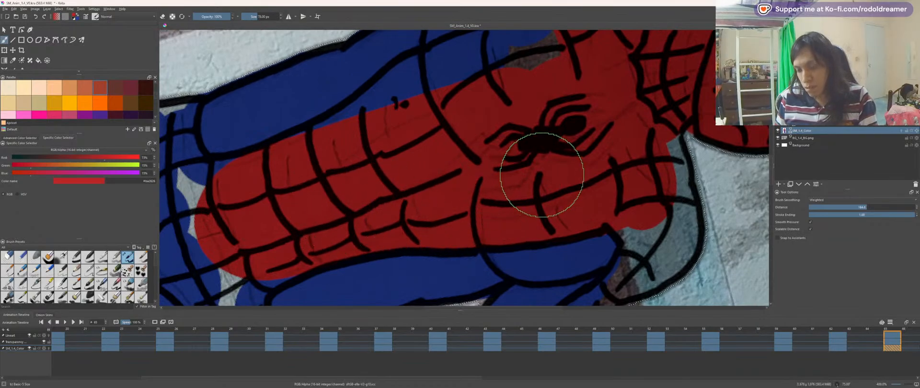
# Step: Paint the left shoulder red with a smaller brush and cover the unpainted gap beside the right armpit
pyautogui.press('[')
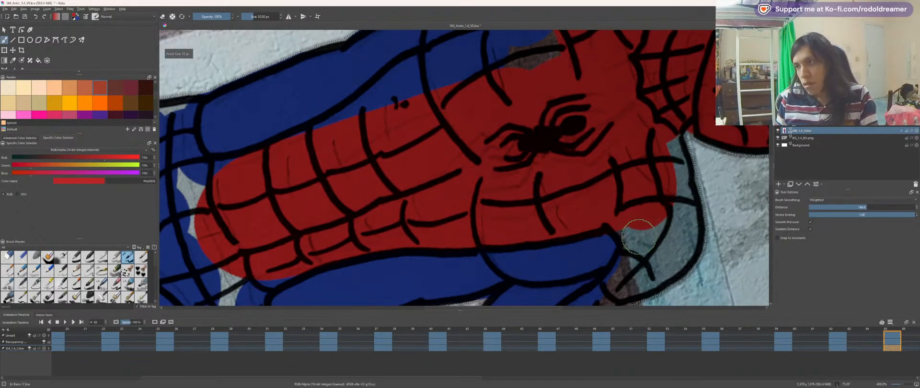
pyautogui.moveTo(643, 250)
pyautogui.mouseDown()
pyautogui.moveTo(627, 208)
pyautogui.moveTo(652, 236)
pyautogui.moveTo(646, 256)
pyautogui.moveTo(672, 253)
pyautogui.moveTo(682, 230)
pyautogui.moveTo(649, 125)
pyautogui.moveTo(658, 120)
pyautogui.moveTo(653, 139)
pyautogui.mouseUp()
pyautogui.moveTo(514, 107); pyautogui.dragTo(468, 234)
pyautogui.scroll(1, 482, 206)
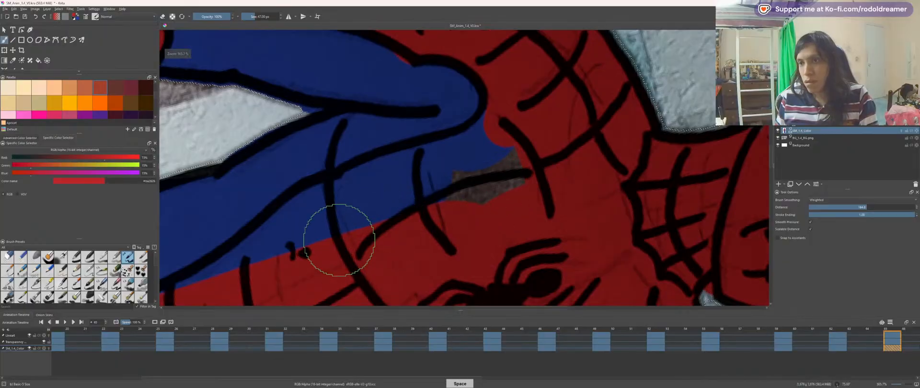
pyautogui.moveTo(349, 231)
pyautogui.mouseDown()
pyautogui.moveTo(362, 209)
pyautogui.moveTo(407, 181)
pyautogui.moveTo(468, 177)
pyautogui.moveTo(505, 129)
pyautogui.moveTo(477, 172)
pyautogui.moveTo(516, 183)
pyautogui.mouseUp()
# Step: Extend the red along the right side of the chest and abdomen up to the line bounding the blue flank
pyautogui.press('6')
pyautogui.press('6')
pyautogui.press('6')
pyautogui.press('6')
pyautogui.press('6')
pyautogui.press('6')
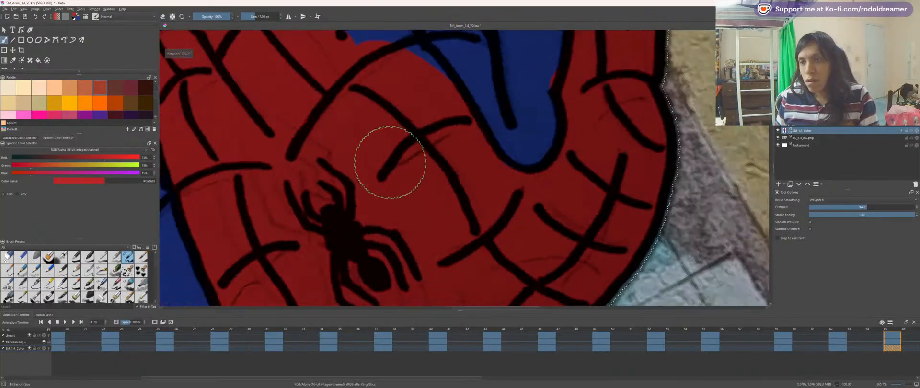
pyautogui.keyDown('space'); pyautogui.moveTo(395, 88); pyautogui.dragTo(484, 213); pyautogui.keyUp('space')
pyautogui.moveTo(443, 101)
pyautogui.mouseDown()
pyautogui.moveTo(497, 164)
pyautogui.moveTo(512, 226)
pyautogui.moveTo(502, 176)
pyautogui.moveTo(528, 223)
pyautogui.moveTo(490, 150)
pyautogui.mouseUp()
pyautogui.moveTo(427, 72); pyautogui.dragTo(483, 206)
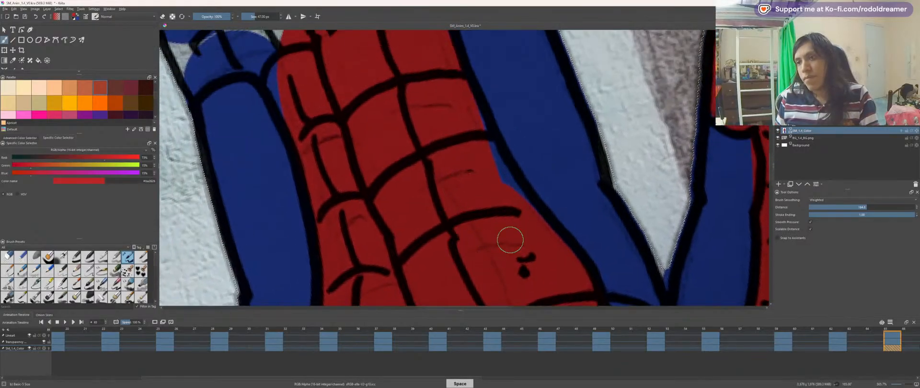
# Step: Paint the belt area red across the whole waist, covering the blue and the unpainted gaps
pyautogui.keyDown('space'); pyautogui.moveTo(450, 131); pyautogui.dragTo(437, 263); pyautogui.keyUp('space')
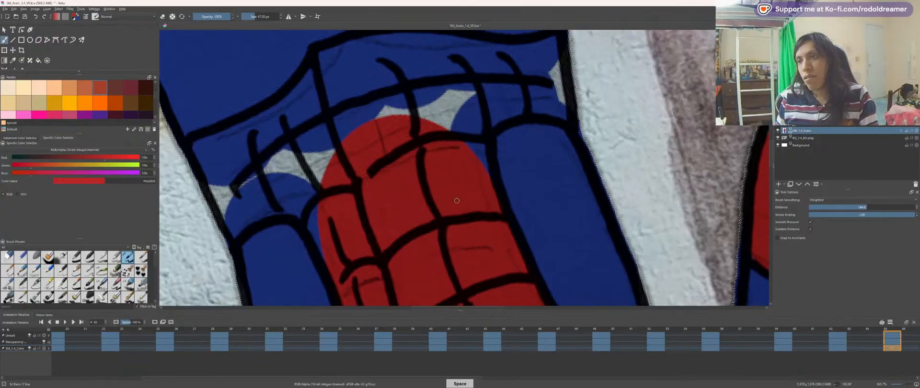
pyautogui.moveTo(462, 185)
pyautogui.mouseDown()
pyautogui.moveTo(449, 137)
pyautogui.moveTo(455, 112)
pyautogui.moveTo(456, 167)
pyautogui.moveTo(456, 104)
pyautogui.moveTo(497, 85)
pyautogui.moveTo(556, 89)
pyautogui.moveTo(504, 95)
pyautogui.mouseUp()
pyautogui.keyDown('space'); pyautogui.moveTo(441, 108); pyautogui.dragTo(417, 229); pyautogui.keyUp('space')
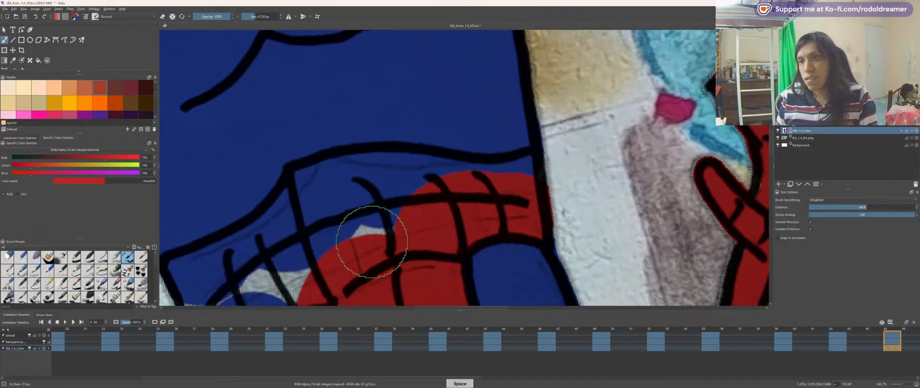
pyautogui.moveTo(372, 242)
pyautogui.mouseDown()
pyautogui.moveTo(340, 198)
pyautogui.moveTo(306, 203)
pyautogui.moveTo(351, 169)
pyautogui.moveTo(485, 199)
pyautogui.moveTo(517, 183)
pyautogui.moveTo(341, 236)
pyautogui.mouseUp()
pyautogui.press('6')
pyautogui.keyDown('space'); pyautogui.moveTo(279, 209); pyautogui.dragTo(546, 200); pyautogui.keyUp('space')
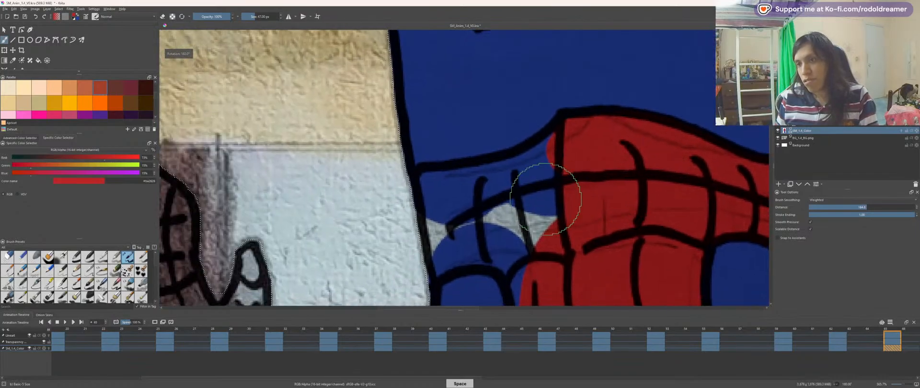
pyautogui.moveTo(436, 206)
pyautogui.mouseDown()
pyautogui.moveTo(437, 251)
pyautogui.moveTo(489, 237)
pyautogui.moveTo(526, 254)
pyautogui.moveTo(539, 286)
pyautogui.moveTo(545, 175)
pyautogui.moveTo(561, 167)
pyautogui.moveTo(509, 188)
pyautogui.moveTo(421, 200)
pyautogui.mouseUp()
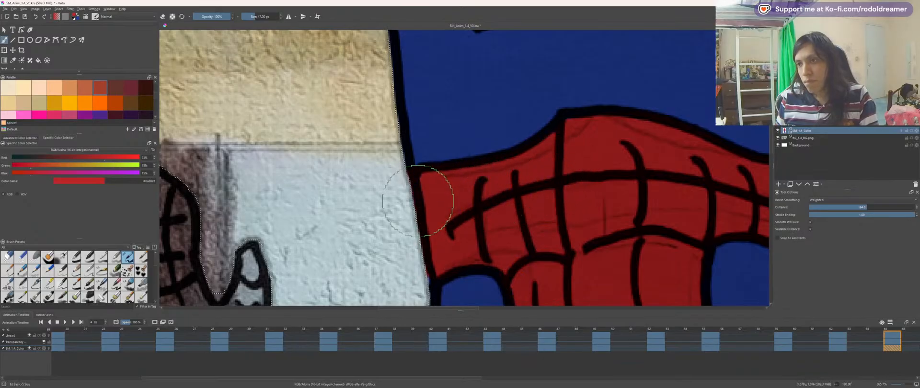
# Step: Clean up the red edge along the left side of the waist and torso beside the blue flank
pyautogui.keyDown('space'); pyautogui.moveTo(443, 244); pyautogui.dragTo(418, 109); pyautogui.keyUp('space')
pyautogui.press('4')
pyautogui.press('4')
pyautogui.moveTo(502, 140)
pyautogui.mouseDown()
pyautogui.moveTo(507, 131)
pyautogui.moveTo(497, 136)
pyautogui.mouseUp()
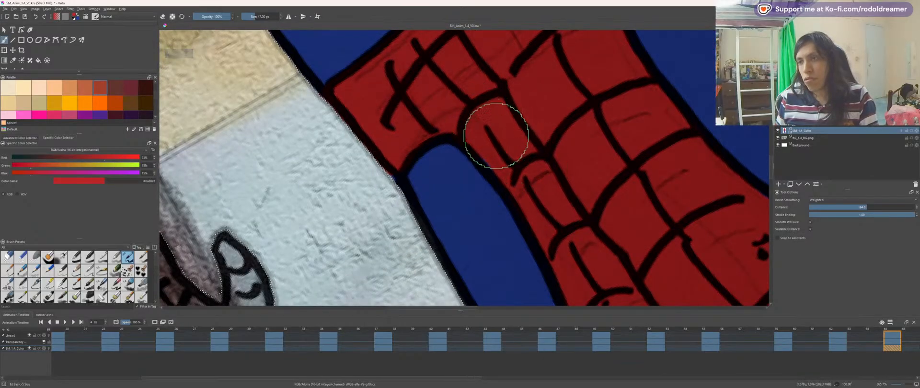
pyautogui.press('4')
pyautogui.press('4')
pyautogui.press('4')
pyautogui.press('4')
pyautogui.moveTo(743, 136)
pyautogui.keyDown('space'); pyautogui.mouseDown()
pyautogui.moveTo(565, 154)
pyautogui.moveTo(451, 122)
pyautogui.mouseUp(); pyautogui.keyUp('space')
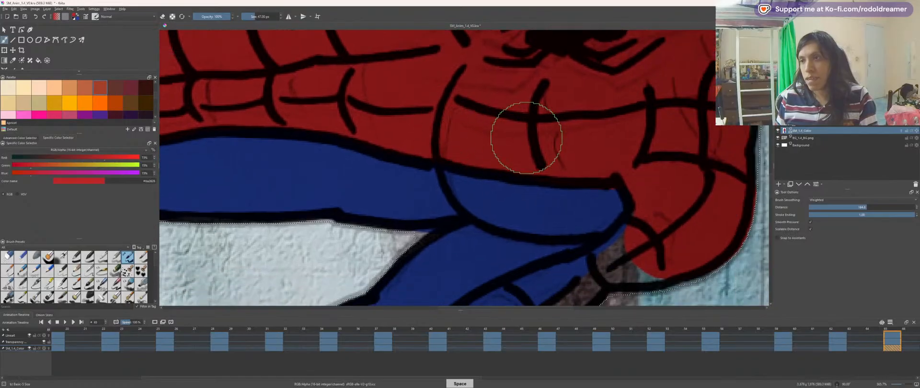
pyautogui.keyDown('space'); pyautogui.moveTo(528, 137); pyautogui.dragTo(469, 70); pyautogui.keyUp('space')
pyautogui.press('4')
pyautogui.keyDown('space'); pyautogui.moveTo(501, 112); pyautogui.dragTo(466, 205); pyautogui.keyUp('space')
pyautogui.scroll(-2, 467, 203)
pyautogui.scroll(-1, 467, 192)
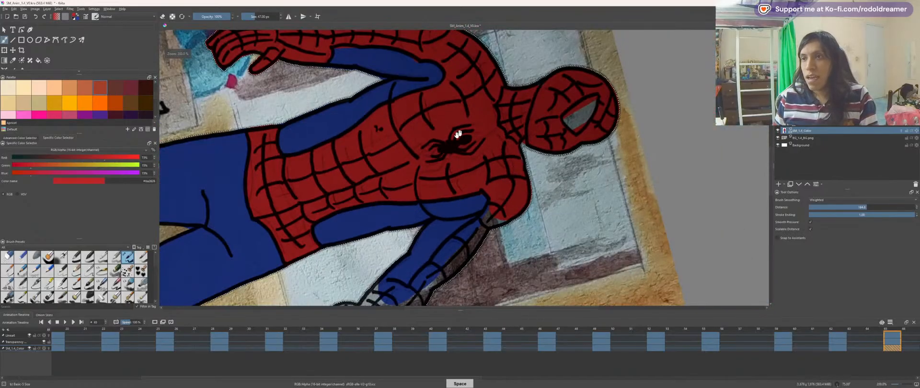
# Step: Finish the end of the left shoulder in red where it meets the upper arm
pyautogui.keyDown('space'); pyautogui.moveTo(460, 136); pyautogui.dragTo(482, 201); pyautogui.keyUp('space')
pyautogui.press('4')
pyautogui.press('4')
pyautogui.press('4')
pyautogui.press('4')
pyautogui.press('4')
pyautogui.press('4')
pyautogui.press('4')
pyautogui.press('4')
pyautogui.keyDown('space'); pyautogui.moveTo(466, 155); pyautogui.dragTo(328, 208); pyautogui.keyUp('space')
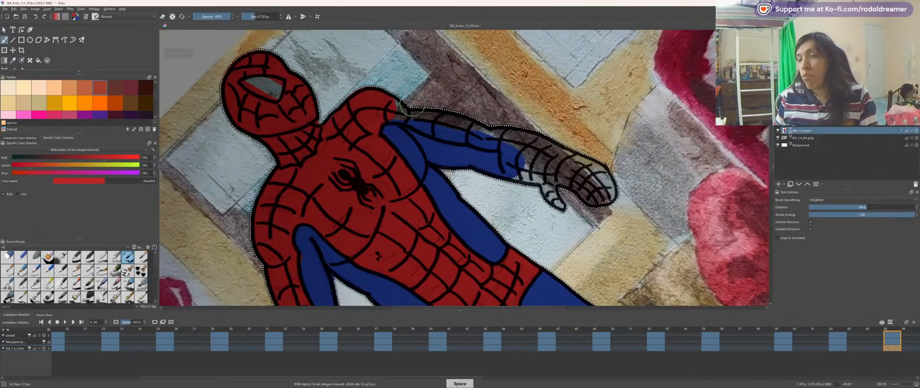
pyautogui.keyDown('space'); pyautogui.moveTo(405, 91); pyautogui.dragTo(480, 193); pyautogui.keyUp('space')
pyautogui.scroll(2, 479, 191)
pyautogui.keyDown('space'); pyautogui.moveTo(399, 240); pyautogui.dragTo(427, 148); pyautogui.keyUp('space')
pyautogui.scroll(1, 456, 152)
pyautogui.scroll(1, 459, 153)
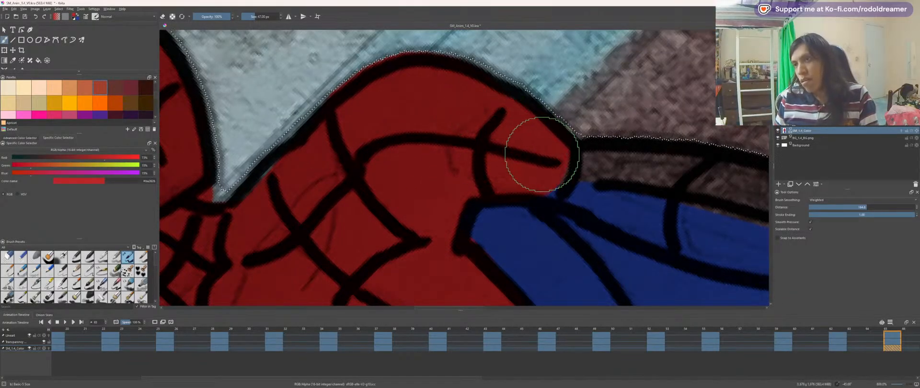
# Step: Paint the outer side of the left upper arm and the left forearm red, leaving the inner arm blue
pyautogui.keyDown('space'); pyautogui.moveTo(486, 139); pyautogui.dragTo(391, 125); pyautogui.keyUp('space')
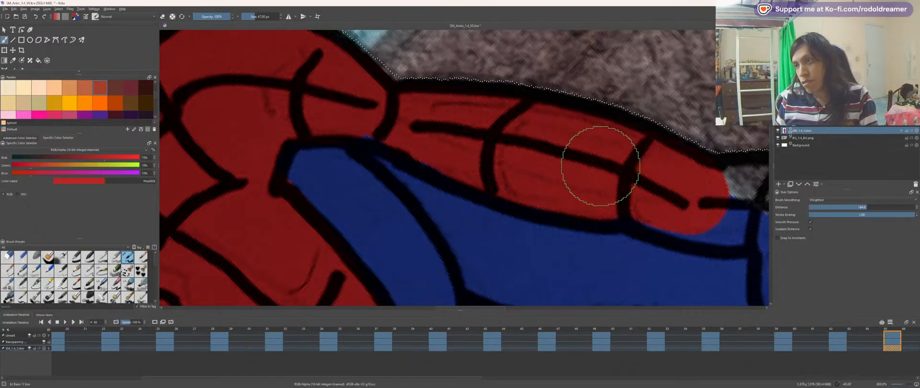
pyautogui.moveTo(637, 185)
pyautogui.keyDown('space'); pyautogui.mouseDown()
pyautogui.moveTo(434, 144)
pyautogui.moveTo(503, 134)
pyautogui.moveTo(676, 210)
pyautogui.mouseUp(); pyautogui.keyUp('space')
pyautogui.keyDown('space'); pyautogui.moveTo(587, 174); pyautogui.dragTo(528, 133); pyautogui.keyUp('space')
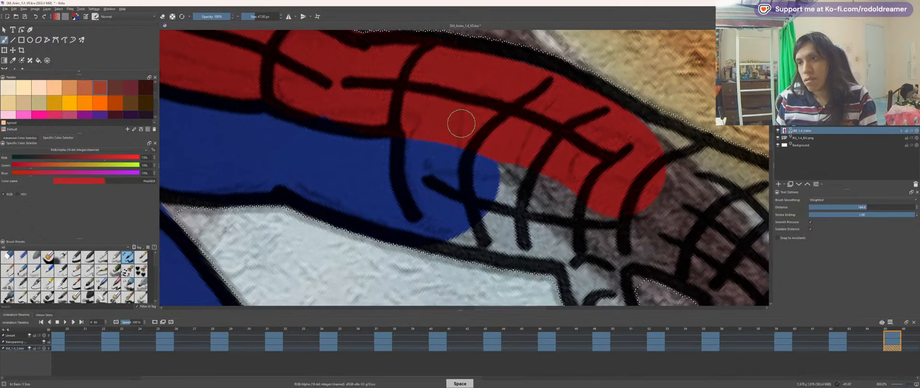
pyautogui.moveTo(456, 123)
pyautogui.mouseDown()
pyautogui.moveTo(440, 171)
pyautogui.moveTo(464, 214)
pyautogui.moveTo(474, 198)
pyautogui.moveTo(588, 211)
pyautogui.mouseUp()
# Step: Paint the left hand red, including the thumb and fingers
pyautogui.scroll(-1, 517, 191)
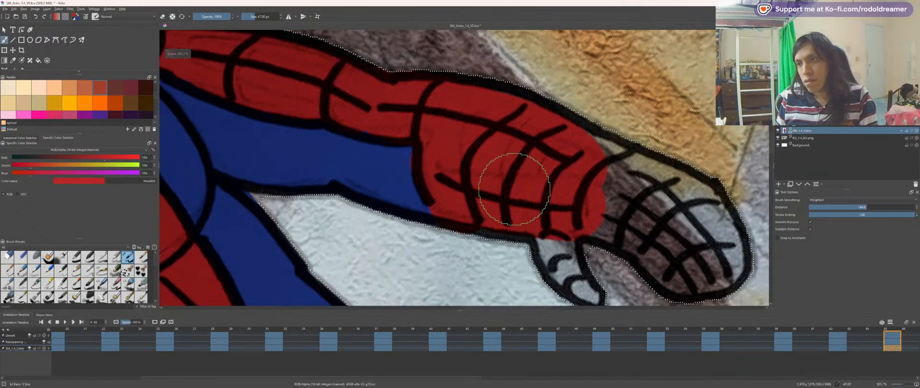
pyautogui.keyDown('space'); pyautogui.moveTo(549, 230); pyautogui.dragTo(510, 173); pyautogui.keyUp('space')
pyautogui.moveTo(532, 197); pyautogui.dragTo(551, 235)
pyautogui.moveTo(510, 132)
pyautogui.mouseDown()
pyautogui.moveTo(568, 134)
pyautogui.moveTo(623, 159)
pyautogui.moveTo(549, 143)
pyautogui.moveTo(629, 175)
pyautogui.moveTo(652, 203)
pyautogui.moveTo(692, 209)
pyautogui.moveTo(641, 133)
pyautogui.moveTo(478, 68)
pyautogui.moveTo(461, 83)
pyautogui.moveTo(569, 173)
pyautogui.mouseUp()
# Step: Go to the next keyframe and make a contiguous selection along Spider-Man's outline from the layer above the colour layer
pyautogui.scroll(-3, 465, 176)
pyautogui.keyDown('space'); pyautogui.moveTo(379, 185); pyautogui.dragTo(464, 116); pyautogui.keyUp('space')
pyautogui.press('1')
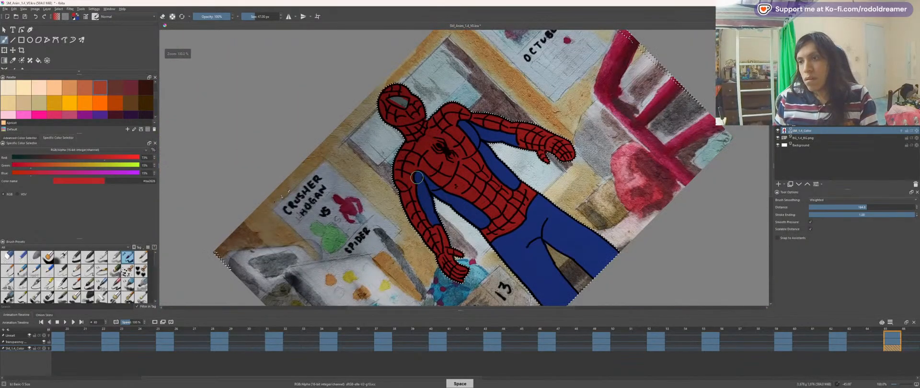
pyautogui.press('5')
pyautogui.press('.')
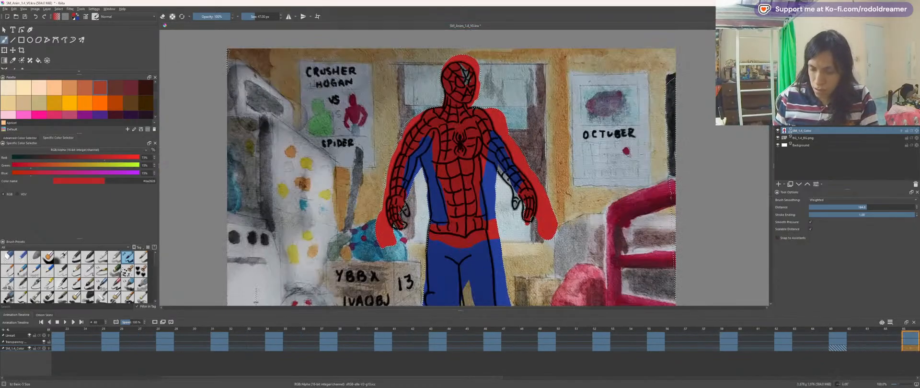
pyautogui.press('pageup')
pyautogui.press('w')
pyautogui.click(340, 131)
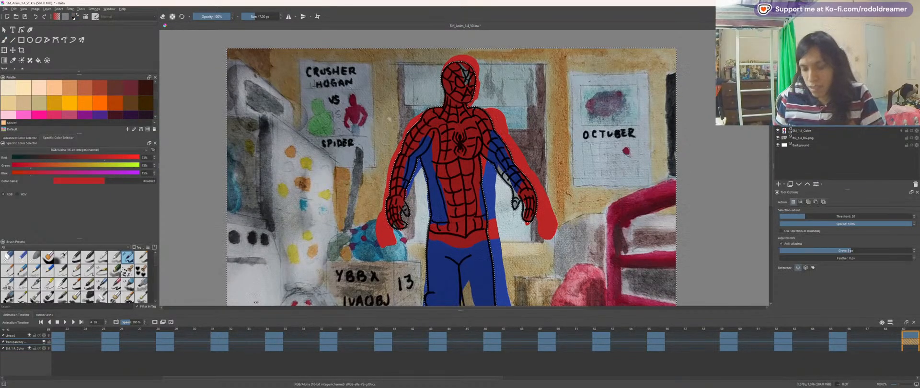
pyautogui.press('pagedown')
pyautogui.press('+')
pyautogui.press('+')
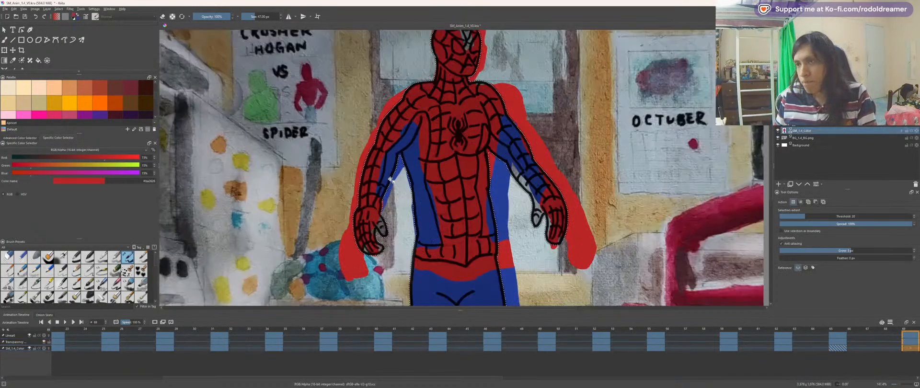
# Step: Paint the right hand, the outer right arm and the right shoulder red up to the base of the neck
pyautogui.press('b')
pyautogui.moveTo(312, 233)
pyautogui.mouseDown()
pyautogui.moveTo(337, 282)
pyautogui.moveTo(324, 274)
pyautogui.moveTo(317, 244)
pyautogui.moveTo(327, 273)
pyautogui.moveTo(323, 230)
pyautogui.mouseUp()
pyautogui.moveTo(323, 197); pyautogui.dragTo(338, 167)
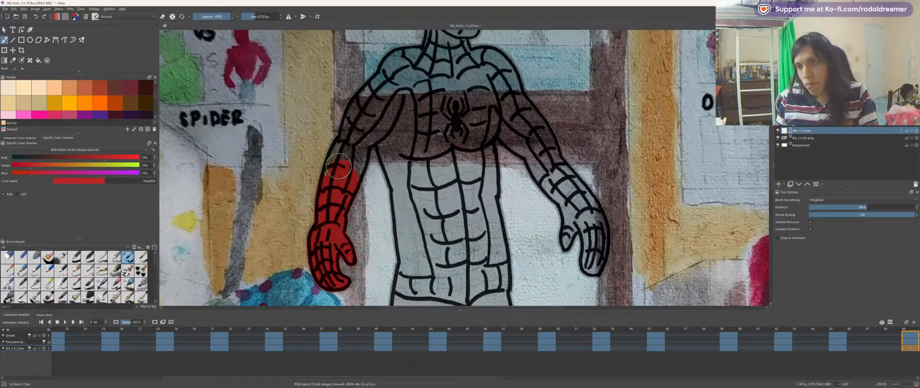
pyautogui.moveTo(347, 130); pyautogui.dragTo(360, 129)
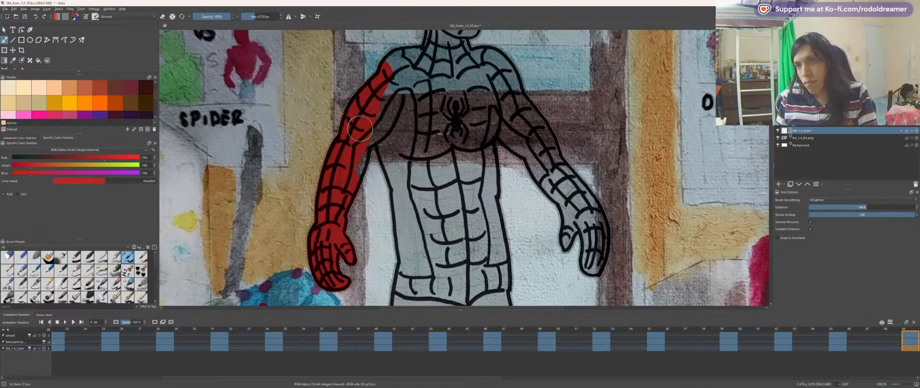
pyautogui.moveTo(385, 63)
pyautogui.mouseDown()
pyautogui.moveTo(411, 75)
pyautogui.moveTo(458, 72)
pyautogui.mouseUp()
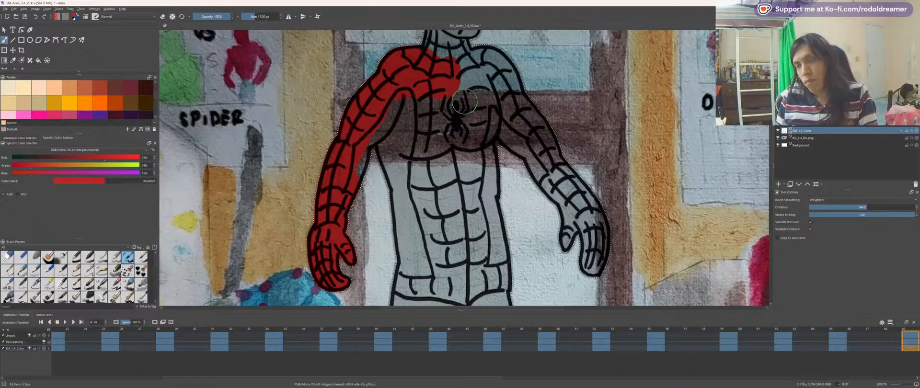
# Step: Paint the neck and the mask red, leaving the eyes unpainted
pyautogui.moveTo(387, 86); pyautogui.dragTo(469, 203)
pyautogui.scroll(1, 463, 175)
pyautogui.moveTo(486, 165)
pyautogui.mouseDown()
pyautogui.moveTo(497, 103)
pyautogui.moveTo(489, 82)
pyautogui.moveTo(485, 110)
pyautogui.mouseUp()
pyautogui.moveTo(547, 120)
pyautogui.mouseDown()
pyautogui.moveTo(518, 62)
pyautogui.moveTo(522, 54)
pyautogui.mouseUp()
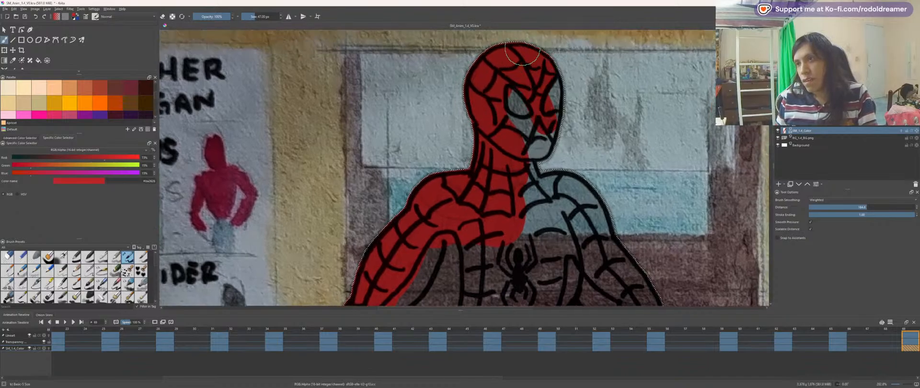
pyautogui.moveTo(514, 129)
pyautogui.mouseDown()
pyautogui.moveTo(539, 125)
pyautogui.moveTo(531, 148)
pyautogui.mouseUp()
# Step: Paint the chest red around the spider emblem and continue over the left shoulder to the upper arm
pyautogui.moveTo(486, 186)
pyautogui.mouseDown()
pyautogui.moveTo(474, 132)
pyautogui.moveTo(504, 188)
pyautogui.mouseUp()
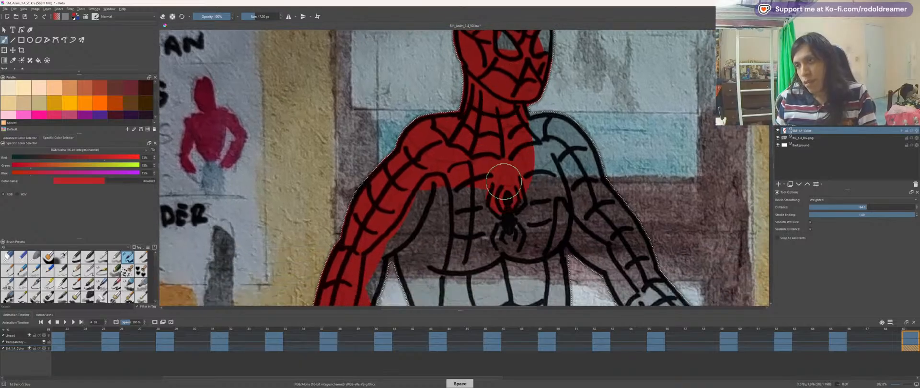
pyautogui.press('space')
pyautogui.moveTo(444, 241); pyautogui.dragTo(484, 191)
pyautogui.moveTo(499, 142)
pyautogui.mouseDown()
pyautogui.moveTo(489, 225)
pyautogui.moveTo(508, 228)
pyautogui.moveTo(551, 167)
pyautogui.moveTo(554, 218)
pyautogui.moveTo(578, 127)
pyautogui.moveTo(571, 116)
pyautogui.mouseUp()
pyautogui.moveTo(575, 83)
pyautogui.mouseDown()
pyautogui.moveTo(627, 119)
pyautogui.moveTo(599, 95)
pyautogui.mouseUp()
pyautogui.moveTo(592, 126); pyautogui.dragTo(633, 163)
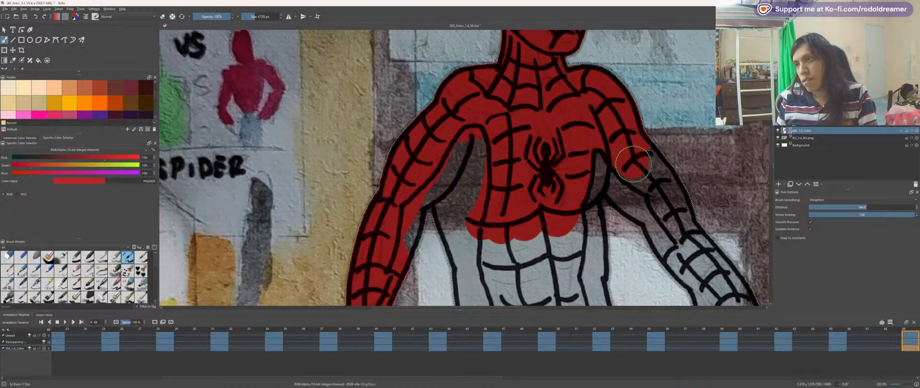
# Step: Paint the rest of the outer left arm and the left hand red
pyautogui.moveTo(594, 118)
pyautogui.mouseDown()
pyautogui.moveTo(686, 249)
pyautogui.moveTo(659, 184)
pyautogui.mouseUp()
pyautogui.press('4')
pyautogui.press('space')
pyautogui.moveTo(719, 210)
pyautogui.mouseDown()
pyautogui.moveTo(536, 174)
pyautogui.moveTo(558, 223)
pyautogui.moveTo(549, 246)
pyautogui.mouseUp()
pyautogui.moveTo(561, 207)
pyautogui.mouseDown()
pyautogui.moveTo(589, 269)
pyautogui.moveTo(606, 206)
pyautogui.mouseUp()
# Step: Paint the web-patterned abdomen red between the two flanks, from the chest down to the waist
pyautogui.press('4')
pyautogui.press('4')
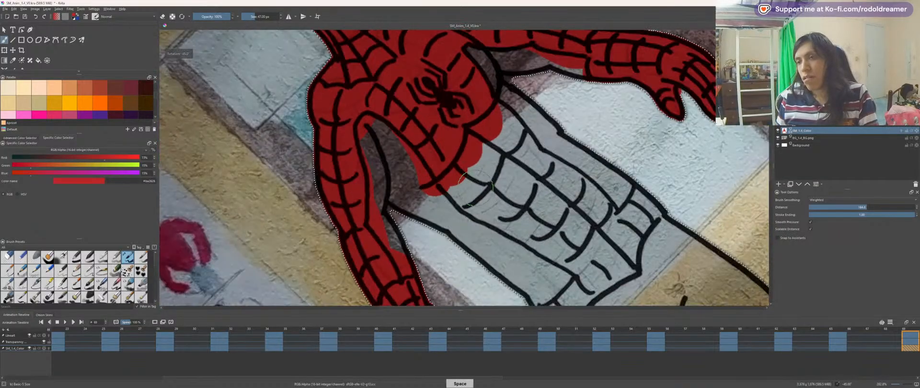
pyautogui.moveTo(458, 187)
pyautogui.mouseDown()
pyautogui.moveTo(592, 275)
pyautogui.moveTo(453, 148)
pyautogui.moveTo(462, 115)
pyautogui.moveTo(508, 135)
pyautogui.moveTo(560, 177)
pyautogui.mouseUp()
pyautogui.moveTo(594, 206)
pyautogui.mouseDown()
pyautogui.moveTo(616, 237)
pyautogui.moveTo(618, 263)
pyautogui.mouseUp()
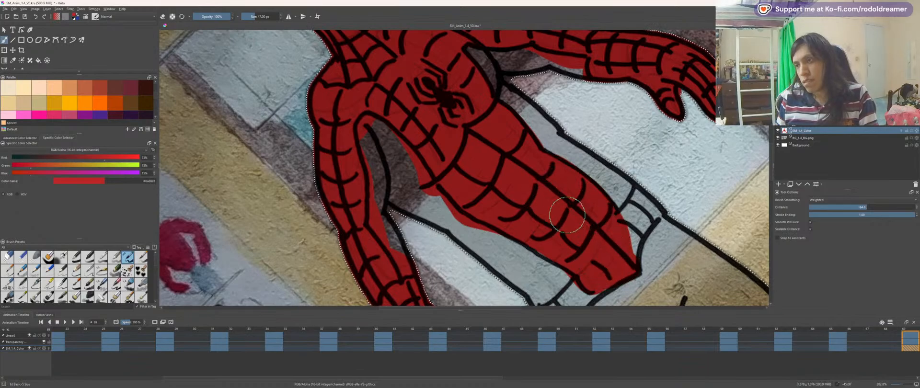
# Step: Paint the web-patterned belt red across the waist, out to both hips
pyautogui.moveTo(567, 216)
pyautogui.mouseDown()
pyautogui.moveTo(515, 254)
pyautogui.moveTo(472, 260)
pyautogui.moveTo(440, 252)
pyautogui.mouseUp()
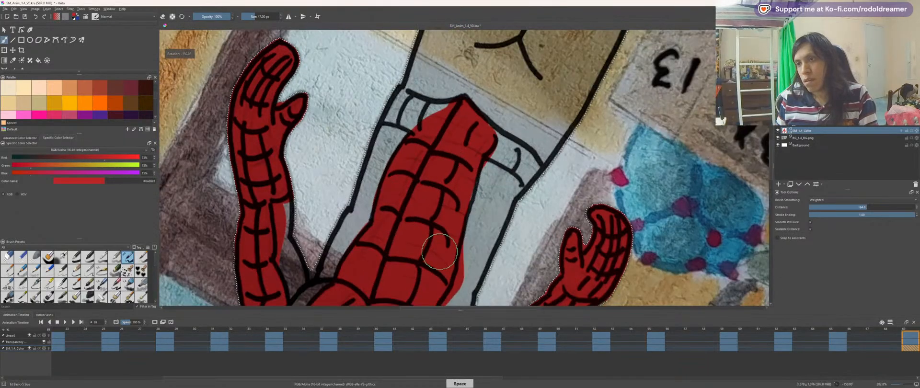
pyautogui.scroll(1, 434, 146)
pyautogui.scroll(1, 465, 137)
pyautogui.moveTo(427, 149)
pyautogui.mouseDown()
pyautogui.moveTo(465, 144)
pyautogui.moveTo(393, 108)
pyautogui.moveTo(408, 80)
pyautogui.moveTo(469, 94)
pyautogui.mouseUp()
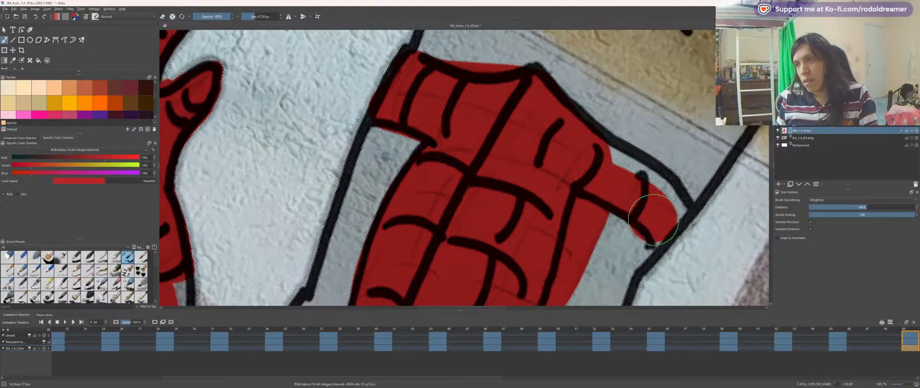
pyautogui.scroll(-4, 523, 124)
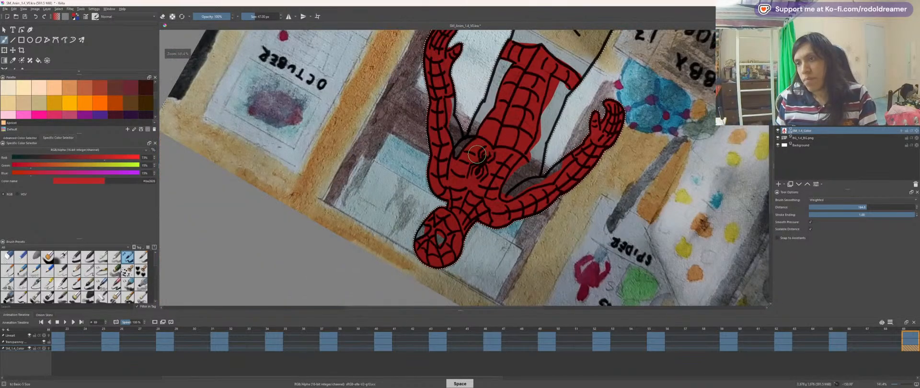
pyautogui.press('5')
pyautogui.moveTo(408, 201); pyautogui.dragTo(471, 77)
pyautogui.moveTo(488, 130); pyautogui.dragTo(517, 245)
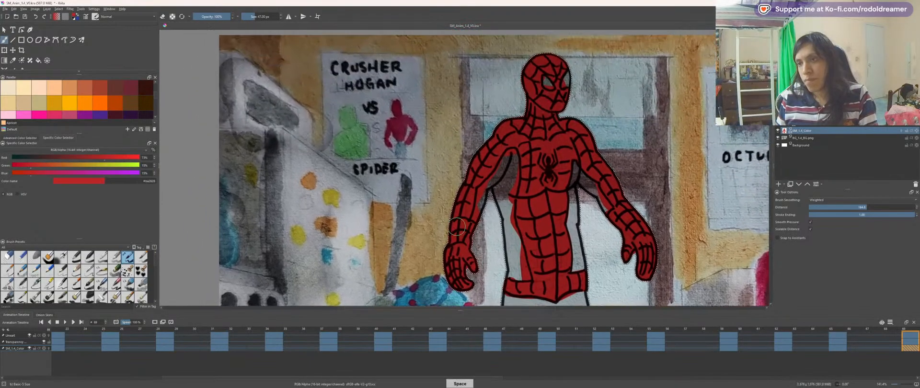
# Step: Switch to the blue suit colour and paint the unpainted inner side of the arm on the image's left, from forearm to armpit
pyautogui.press('+')
pyautogui.press('+')
pyautogui.press('x')
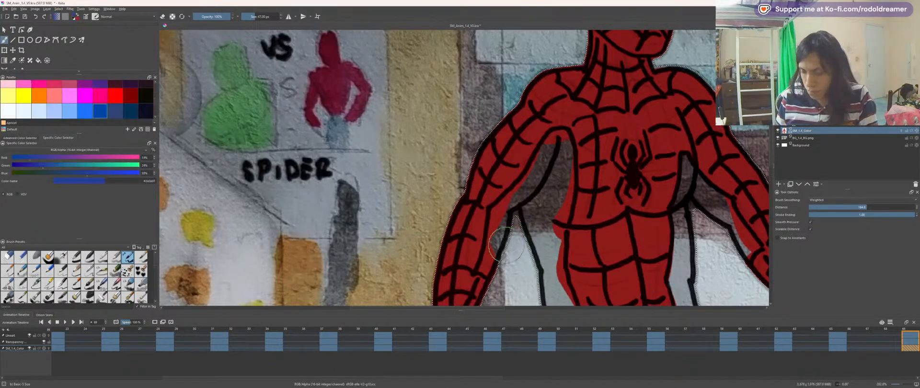
pyautogui.press('6')
pyautogui.press('6')
pyautogui.press('6')
pyautogui.press('6')
pyautogui.press('6')
pyautogui.press('6')
pyautogui.press('6')
pyautogui.press('6')
pyautogui.moveTo(488, 185); pyautogui.dragTo(611, 201)
pyautogui.press('+')
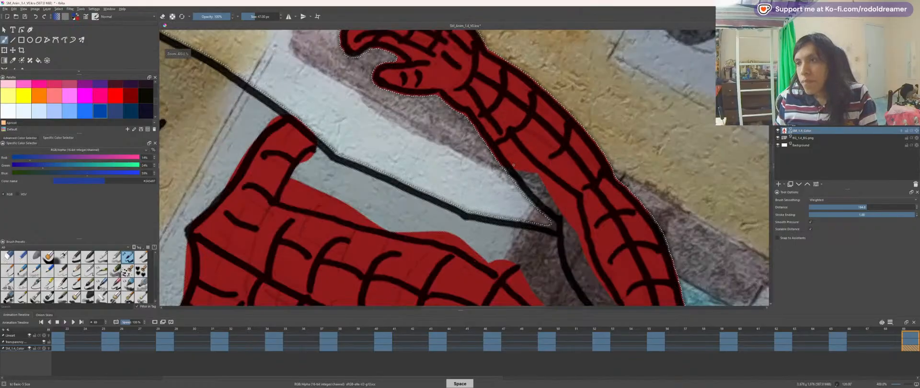
pyautogui.moveTo(513, 165); pyautogui.dragTo(537, 184)
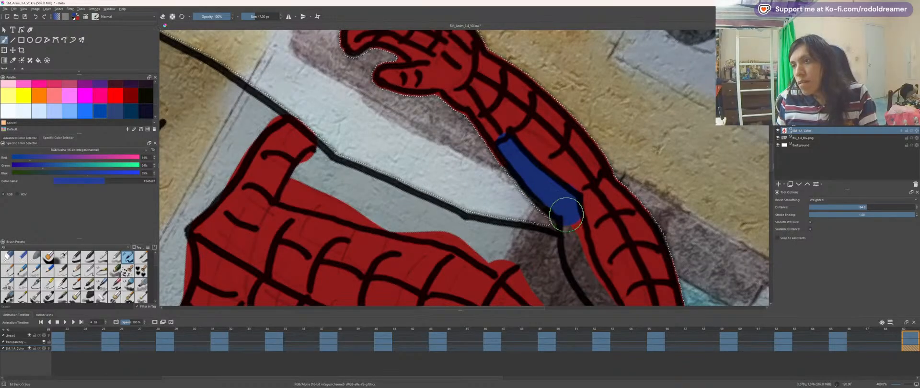
pyautogui.moveTo(547, 256); pyautogui.dragTo(505, 201)
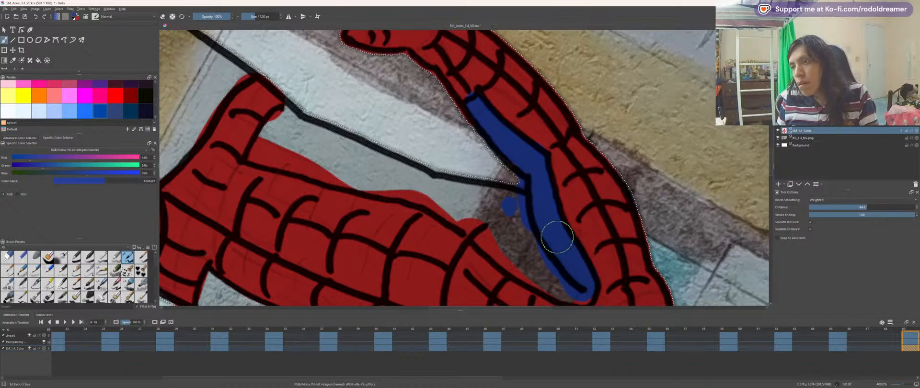
# Step: Paint the armpit and the flank on the image's left blue, from the chest down to the belt
pyautogui.press('6')
pyautogui.press('6')
pyautogui.press('6')
pyautogui.press('6')
pyautogui.press('6')
pyautogui.press('6')
pyautogui.press('6')
pyautogui.press('6')
pyautogui.press('6')
pyautogui.press('6')
pyautogui.moveTo(514, 221); pyautogui.dragTo(532, 206)
pyautogui.scroll(1, 532, 206)
pyautogui.moveTo(476, 217); pyautogui.dragTo(415, 171)
pyautogui.press('6')
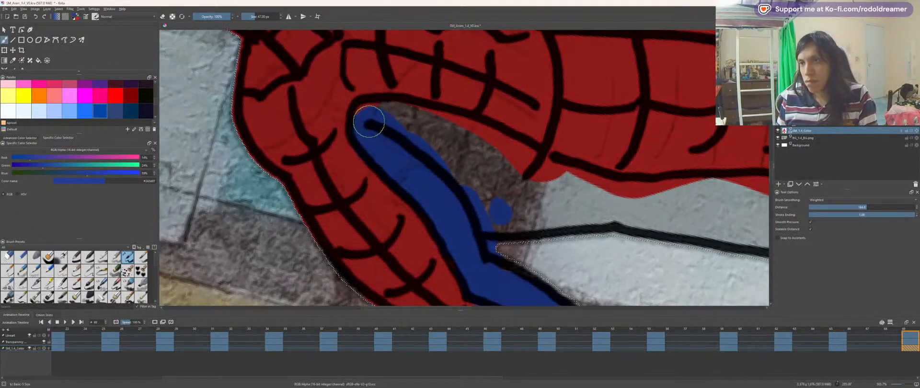
pyautogui.moveTo(370, 114); pyautogui.dragTo(434, 128)
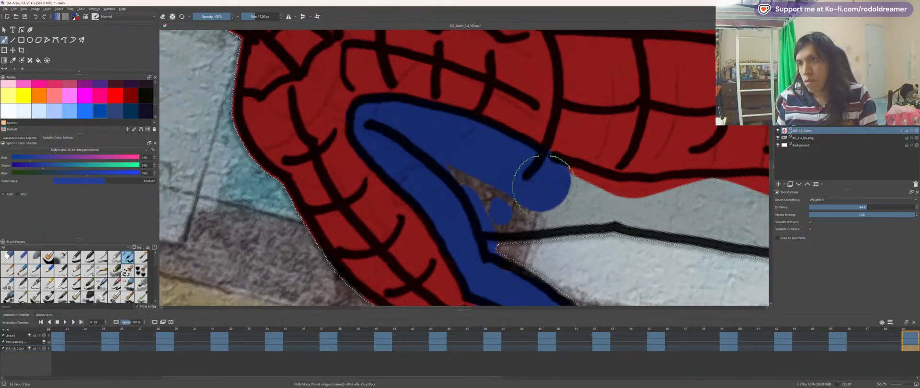
pyautogui.moveTo(513, 189)
pyautogui.mouseDown()
pyautogui.moveTo(393, 163)
pyautogui.moveTo(444, 164)
pyautogui.mouseUp()
pyautogui.moveTo(540, 171)
pyautogui.mouseDown()
pyautogui.moveTo(684, 201)
pyautogui.moveTo(705, 156)
pyautogui.moveTo(548, 165)
pyautogui.mouseUp()
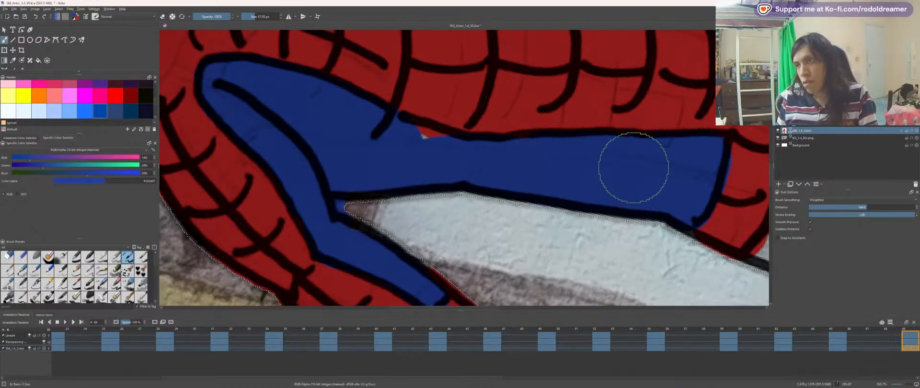
pyautogui.moveTo(452, 140); pyautogui.dragTo(343, 113)
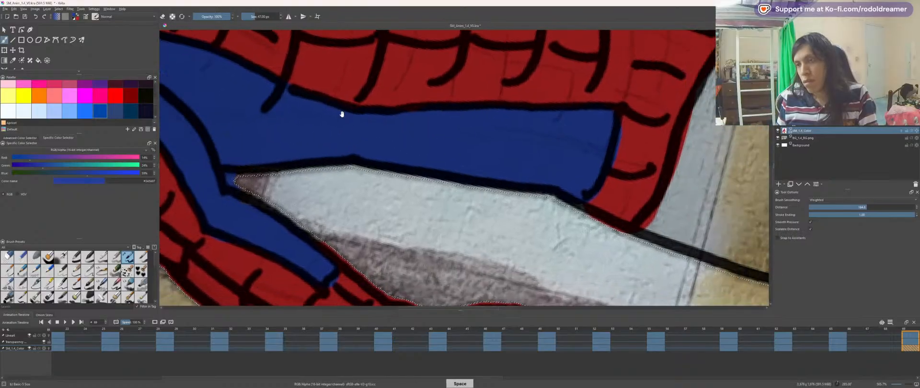
# Step: With a smaller brush, paint the opposite armpit, the narrow chest strip and that arm's inner side blue
pyautogui.scroll(-3, 457, 162)
pyautogui.moveTo(478, 151); pyautogui.dragTo(447, 191)
pyautogui.moveTo(329, 89); pyautogui.dragTo(442, 173)
pyautogui.scroll(2, 438, 174)
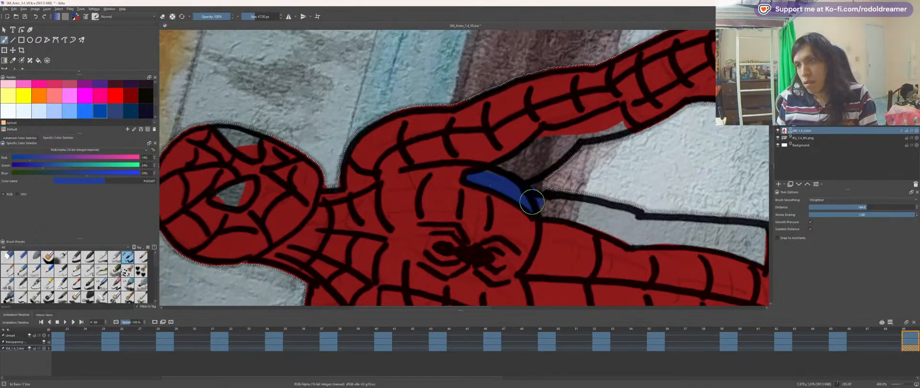
pyautogui.press('4')
pyautogui.press('4')
pyautogui.press('4')
pyautogui.press('4')
pyautogui.press('4')
pyautogui.press('4')
pyautogui.press('4')
pyautogui.press('4')
pyautogui.press('4')
pyautogui.press('4')
pyautogui.press('4')
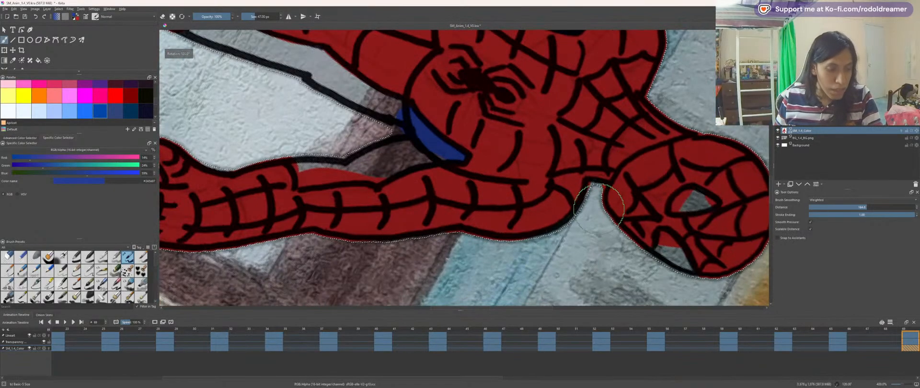
pyautogui.press('4')
pyautogui.press('4')
pyautogui.press('4')
pyautogui.press('4')
pyautogui.press('4')
pyautogui.press('4')
pyautogui.press('4')
pyautogui.press('4')
pyautogui.press('4')
pyautogui.moveTo(474, 198)
pyautogui.mouseDown()
pyautogui.moveTo(480, 149)
pyautogui.moveTo(489, 197)
pyautogui.mouseUp()
pyautogui.scroll(1, 489, 197)
pyautogui.scroll(1, 489, 197)
pyautogui.press('[')
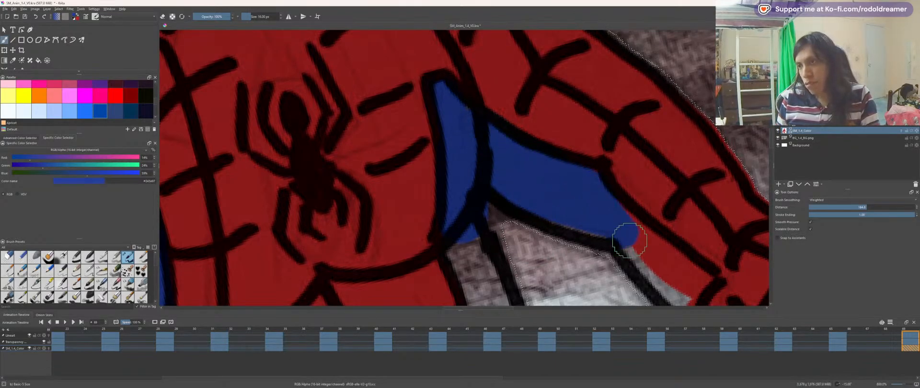
pyautogui.moveTo(583, 218); pyautogui.dragTo(601, 171)
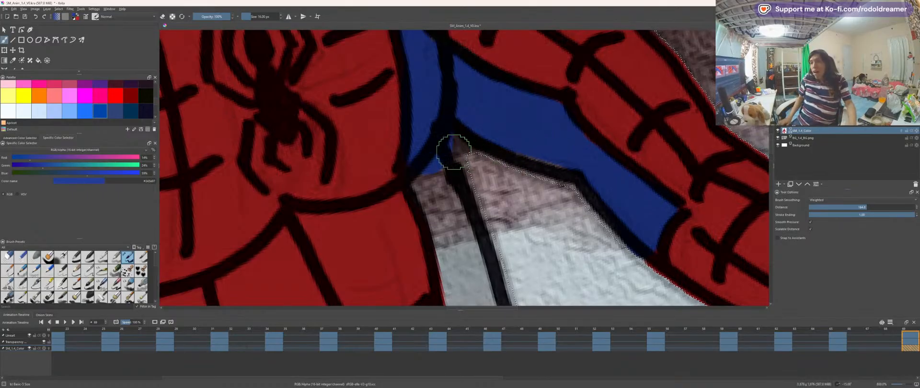
# Step: Paint the flank on the image's right blue, between the red abdomen and the body outline down to the belt
pyautogui.press('4')
pyautogui.press('4')
pyautogui.press('4')
pyautogui.press('4')
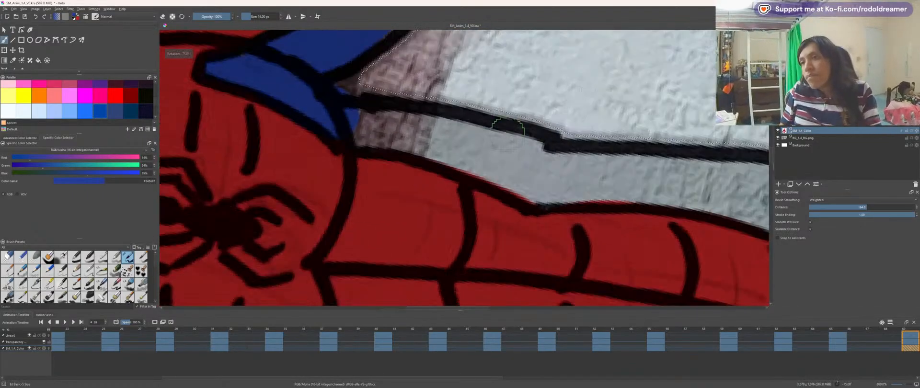
pyautogui.moveTo(354, 123); pyautogui.dragTo(446, 153)
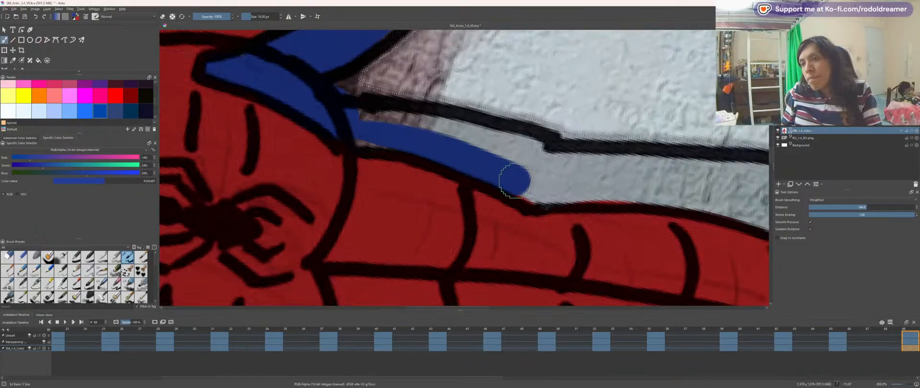
pyautogui.moveTo(448, 128)
pyautogui.mouseDown()
pyautogui.moveTo(354, 113)
pyautogui.moveTo(343, 124)
pyautogui.moveTo(515, 168)
pyautogui.mouseUp()
pyautogui.moveTo(574, 176)
pyautogui.mouseDown()
pyautogui.moveTo(466, 123)
pyautogui.moveTo(588, 170)
pyautogui.moveTo(656, 220)
pyautogui.moveTo(670, 181)
pyautogui.moveTo(670, 169)
pyautogui.moveTo(631, 152)
pyautogui.moveTo(442, 91)
pyautogui.moveTo(527, 123)
pyautogui.moveTo(629, 179)
pyautogui.mouseUp()
pyautogui.press('6')
pyautogui.press('5')
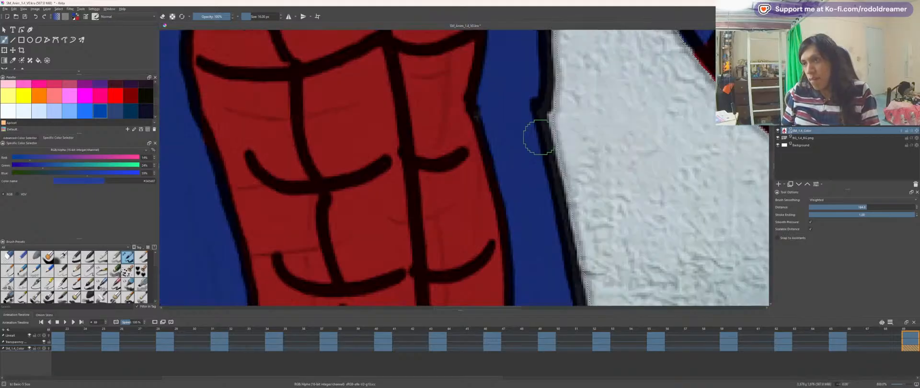
# Step: Enlarge the brush and paint the leg on the image's left blue, from the frame edge up towards the hip
pyautogui.press('-')
pyautogui.press('-')
pyautogui.press('-')
pyautogui.press('-')
pyautogui.press('-')
pyautogui.moveTo(446, 185); pyautogui.dragTo(467, 113)
pyautogui.press('4')
pyautogui.press('4')
pyautogui.press('4')
pyautogui.press('4')
pyautogui.press('4')
pyautogui.press('4')
pyautogui.press('4')
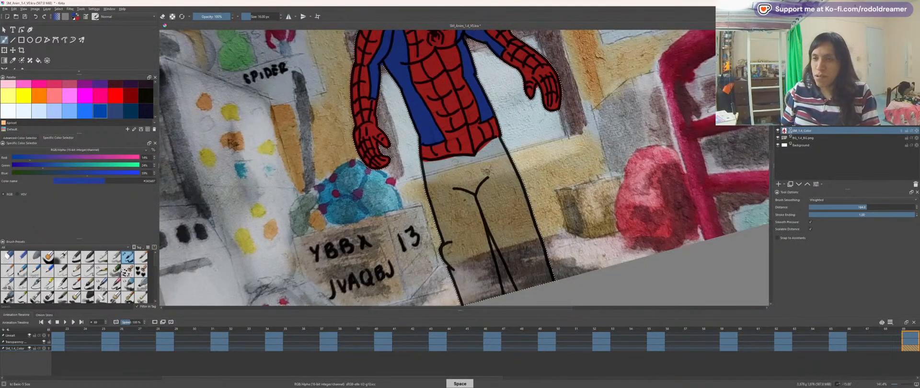
pyautogui.moveTo(538, 194); pyautogui.dragTo(506, 161)
pyautogui.press('+')
pyautogui.press('6')
pyautogui.press('+')
pyautogui.press('6')
pyautogui.press('-')
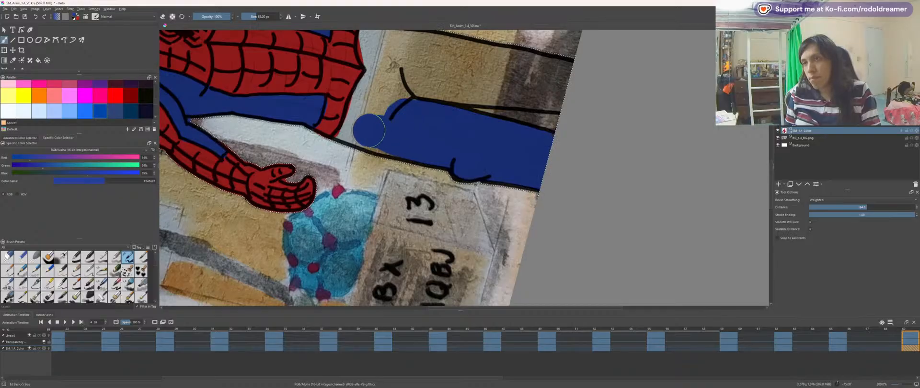
pyautogui.press('6')
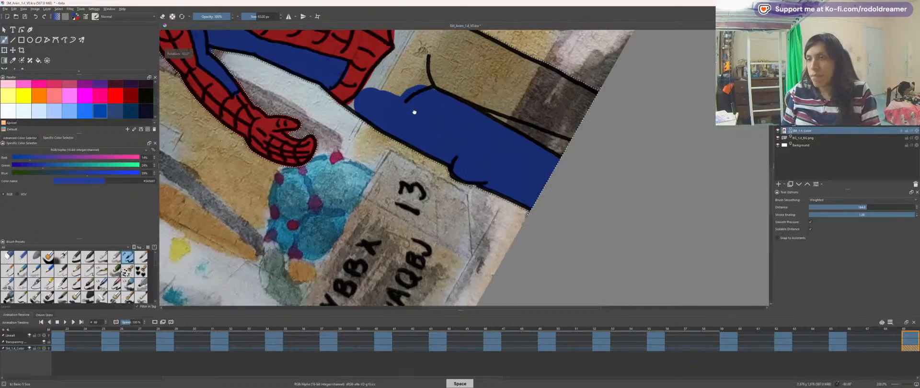
# Step: Paint the other leg blue up to the upper thigh, keeping the gap between the legs unpainted
pyautogui.moveTo(414, 113); pyautogui.dragTo(369, 178)
pyautogui.moveTo(392, 152)
pyautogui.mouseDown()
pyautogui.moveTo(538, 195)
pyautogui.moveTo(407, 152)
pyautogui.moveTo(422, 150)
pyautogui.moveTo(538, 202)
pyautogui.mouseUp()
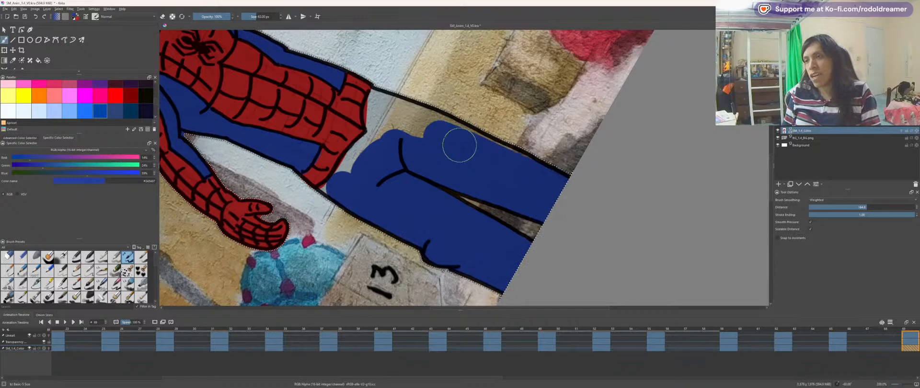
pyautogui.moveTo(460, 145)
pyautogui.mouseDown()
pyautogui.moveTo(506, 164)
pyautogui.moveTo(405, 121)
pyautogui.moveTo(425, 123)
pyautogui.mouseUp()
pyautogui.press('+')
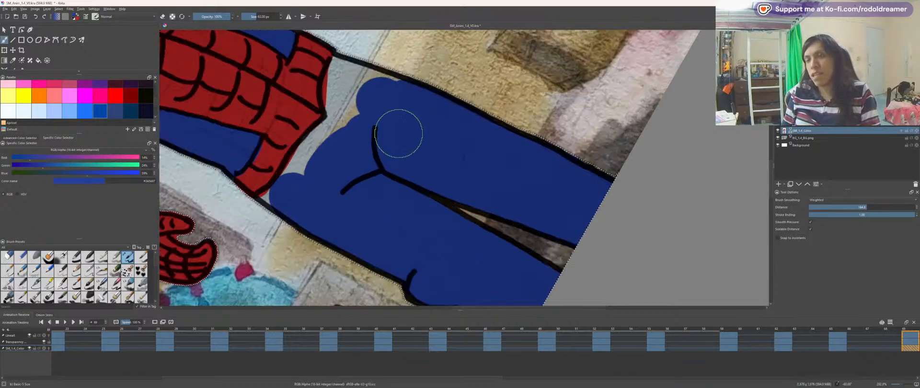
# Step: Fill the remaining hip and crotch area blue right up to the lower edge of the red belt
pyautogui.press('6')
pyautogui.press('6')
pyautogui.press('6')
pyautogui.press('6')
pyautogui.press('6')
pyautogui.press('space')
pyautogui.moveTo(452, 103); pyautogui.dragTo(358, 207)
pyautogui.press('+')
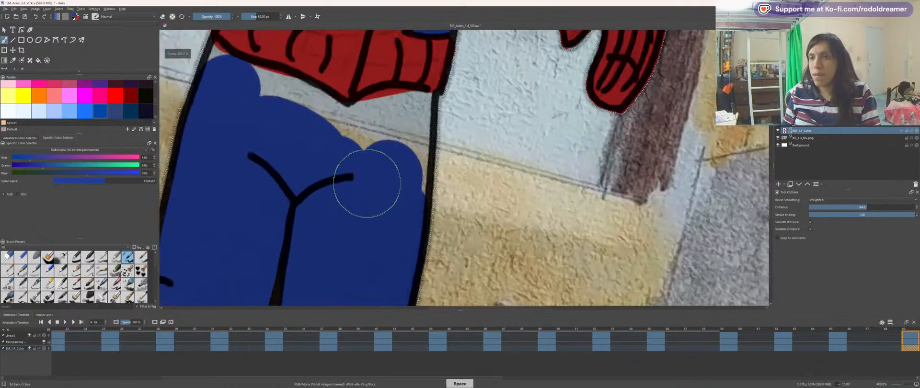
pyautogui.moveTo(312, 152); pyautogui.dragTo(511, 201)
pyautogui.scroll(1, 479, 188)
pyautogui.moveTo(404, 157)
pyautogui.mouseDown()
pyautogui.moveTo(495, 163)
pyautogui.moveTo(597, 221)
pyautogui.moveTo(638, 193)
pyautogui.moveTo(631, 276)
pyautogui.moveTo(655, 208)
pyautogui.moveTo(641, 277)
pyautogui.moveTo(659, 192)
pyautogui.moveTo(636, 203)
pyautogui.moveTo(621, 180)
pyautogui.moveTo(671, 180)
pyautogui.moveTo(686, 149)
pyautogui.mouseUp()
pyautogui.moveTo(401, 102)
pyautogui.mouseDown()
pyautogui.moveTo(395, 73)
pyautogui.moveTo(558, 179)
pyautogui.mouseUp()
pyautogui.scroll(-2, 470, 167)
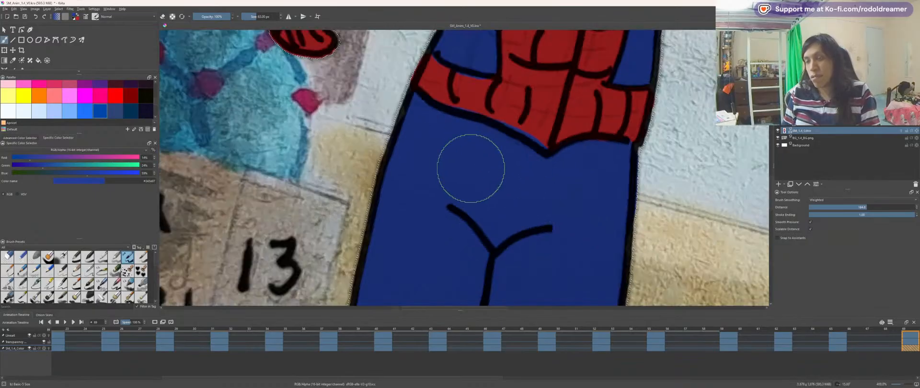
pyautogui.press('space')
pyautogui.moveTo(445, 120); pyautogui.dragTo(447, 175)
pyautogui.scroll(-4, 447, 176)
pyautogui.scroll(1, 447, 176)
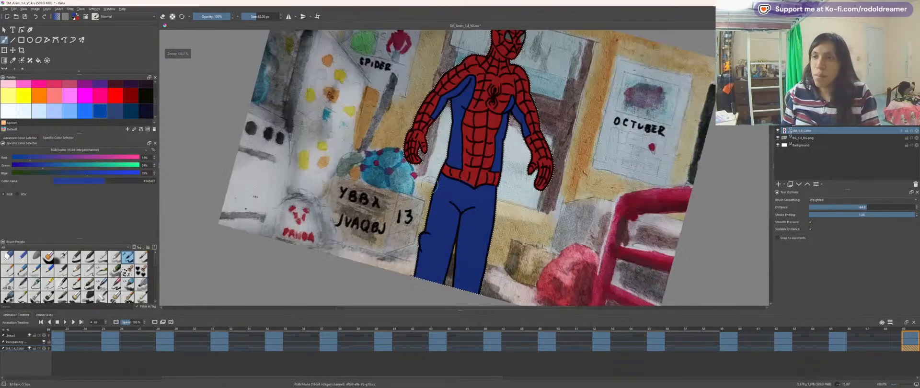
pyautogui.press('5')
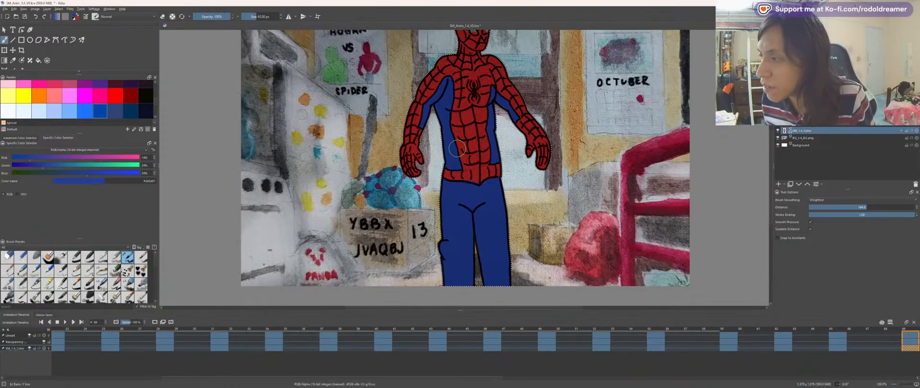
# Step: Advance the animation to the next line-art keyframe at frame 73
pyautogui.press('Right')
pyautogui.press('Right')
pyautogui.press('Right')
pyautogui.press('Right')
pyautogui.press('Right')
pyautogui.press('Left')
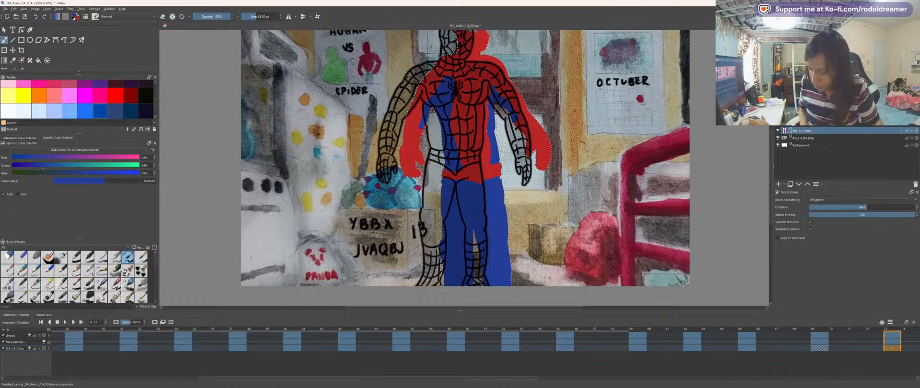
pyautogui.moveTo(435, 149); pyautogui.dragTo(532, 181)
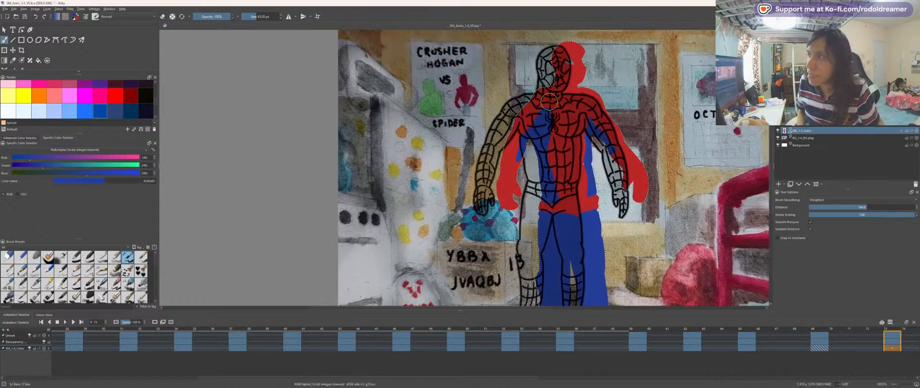
# Step: Select the figure's silhouette from the line-art layer and insert a blank keyframe at frame 73 on the colour layer
pyautogui.press('pageup')
pyautogui.press('w')
pyautogui.click(391, 191)
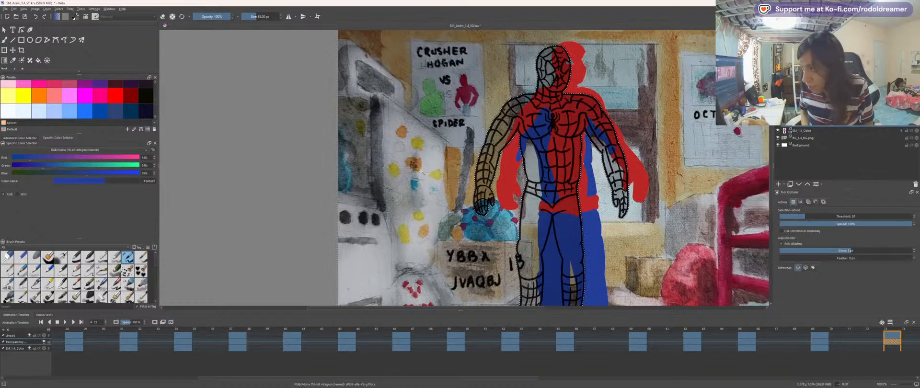
pyautogui.press('pagedown')
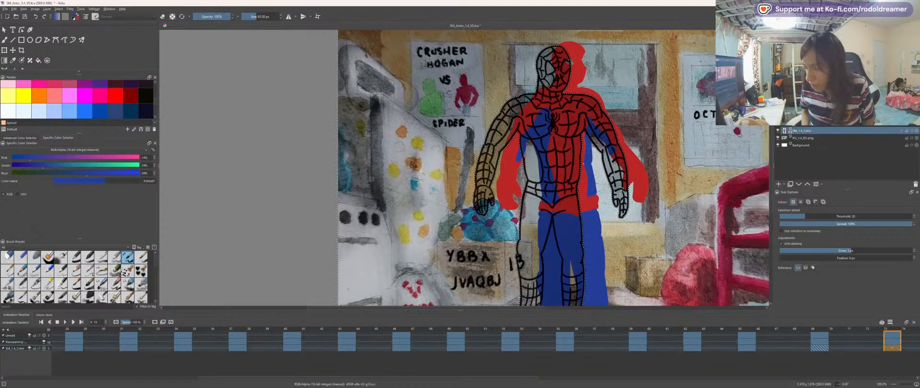
pyautogui.press('+')
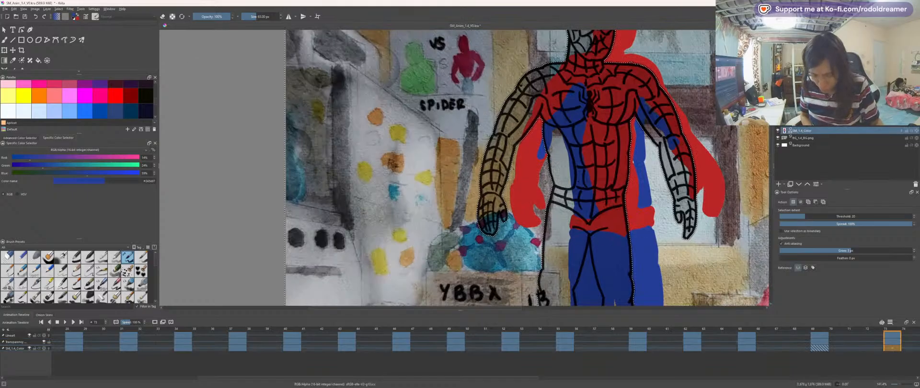
pyautogui.press('b')
pyautogui.press('Insert')
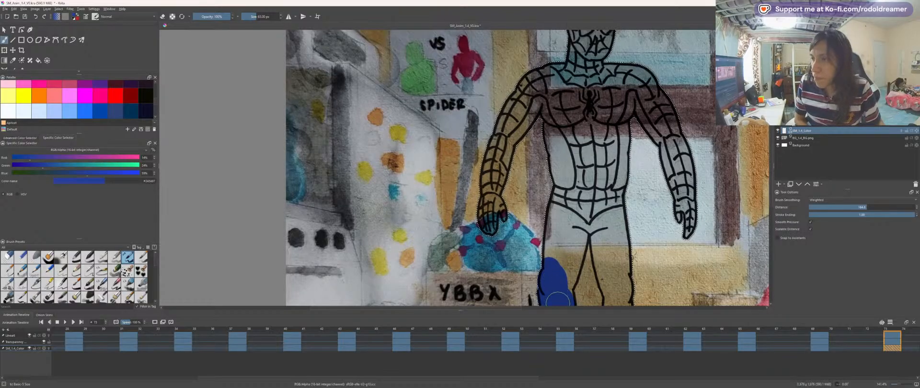
# Step: Paint both legs and the hip area blue on frame 73, from the belt down towards the boot tops
pyautogui.moveTo(561, 283); pyautogui.dragTo(568, 260)
pyautogui.moveTo(560, 284)
pyautogui.mouseDown()
pyautogui.moveTo(567, 247)
pyautogui.moveTo(607, 251)
pyautogui.moveTo(726, 290)
pyautogui.mouseUp()
pyautogui.scroll(1, 466, 168)
pyautogui.moveTo(353, 179)
pyautogui.mouseDown()
pyautogui.moveTo(499, 224)
pyautogui.moveTo(359, 170)
pyautogui.moveTo(374, 134)
pyautogui.moveTo(414, 122)
pyautogui.moveTo(472, 215)
pyautogui.moveTo(577, 217)
pyautogui.moveTo(375, 141)
pyautogui.moveTo(429, 165)
pyautogui.mouseUp()
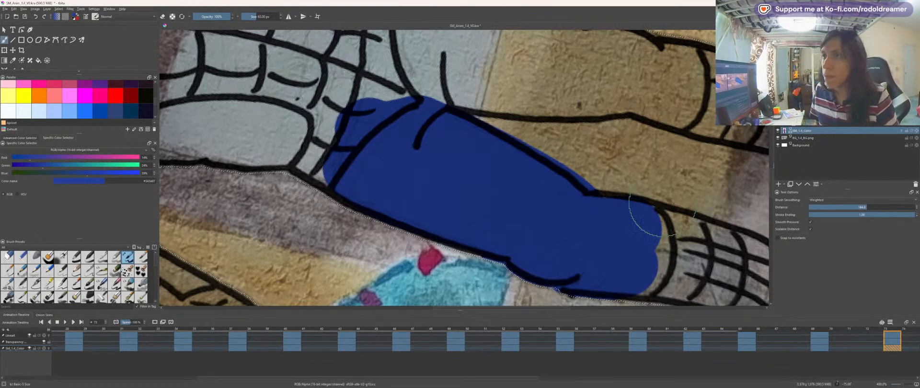
pyautogui.moveTo(434, 122)
pyautogui.mouseDown()
pyautogui.moveTo(431, 174)
pyautogui.moveTo(379, 120)
pyautogui.moveTo(448, 124)
pyautogui.moveTo(381, 79)
pyautogui.moveTo(632, 117)
pyautogui.mouseUp()
pyautogui.moveTo(424, 124)
pyautogui.mouseDown()
pyautogui.moveTo(610, 139)
pyautogui.moveTo(473, 133)
pyautogui.mouseUp()
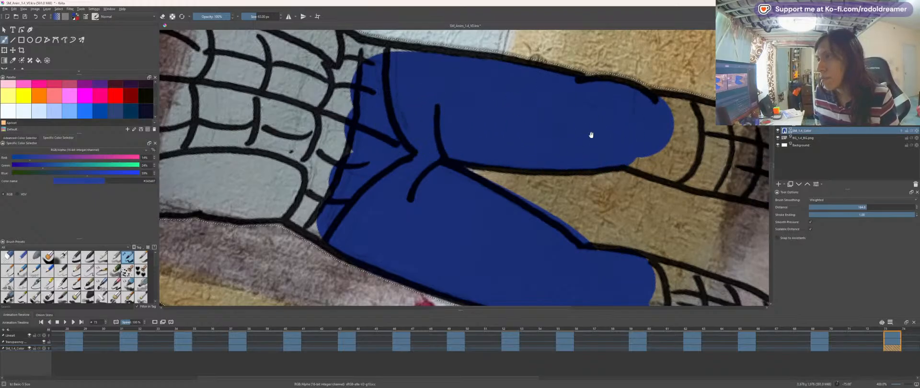
# Step: Reduce the brush size and extend the blue on the second leg down to the top of its boot
pyautogui.press('space')
pyautogui.moveTo(589, 146); pyautogui.dragTo(435, 132)
pyautogui.scroll(1, 434, 135)
pyautogui.press('[')
pyautogui.press('[')
pyautogui.press('[')
pyautogui.press('[')
pyautogui.press('[')
pyautogui.press('[')
pyautogui.press('[')
pyautogui.press('[')
pyautogui.press('[')
pyautogui.press('[')
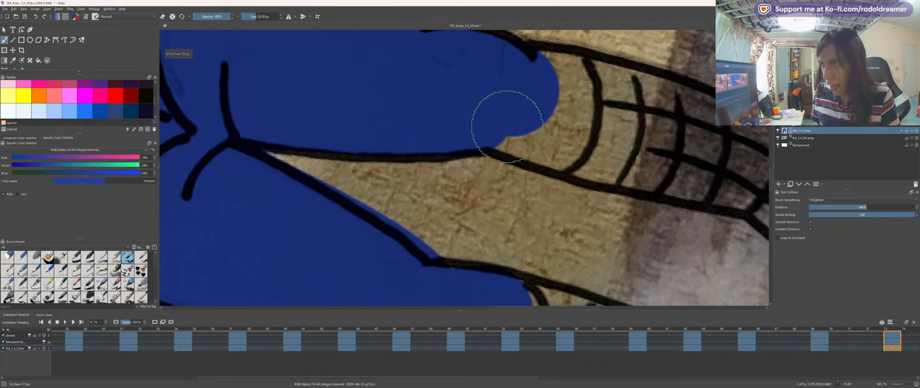
pyautogui.moveTo(490, 128)
pyautogui.mouseDown()
pyautogui.moveTo(550, 152)
pyautogui.moveTo(565, 147)
pyautogui.moveTo(556, 113)
pyautogui.moveTo(527, 78)
pyautogui.moveTo(539, 65)
pyautogui.moveTo(562, 64)
pyautogui.moveTo(582, 75)
pyautogui.moveTo(565, 148)
pyautogui.mouseUp()
pyautogui.press('space')
pyautogui.moveTo(426, 96); pyautogui.dragTo(556, 175)
pyautogui.scroll(-2, 499, 158)
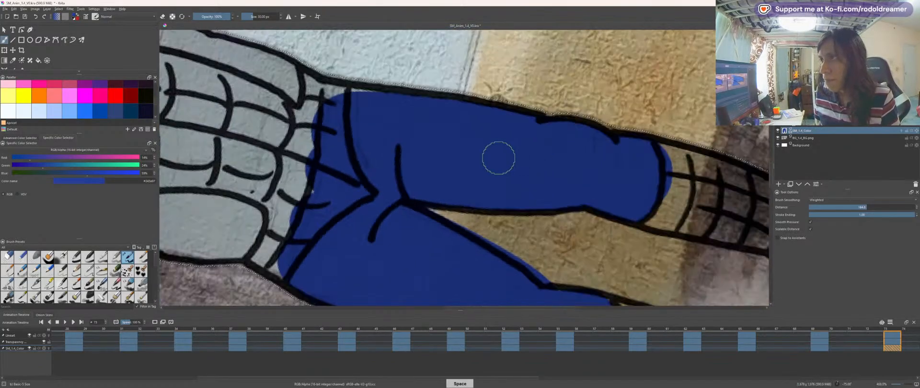
# Step: Paint the inner strip of the first arm blue, from the armpit down towards the forearm
pyautogui.press('space')
pyautogui.moveTo(429, 149); pyautogui.dragTo(566, 152)
pyautogui.press('space')
pyautogui.moveTo(383, 195); pyautogui.dragTo(511, 170)
pyautogui.scroll(1, 464, 172)
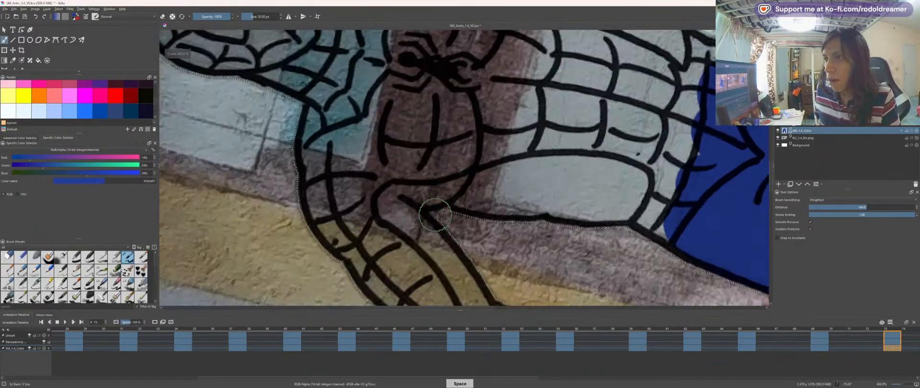
pyautogui.press('space')
pyautogui.moveTo(434, 213); pyautogui.dragTo(396, 124)
pyautogui.press('4')
pyautogui.press('4')
pyautogui.press('space')
pyautogui.moveTo(360, 184)
pyautogui.mouseDown()
pyautogui.moveTo(443, 167)
pyautogui.moveTo(525, 202)
pyautogui.moveTo(405, 165)
pyautogui.moveTo(613, 213)
pyautogui.mouseUp()
pyautogui.press('space')
pyautogui.moveTo(449, 155); pyautogui.dragTo(587, 259)
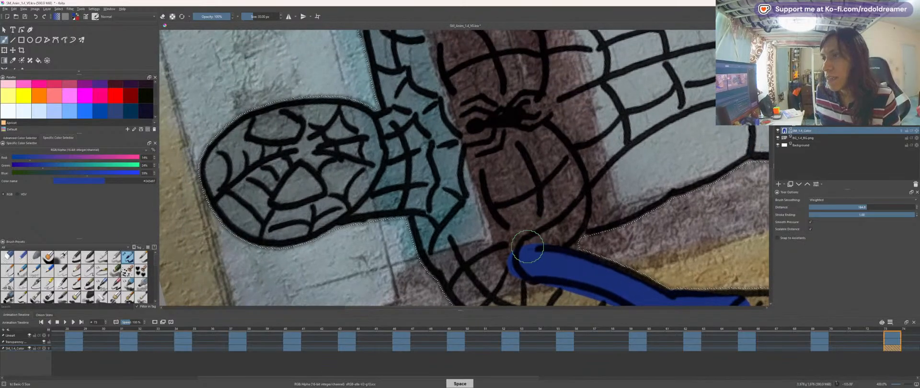
# Step: Fill the side panel of the torso below the blue-striped arm with blue, from armpit to waist
pyautogui.moveTo(528, 247)
pyautogui.mouseDown()
pyautogui.moveTo(558, 229)
pyautogui.moveTo(523, 243)
pyautogui.moveTo(644, 189)
pyautogui.moveTo(586, 210)
pyautogui.moveTo(598, 182)
pyautogui.moveTo(585, 214)
pyautogui.moveTo(624, 181)
pyautogui.moveTo(615, 171)
pyautogui.moveTo(655, 161)
pyautogui.mouseUp()
pyautogui.press('space')
pyautogui.moveTo(604, 184); pyautogui.dragTo(484, 199)
pyautogui.press('6')
pyautogui.press('6')
pyautogui.press('6')
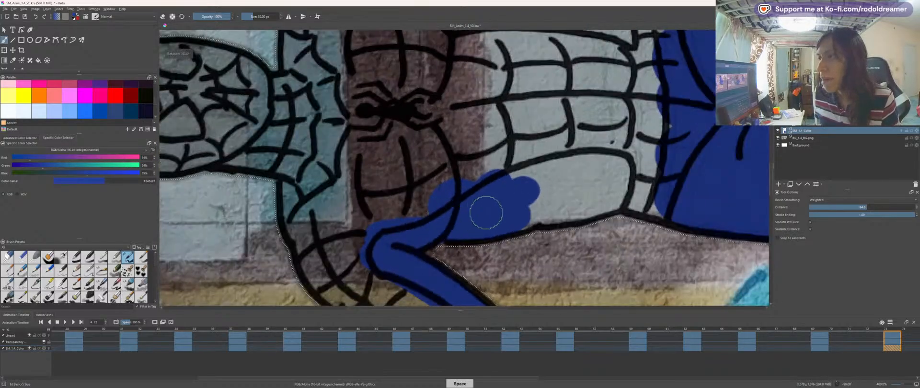
pyautogui.moveTo(478, 236)
pyautogui.mouseDown()
pyautogui.moveTo(577, 271)
pyautogui.moveTo(602, 254)
pyautogui.moveTo(481, 196)
pyautogui.moveTo(607, 245)
pyautogui.moveTo(499, 218)
pyautogui.moveTo(472, 197)
pyautogui.mouseUp()
# Step: Paint the opposite torso side panel and the inner strip of the other arm blue
pyautogui.press('space')
pyautogui.moveTo(449, 126)
pyautogui.mouseDown()
pyautogui.moveTo(441, 230)
pyautogui.moveTo(424, 238)
pyautogui.mouseUp()
pyautogui.moveTo(433, 67)
pyautogui.mouseDown()
pyautogui.moveTo(628, 220)
pyautogui.moveTo(446, 106)
pyautogui.moveTo(456, 75)
pyautogui.moveTo(488, 73)
pyautogui.moveTo(577, 107)
pyautogui.moveTo(609, 89)
pyautogui.moveTo(702, 149)
pyautogui.moveTo(600, 84)
pyautogui.mouseUp()
pyautogui.press('6')
pyautogui.press('space')
pyautogui.moveTo(475, 114); pyautogui.dragTo(527, 178)
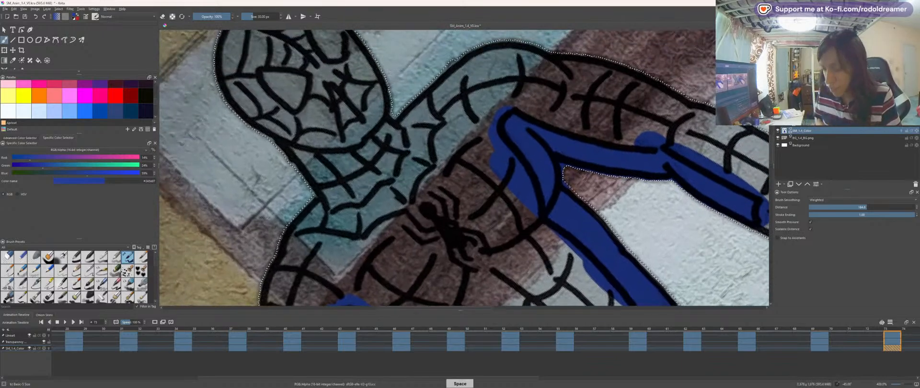
# Step: Reset the canvas rotation, zoom out to check the whole figure on frame 73, and save the animation file
pyautogui.press('5')
pyautogui.press('-')
pyautogui.press('-')
pyautogui.press('-')
pyautogui.hotkey('ctrl', 's')
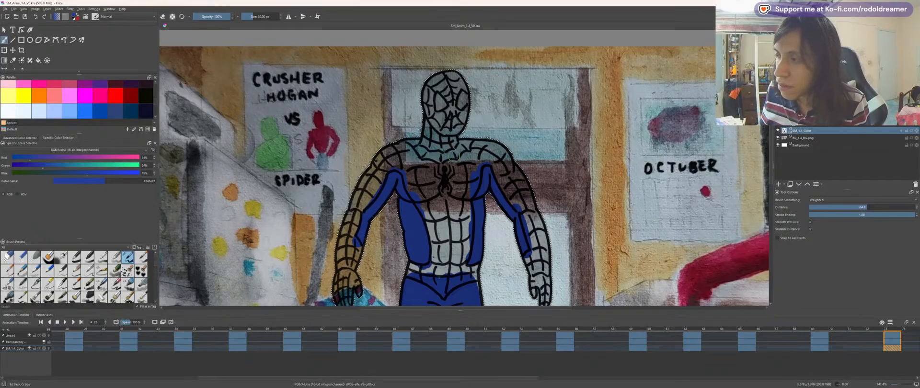
pyautogui.scroll(-3, 493, 240)
pyautogui.scroll(4, 493, 234)
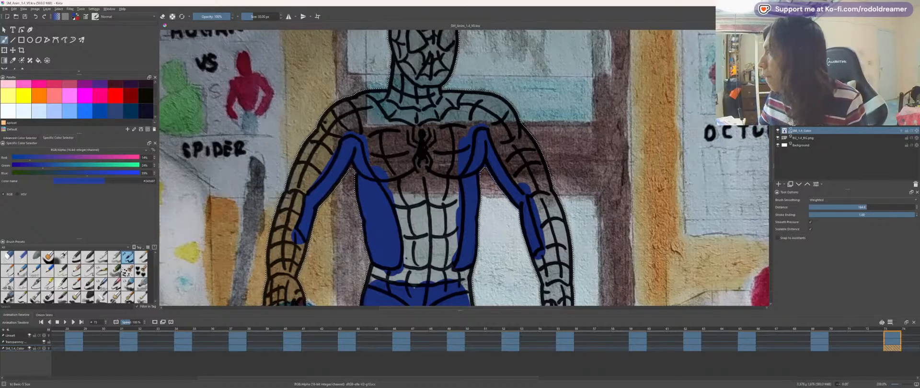
pyautogui.scroll(-4, 511, 219)
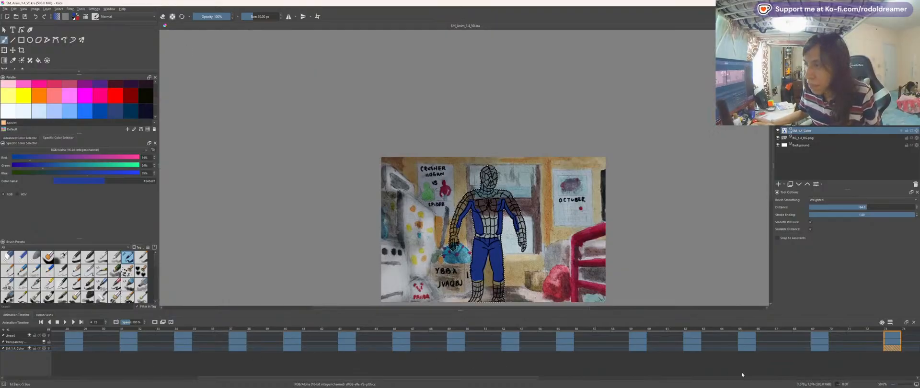
# Step: Step back and forth through the frames from 68 to 74 to compare the colouring between poses
pyautogui.press('Left')
pyautogui.press('Right')
pyautogui.press('Right')
pyautogui.press('Left')
pyautogui.press('Left')
pyautogui.press('Left')
pyautogui.press('Left')
pyautogui.press('Right')
pyautogui.press('Right')
pyautogui.press('Right')
pyautogui.press('Right')
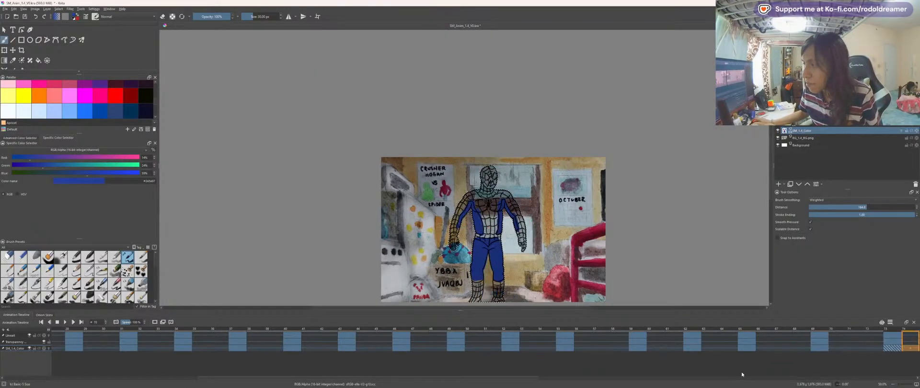
pyautogui.press('Left')
pyautogui.press('Left')
pyautogui.press('Left')
pyautogui.press('Left')
pyautogui.press('Left')
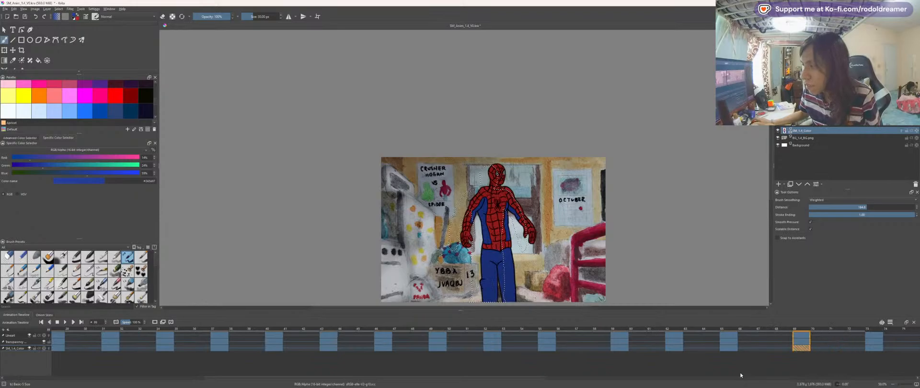
pyautogui.press('Left')
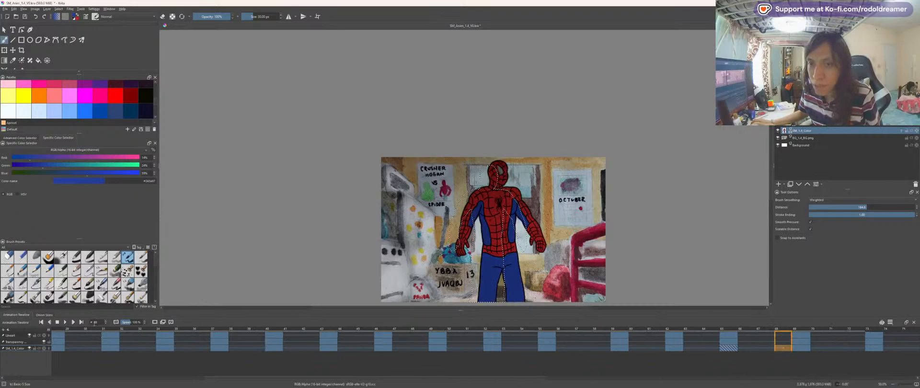
# Step: Play the animation from frame 68 to review the remaining motion, then save the file
pyautogui.click(65, 322)
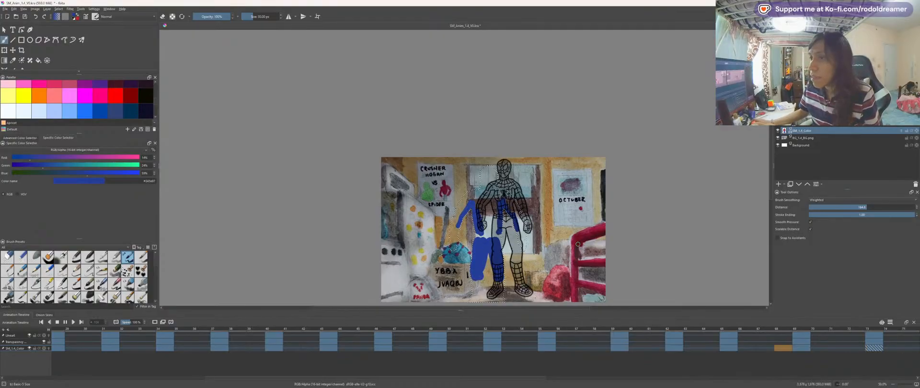
pyautogui.scroll(1, 578, 244)
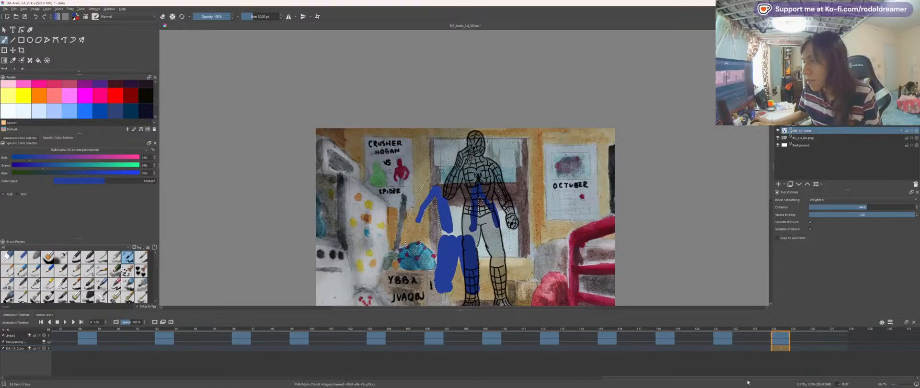
pyautogui.moveTo(430, 379); pyautogui.dragTo(333, 380)
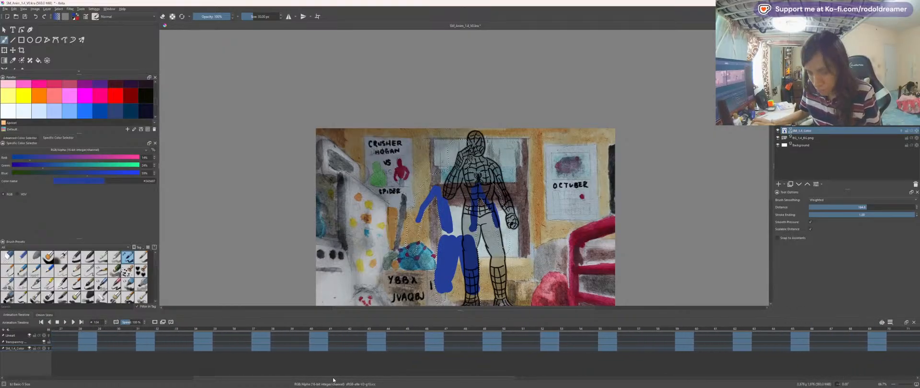
pyautogui.hotkey('ctrl', 's')
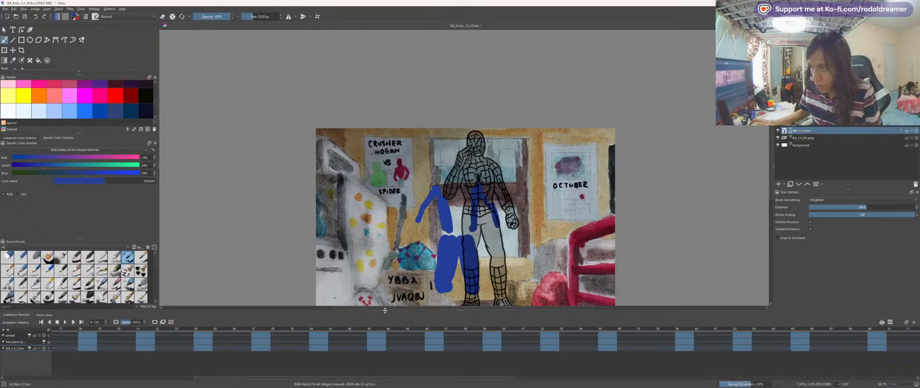